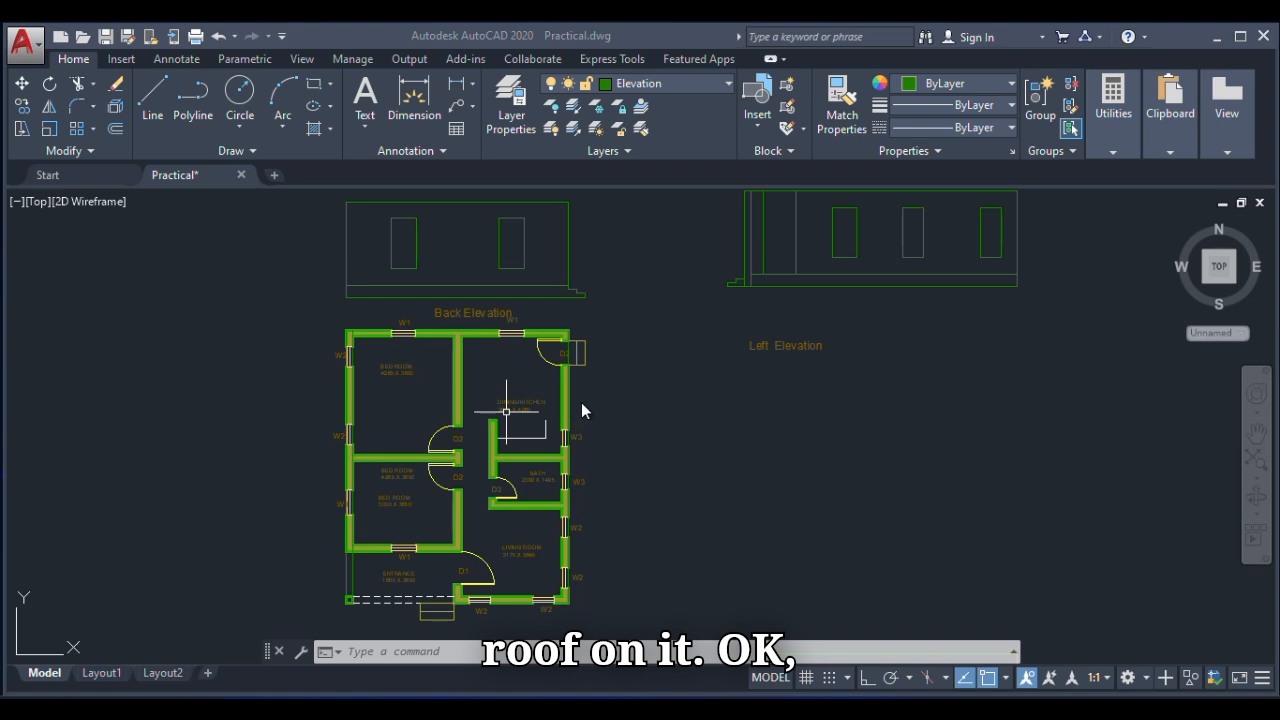
Measure the width of the first window in the Front Elevation without placing a dimension.
scroll(527, 333, "down", 4)
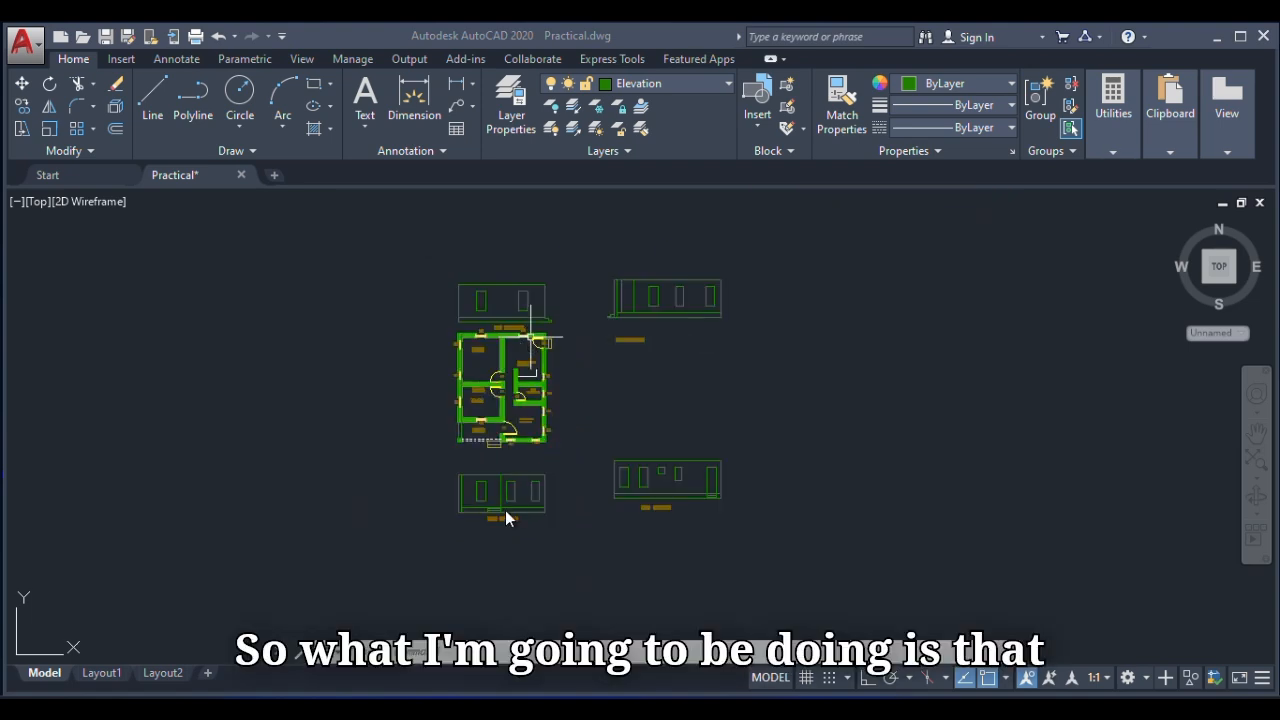
scroll(691, 478, "up", 8)
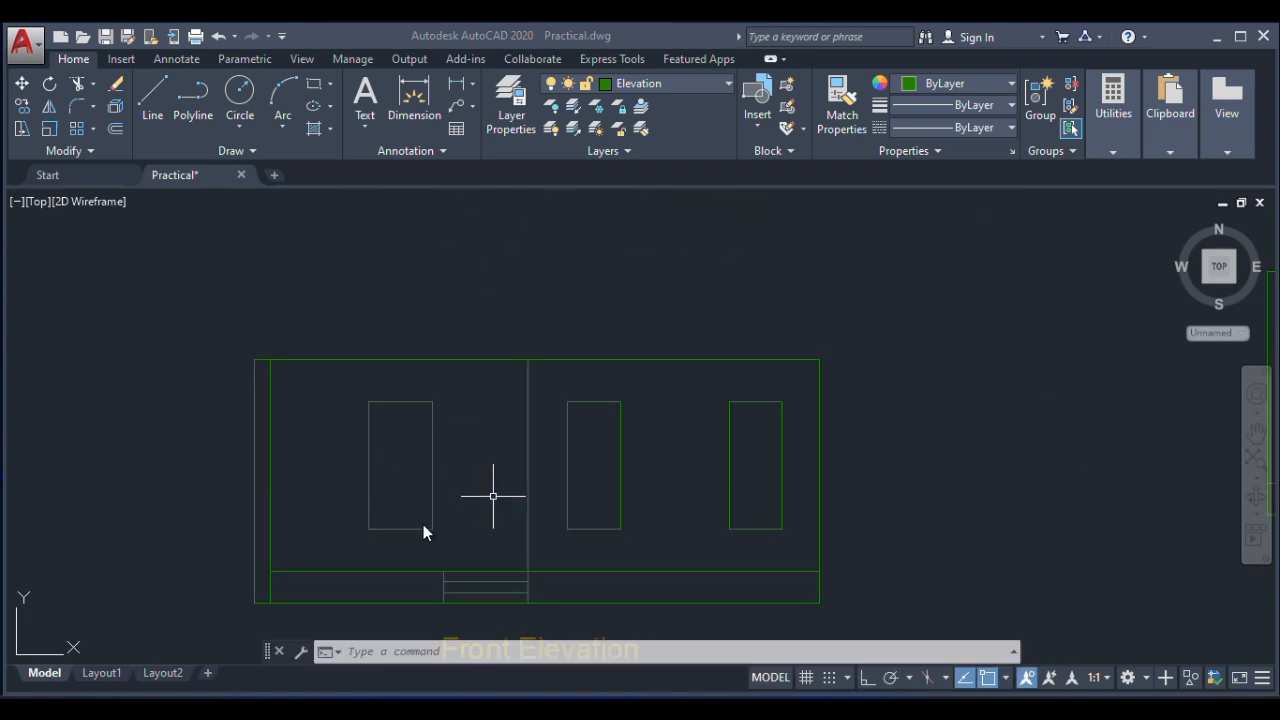
scroll(400, 500, "down", 3)
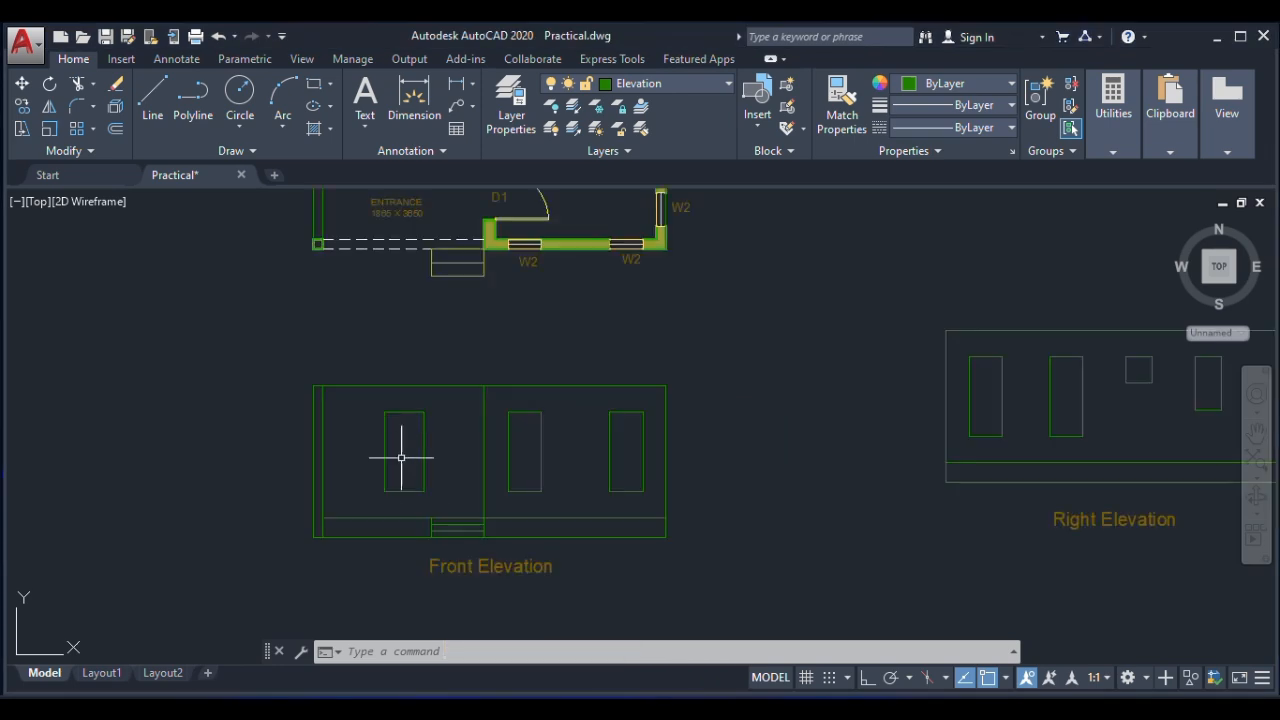
scroll(415, 460, "up", 3)
scroll(387, 469, "up", 2)
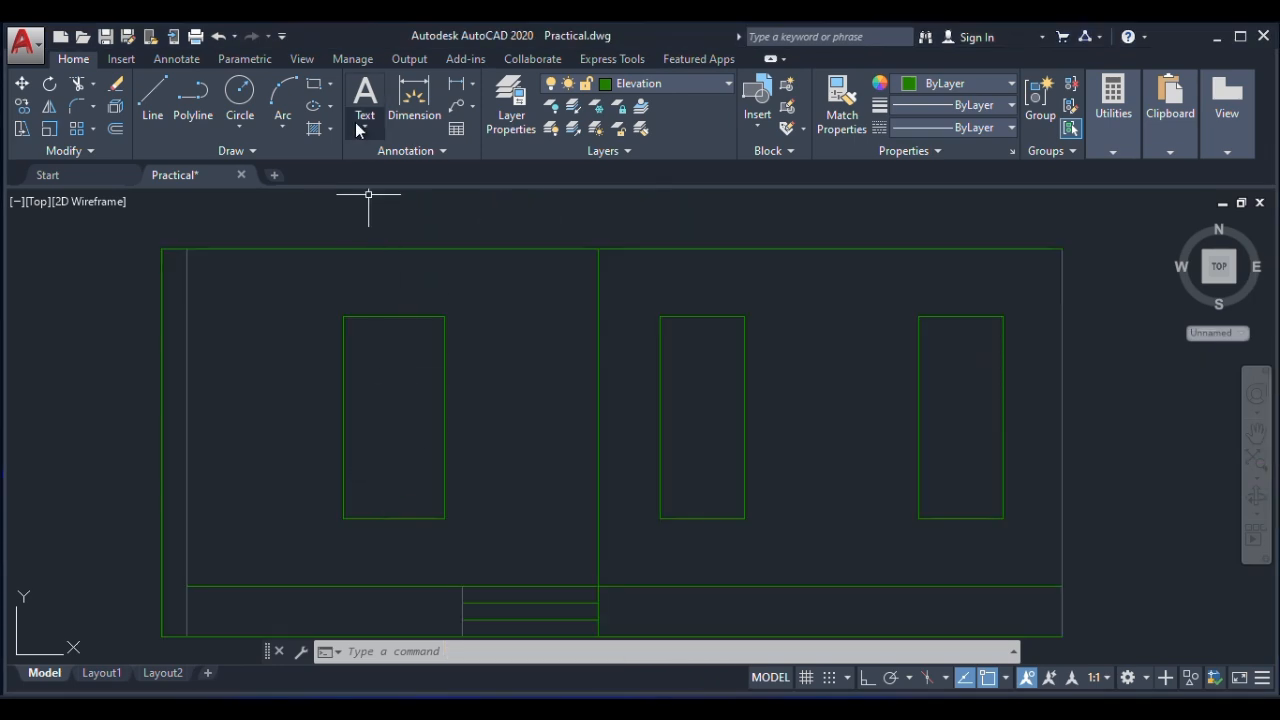
left_click(459, 91)
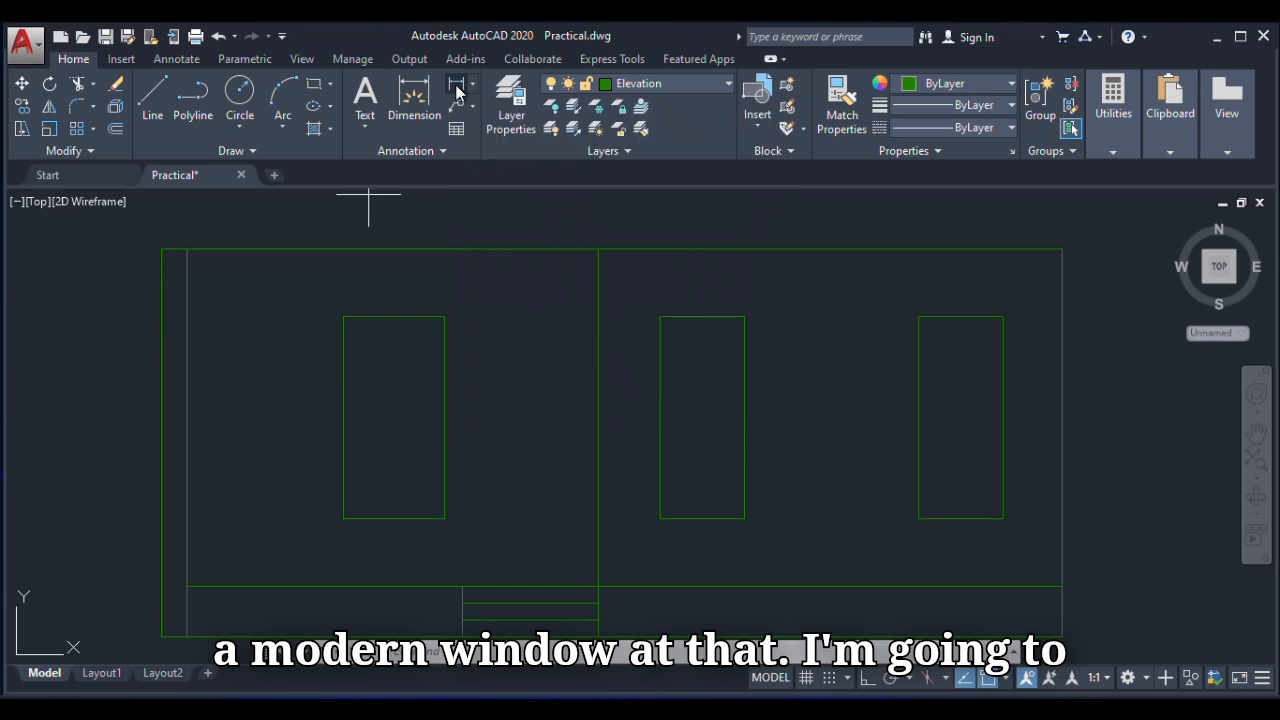
left_click(343, 317)
left_click(444, 317)
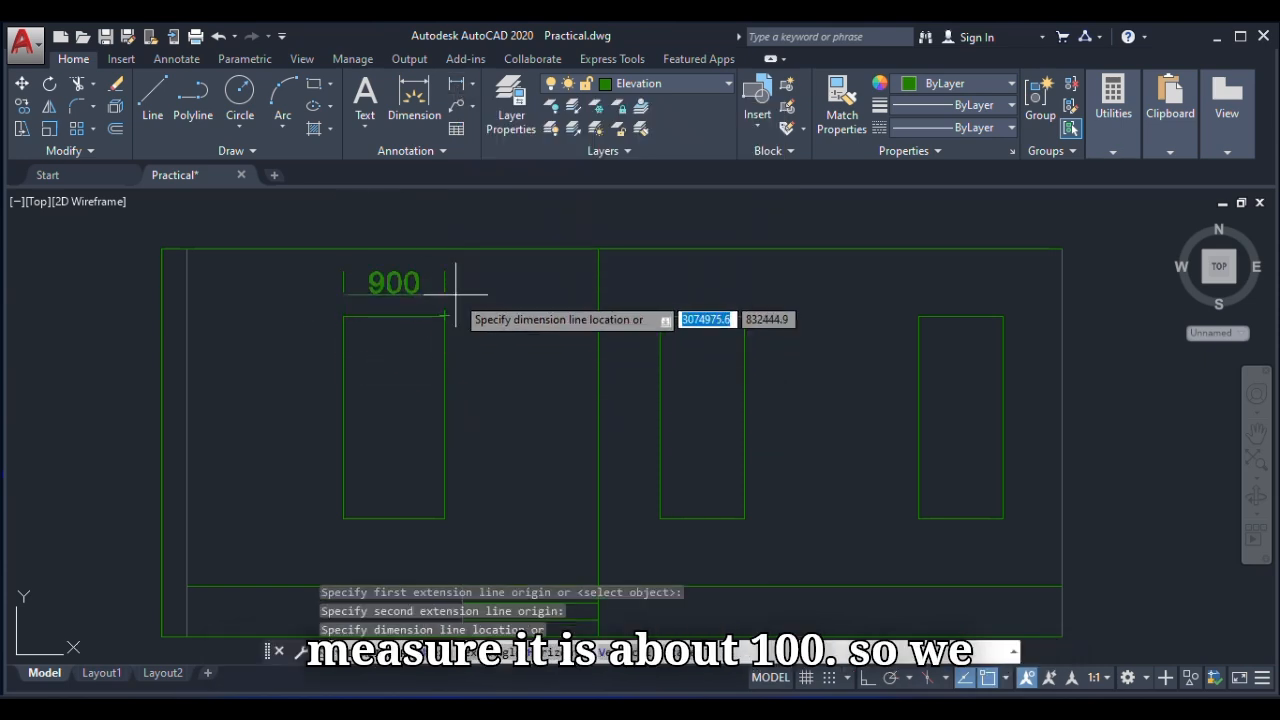
key("Escape")
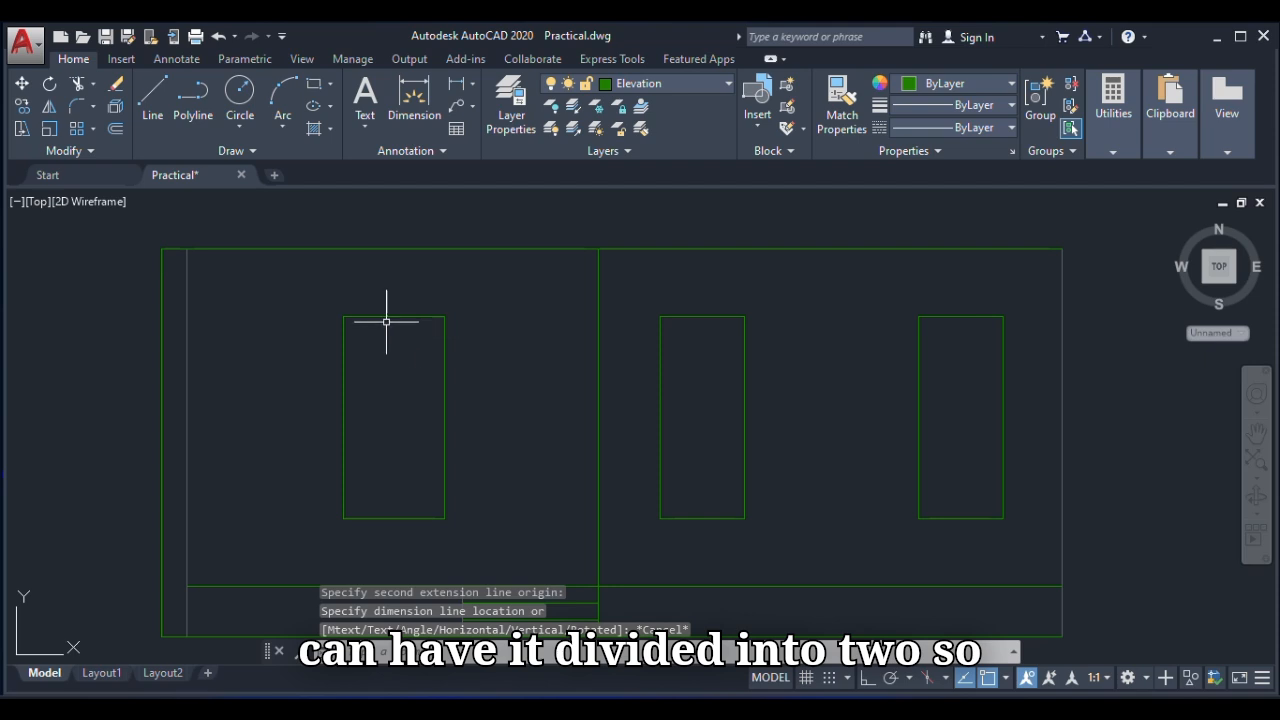
Offset all four edges of the Front Elevation's leftmost window inward by 50 to form its frame.
scroll(393, 292, "down", 2)
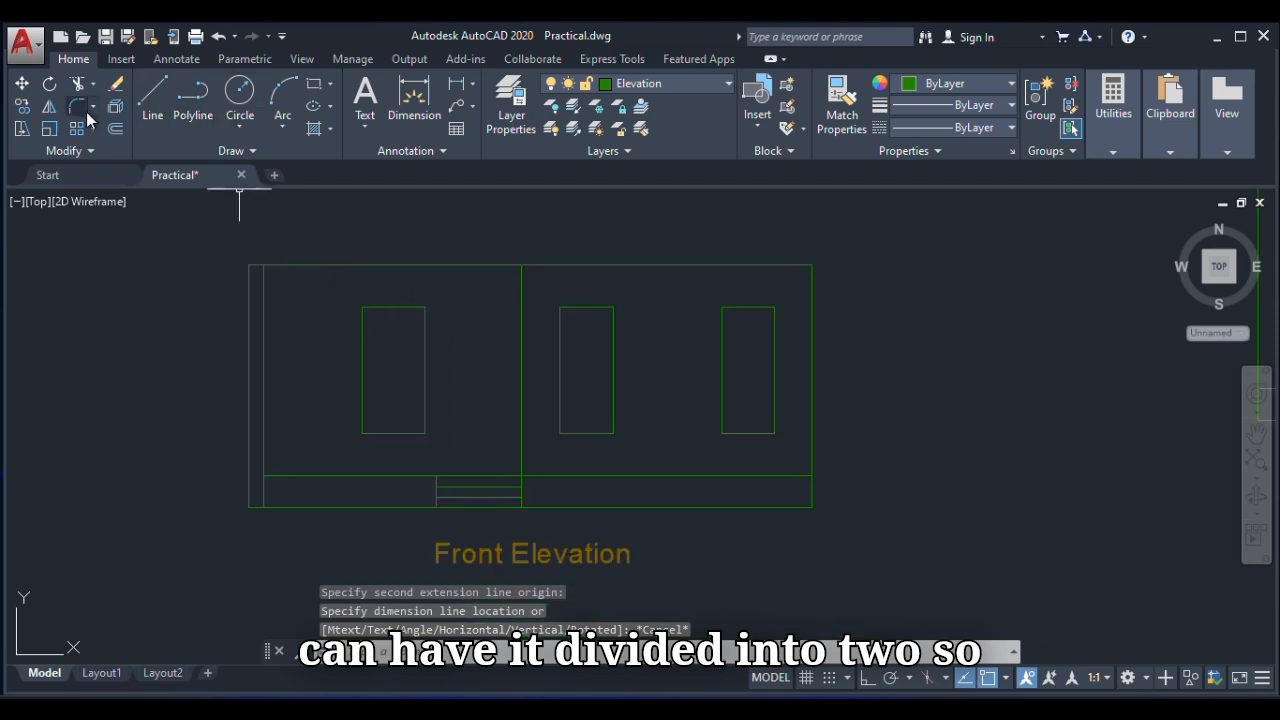
left_click(115, 128)
scroll(410, 350, "up", 4)
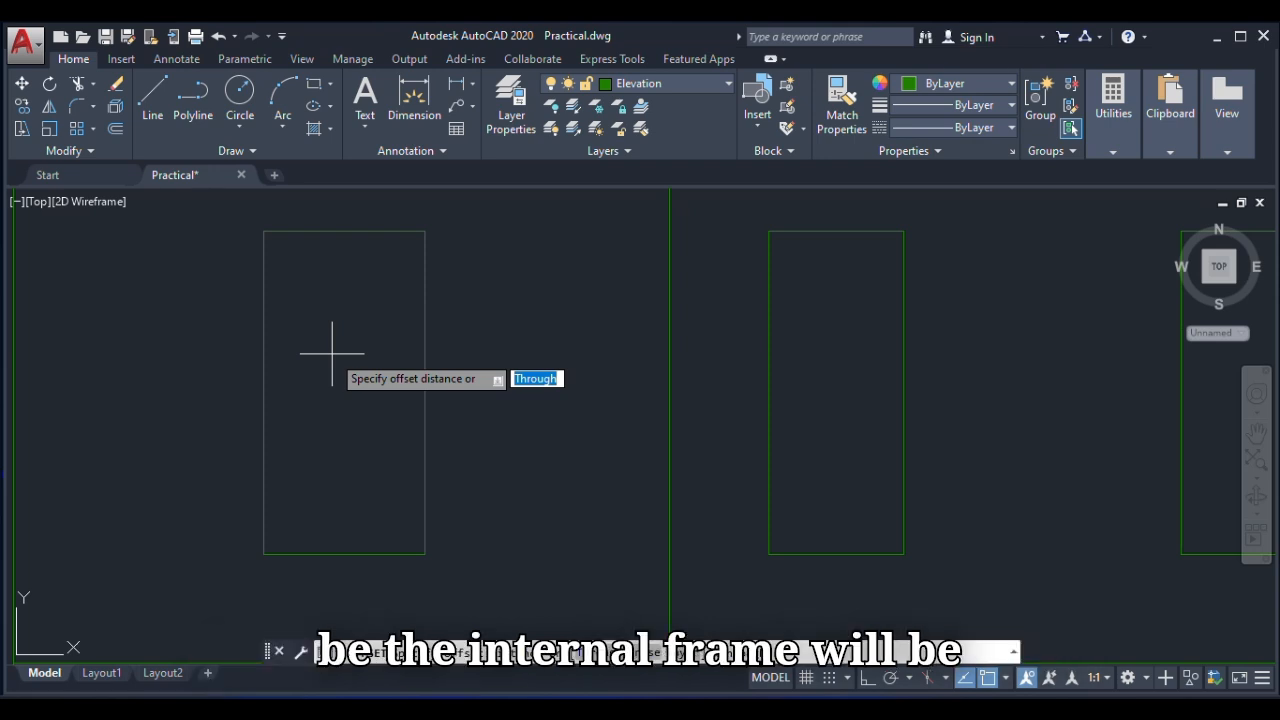
type("50")
key("Return")
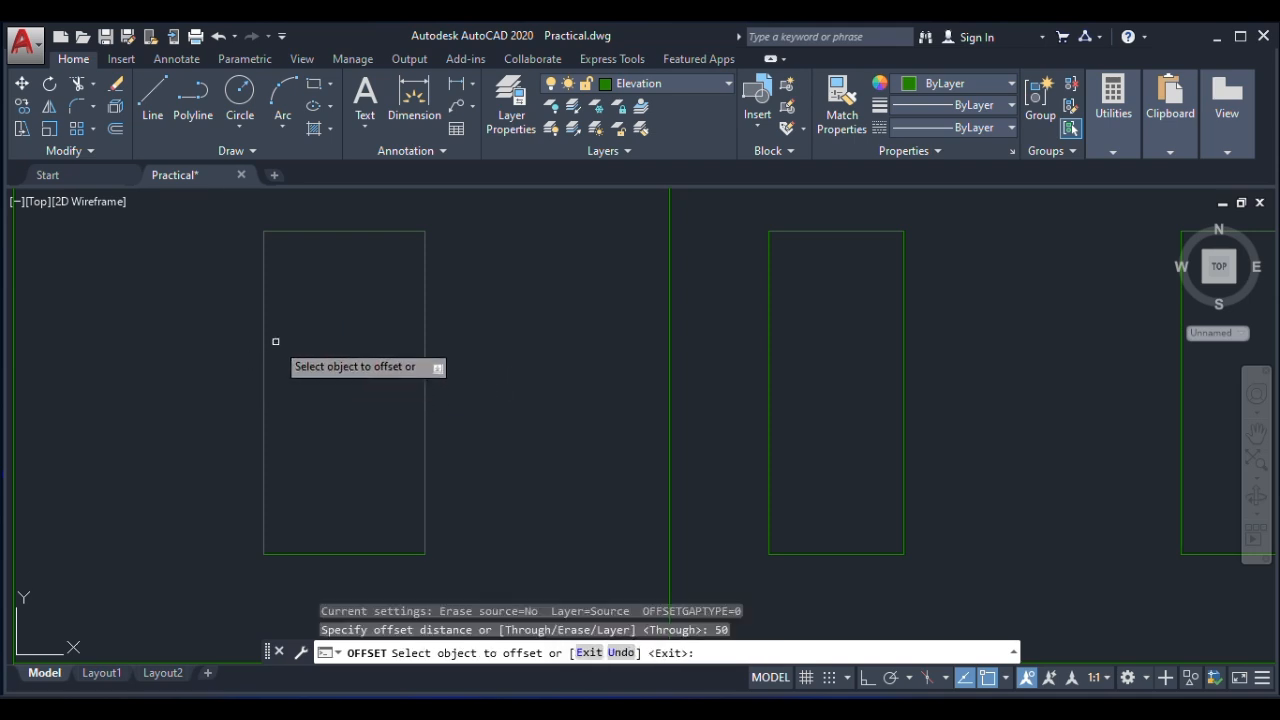
left_click(261, 341)
left_click(365, 232)
left_click(360, 292)
left_click(425, 310)
left_click(351, 334)
left_click(362, 556)
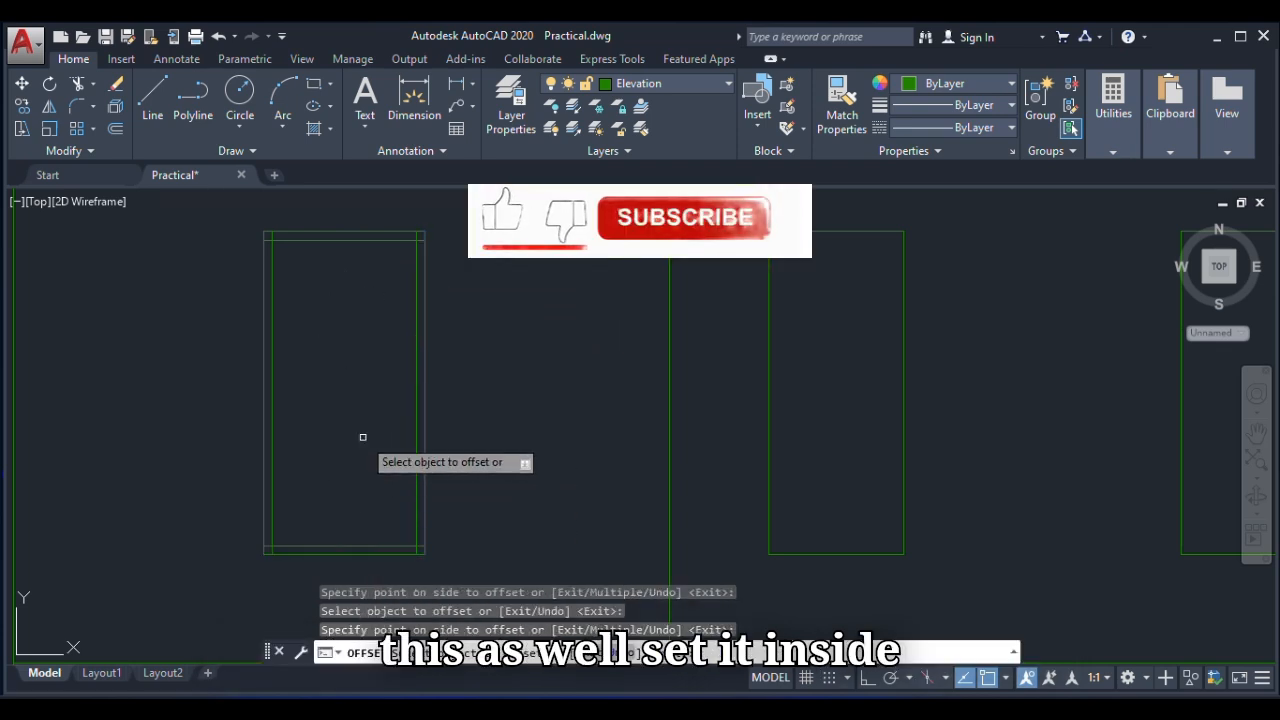
left_click(354, 351)
right_click(409, 381)
left_click(440, 381)
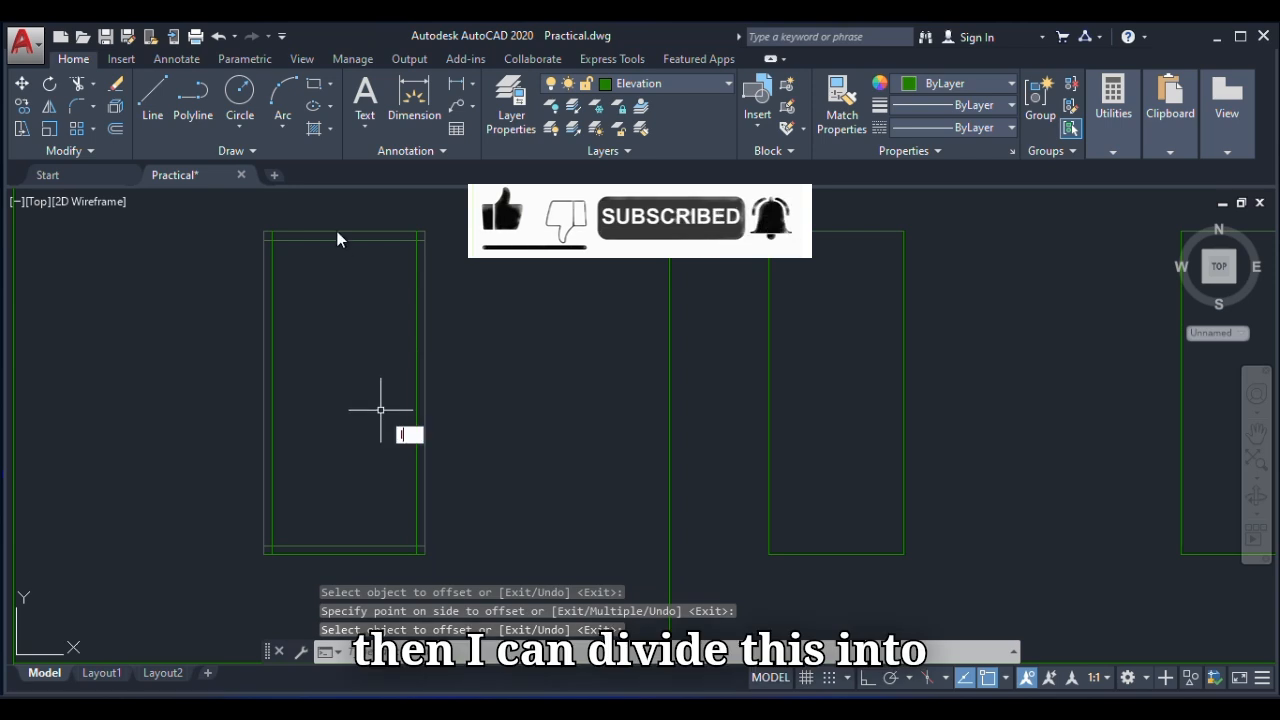
Draw a vertical line between the midpoints of the inner frame's upper and lower edges to split the window in two.
key("l")
key("Return")
key("Return")
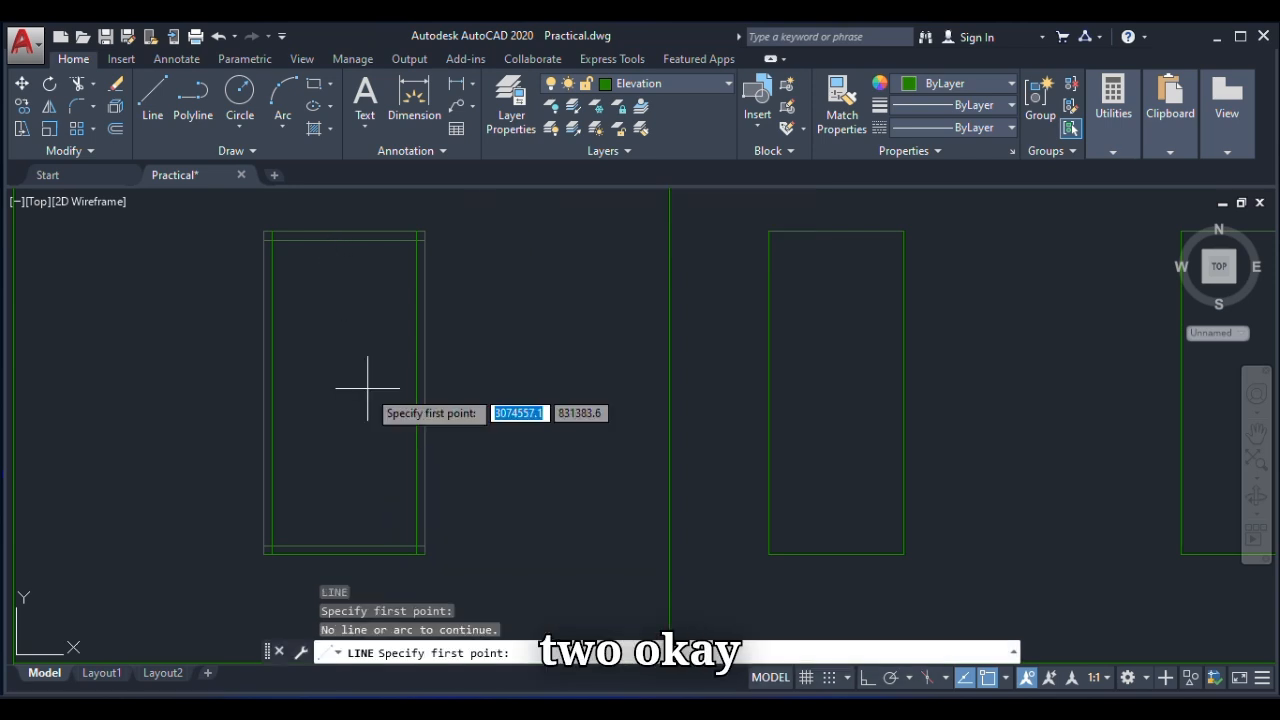
left_click(344, 240)
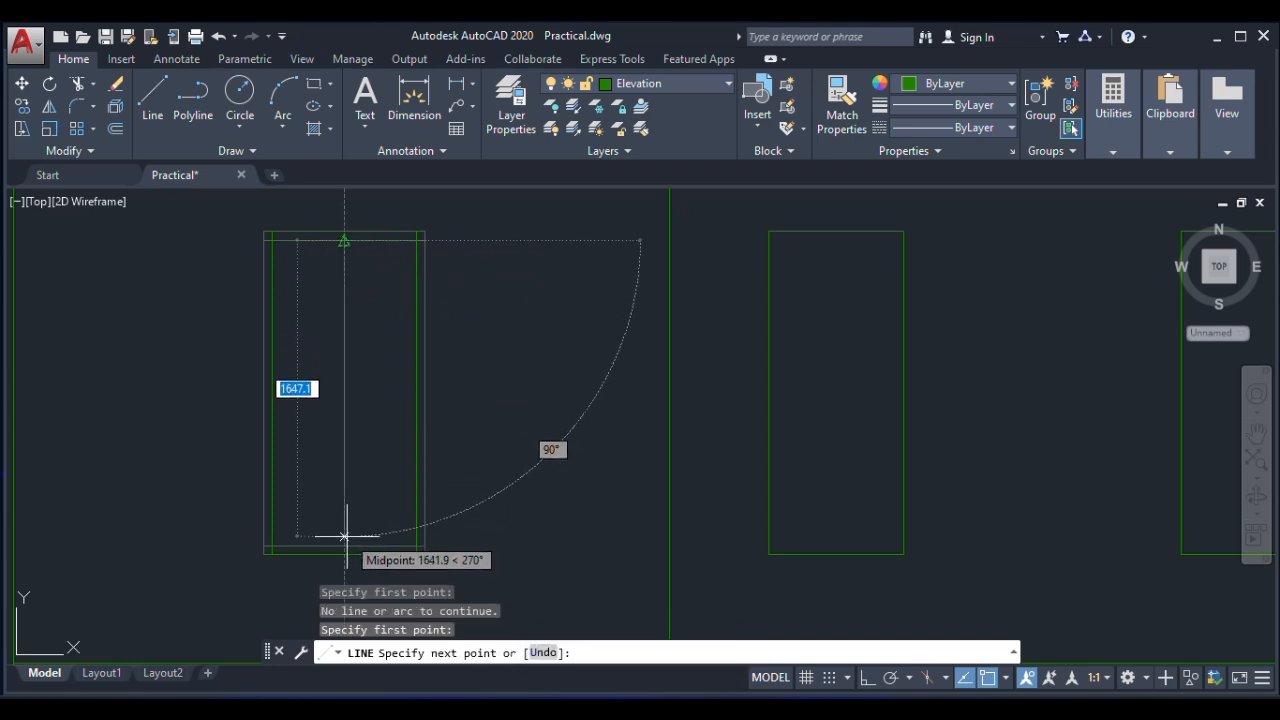
scroll(347, 400, "down", 4)
scroll(352, 425, "up", 2)
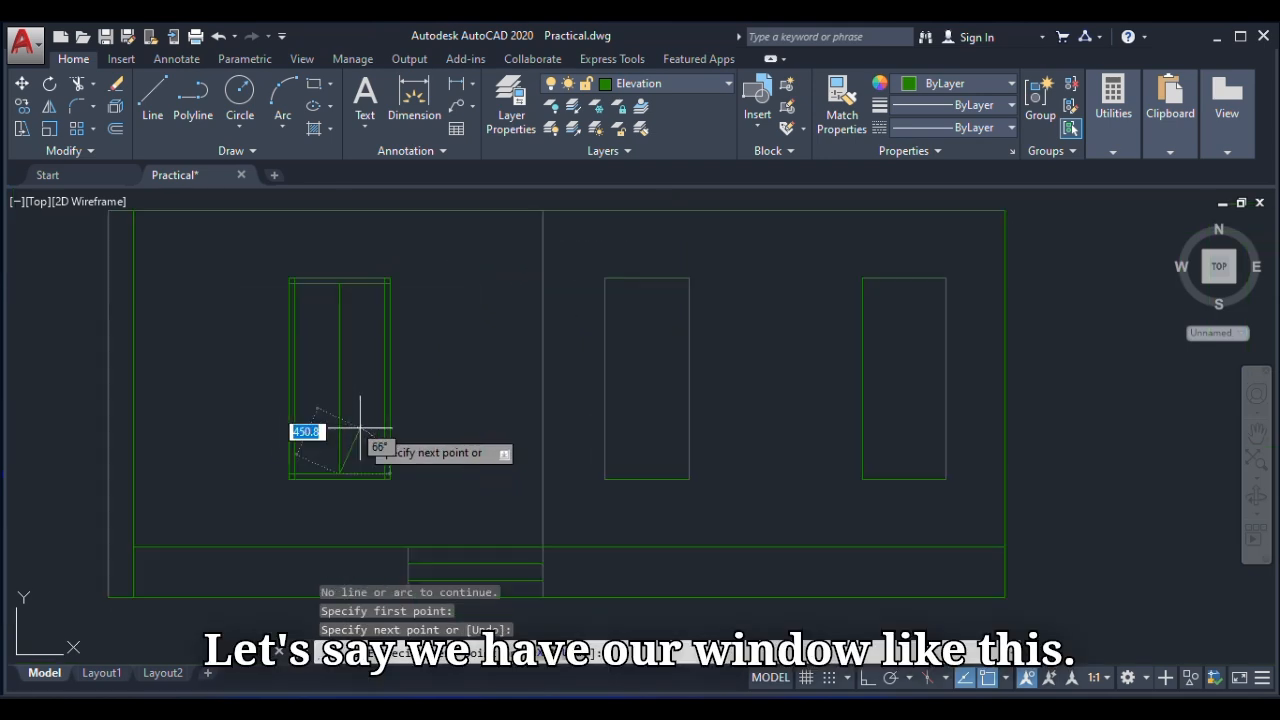
key("Escape")
Offset the window's vertical centre line by 25/2 to both sides.
scroll(340, 368, "up", 2)
scroll(343, 340, "up", 2)
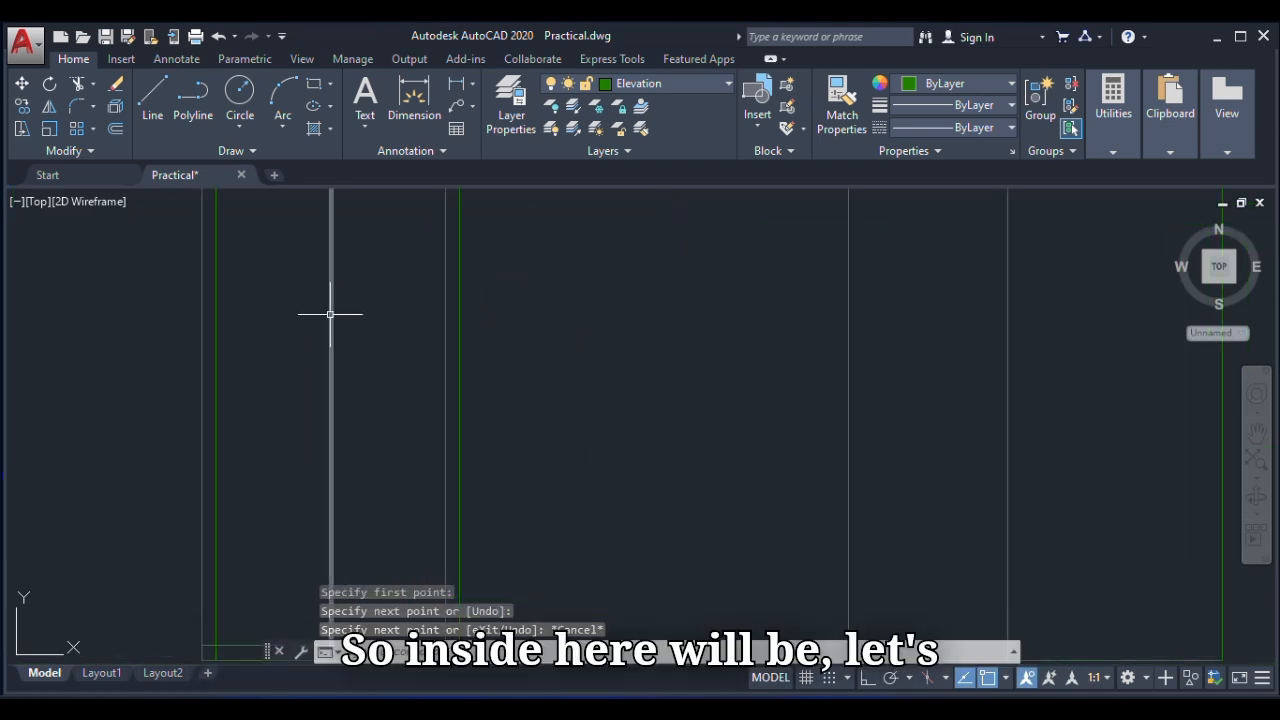
left_click(334, 314)
scroll(350, 381, "down", 2)
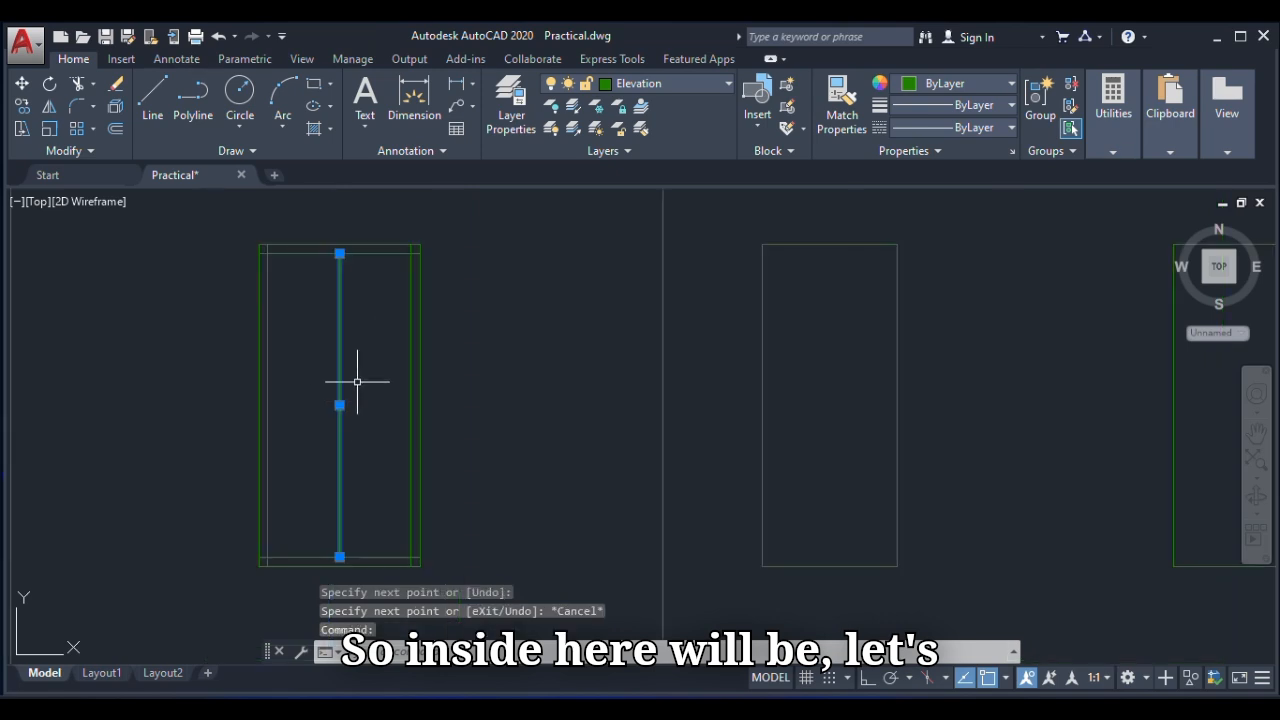
left_click(114, 130)
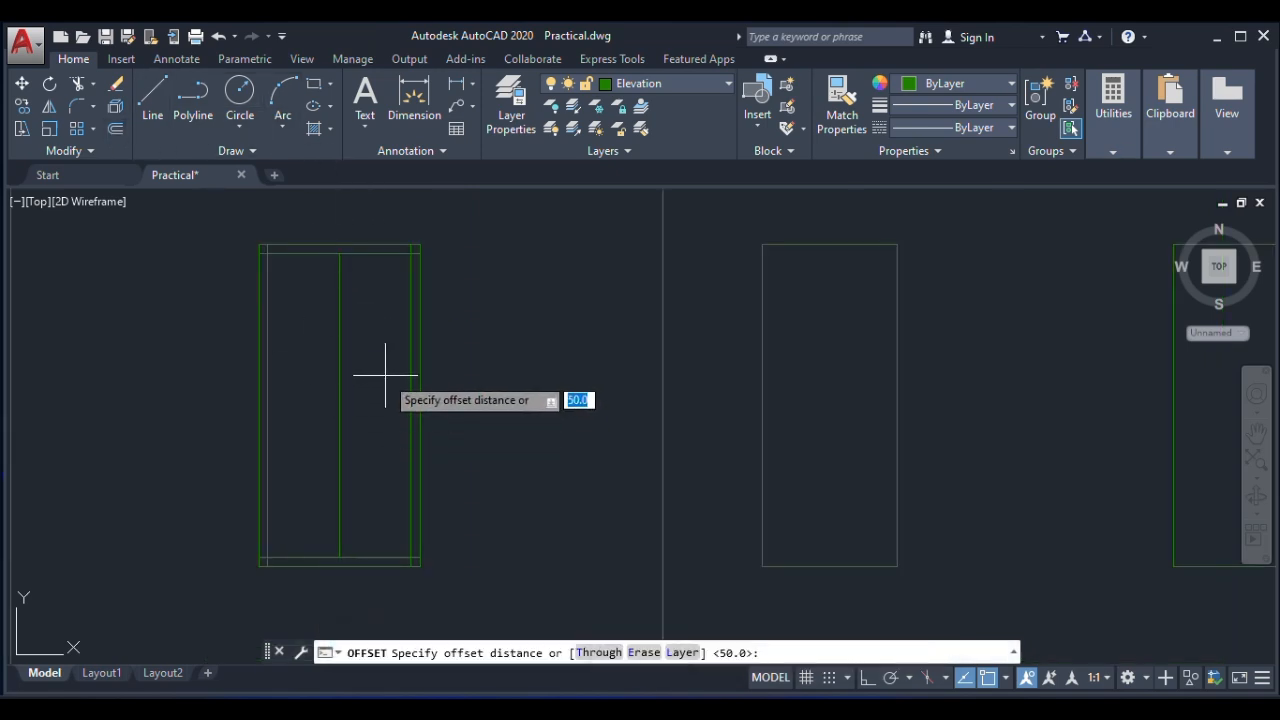
type("25/2")
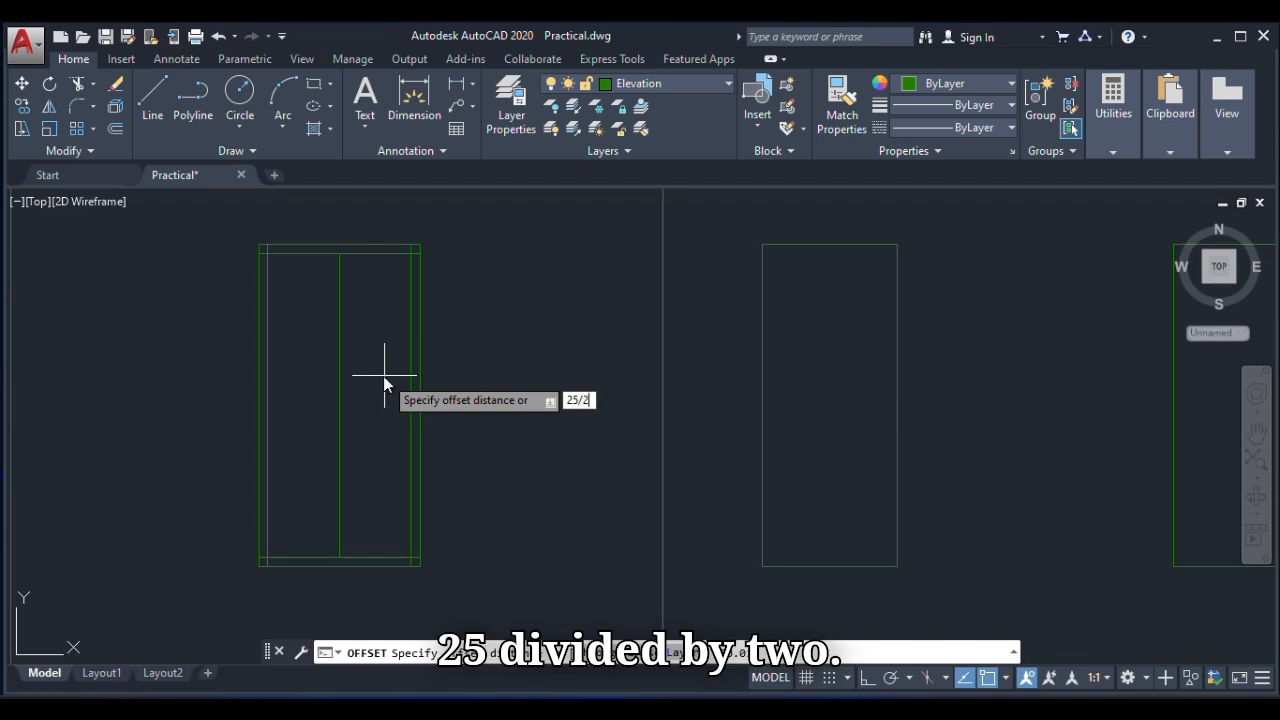
key("Return")
left_click(341, 374)
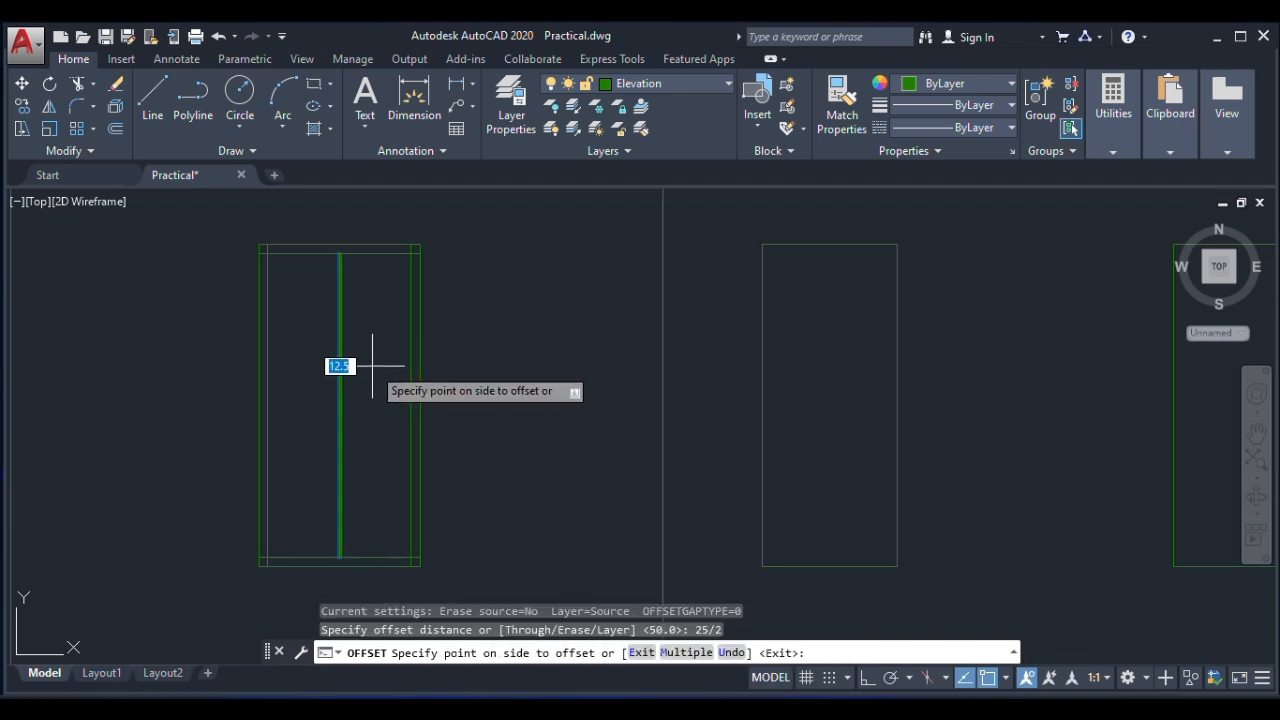
left_click(371, 374)
scroll(300, 350, "up", 3)
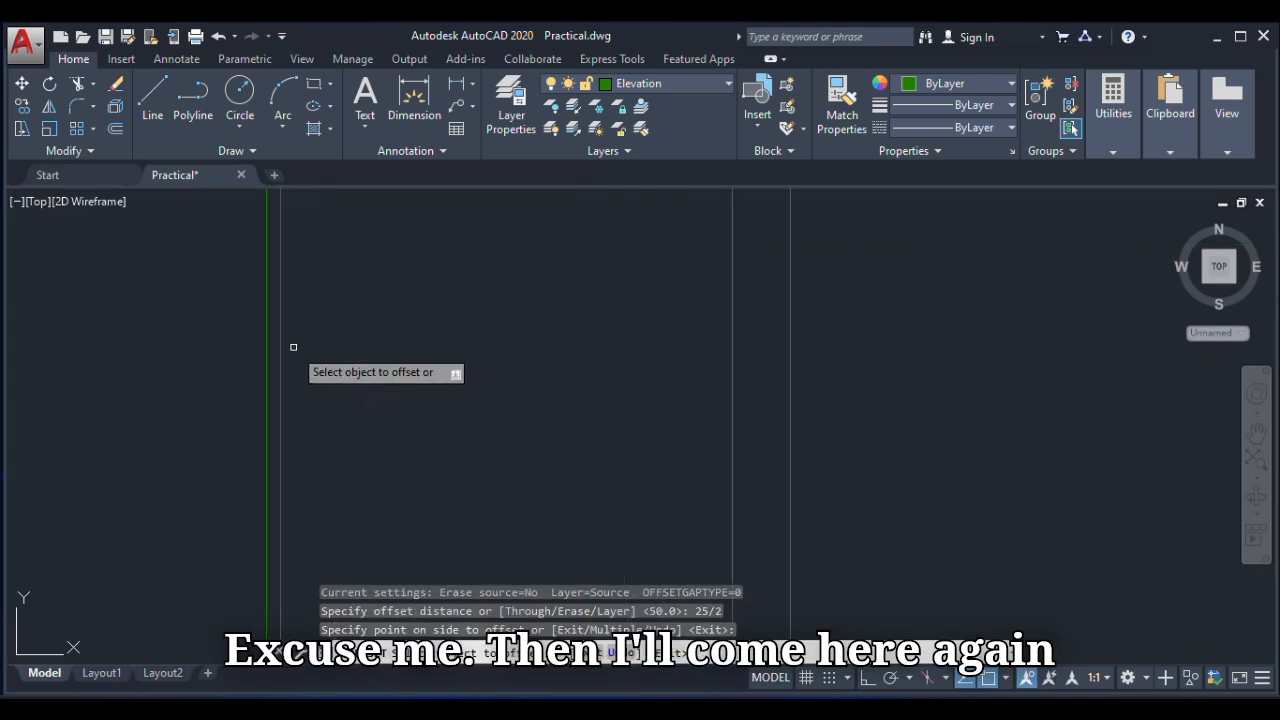
left_click(282, 346)
left_click(271, 329)
scroll(400, 395, "down", 3)
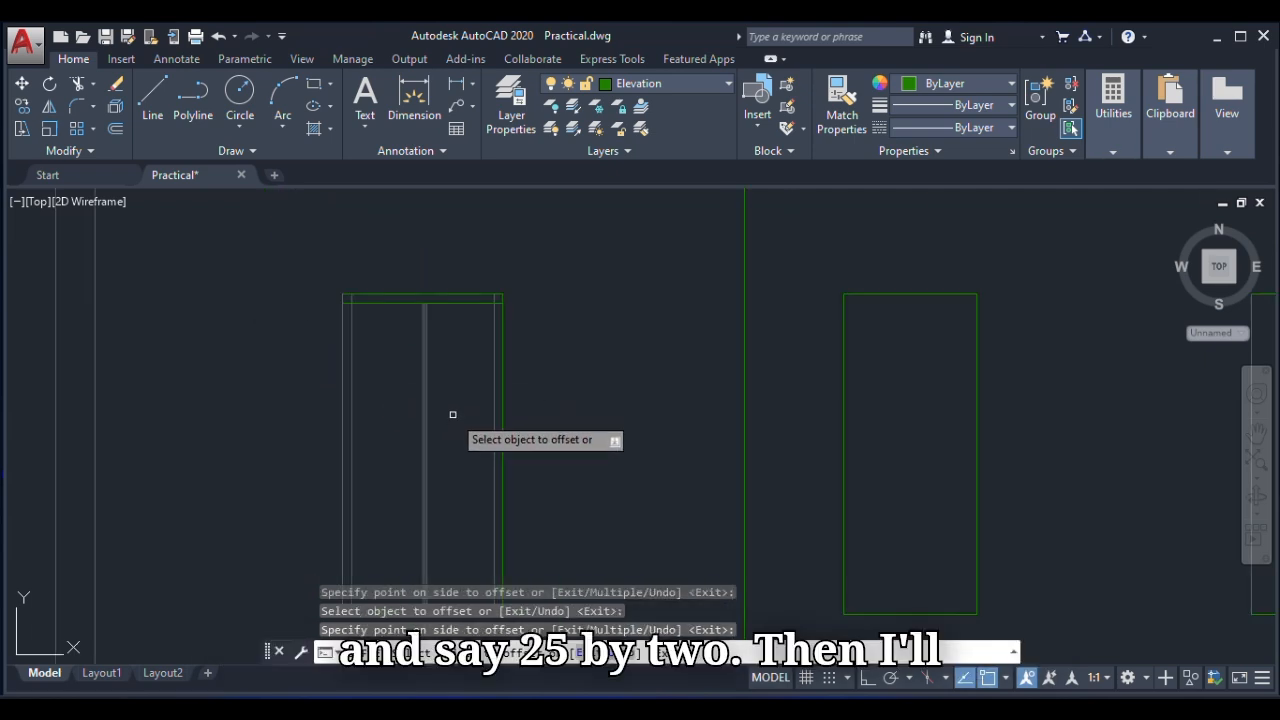
right_click(456, 358)
left_click(501, 369)
Erase the original centre line between the two offset mullion lines.
scroll(423, 380, "up", 4)
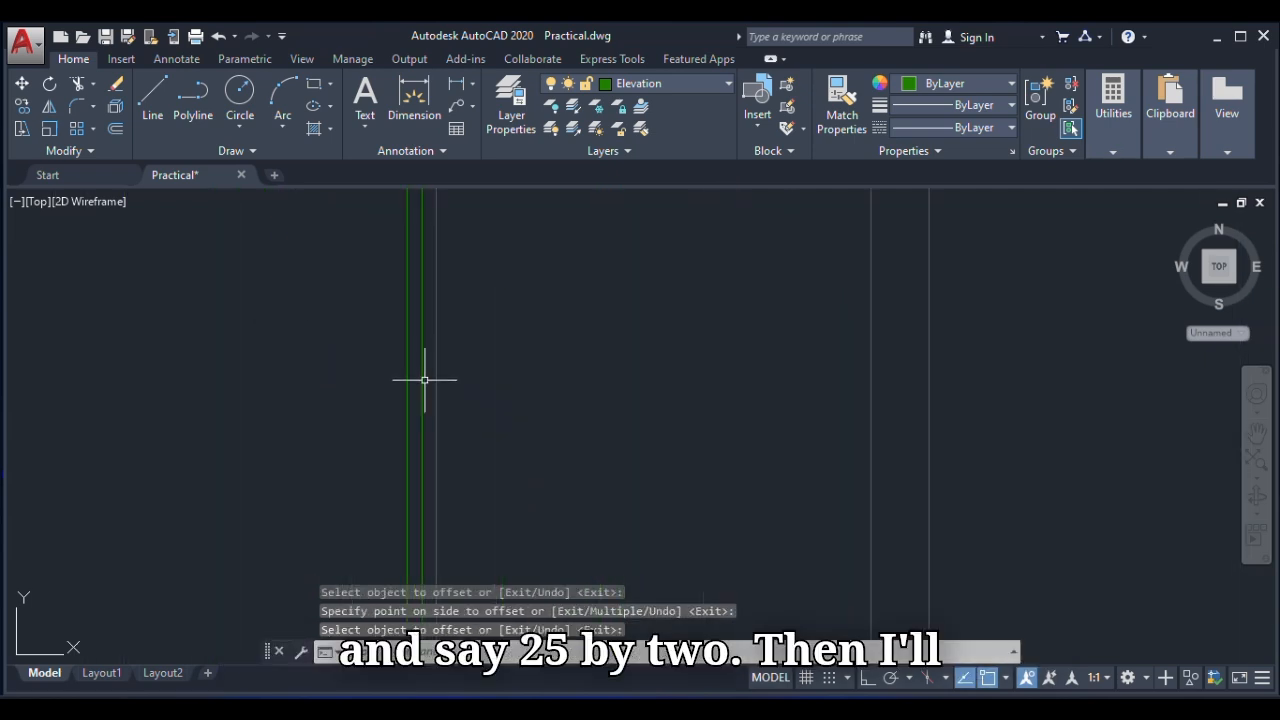
left_click(413, 392)
key("Delete")
Trim the overlapping inner frame lines at the upper right corner of the two-panel window, using all objects as cutting edges.
scroll(457, 423, "down", 5)
scroll(491, 409, "up", 2)
scroll(497, 295, "up", 2)
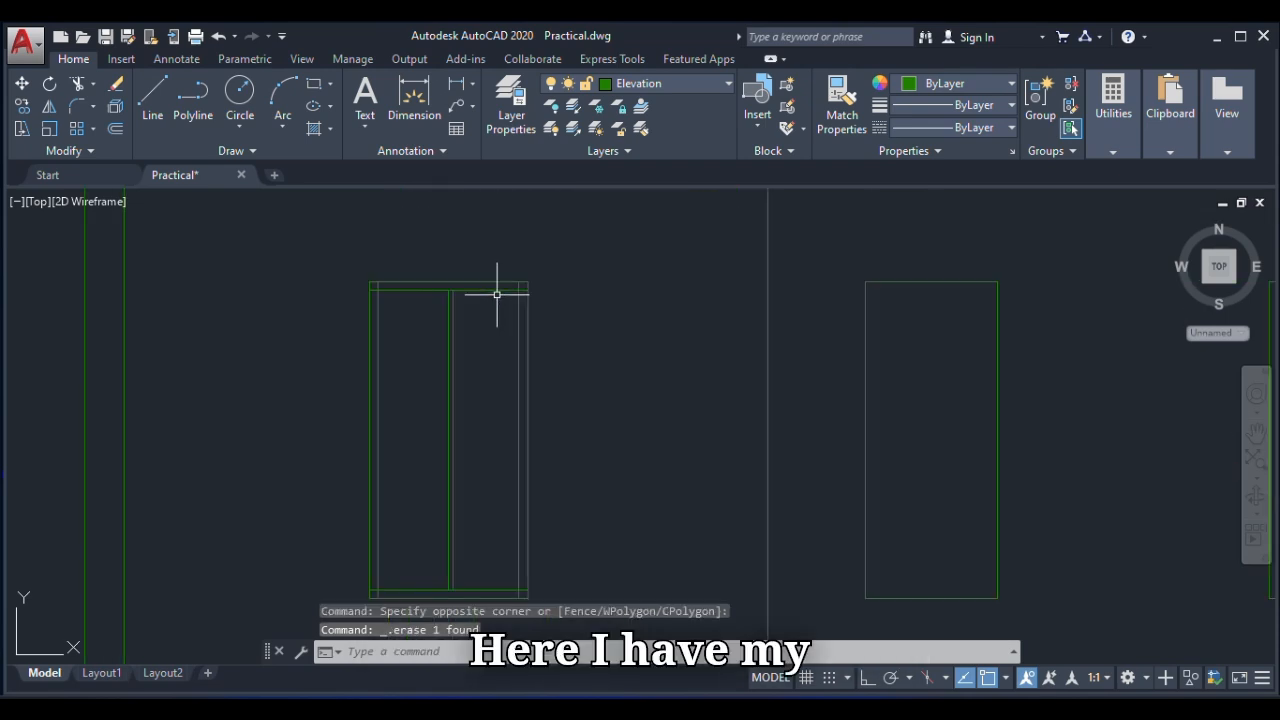
type("r")
key("Return")
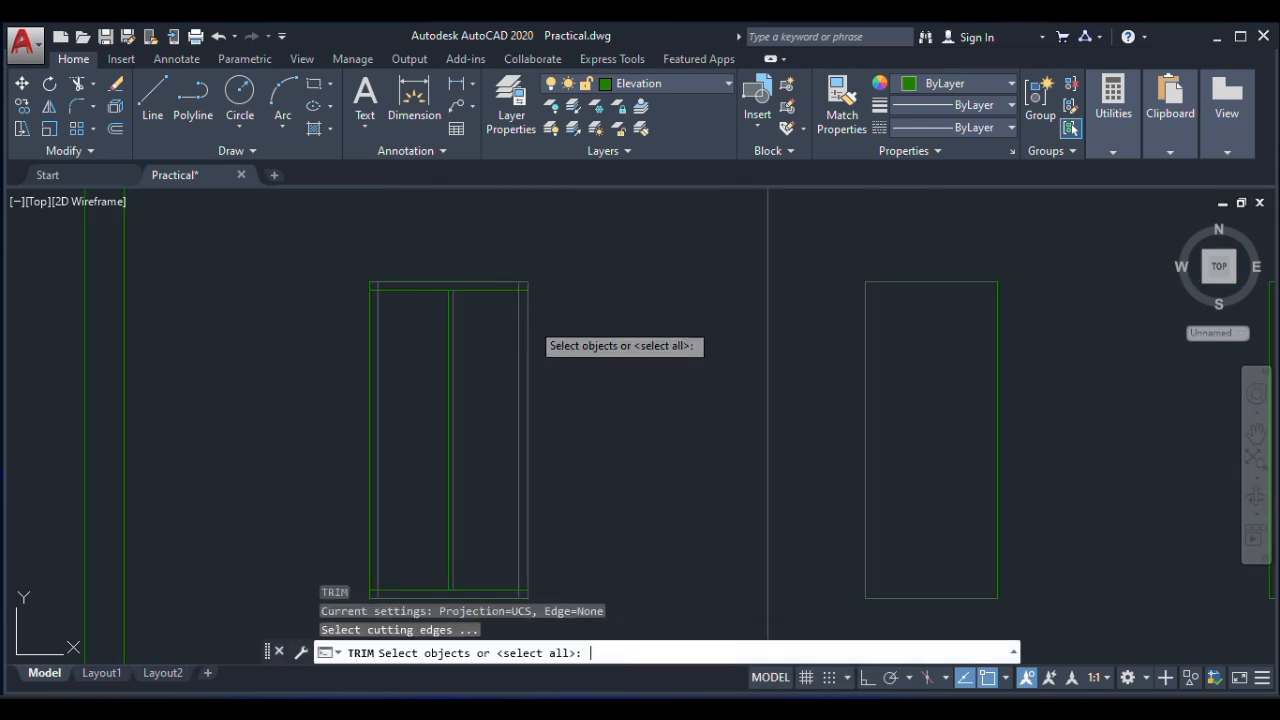
key("Return")
left_click(508, 291)
scroll(519, 286, "up", 8)
left_click(531, 303)
left_click(526, 320)
left_click(524, 283)
left_click(431, 281)
Trim the overlapping inner frame lines at the upper left and lower left corners of the two-panel window.
scroll(505, 296, "down", 8)
scroll(341, 297, "up", 6)
left_click(443, 289)
left_click(410, 307)
left_click(409, 307)
scroll(414, 309, "down", 8)
scroll(438, 472, "up", 6)
scroll(438, 472, "up", 2)
left_click(350, 420)
left_click(480, 440)
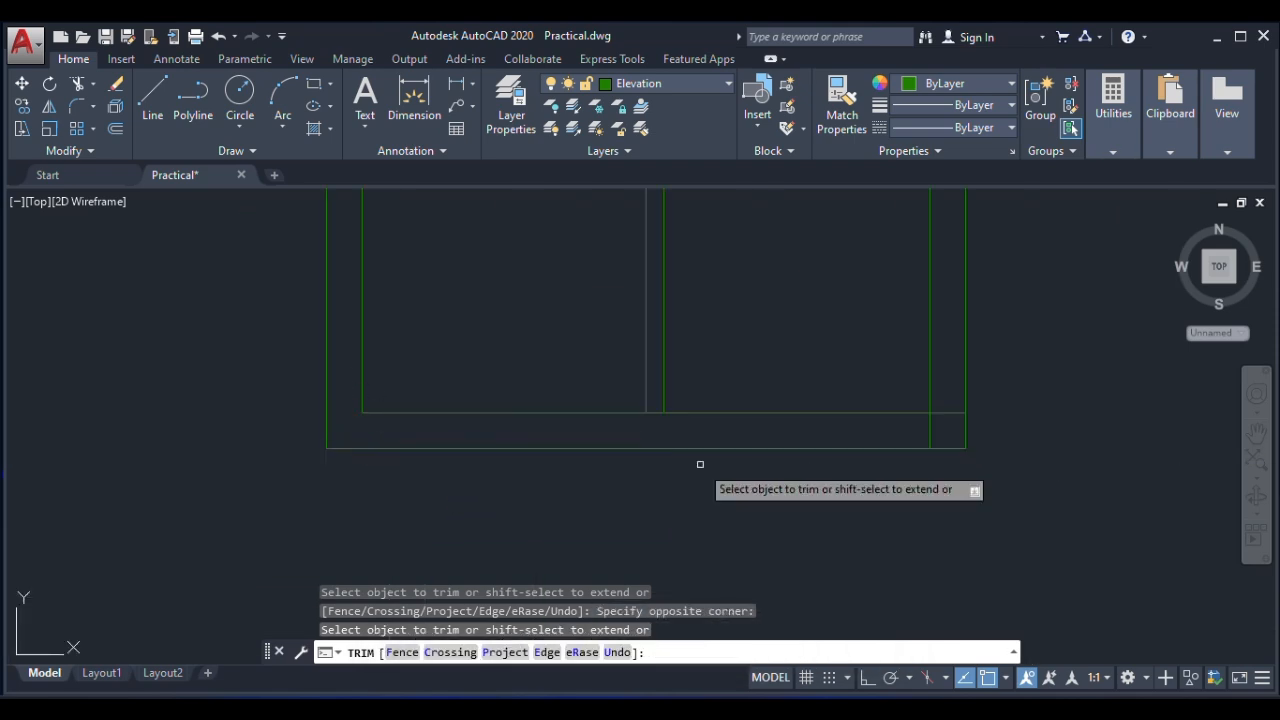
Trim the overlapping inner frame lines at the lower right corner of the two-panel window and end the Trim command.
left_click(942, 366)
left_click(938, 425)
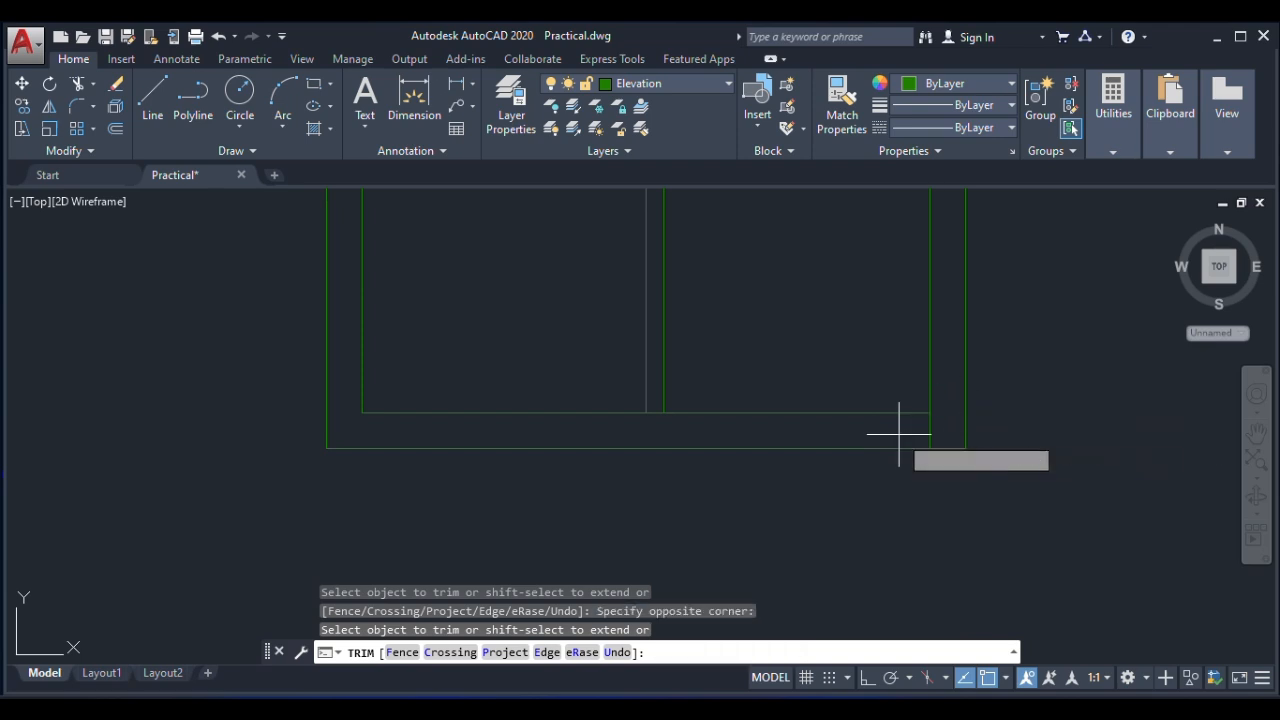
left_click(898, 434)
left_click(888, 430)
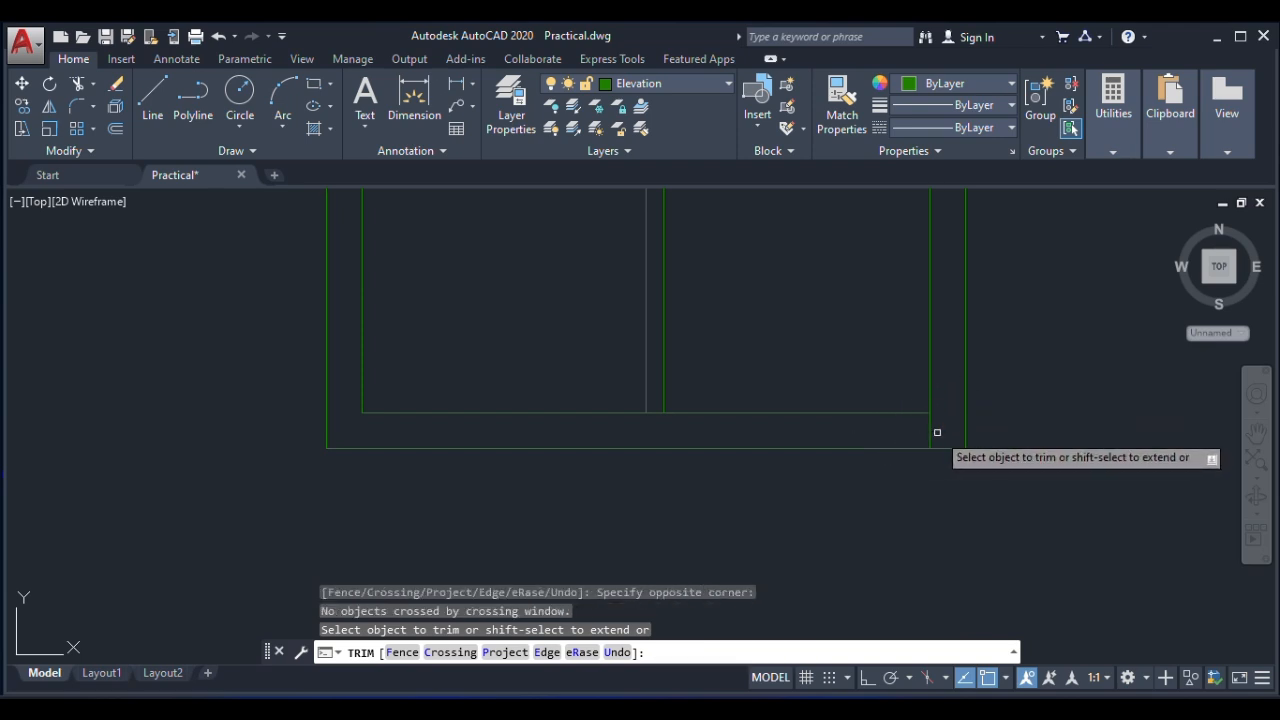
scroll(834, 434, "down", 6)
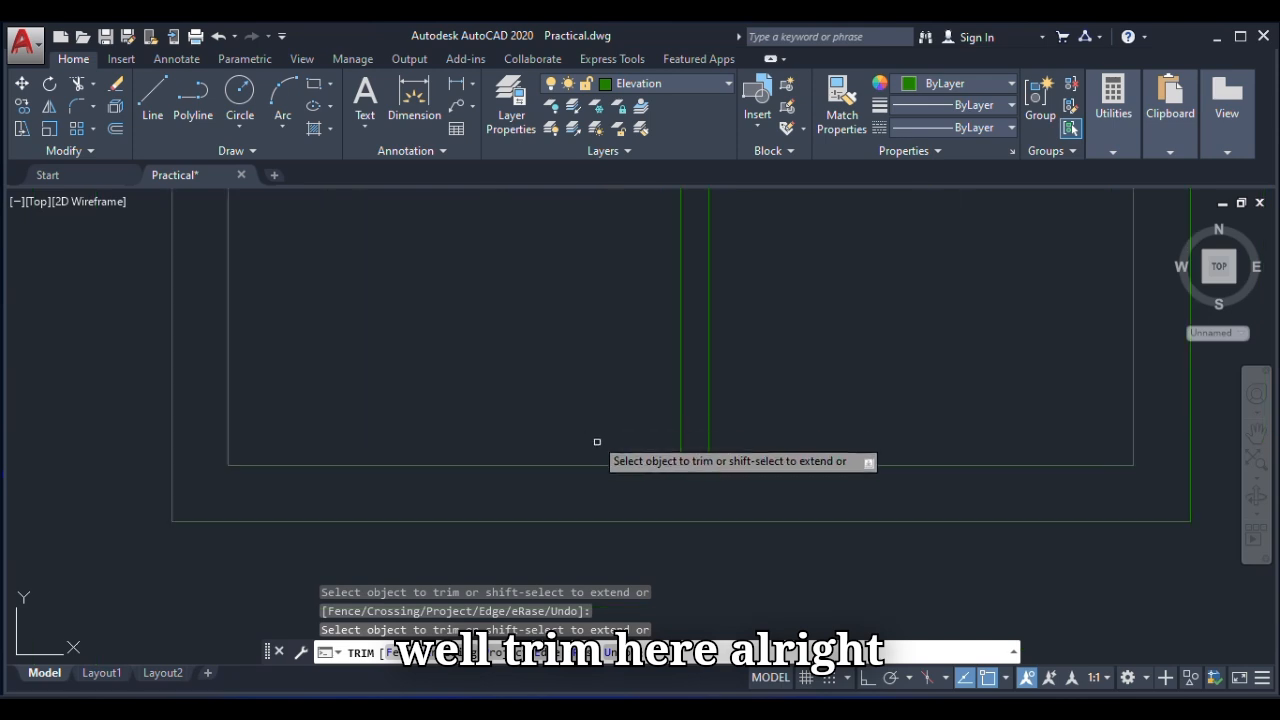
scroll(623, 418, "up", 2)
right_click(630, 320)
left_click(676, 338)
Offset all four edges of the Front Elevation's middle window inward by 50 for a single-panel frame.
scroll(570, 345, "down", 2)
scroll(600, 340, "up", 4)
scroll(605, 340, "down", 4)
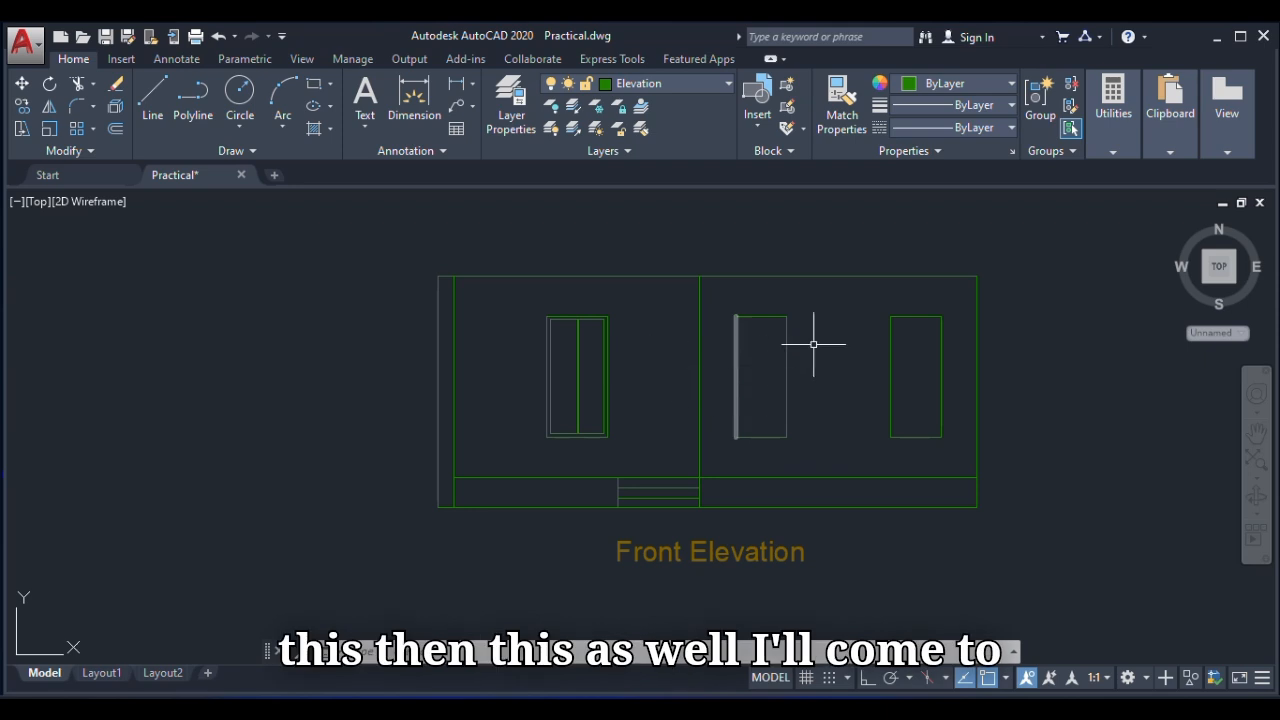
scroll(805, 343, "up", 4)
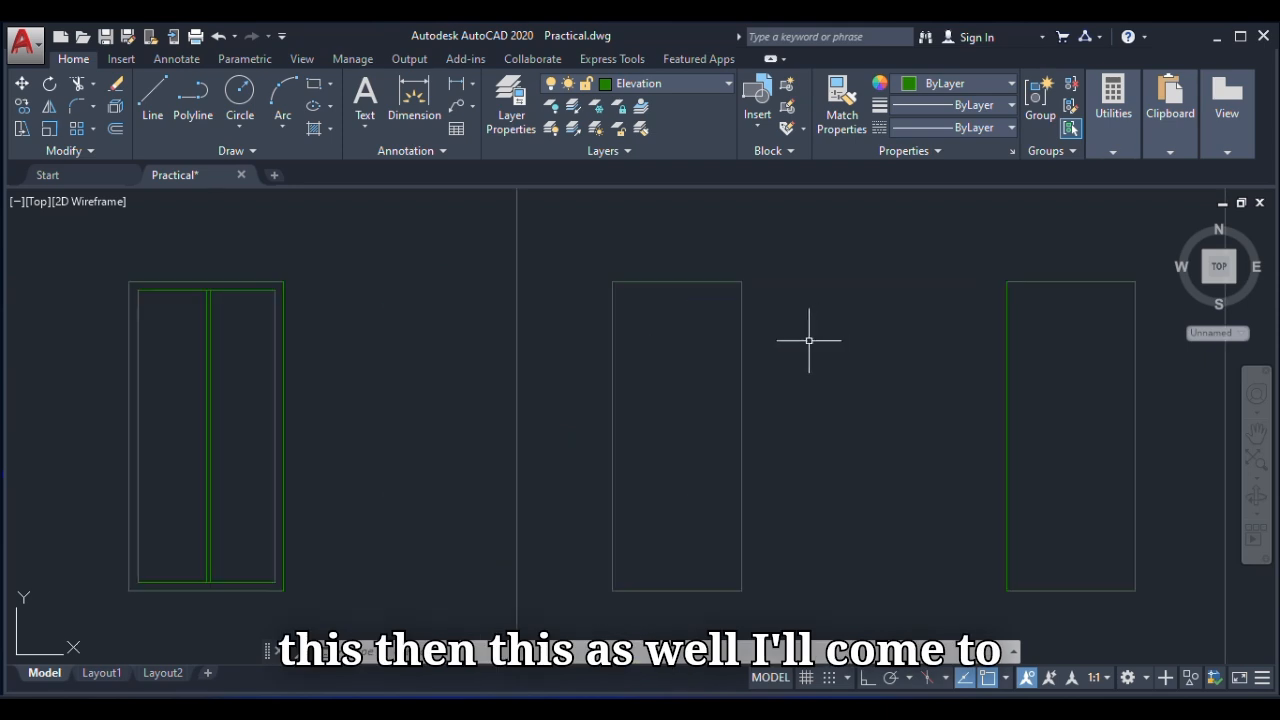
left_click(115, 129)
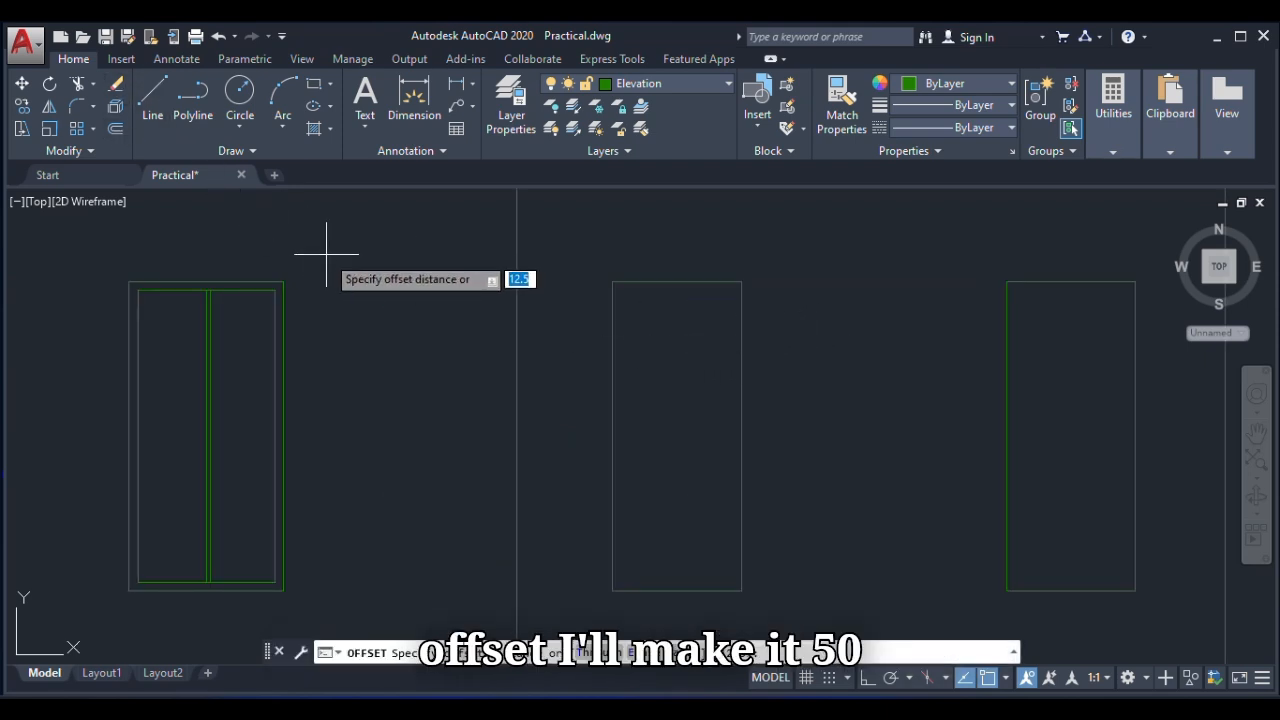
type("50")
key("Return")
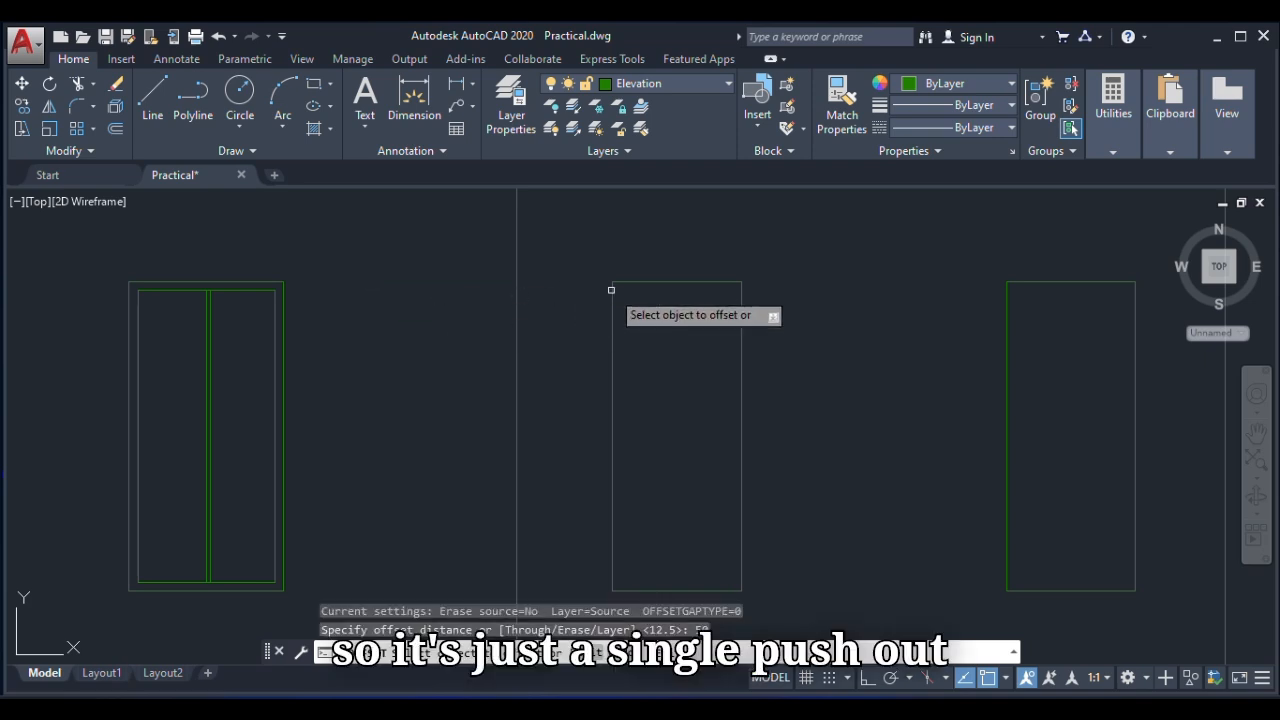
left_click(681, 282)
left_click(611, 329)
left_click(671, 353)
left_click(740, 333)
left_click(729, 337)
scroll(675, 303, "down", 2)
left_click(666, 482)
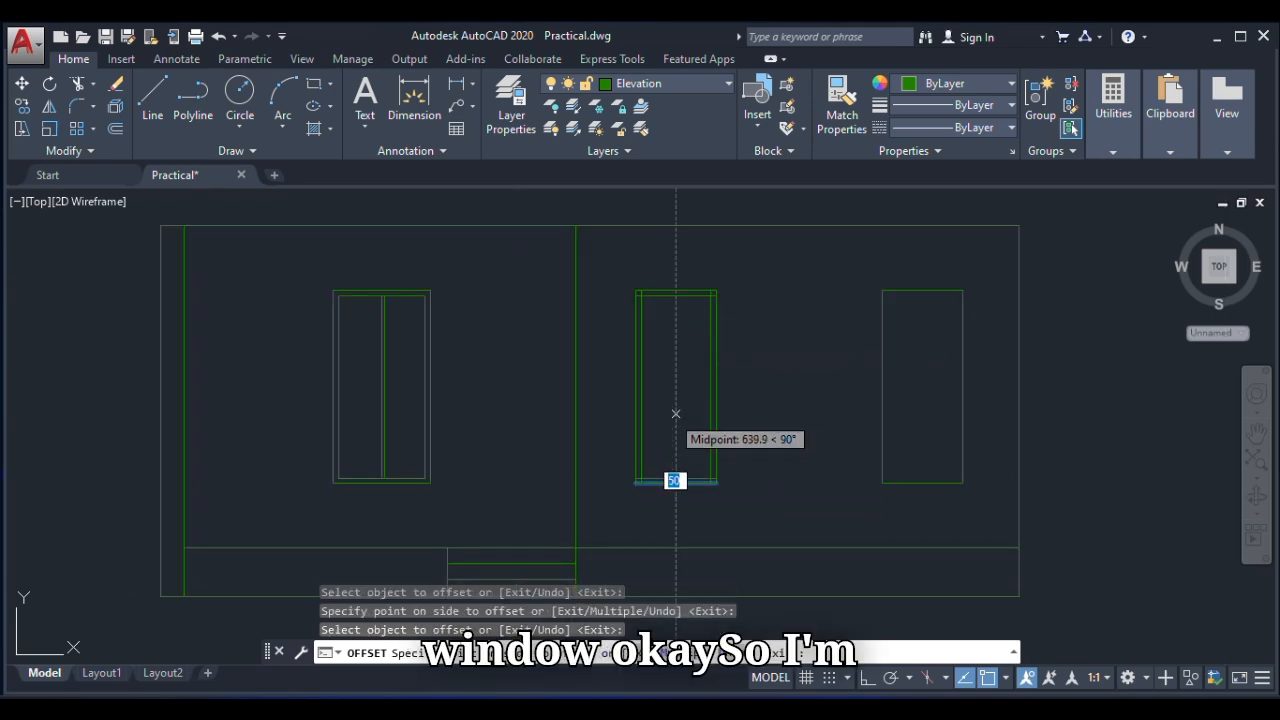
left_click(667, 447)
Trim the overlapping inner frame lines at both lower corners of the Front Elevation's middle window, using all objects as cutting edges.
scroll(669, 445, "up", 3)
type("tr")
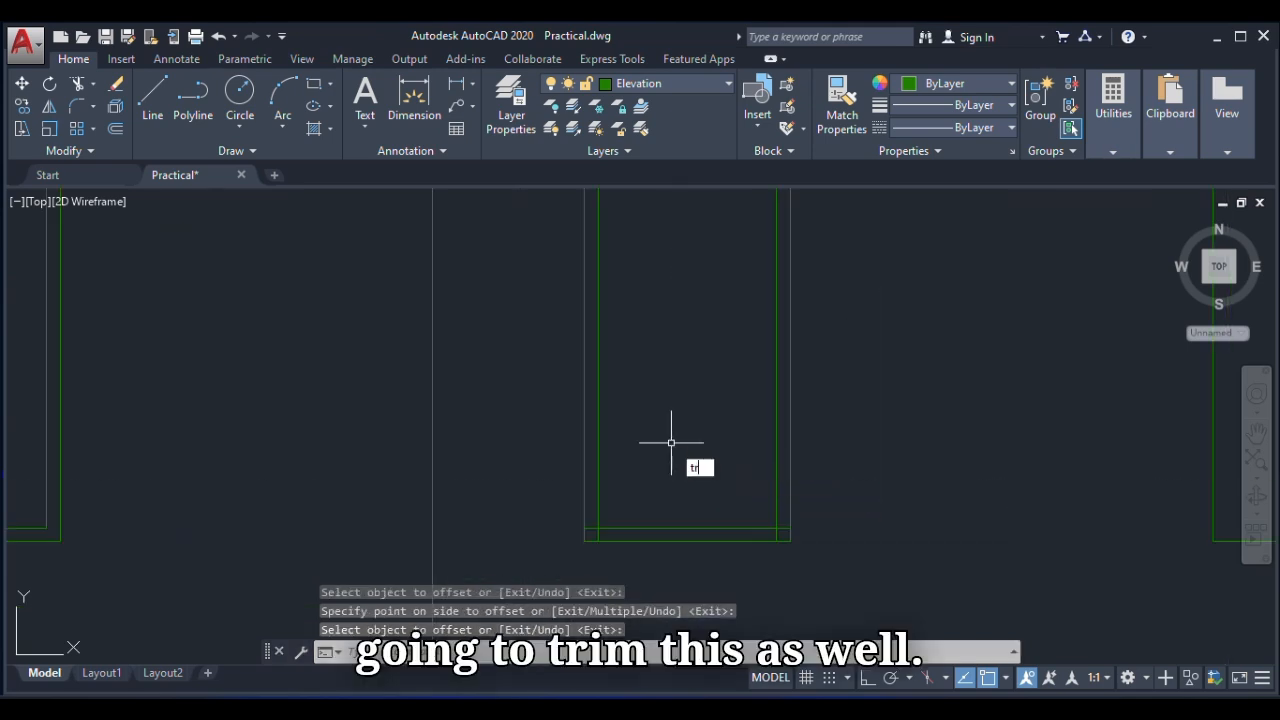
key("Return")
key("Return")
scroll(591, 523, "up", 4)
left_click(591, 537)
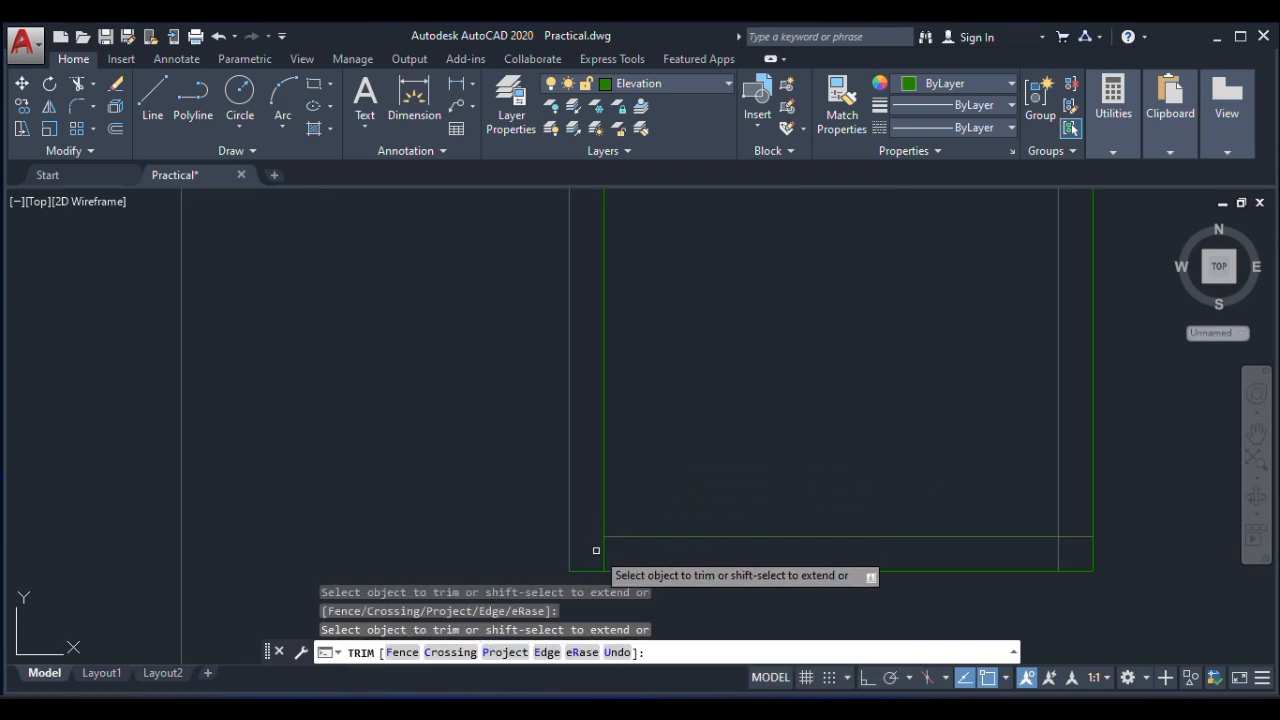
left_click(686, 569)
left_click(594, 543)
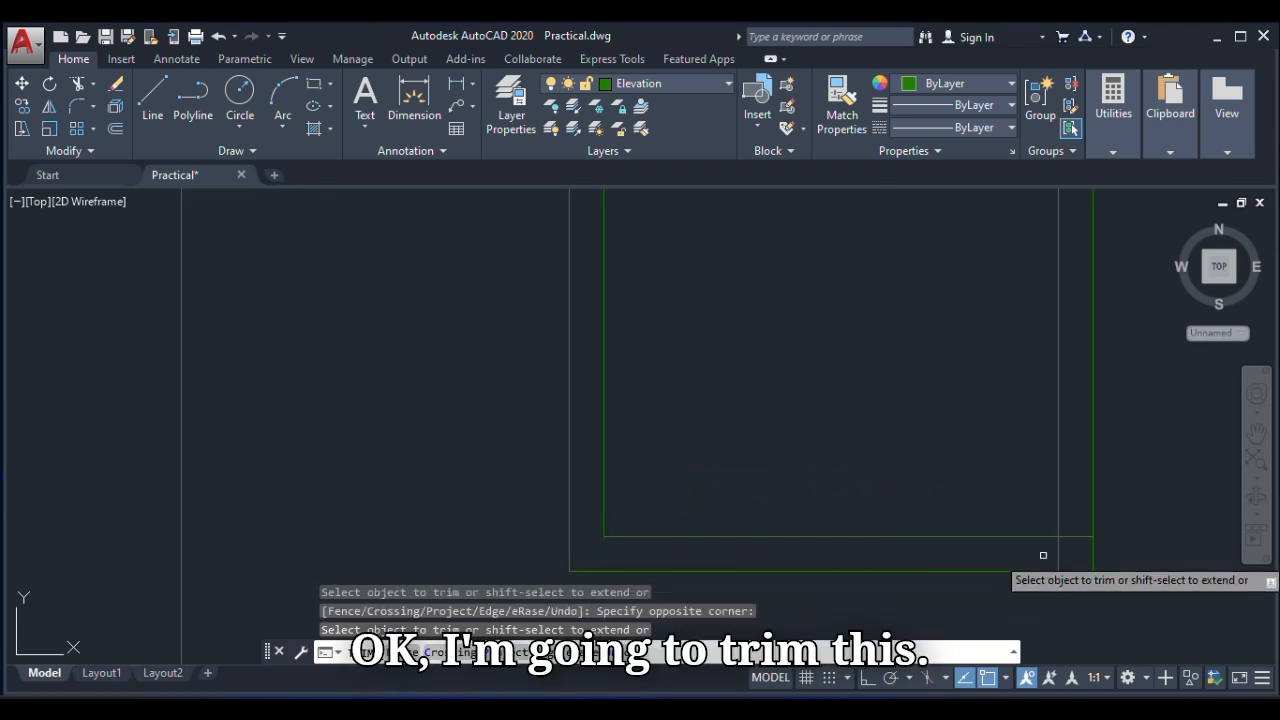
left_click(1066, 549)
scroll(830, 460, "down", 5)
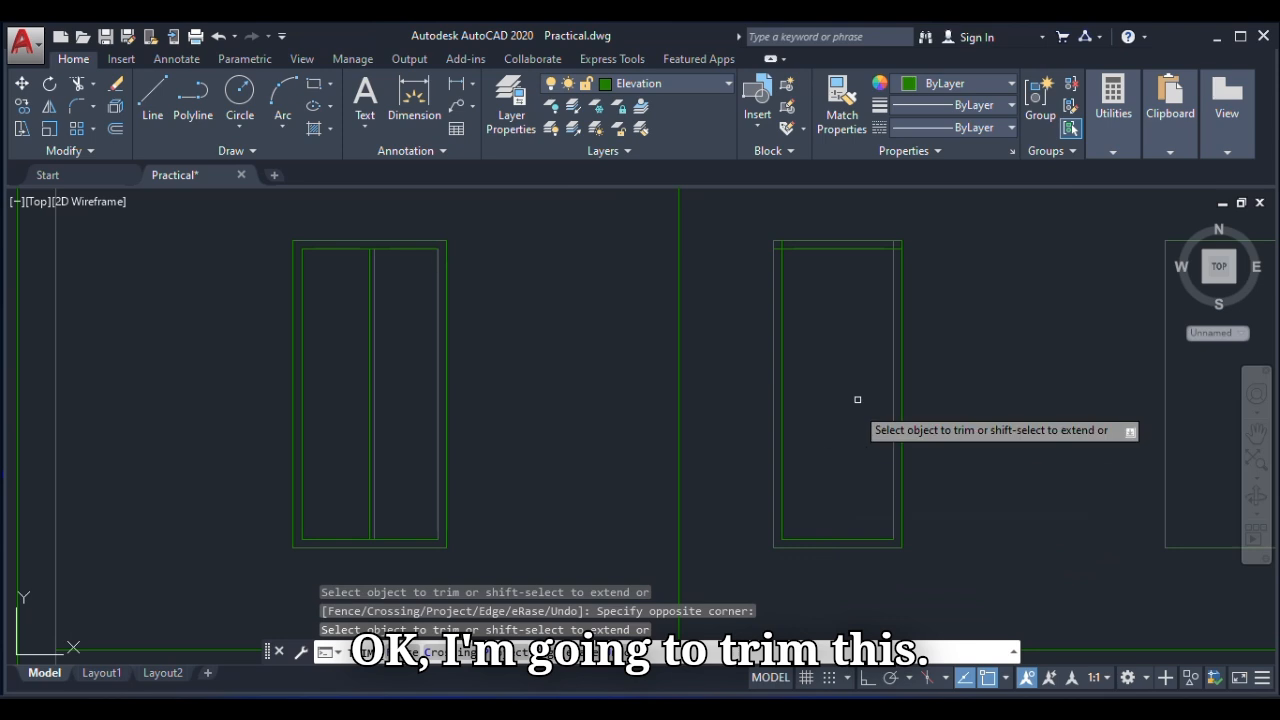
Trim the overlapping inner frame lines at both upper corners of the middle window and end the Trim command.
scroll(900, 245, "up", 5)
left_click(941, 328)
left_click(929, 386)
left_click(926, 320)
left_click_drag(911, 326, 514, 320)
left_click(460, 324)
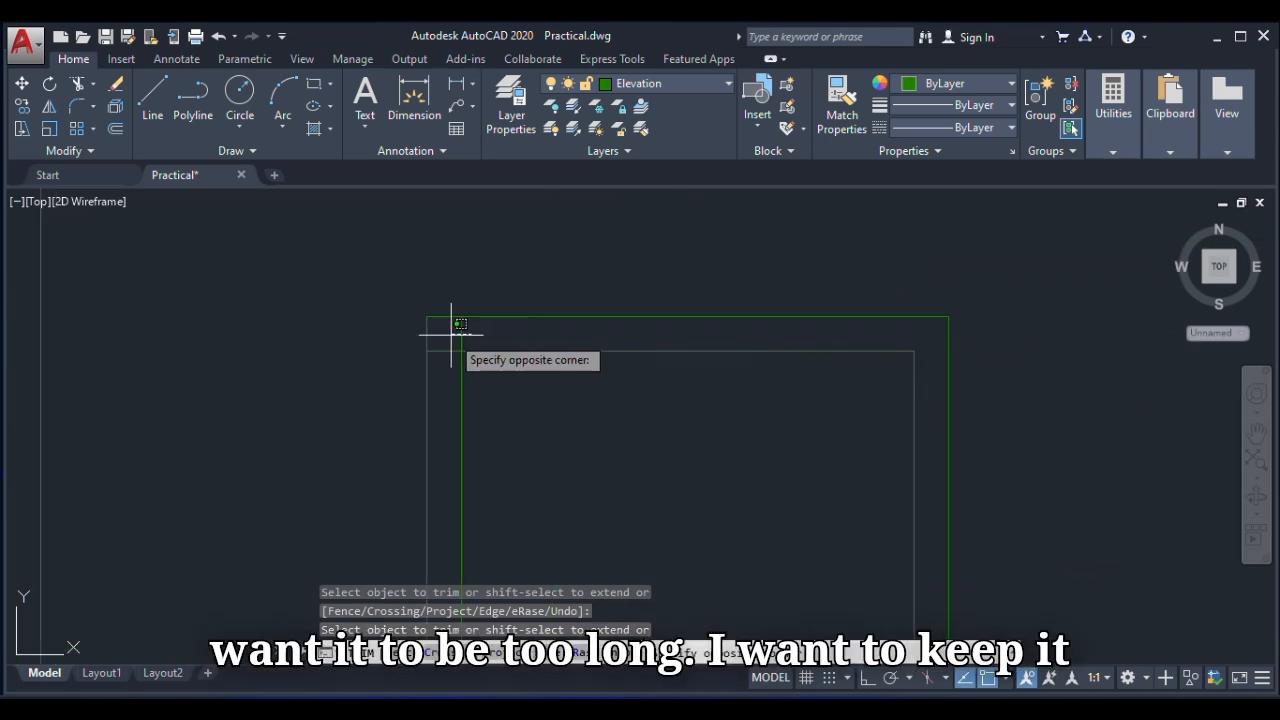
mouse_move(437, 334)
left_mouse_down()
mouse_move(437, 363)
mouse_move(437, 343)
left_mouse_up()
scroll(437, 343, "down", 3)
right_click(551, 295)
left_click(588, 306)
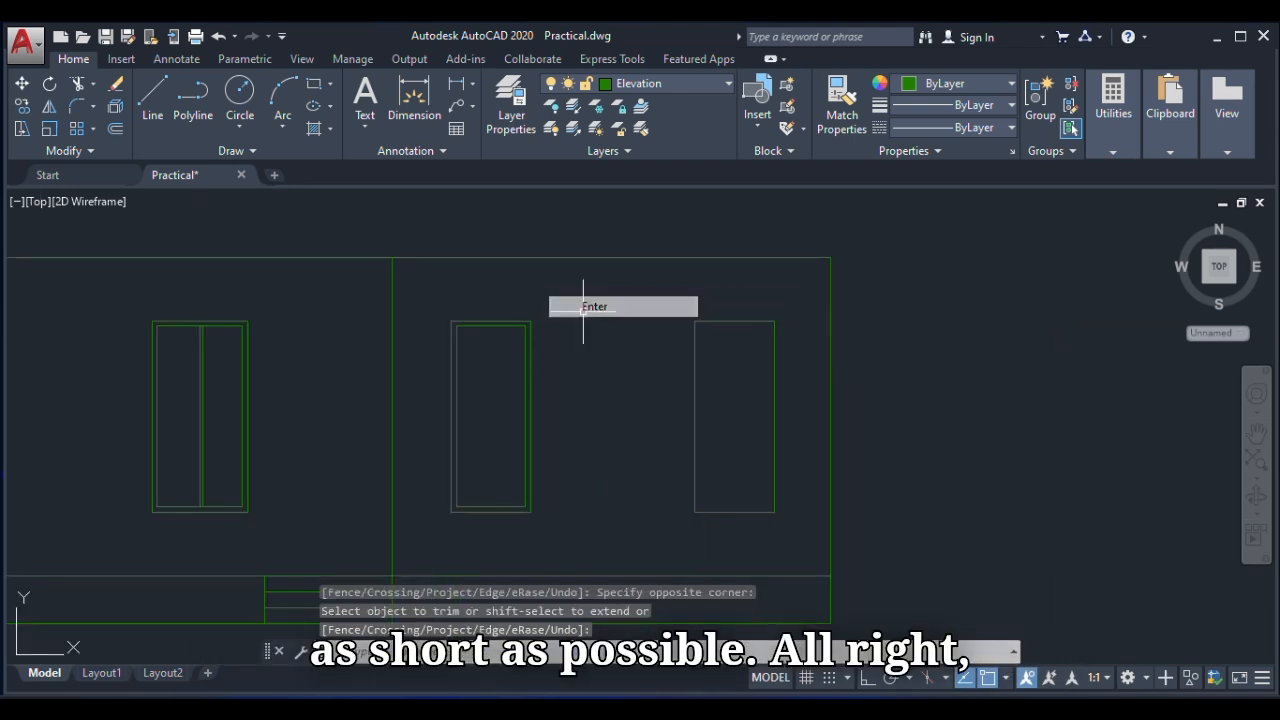
Copy the middle window's inner frame onto the Front Elevation's right-hand window, using the outline's upper left corner as base point.
scroll(466, 325, "up", 2)
scroll(480, 318, "down", 5)
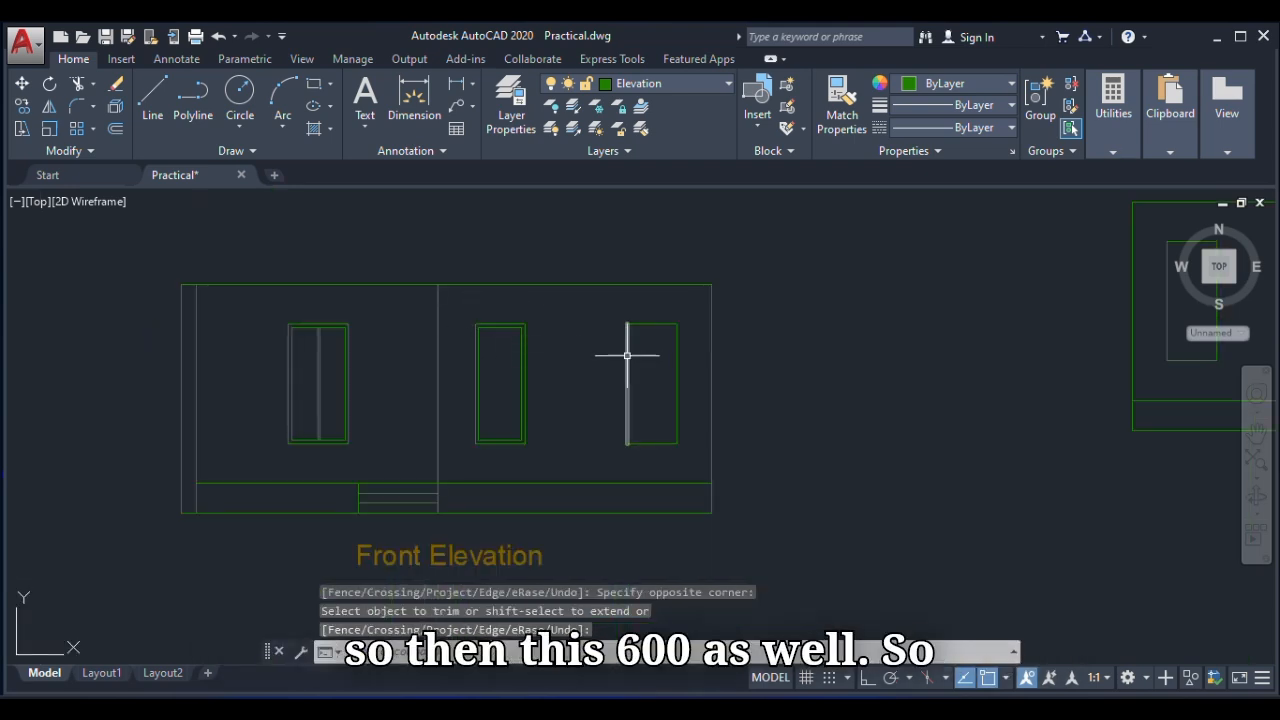
scroll(608, 363, "up", 4)
scroll(597, 320, "down", 4)
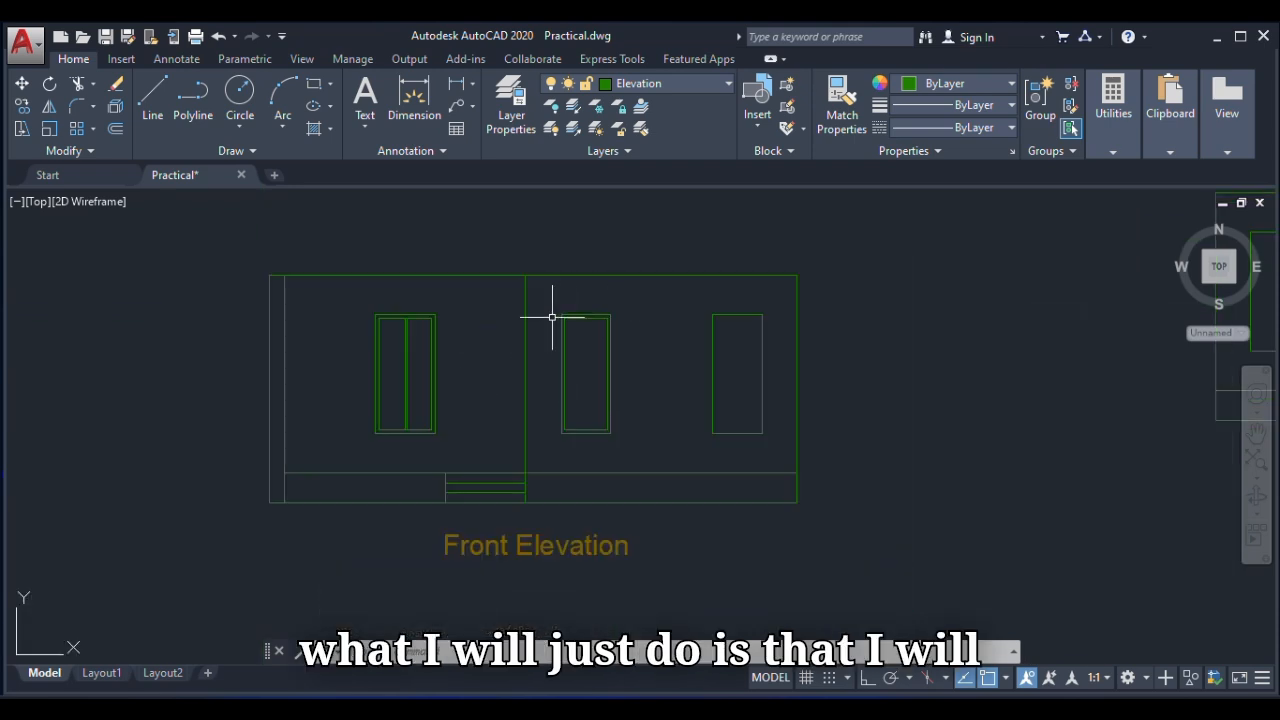
left_click(552, 317)
scroll(624, 432, "up", 3)
scroll(628, 430, "down", 2)
left_click(624, 433)
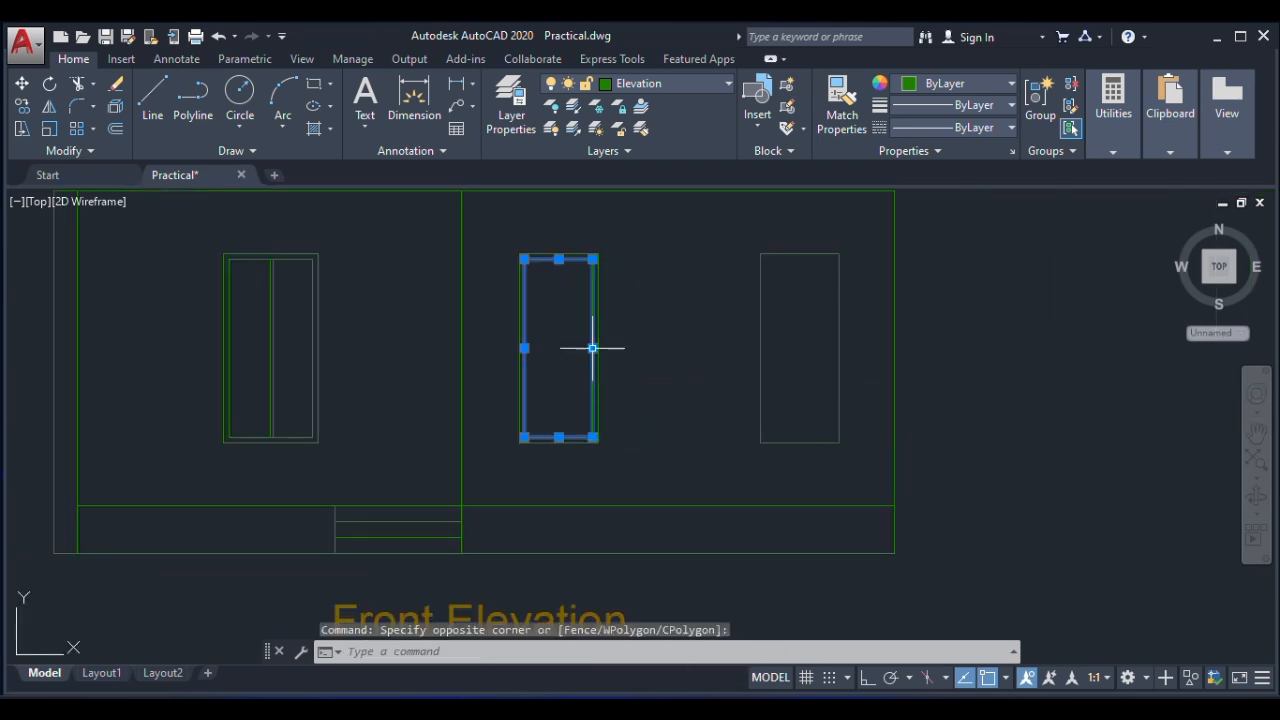
left_click(23, 107)
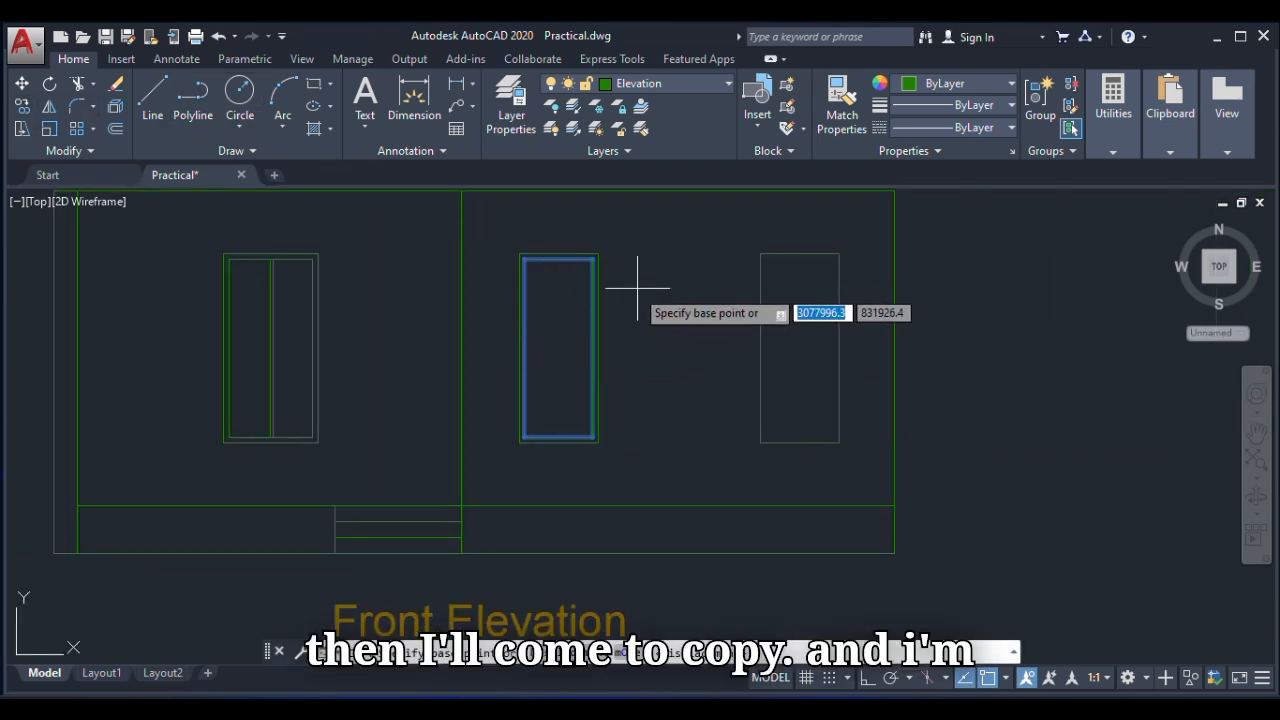
left_click(519, 254)
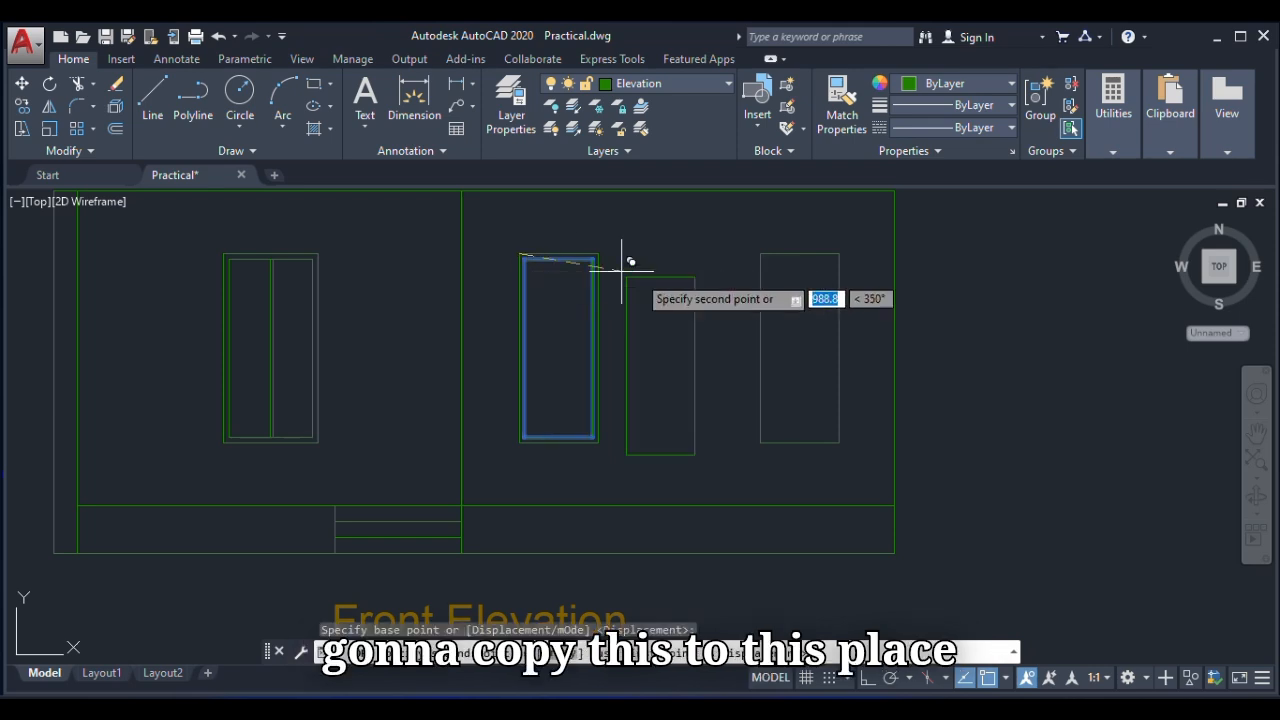
Place copies of the single-panel frame in the two tall windows of the Right Elevation, aligned to their upper left corners.
scroll(650, 390, "down", 4)
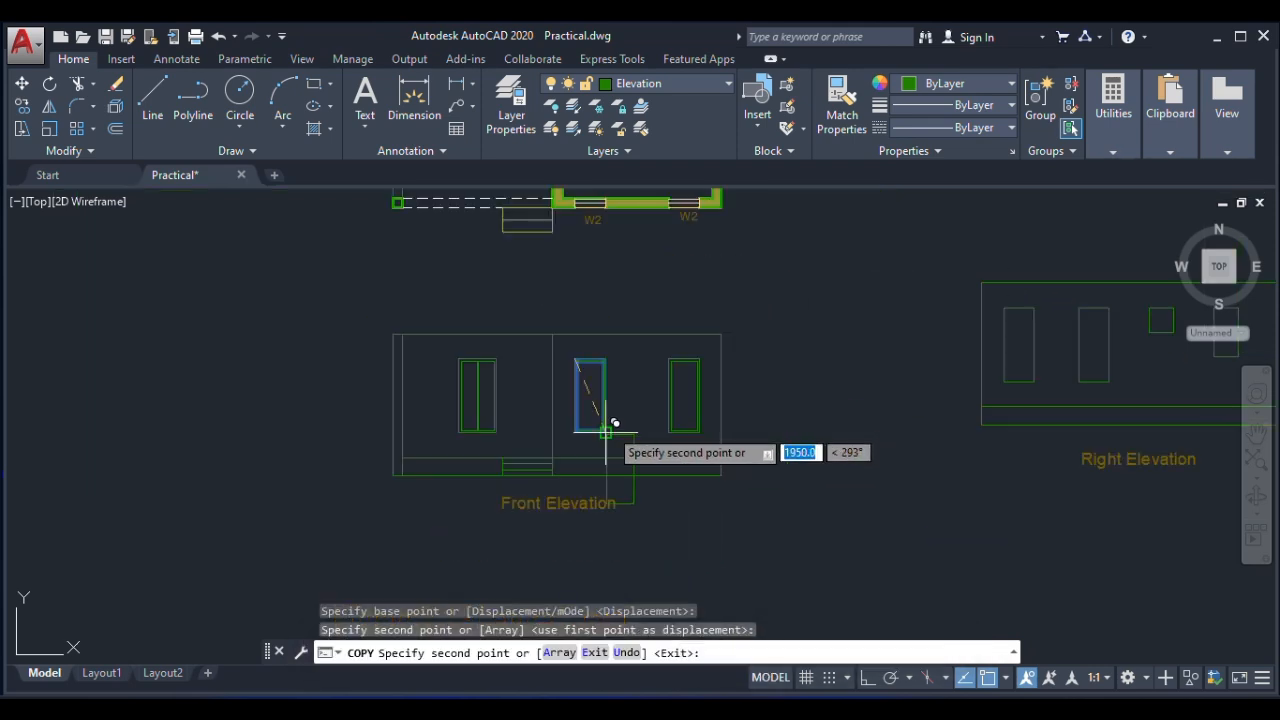
scroll(937, 370, "up", 5)
scroll(933, 366, "up", 2)
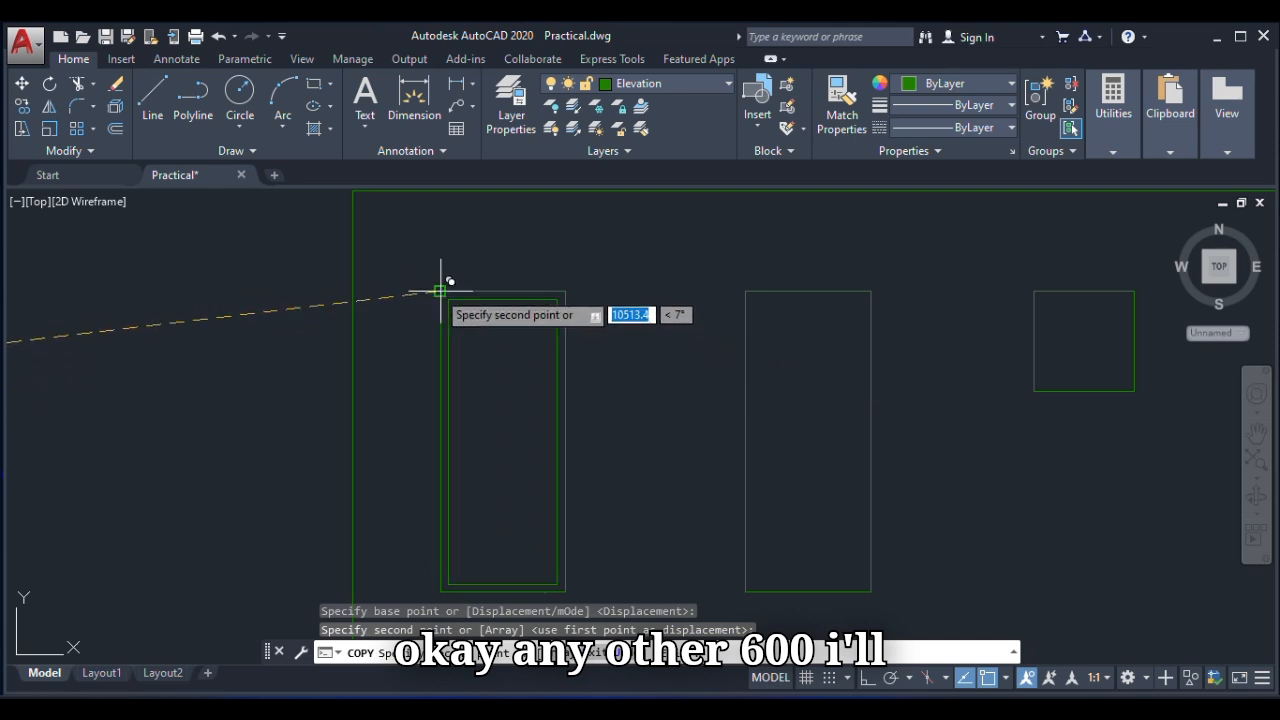
left_click(449, 297)
left_click(748, 286)
scroll(525, 345, "down", 4)
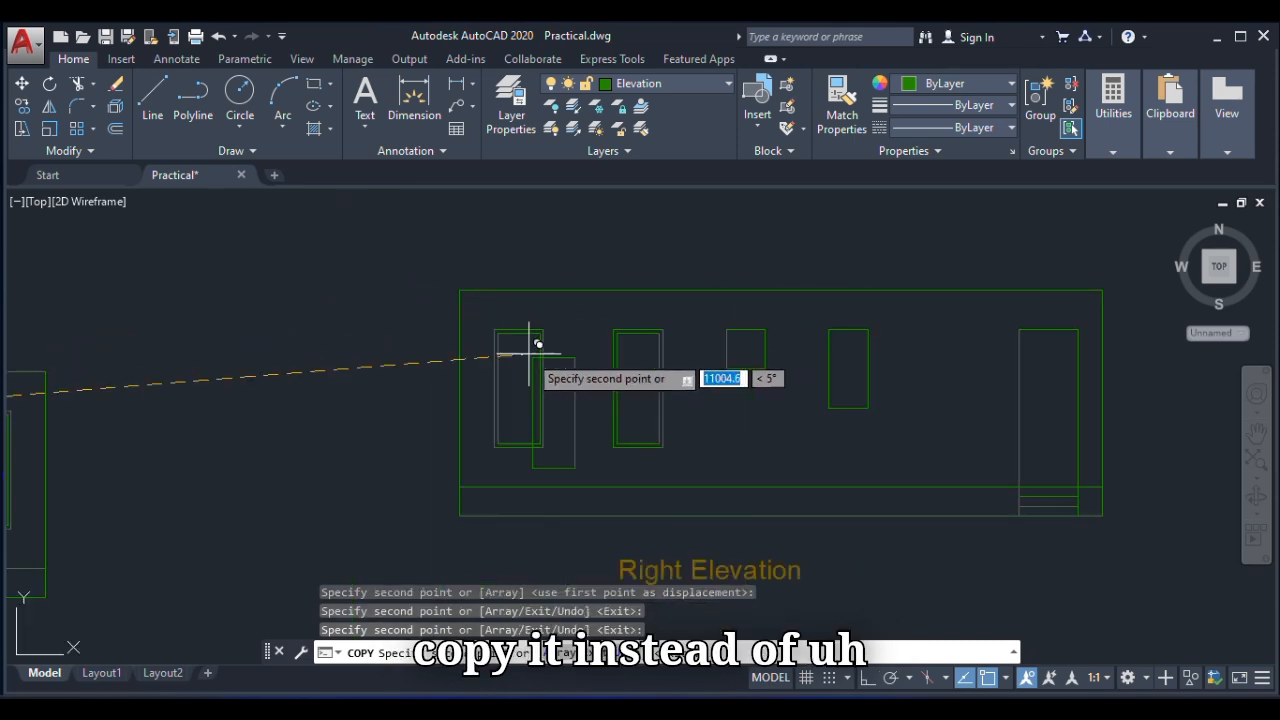
Place copies of the single-panel frame in the middle and right-hand windows of the Left Elevation and end the Copy command.
scroll(800, 440, "down", 6)
scroll(780, 334, "down", 2)
scroll(760, 270, "up", 8)
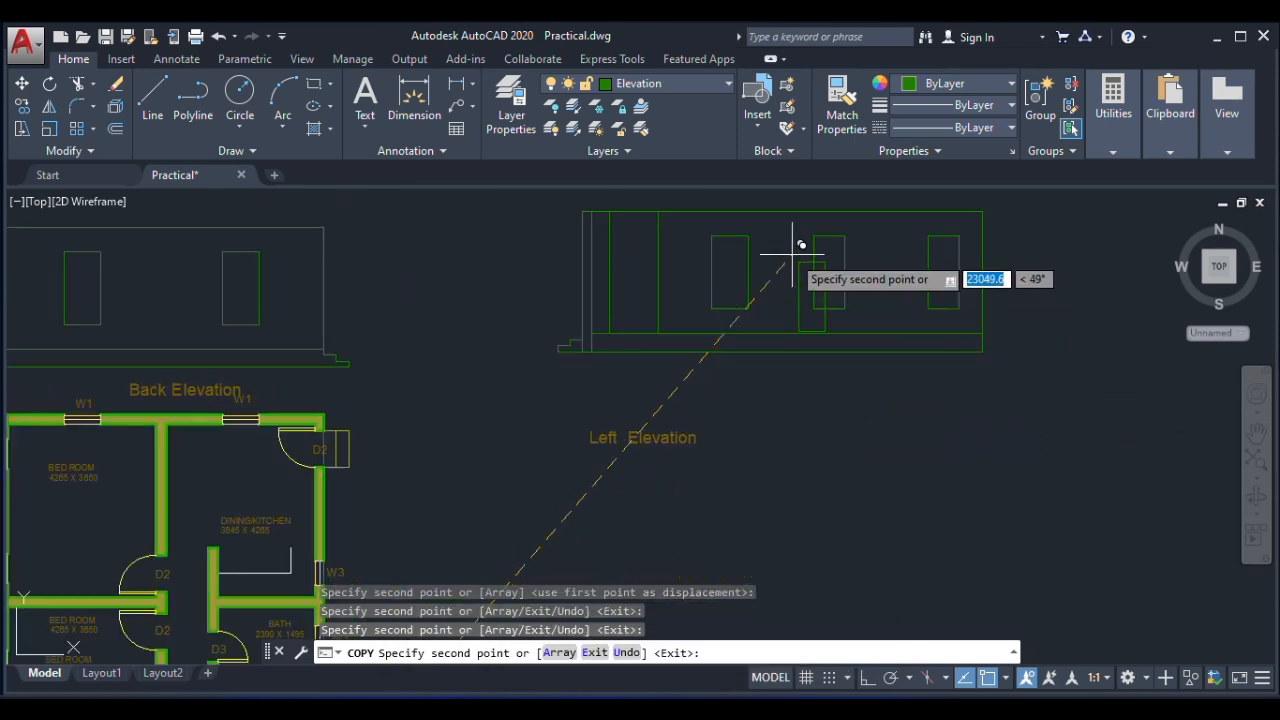
scroll(686, 294, "up", 4)
scroll(872, 271, "down", 3)
scroll(700, 286, "up", 3)
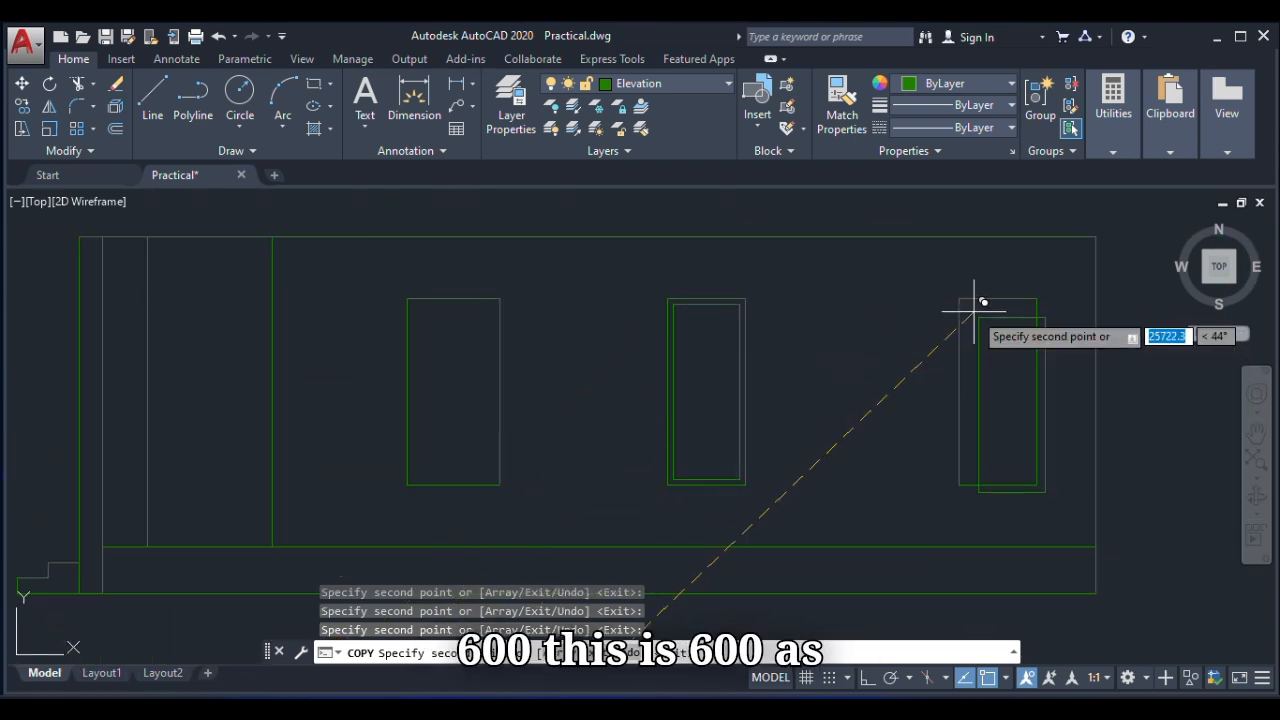
scroll(1000, 340, "down", 6)
scroll(709, 392, "up", 6)
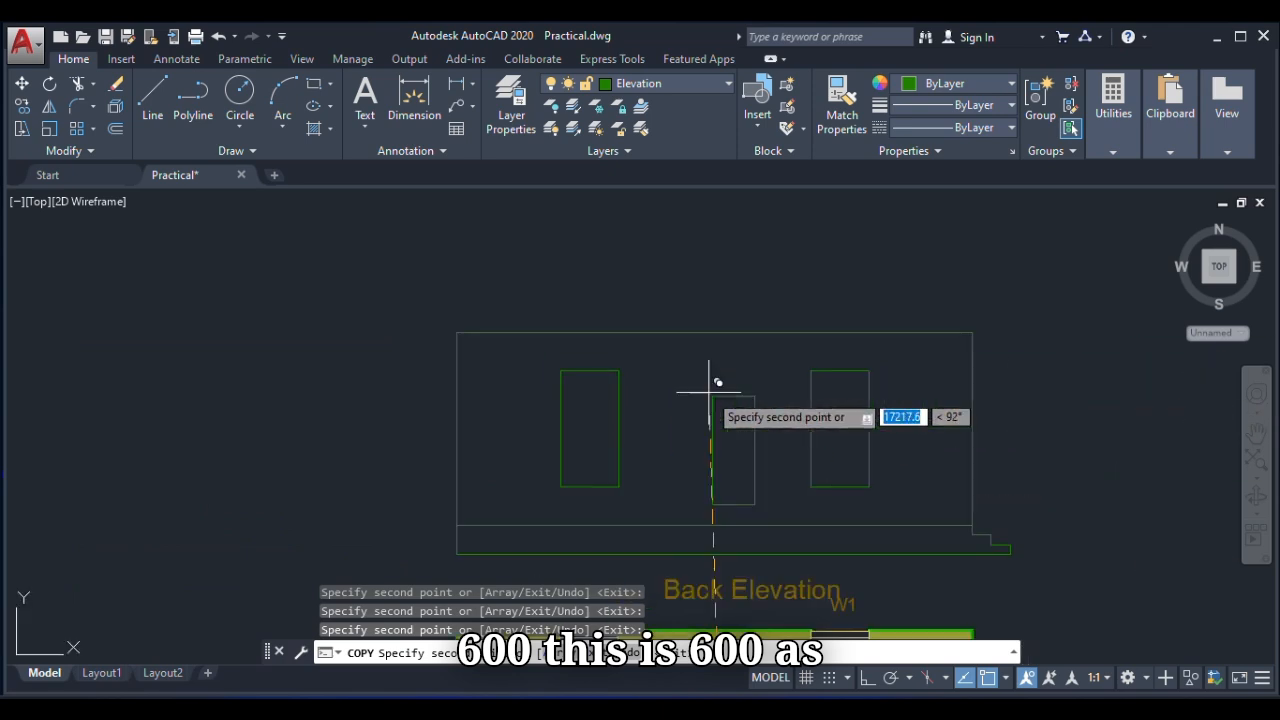
scroll(680, 370, "down", 5)
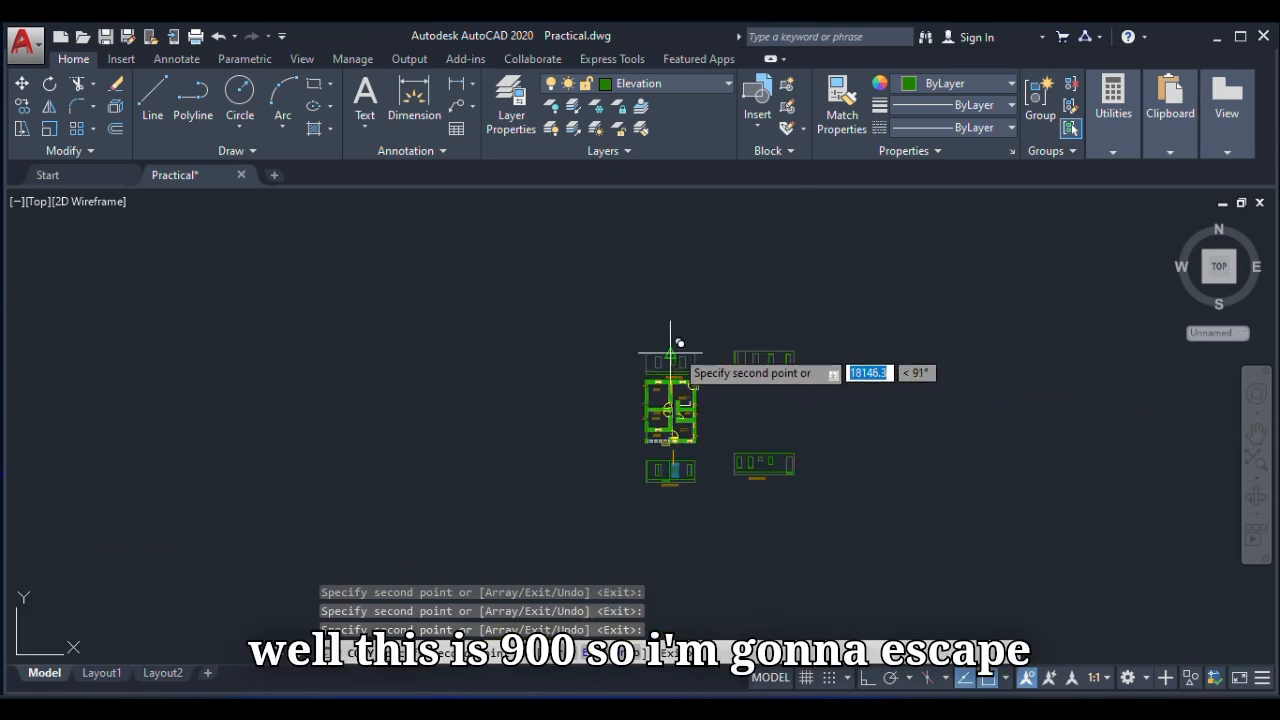
key("Escape")
Copy the Front Elevation's two-panel inner frame into the Back Elevation's left window, using the outline's upper left corner as base point.
scroll(665, 420, "up", 6)
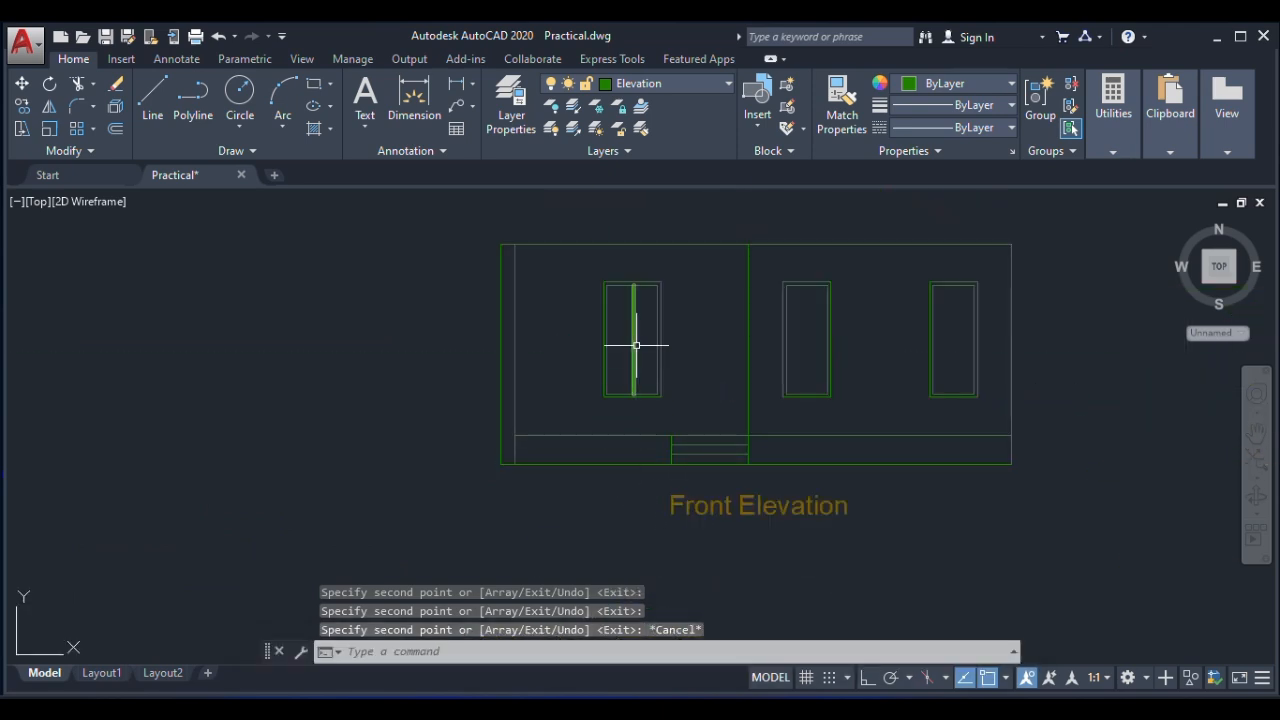
scroll(630, 335, "up", 2)
scroll(584, 248, "up", 2)
scroll(583, 250, "down", 1)
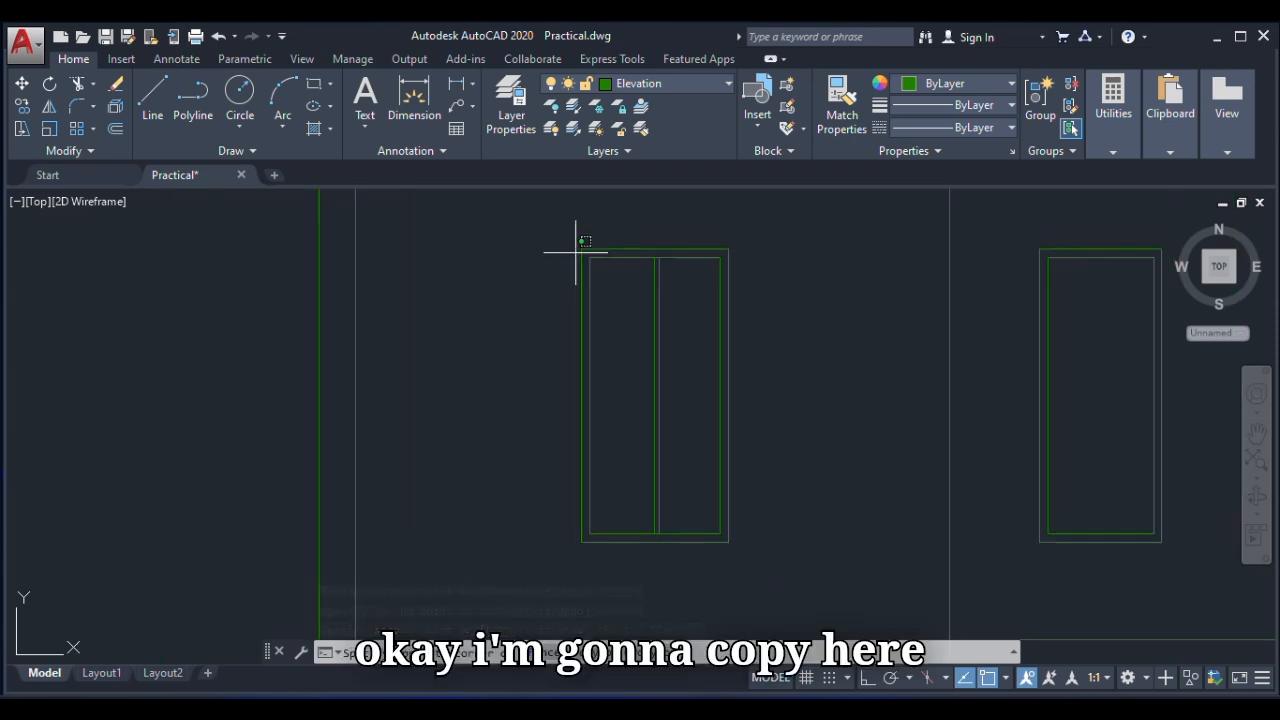
left_click(576, 252)
left_click(736, 534)
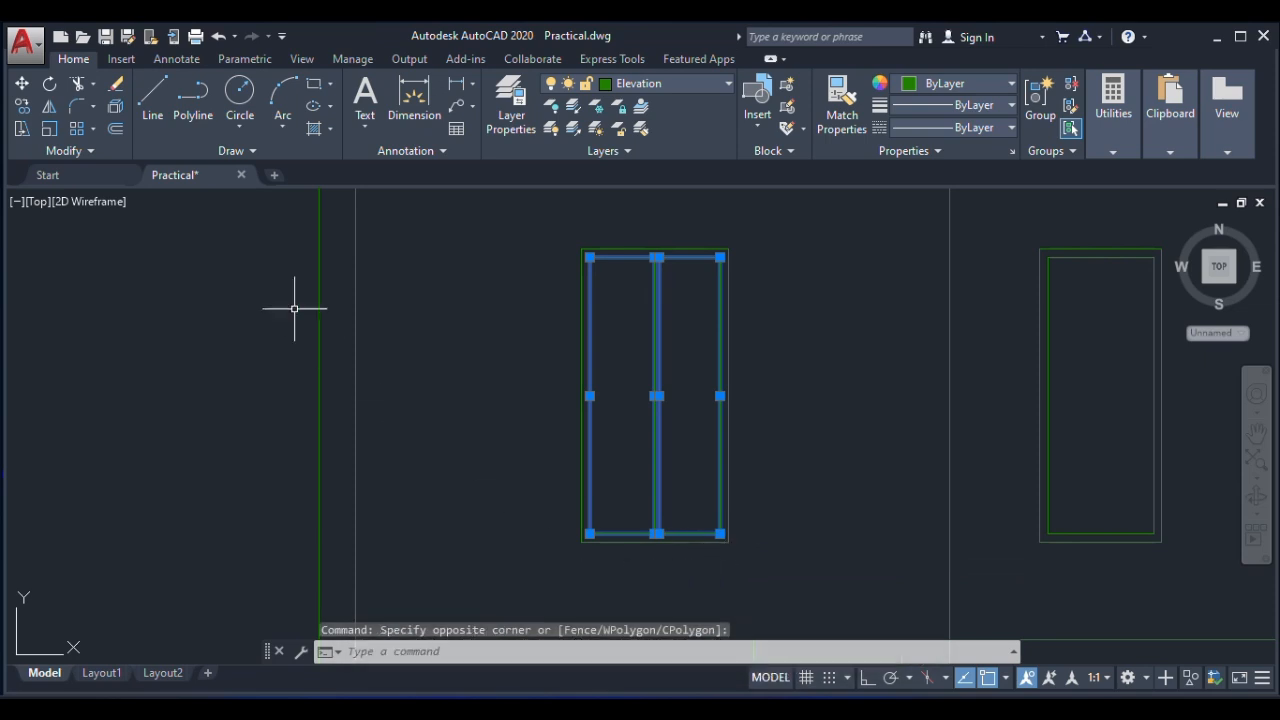
left_click(22, 106)
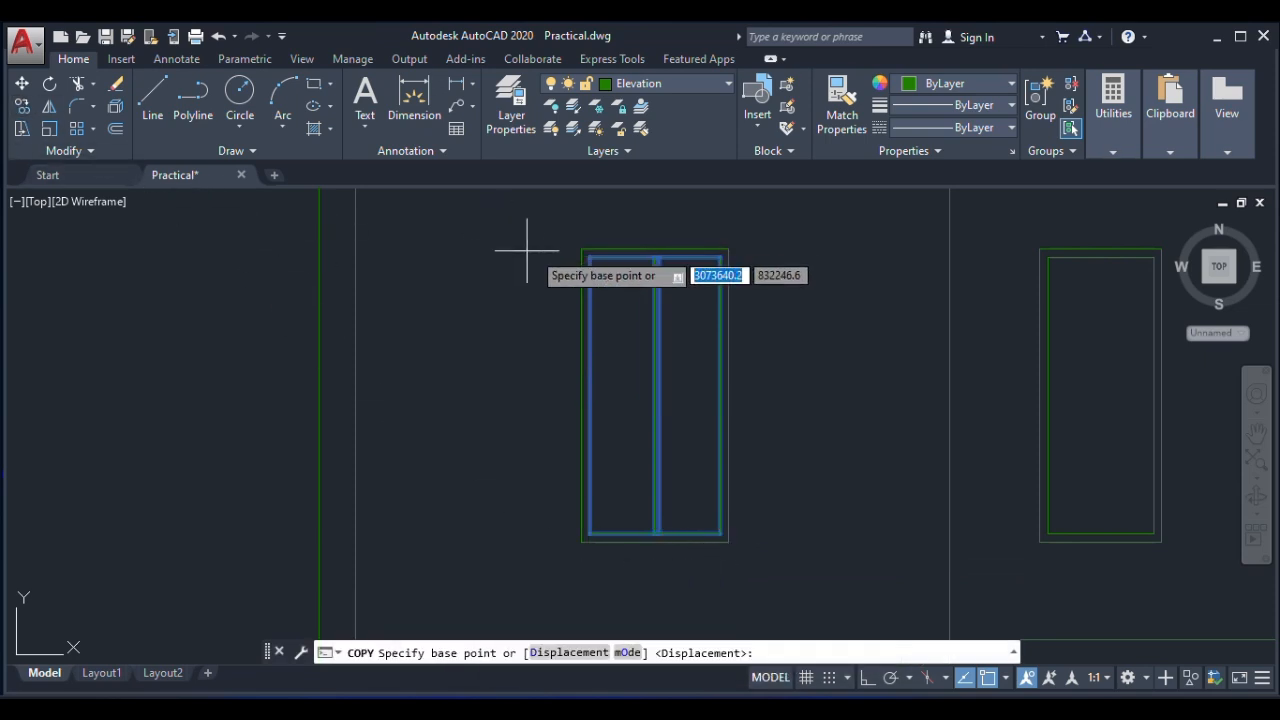
left_click(581, 248)
scroll(486, 400, "down", 3)
scroll(491, 286, "up", 4)
scroll(472, 266, "up", 5)
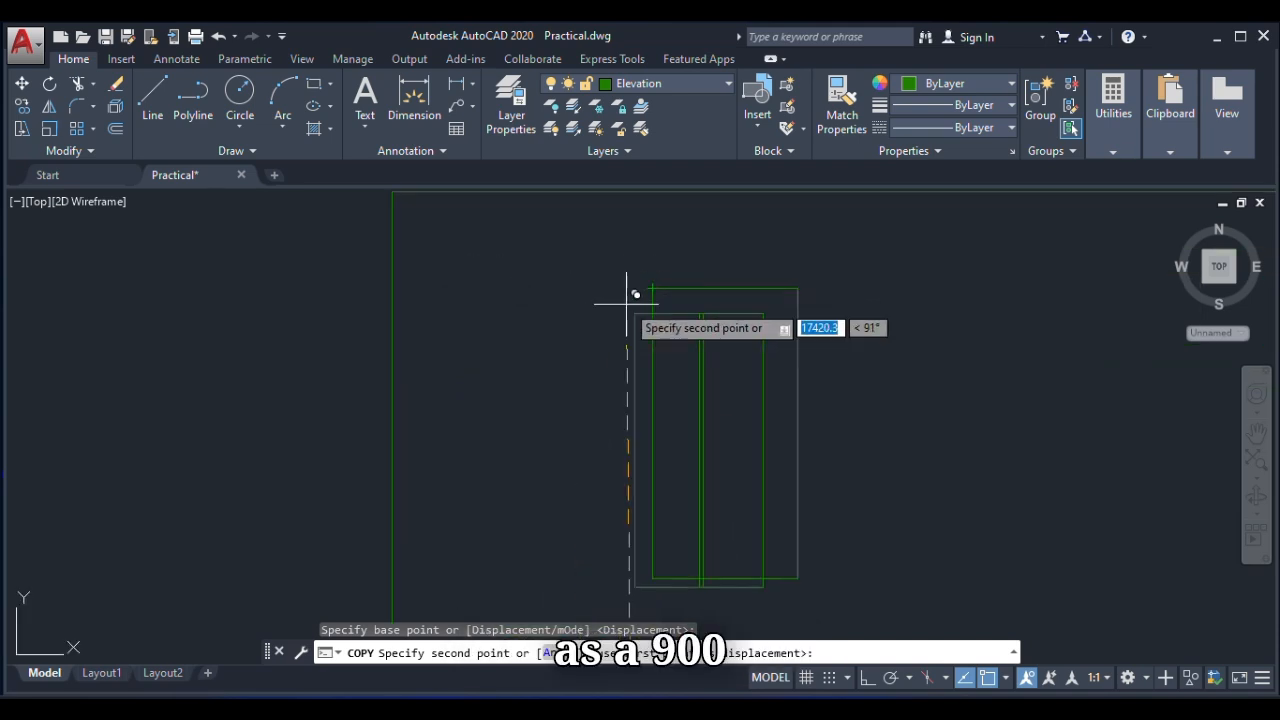
left_click(652, 284)
Place another copy of the two-panel frame in the Back Elevation's right window, aligned to its upper left corner.
scroll(480, 330, "down", 3)
scroll(600, 330, "up", 3)
scroll(712, 355, "down", 2)
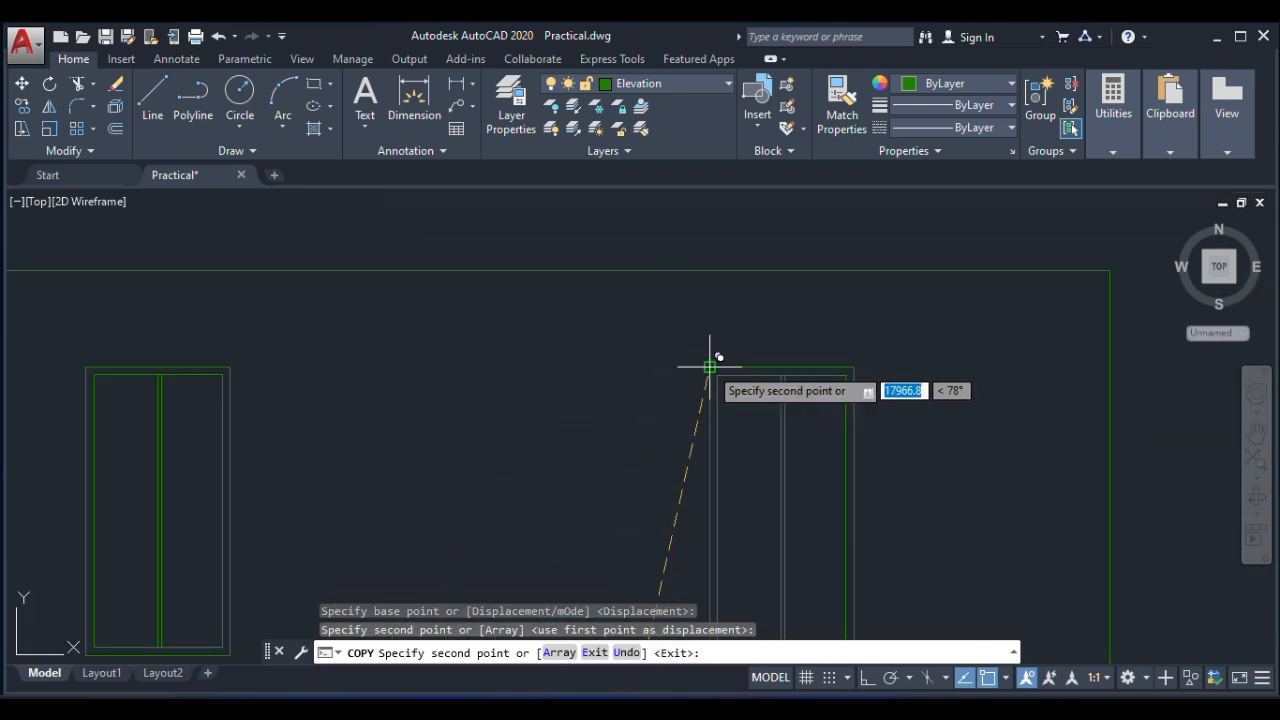
Place a copy of the two-panel frame in the Left Elevation's wider left-hand window and end the Copy command.
scroll(500, 337, "down", 4)
scroll(660, 329, "up", 4)
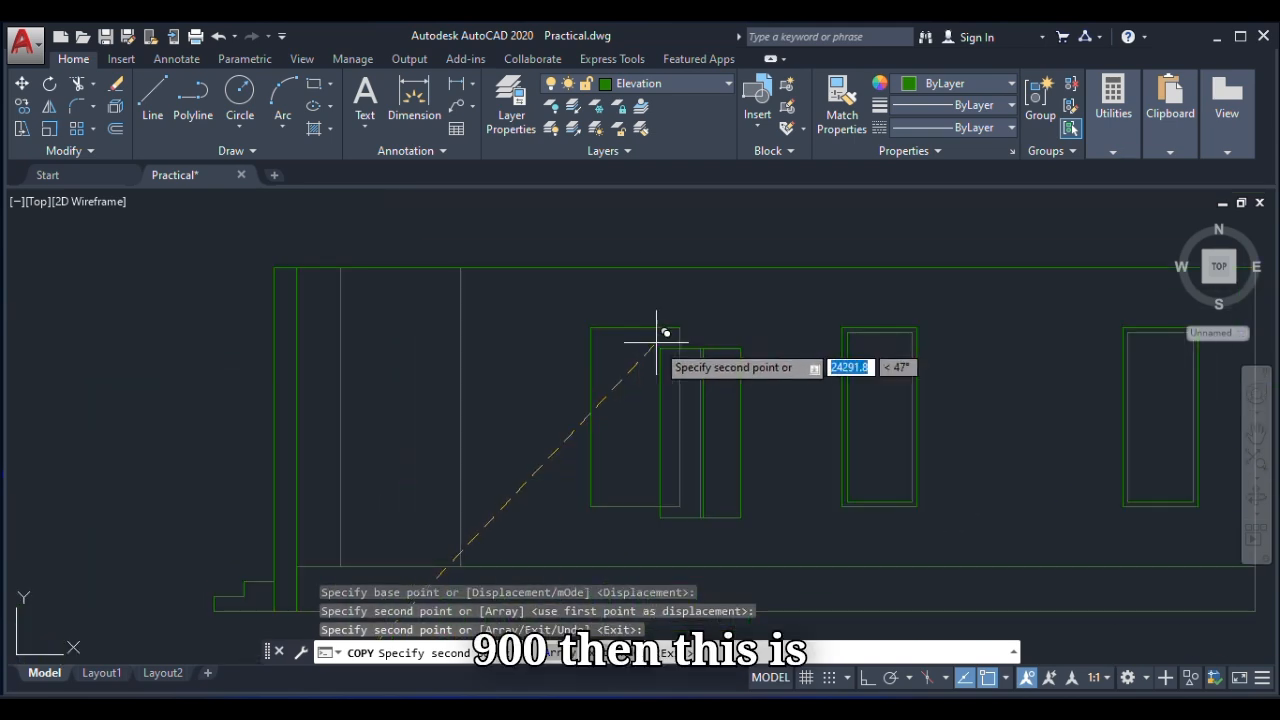
scroll(600, 340, "down", 5)
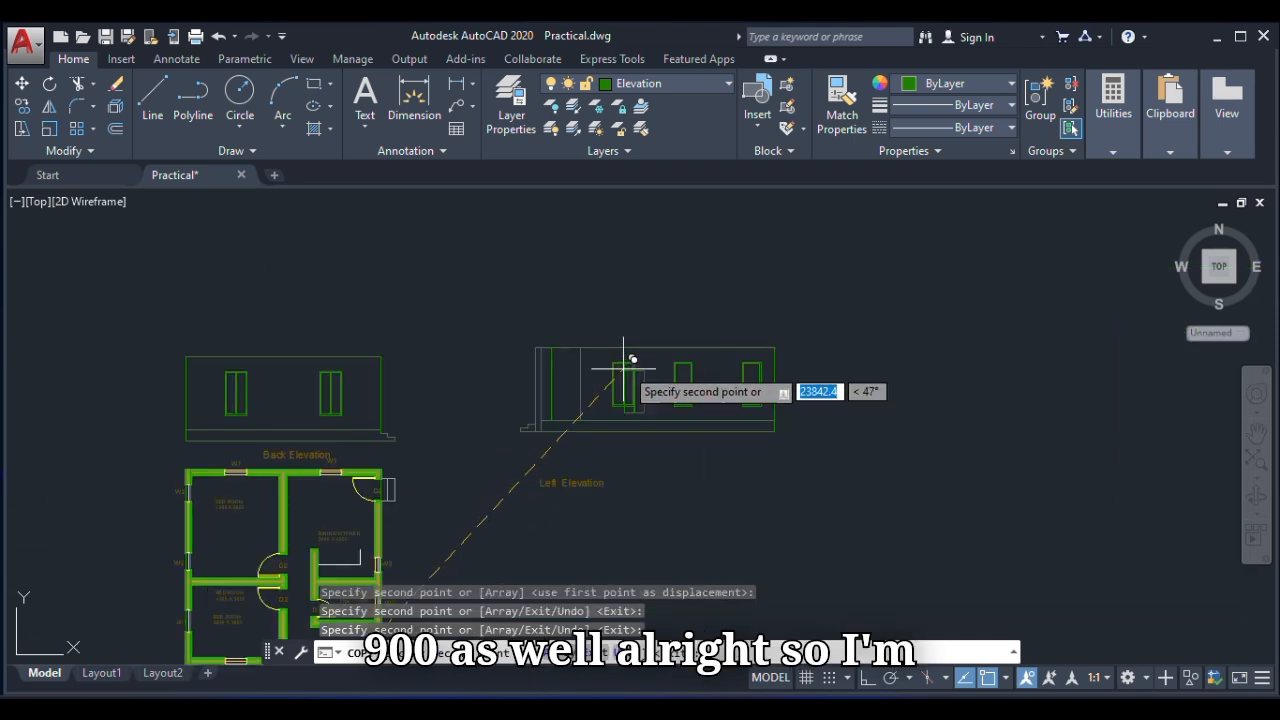
scroll(604, 382, "up", 2)
key("Escape")
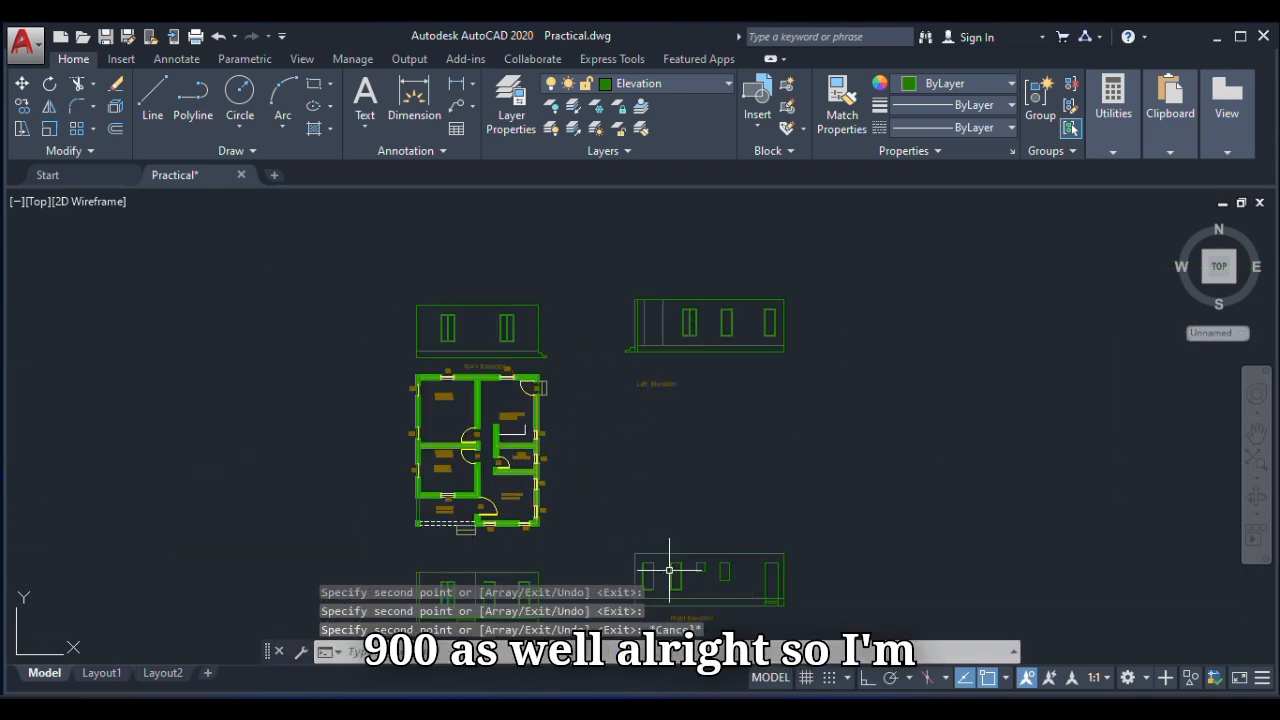
Offset all four edges of the Right Elevation's medium-height window inward by 50.
scroll(737, 566, "up", 6)
scroll(885, 528, "down", 2)
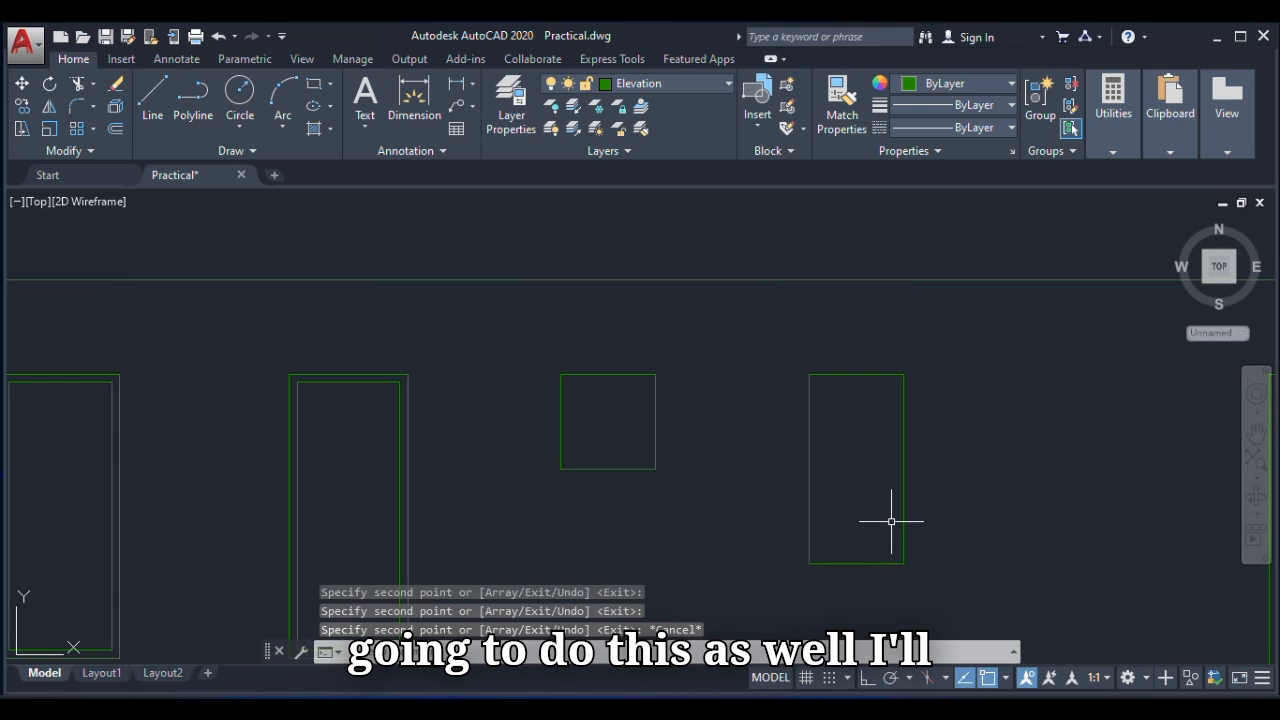
left_click(117, 130)
key("Return")
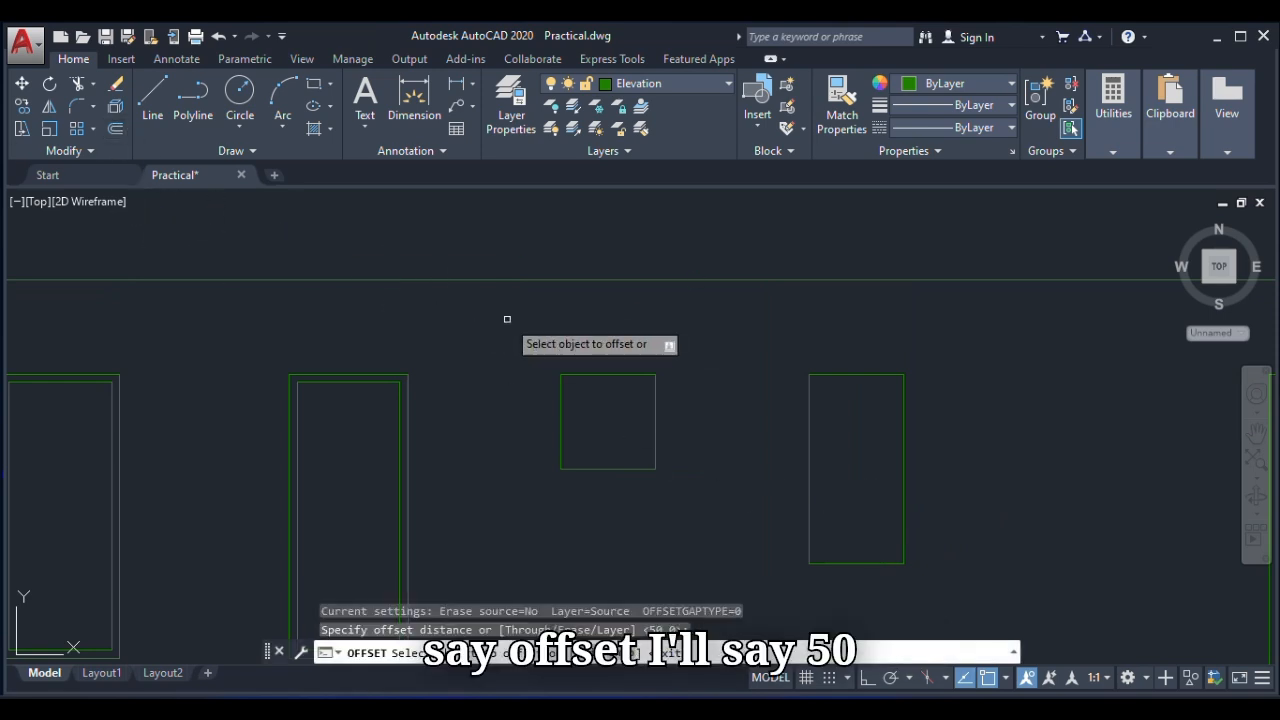
left_click(903, 434)
left_click(862, 451)
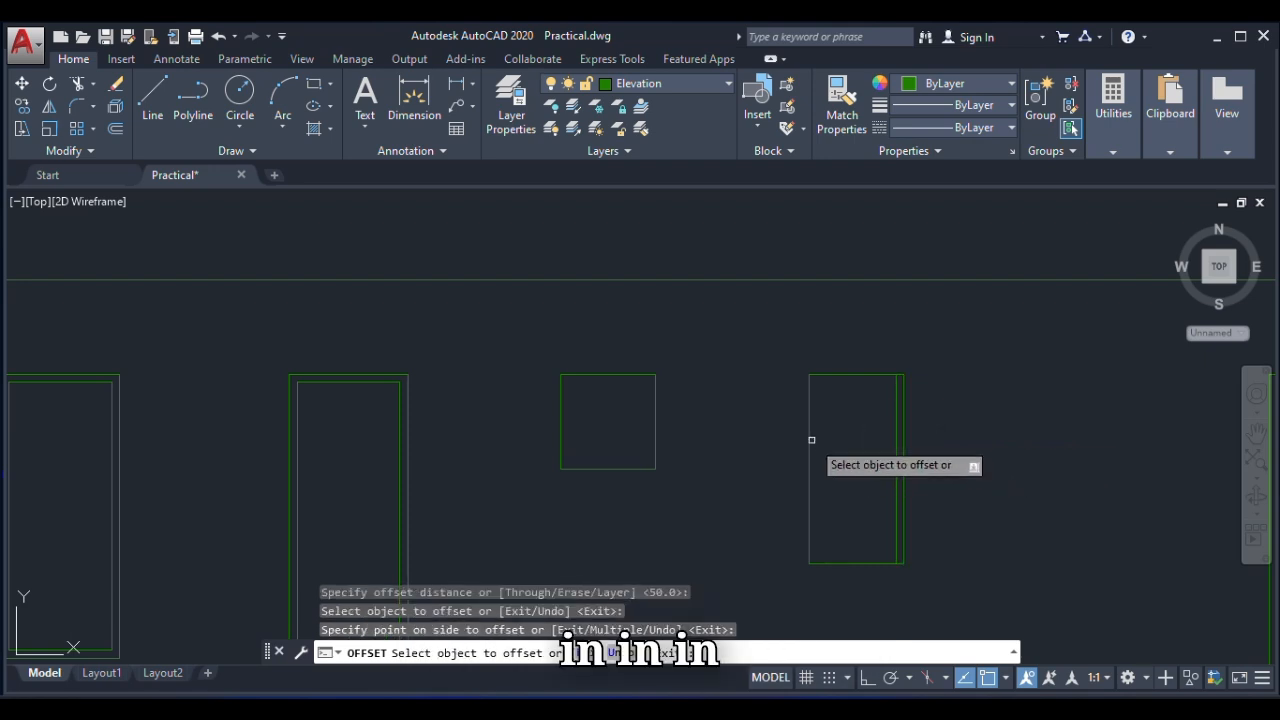
left_click(807, 441)
left_click(826, 410)
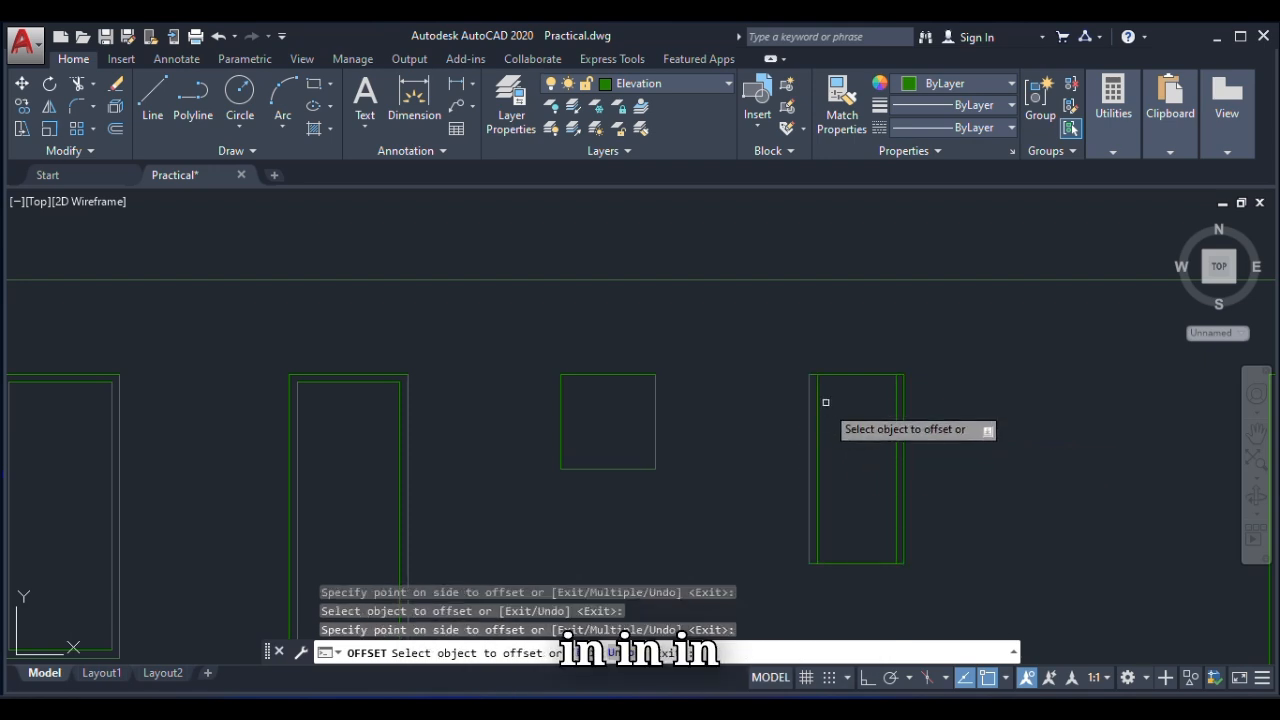
left_click(846, 375)
left_click(846, 429)
left_click(836, 563)
left_click(817, 486)
Offset all four edges of the Right Elevation's small square window inward by 50.
left_click(592, 376)
left_click(617, 408)
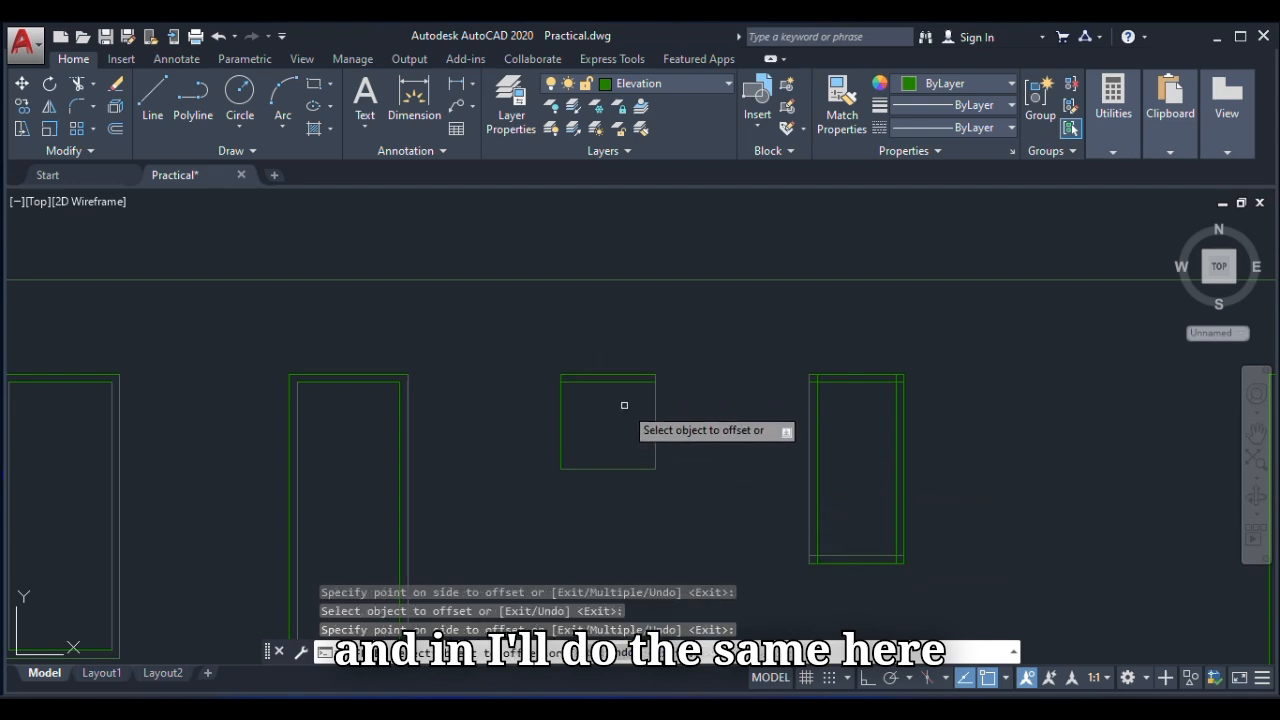
left_click(657, 405)
left_click(606, 417)
left_click(559, 418)
left_click(594, 417)
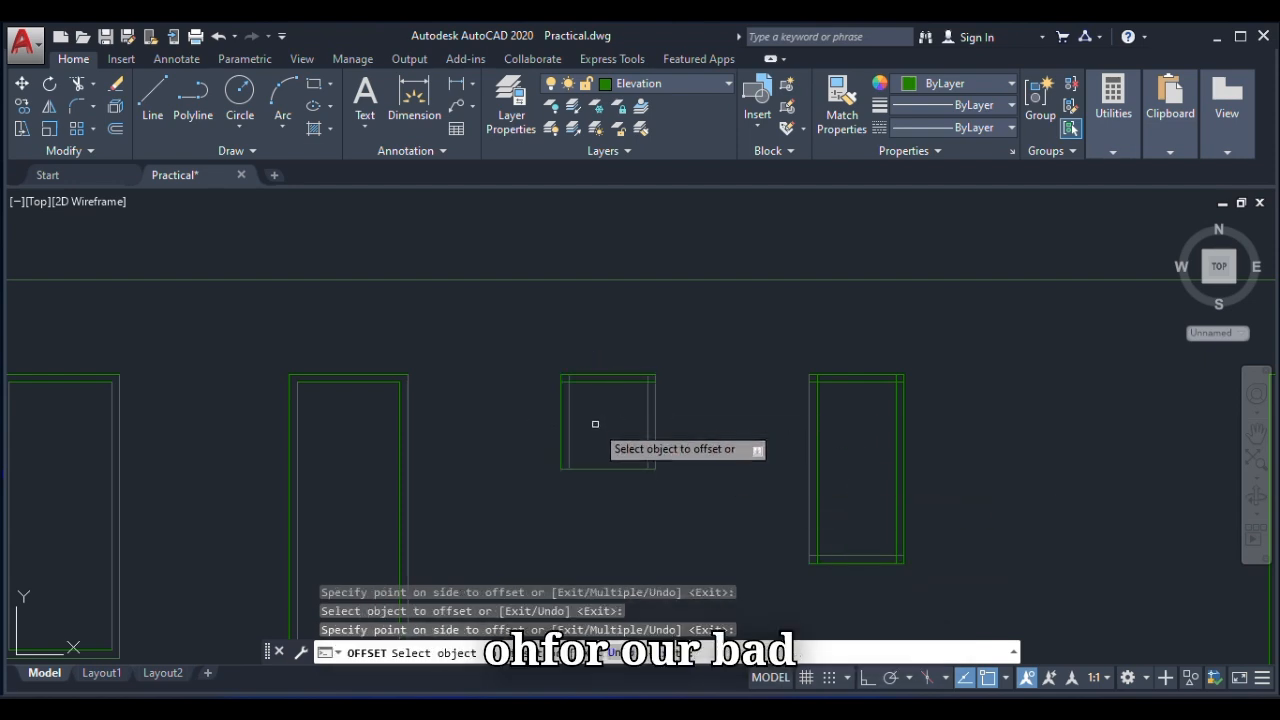
left_click(594, 467)
left_click(594, 437)
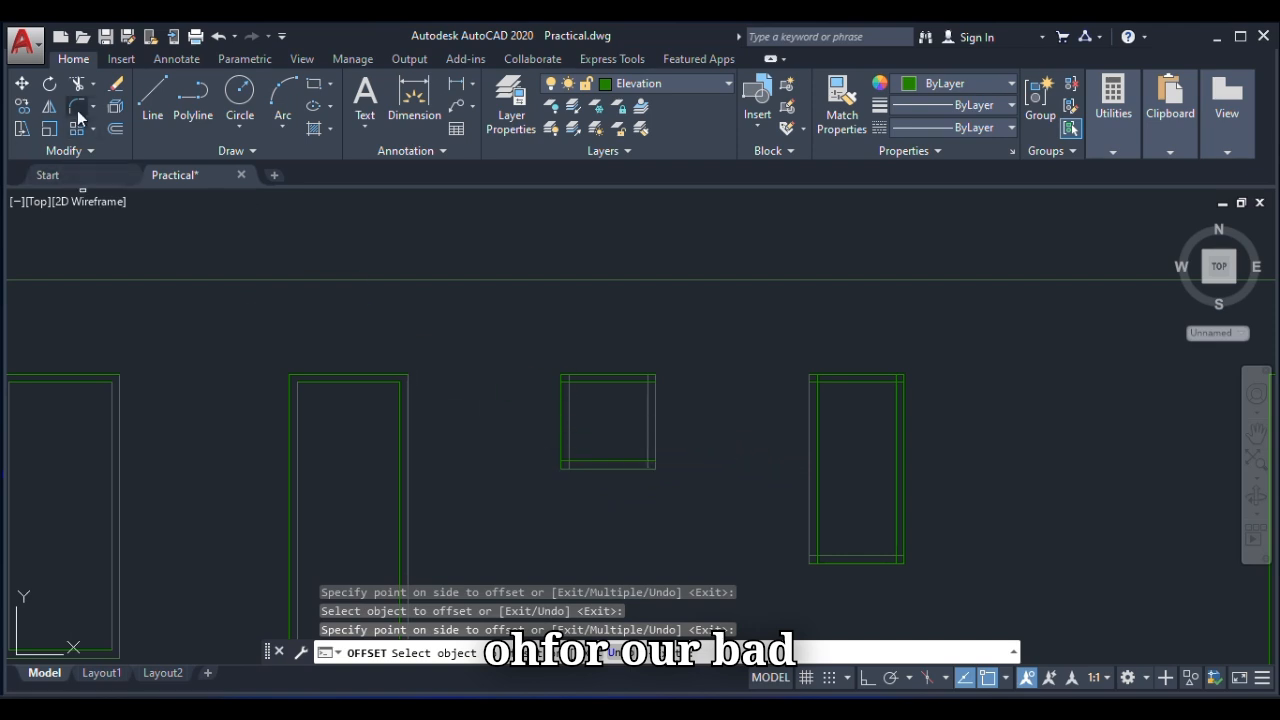
Trim the overlapping offset line ends at the corners of the Right Elevation's small square window.
scroll(571, 382, "up", 5)
key("Return")
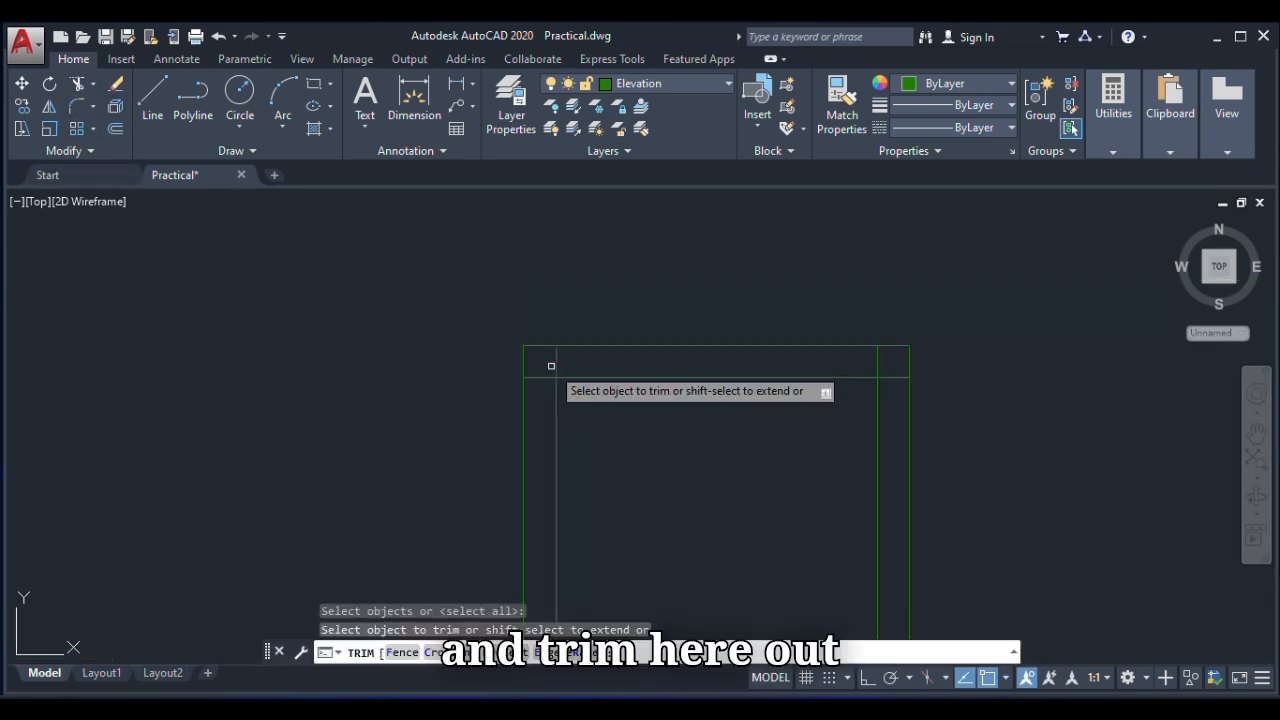
left_click(554, 367)
left_click(540, 364)
left_click(538, 406)
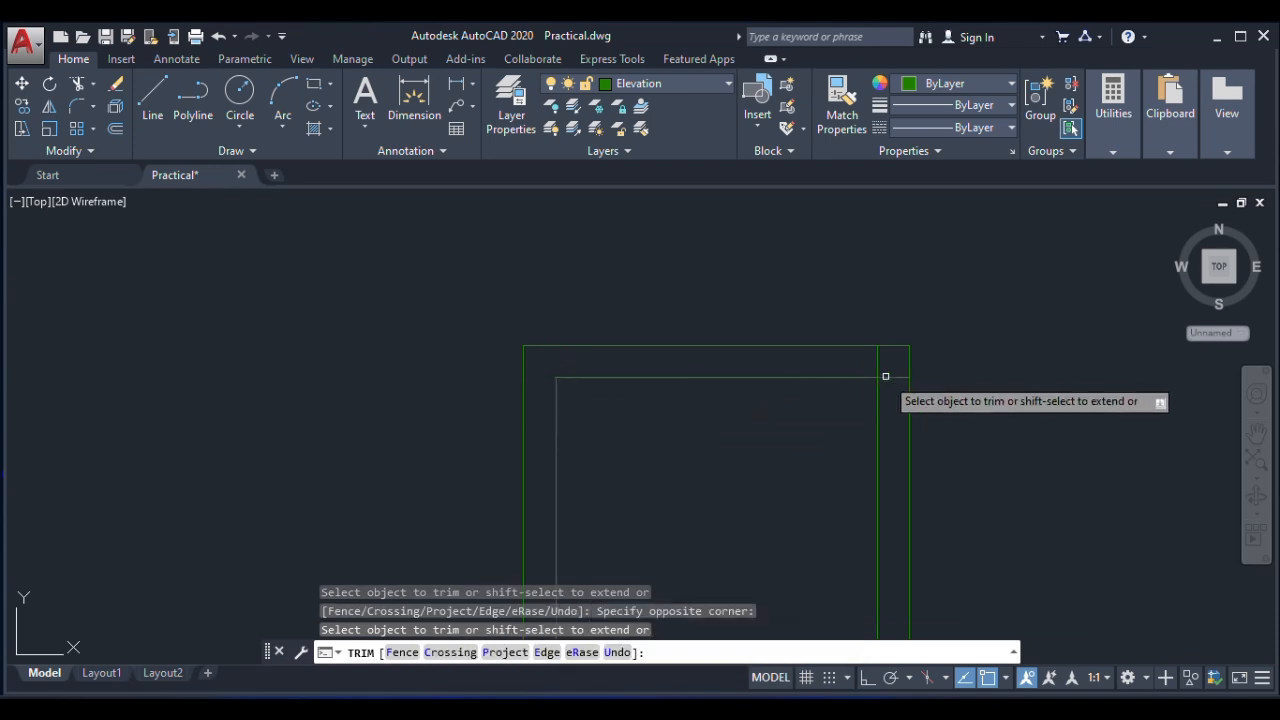
scroll(766, 373, "down", 6)
scroll(719, 452, "up", 6)
left_click(711, 466)
left_click(681, 474)
left_click(677, 439)
left_click(674, 471)
scroll(700, 471, "down", 5)
scroll(826, 471, "up", 5)
left_click(847, 489)
left_click(909, 458)
Trim the overlapping offset line ends at the two upper corners of the Right Elevation's medium-height window.
scroll(681, 450, "down", 5)
scroll(797, 520, "up", 6)
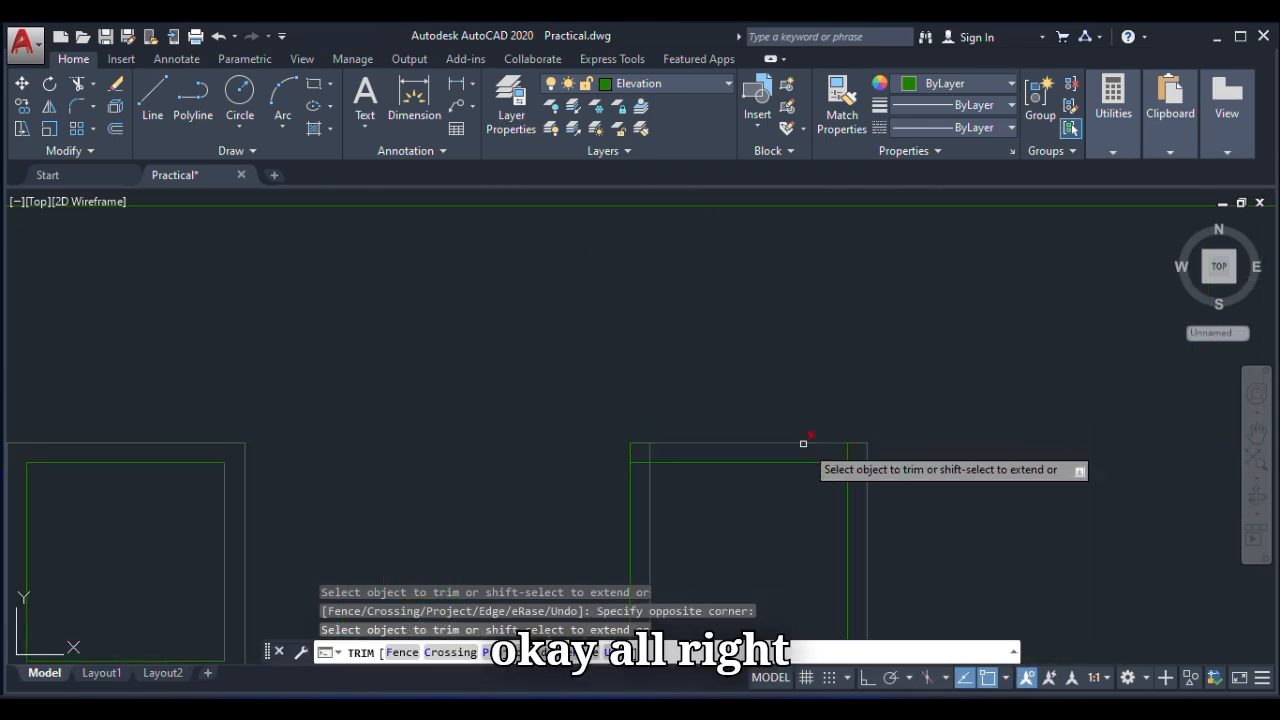
left_click(855, 451)
left_click(849, 529)
scroll(677, 449, "down", 4)
scroll(580, 437, "up", 5)
left_click(527, 447)
left_click(521, 475)
scroll(562, 415, "down", 4)
scroll(606, 399, "down", 3)
scroll(584, 470, "up", 2)
scroll(585, 470, "up", 4)
Trim the overlapping offset line ends at the medium-height window's two lower corners and end the Trim command.
scroll(640, 292, "up", 6)
left_click(738, 358)
left_click(688, 374)
left_click(687, 314)
left_click(680, 366)
scroll(661, 390, "down", 6)
scroll(814, 380, "up", 8)
left_click(714, 392)
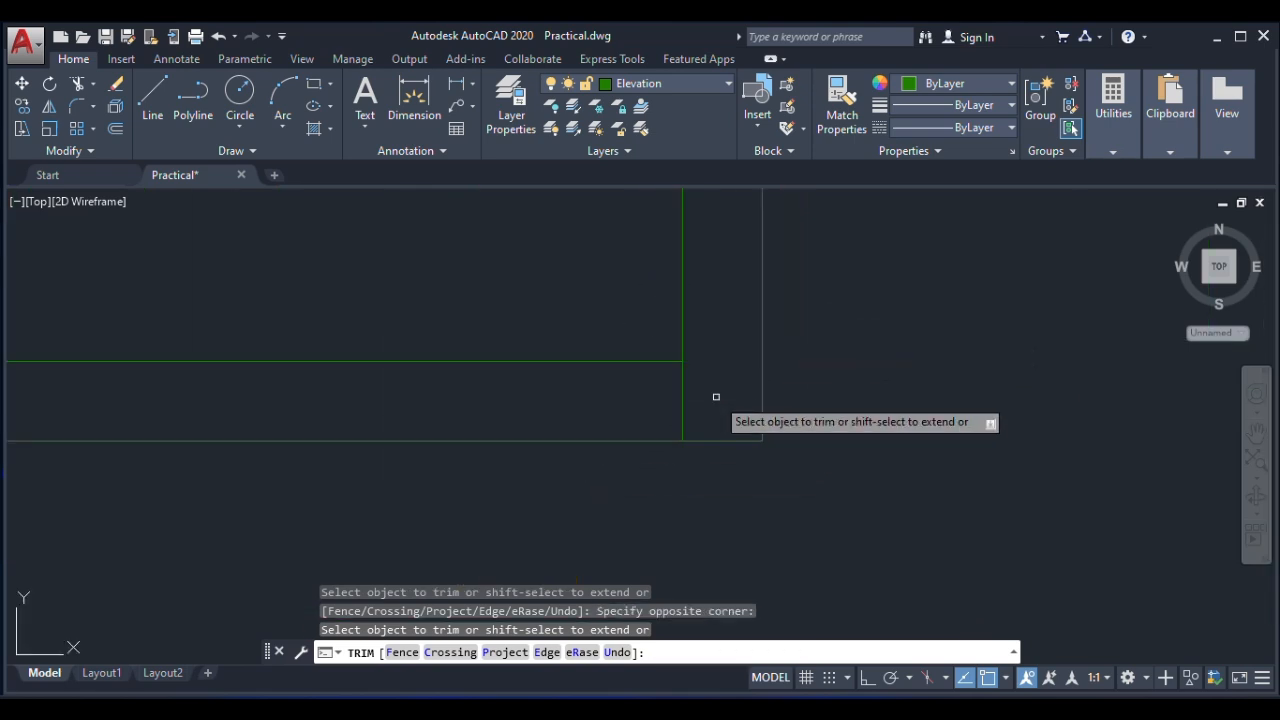
left_click(634, 402)
scroll(640, 410, "down", 5)
scroll(764, 412, "down", 4)
right_click(764, 412)
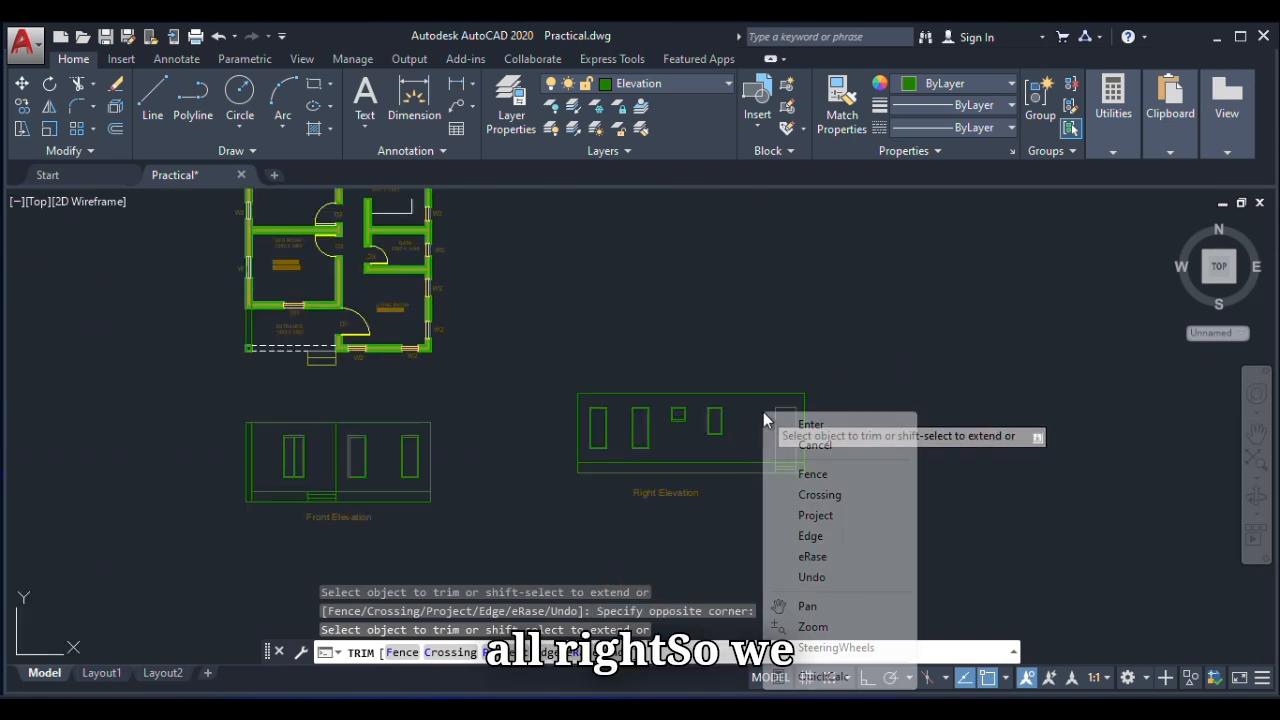
left_click(802, 422)
Offset the Left Elevation's floor line upward by 2400 to form the door head line and end the Offset command.
scroll(800, 443, "up", 4)
scroll(800, 443, "up", 2)
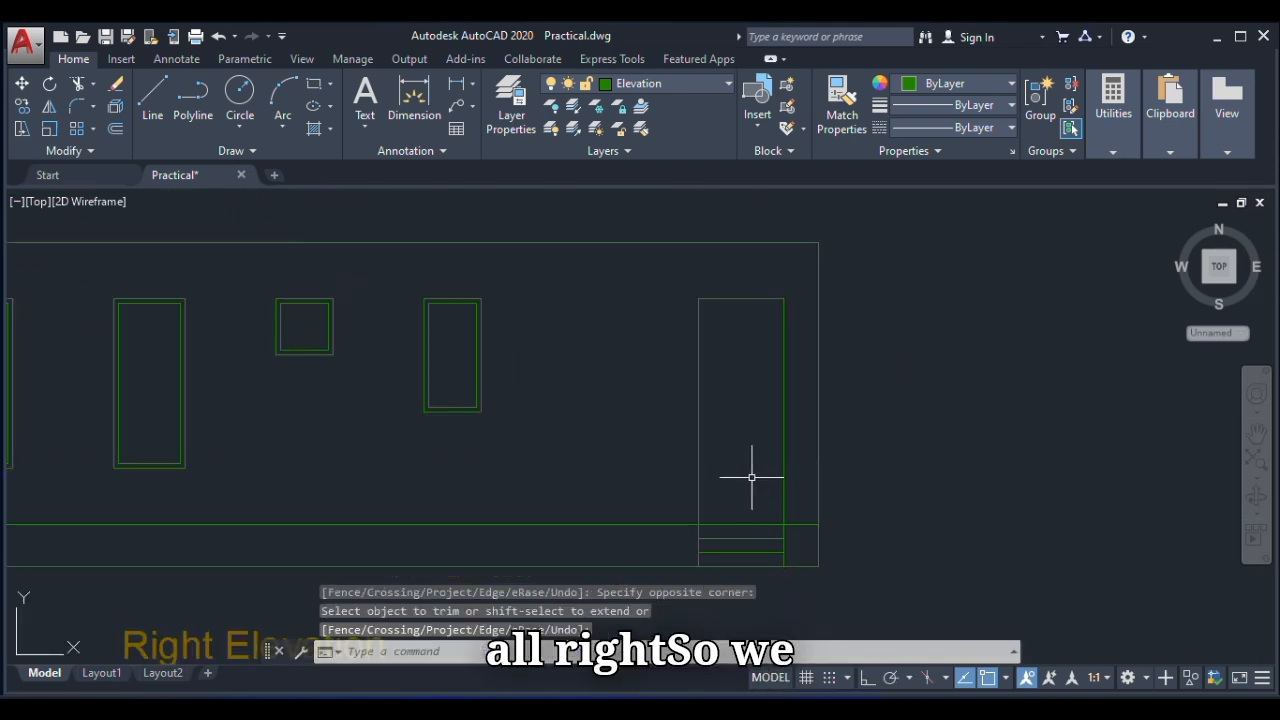
scroll(694, 363, "down", 3)
scroll(694, 348, "up", 3)
scroll(726, 441, "down", 5)
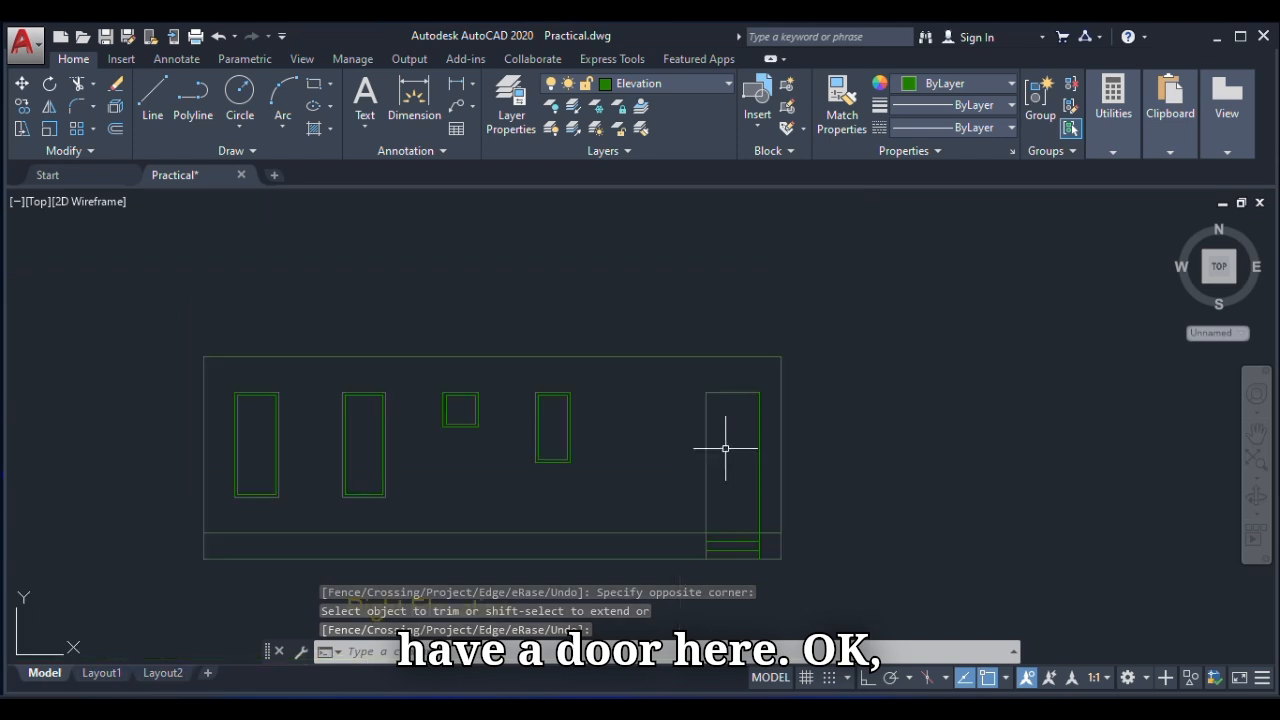
scroll(720, 435, "down", 4)
scroll(694, 336, "up", 8)
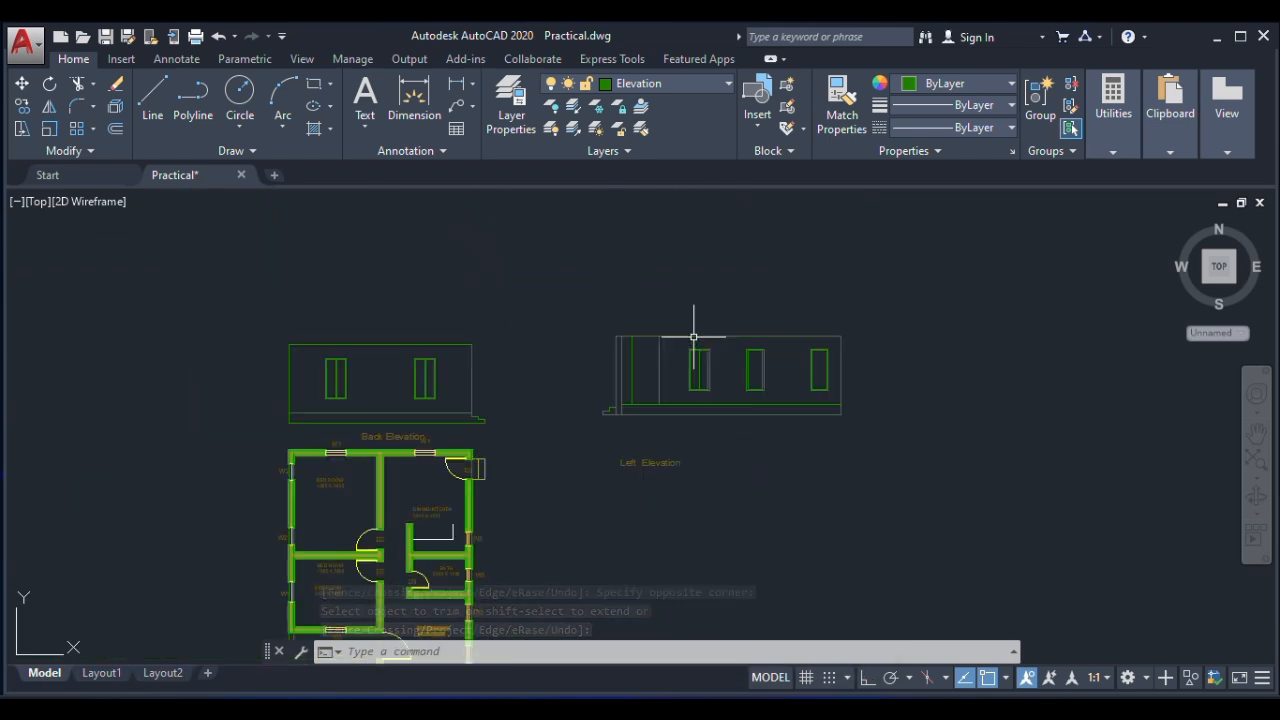
scroll(687, 358, "up", 2)
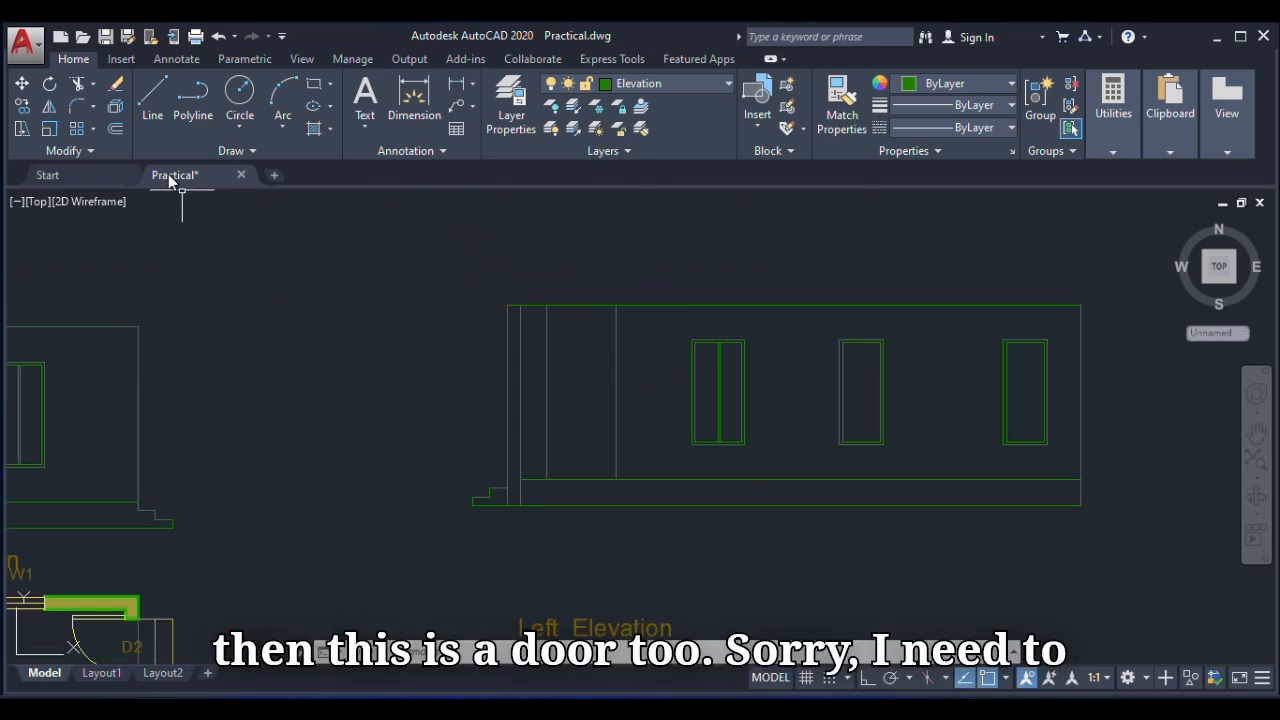
left_click(116, 129)
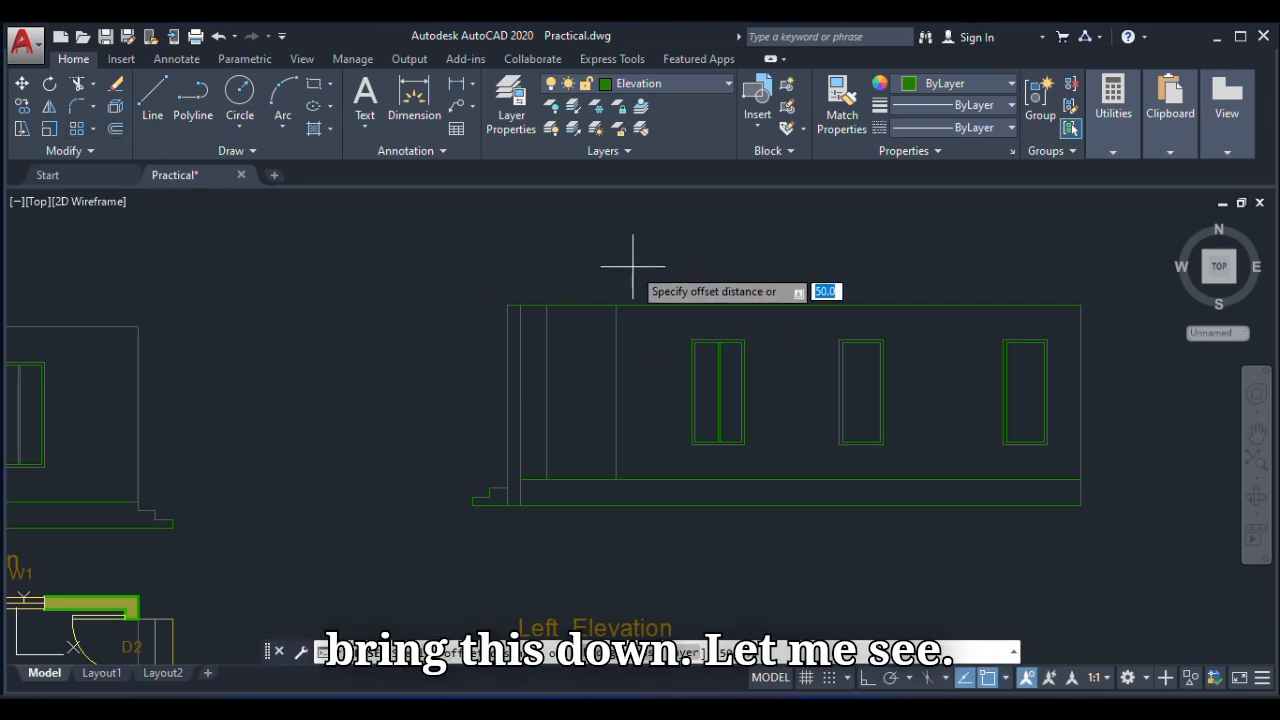
type("2400")
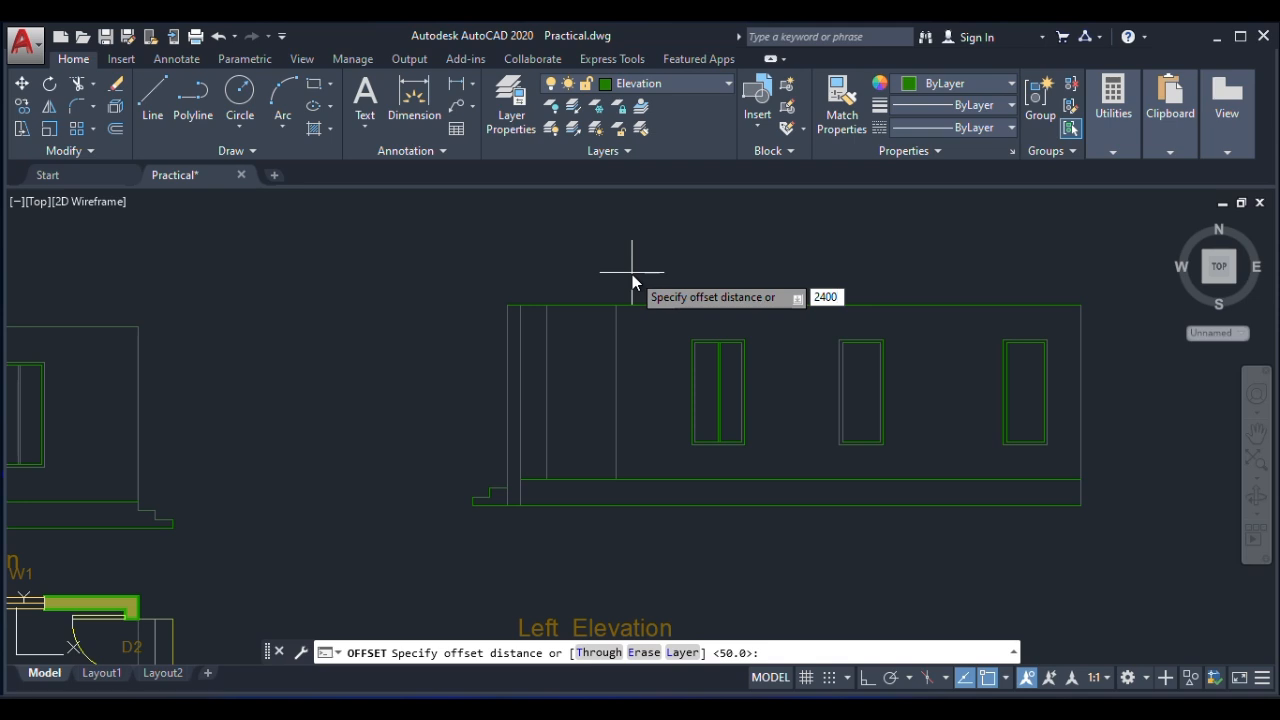
key("Return")
left_click(600, 479)
left_click(603, 398)
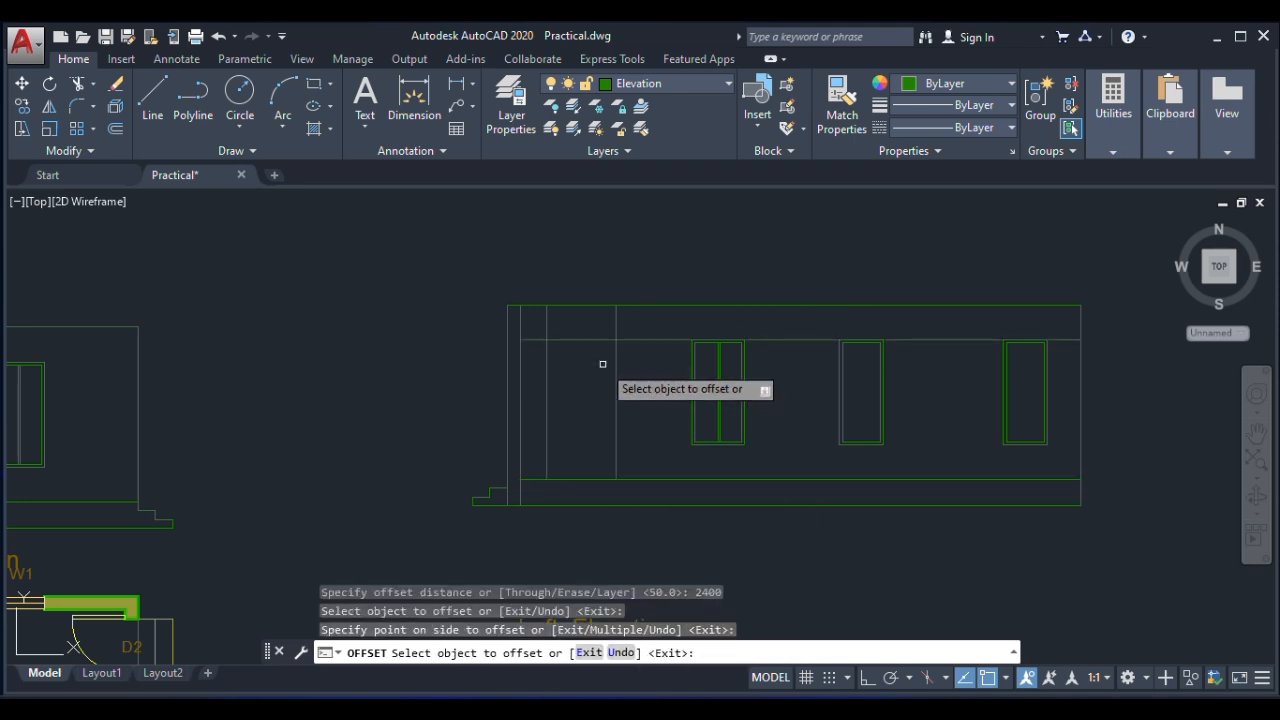
right_click(378, 281)
left_click(428, 295)
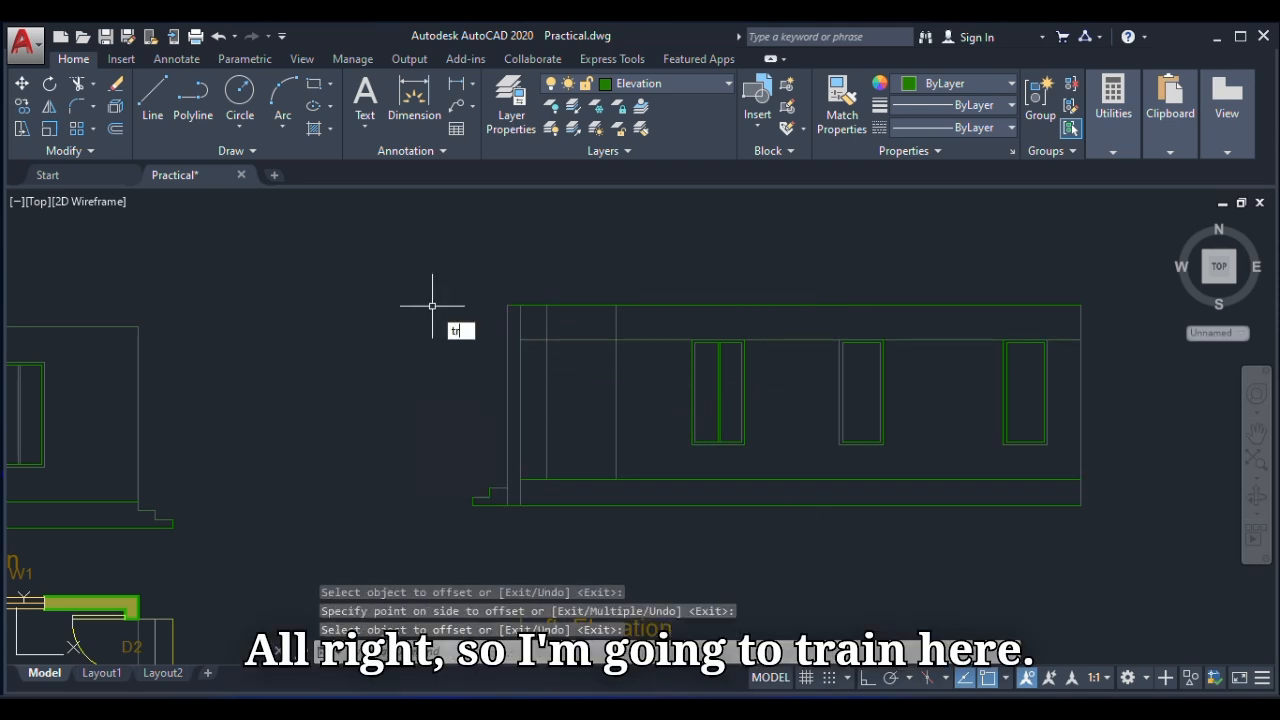
Compare the Left Elevation's door area with the floor plan's entrance, side wall and windows to check for a recess.
type("tr")
key("Return")
scroll(673, 429, "down", 5)
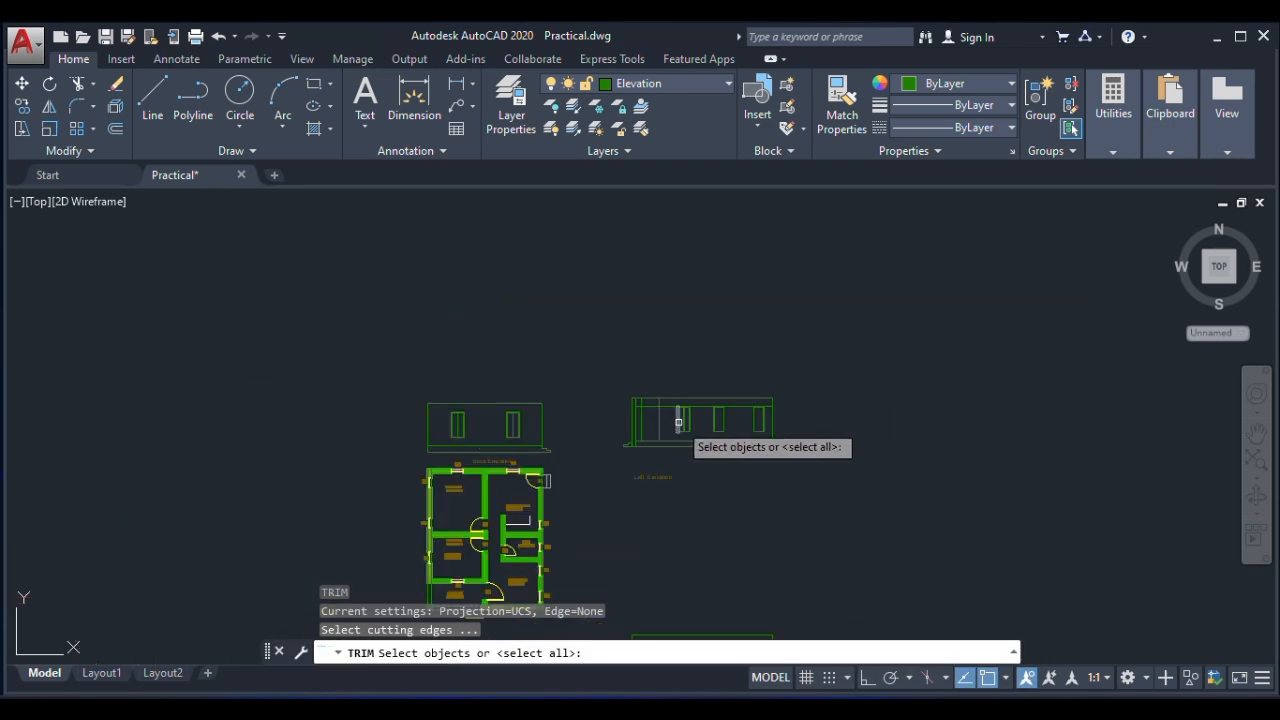
scroll(600, 450, "down", 3)
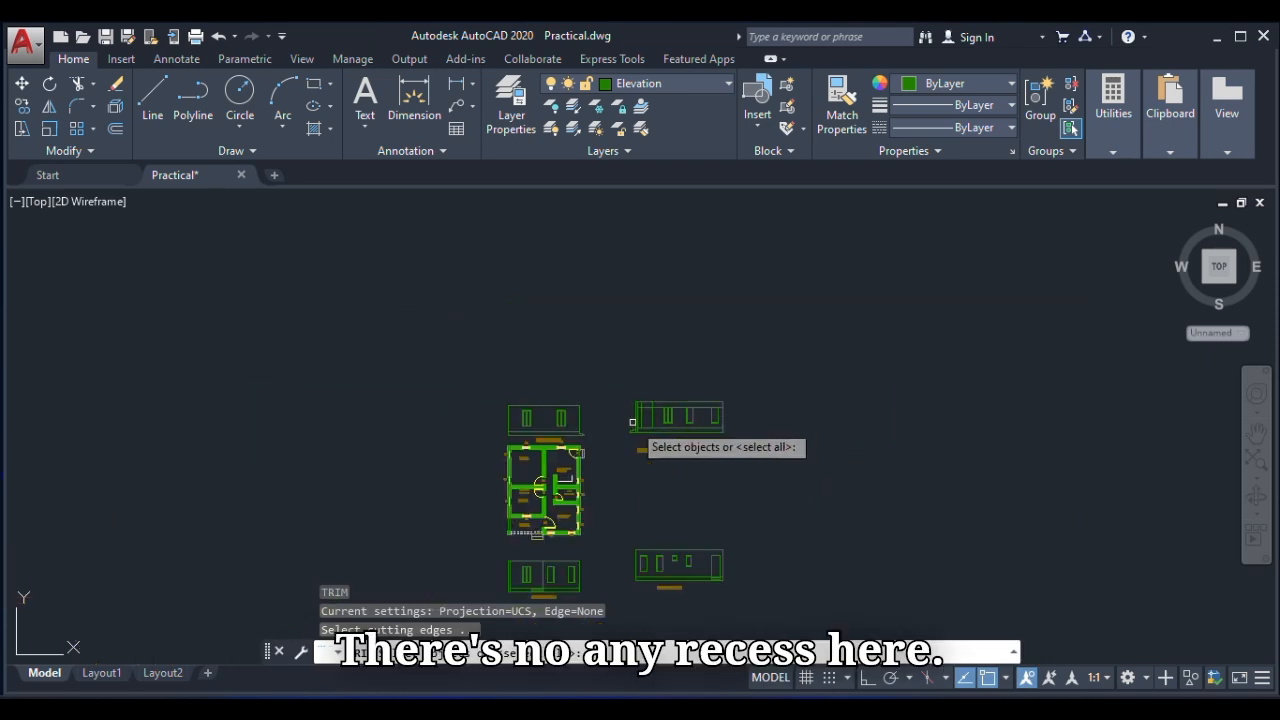
scroll(541, 574, "up", 5)
scroll(543, 520, "down", 2)
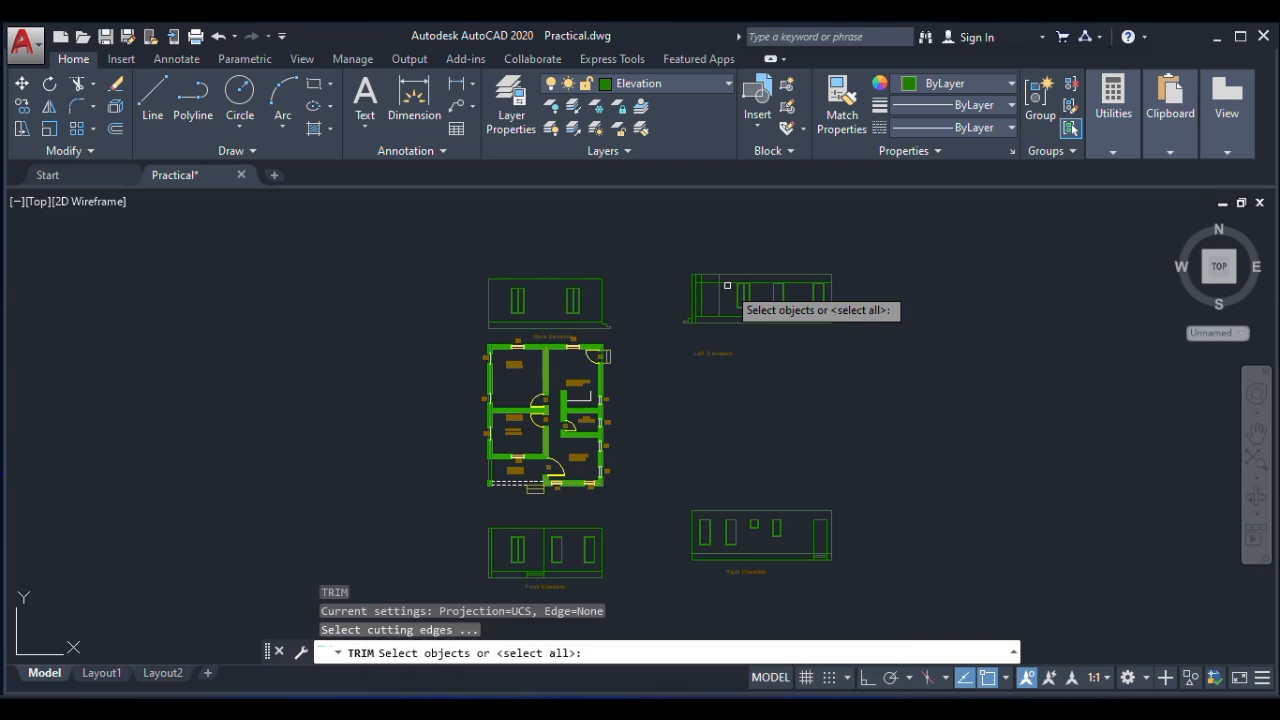
scroll(727, 286, "up", 5)
scroll(727, 286, "down", 3)
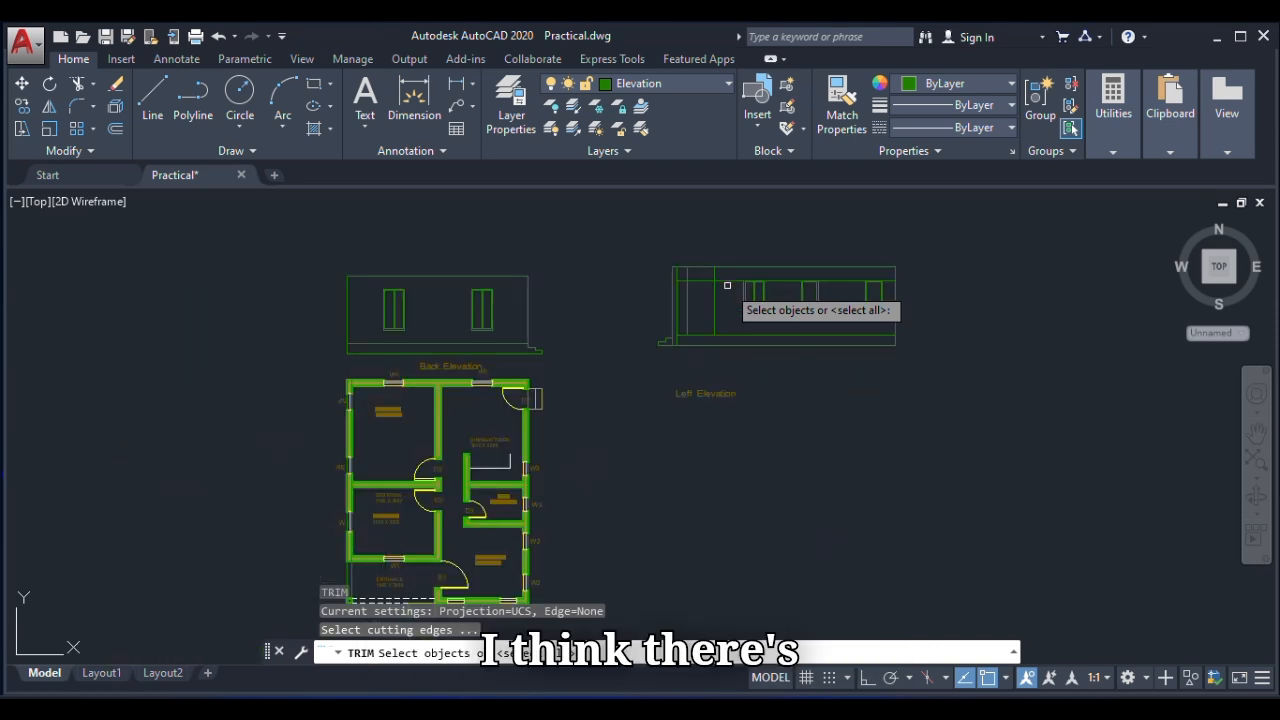
scroll(727, 286, "down", 4)
scroll(727, 286, "up", 6)
scroll(727, 286, "down", 2)
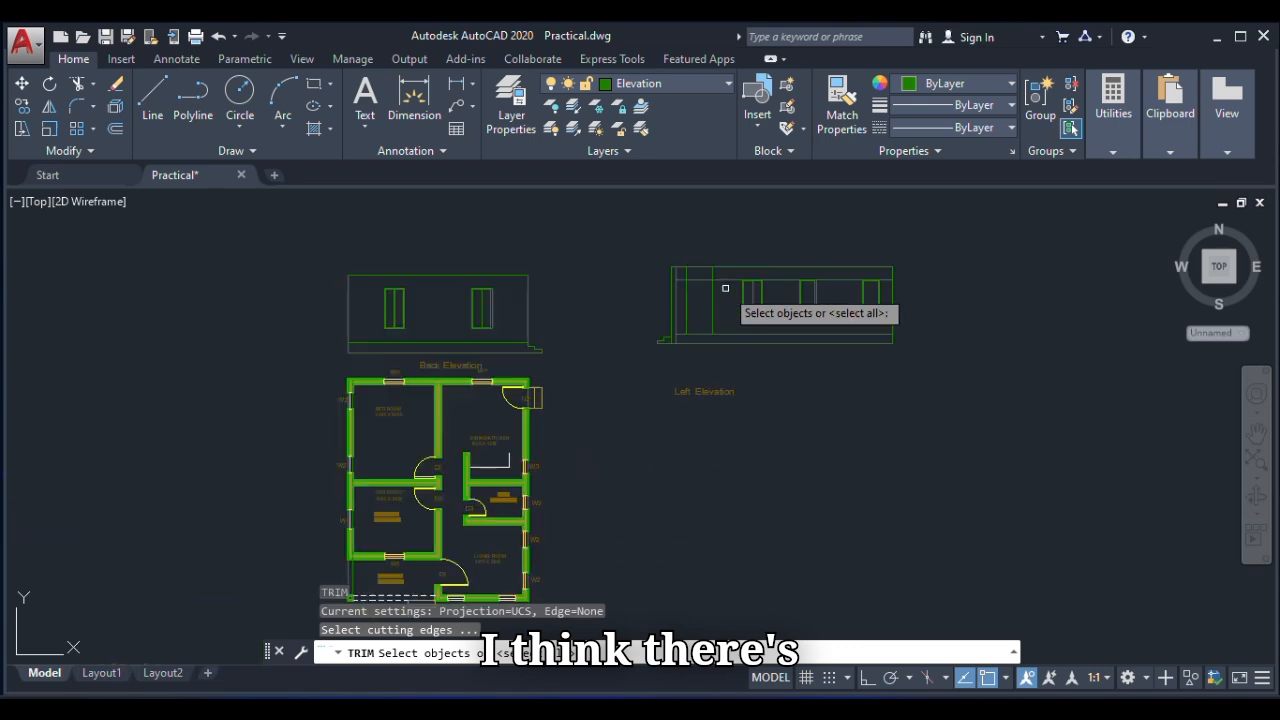
scroll(465, 445, "down", 2)
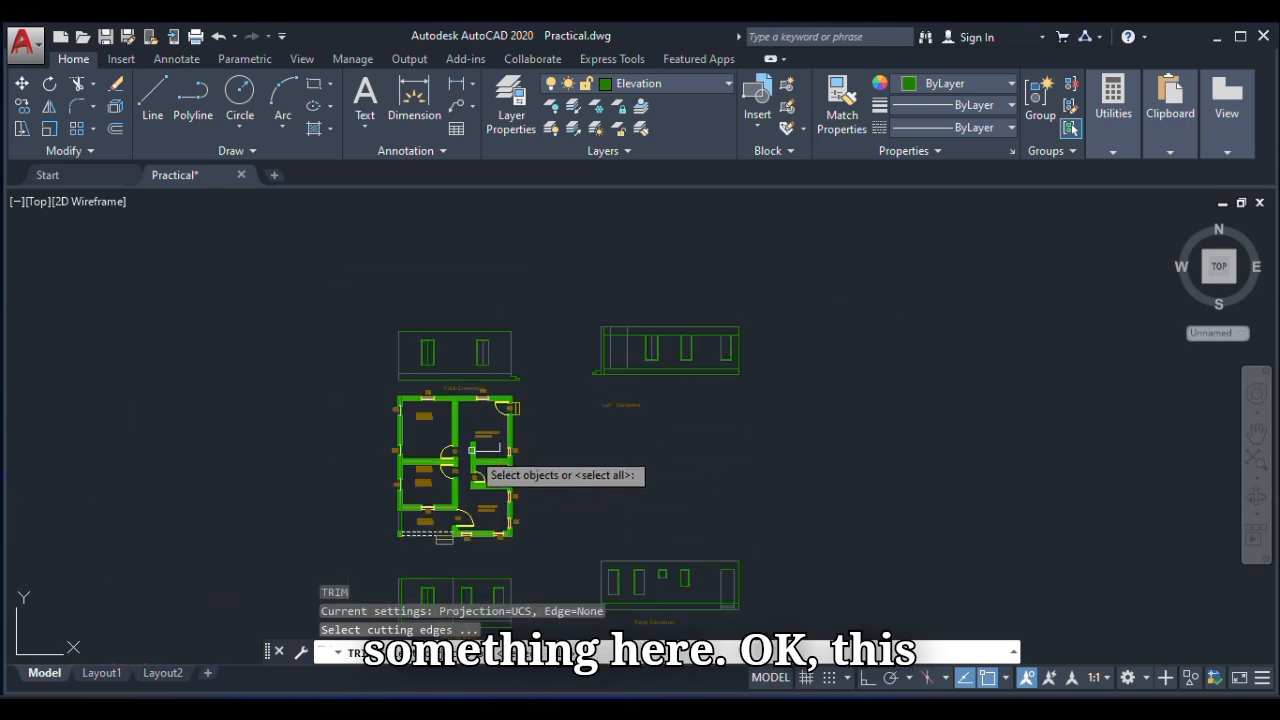
scroll(402, 521, "up", 2)
left_click(402, 521)
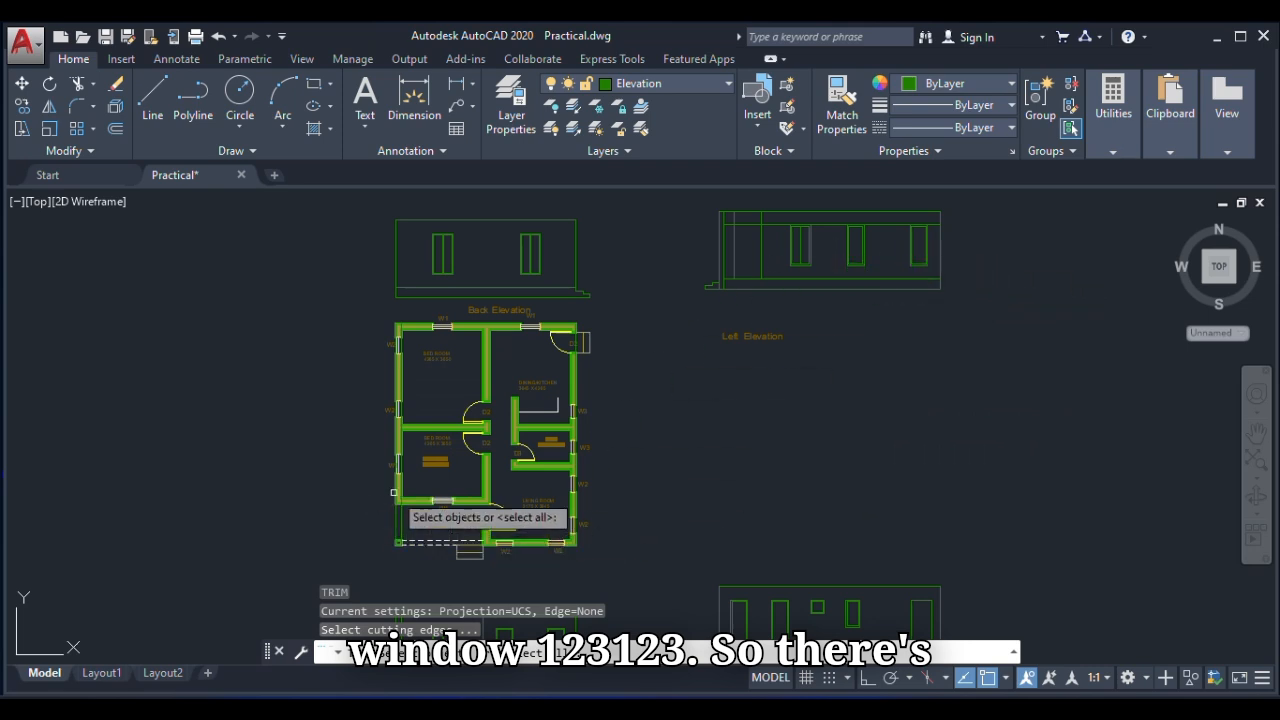
scroll(754, 220, "up", 4)
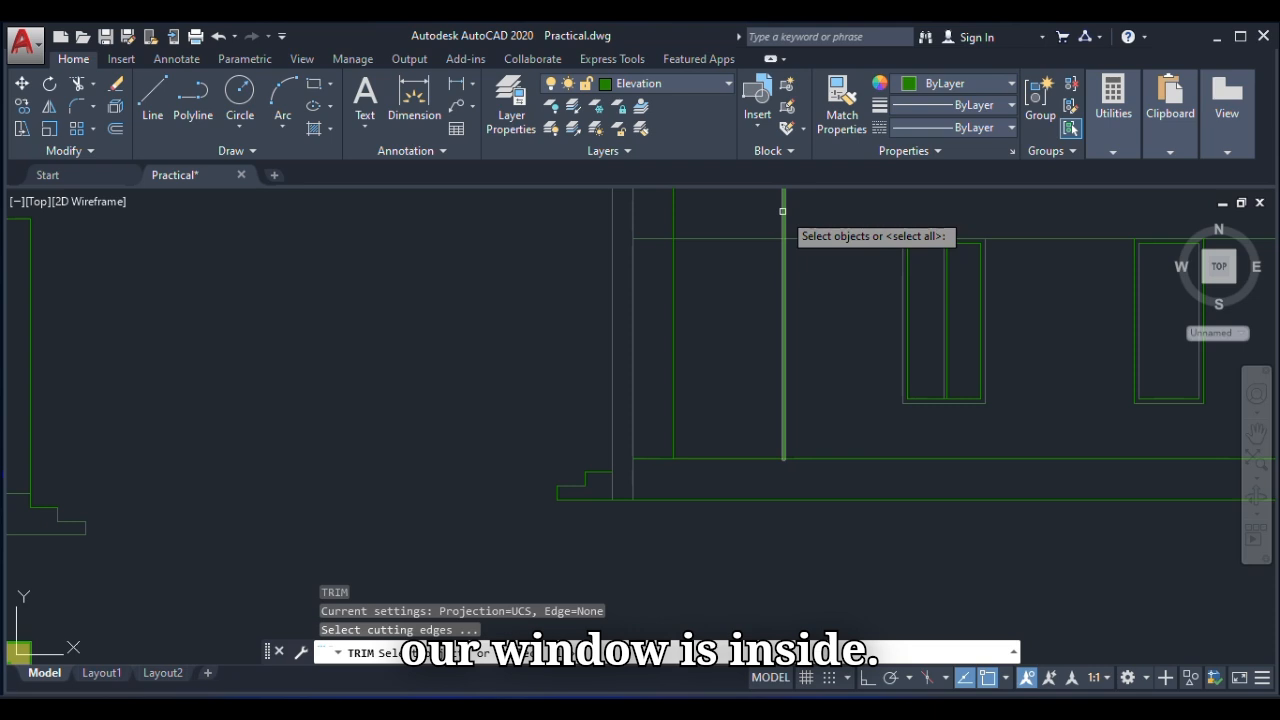
scroll(760, 300, "down", 3)
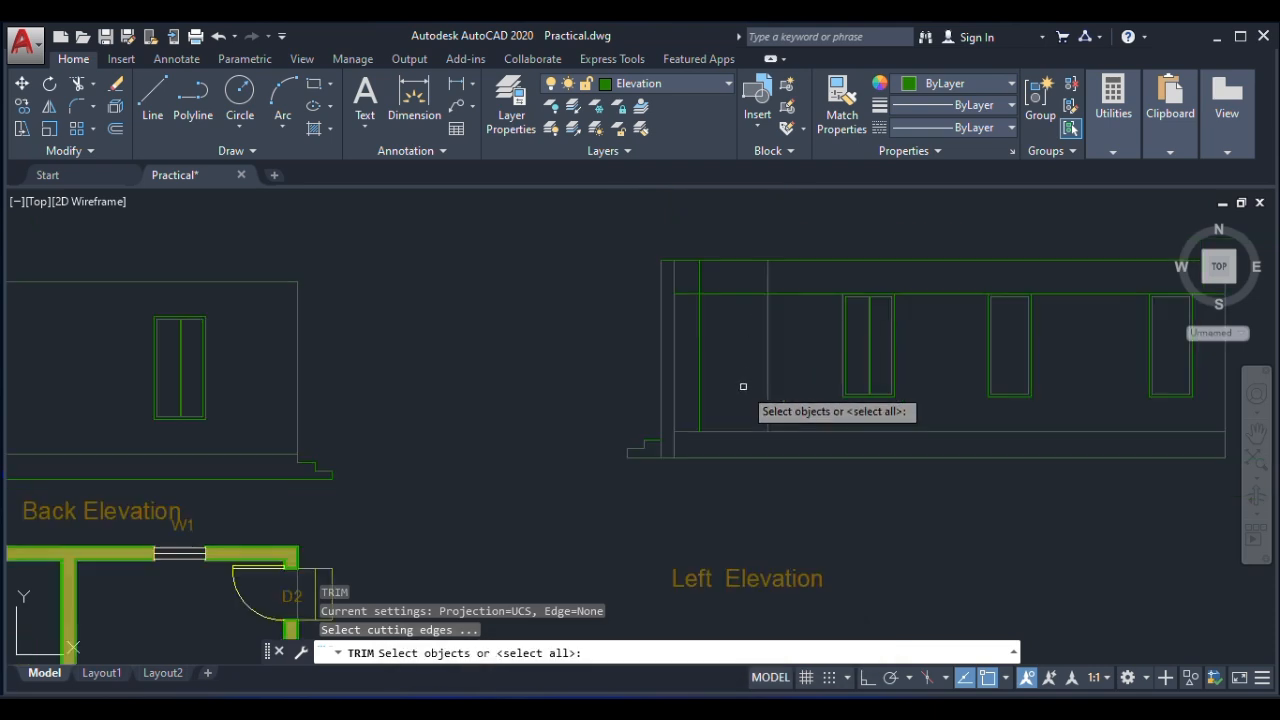
scroll(745, 335, "down", 3)
scroll(746, 324, "up", 2)
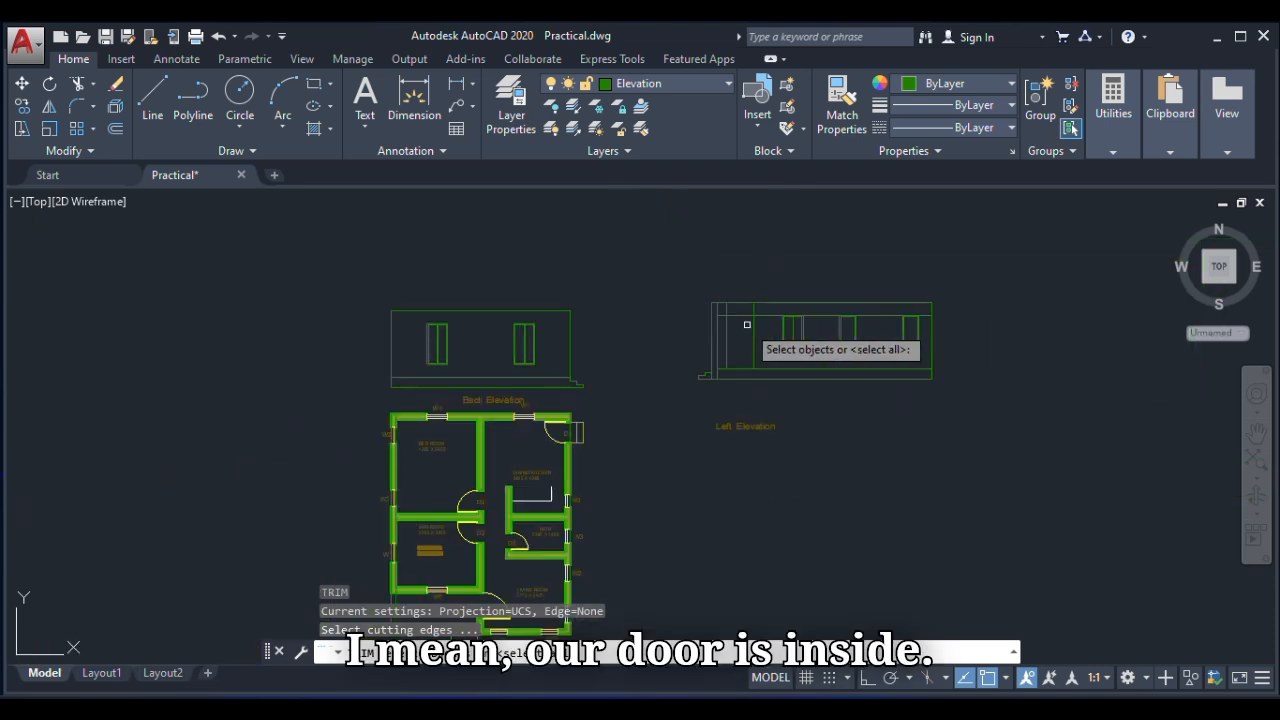
scroll(740, 335, "down", 2)
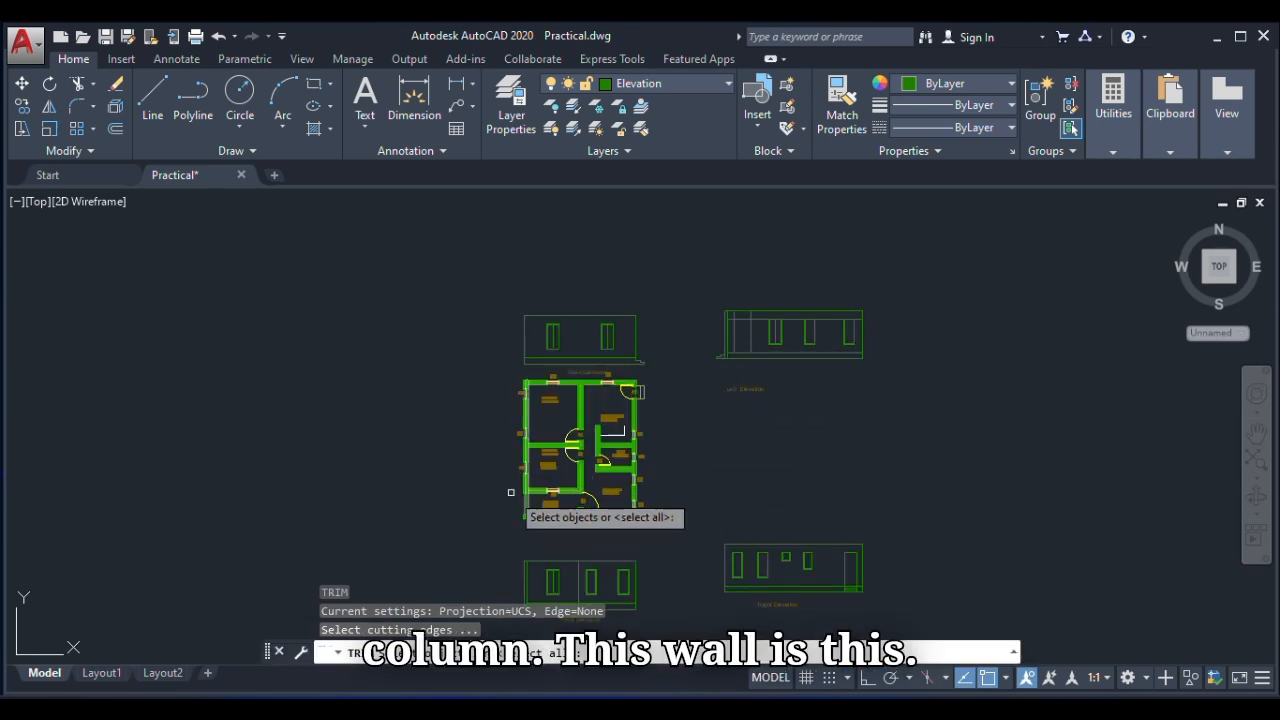
scroll(520, 494, "up", 2)
scroll(595, 490, "down", 2)
scroll(812, 330, "up", 5)
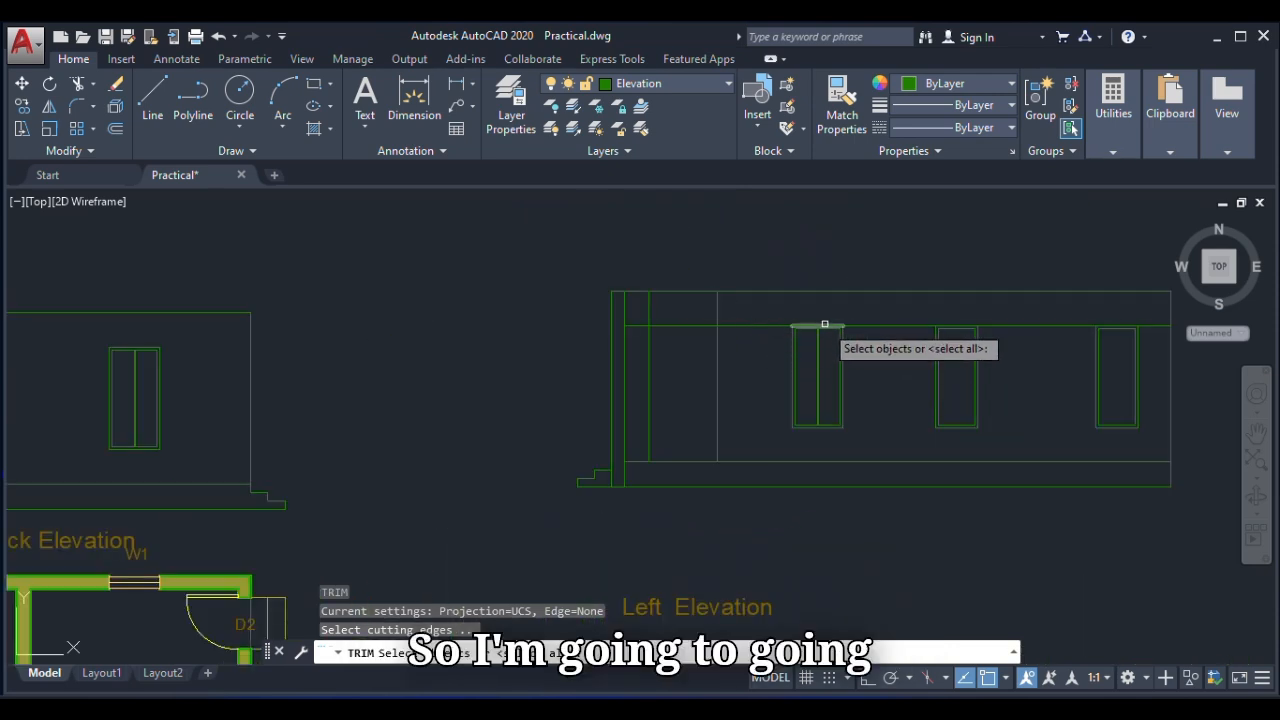
left_click(736, 325)
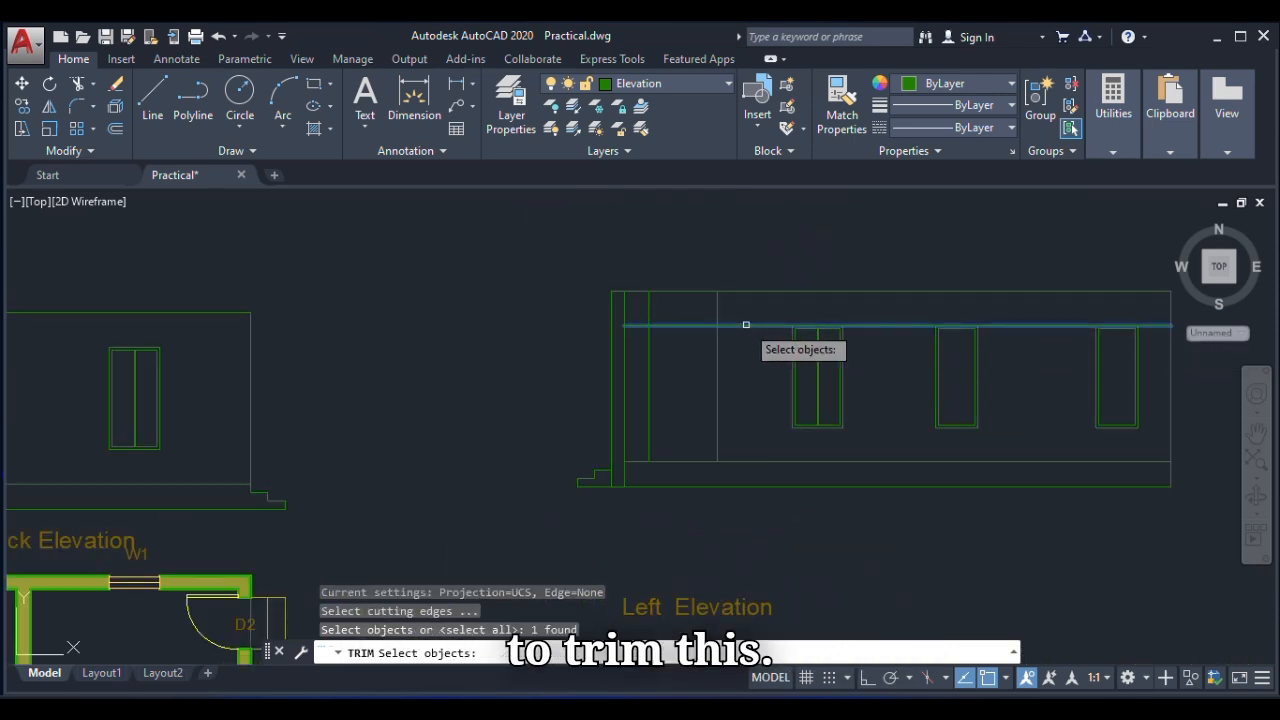
key("Escape")
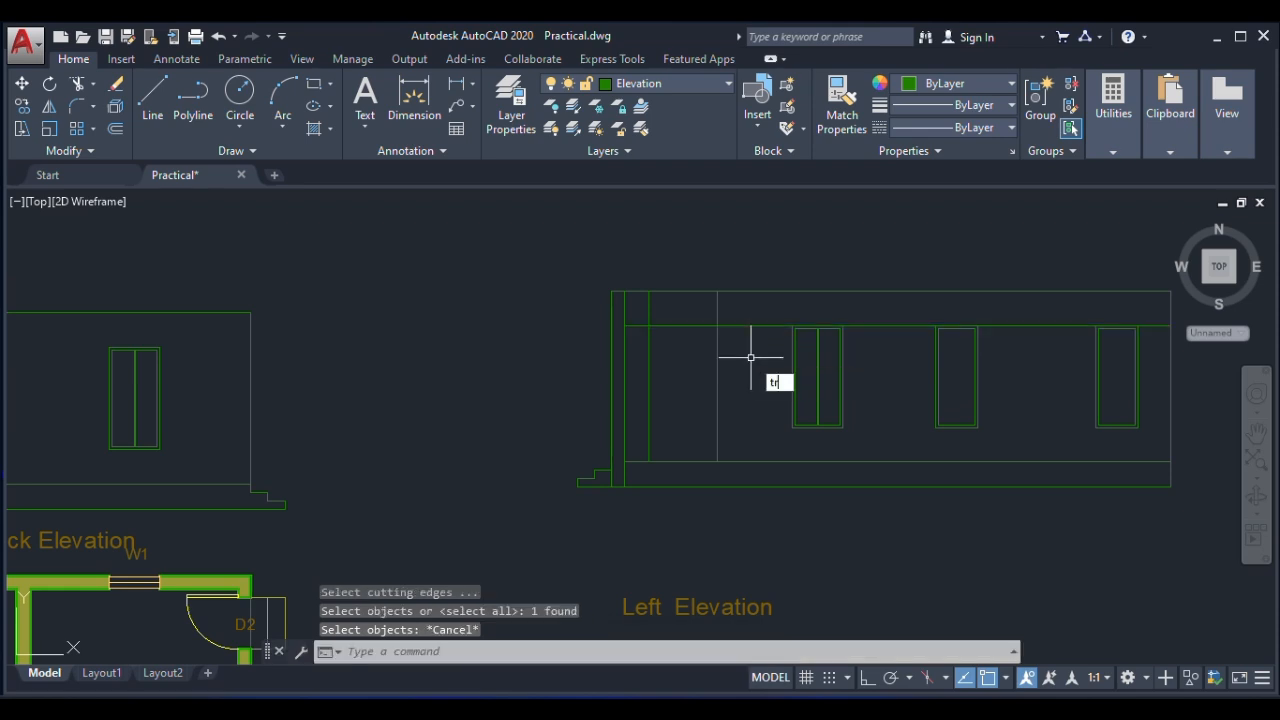
Trim the Left Elevation's door head line between the column and the door, and between the door and the first window.
key("Return")
key("Return")
left_click(761, 319)
left_click(748, 348)
left_click(646, 335)
left_click(634, 346)
scroll(640, 350, "down", 4)
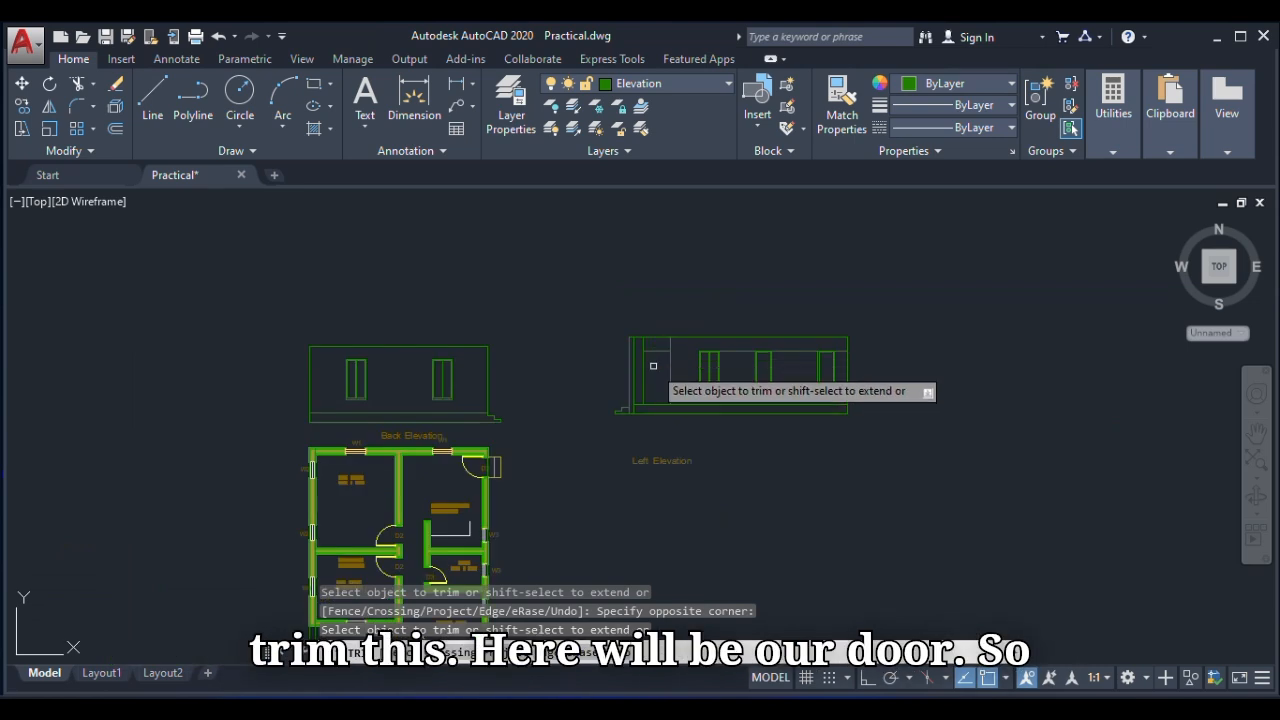
scroll(653, 366, "up", 4)
scroll(665, 392, "down", 2)
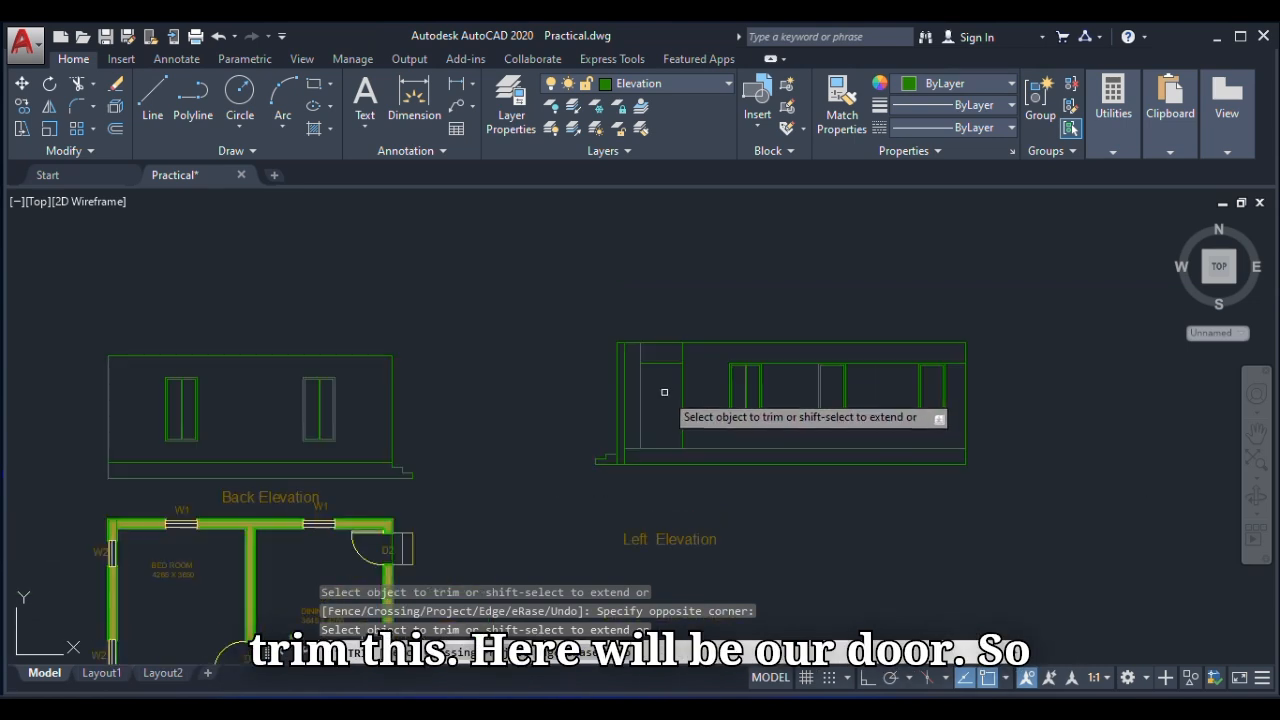
scroll(667, 397, "down", 3)
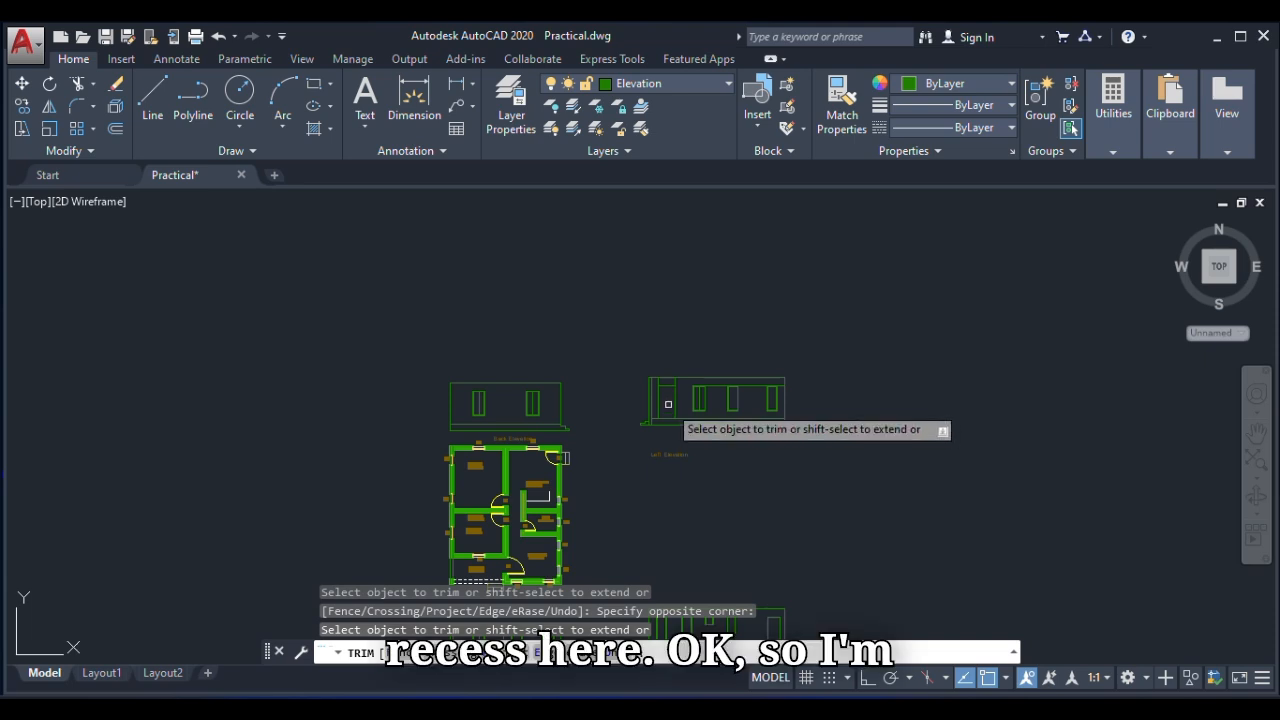
key("Return")
Trim the part of the Left Elevation door's left jamb line above the head line and end the Trim command.
scroll(666, 395, "up", 5)
type("tr")
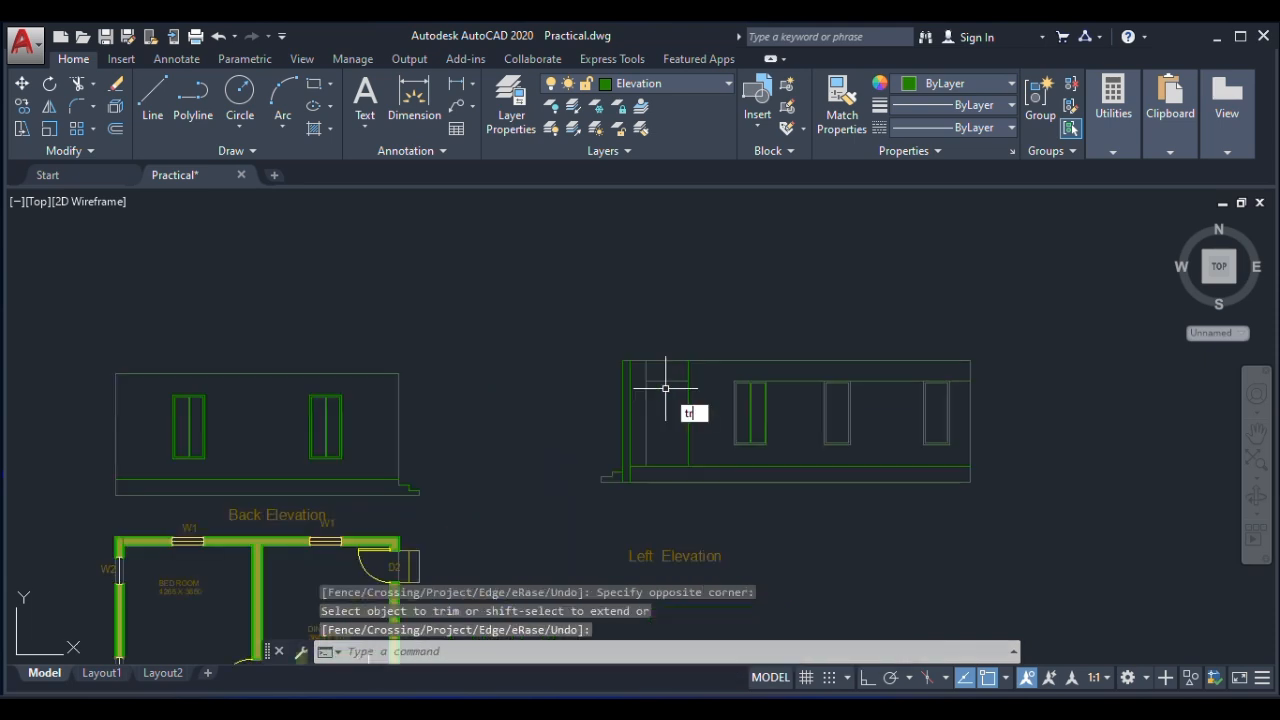
key("Return")
scroll(669, 349, "down", 2)
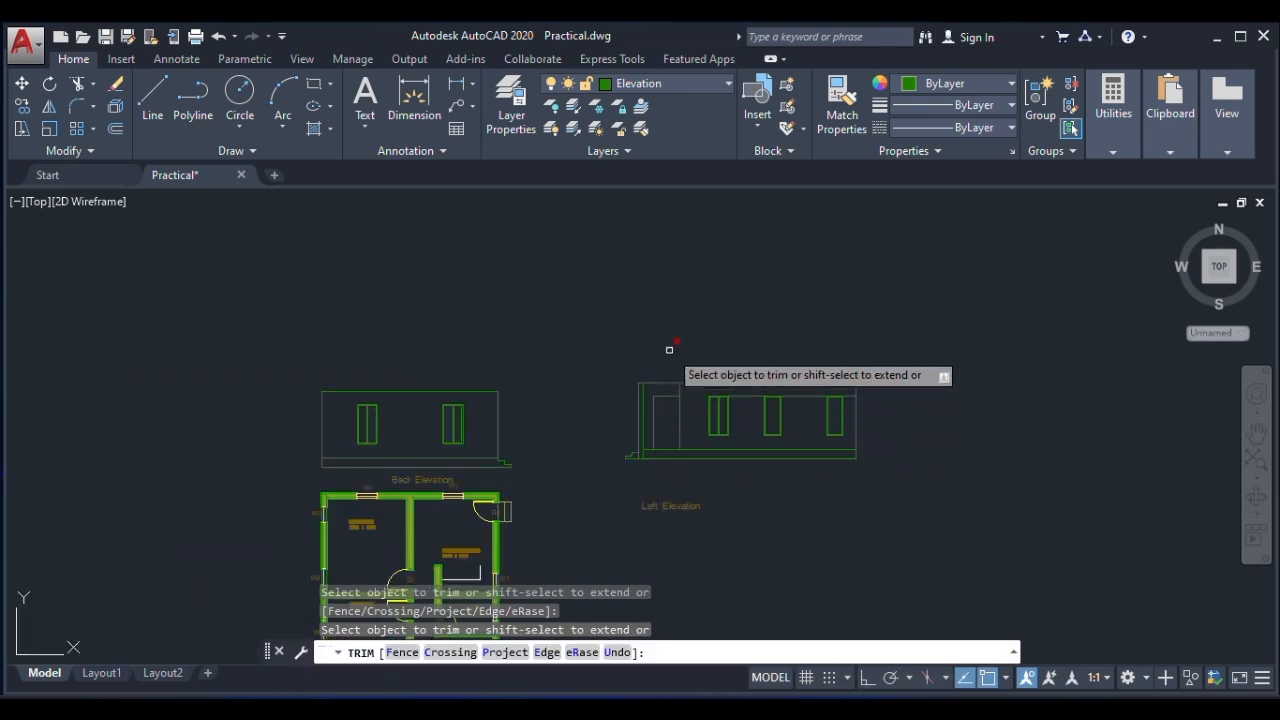
right_click(673, 325)
left_click(722, 342)
Erase the leftover horizontal line running along the window heads in the Left Elevation.
scroll(782, 391, "up", 4)
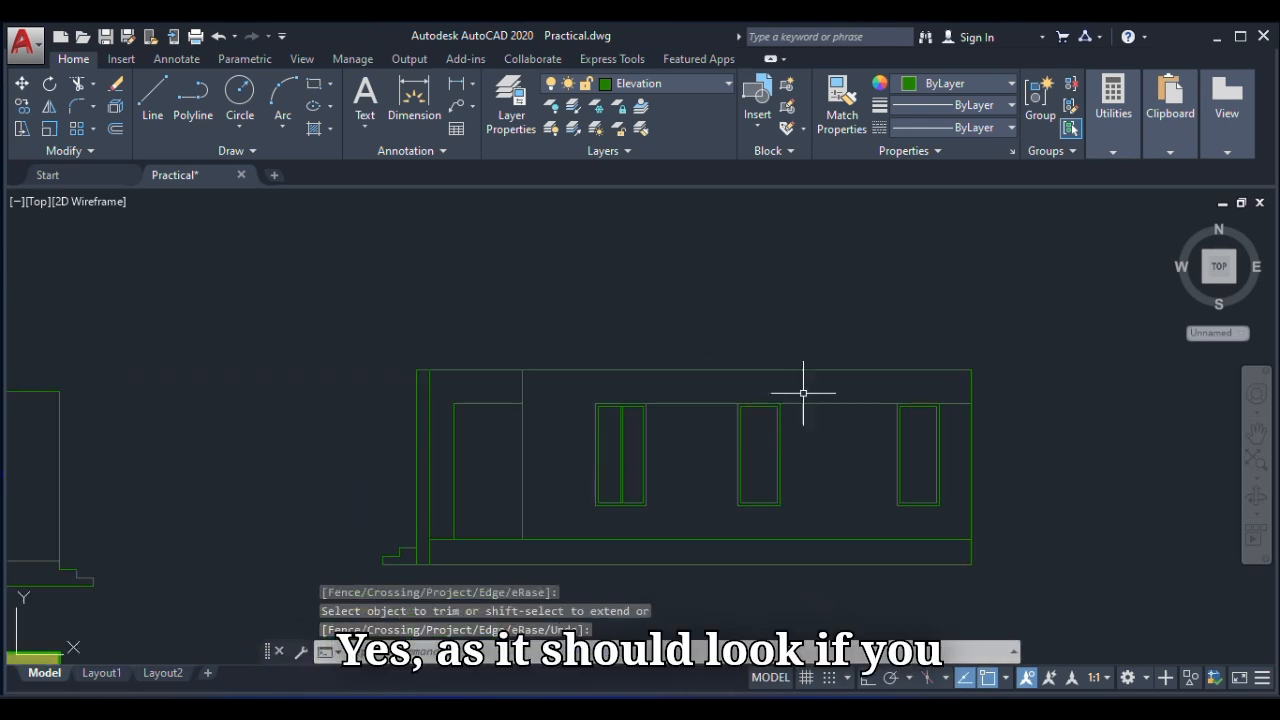
left_click(812, 403)
key("Delete")
scroll(588, 384, "down", 5)
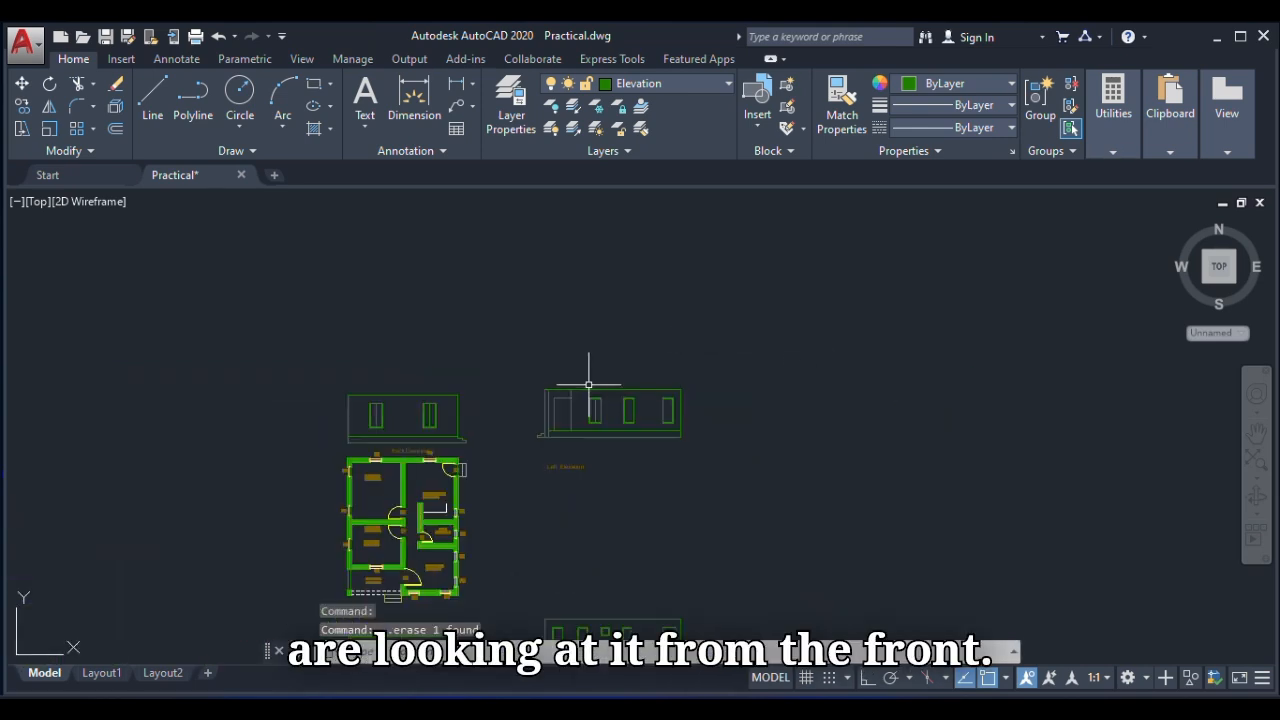
scroll(563, 423, "down", 2)
scroll(551, 445, "up", 2)
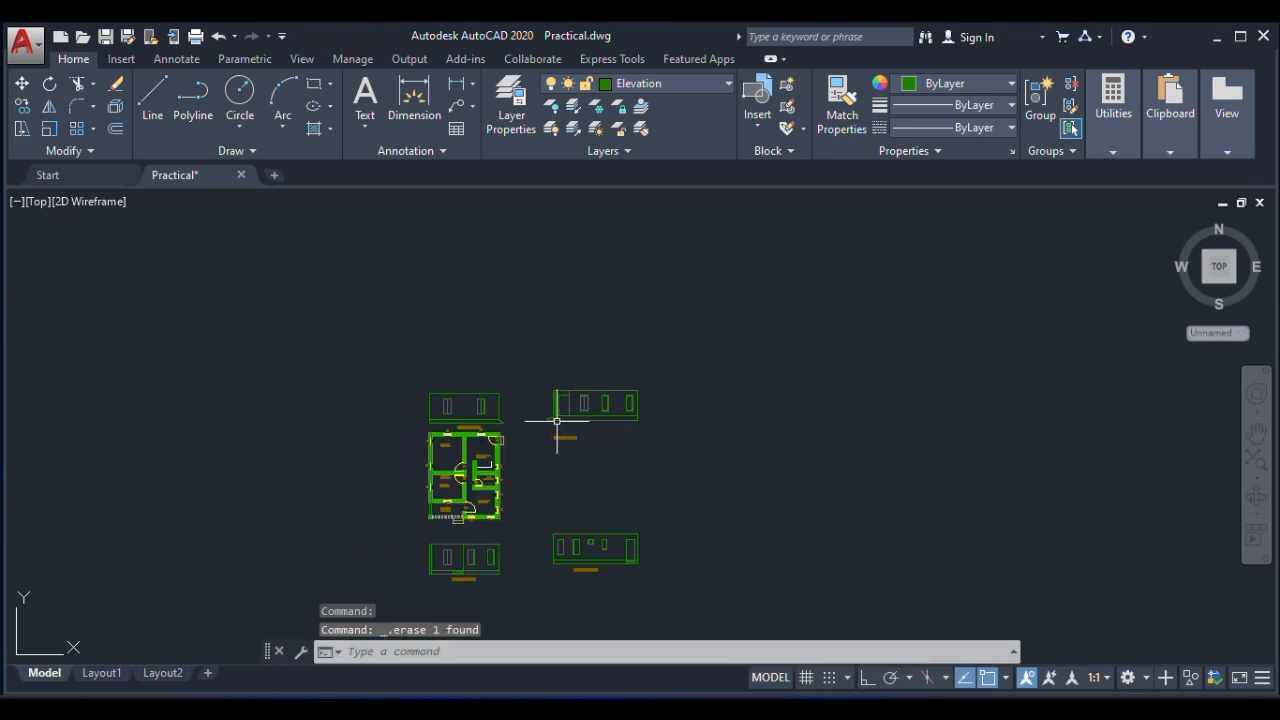
scroll(575, 420, "up", 4)
scroll(686, 514, "down", 4)
scroll(643, 500, "up", 4)
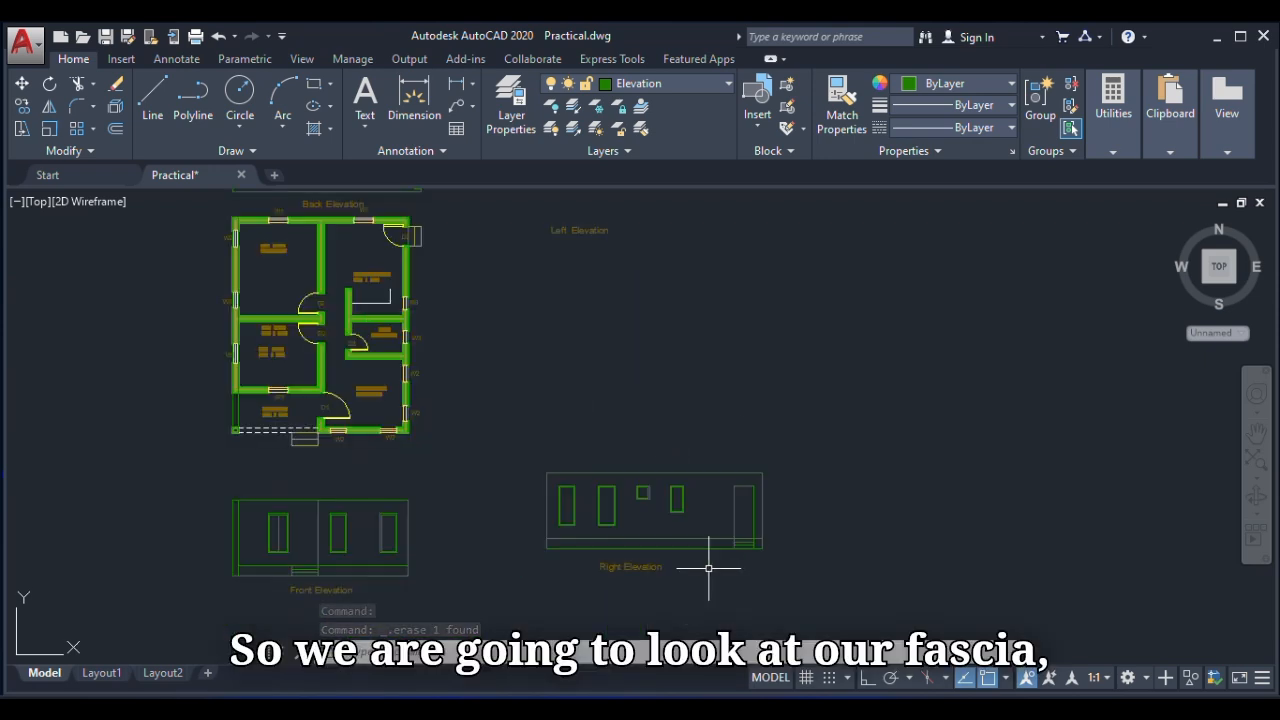
scroll(637, 500, "down", 2)
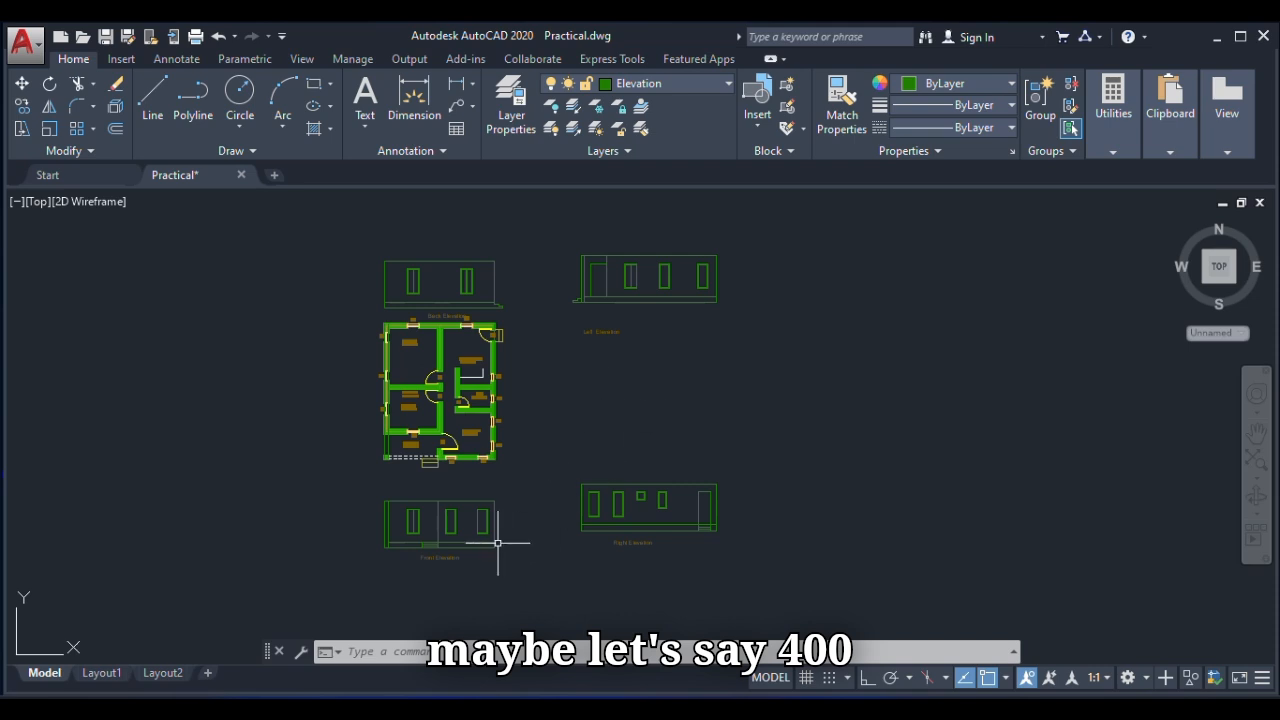
scroll(500, 542, "up", 2)
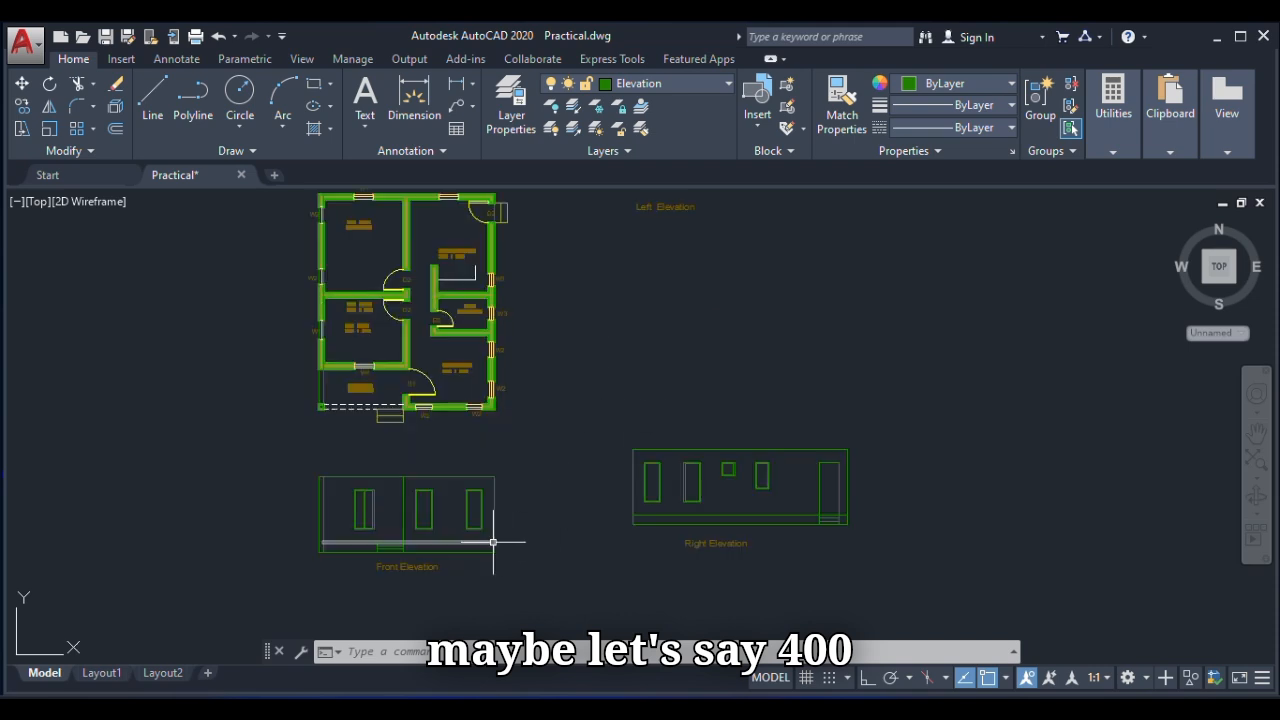
left_click(115, 128)
scroll(272, 470, "up", 5)
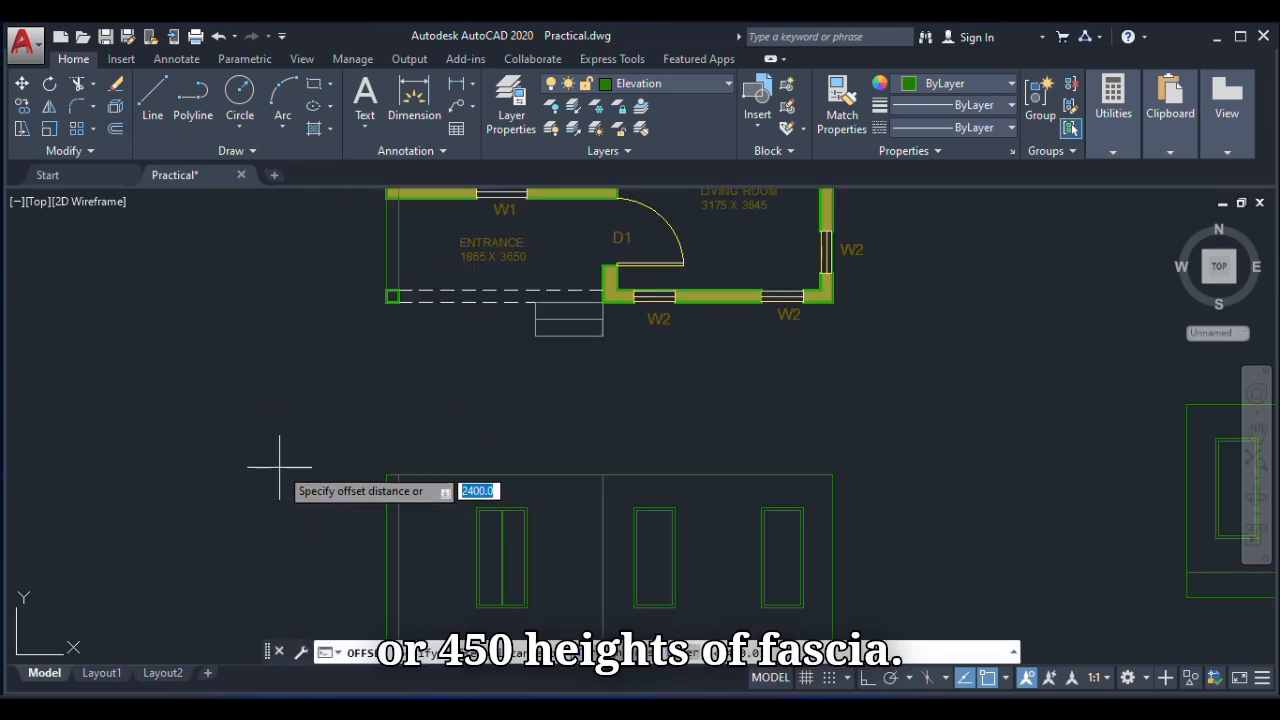
scroll(300, 428, "down", 8)
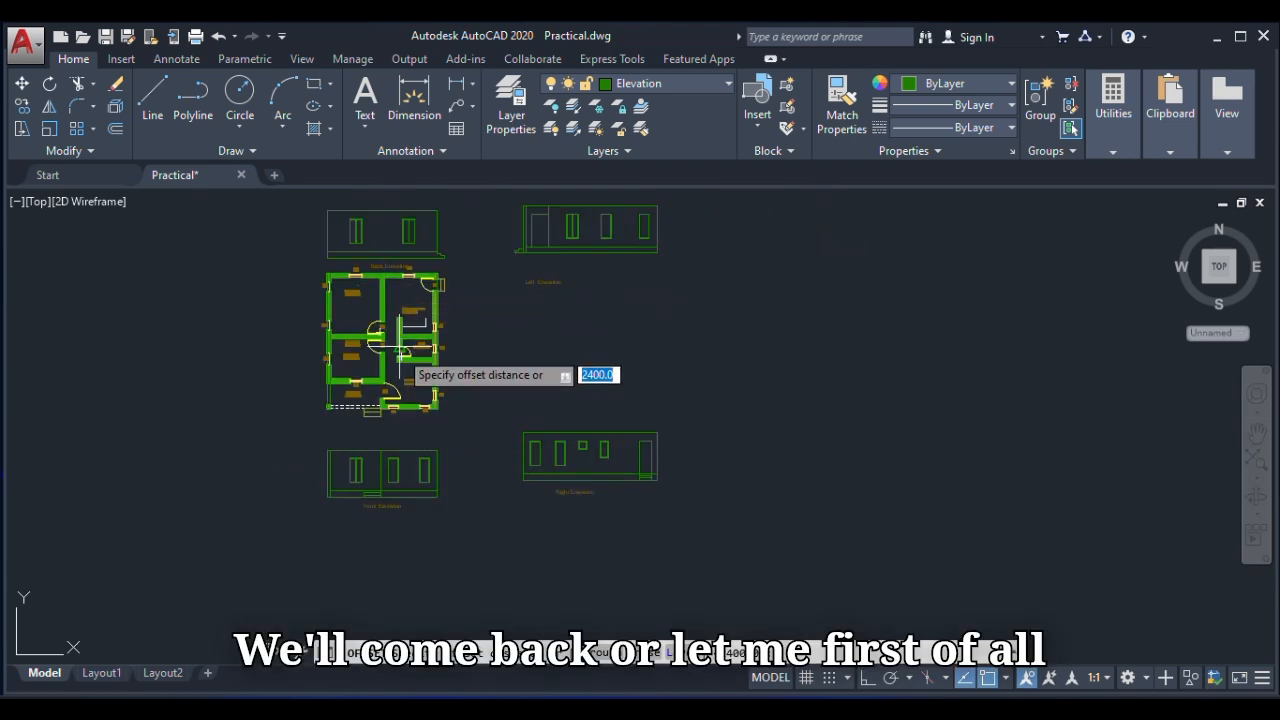
key("Escape")
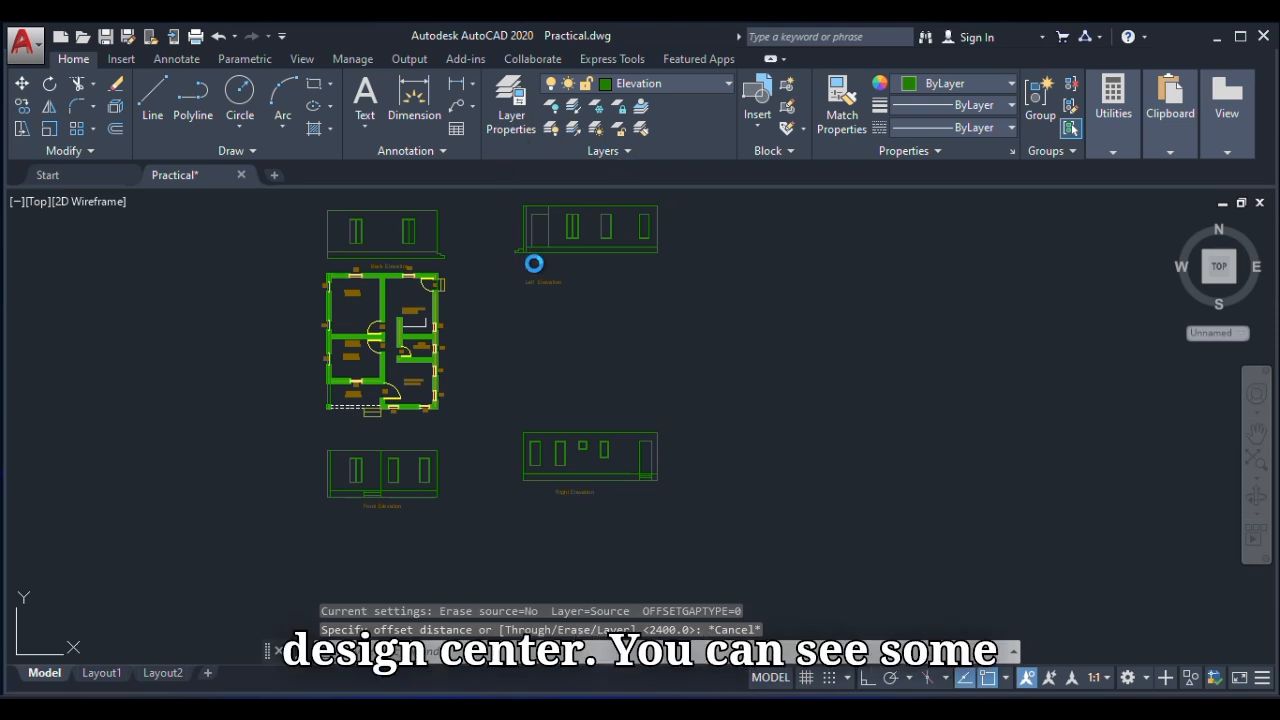
Open DesignCenter and expand the sample drawings in the Sample\en-us\DesignCenter folder of AutoCAD 2020.
key("ctrl+2")
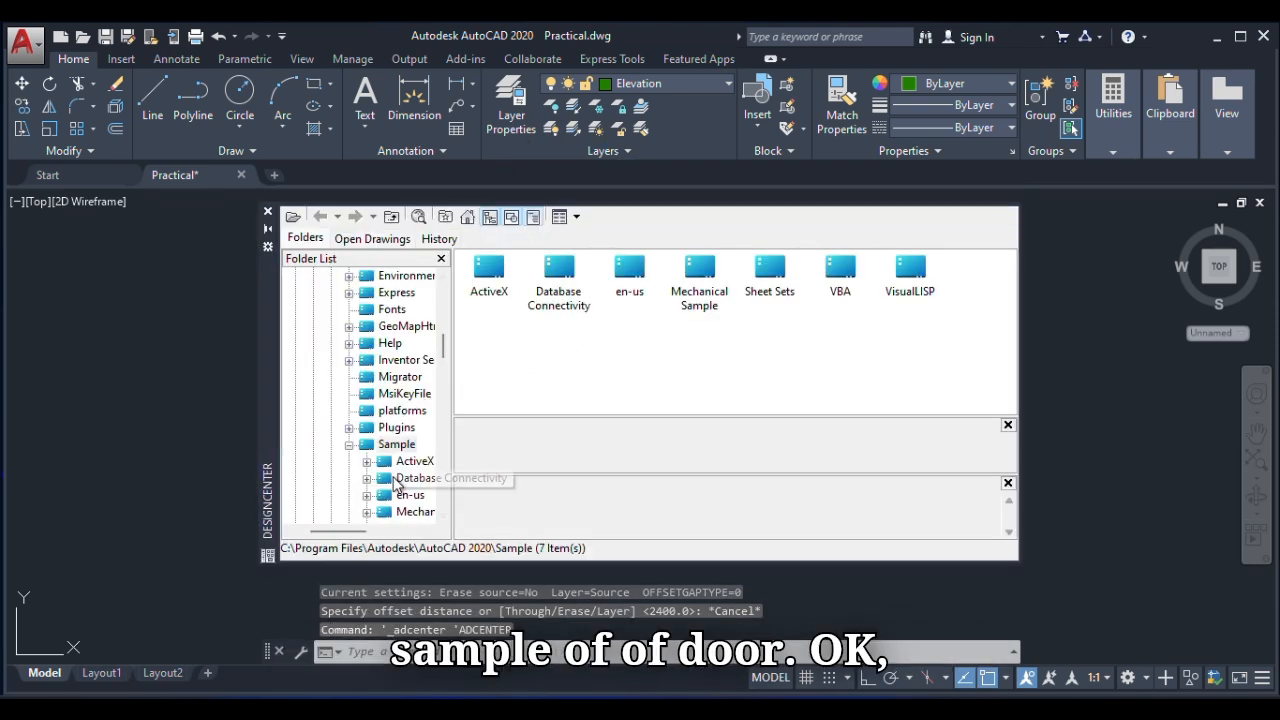
scroll(393, 478, "down", 1)
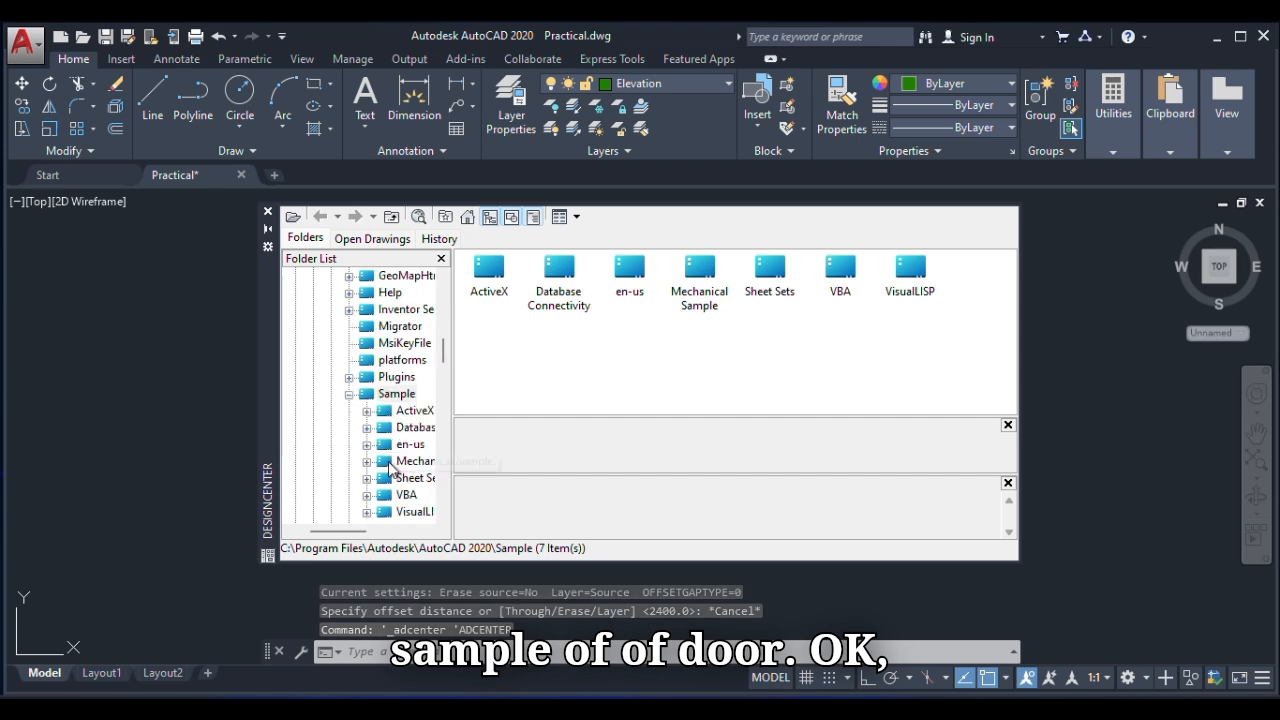
left_click(349, 395)
left_click(349, 395)
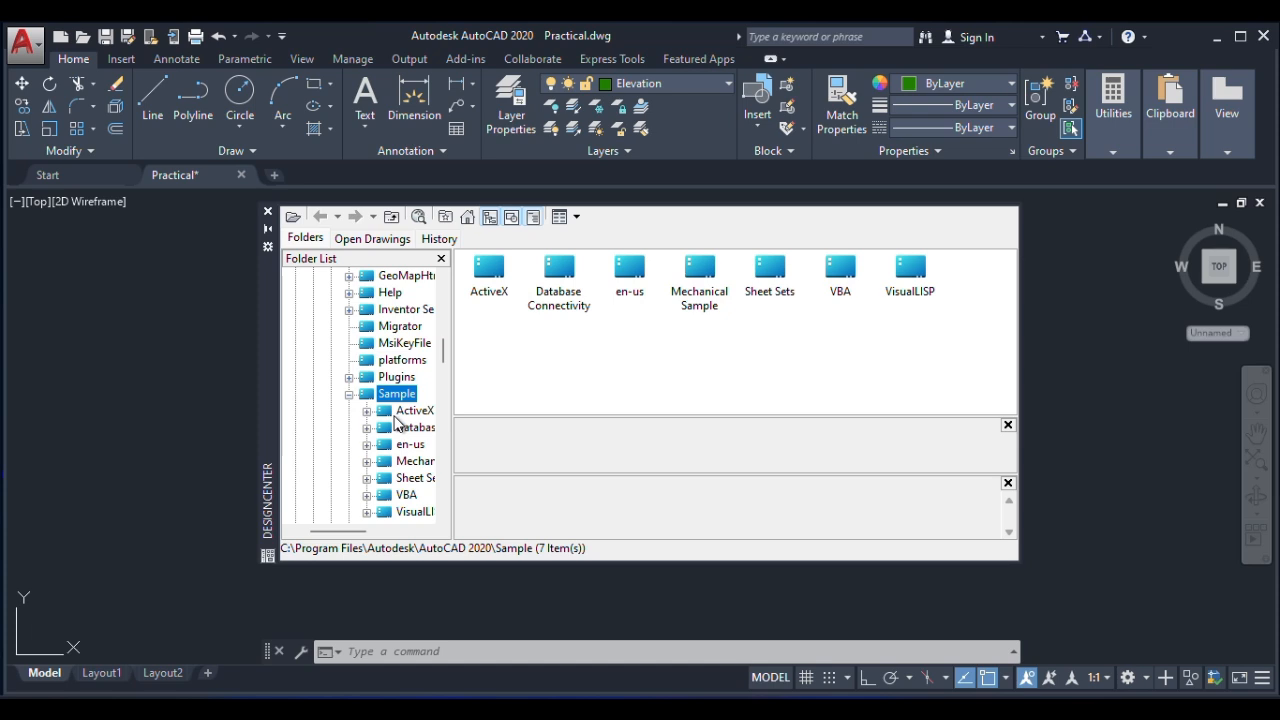
scroll(372, 430, "down", 3)
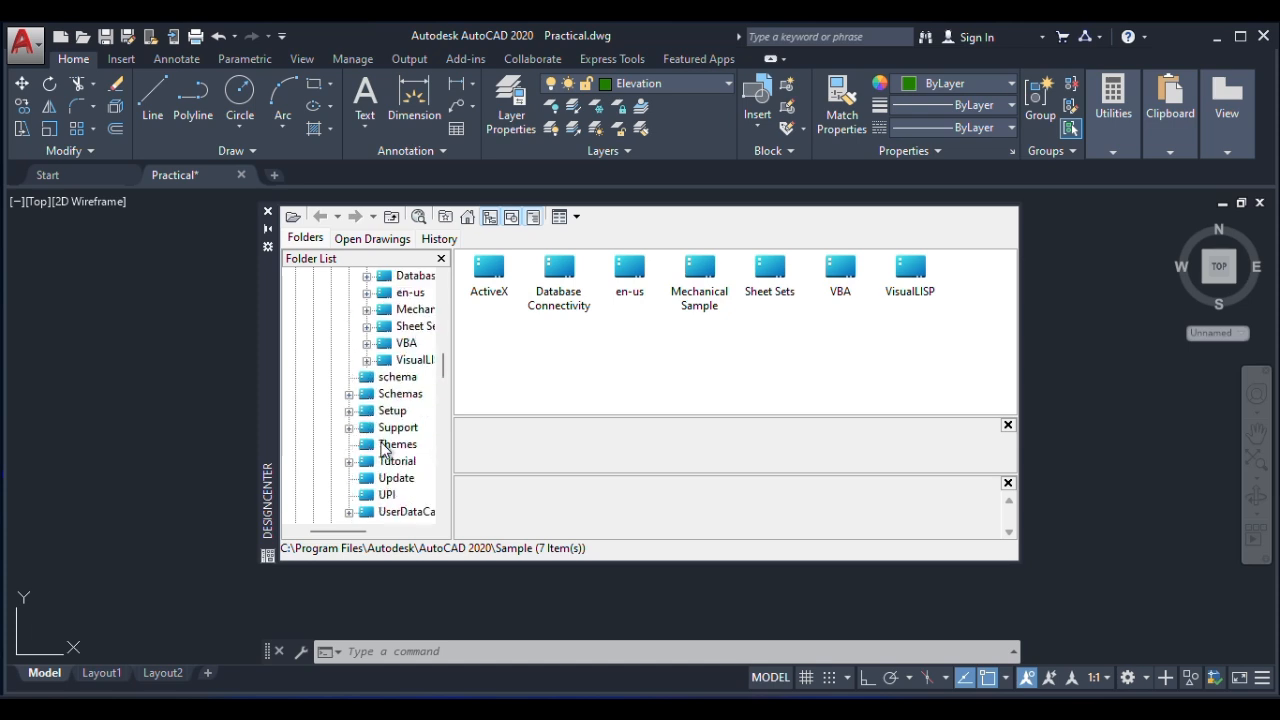
scroll(388, 445, "up", 6)
scroll(397, 414, "up", 2)
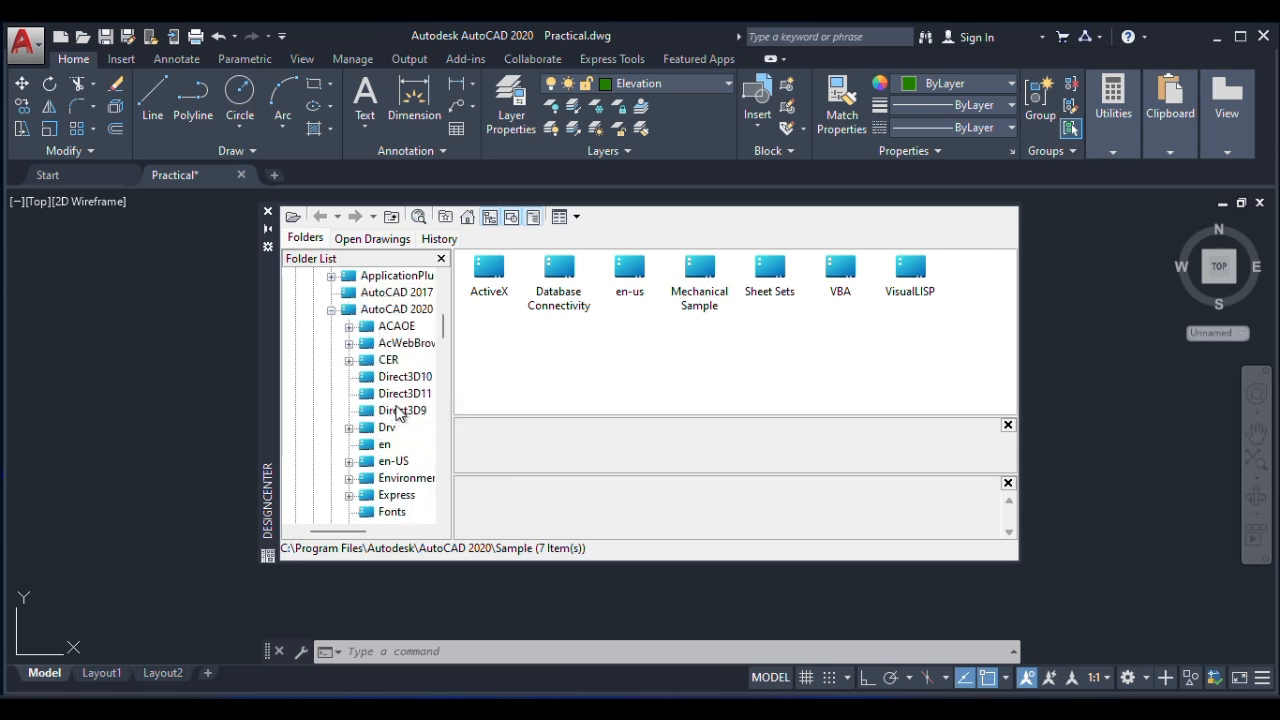
scroll(398, 384, "down", 2)
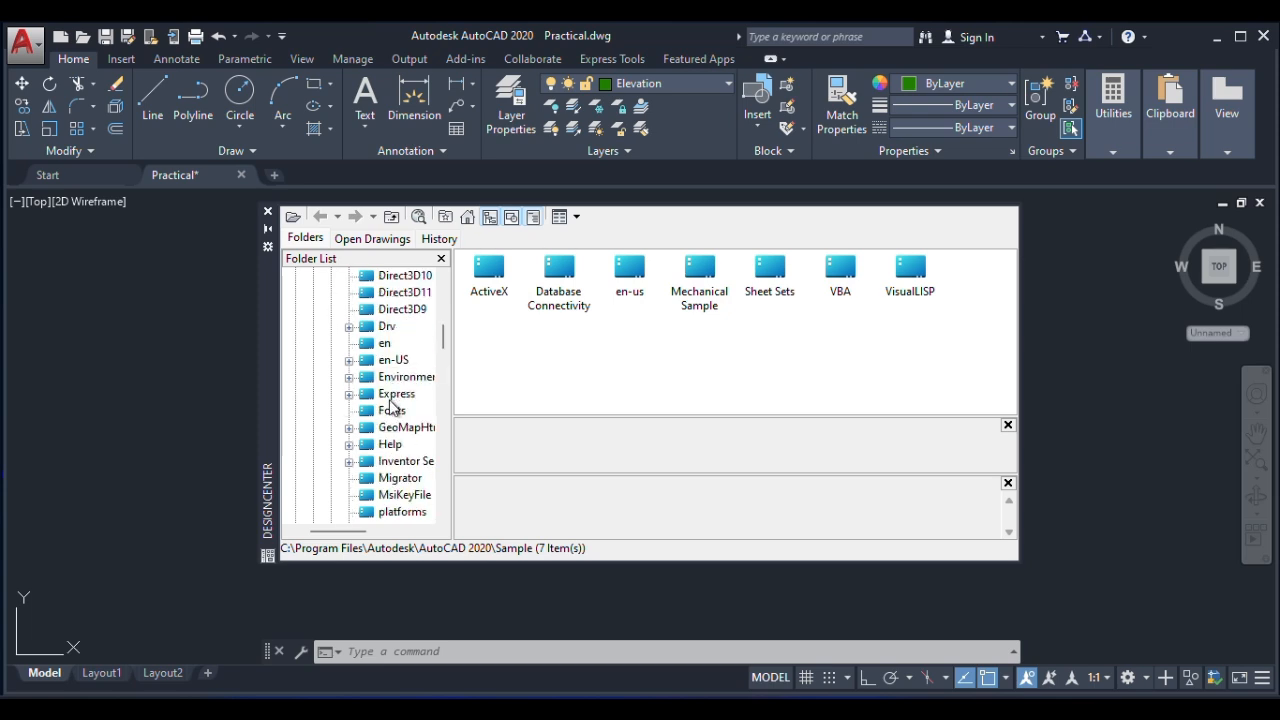
scroll(393, 400, "down", 2)
scroll(352, 452, "down", 2)
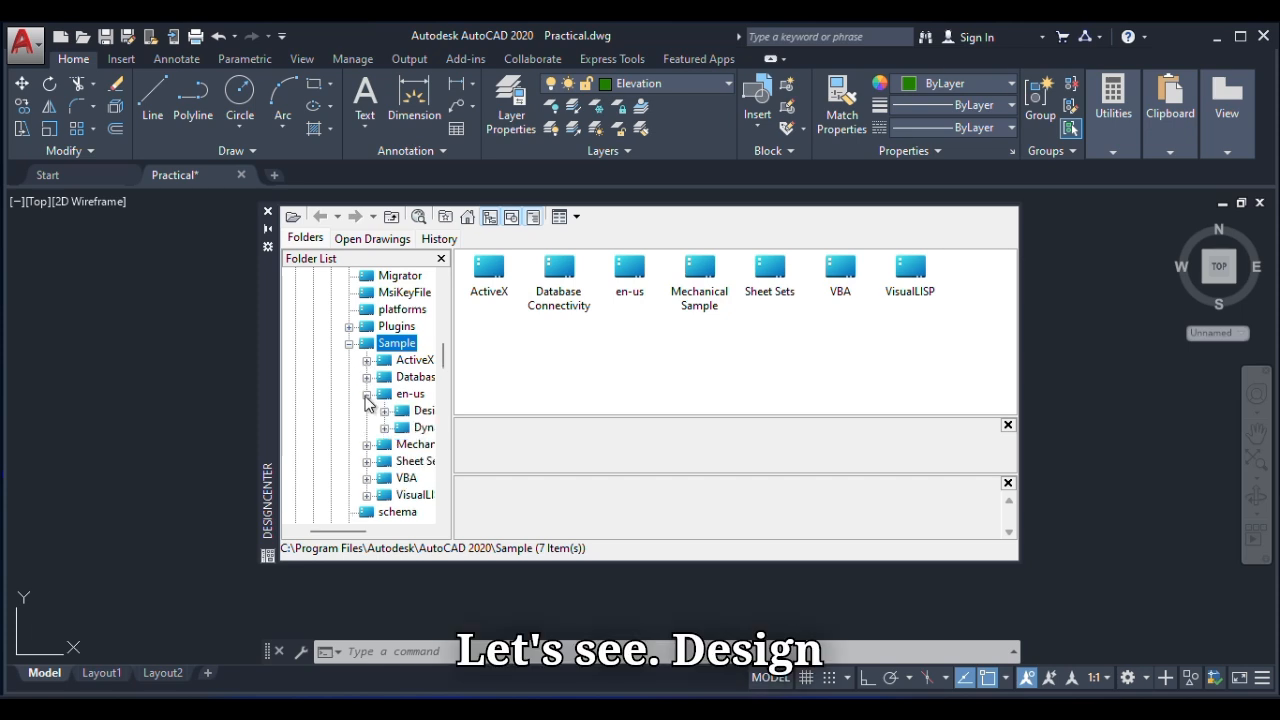
left_click(412, 411)
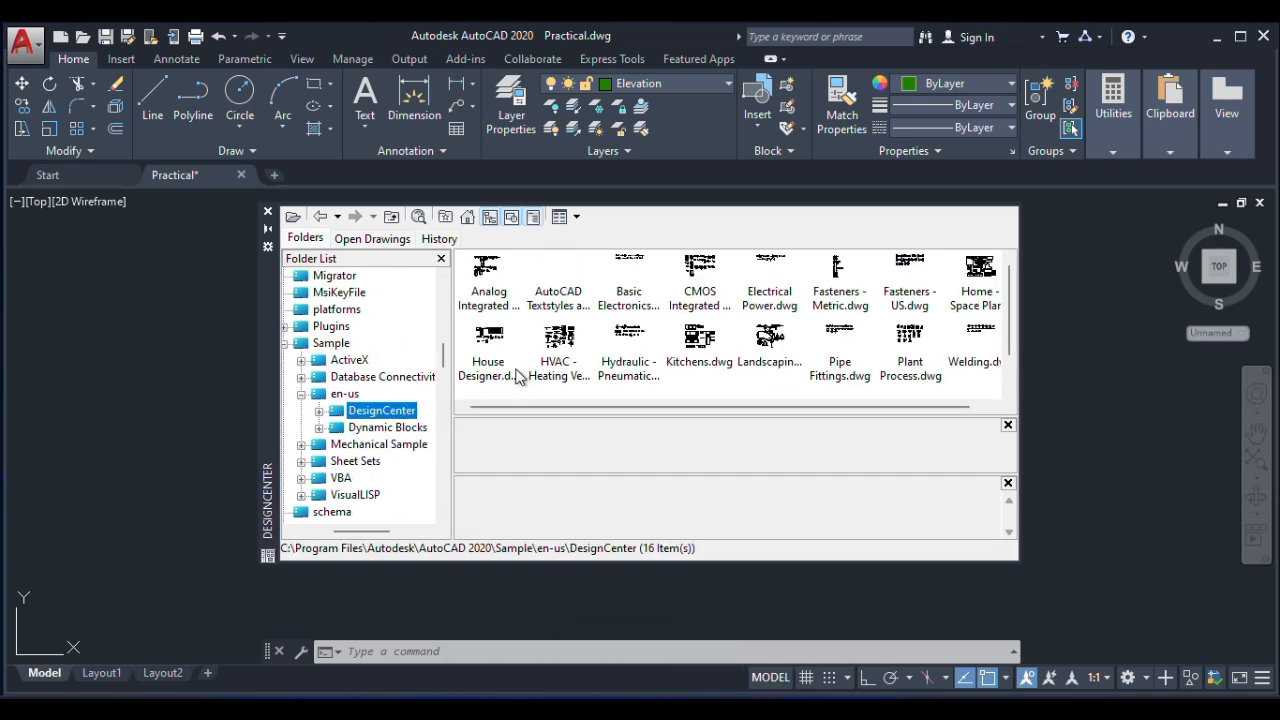
left_click(319, 411)
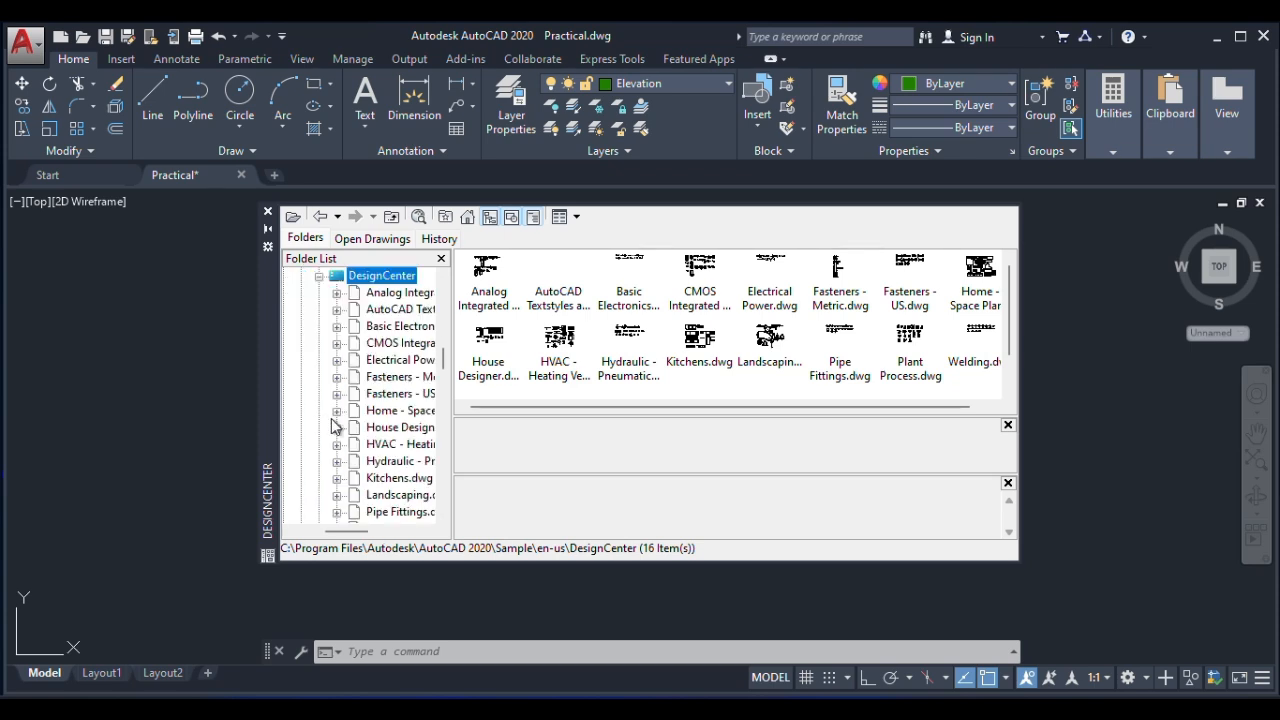
Look through the blocks in Home - Space Planner.dwg for a door, and return to the sample drawing list.
left_click(378, 411)
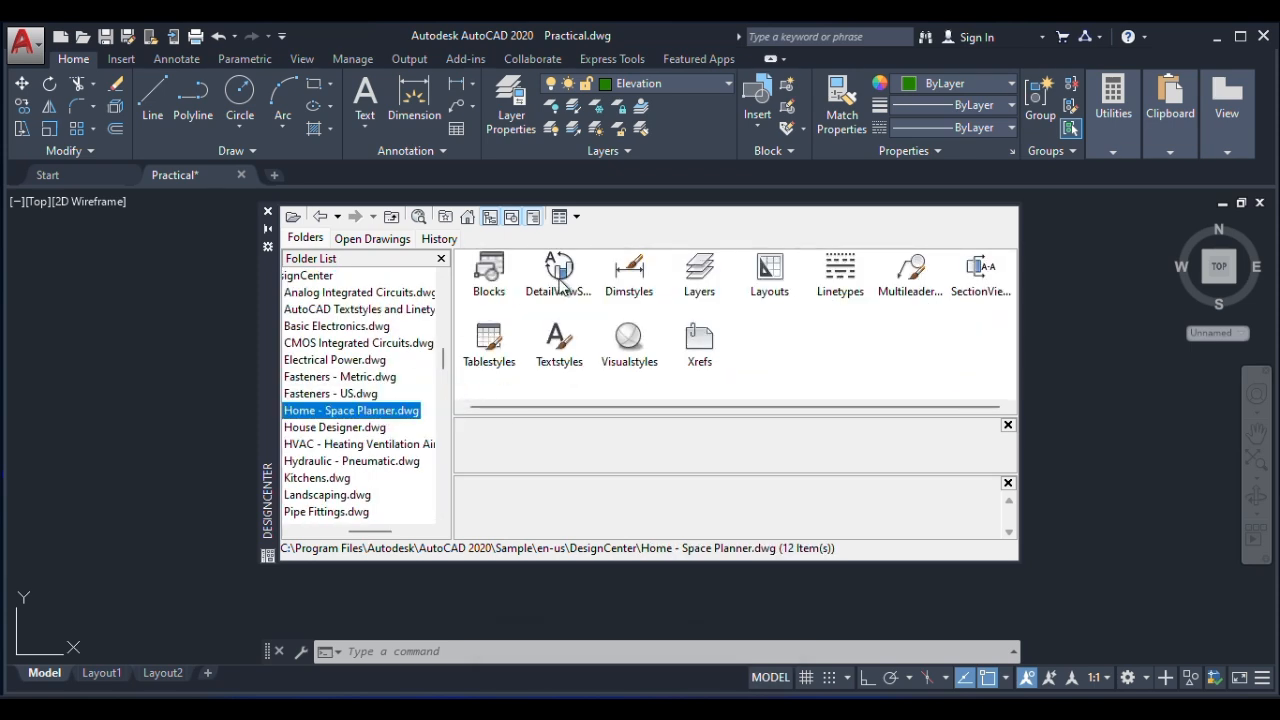
double_click(490, 268)
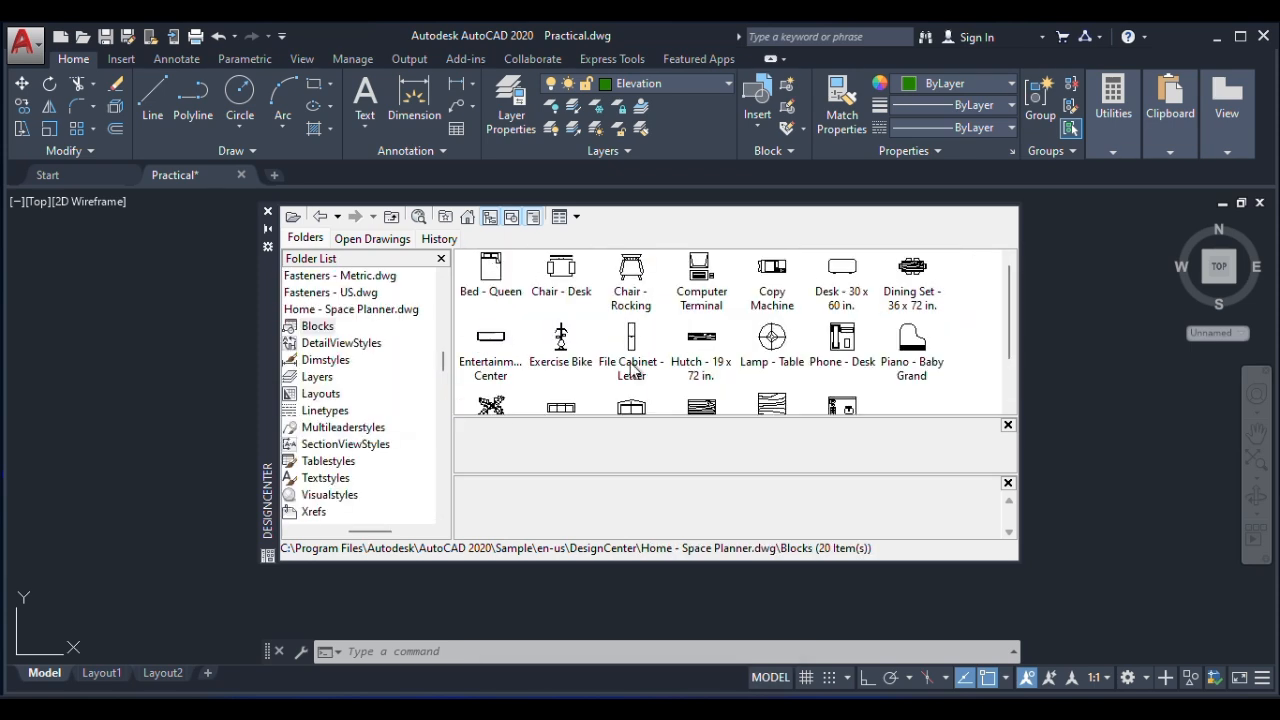
scroll(726, 370, "down", 1)
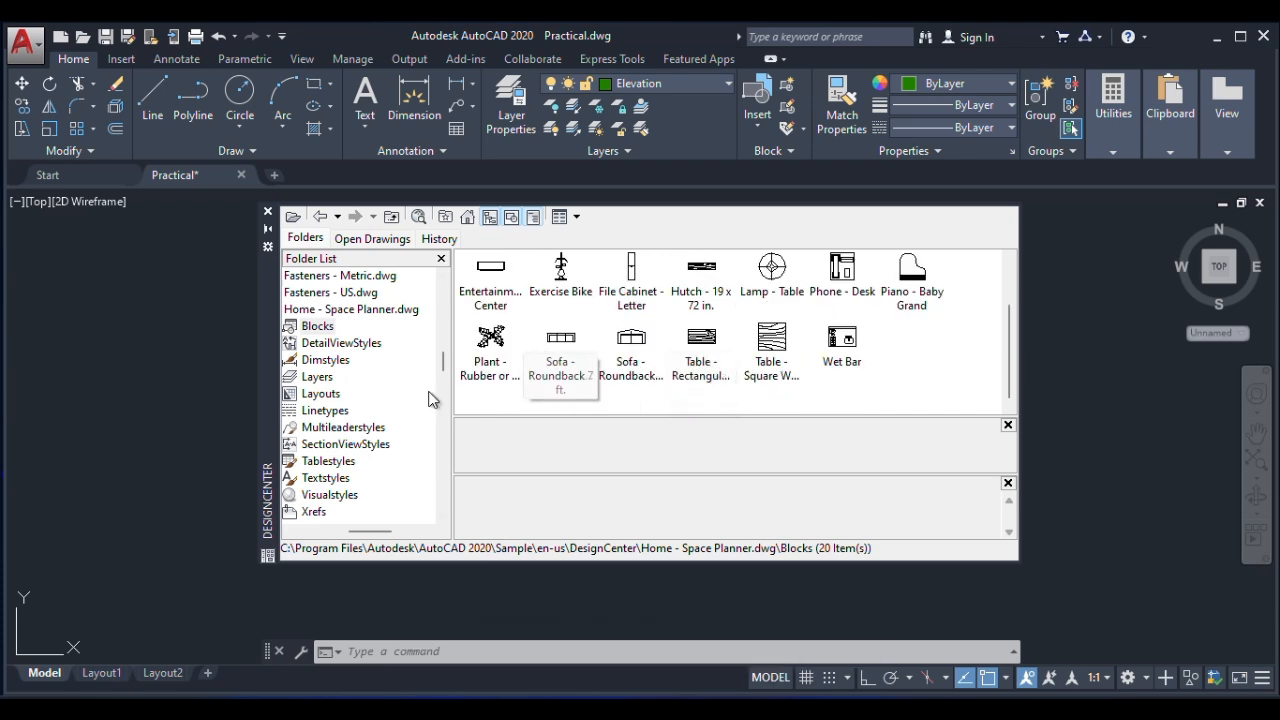
left_click_drag(380, 537, 360, 537)
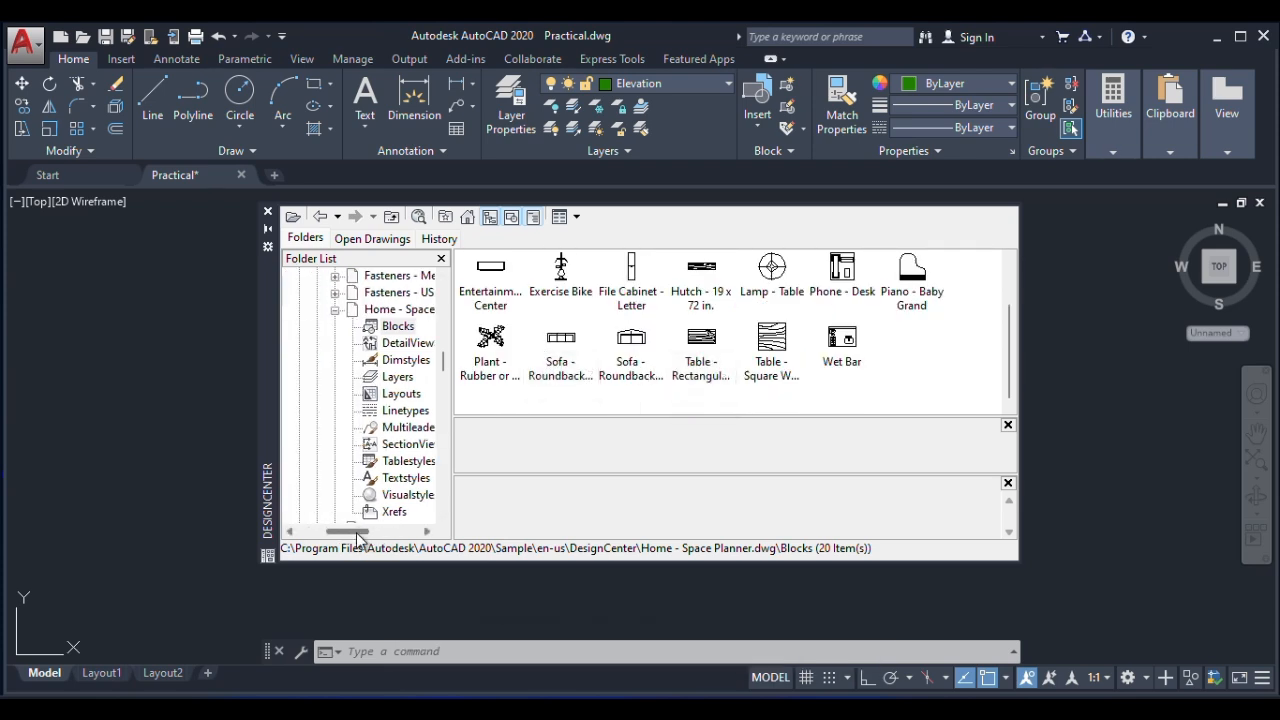
left_click(335, 310)
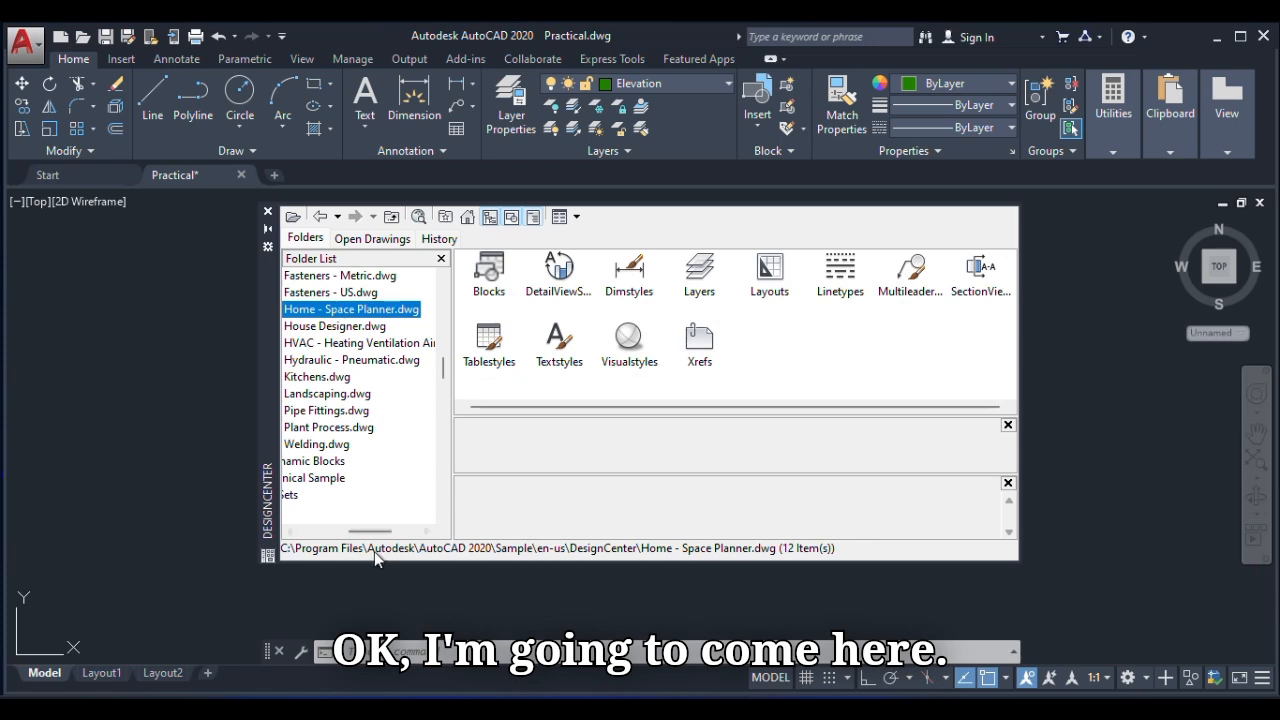
left_click_drag(374, 532, 350, 538)
scroll(343, 430, "up", 2)
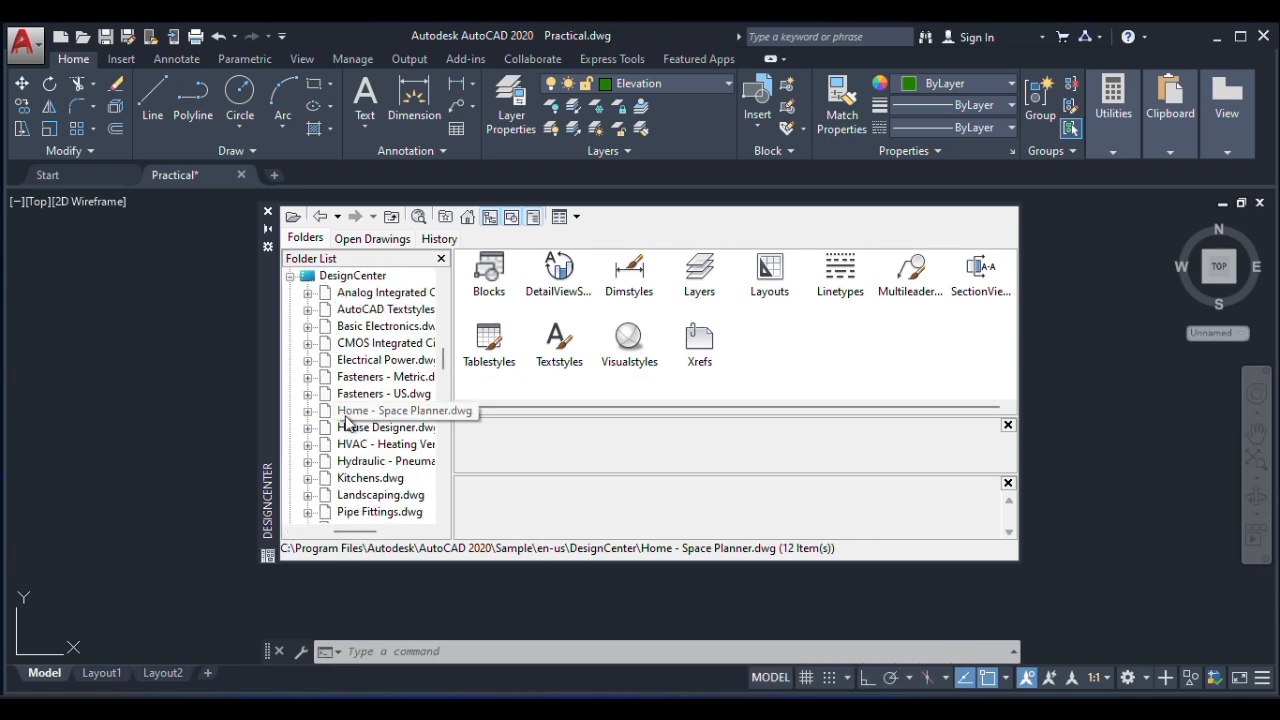
left_click(348, 412)
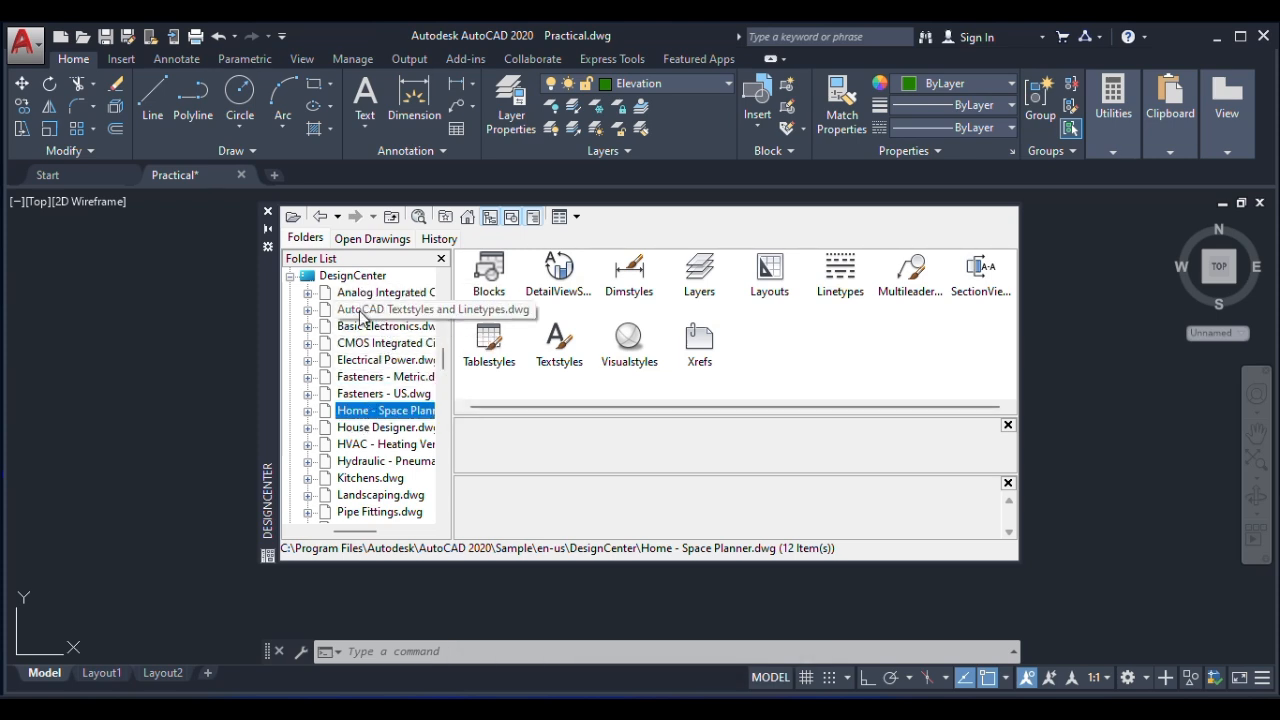
Show the blocks contained in House Designer.dwg and look through them for a door.
scroll(352, 405, "down", 1)
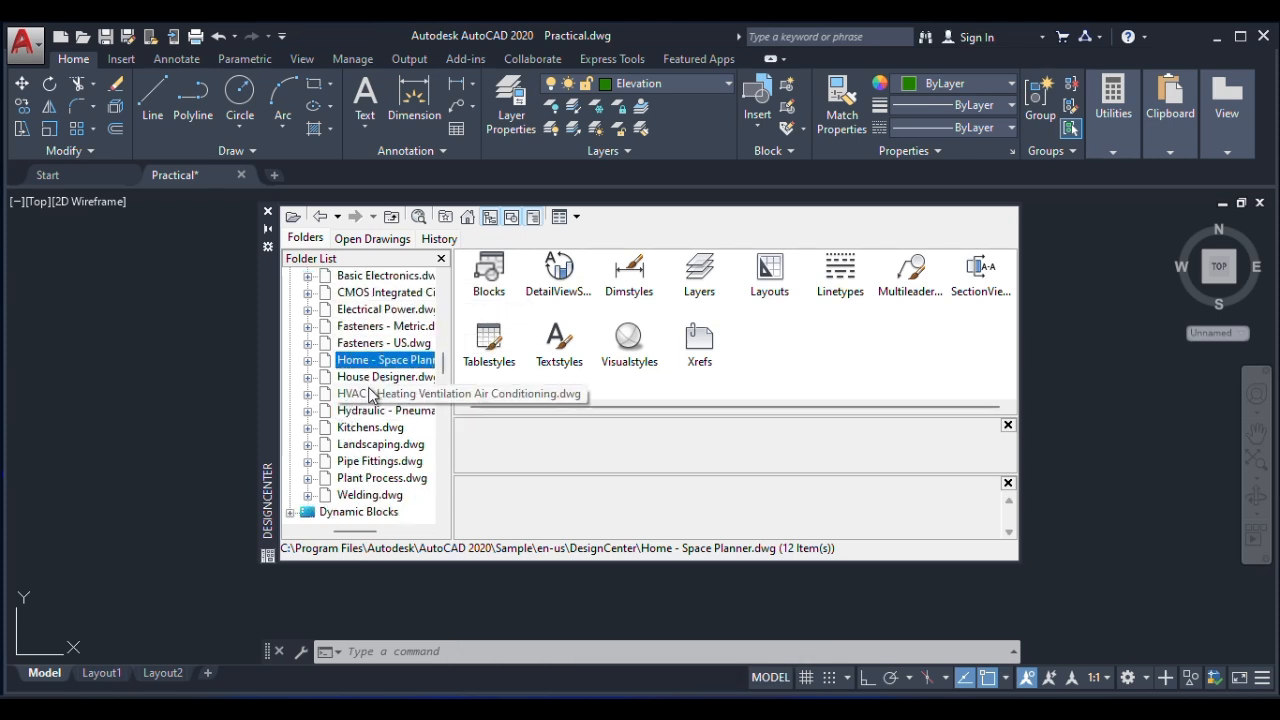
left_click(372, 377)
left_click_drag(381, 534, 356, 532)
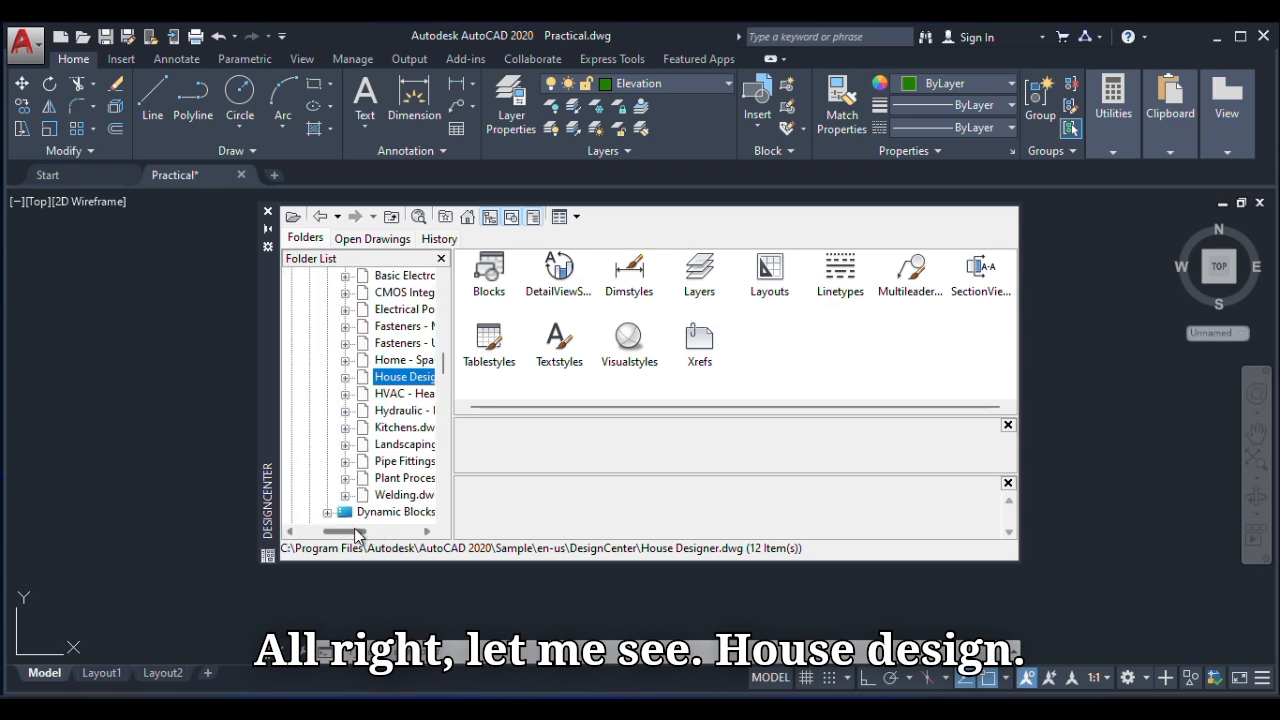
left_click(346, 377)
left_click(408, 327)
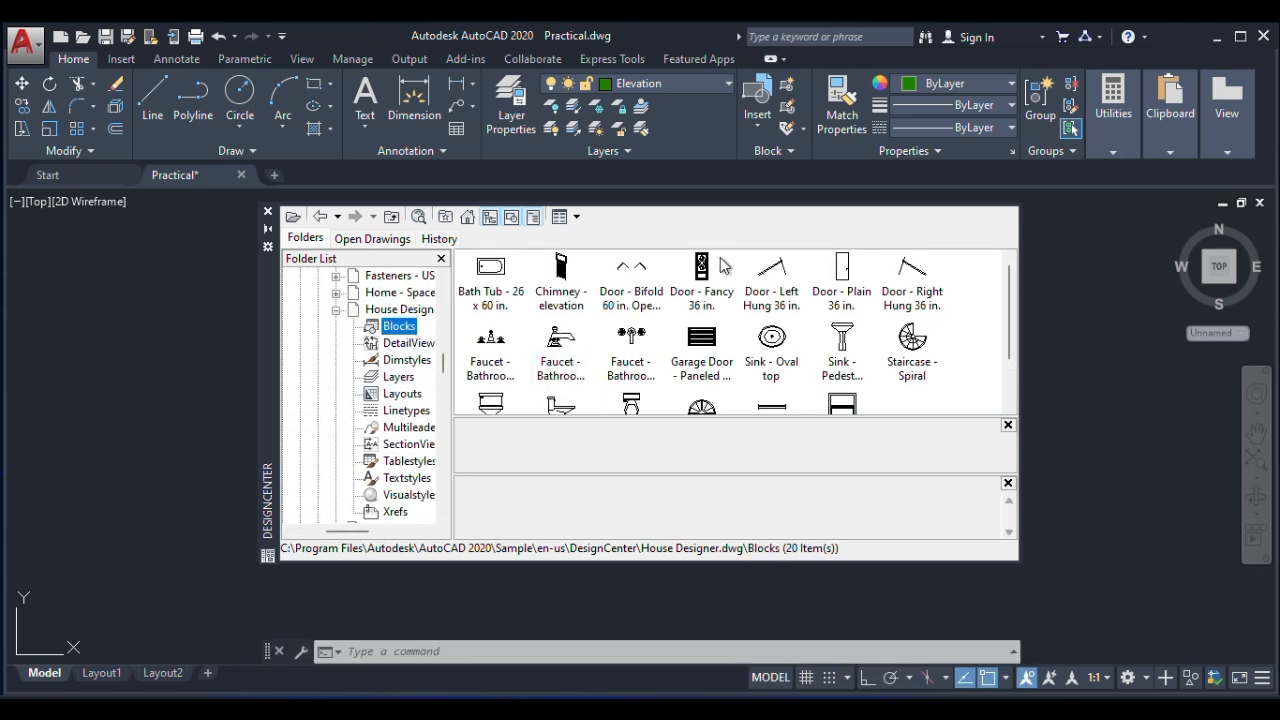
scroll(706, 282, "down", 1)
scroll(707, 340, "up", 1)
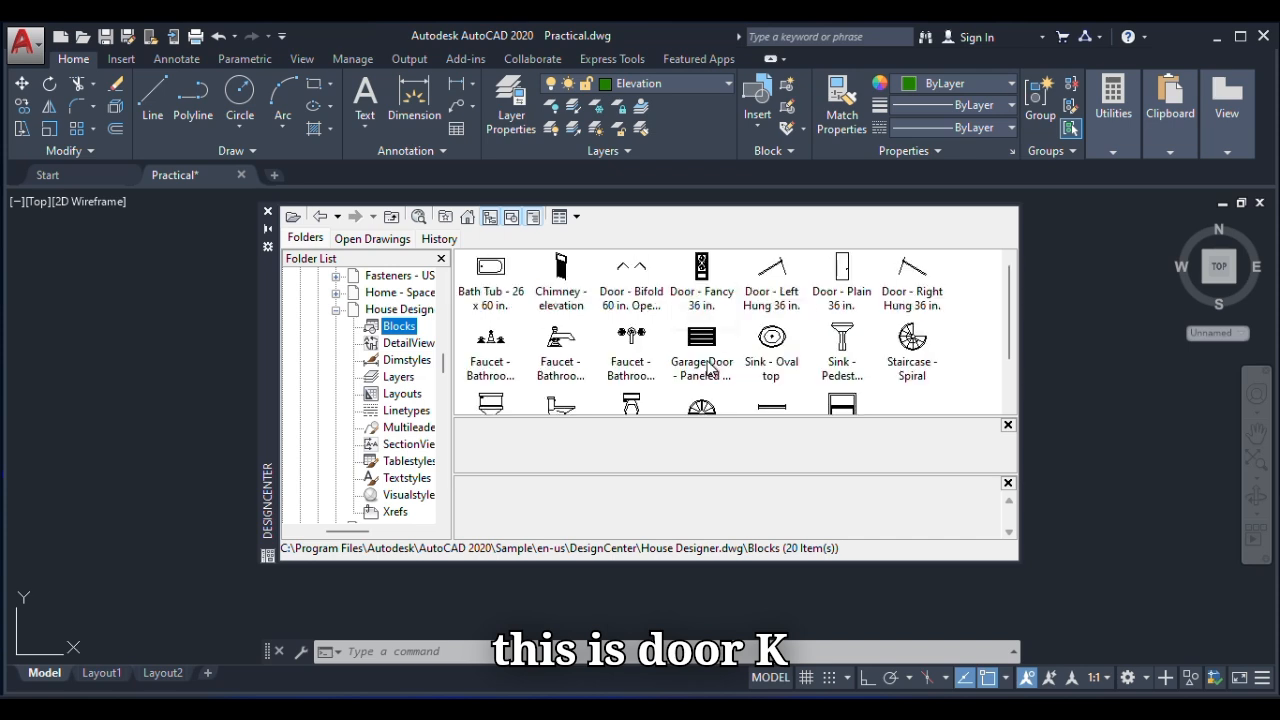
Insert the Door - Fancy 36 in. block at scale 1 and rotation 0 on the lower left corner of the Right Elevation's door, with DesignCenter closed.
left_click(701, 278)
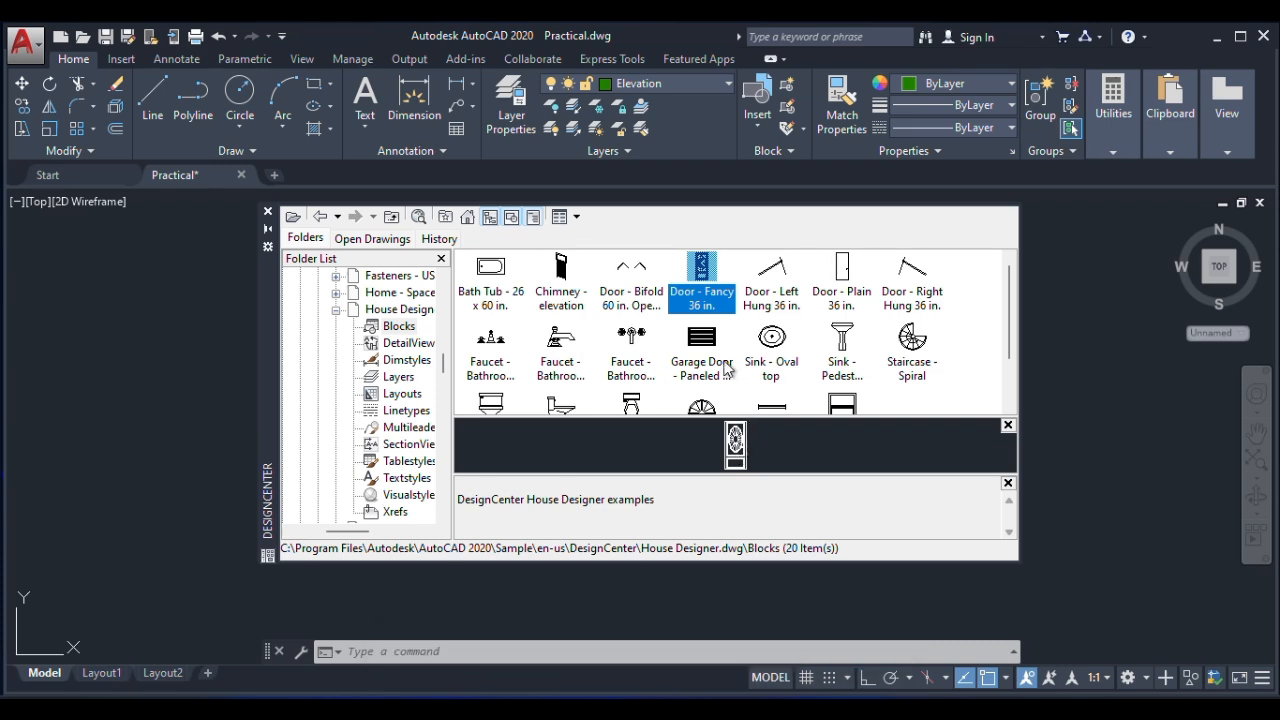
right_click(699, 268)
left_click(764, 273)
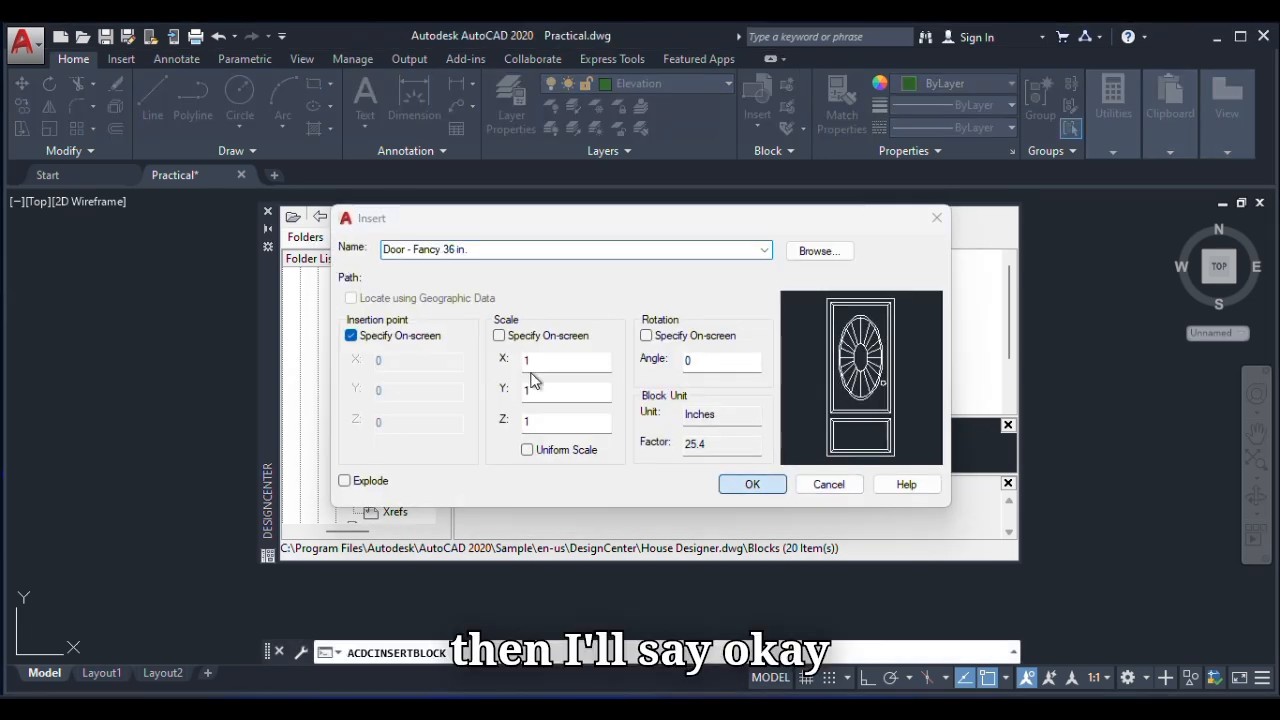
left_click(752, 484)
left_click(268, 213)
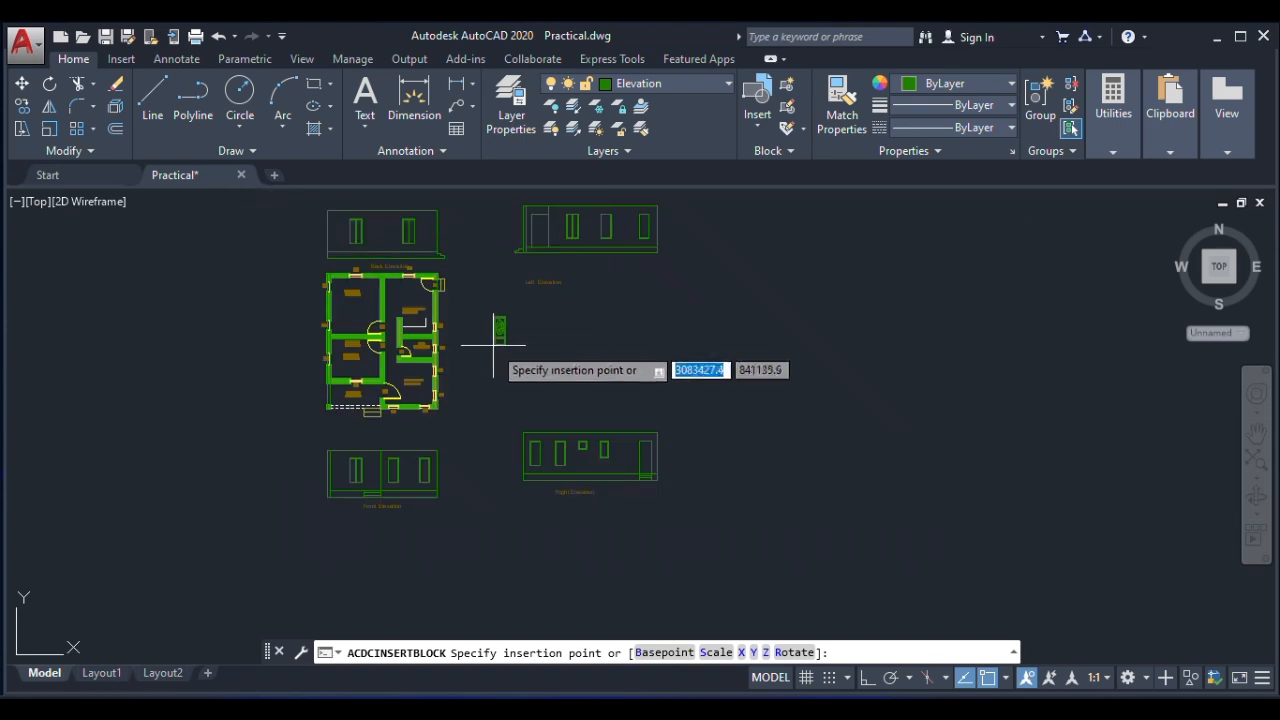
scroll(540, 245, "up", 5)
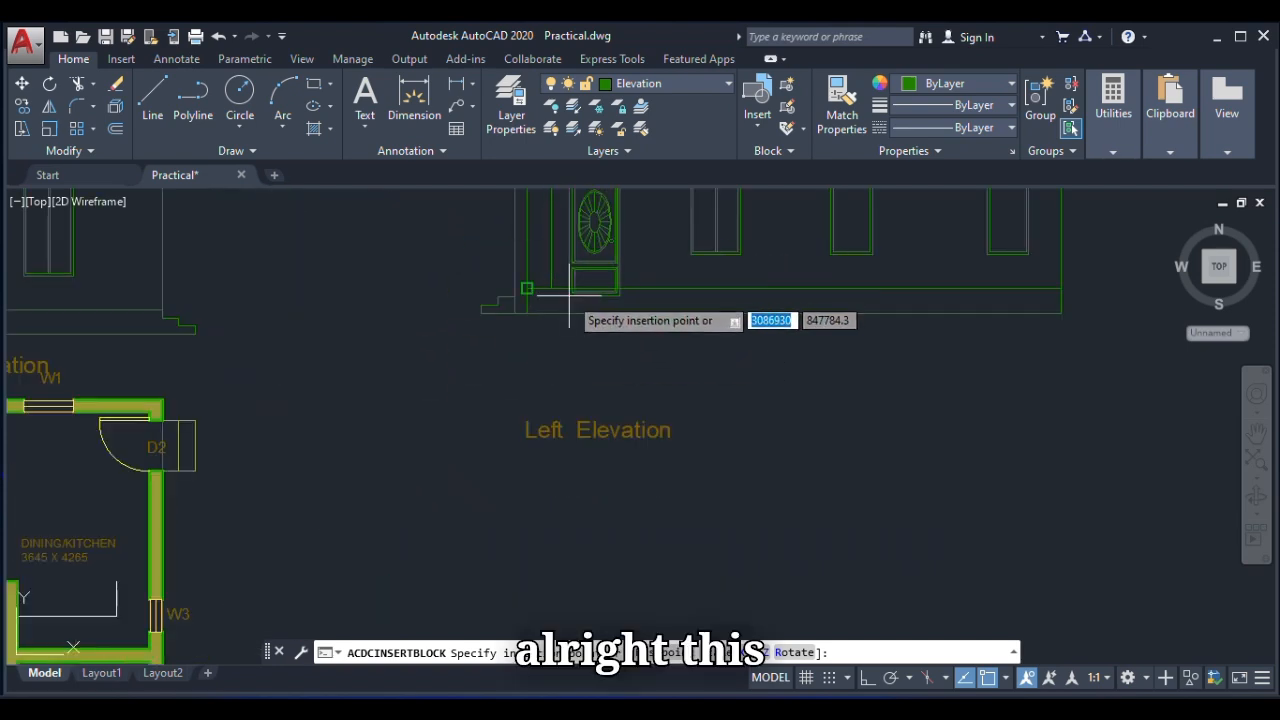
scroll(569, 289, "down", 4)
scroll(580, 400, "down", 1)
scroll(680, 514, "up", 6)
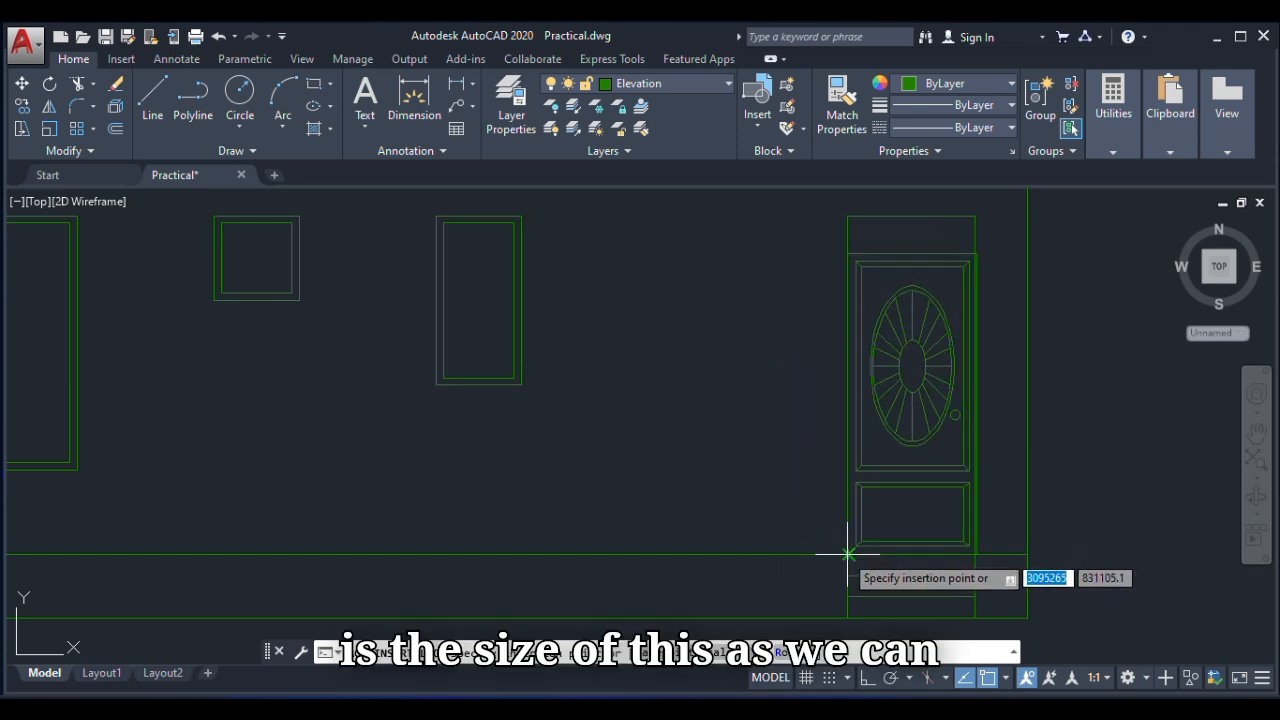
left_click(848, 553)
Select the inserted fancy door in the Right Elevation and compare its height with the door outline.
scroll(744, 495, "down", 3)
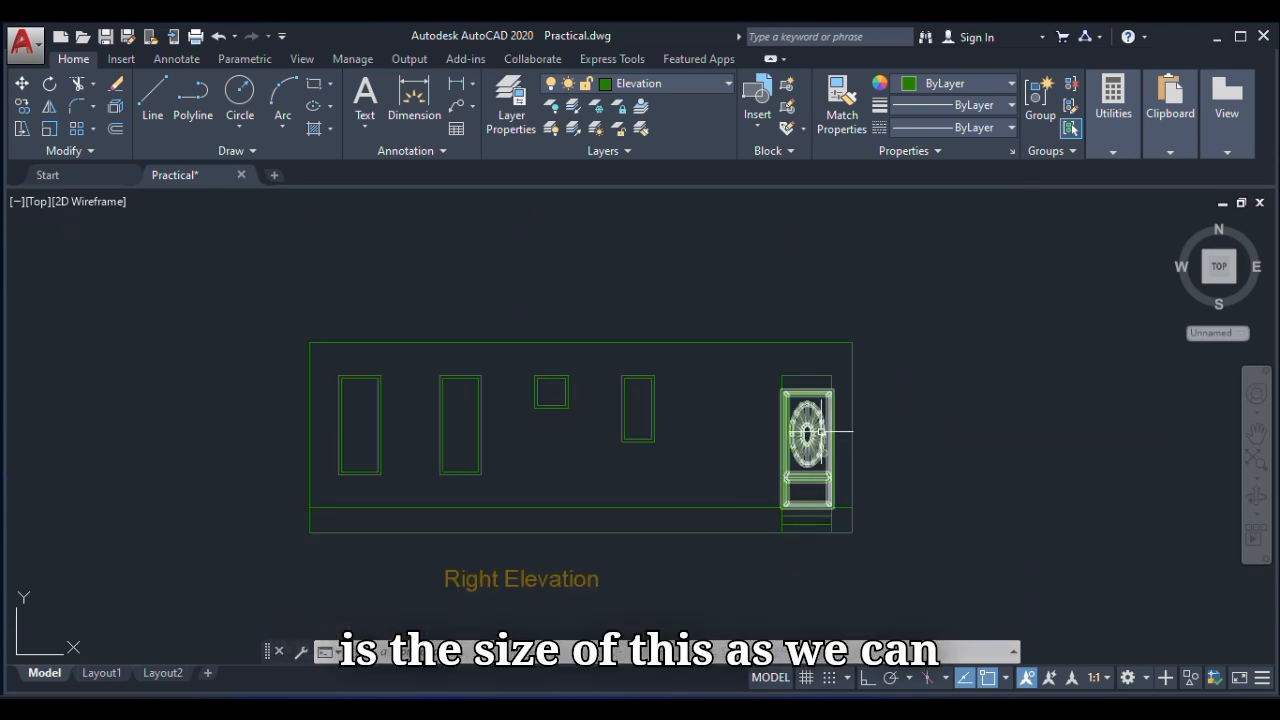
scroll(823, 423, "up", 3)
left_click(804, 371)
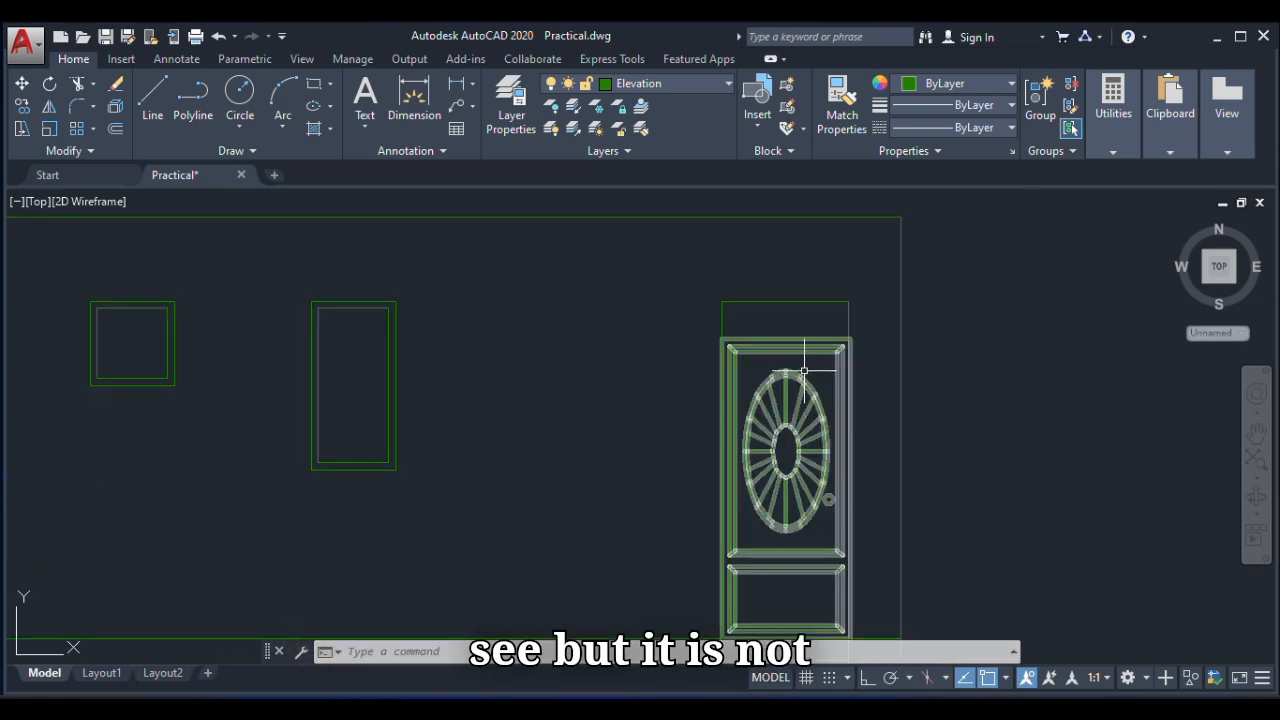
left_click(716, 349)
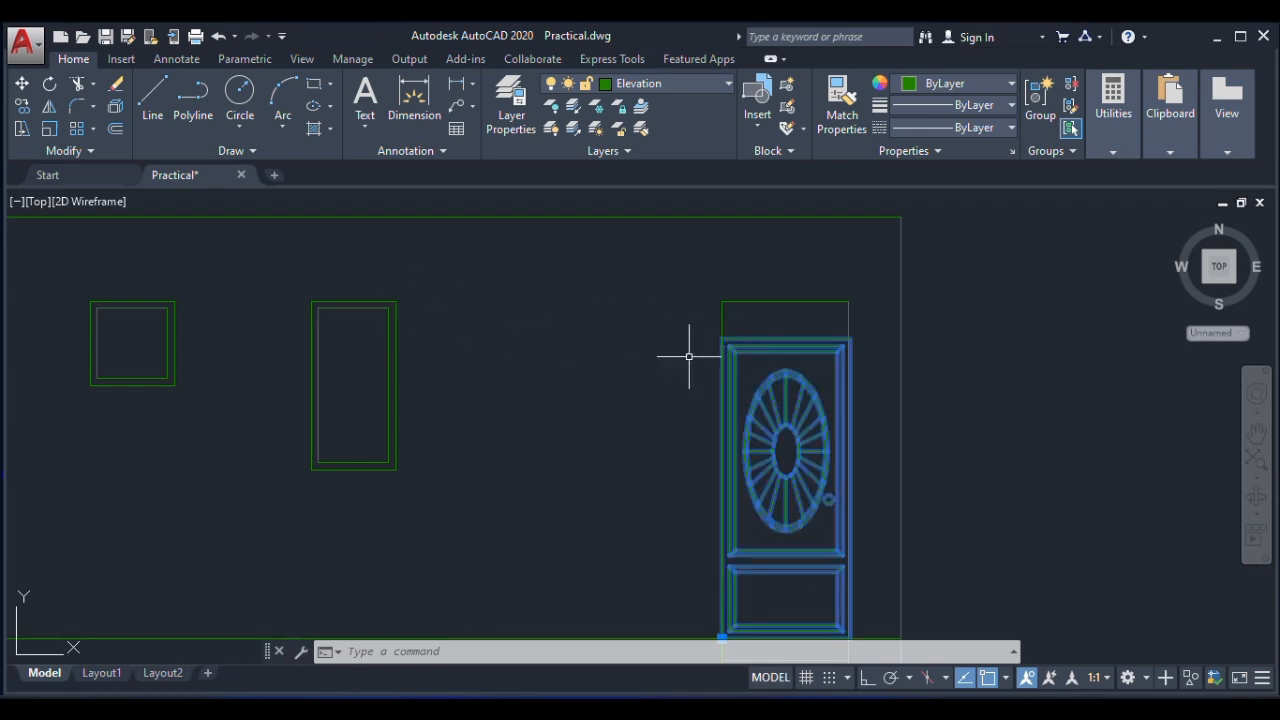
scroll(732, 372, "down", 4)
scroll(740, 372, "up", 4)
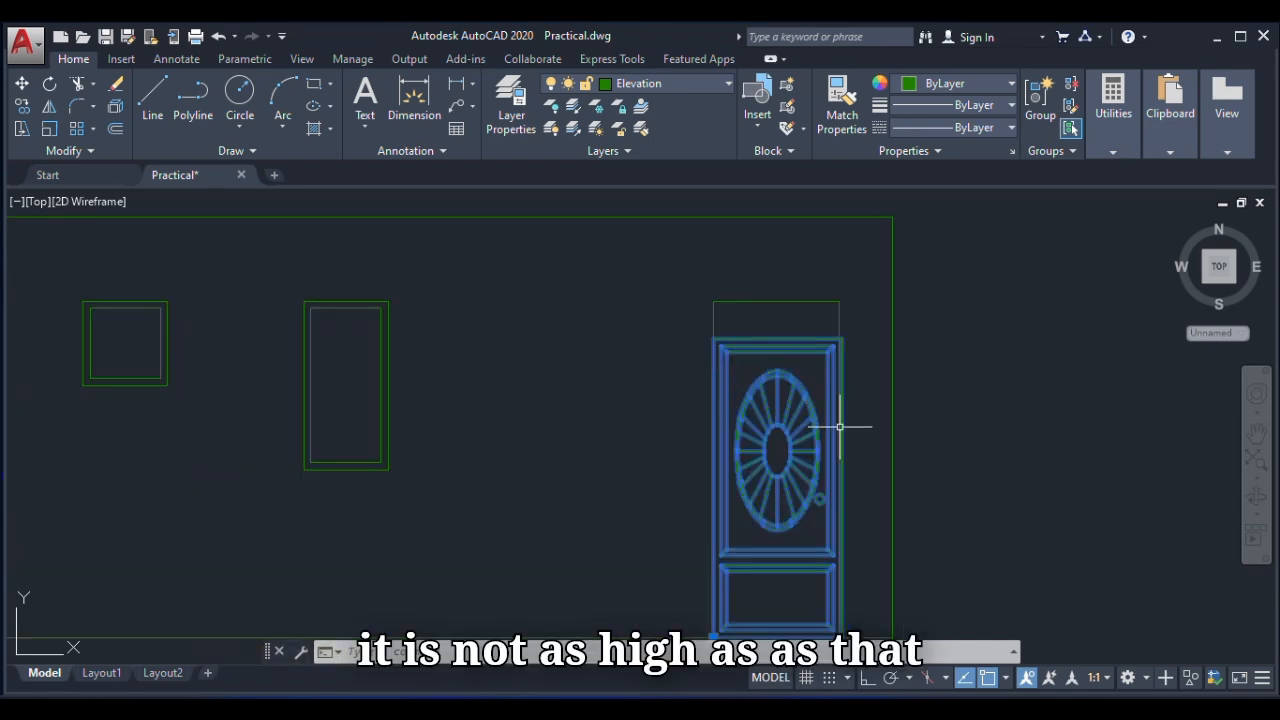
key("Escape")
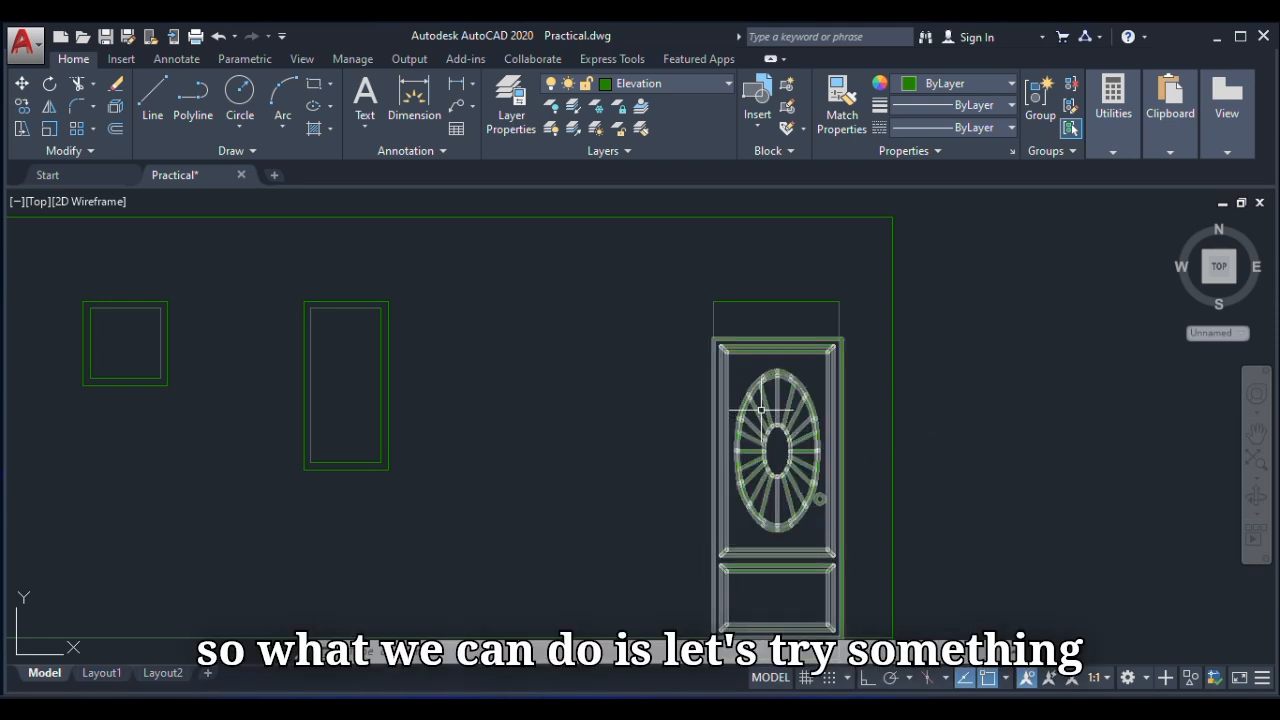
left_click(747, 351)
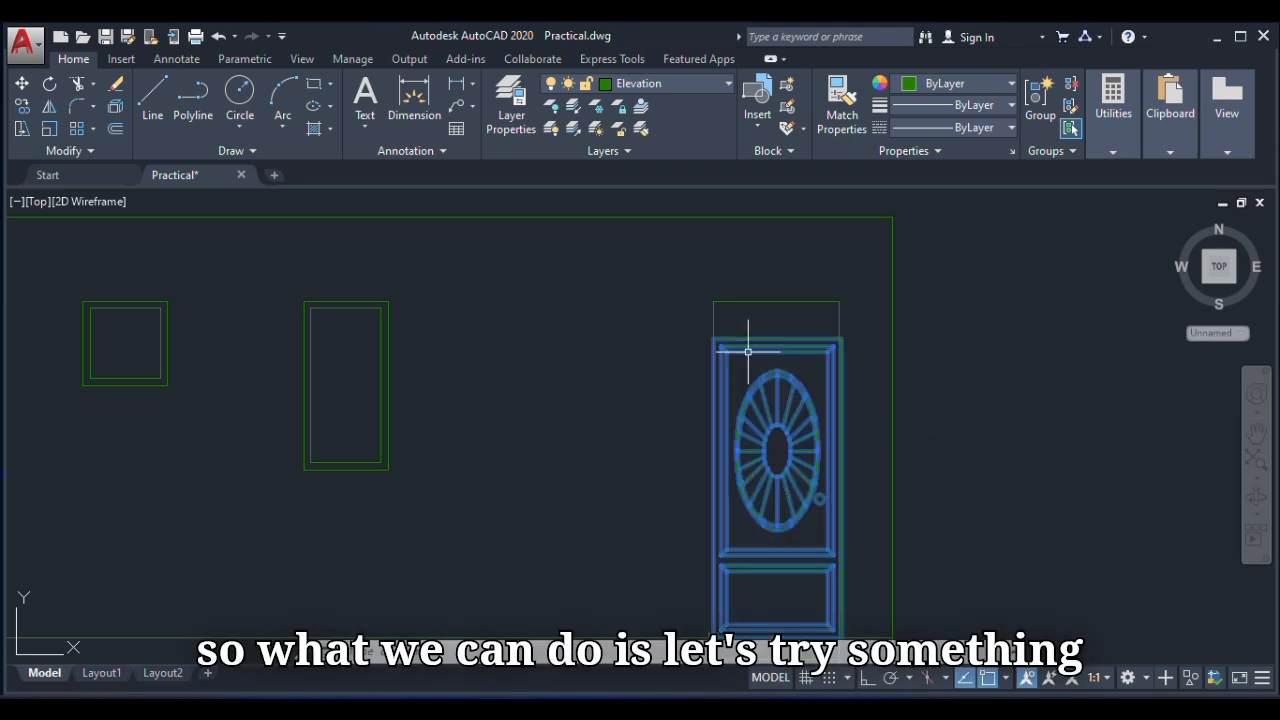
double_click(748, 352)
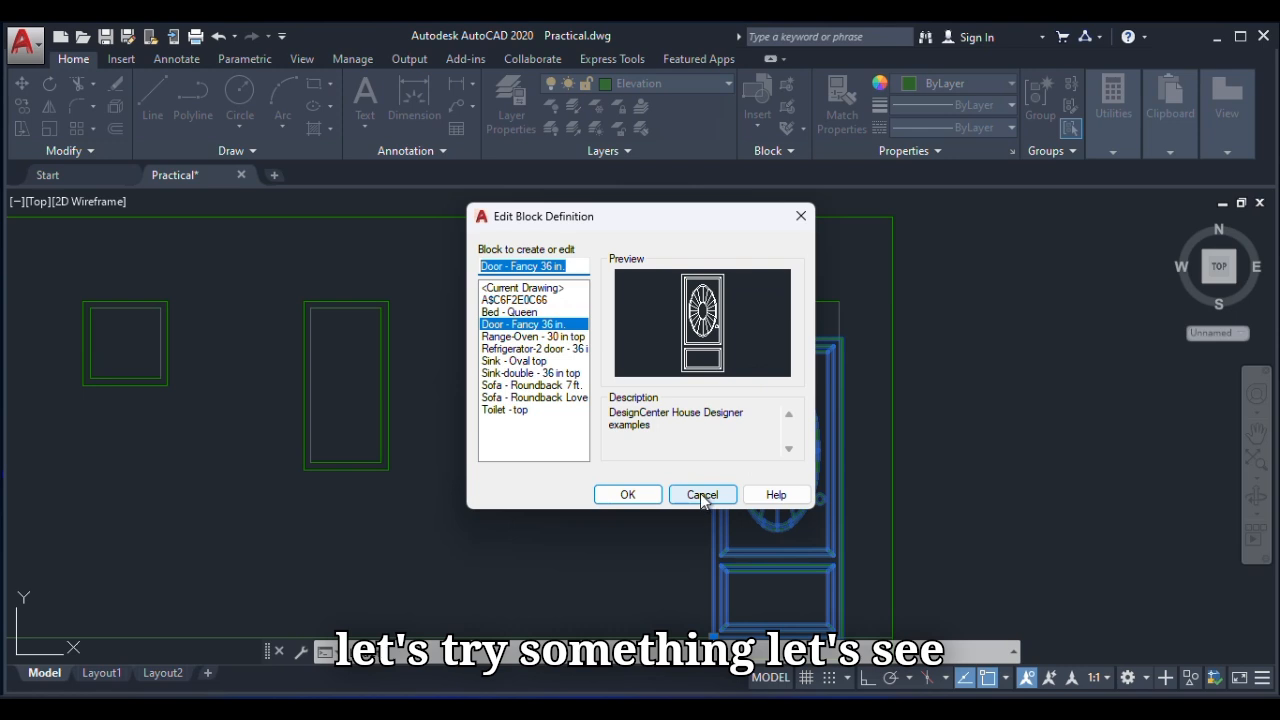
left_click(702, 495)
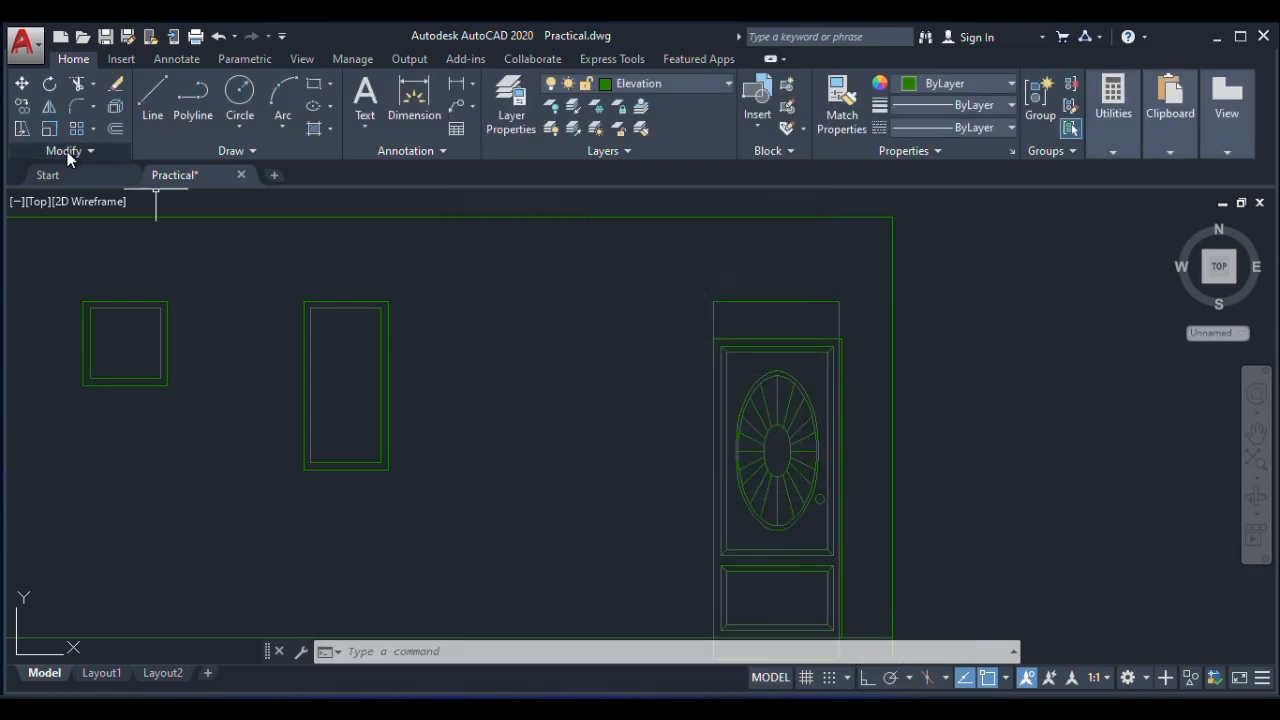
Try to stretch the upper part of the inserted fancy door block in the Right Elevation using window selections.
left_click(22, 129)
left_click(673, 332)
mouse_move(735, 372)
left_mouse_down()
mouse_move(886, 457)
mouse_move(837, 429)
left_mouse_up()
left_click(857, 330)
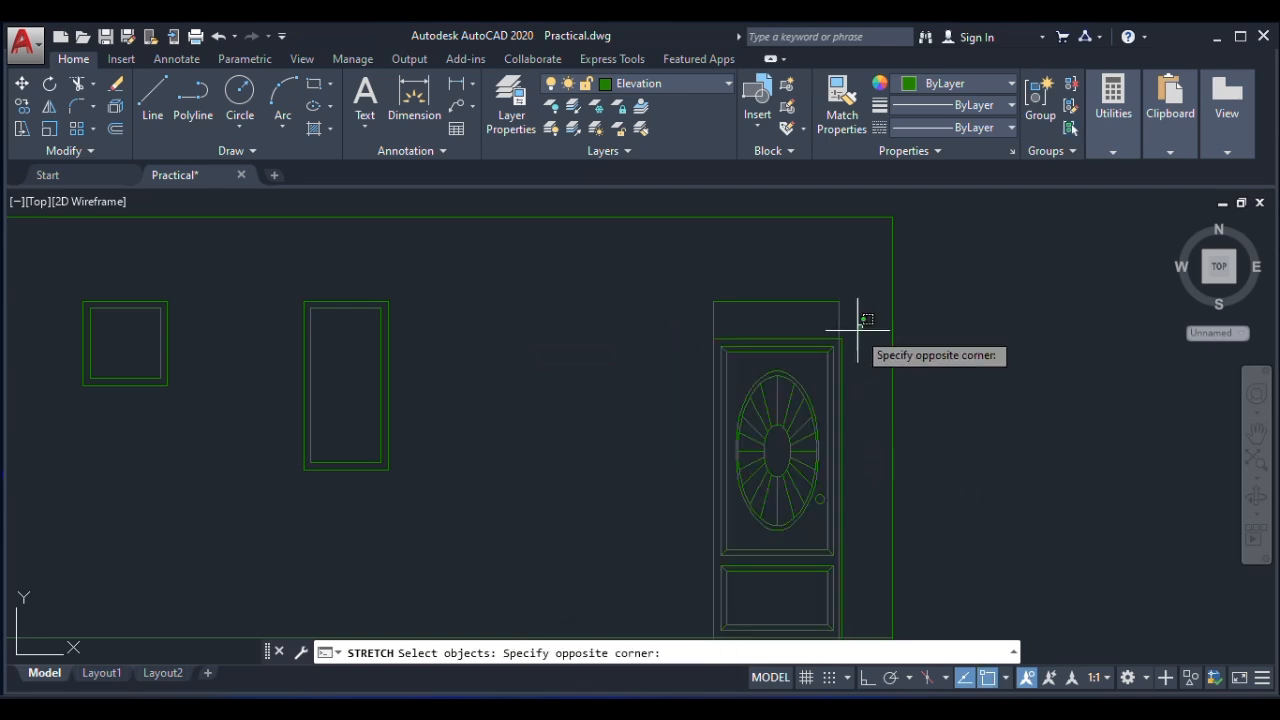
left_click(660, 430)
key("Escape")
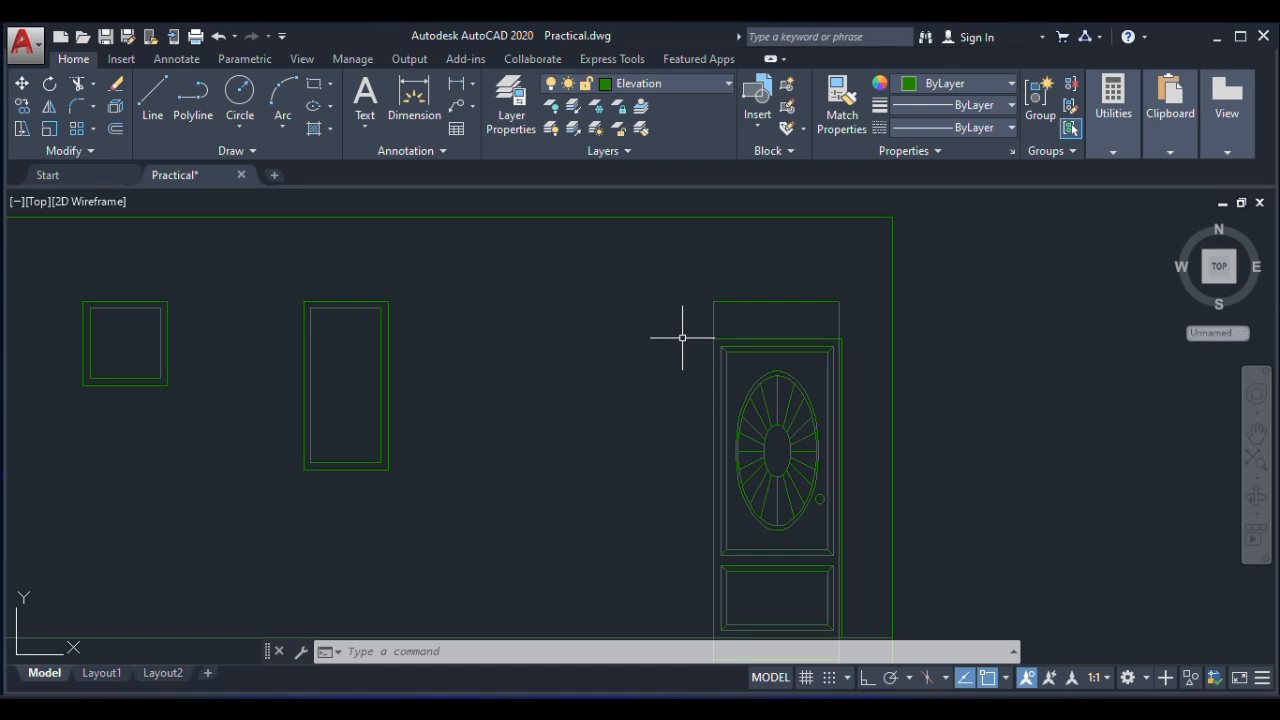
left_click(24, 129)
mouse_move(677, 325)
left_mouse_down()
mouse_move(783, 426)
mouse_move(862, 445)
left_mouse_up()
left_click(688, 330)
left_click(874, 455)
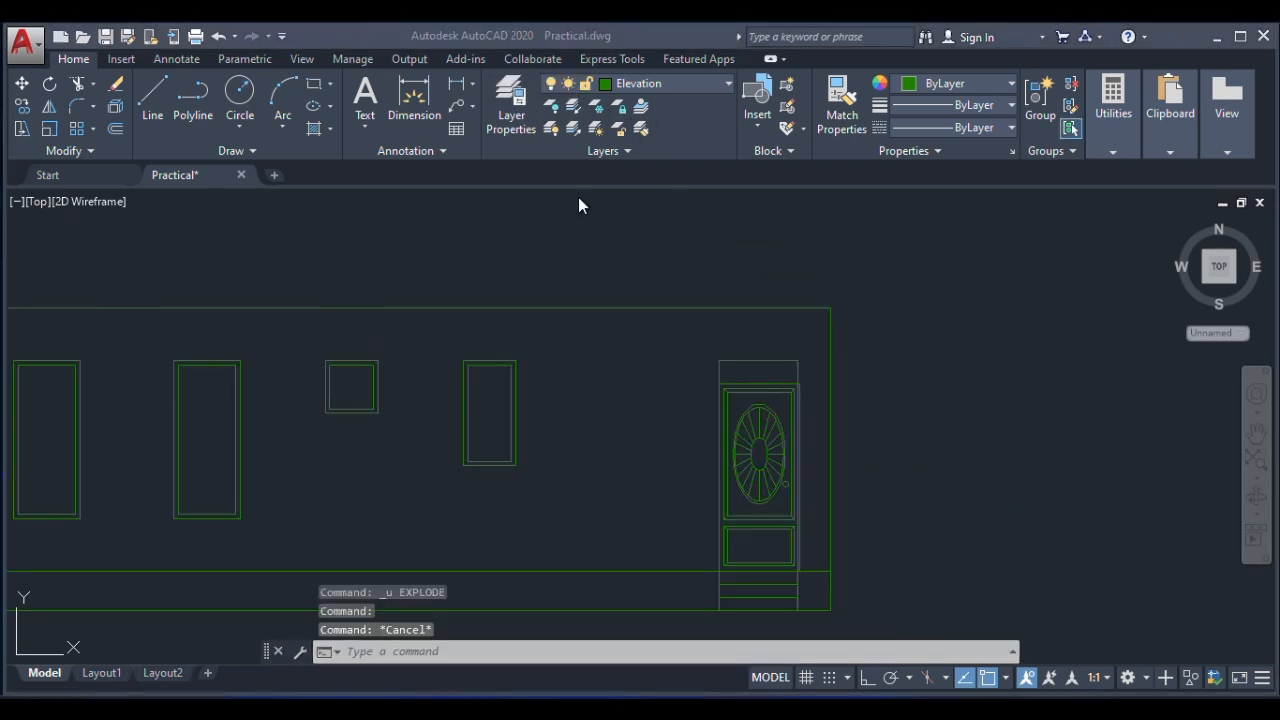
Explode the fancy door block in the Right Elevation.
scroll(743, 390, "up", 4)
scroll(755, 388, "down", 2)
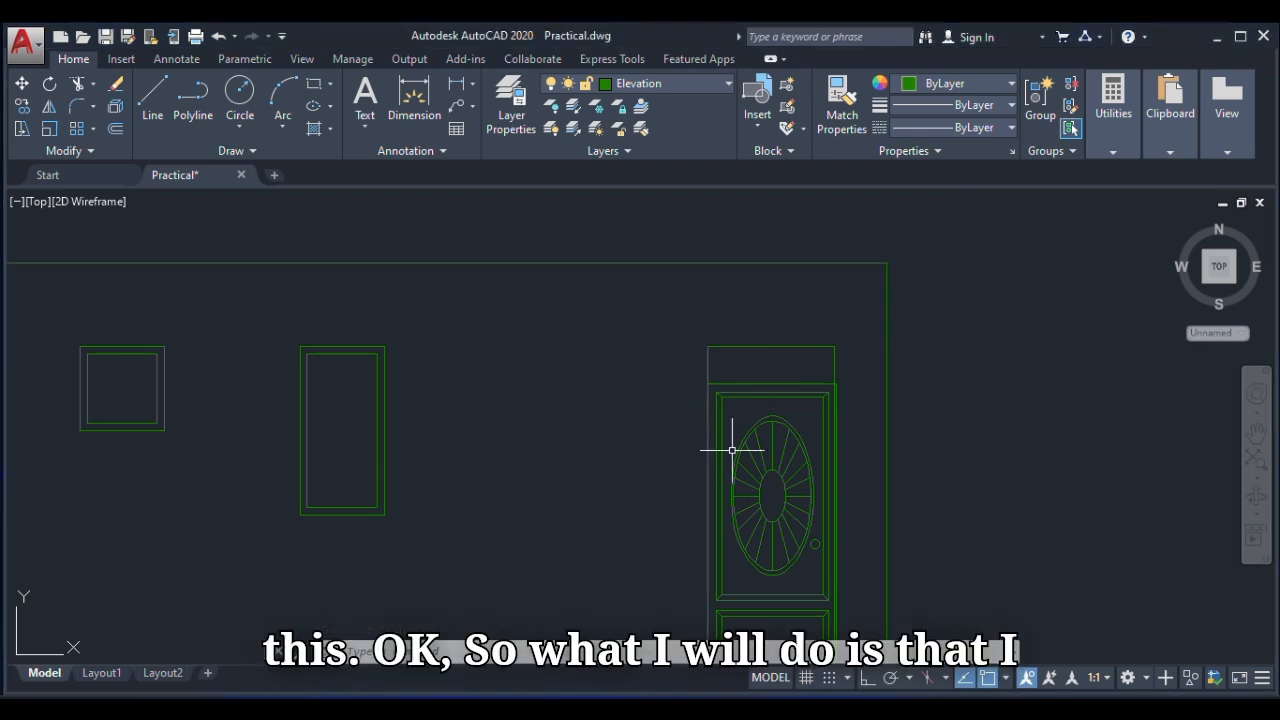
left_click(778, 396)
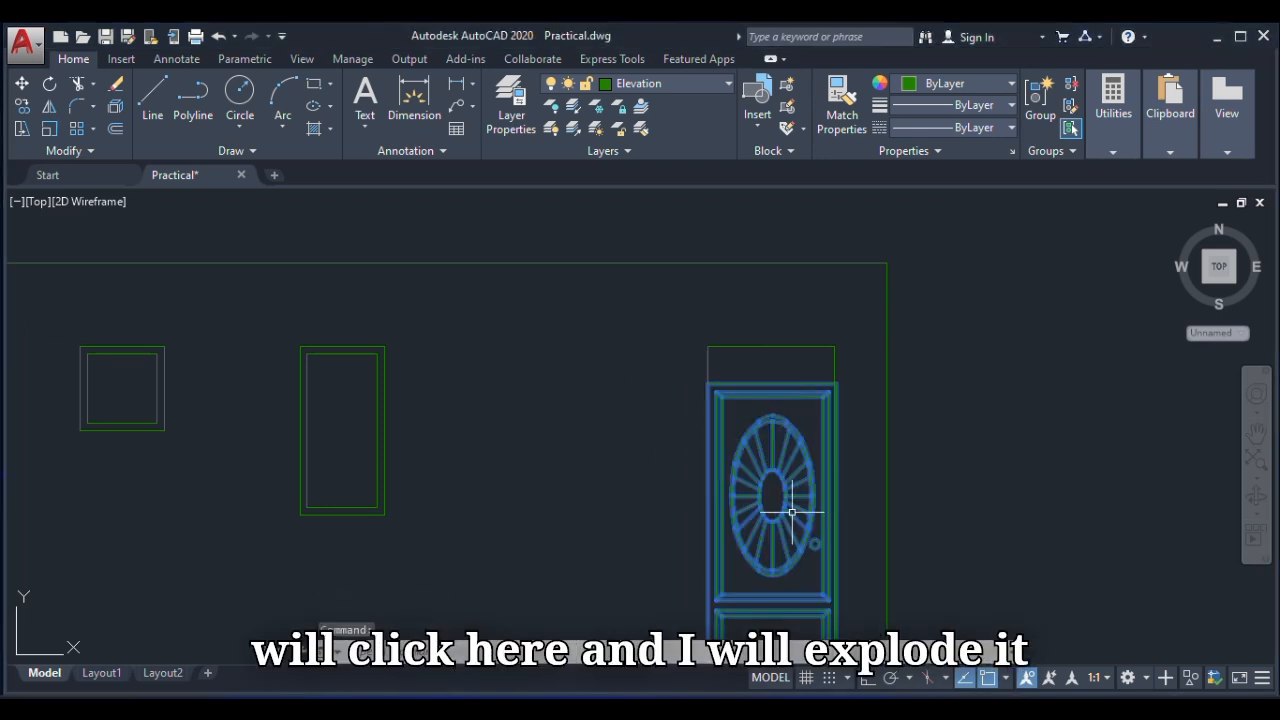
type("explo")
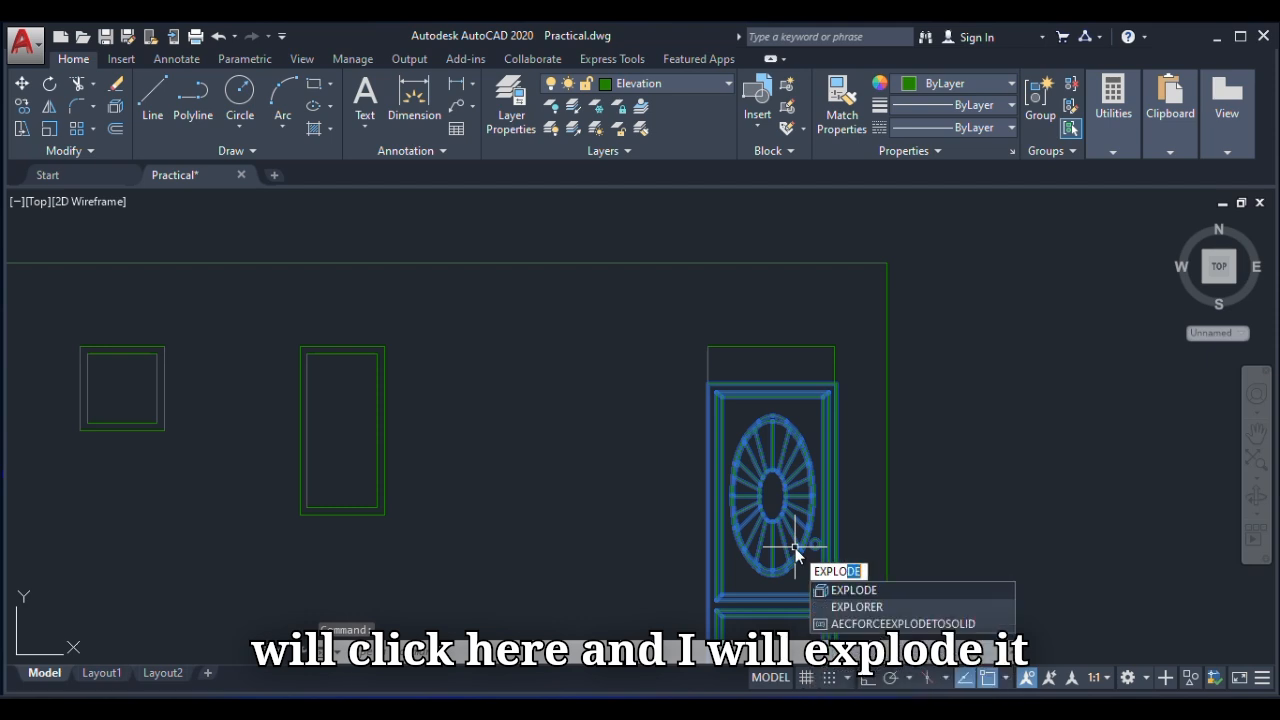
left_click(852, 595)
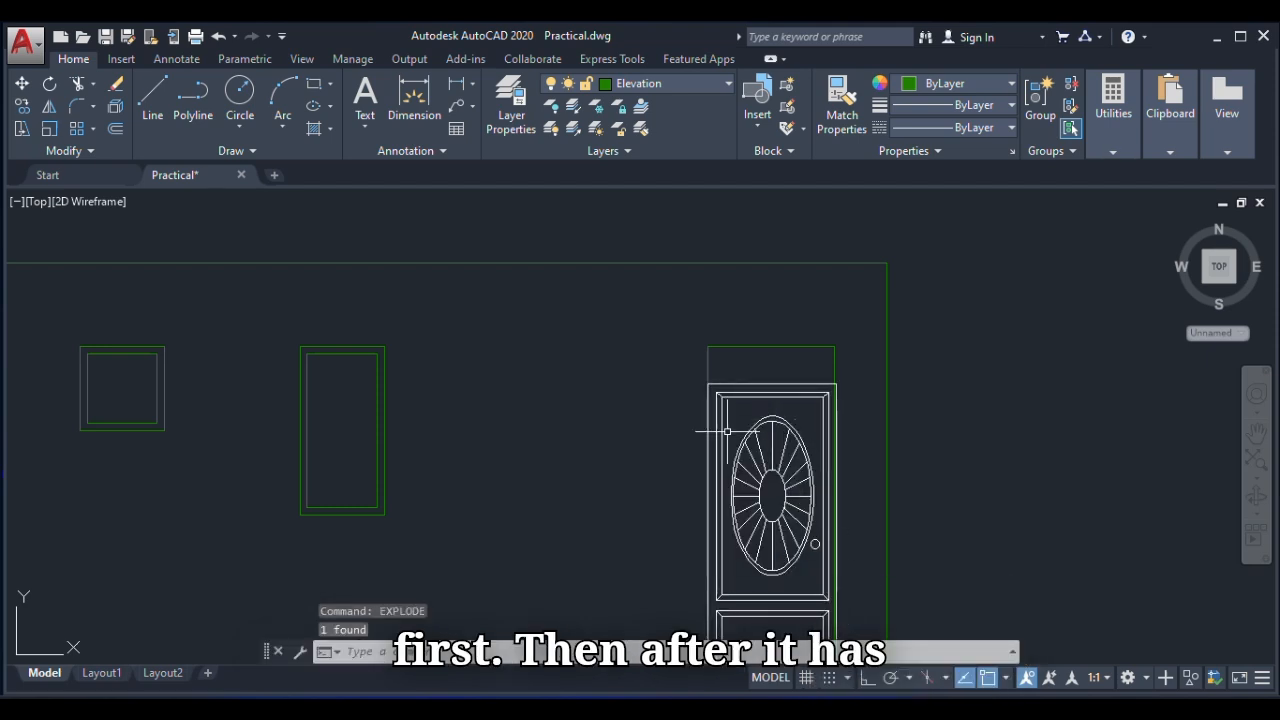
Stretch the exploded door's upper frame and panel lines up to the door outline's top edge with Ortho on, excluding the outline's side lines.
scroll(877, 393, "up", 2)
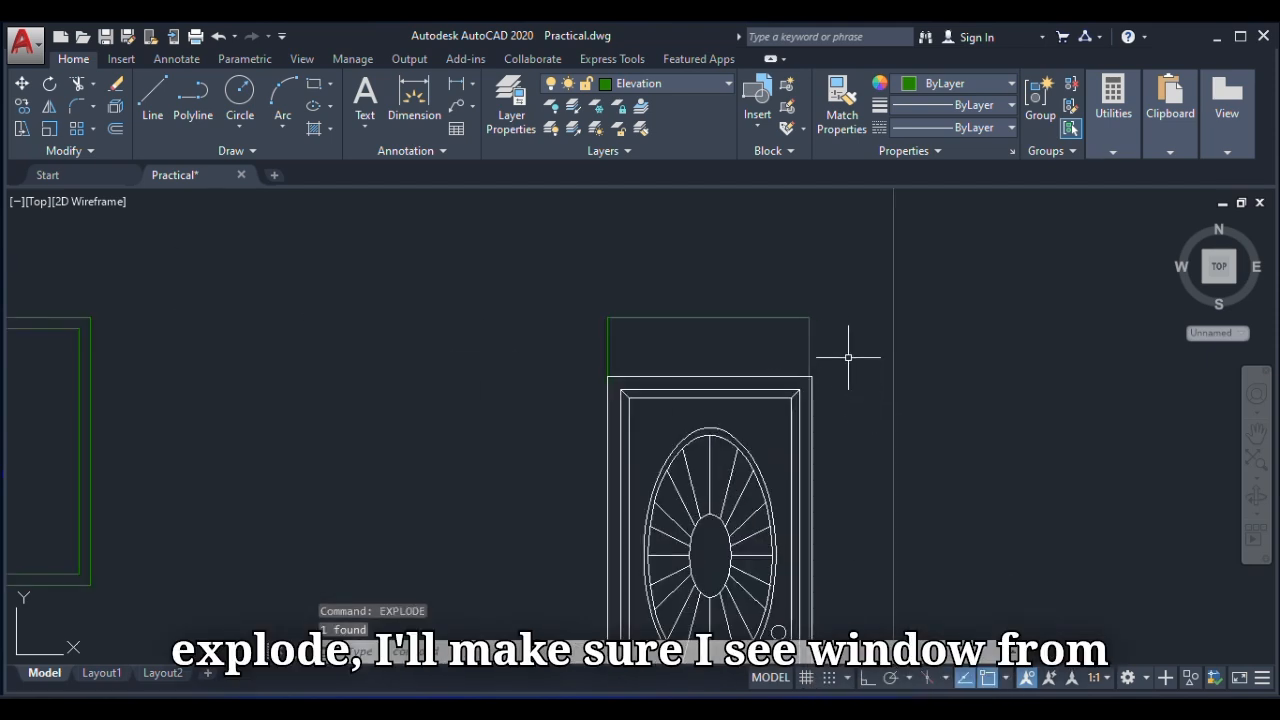
left_click(846, 360)
left_click(577, 423)
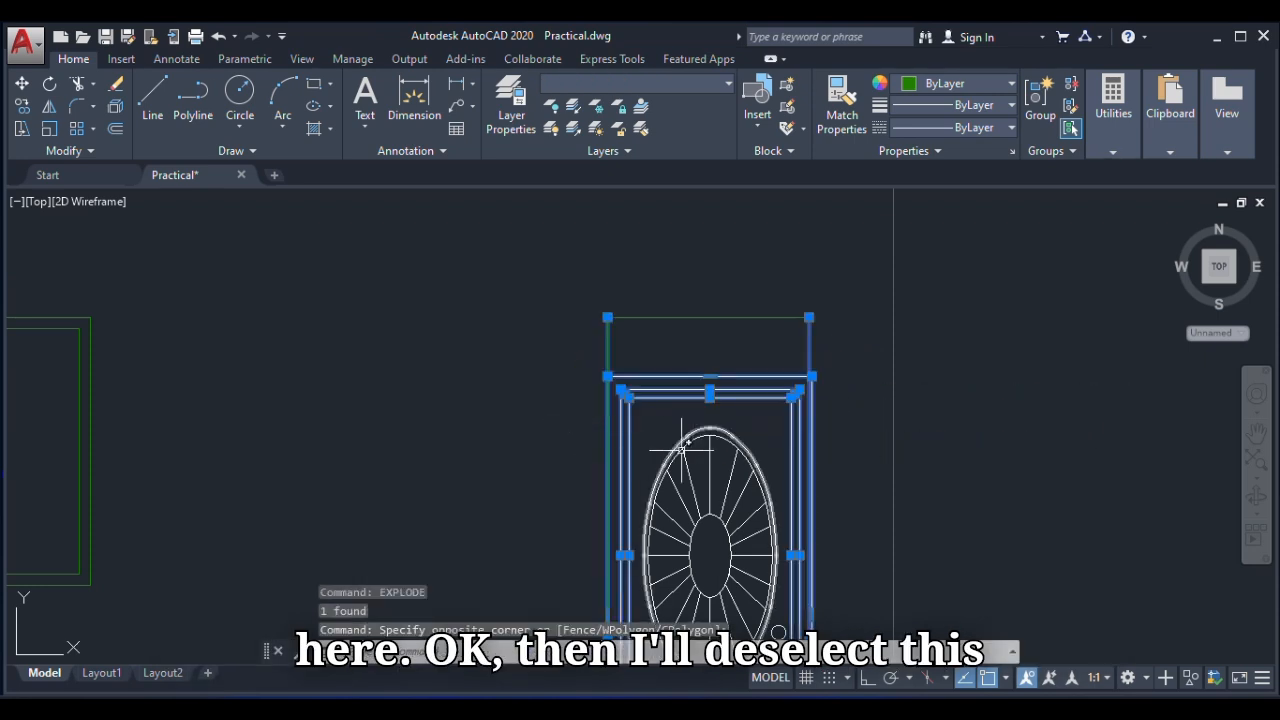
left_click(608, 341, "shift")
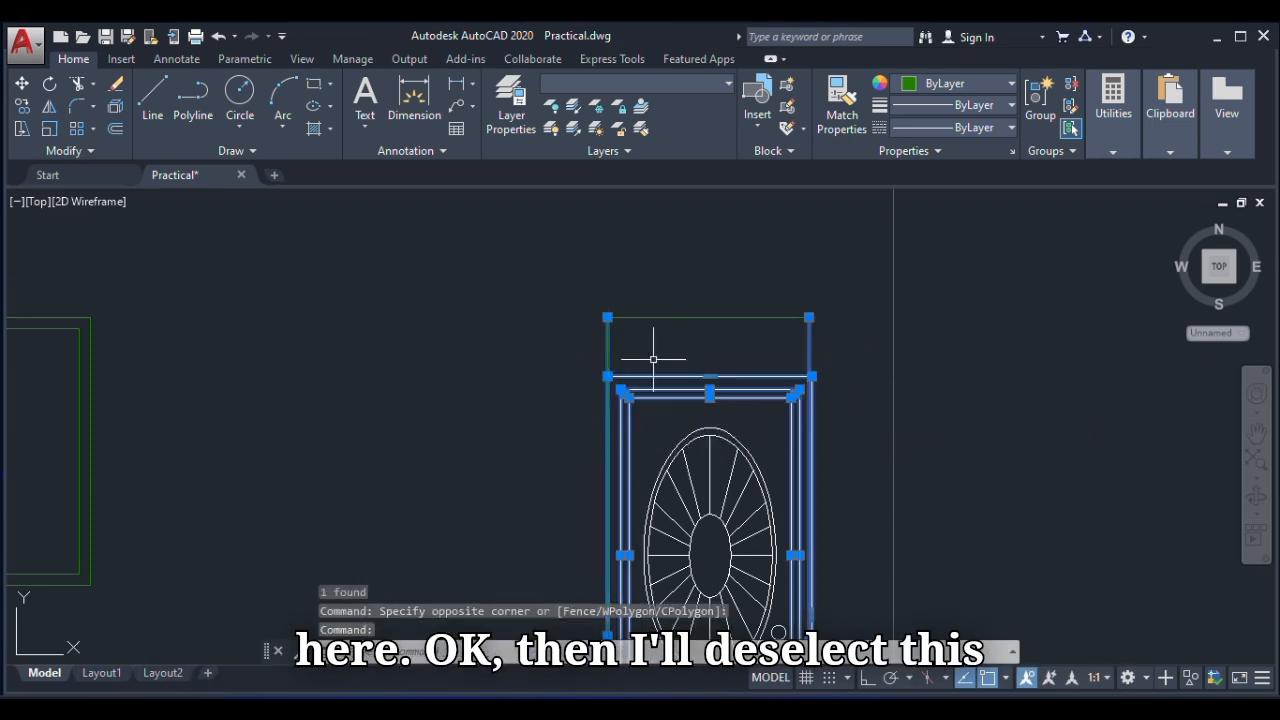
left_click(609, 346, "shift")
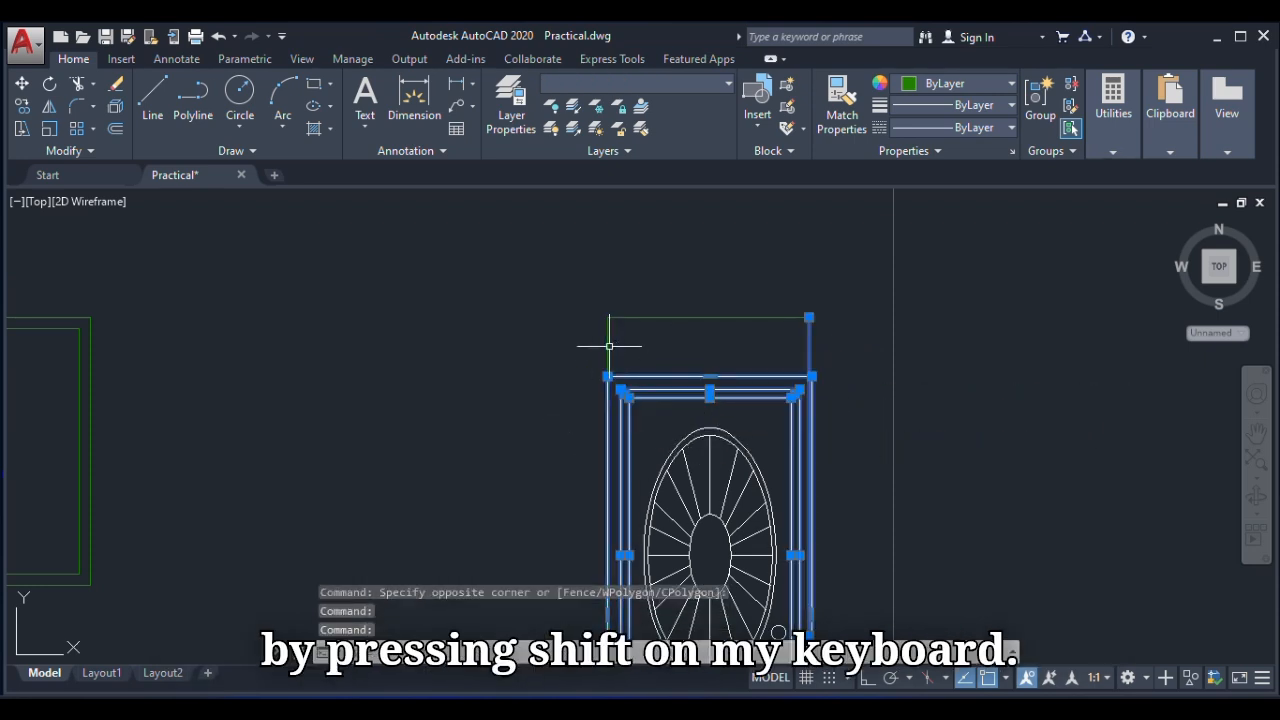
left_click(807, 330, "shift")
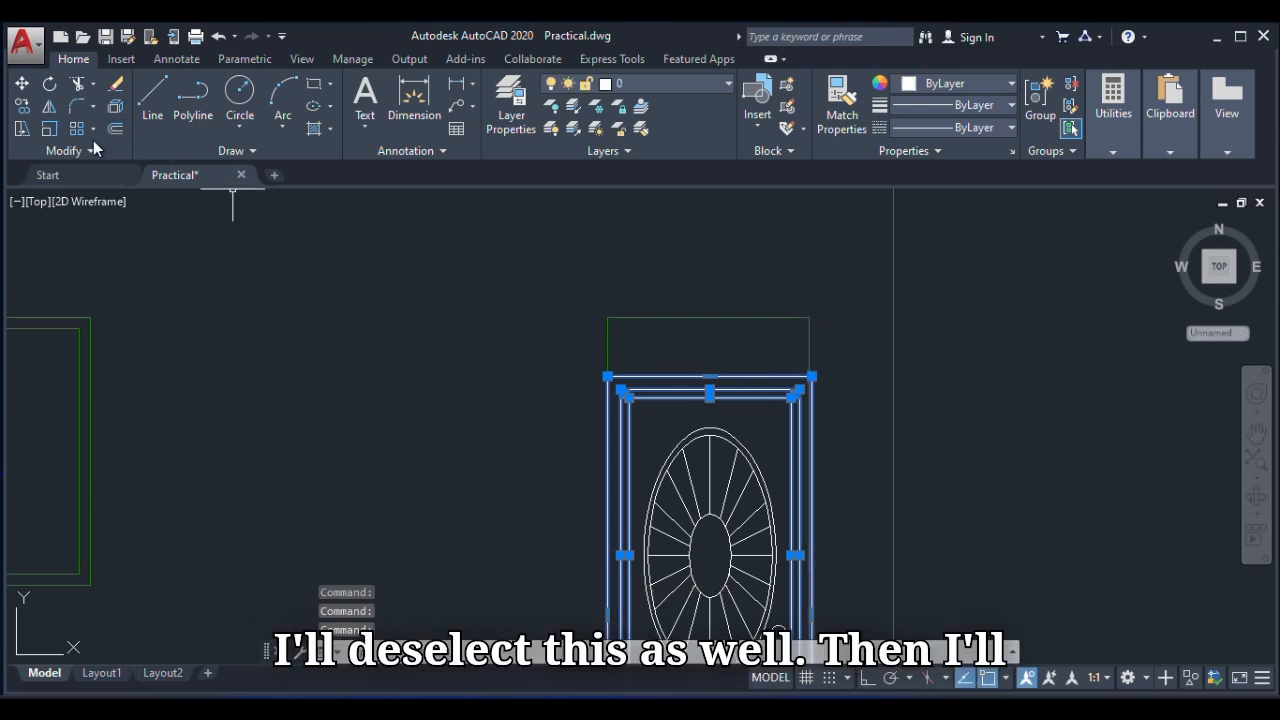
left_click(21, 131)
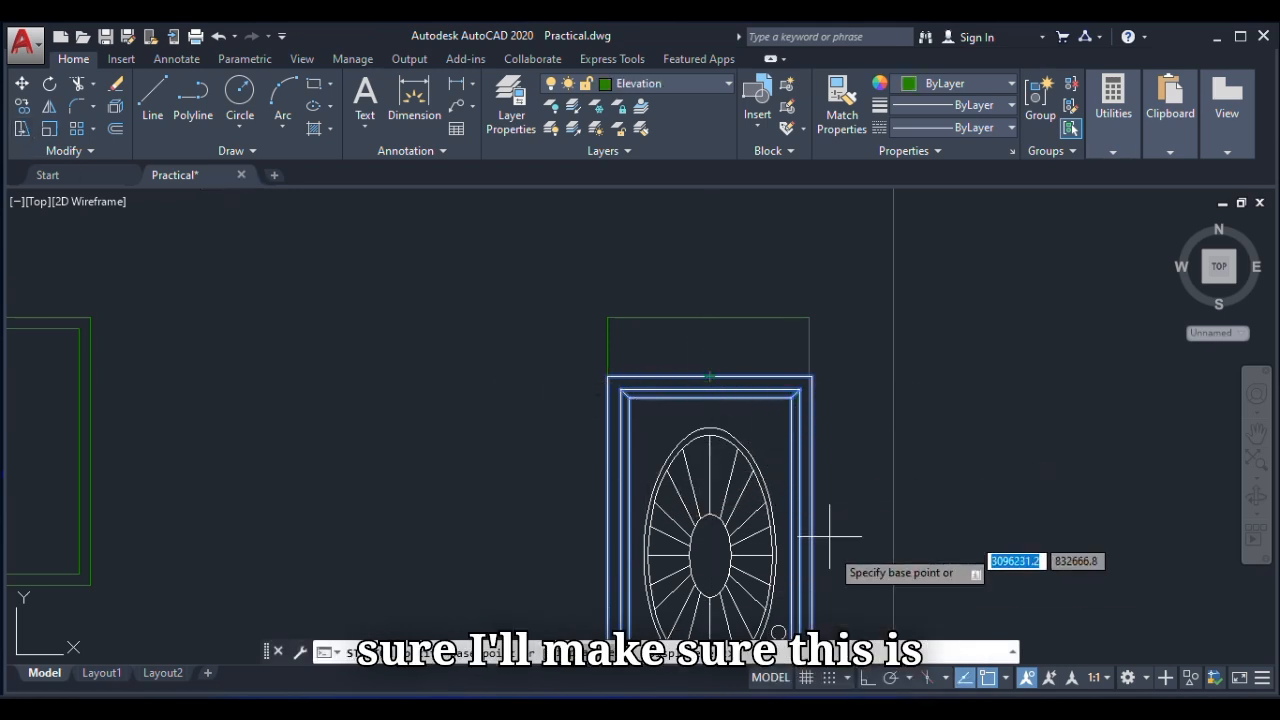
left_click(866, 679)
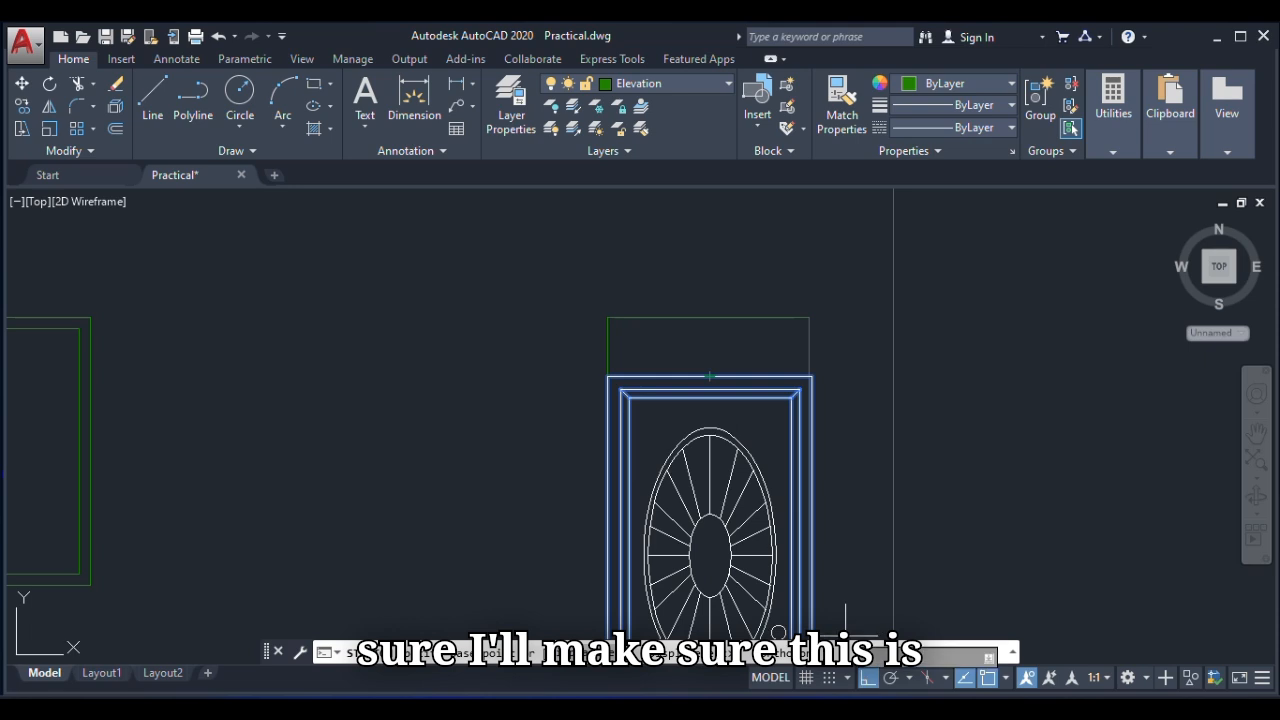
left_click(710, 378)
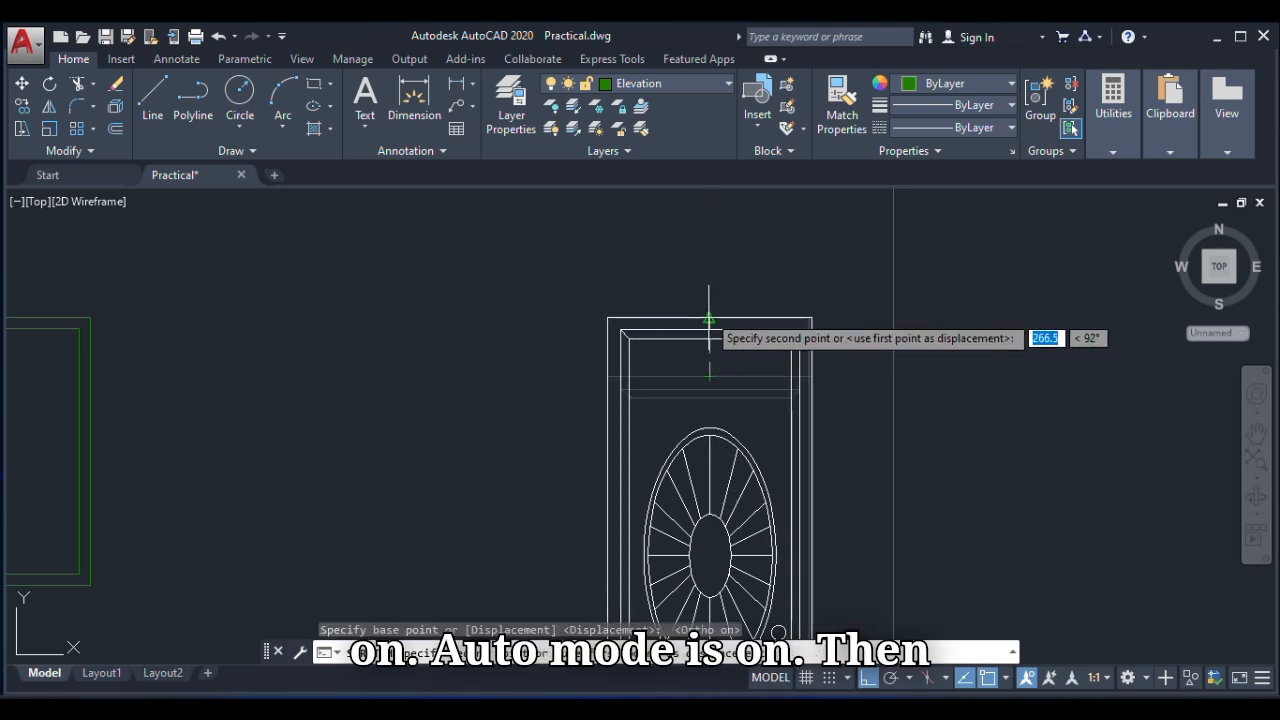
left_click(708, 320)
scroll(694, 468, "down", 4)
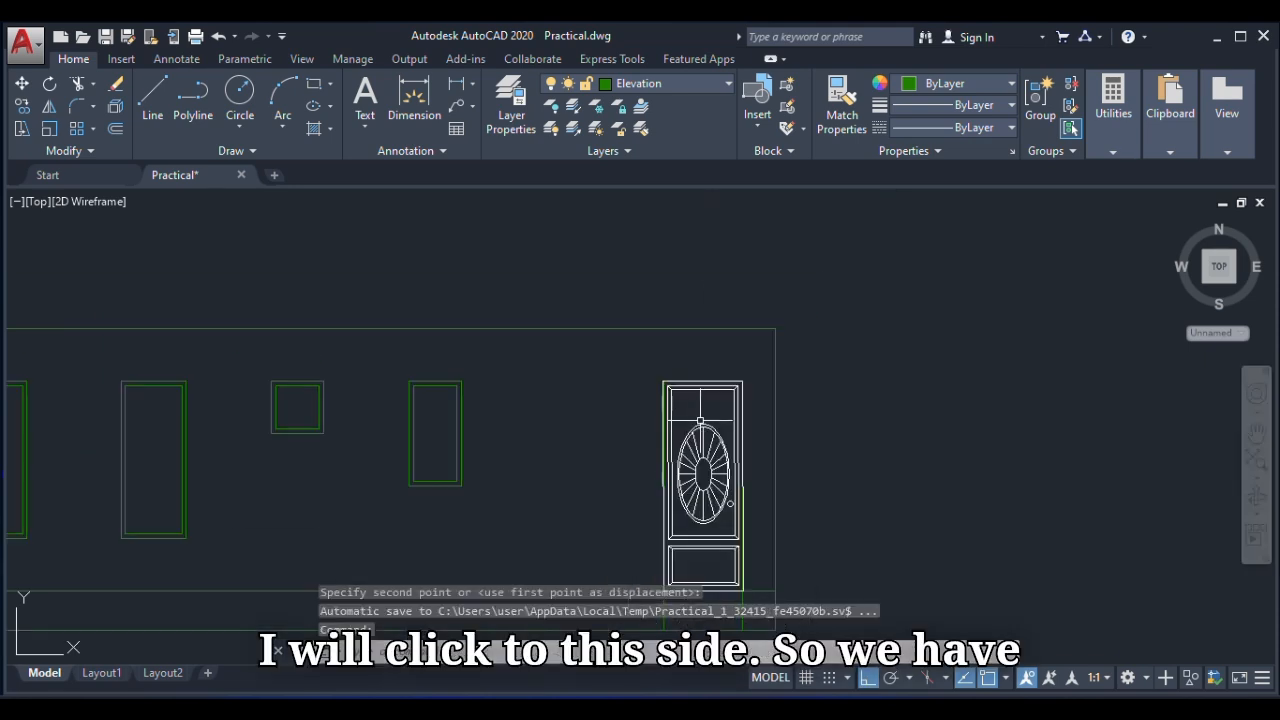
Stretch the right edge of the door's outer frame onto the right side of the door outline.
scroll(681, 468, "up", 8)
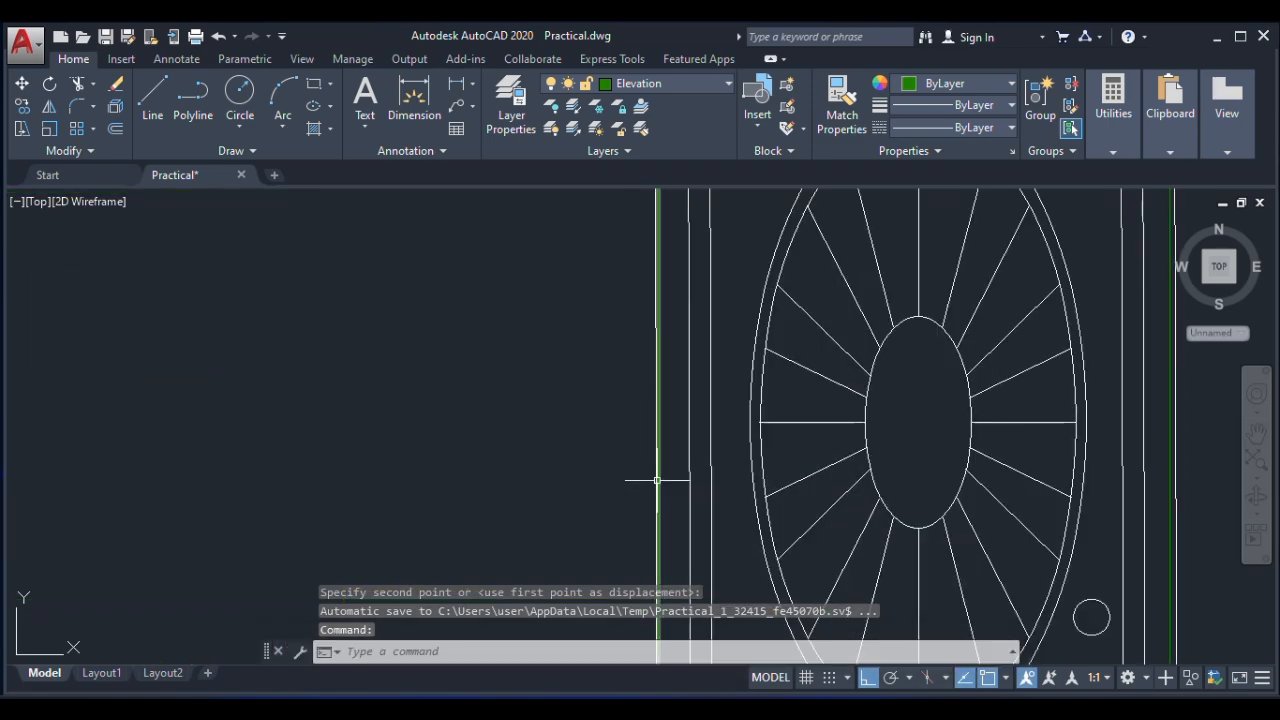
scroll(657, 475, "down", 8)
scroll(730, 525, "up", 2)
scroll(691, 523, "up", 2)
scroll(692, 522, "down", 2)
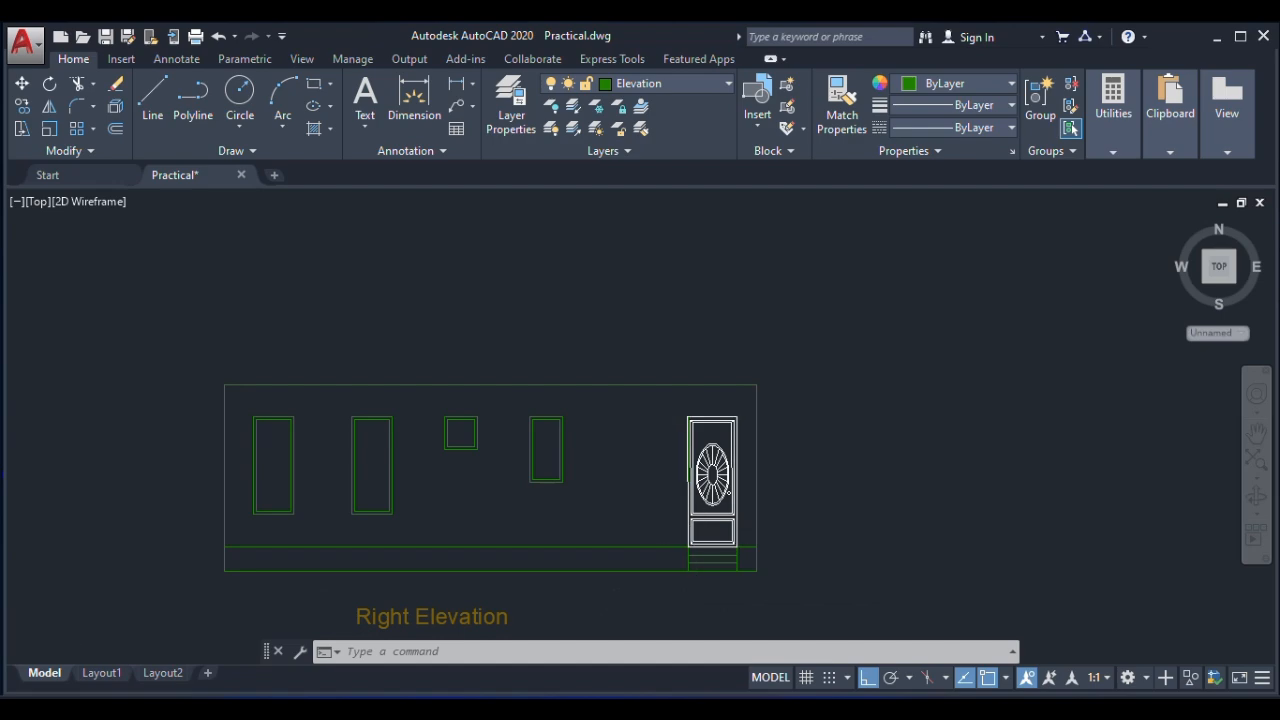
scroll(746, 511, "up", 6)
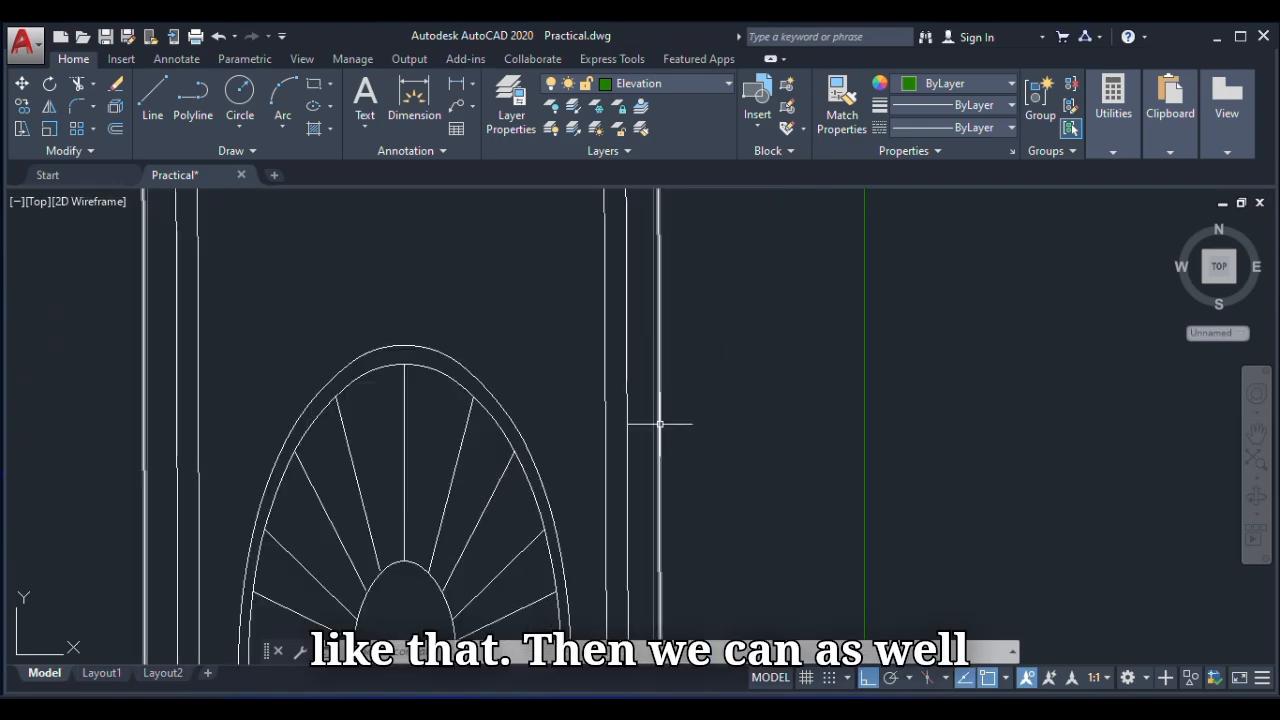
left_click(661, 424)
scroll(665, 432, "down", 6)
scroll(680, 493, "up", 4)
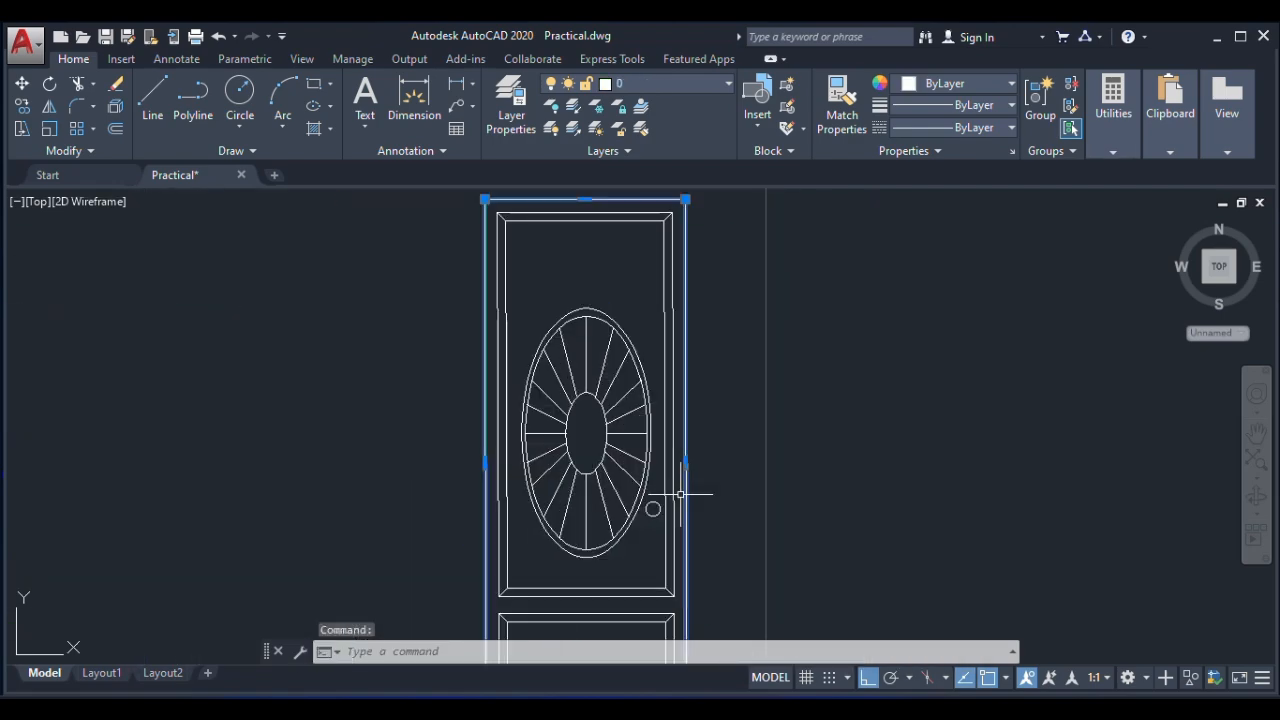
scroll(668, 462, "up", 6)
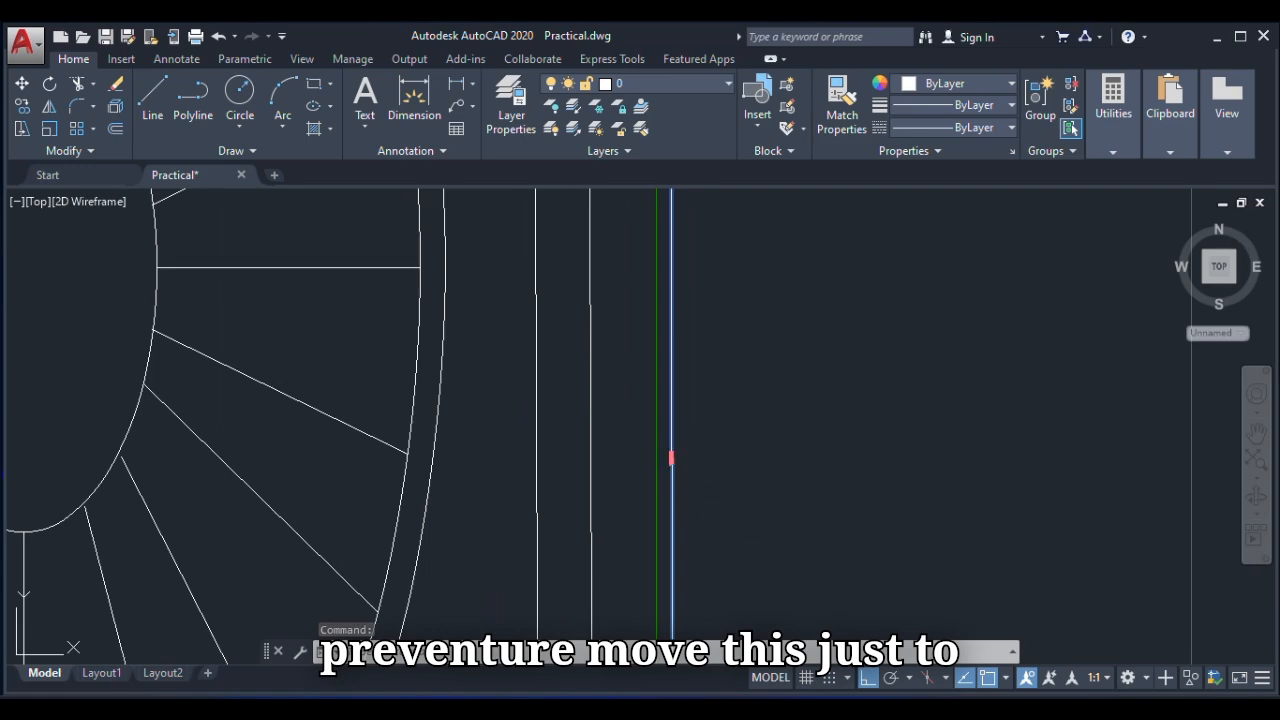
left_click(676, 458)
scroll(697, 489, "down", 4)
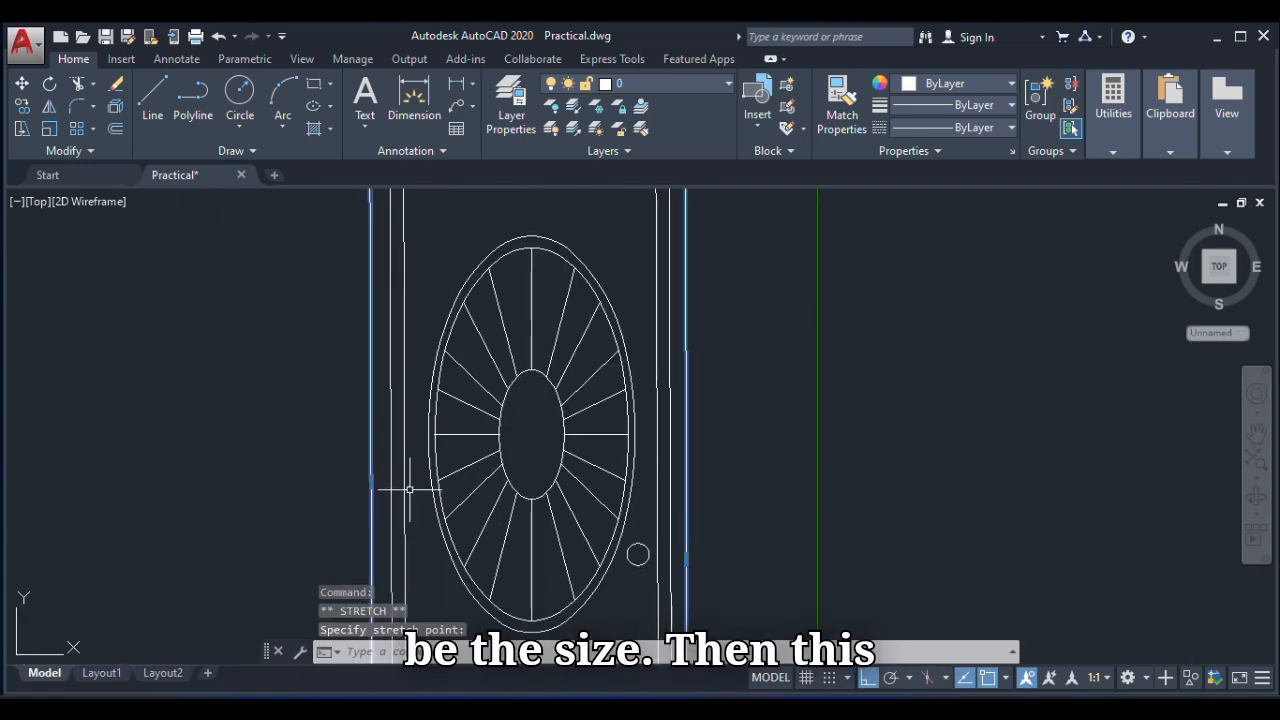
Stretch the left edge of the door's outer frame onto the left side of the door outline.
scroll(400, 489, "up", 5)
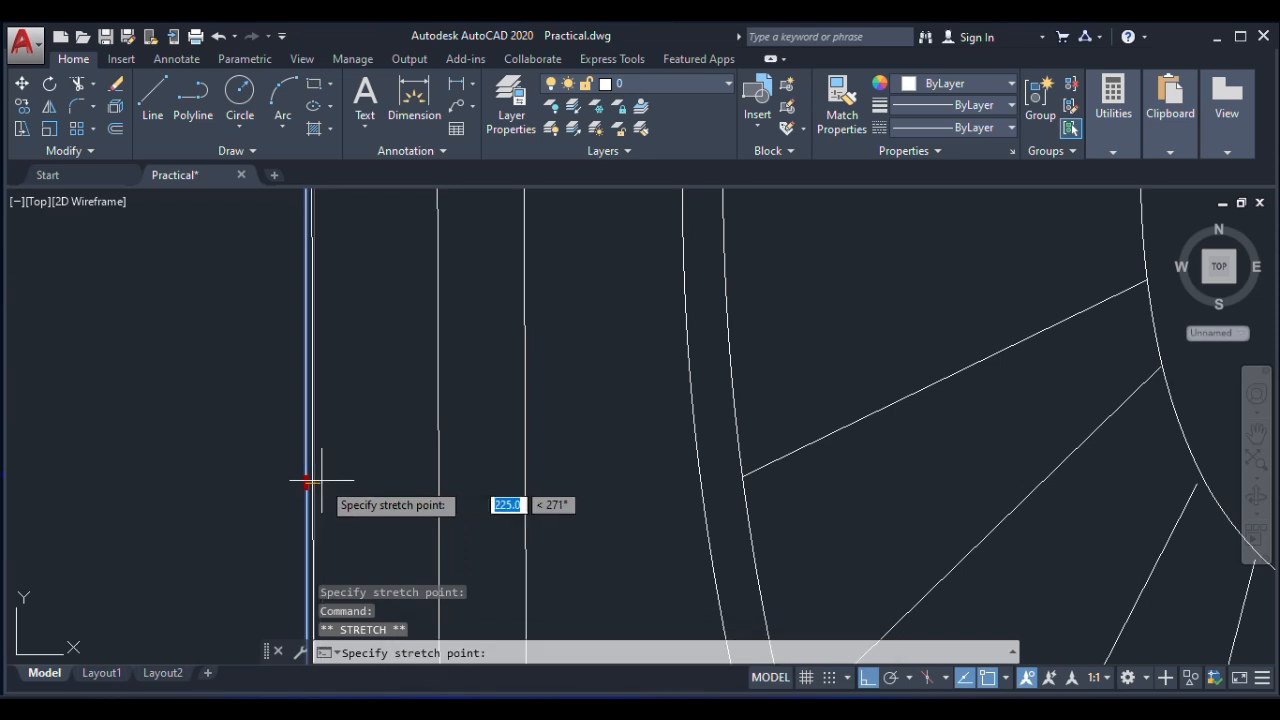
scroll(312, 488, "up", 5)
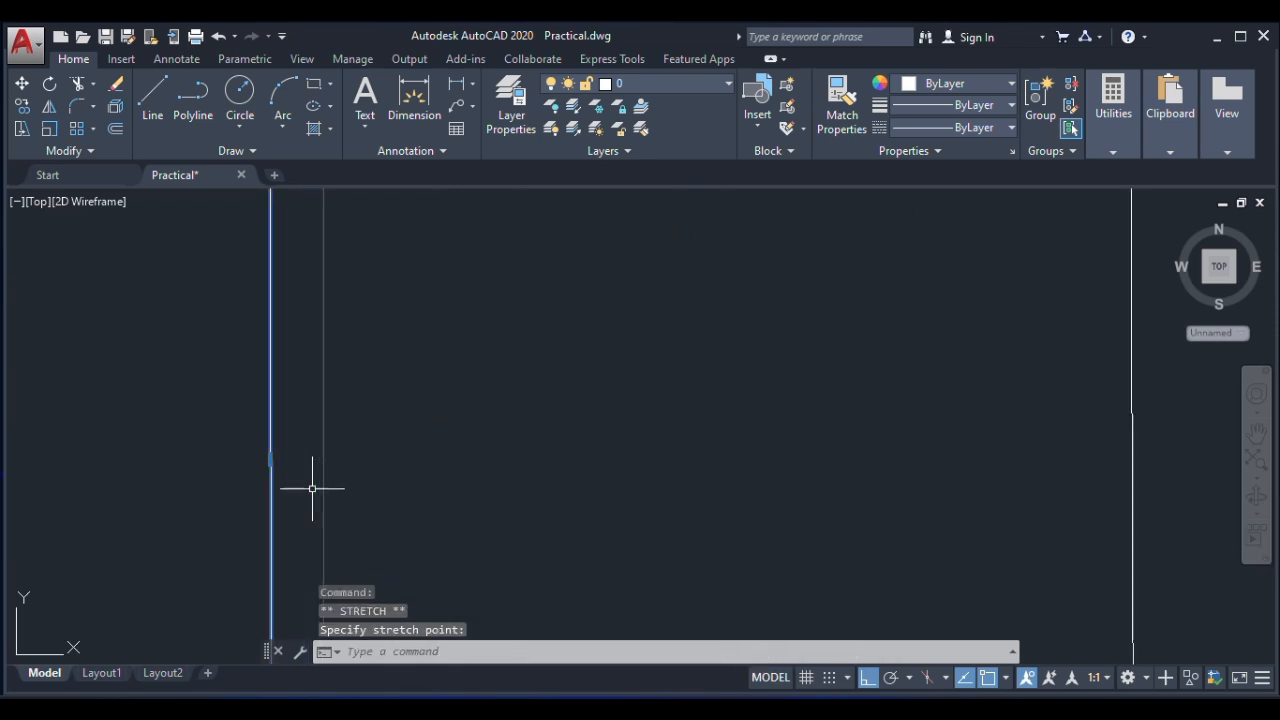
left_click(270, 459)
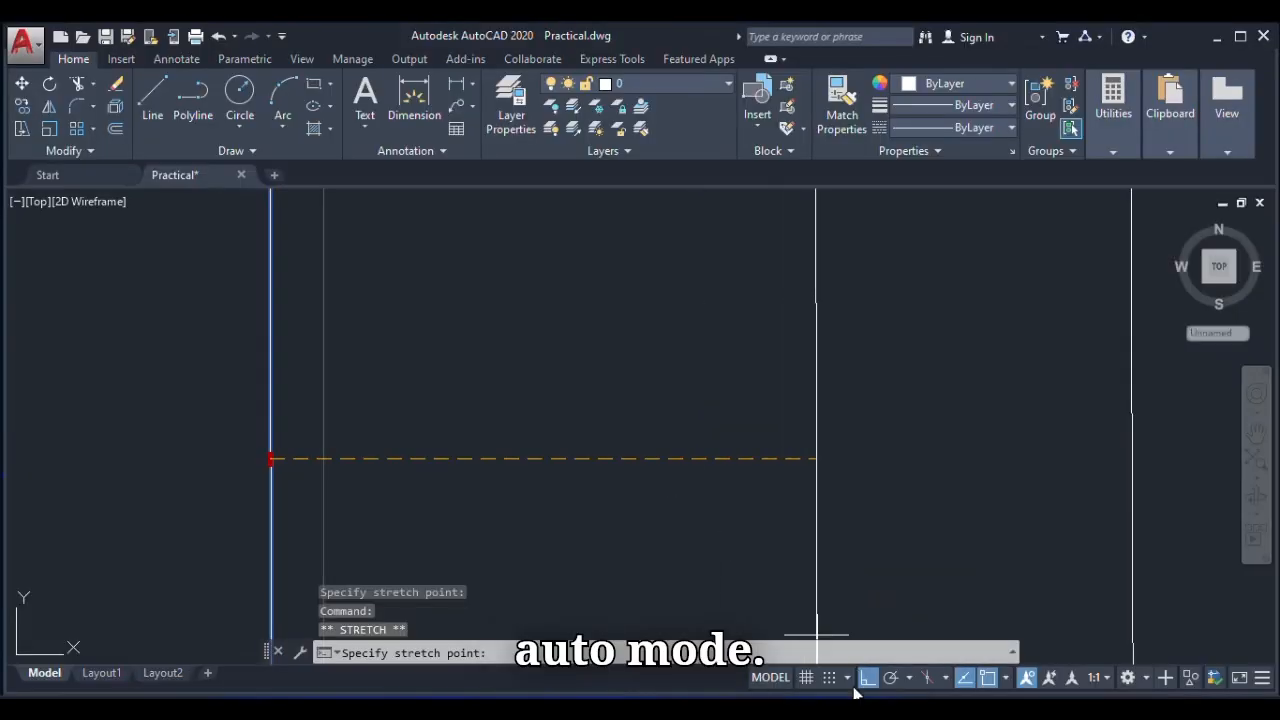
left_click(867, 678)
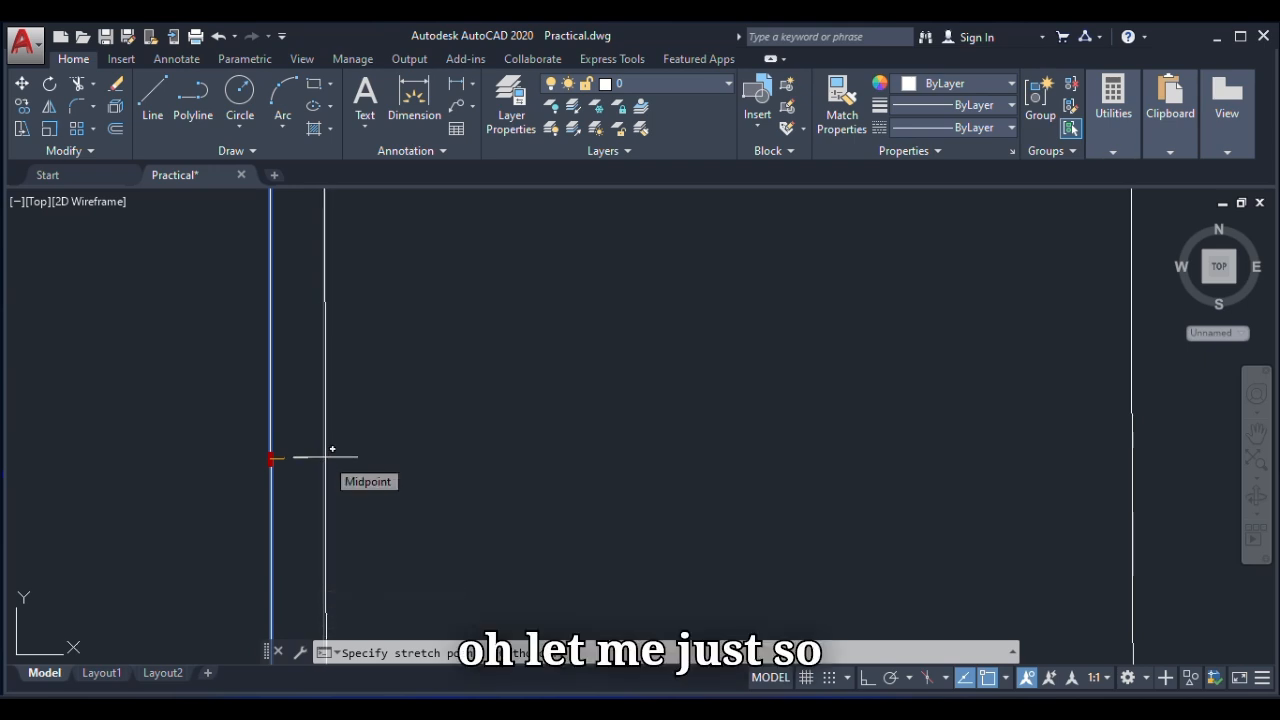
scroll(332, 452, "down", 4)
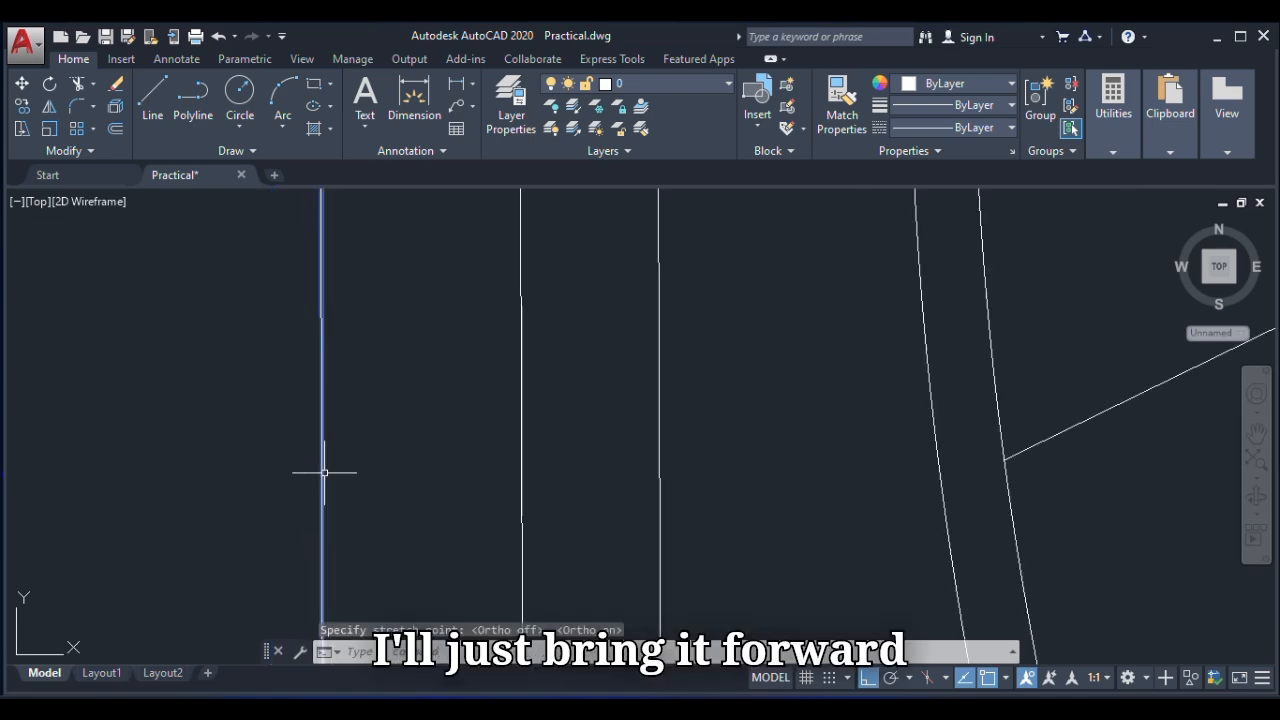
Stretch the top edge of the door's outer frame up to the door outline's top edge and clear the selection.
scroll(337, 464, "down", 6)
scroll(405, 430, "up", 3)
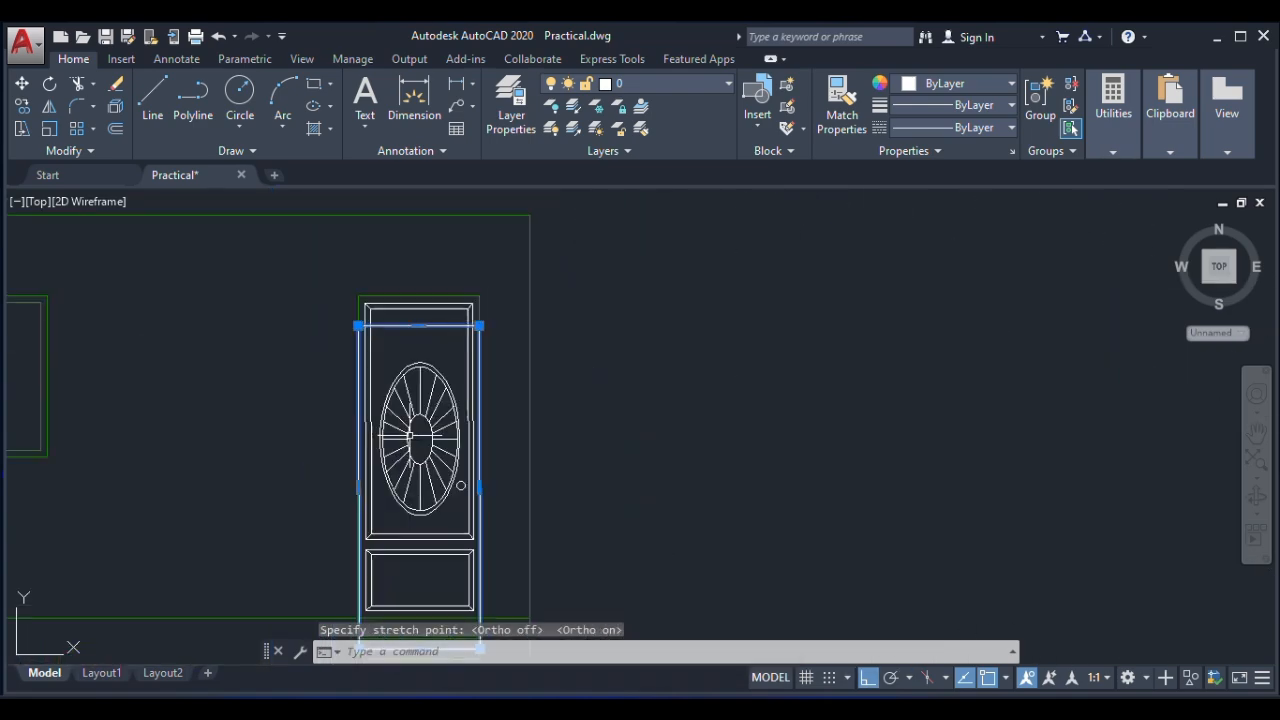
scroll(407, 328, "up", 4)
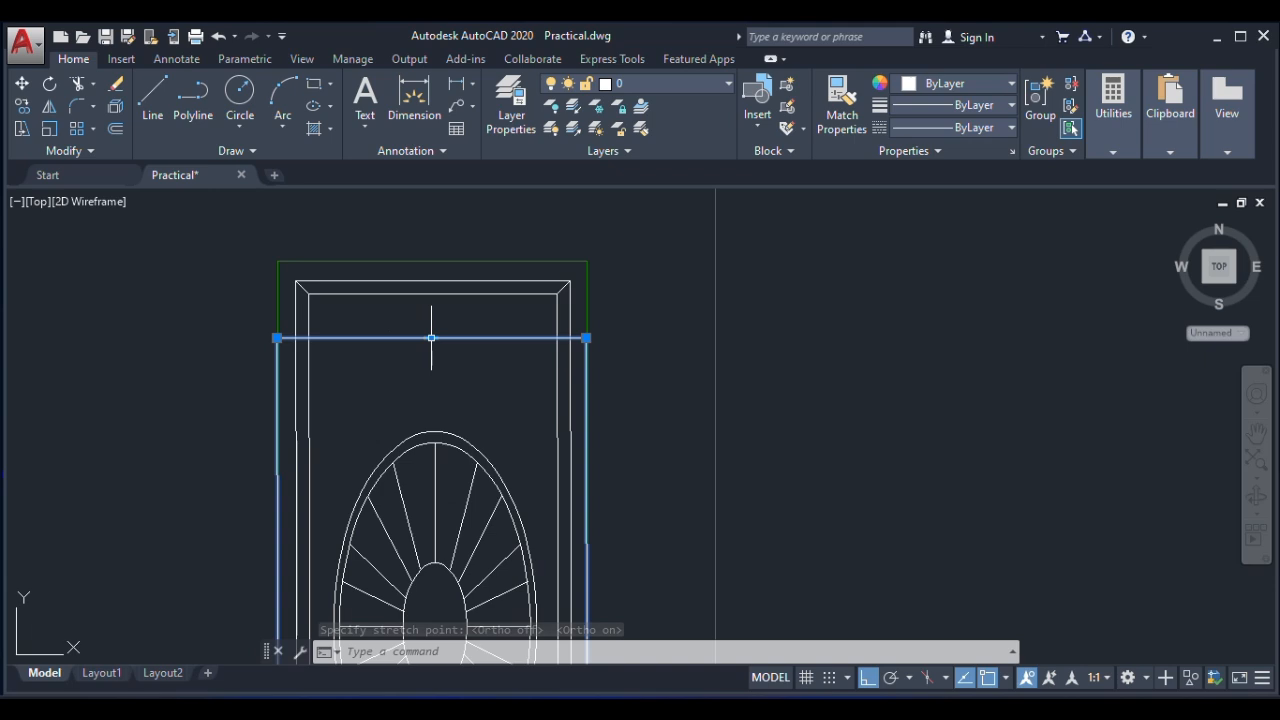
left_click(431, 262)
scroll(417, 363, "down", 4)
scroll(505, 430, "down", 5)
key("Escape")
Stretch the bottom edge of the door's outer frame up to the floor line and clear the selection.
scroll(512, 455, "up", 4)
scroll(488, 551, "up", 6)
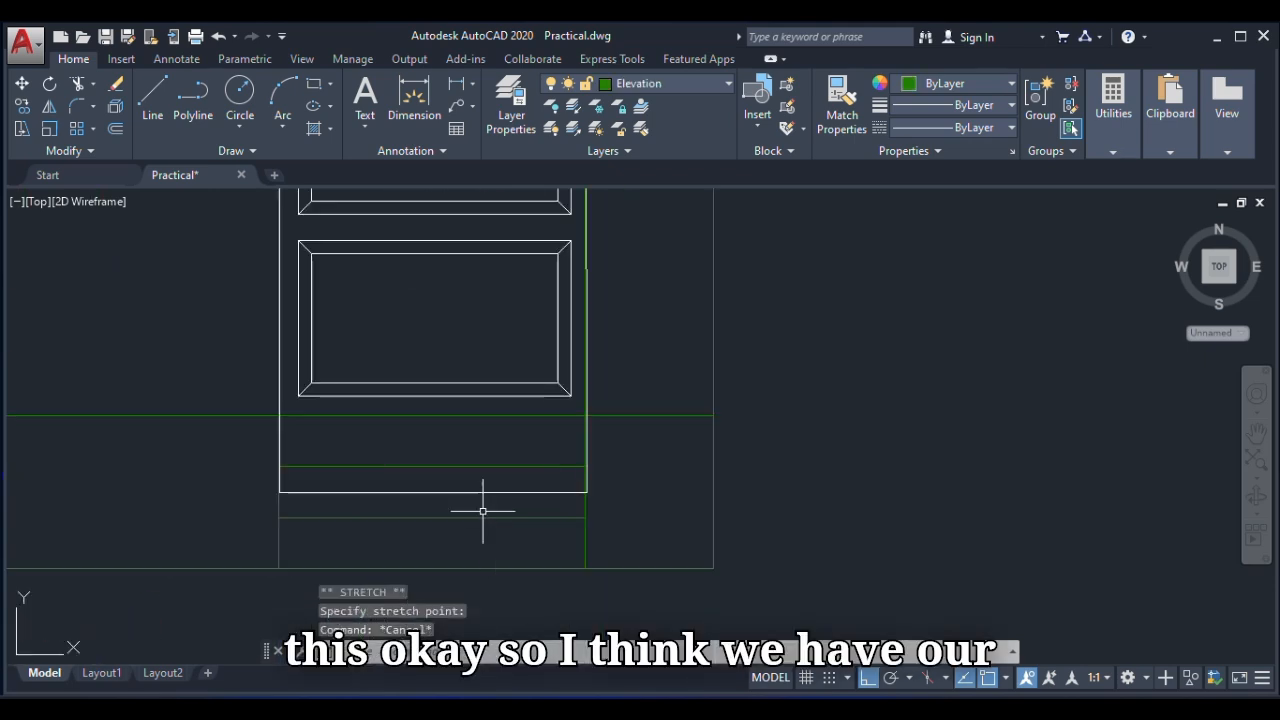
left_click(489, 492)
left_click(433, 492)
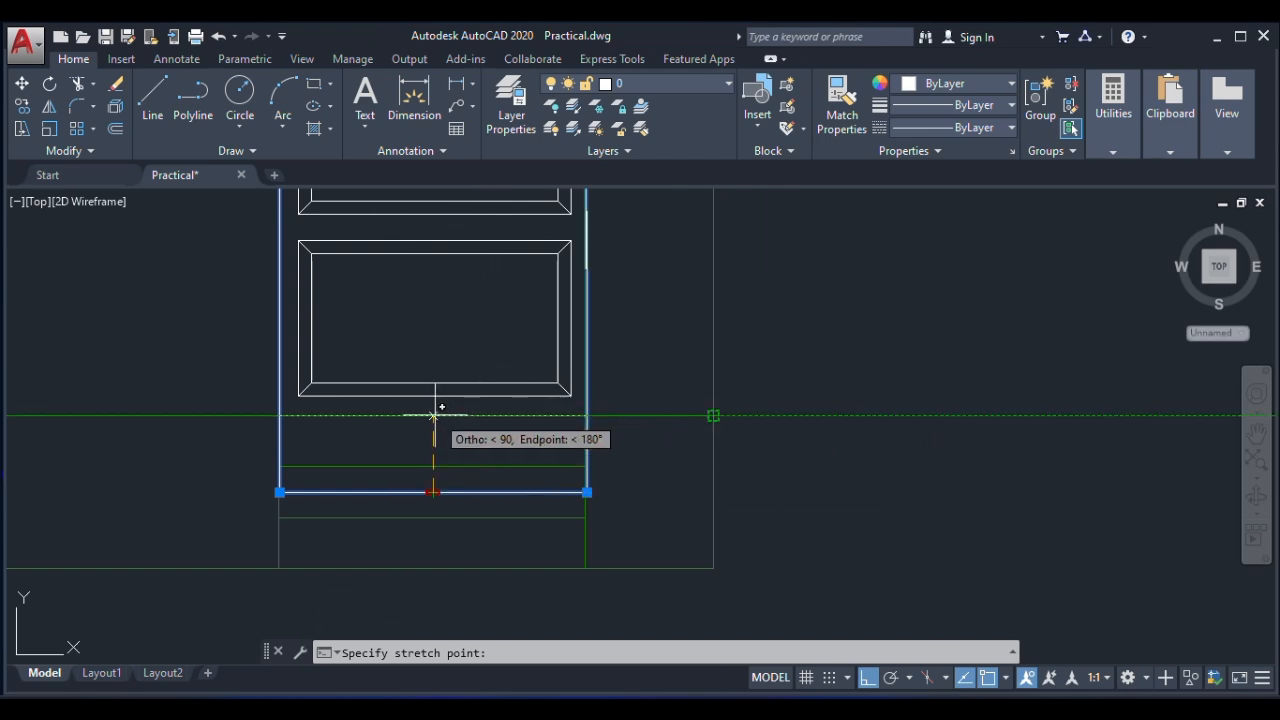
key("Escape")
Offset the top wall line of the Right Elevation upward by 450 for the fascia's upper edge.
scroll(431, 420, "down", 7)
scroll(517, 503, "up", 2)
scroll(455, 458, "down", 5)
scroll(347, 456, "down", 2)
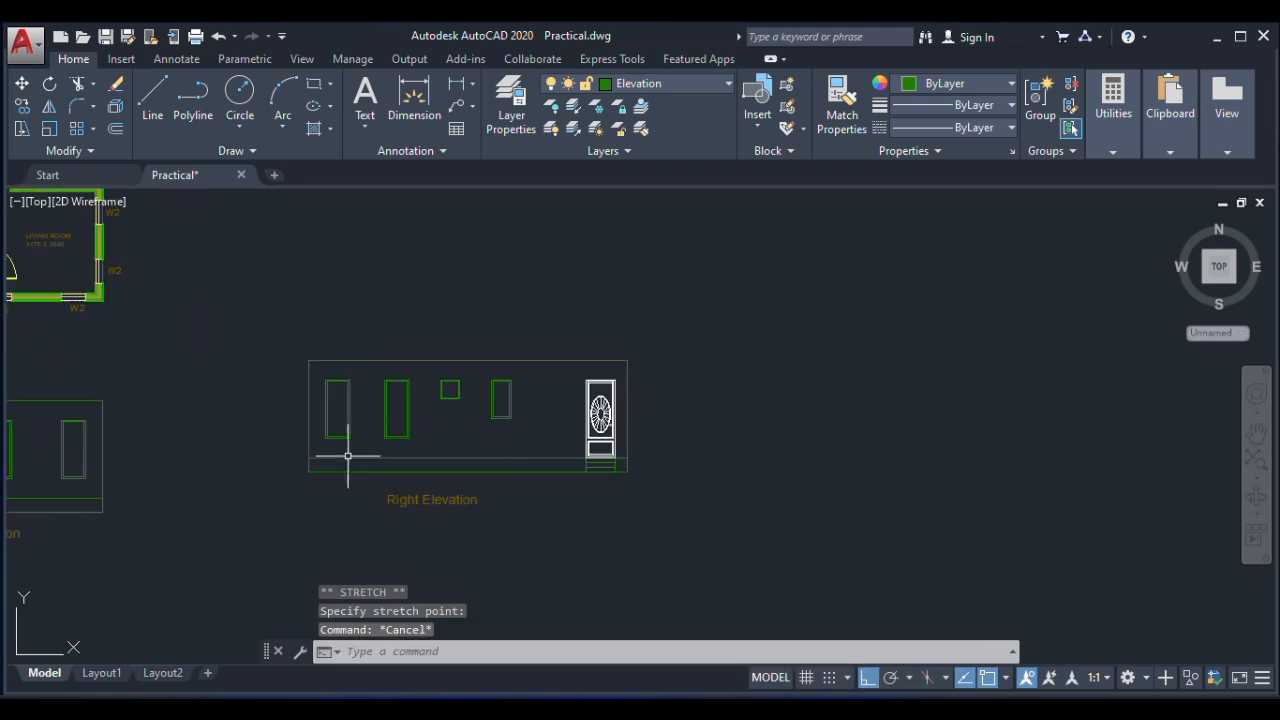
scroll(347, 456, "up", 4)
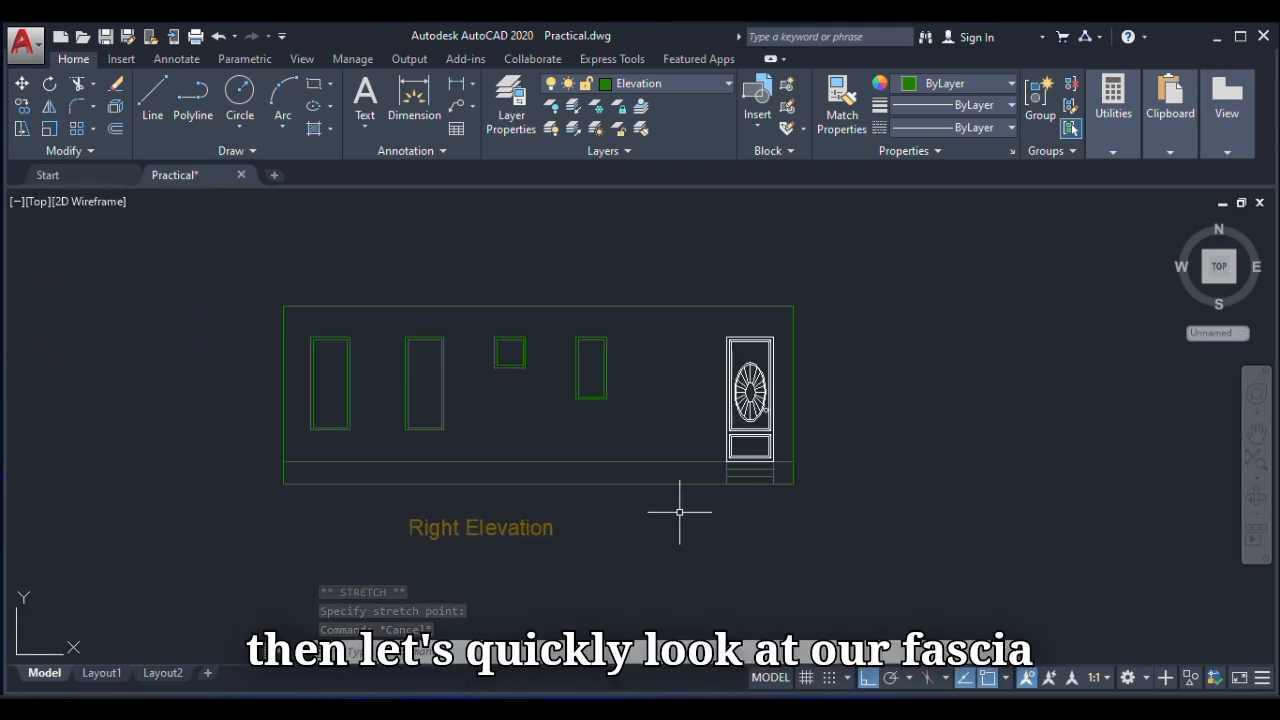
scroll(679, 512, "down", 4)
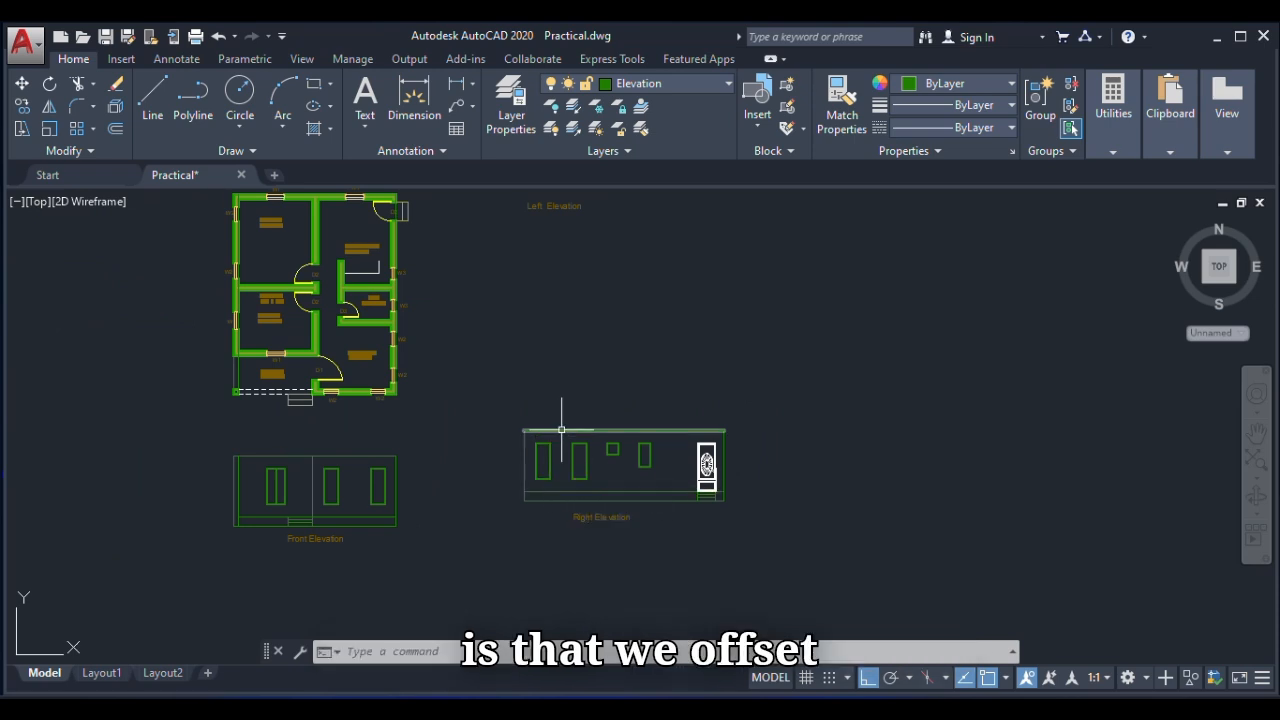
scroll(561, 430, "up", 2)
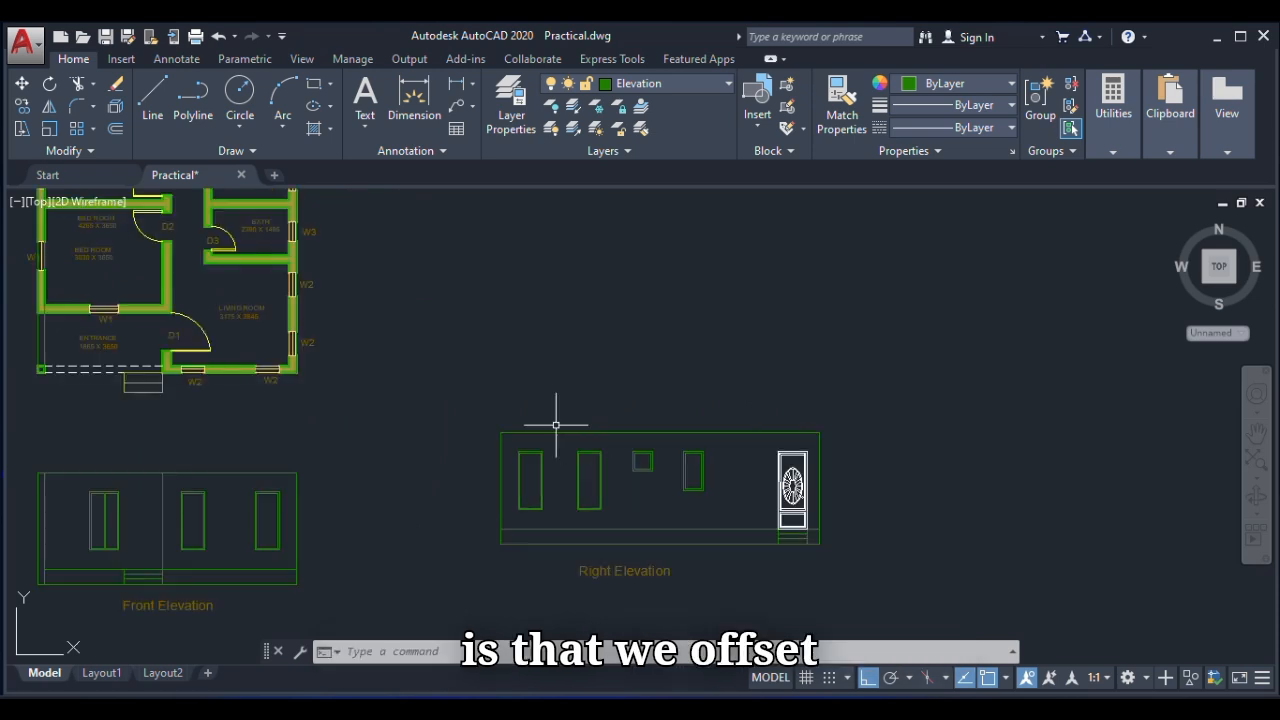
left_click(115, 130)
type("45")
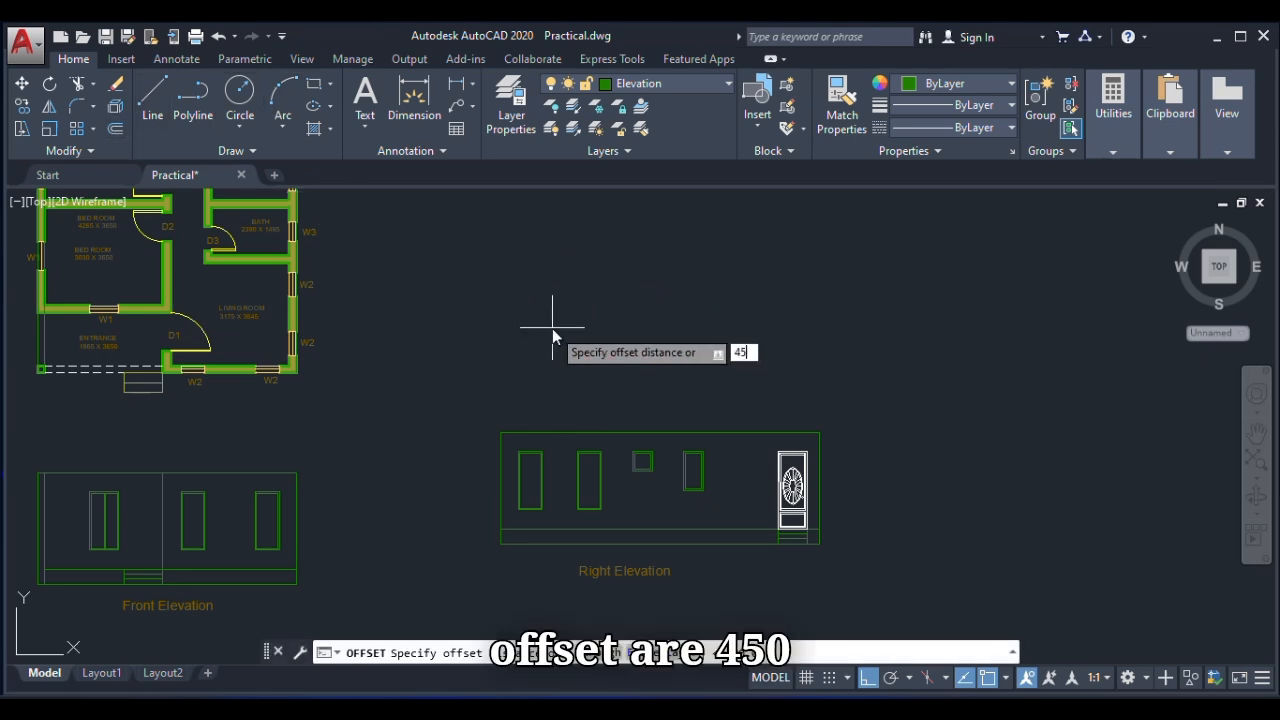
type("0")
key("Return")
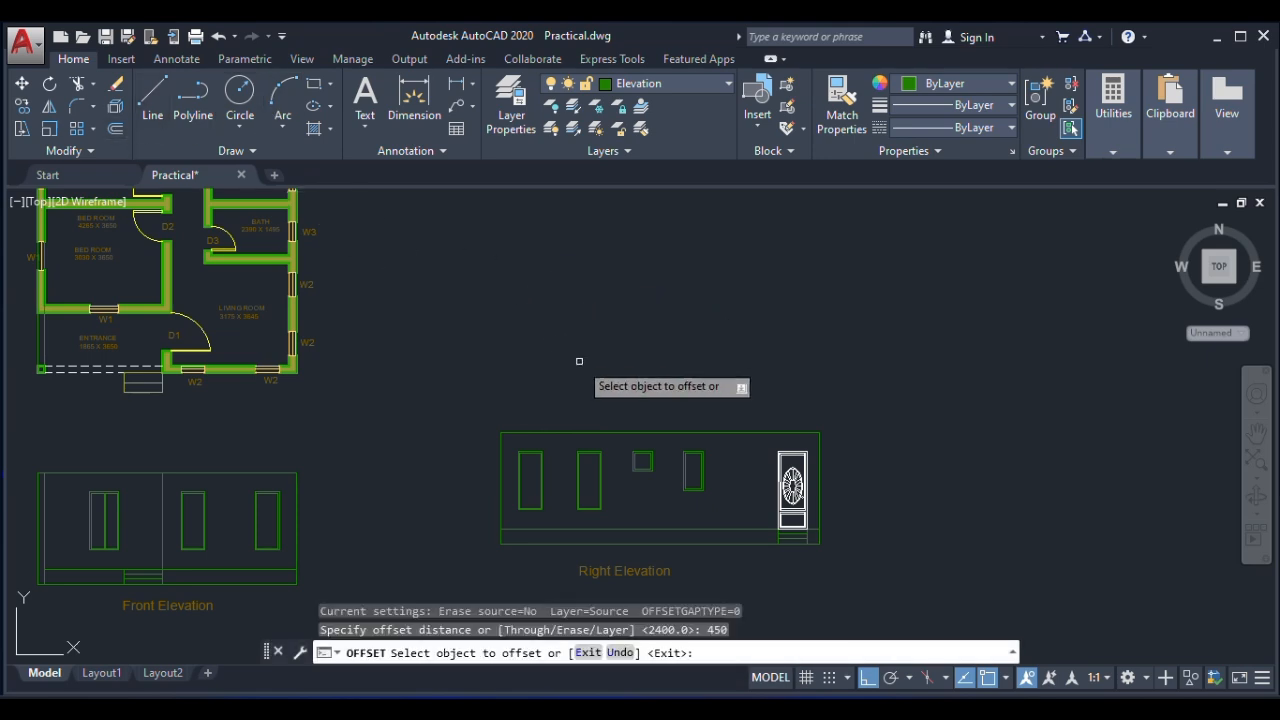
left_click(581, 431)
left_click(595, 390)
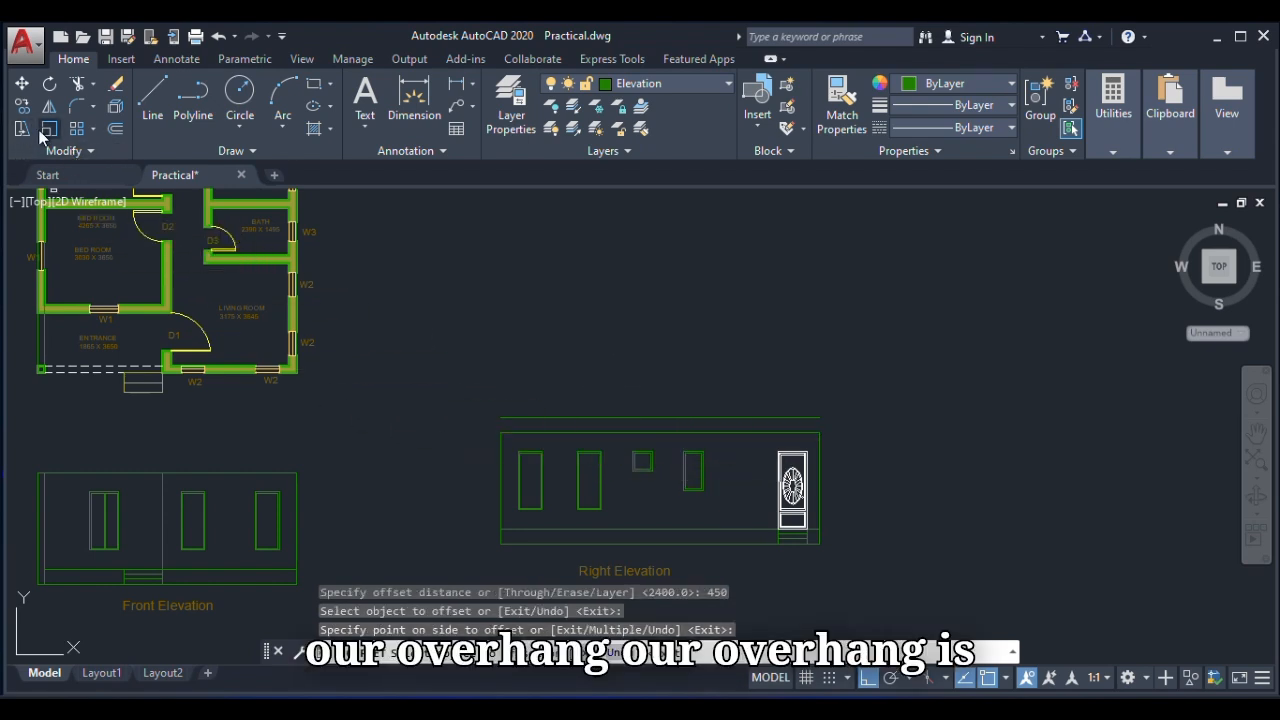
Offset the left and right wall lines of the Right Elevation outward by 600 for the roof overhang.
left_click(116, 129)
type("600")
key("Return")
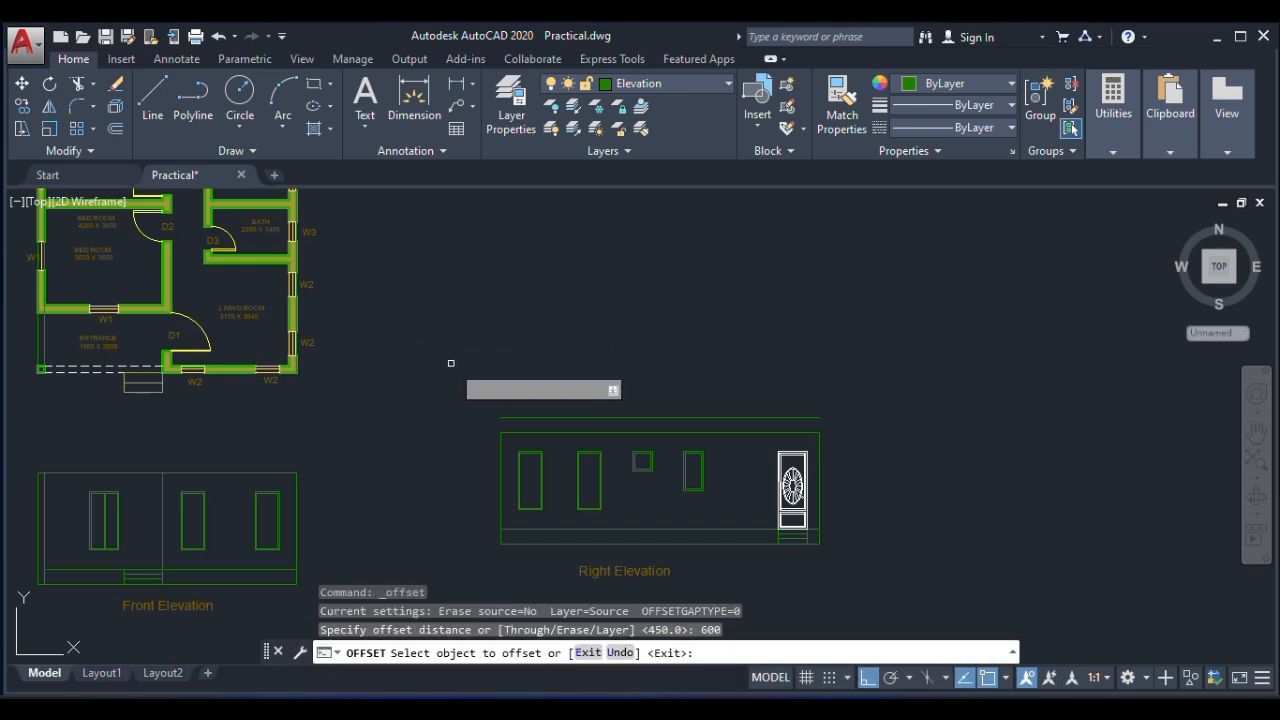
left_click(501, 438)
left_click(428, 449)
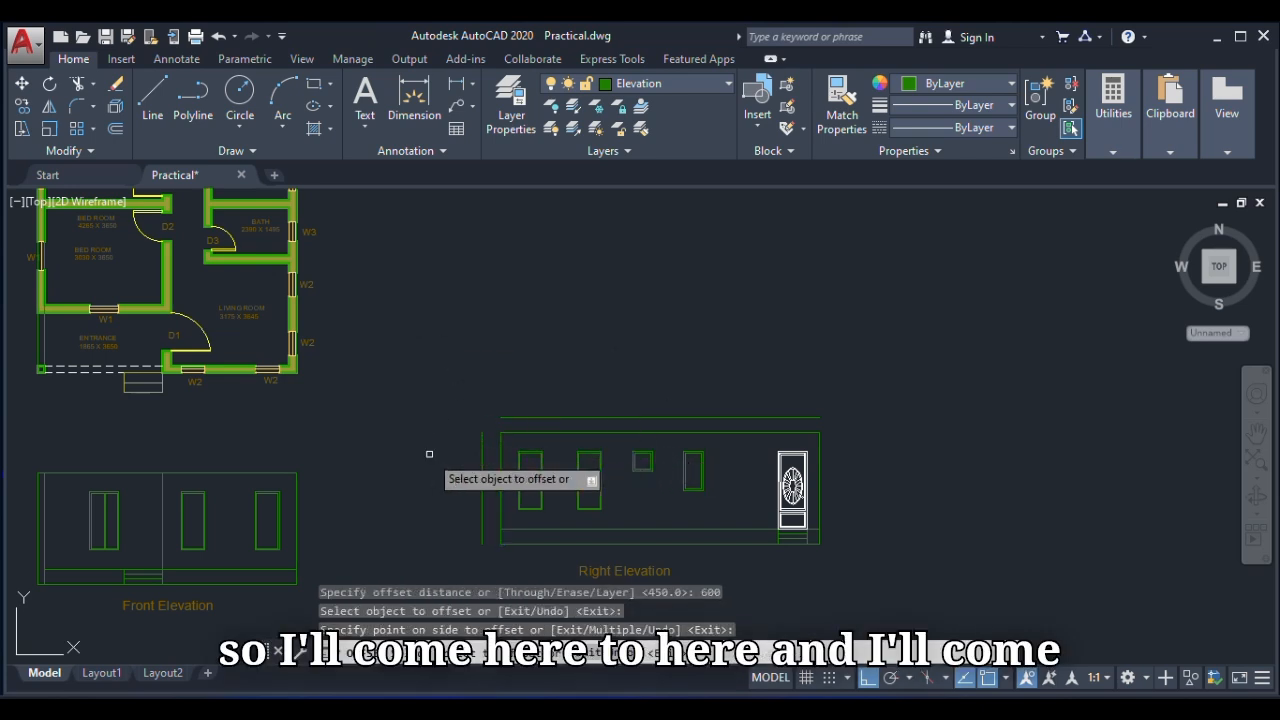
left_click(822, 448)
left_click(830, 405)
right_click(814, 338)
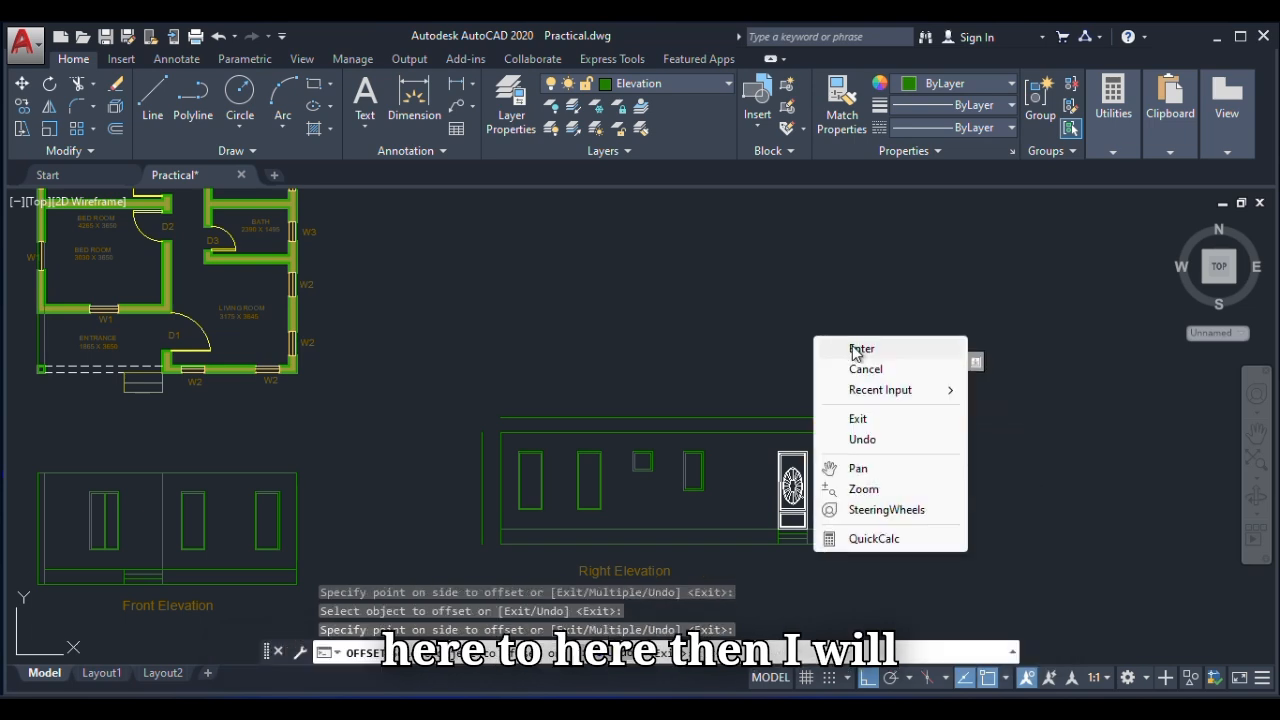
left_click(845, 347)
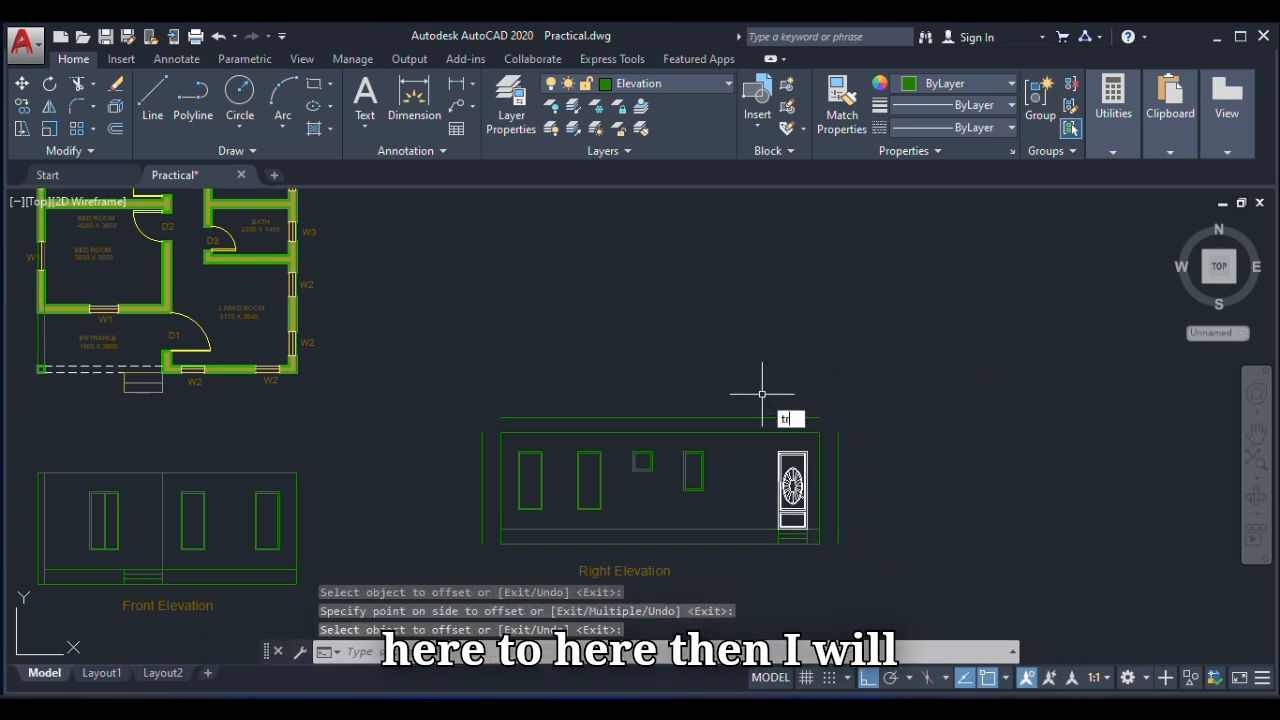
Fillet the fascia's upper line with the right and left overhang lines into sharp corners at radius 0.
key("Return")
key("Return")
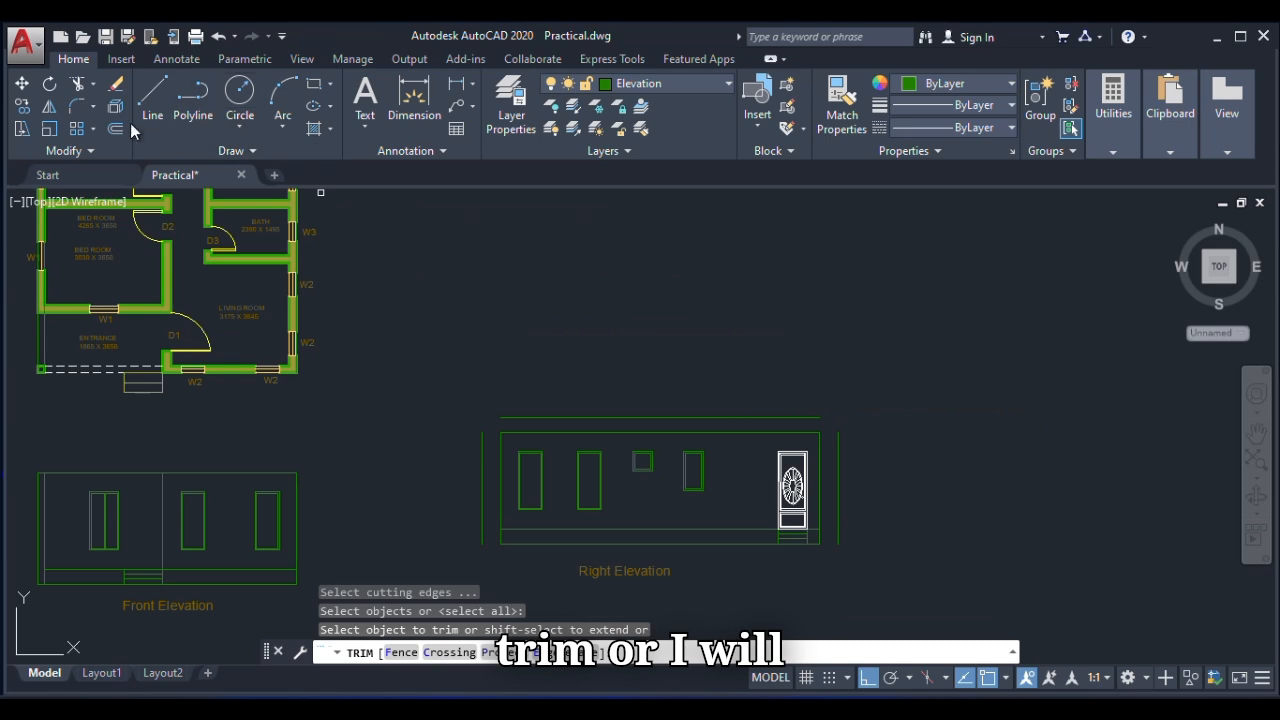
left_click(76, 108)
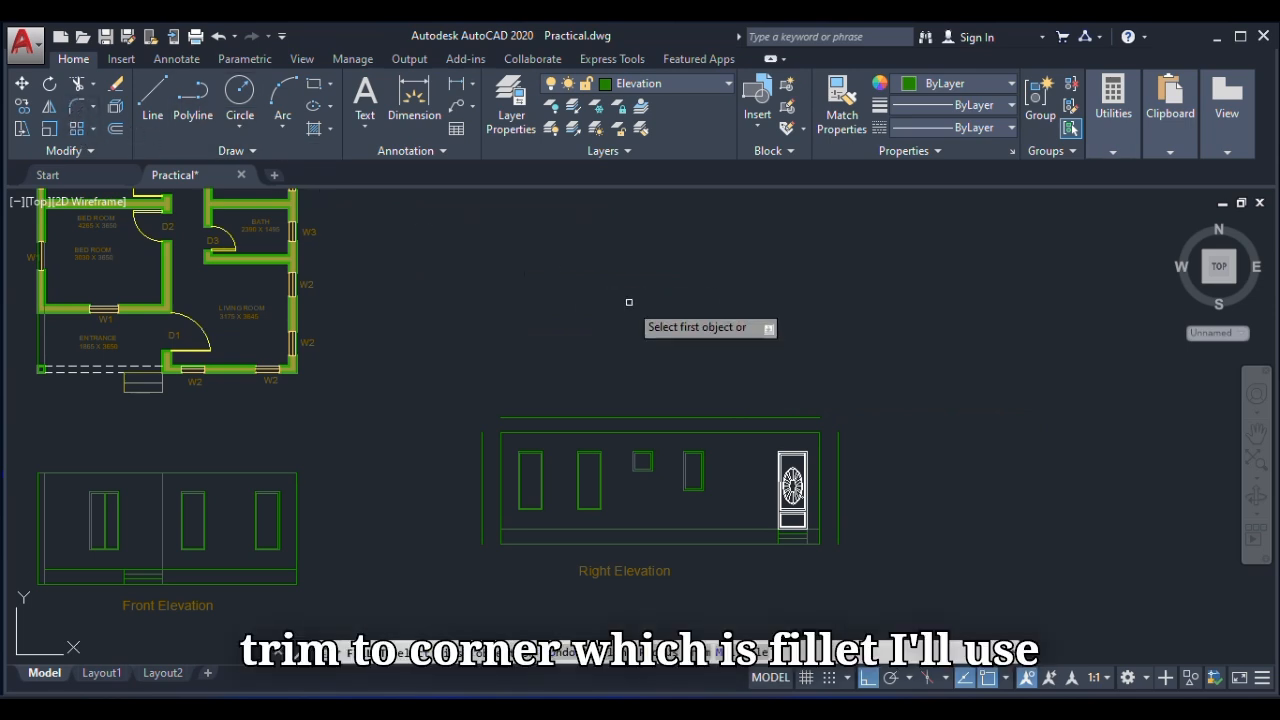
left_click(812, 418)
left_click(839, 448)
key("Return")
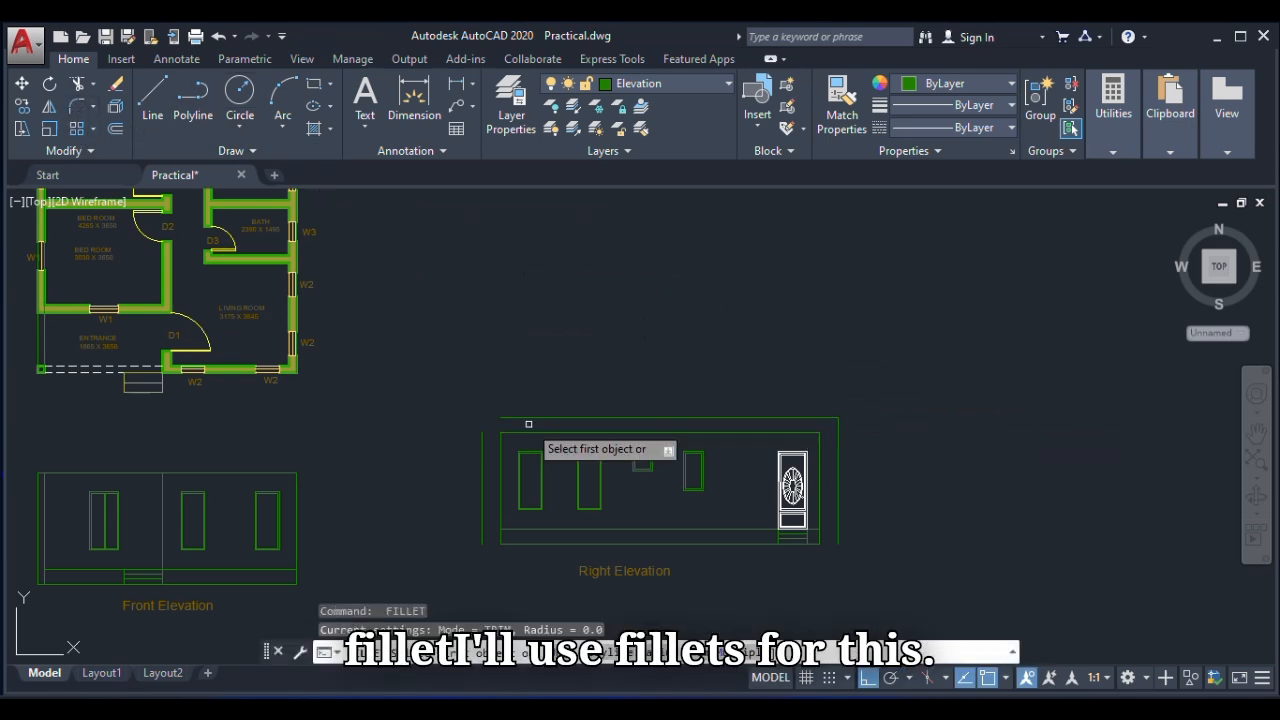
left_click(508, 433)
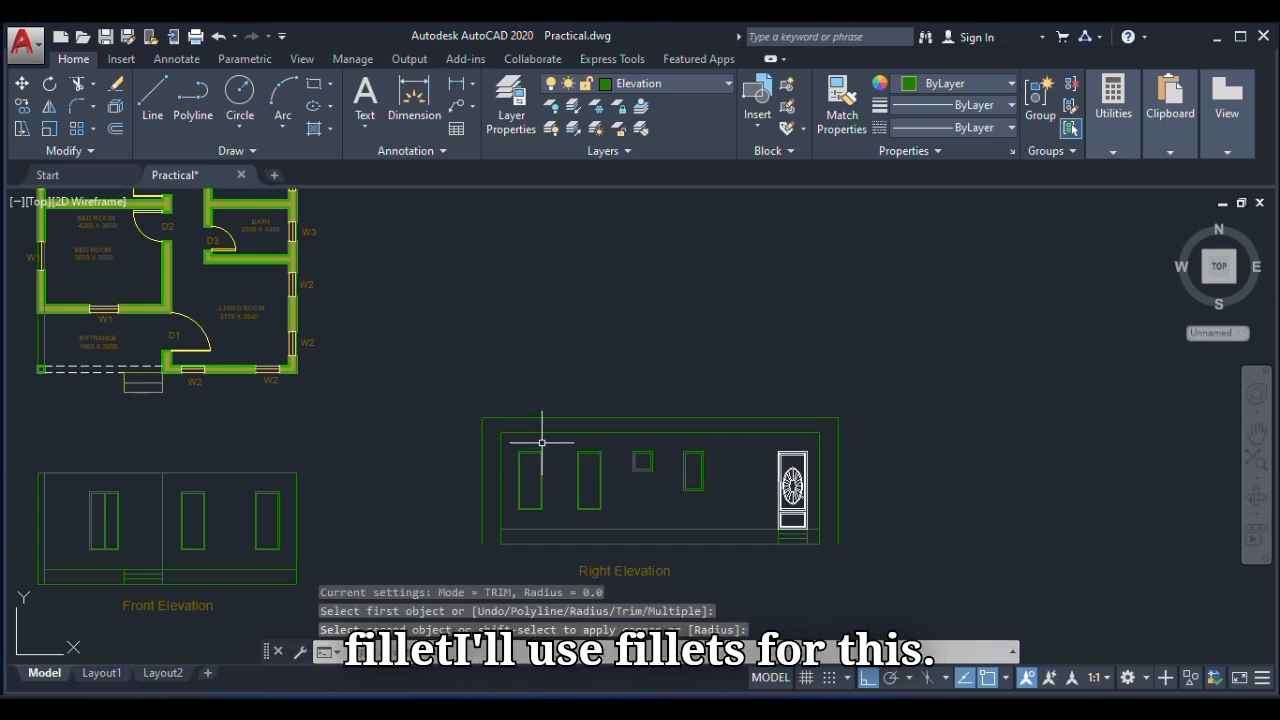
Fillet the wall's top line with the left and right overhang lines to close the fascia's lower corners.
key("Escape")
key("Return")
left_click(503, 433)
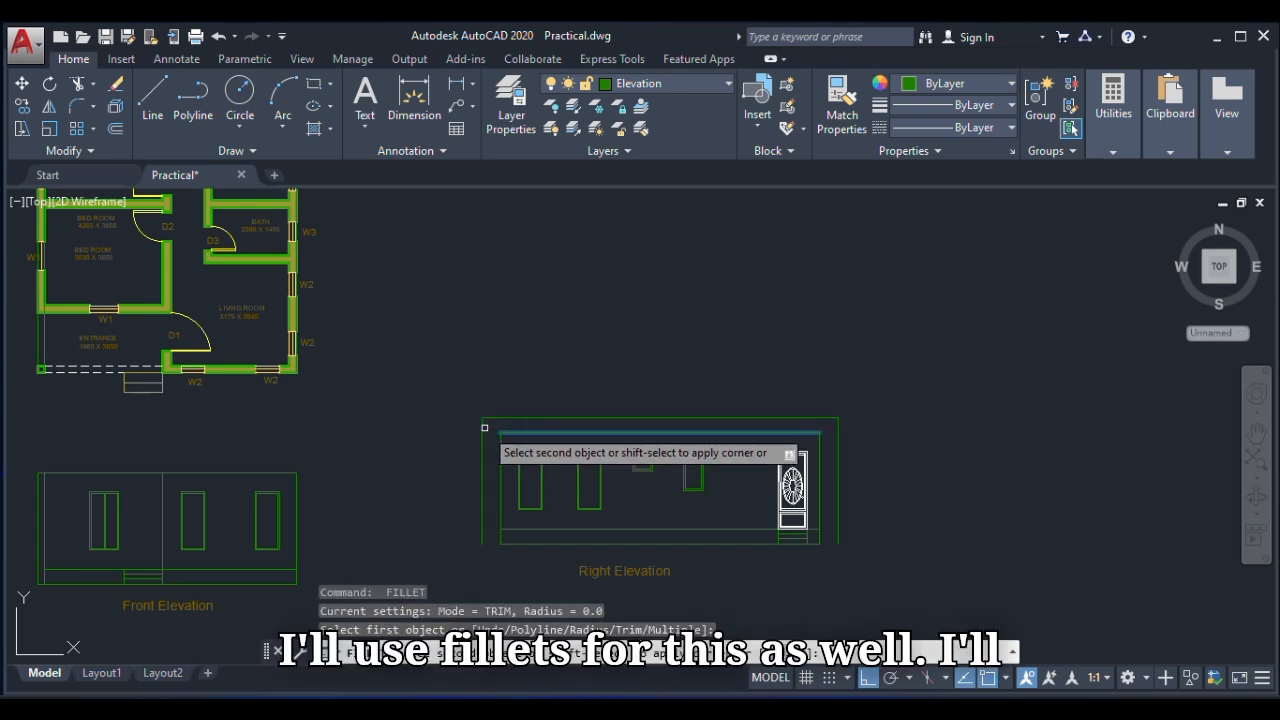
key("Escape")
key("Return")
left_click(805, 434)
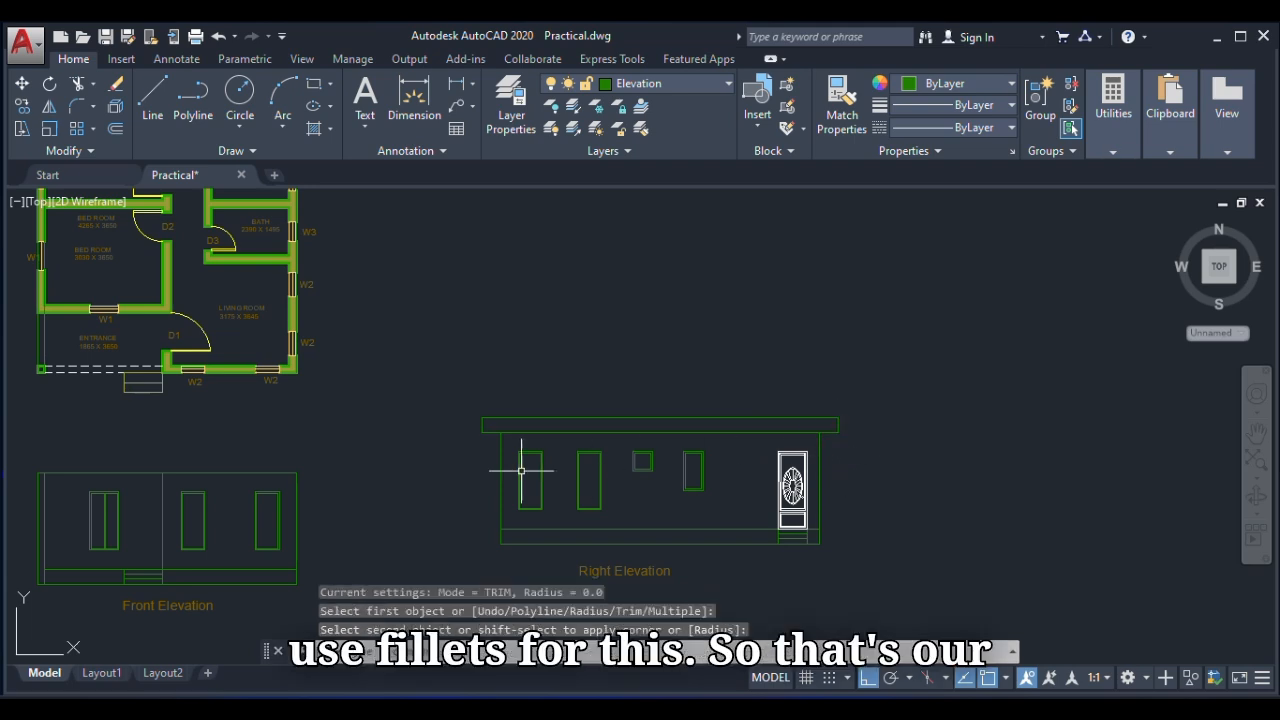
Draw a stepped line from the wall's upper-left corner inside the fascia: 100 left, 75 up, 100 left, about 108 up.
scroll(748, 424, "up", 2)
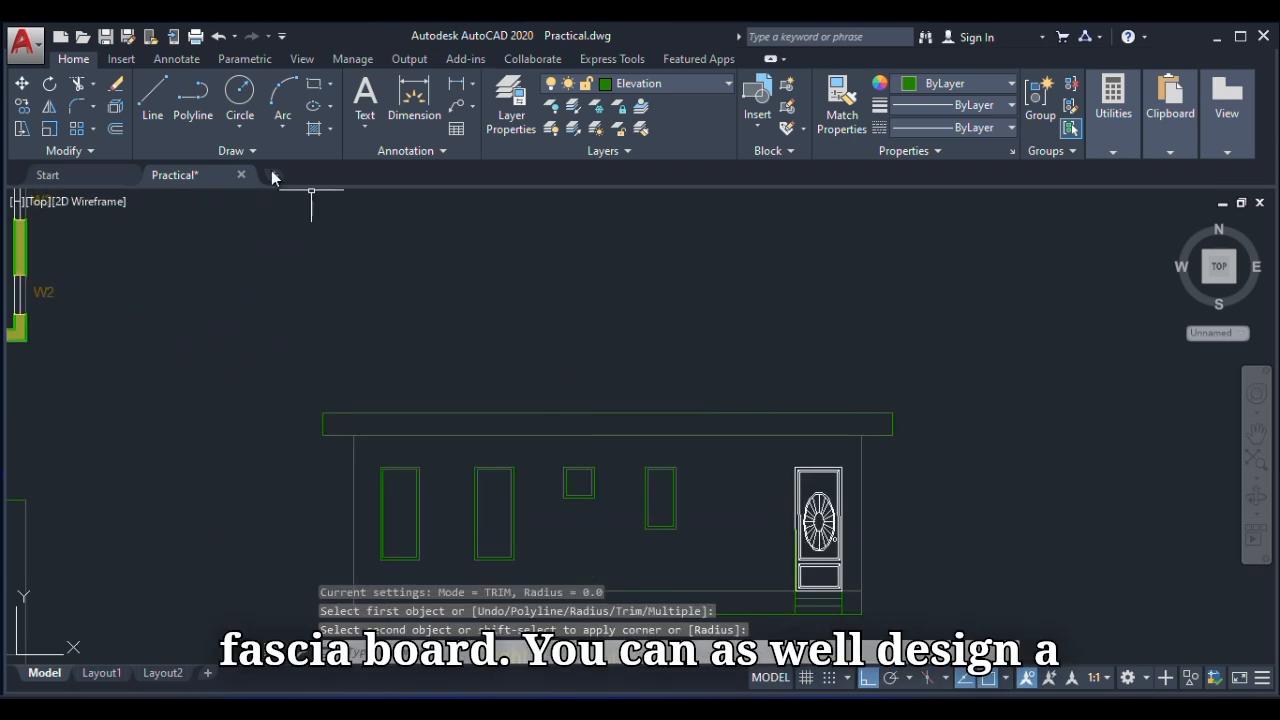
left_click(152, 98)
scroll(337, 410, "up", 5)
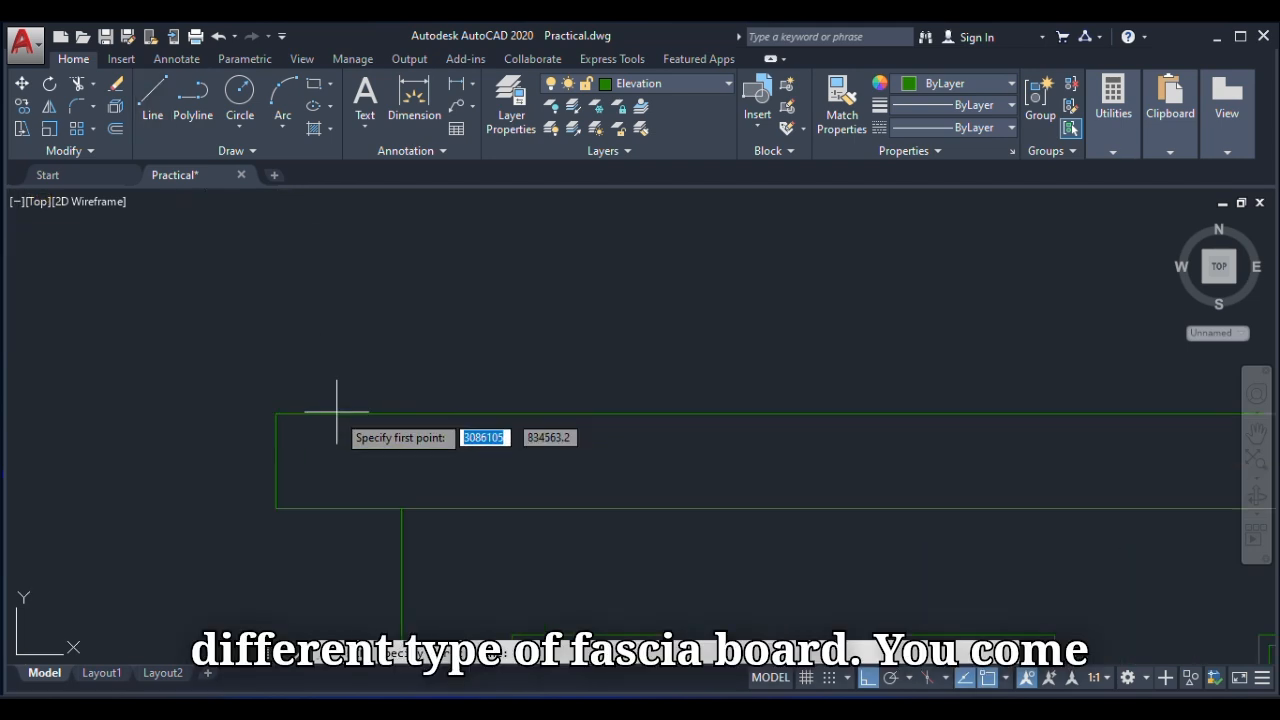
left_click(401, 507)
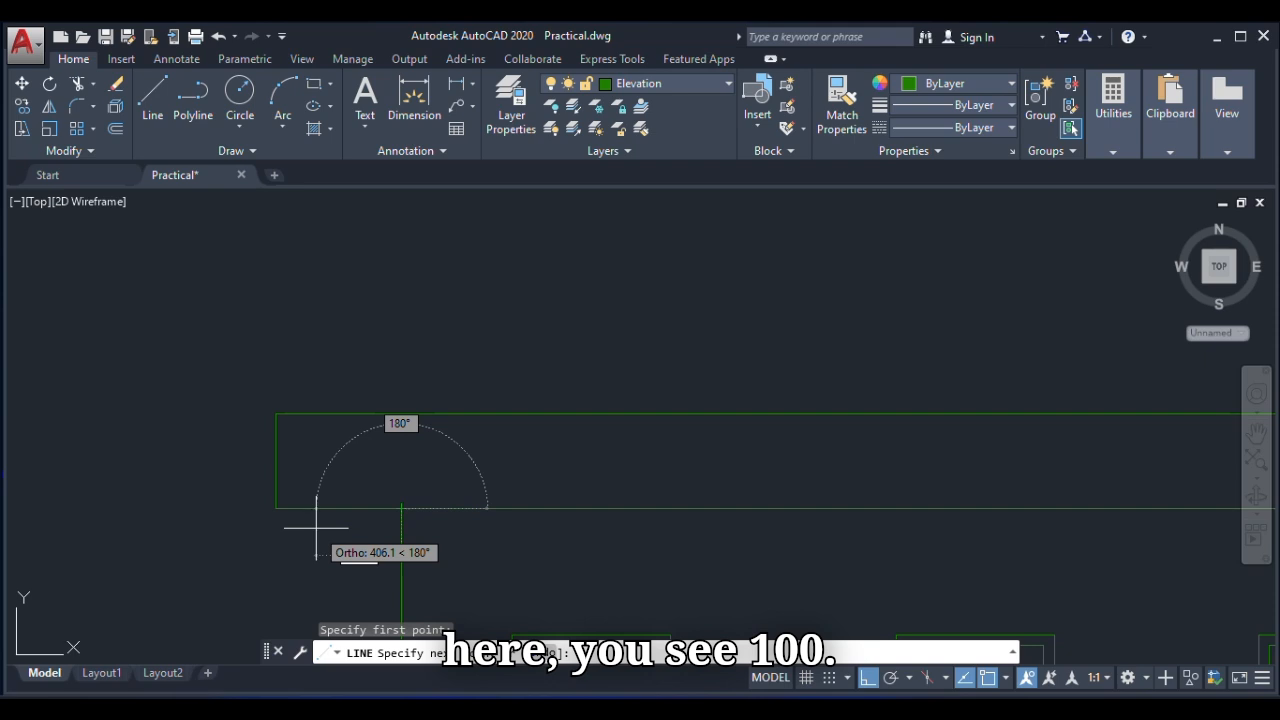
type("100")
key("Return")
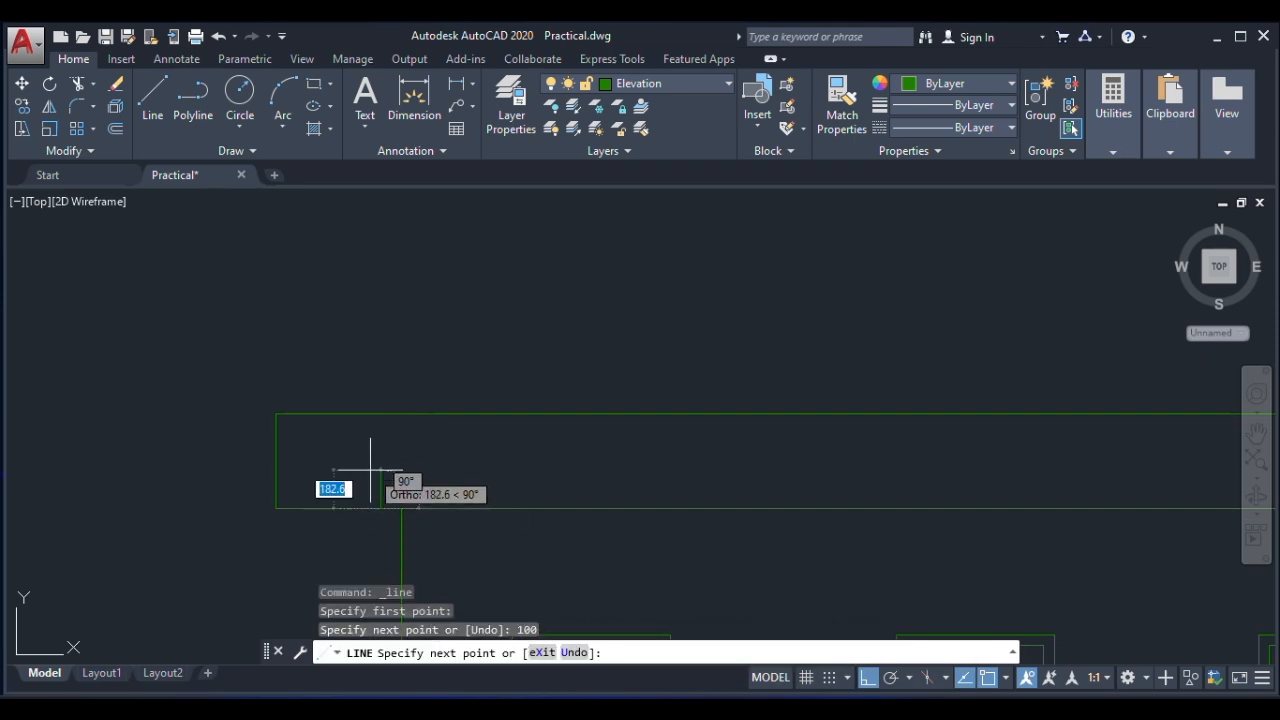
type("75")
key("Return")
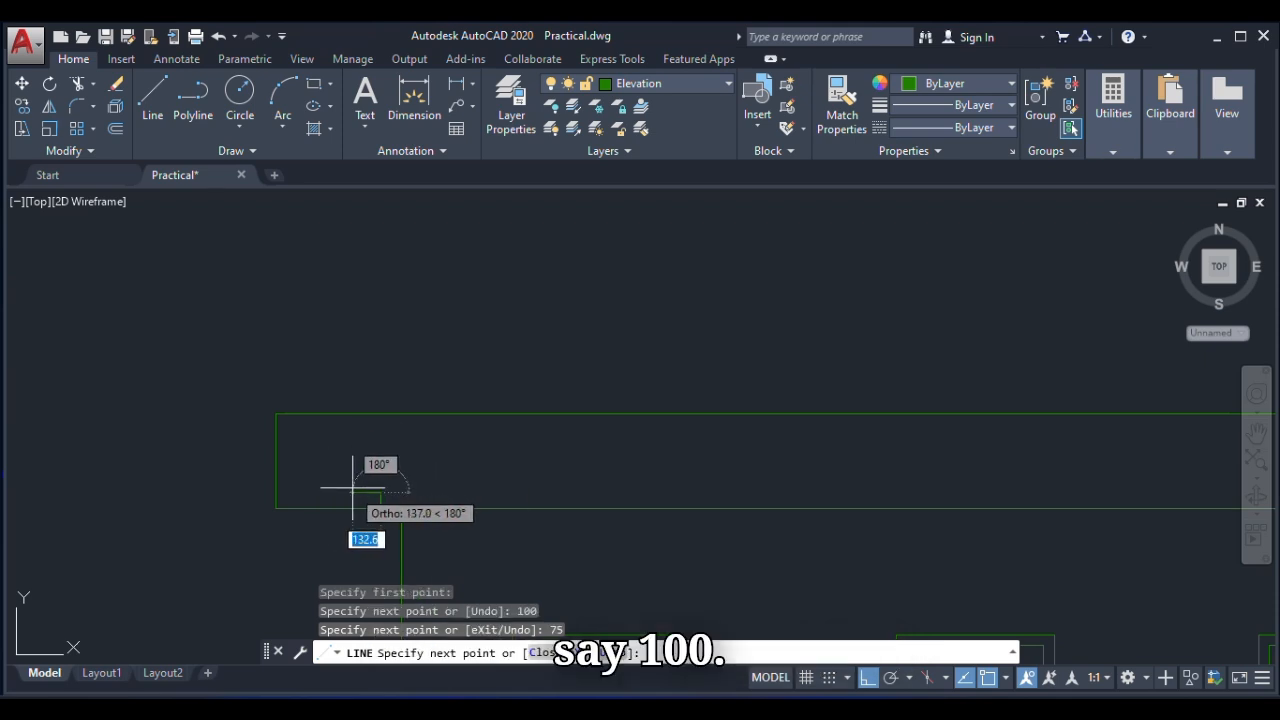
type("100")
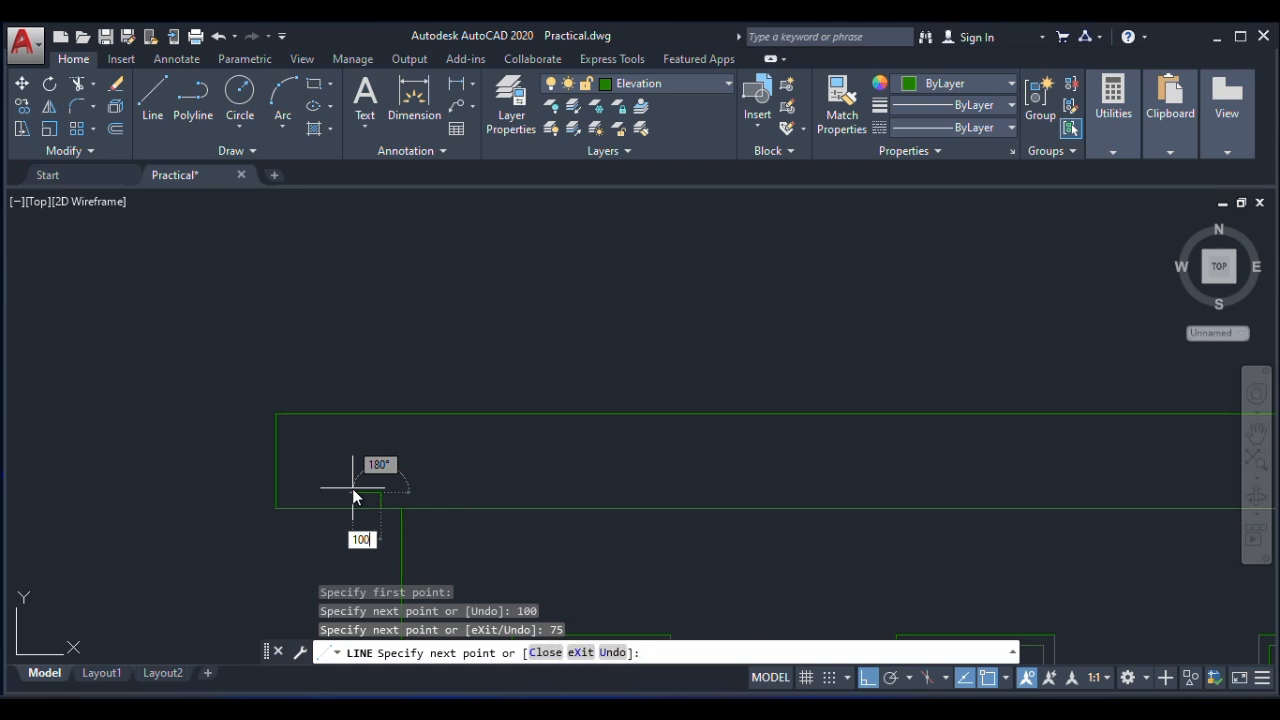
key("Return")
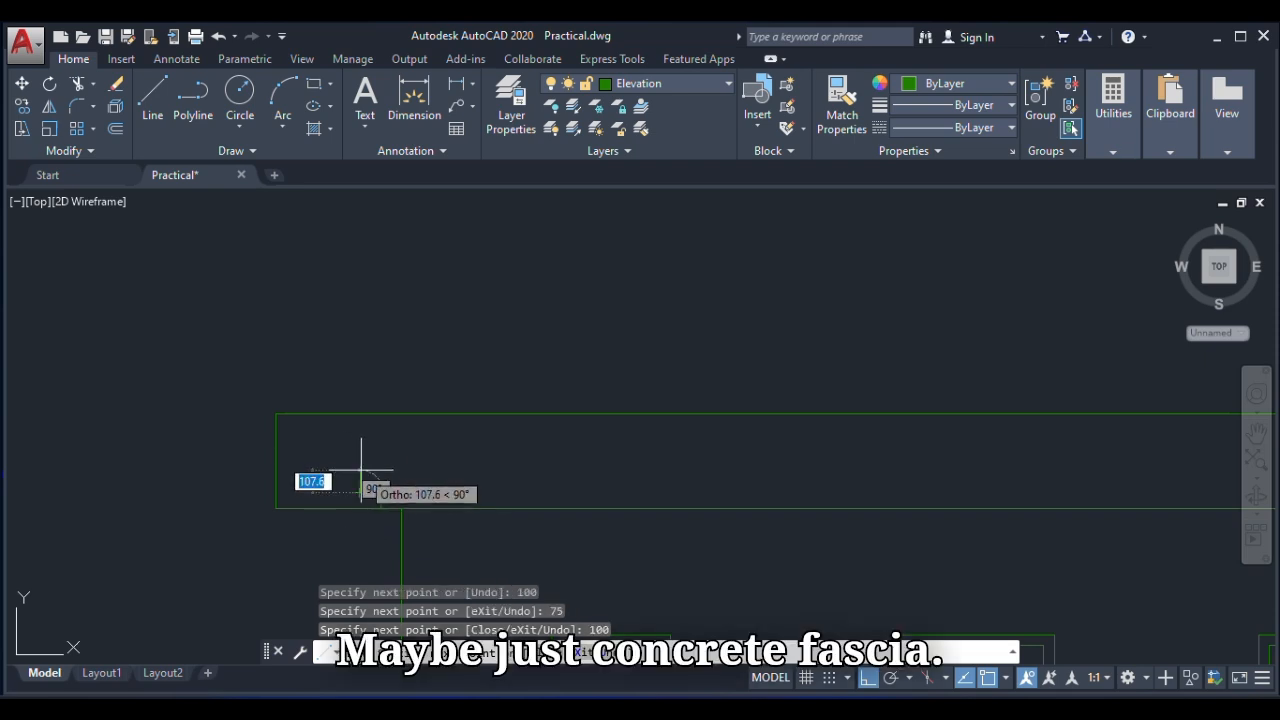
left_click(361, 469)
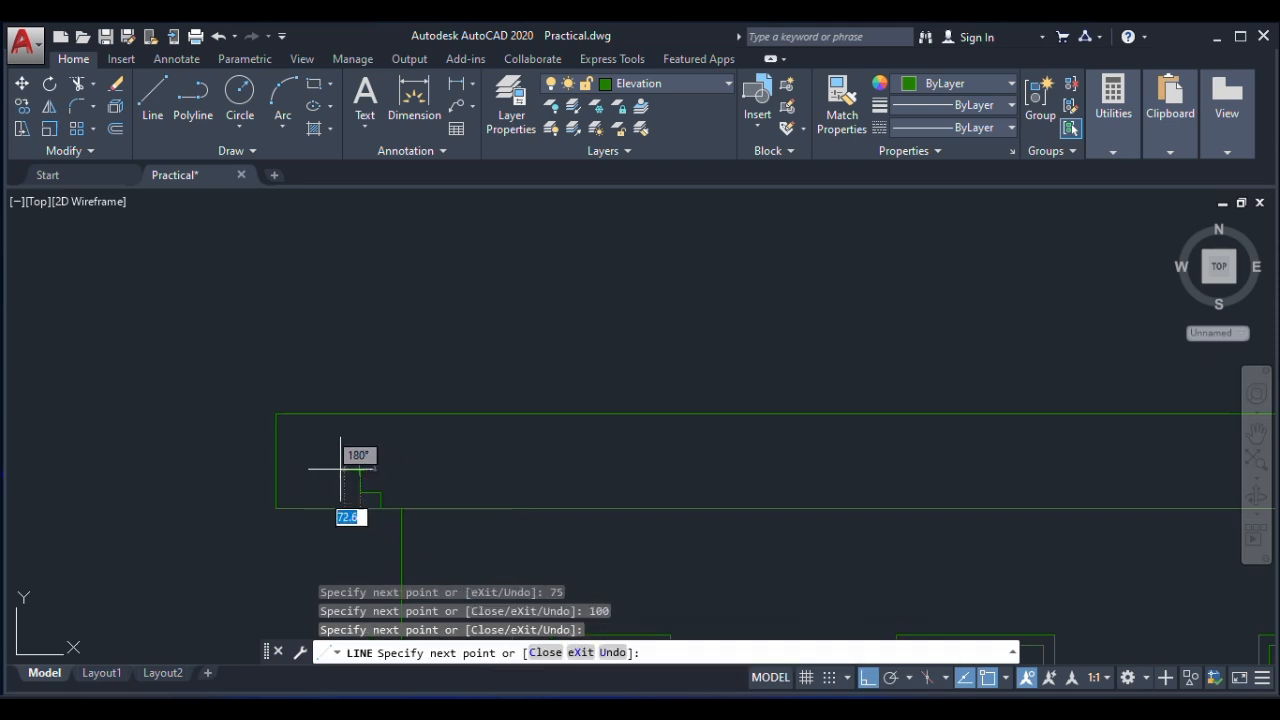
key("Escape")
Draw a stepped line from the fascia's upper-left corner: 100 down, 75 right, 50 down, 50 right.
key("Return")
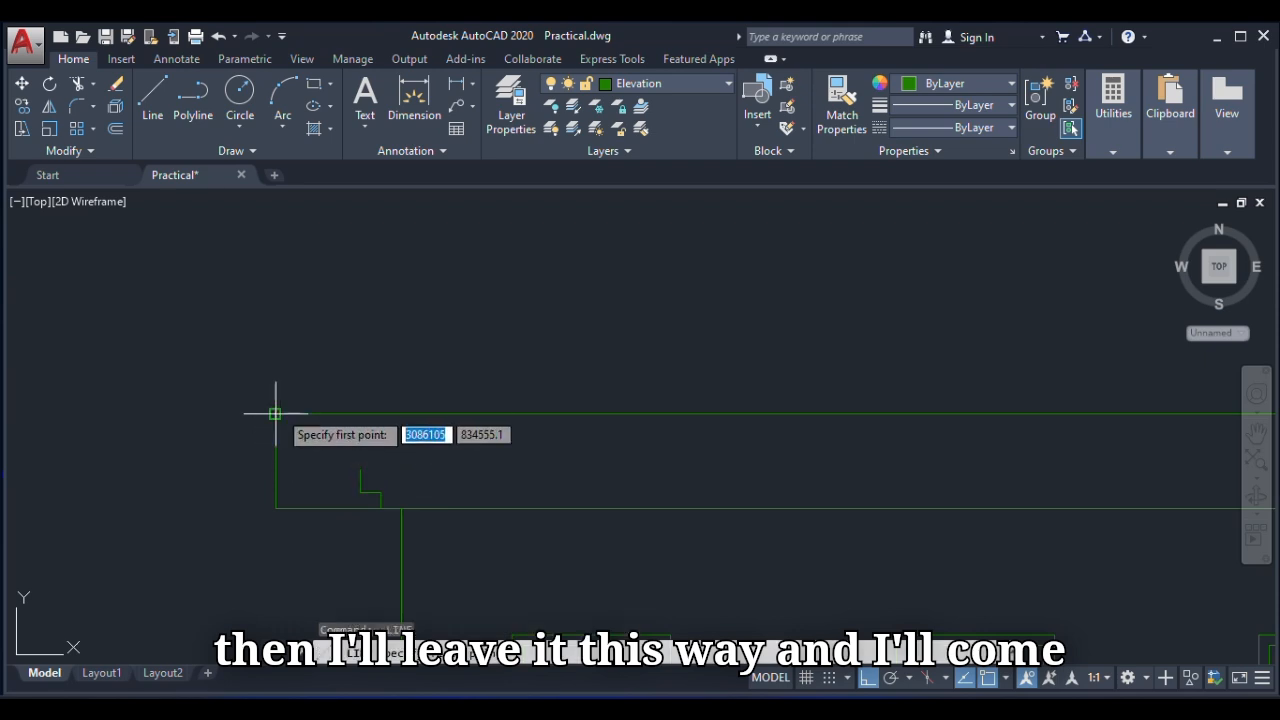
left_click(276, 414)
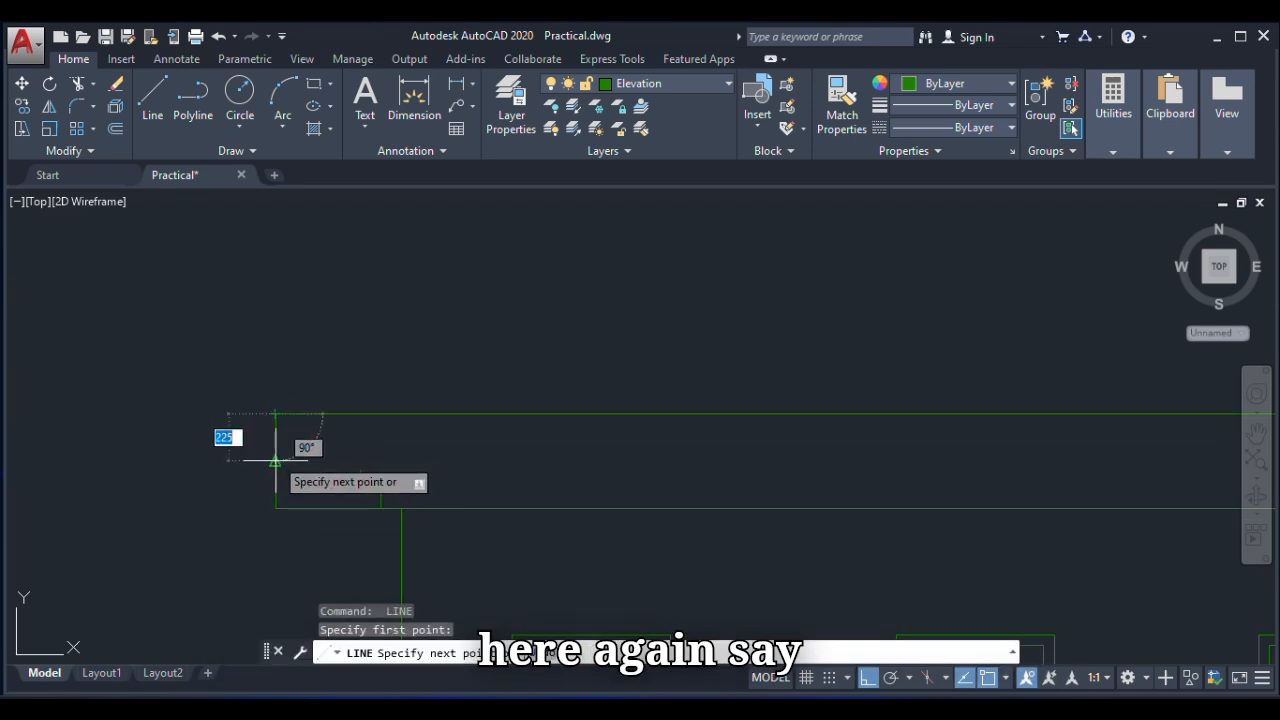
type("100")
key("Return")
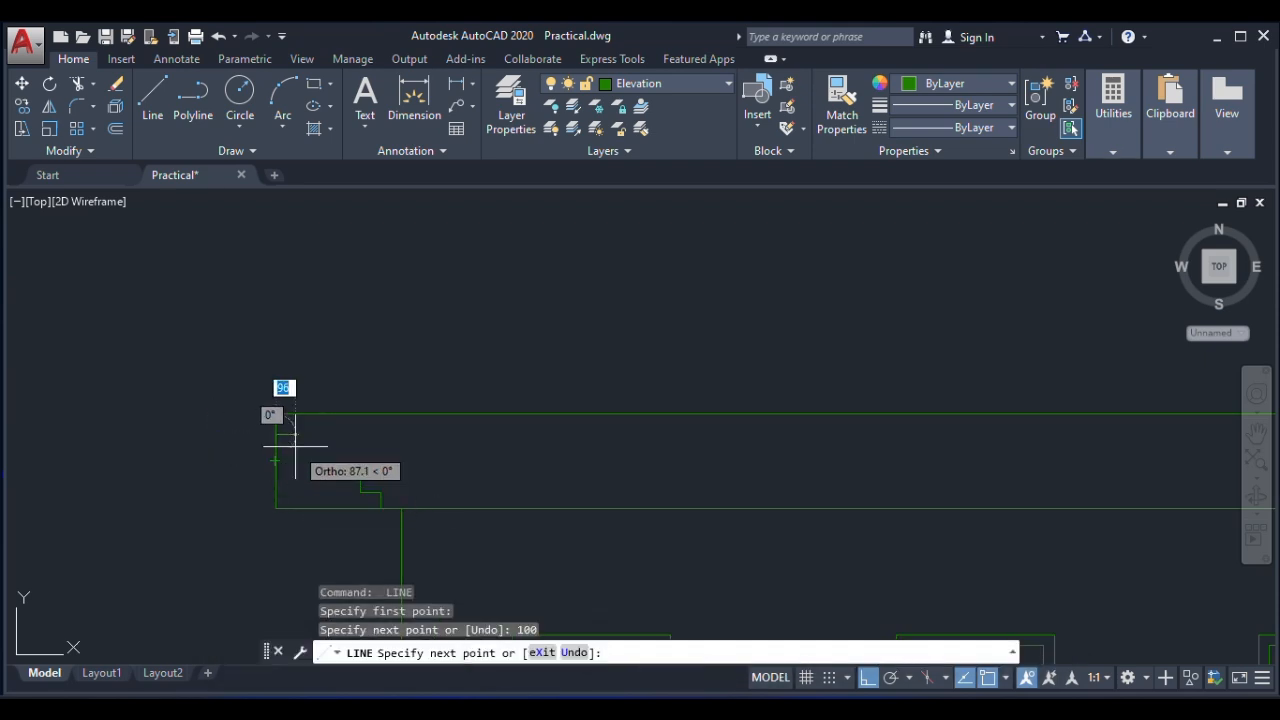
scroll(302, 449, "up", 3)
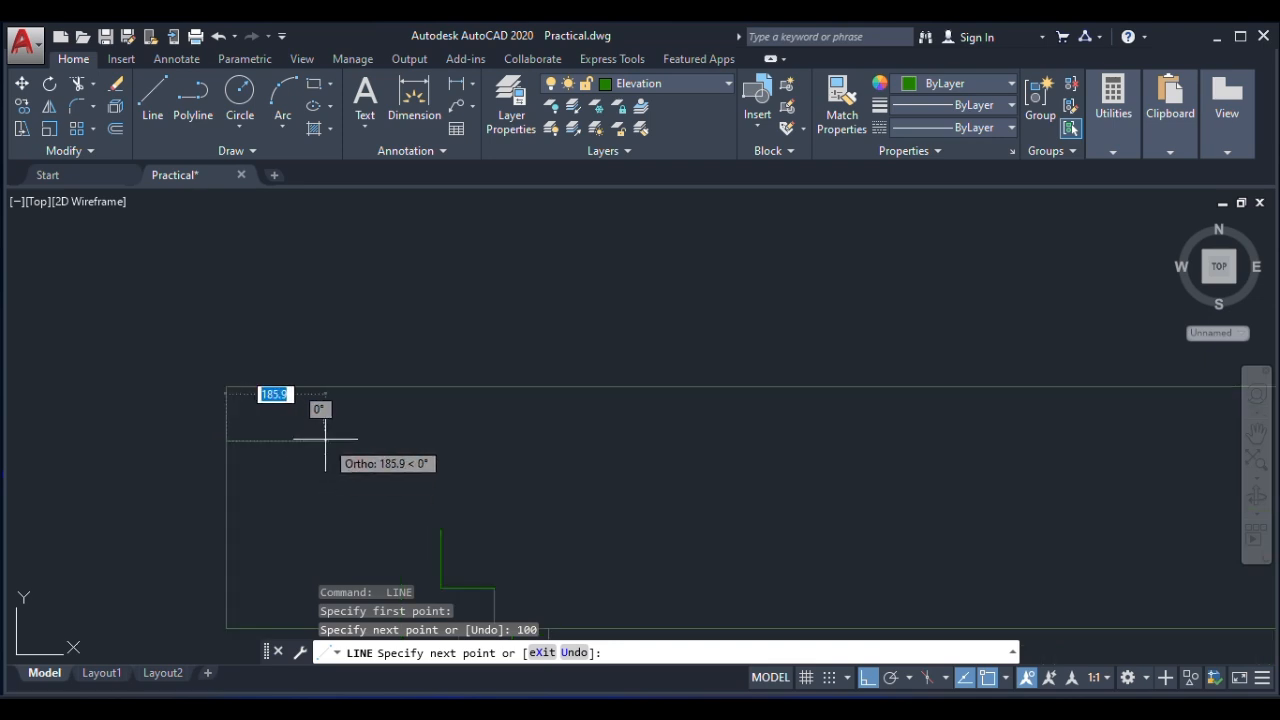
type("1")
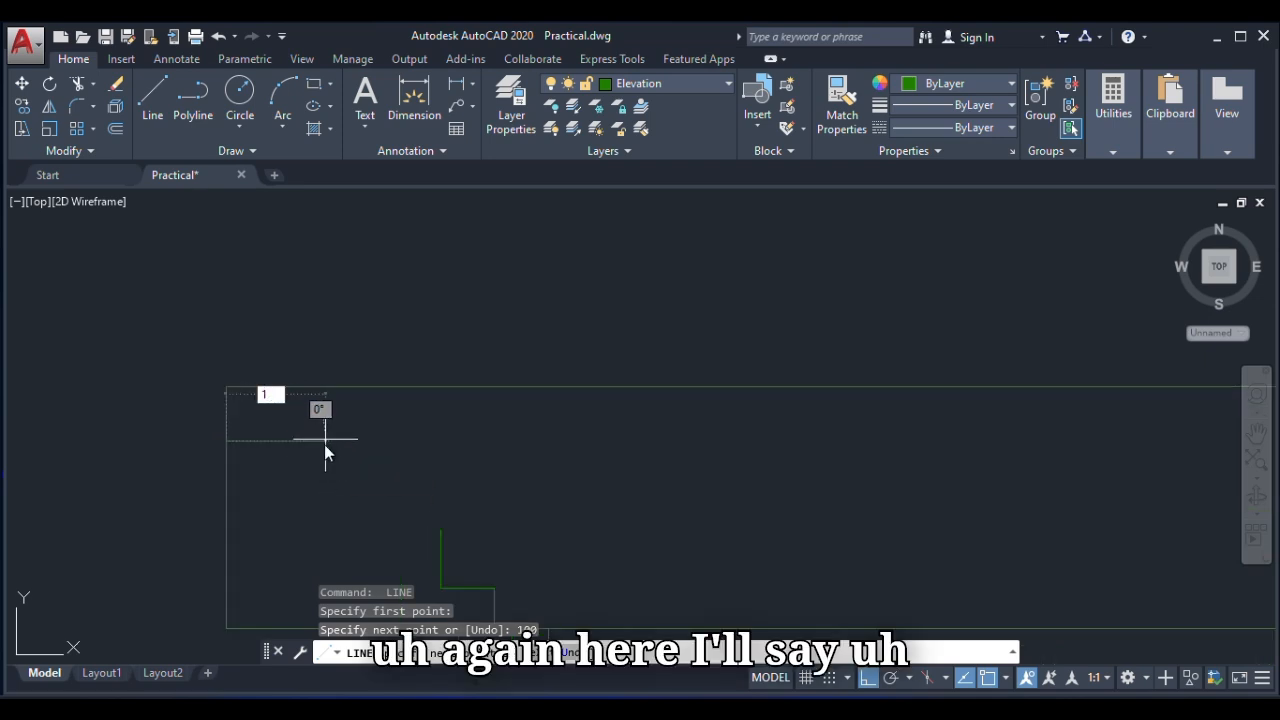
type("5")
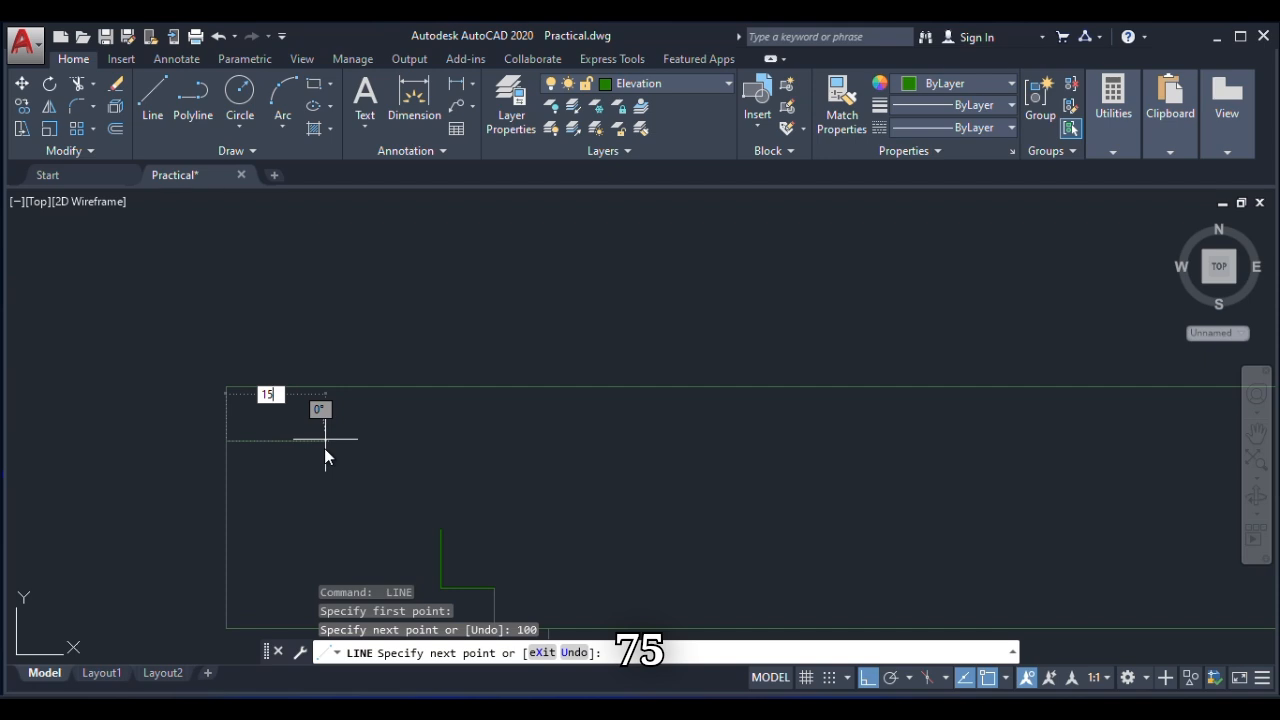
key("BackSpace")
key("BackSpace")
type("75")
key("Return")
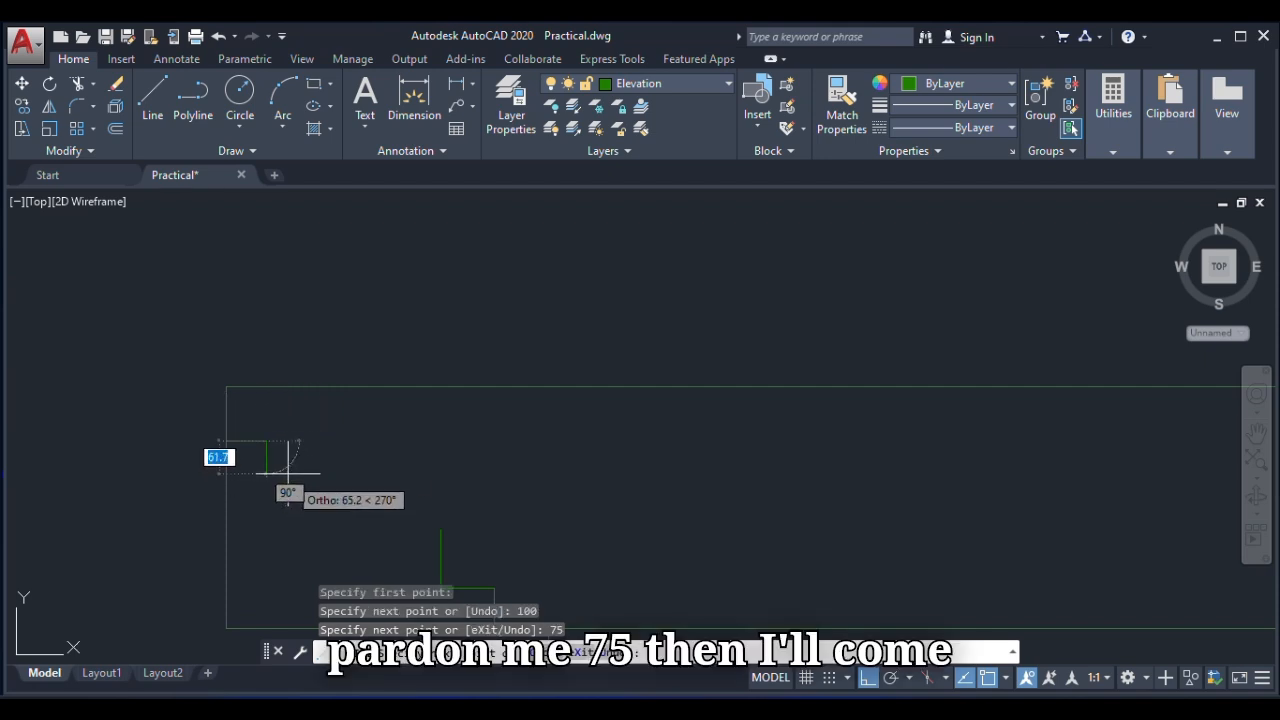
type("5")
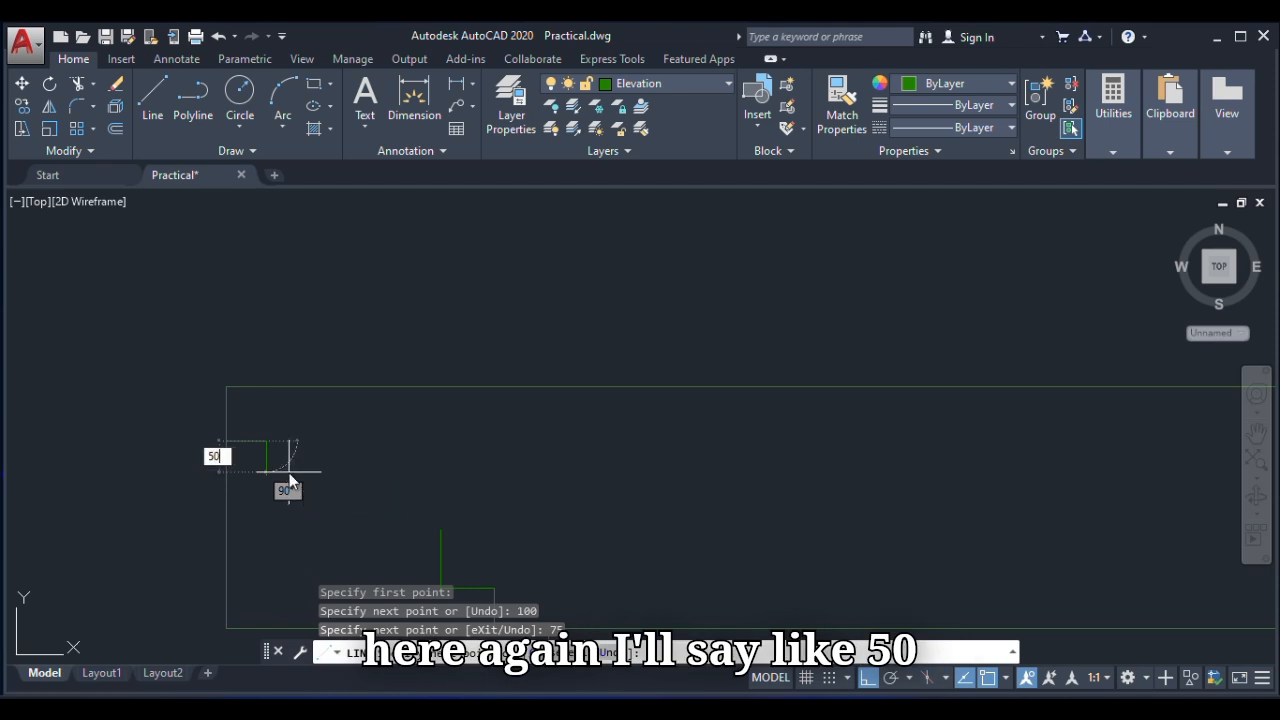
type("0")
key("Return")
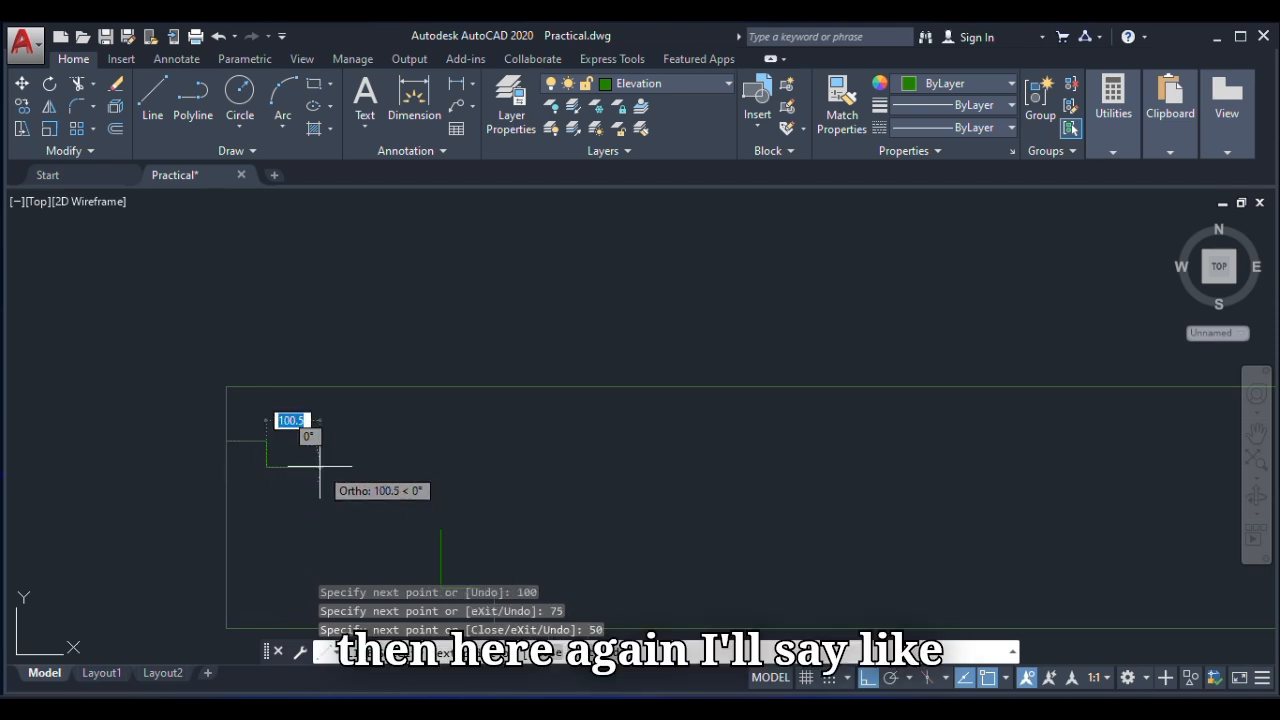
type("50")
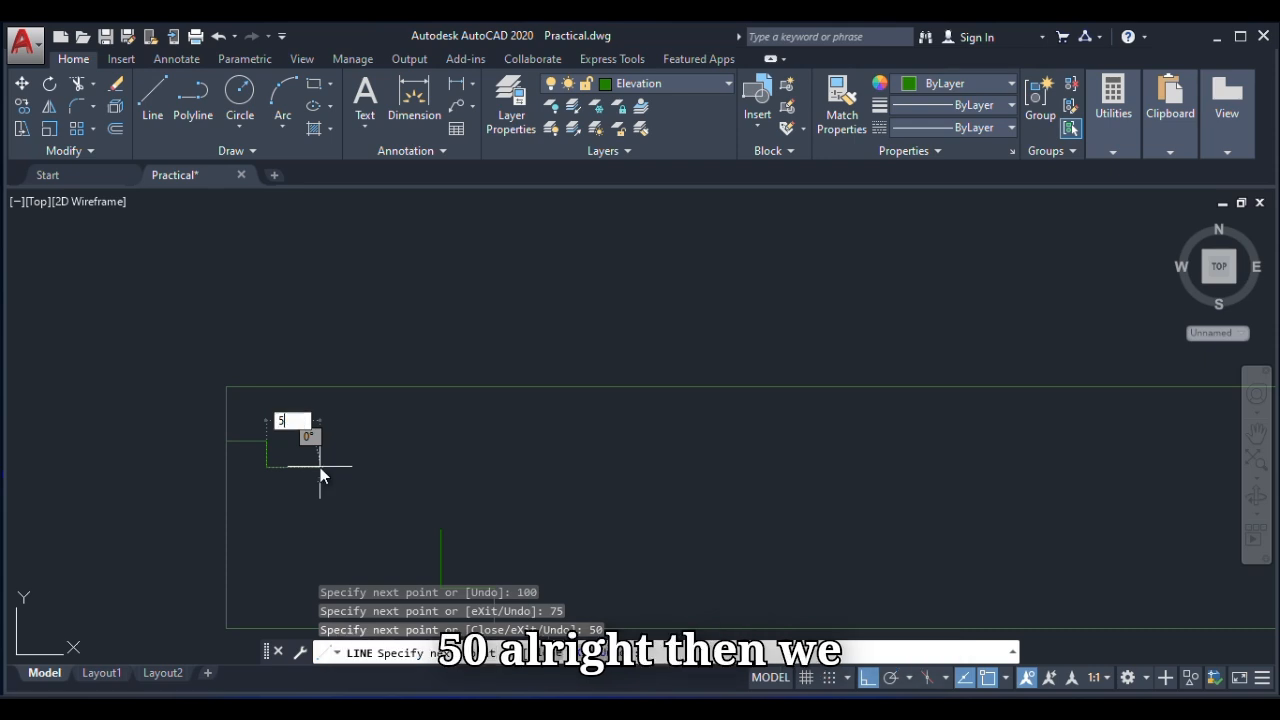
key("Return")
scroll(405, 444, "down", 2)
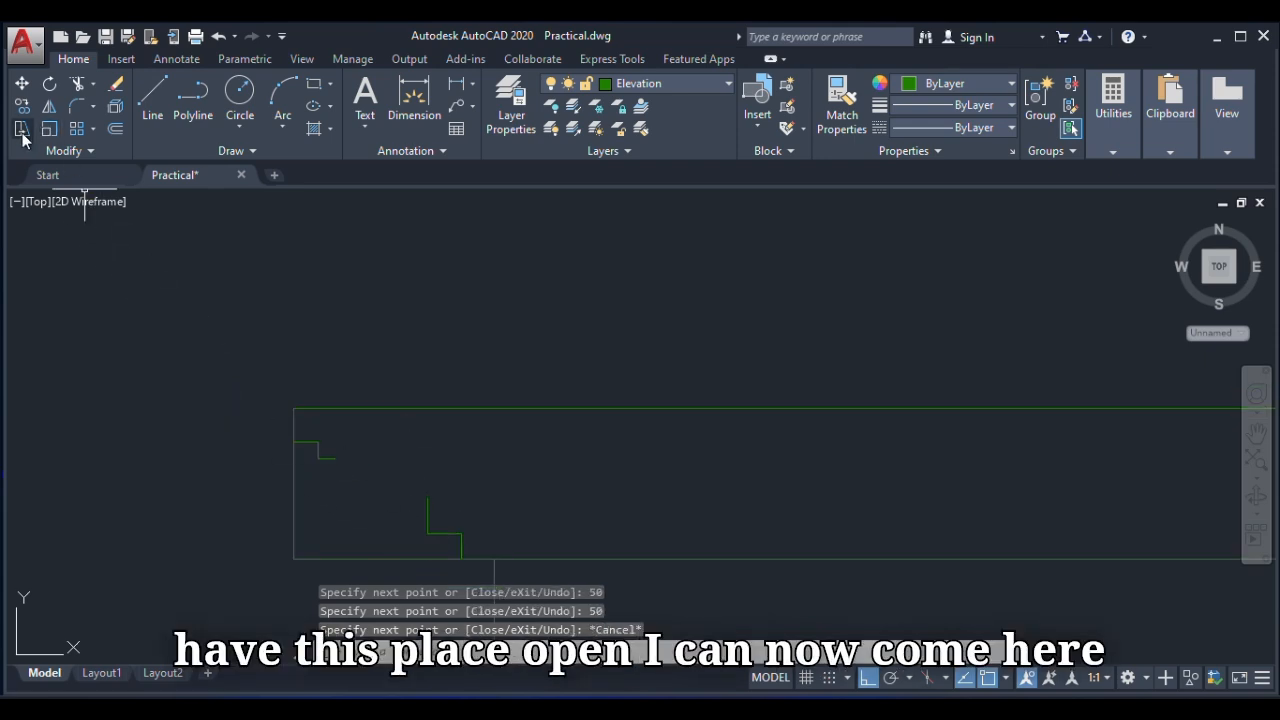
left_click(283, 127)
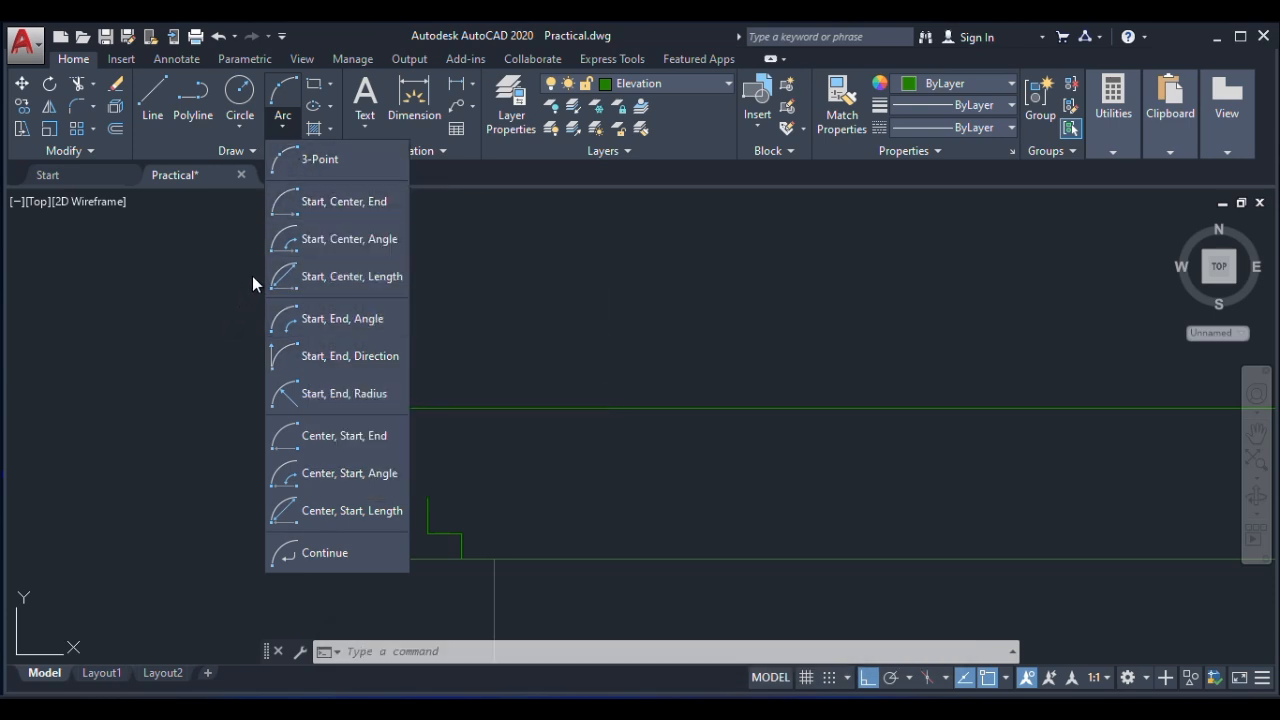
left_click(339, 203)
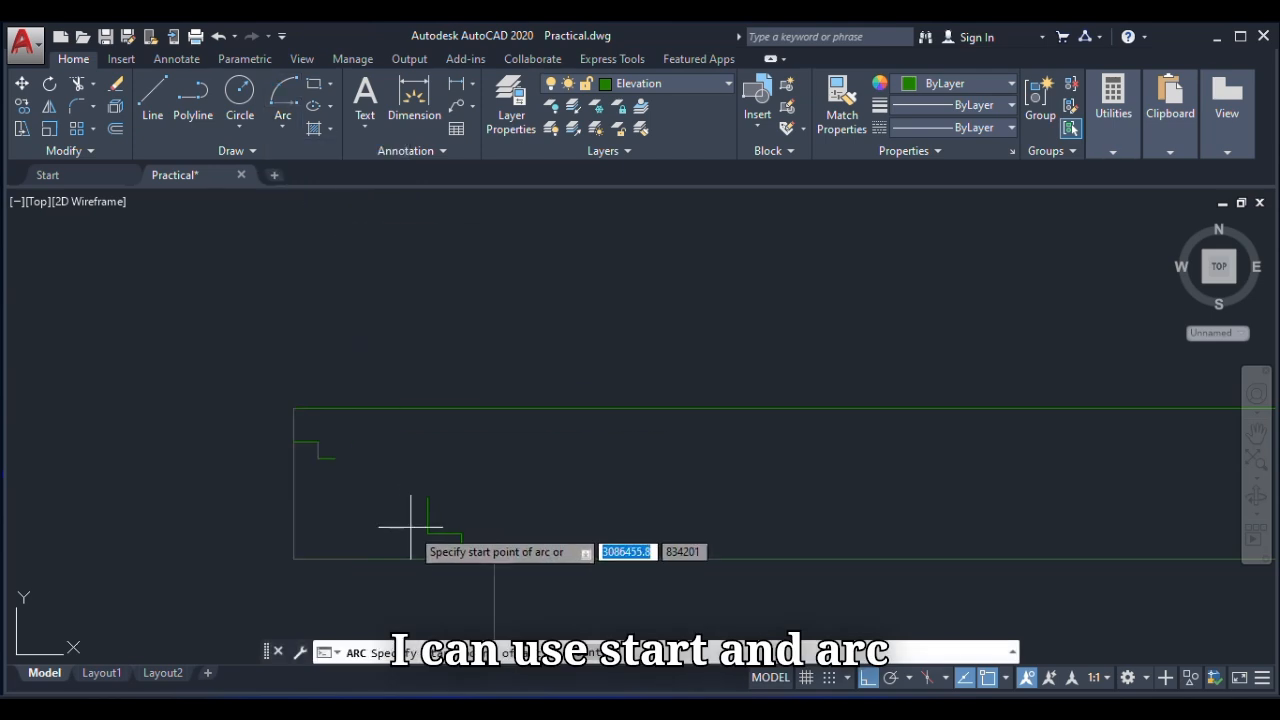
left_click(334, 452)
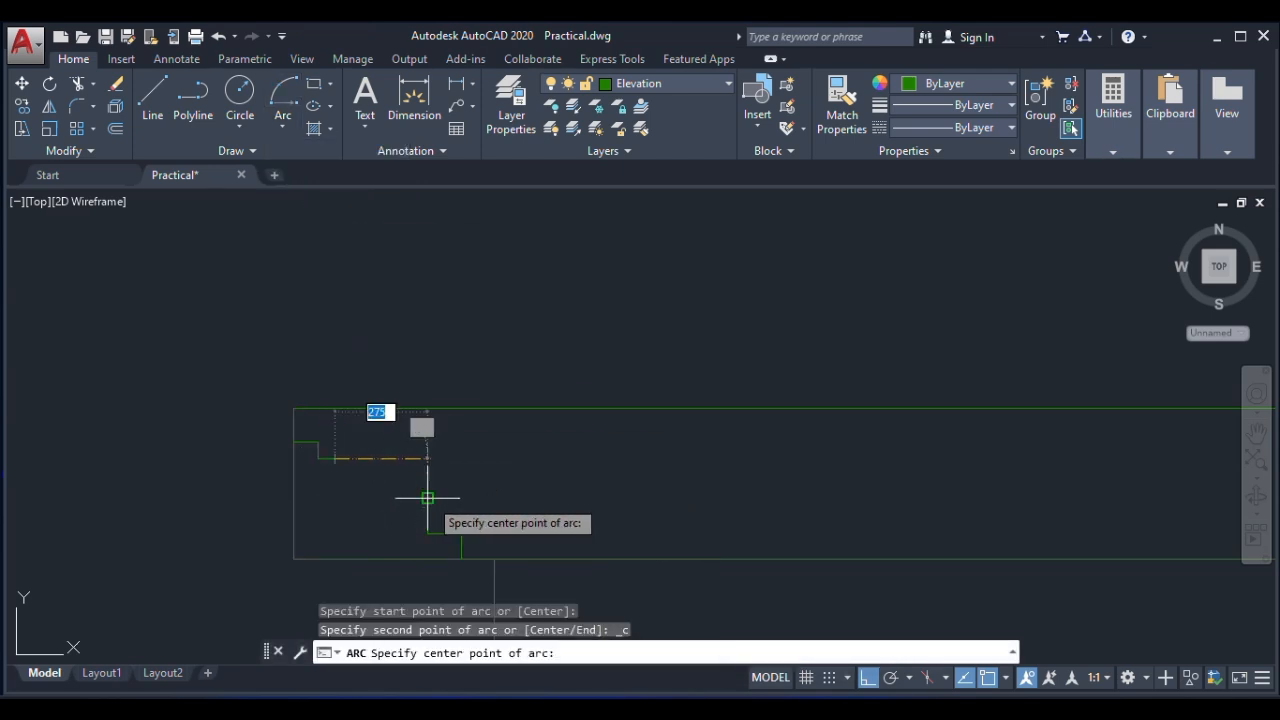
left_click(427, 498)
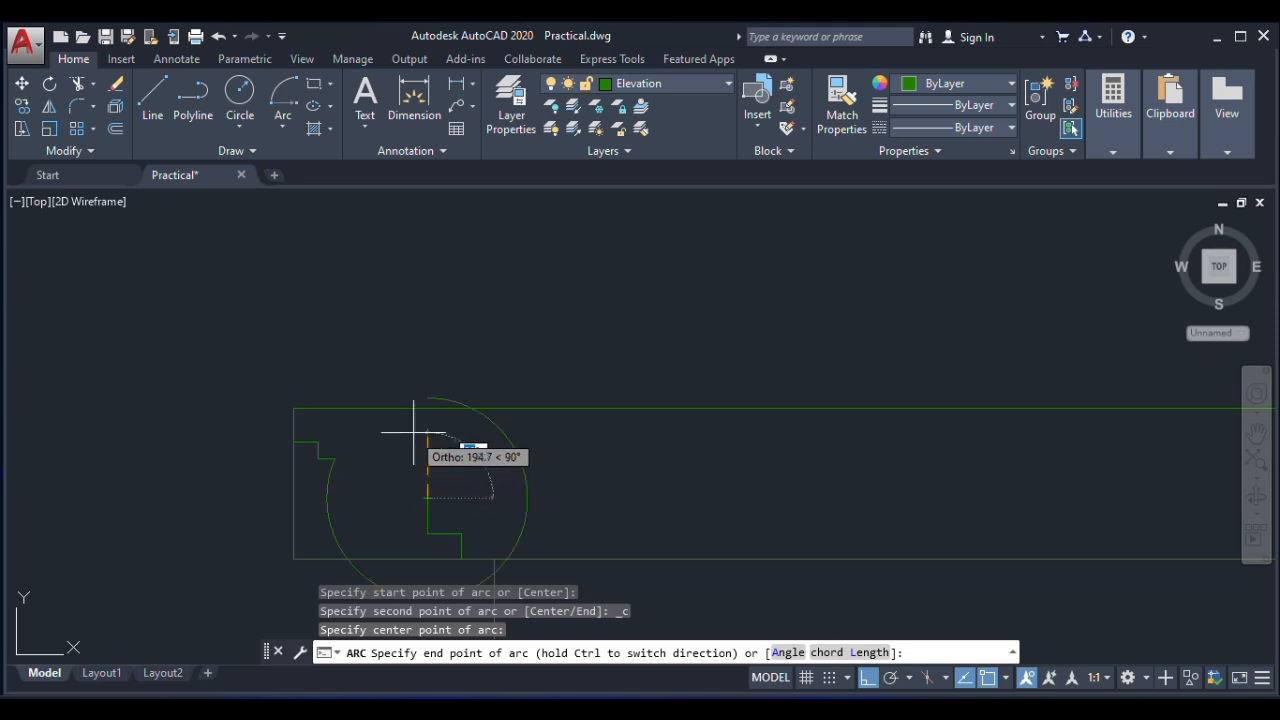
key("Escape")
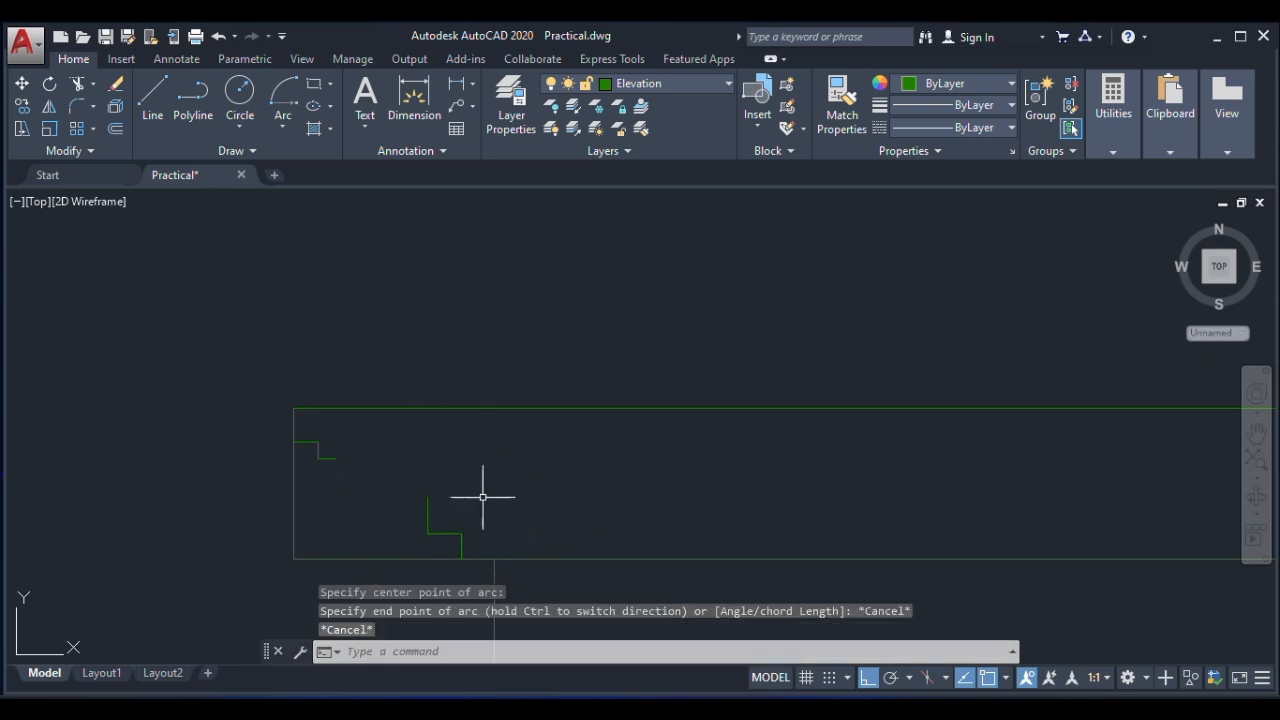
With Ortho off, draw a three-point arc bulging upward from the lower stepped line's end to the upper stepped line's end.
left_click(284, 128)
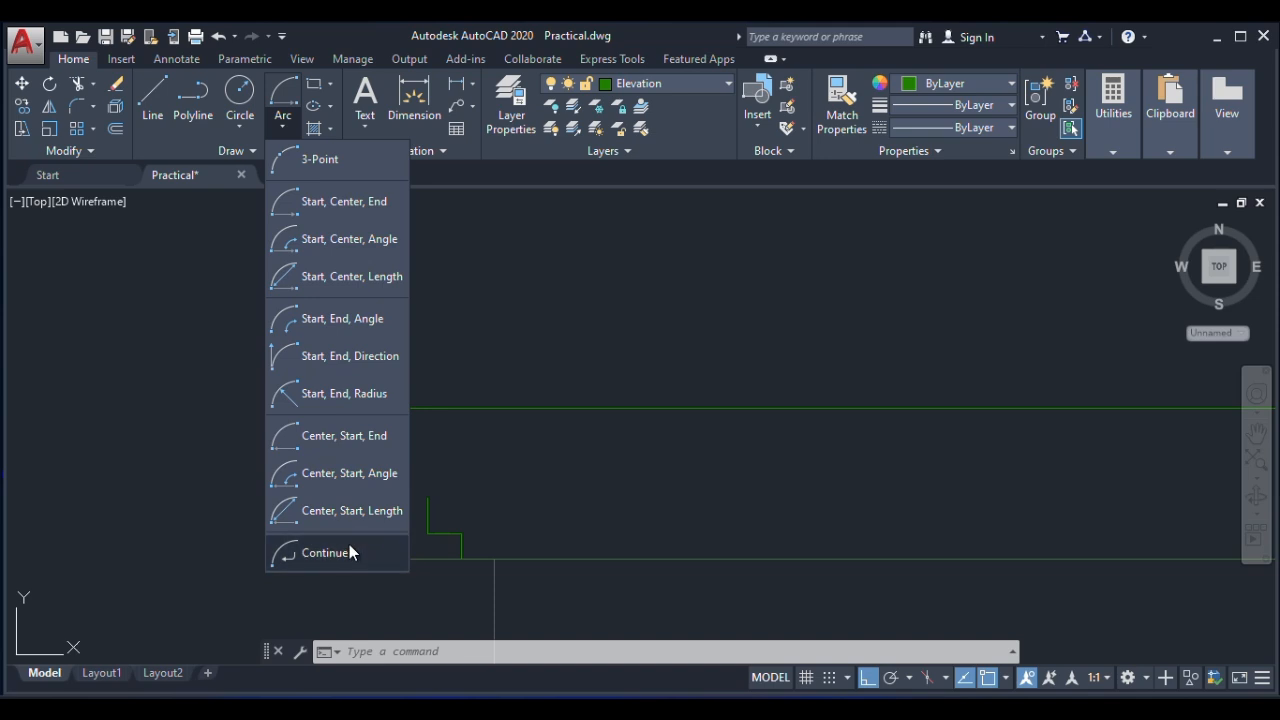
left_click(322, 162)
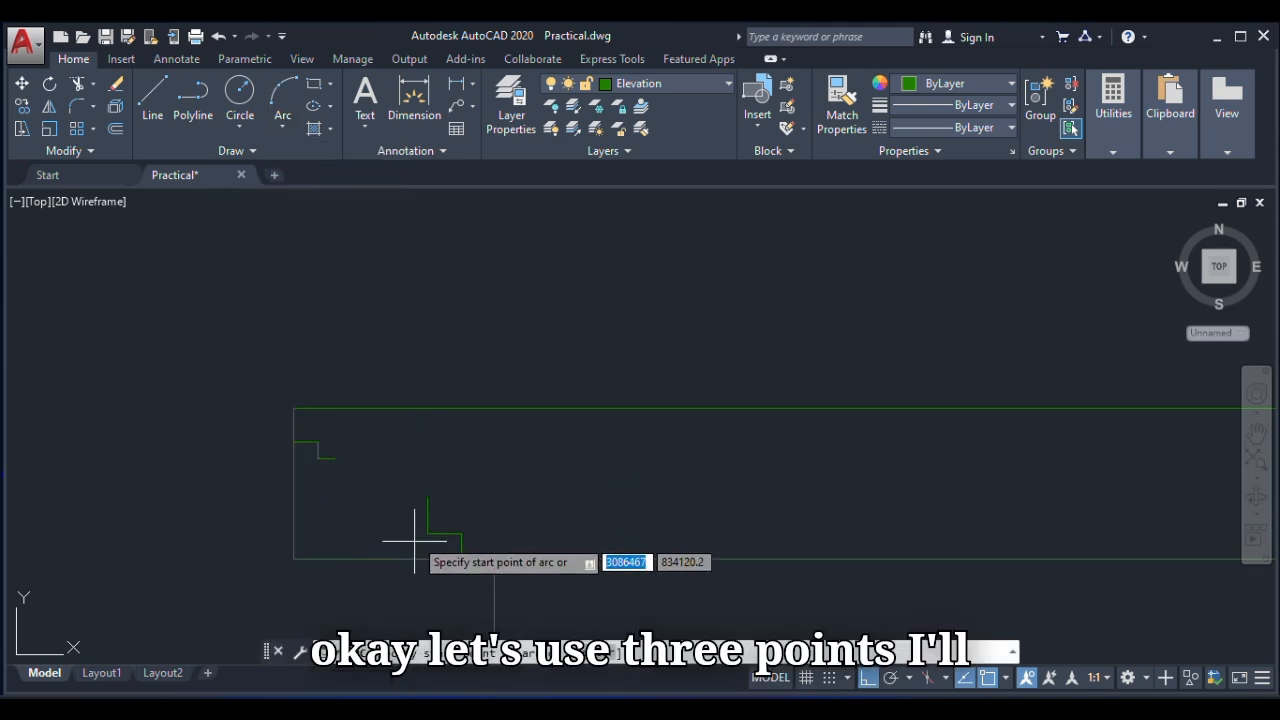
left_click(427, 497)
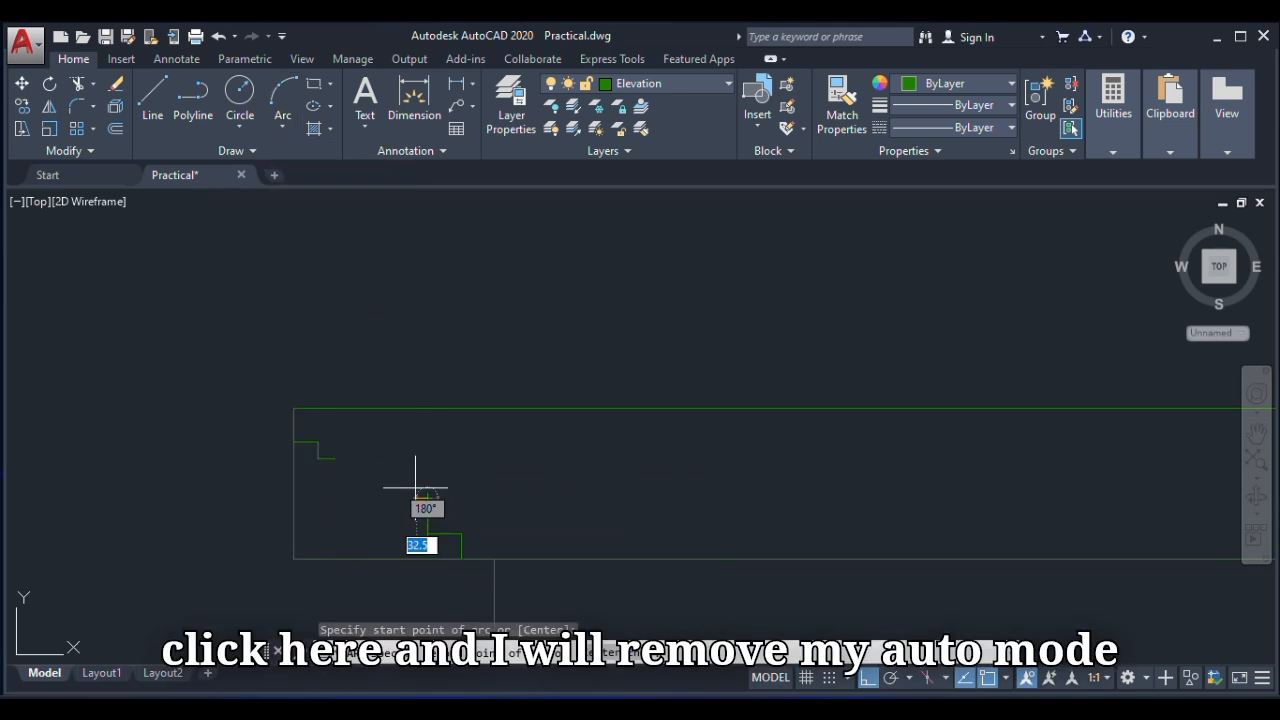
key("F8")
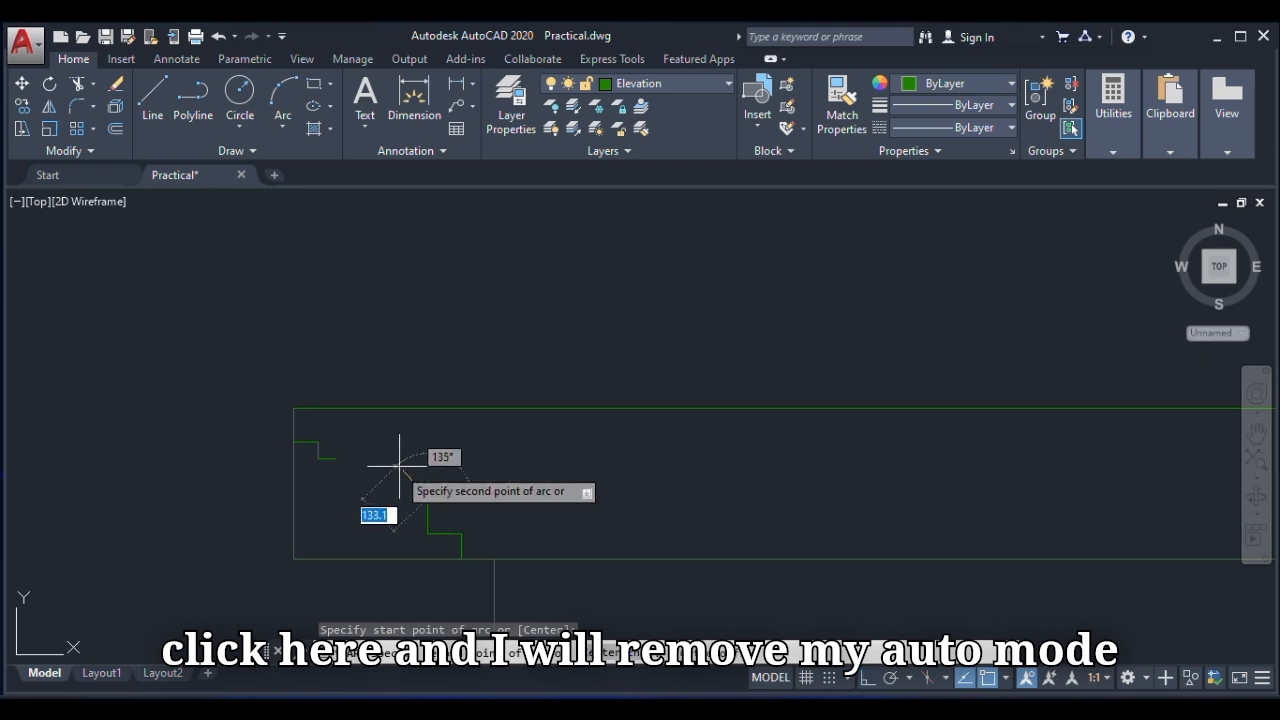
left_click(389, 462)
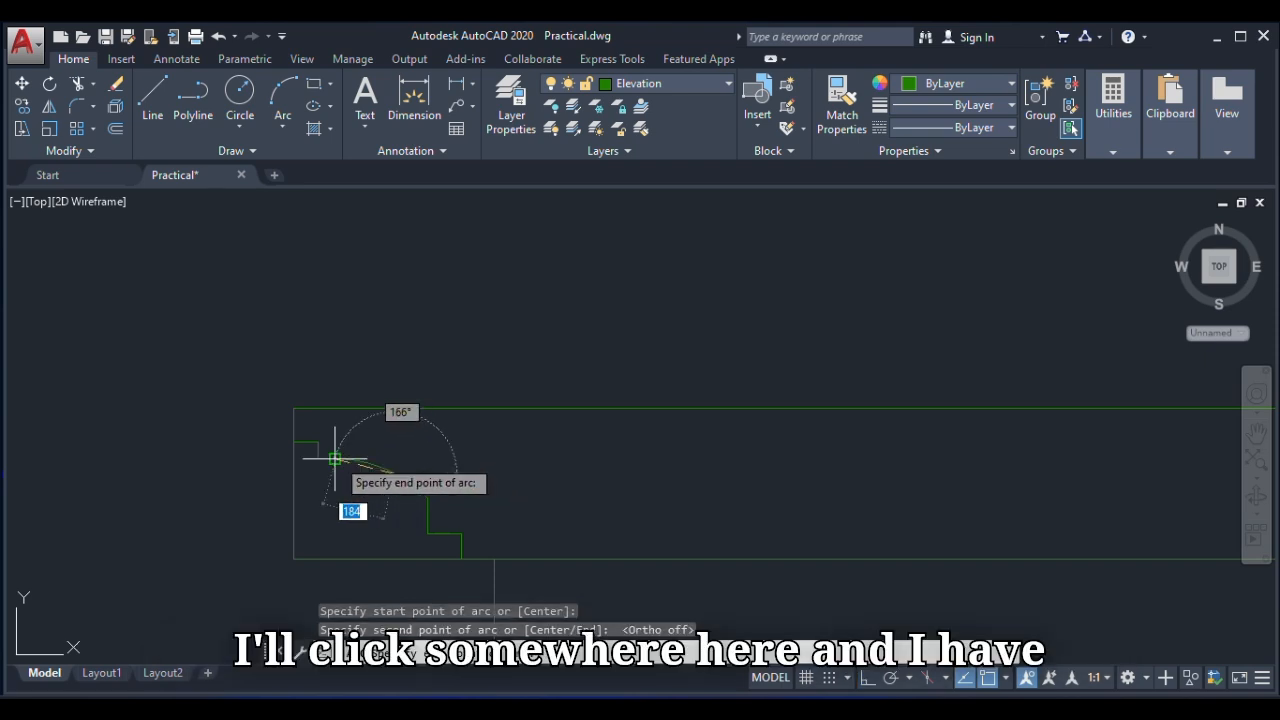
left_click(338, 457)
scroll(395, 558, "up", 2)
scroll(299, 392, "down", 4)
scroll(269, 446, "up", 2)
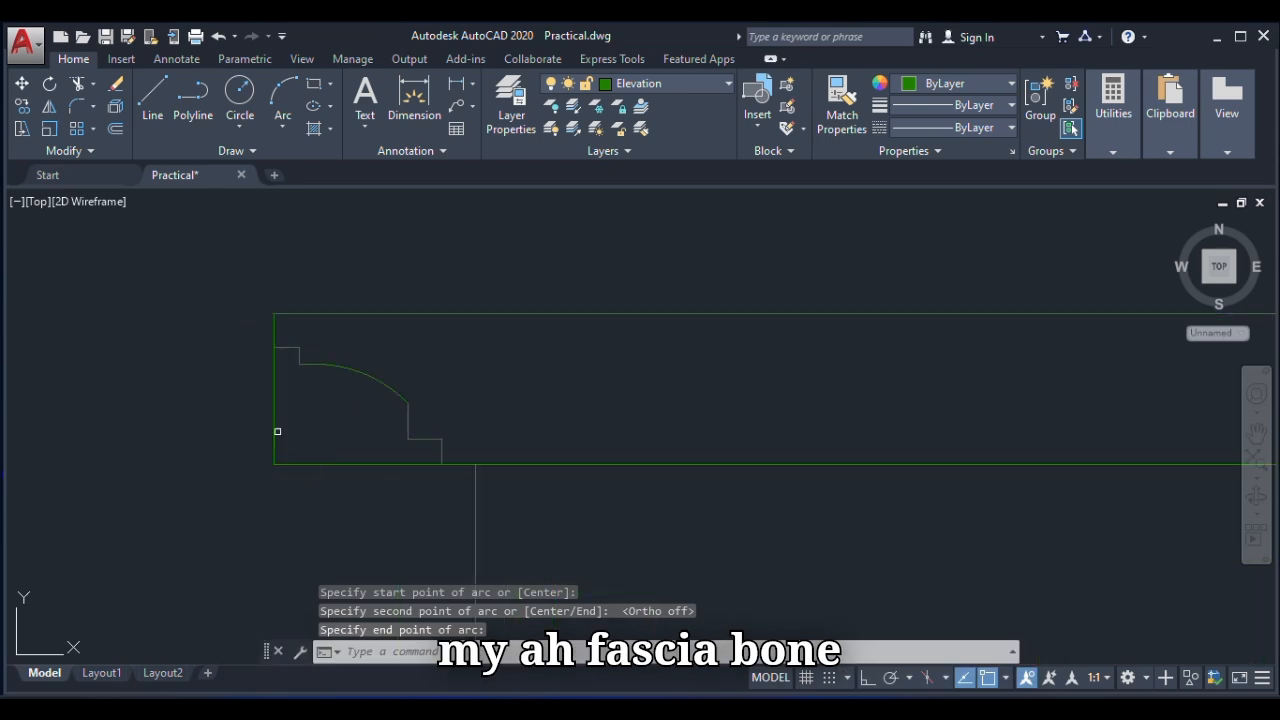
Trim the fascia's left edge and lower line where they extend outside the stepped and curved profile.
type("tr")
key("Return")
key("Return")
left_click(274, 411)
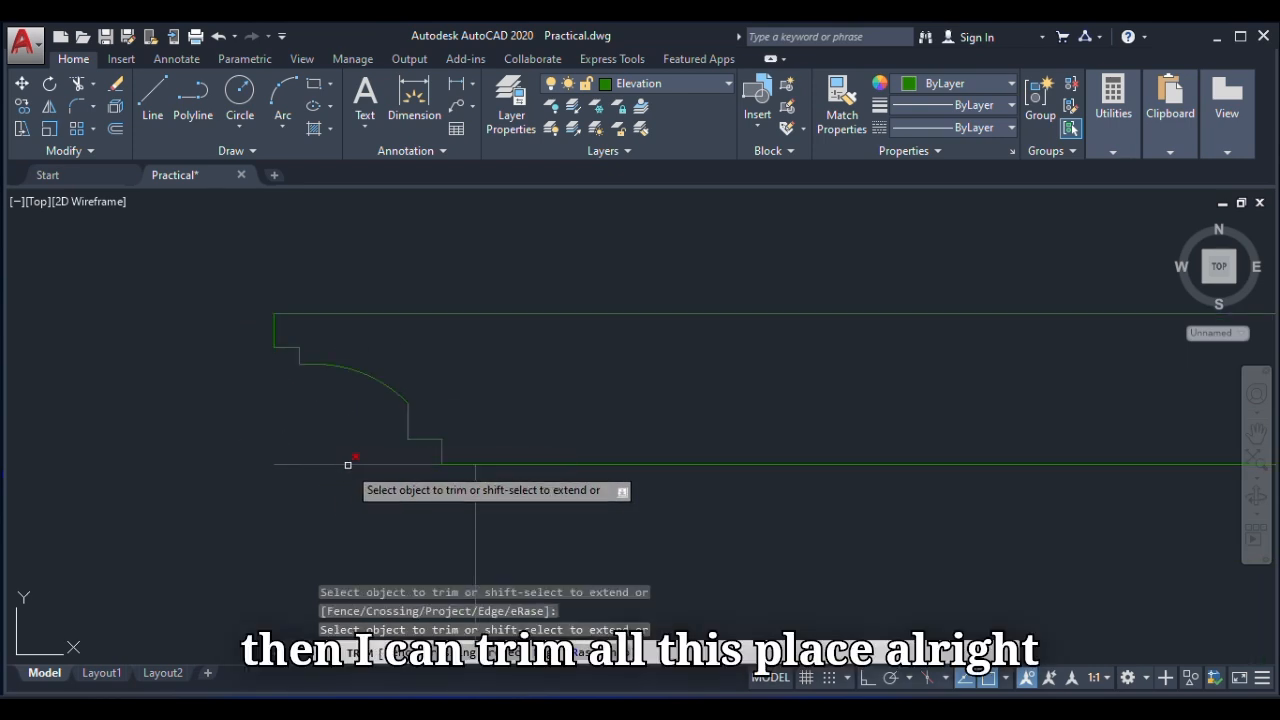
scroll(305, 485, "down", 4)
right_click(262, 471)
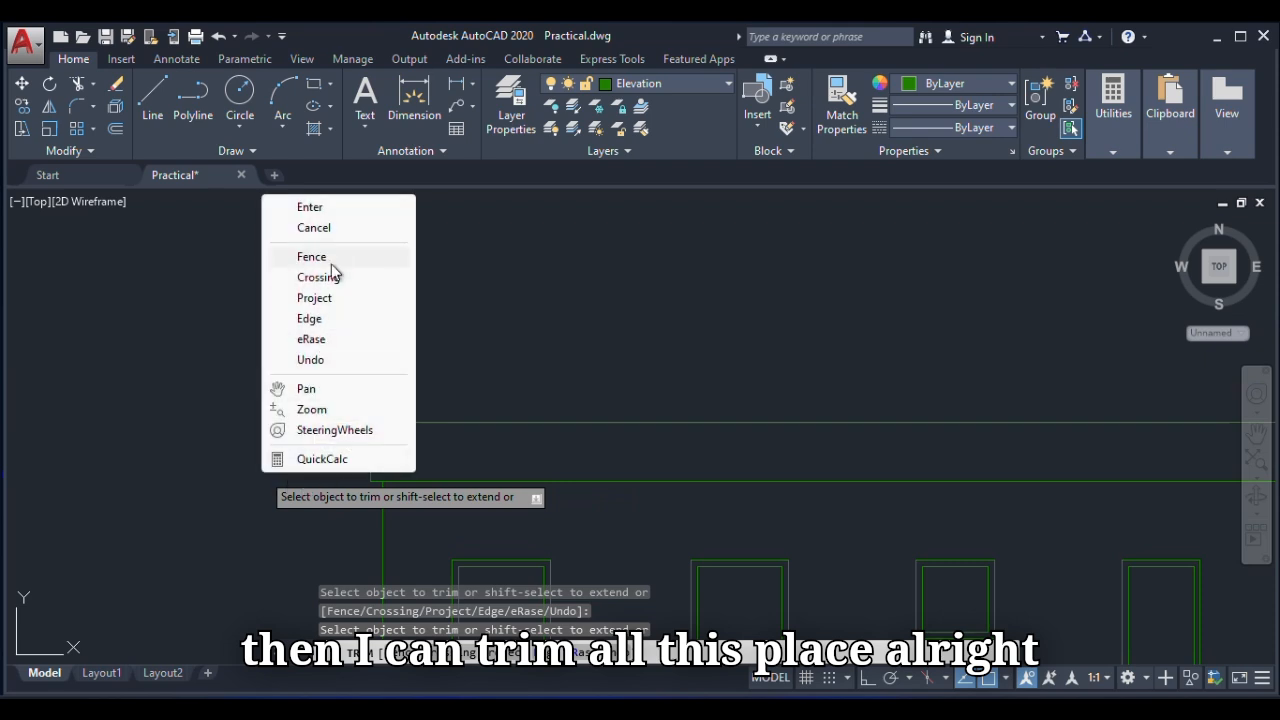
left_click(333, 212)
Mirror the left fascia profile about a vertical line through the midpoint of the fascia's top line, with Ortho on and the original kept.
scroll(318, 437, "up", 2)
left_click(373, 436)
left_click(303, 490)
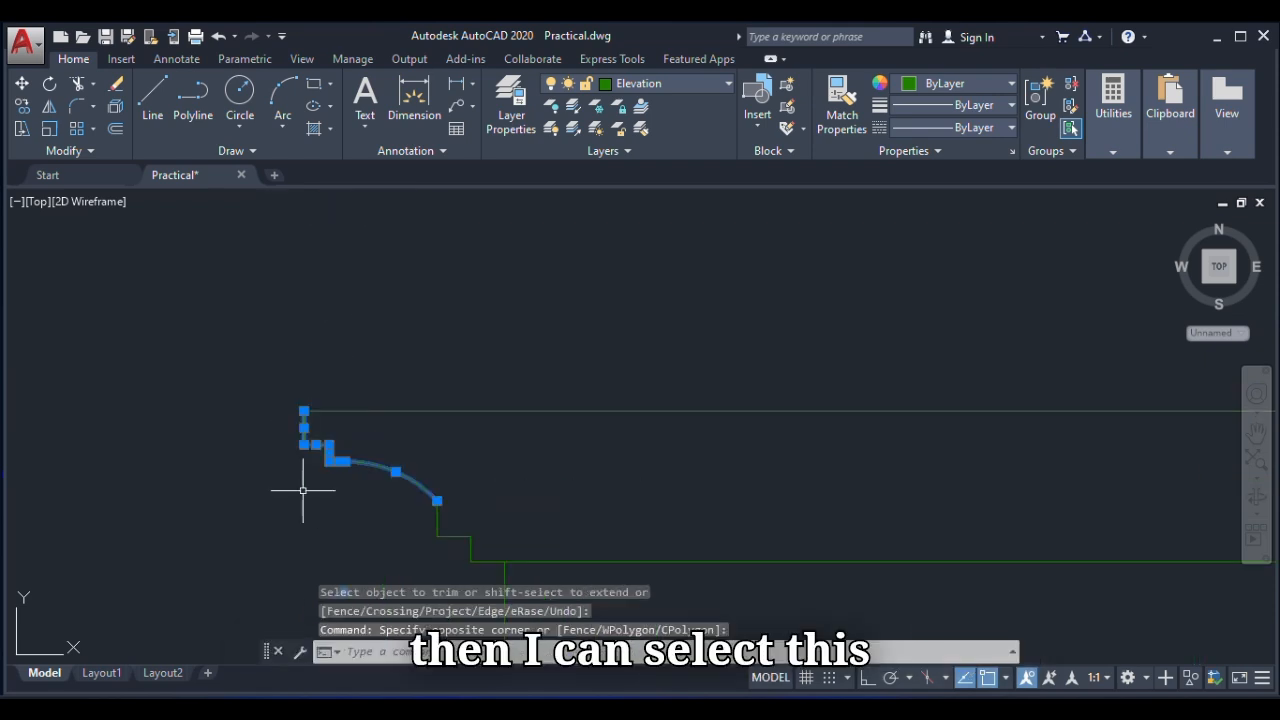
left_click(481, 521)
left_click(406, 540)
scroll(331, 483, "down", 4)
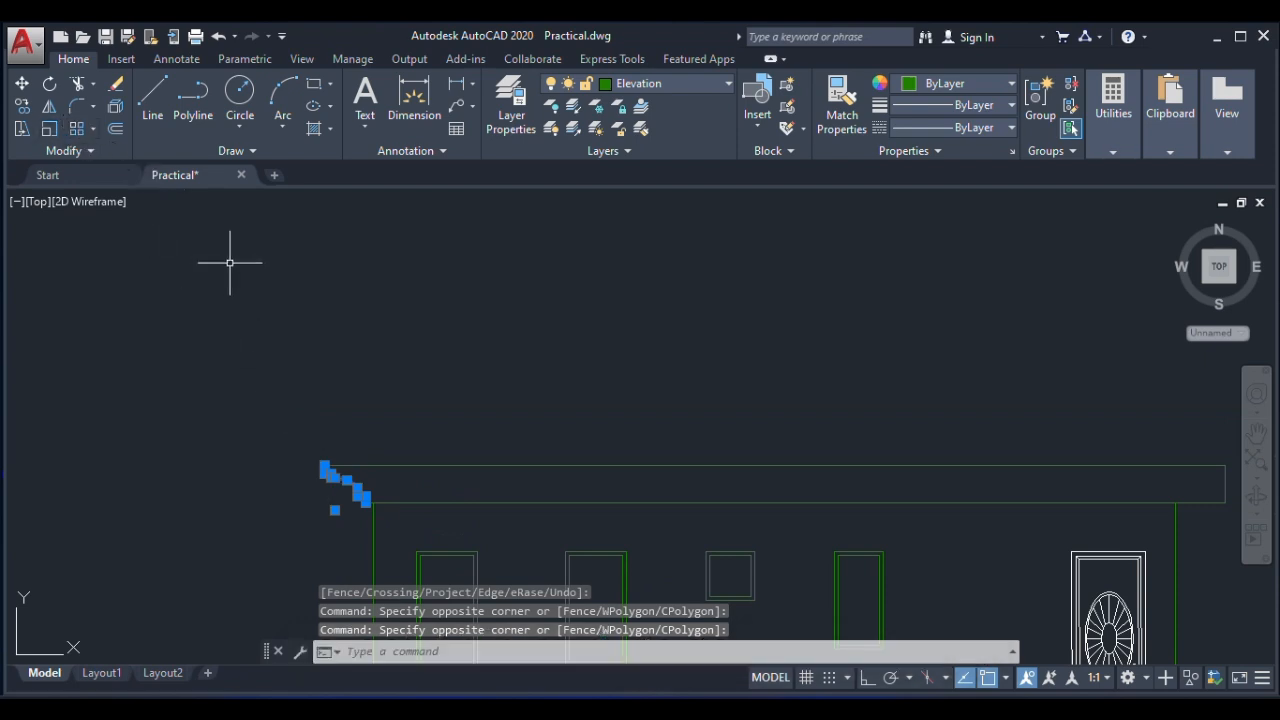
left_click(50, 107)
scroll(529, 414, "down", 4)
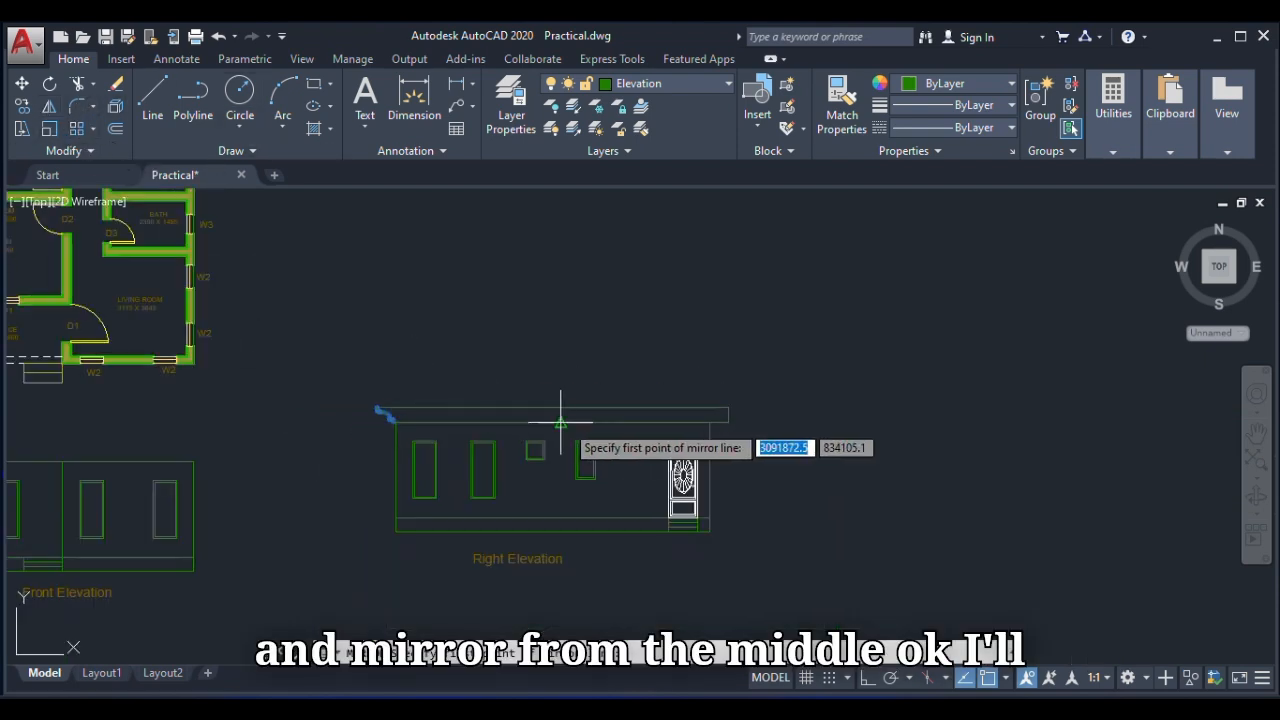
left_click(552, 408)
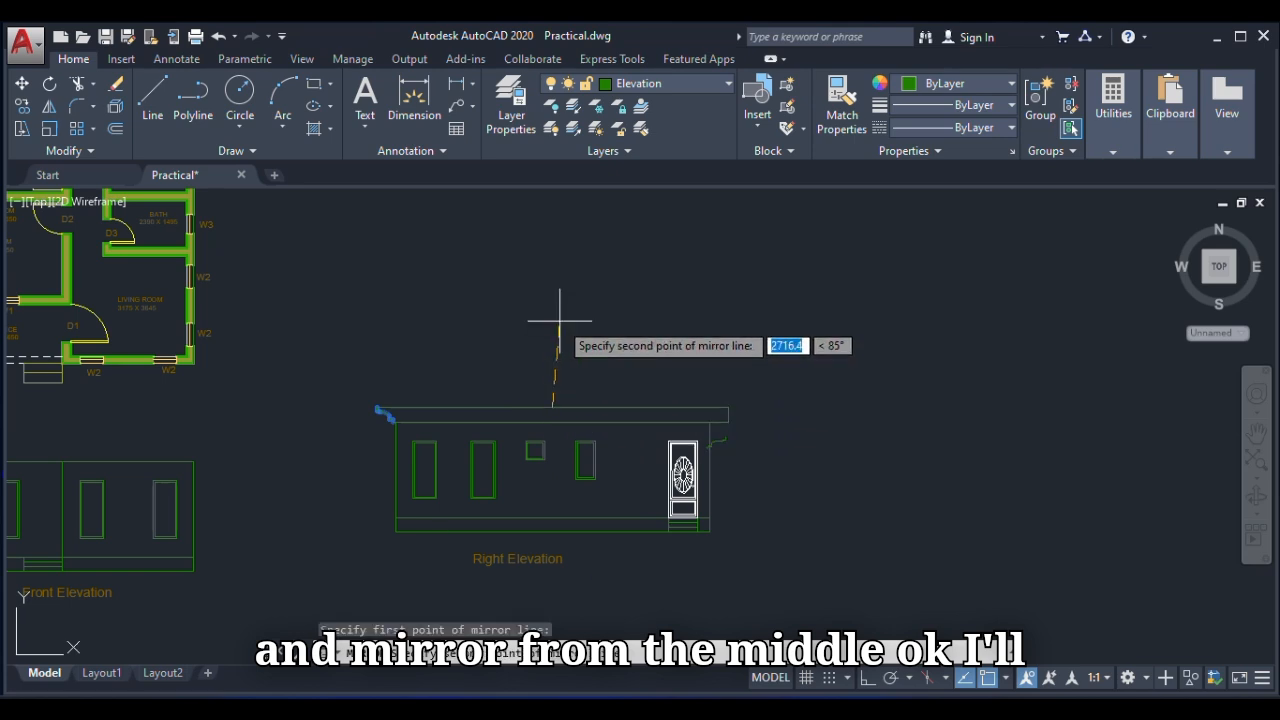
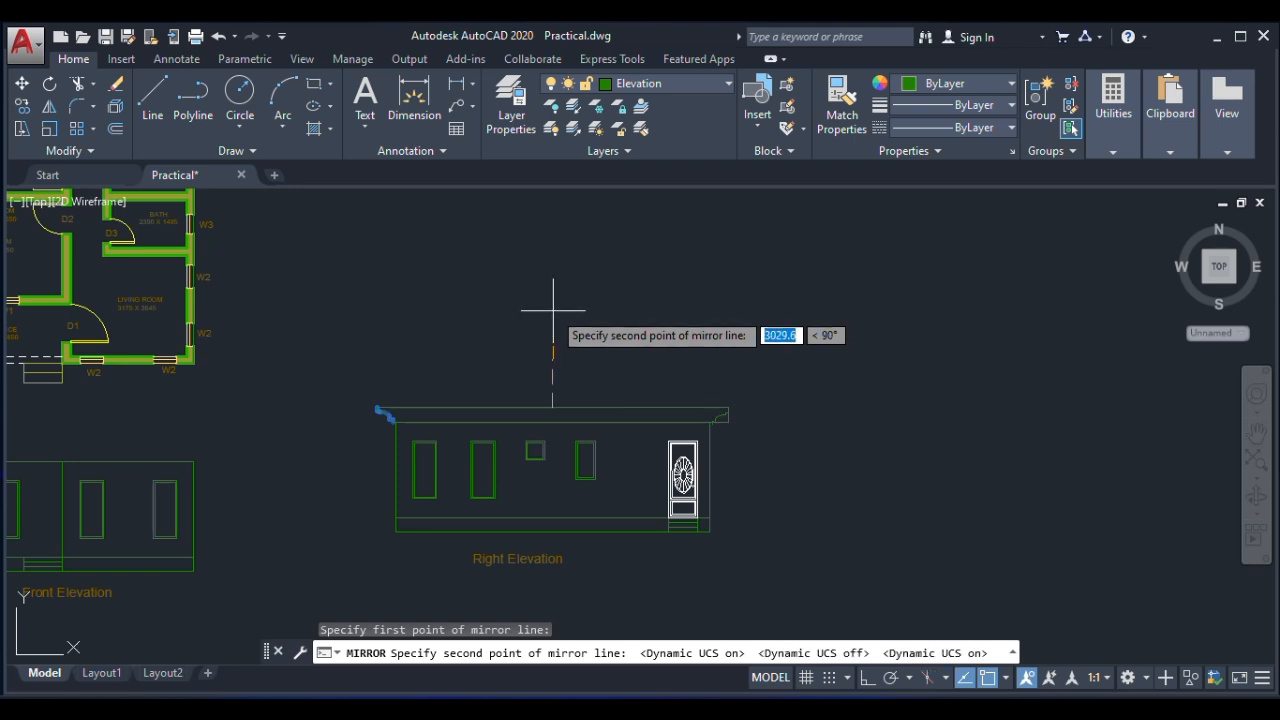
key("F8")
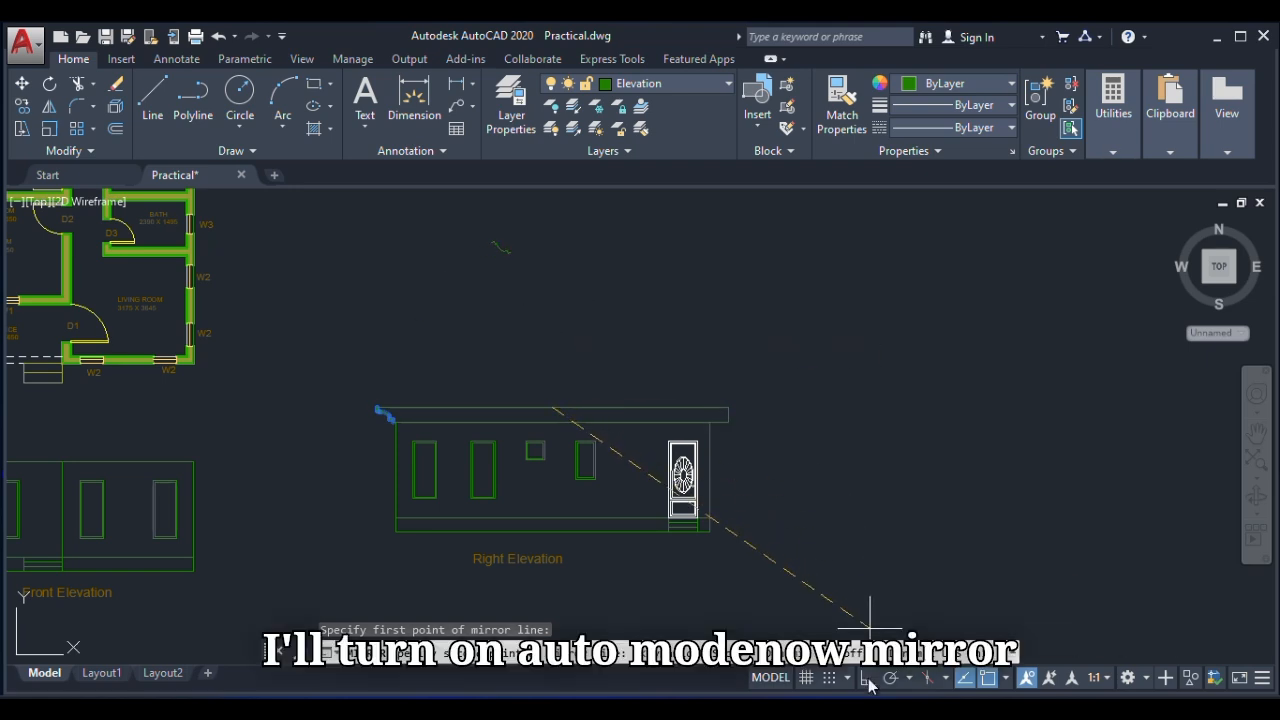
left_click(552, 347)
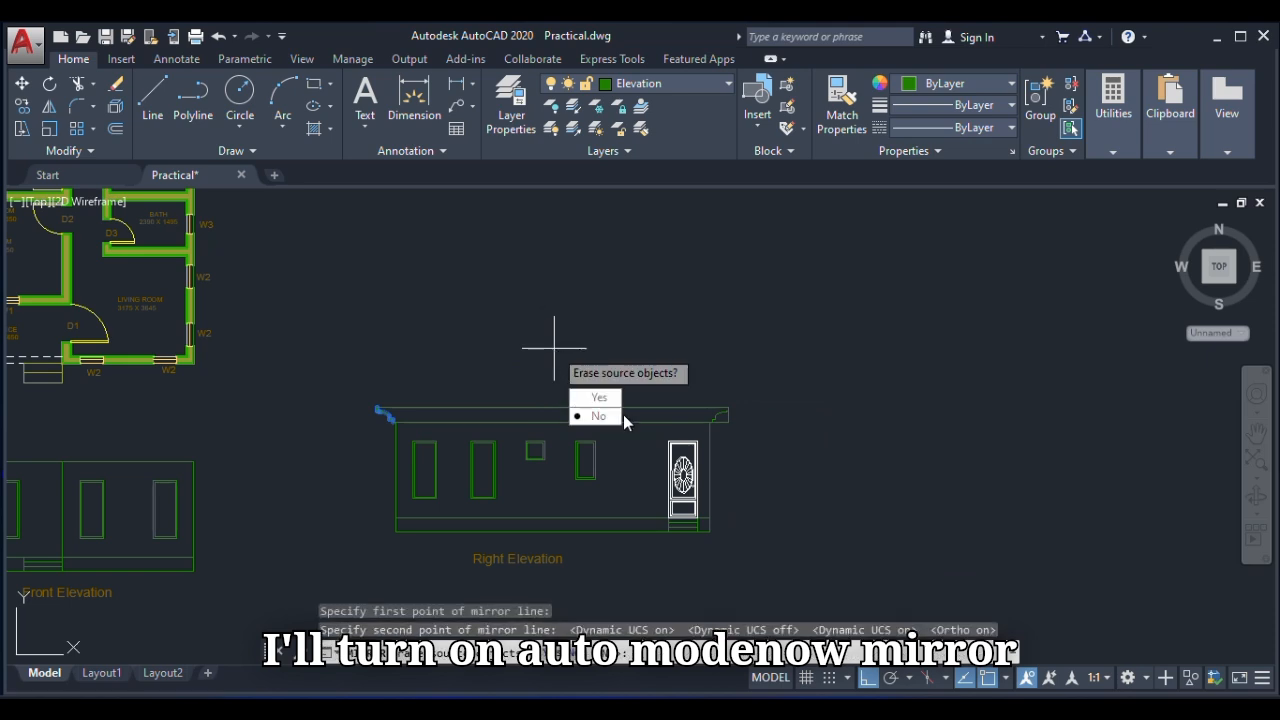
key("Return")
scroll(725, 415, "up", 5)
type("tr")
key("Return")
type("b")
key("Return")
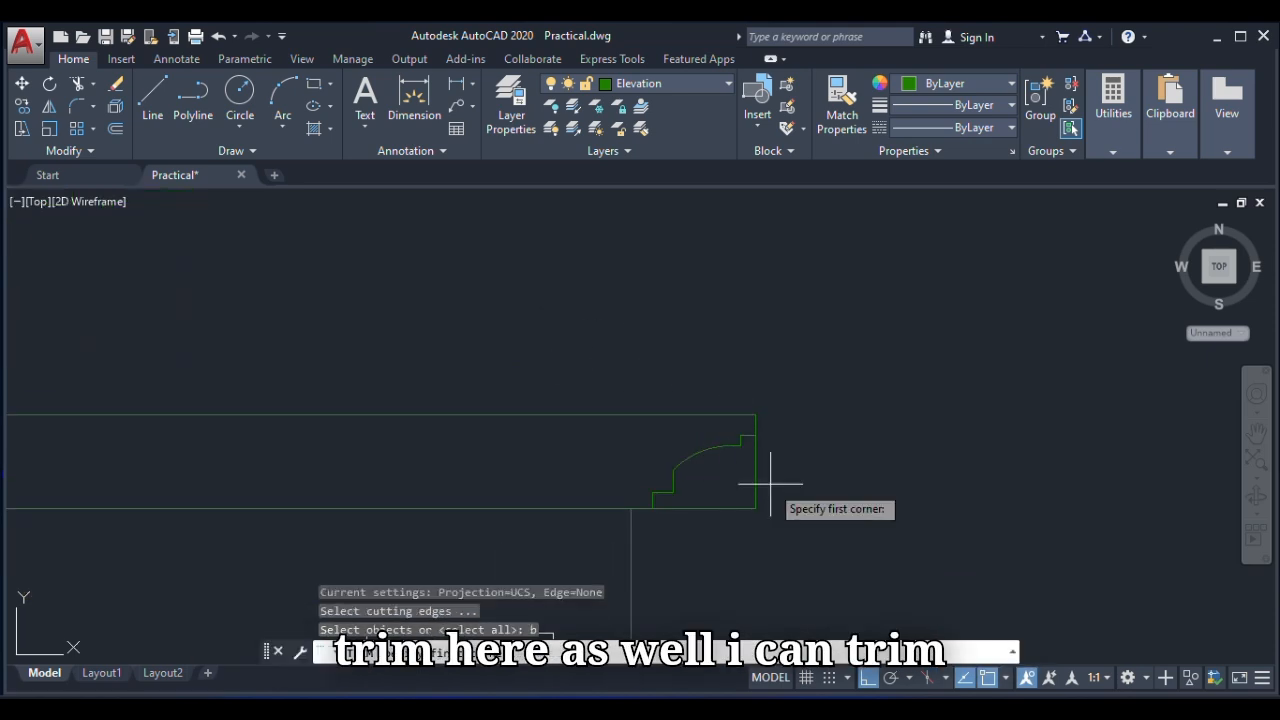
key("Escape")
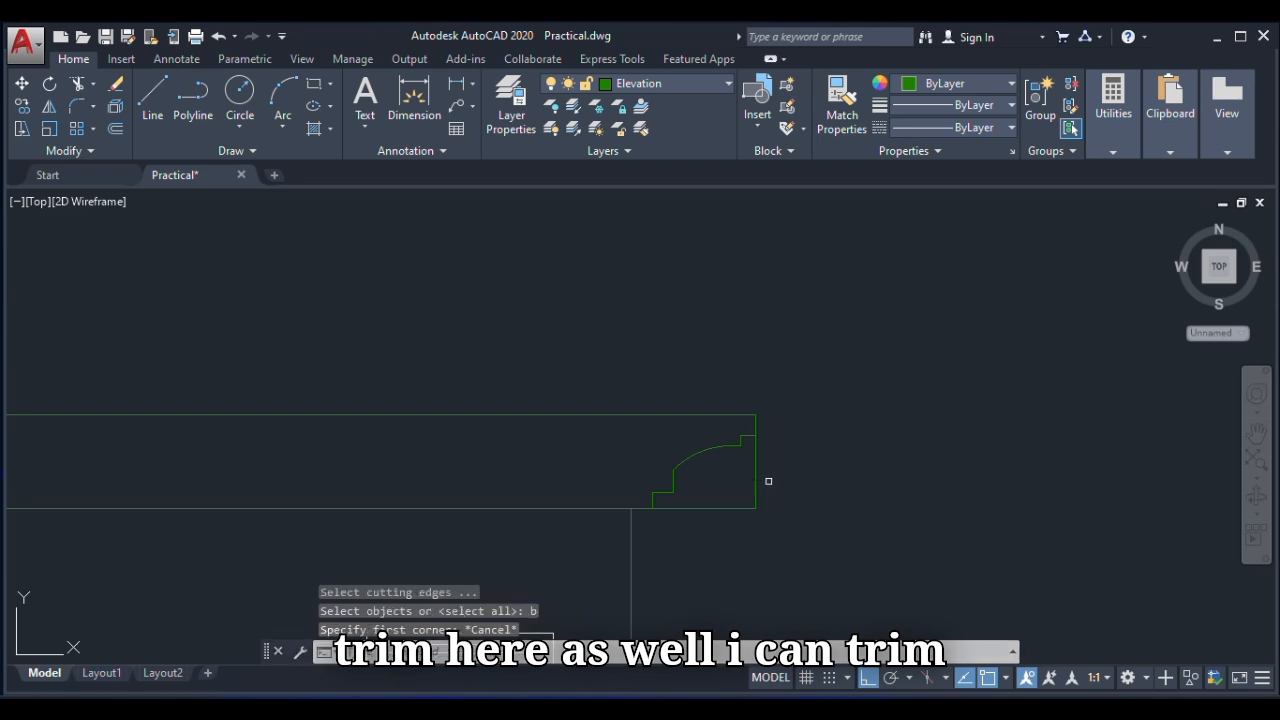
Trim the fascia's right edge and lower line outside the mirrored profile.
key("Return")
key("Return")
left_click(774, 467)
left_click(717, 540)
scroll(727, 485, "down", 4)
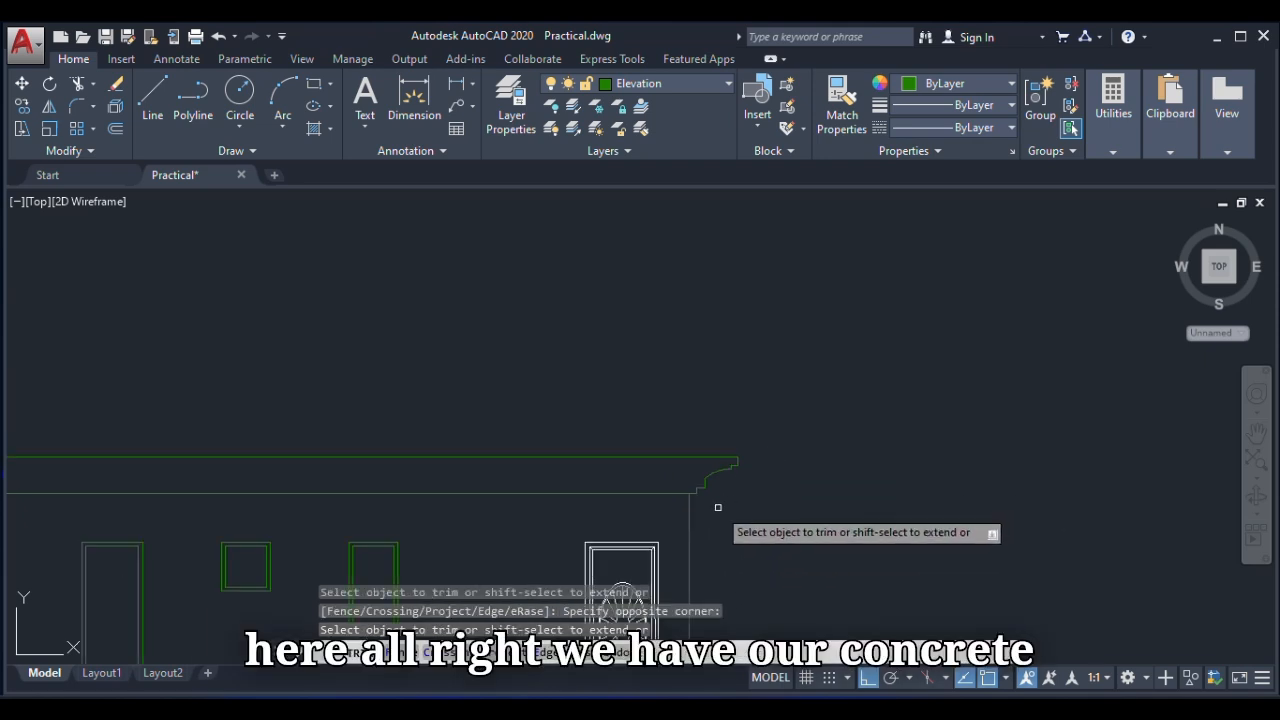
scroll(717, 507, "down", 3)
right_click(634, 338)
left_click(680, 349)
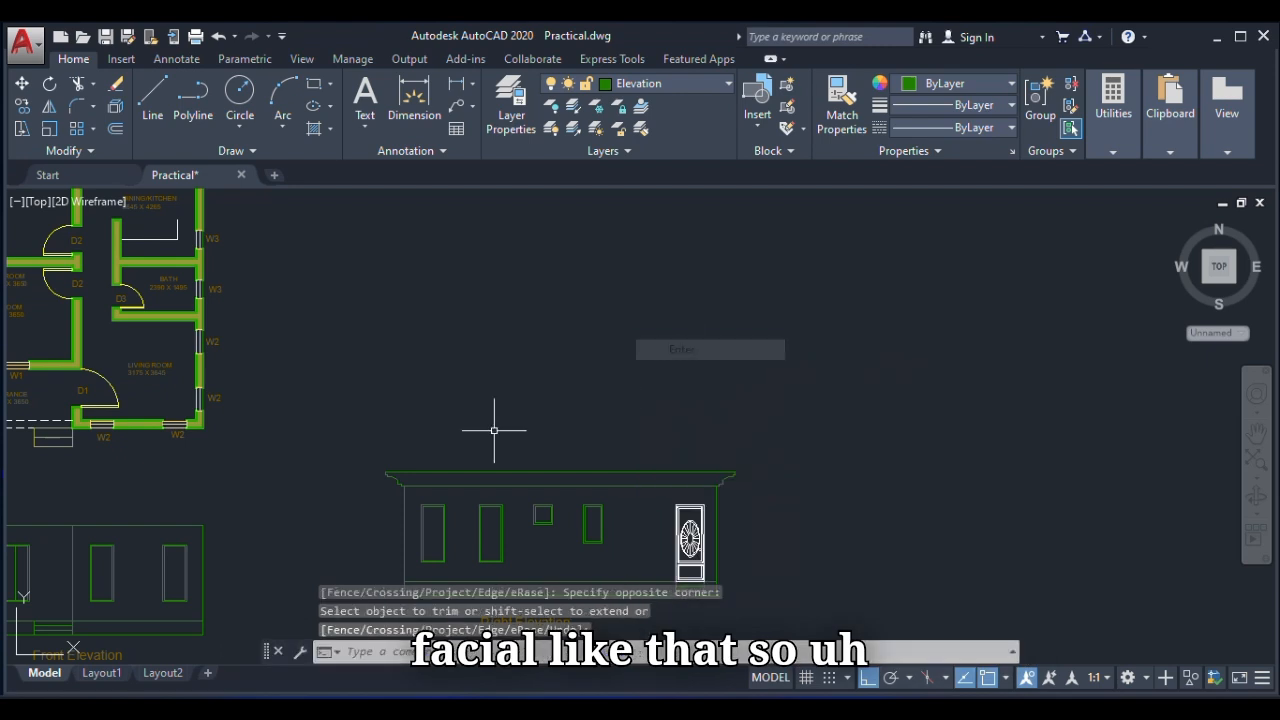
Copy the Right Elevation's left fascia profile, from its junction with the wall corner, to the Front Elevation's upper-left wall corner.
scroll(503, 466, "down", 2)
scroll(188, 525, "up", 4)
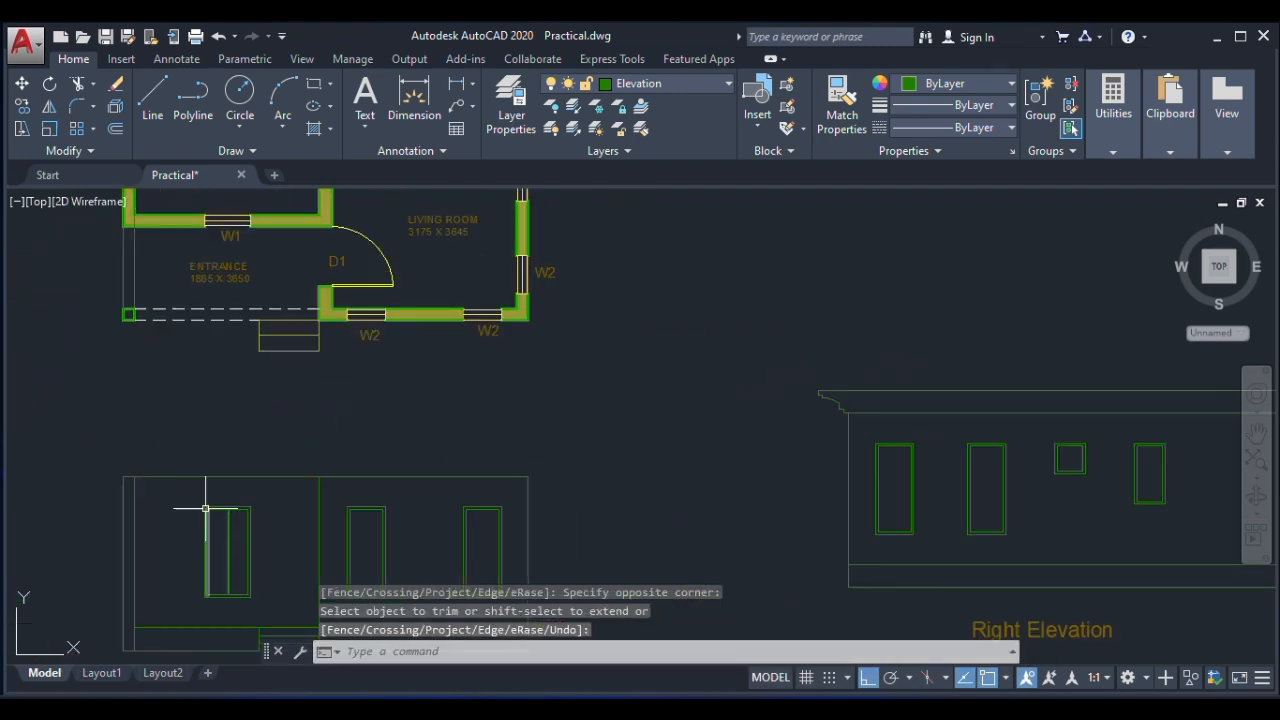
scroll(843, 405, "up", 6)
left_click(802, 423)
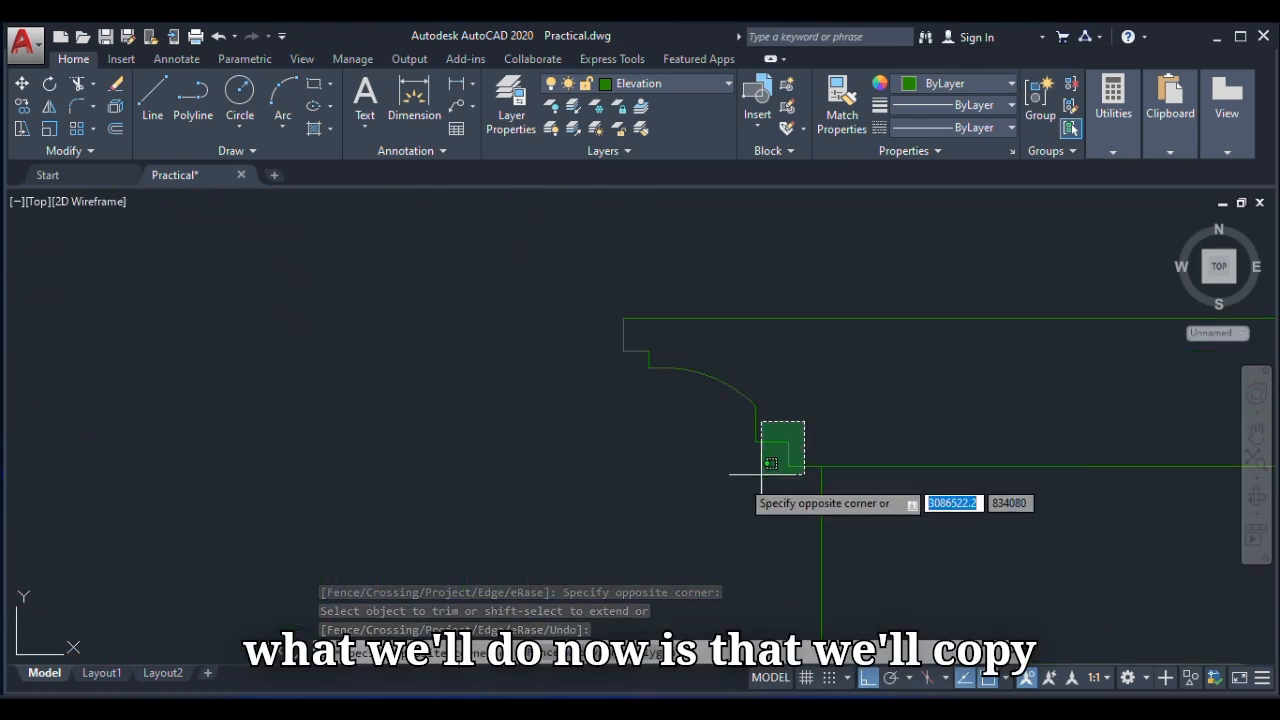
left_click(604, 444)
left_click(783, 365)
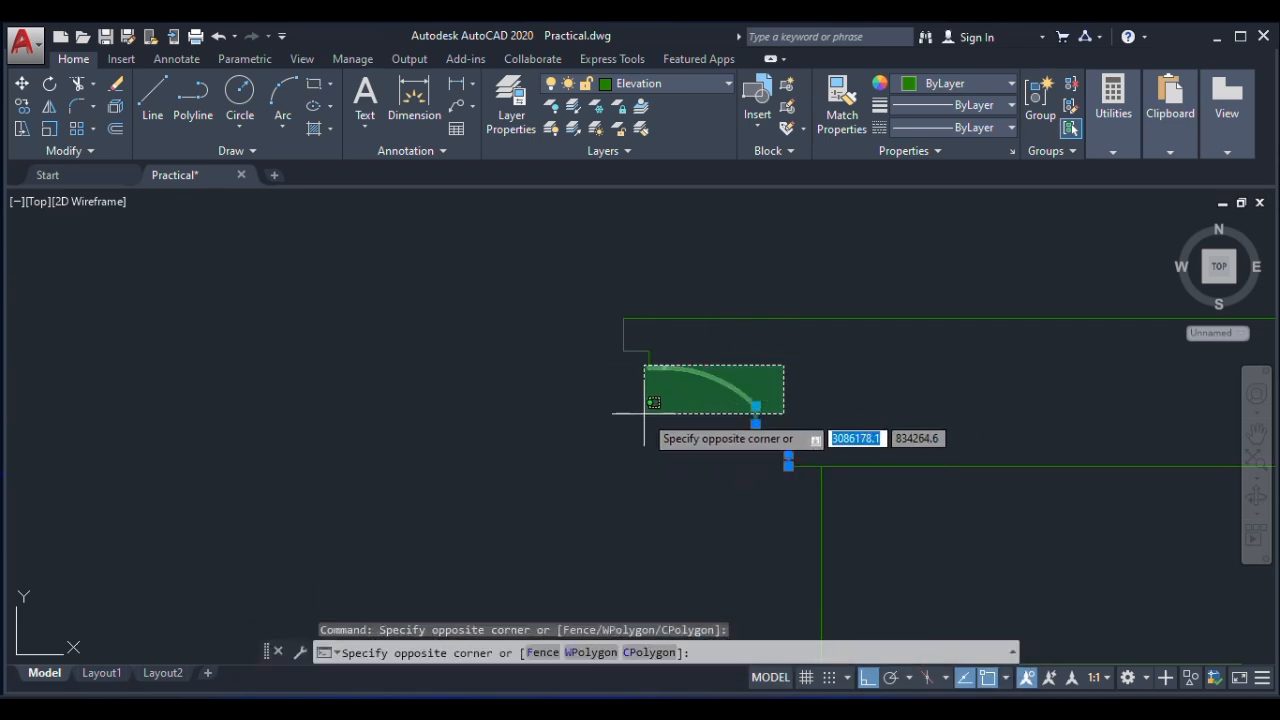
left_click(619, 413)
left_click(636, 355)
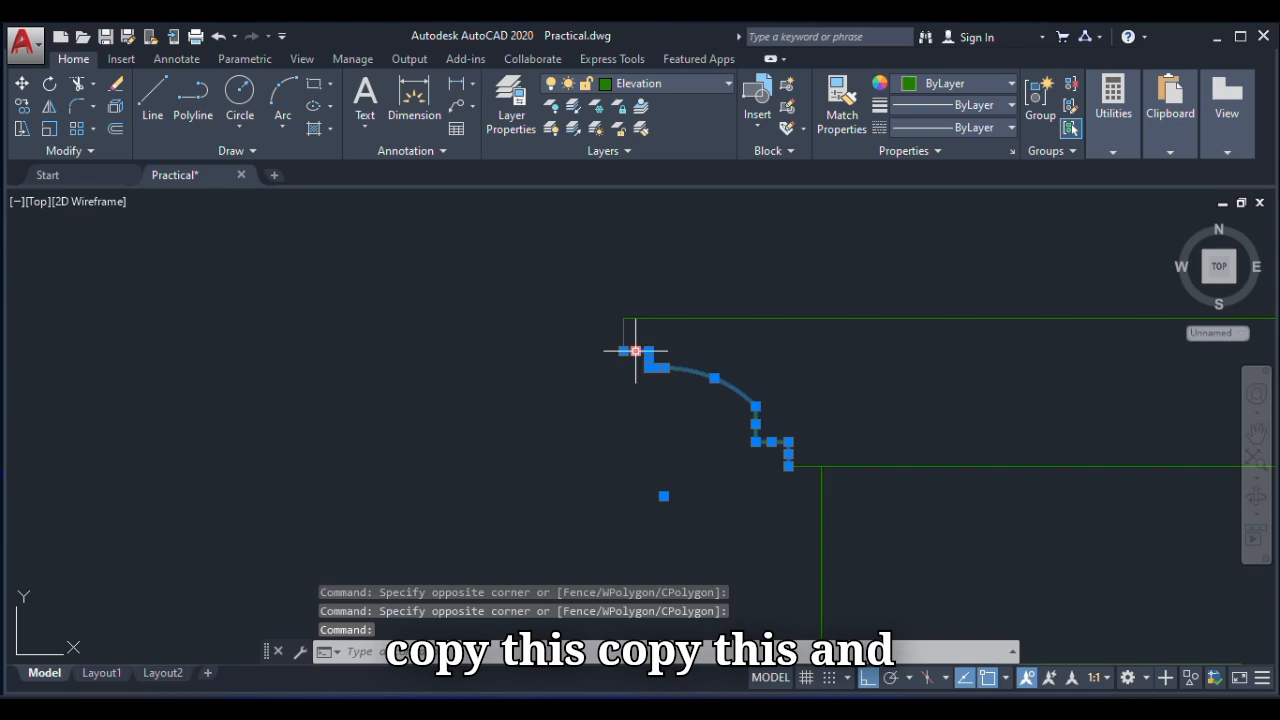
left_click(810, 463)
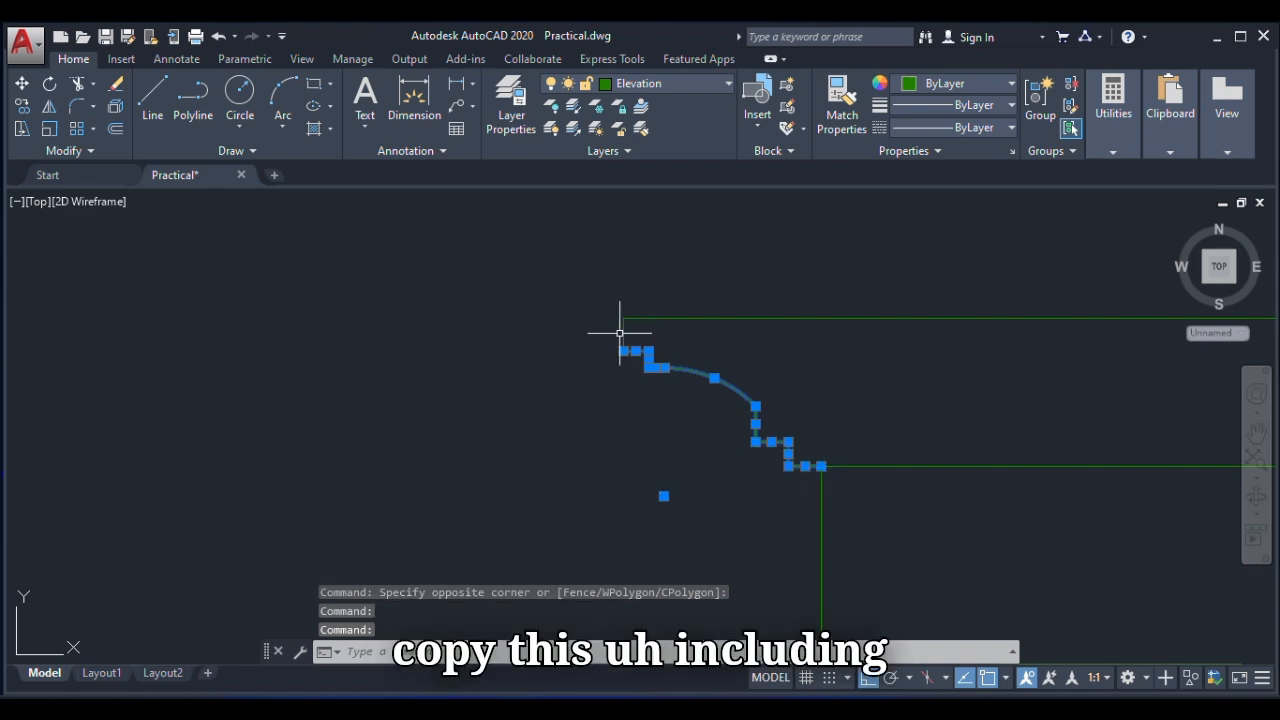
scroll(600, 355, "down", 3)
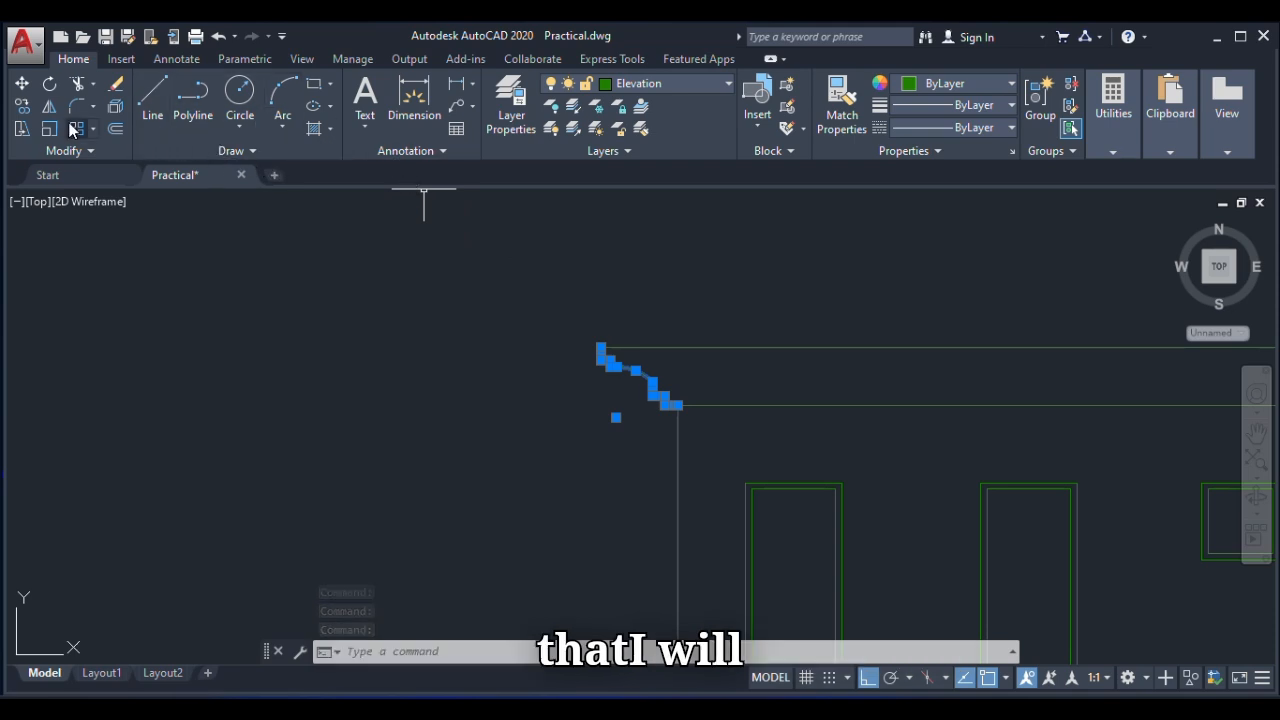
left_click(28, 104)
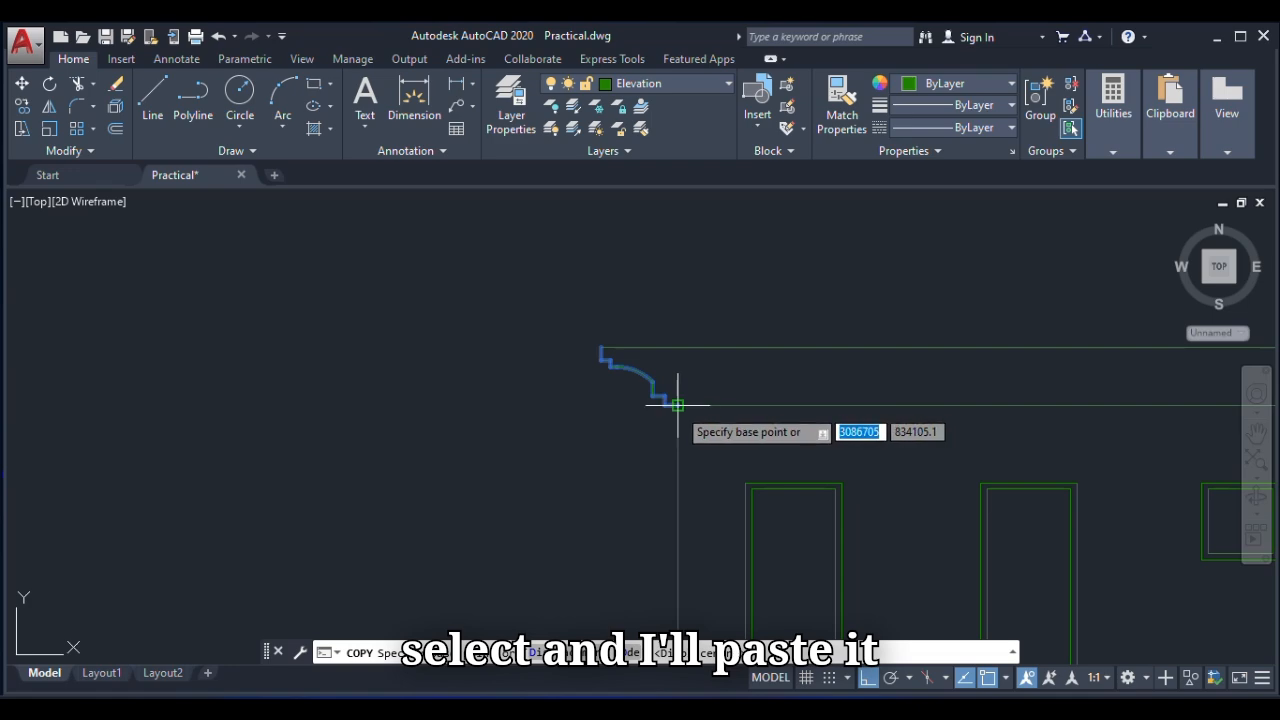
left_click(677, 406)
scroll(882, 410, "down", 2)
scroll(890, 411, "down", 2)
scroll(557, 429, "up", 2)
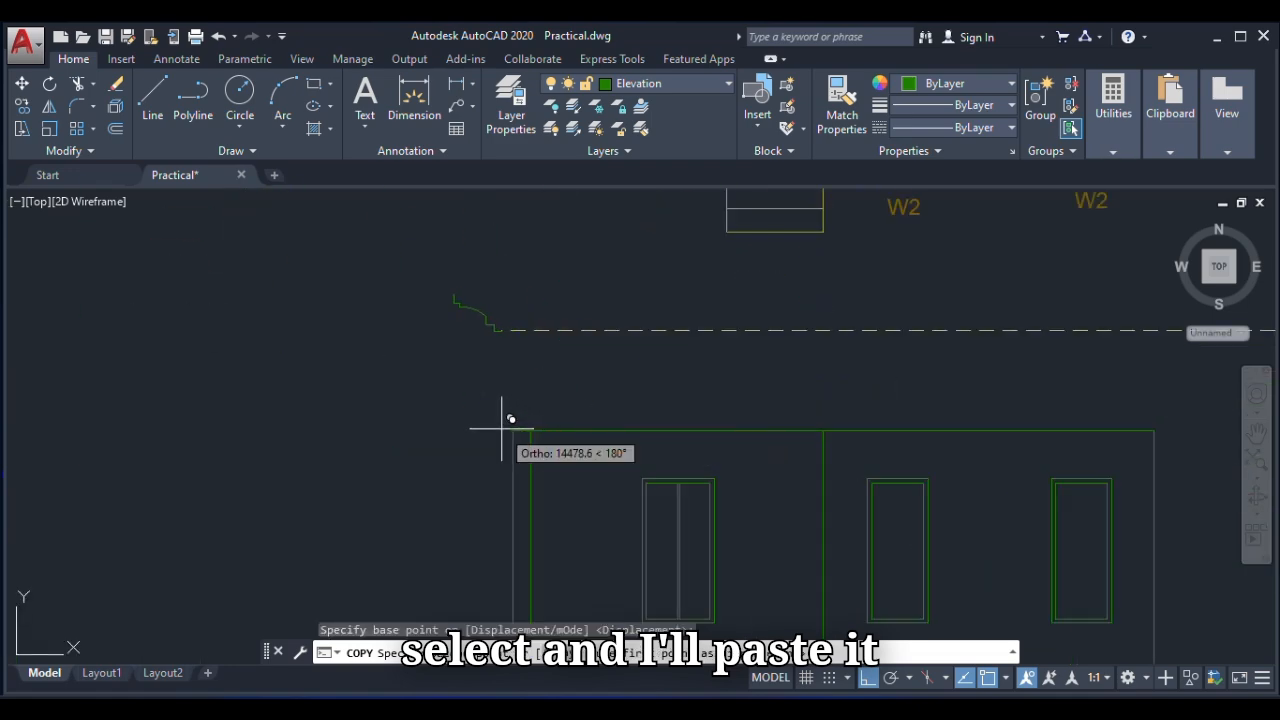
scroll(514, 443, "down", 3)
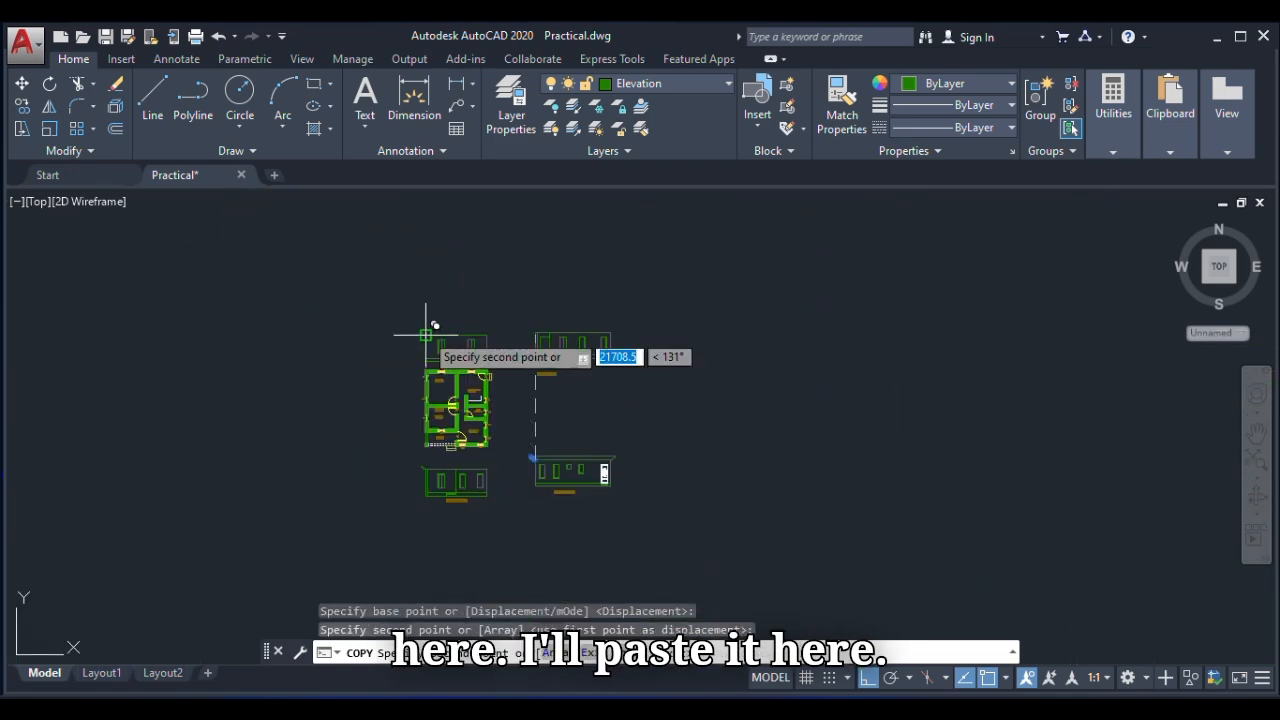
Place further copies of the fascia profile on the upper-left wall corners of the Back Elevation and the Left Elevation.
scroll(427, 346, "up", 3)
left_click(427, 346)
scroll(409, 363, "down", 3)
scroll(551, 380, "up", 3)
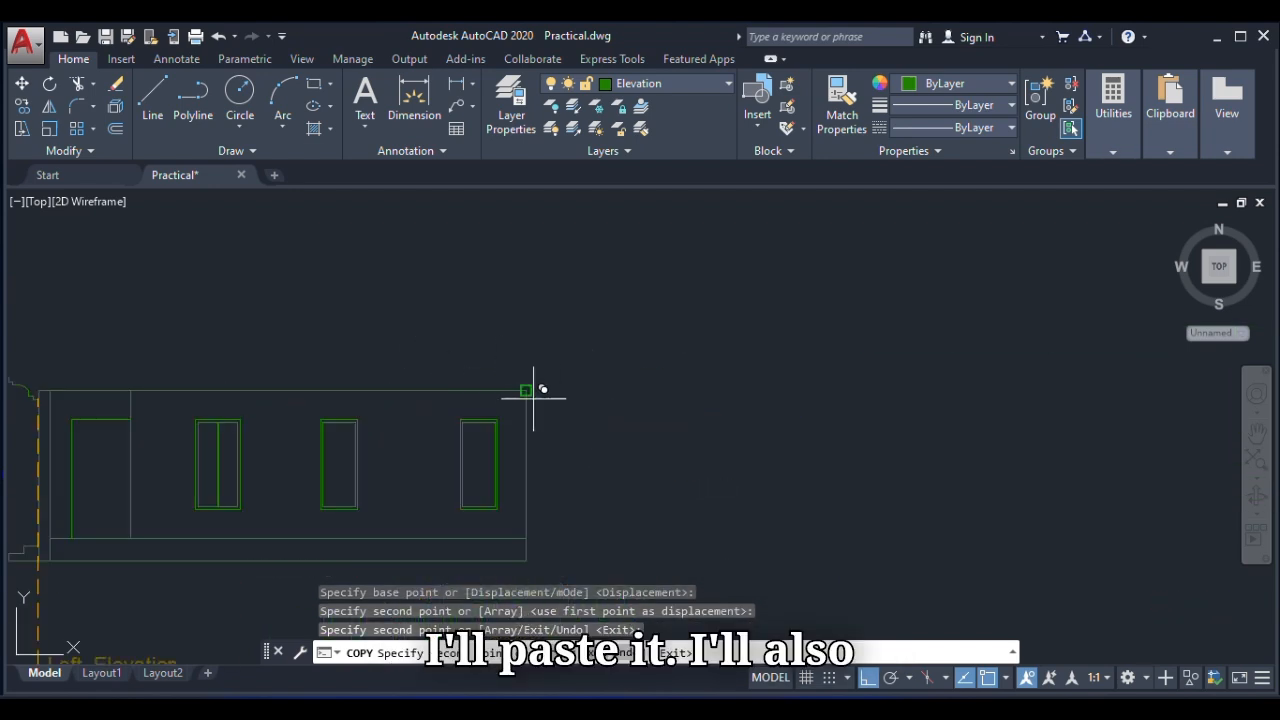
scroll(423, 380, "down", 3)
scroll(618, 403, "up", 4)
left_click(704, 407)
scroll(704, 407, "down", 3)
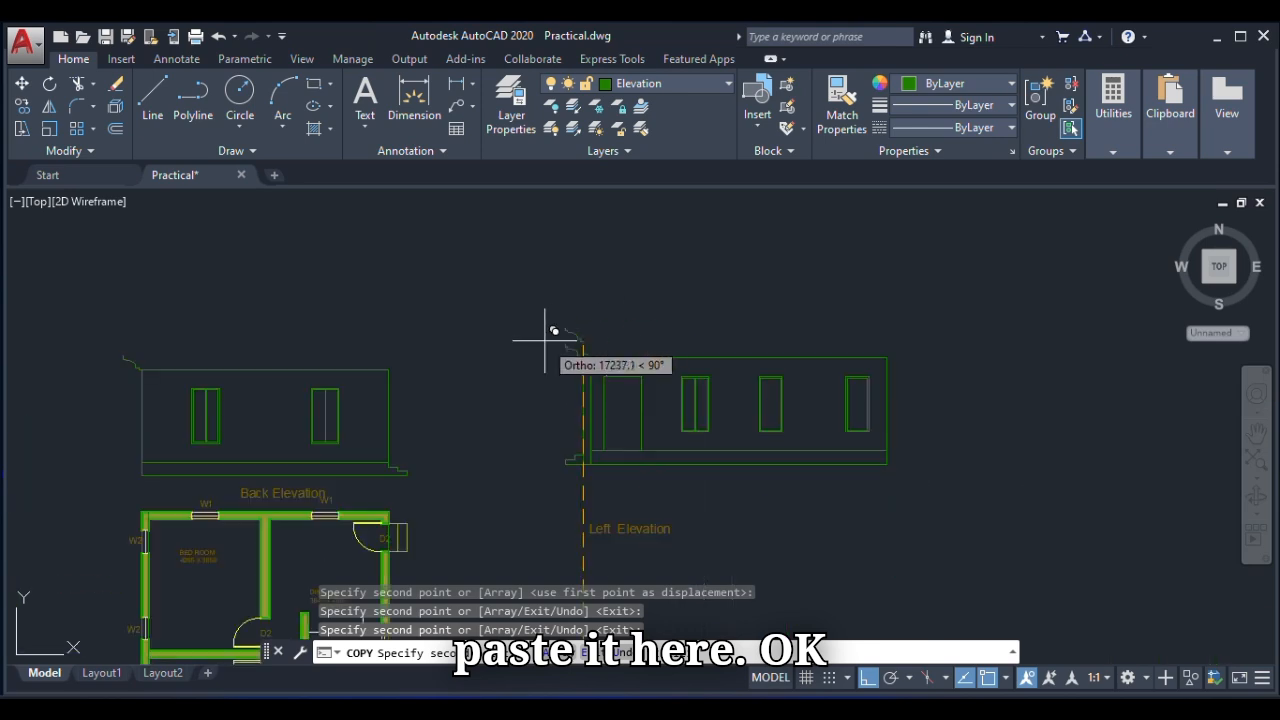
key("Escape")
Mirror the Left Elevation's fascia profile about a vertical line through the midpoint of the wall's top line, keeping the original.
scroll(580, 347, "up", 4)
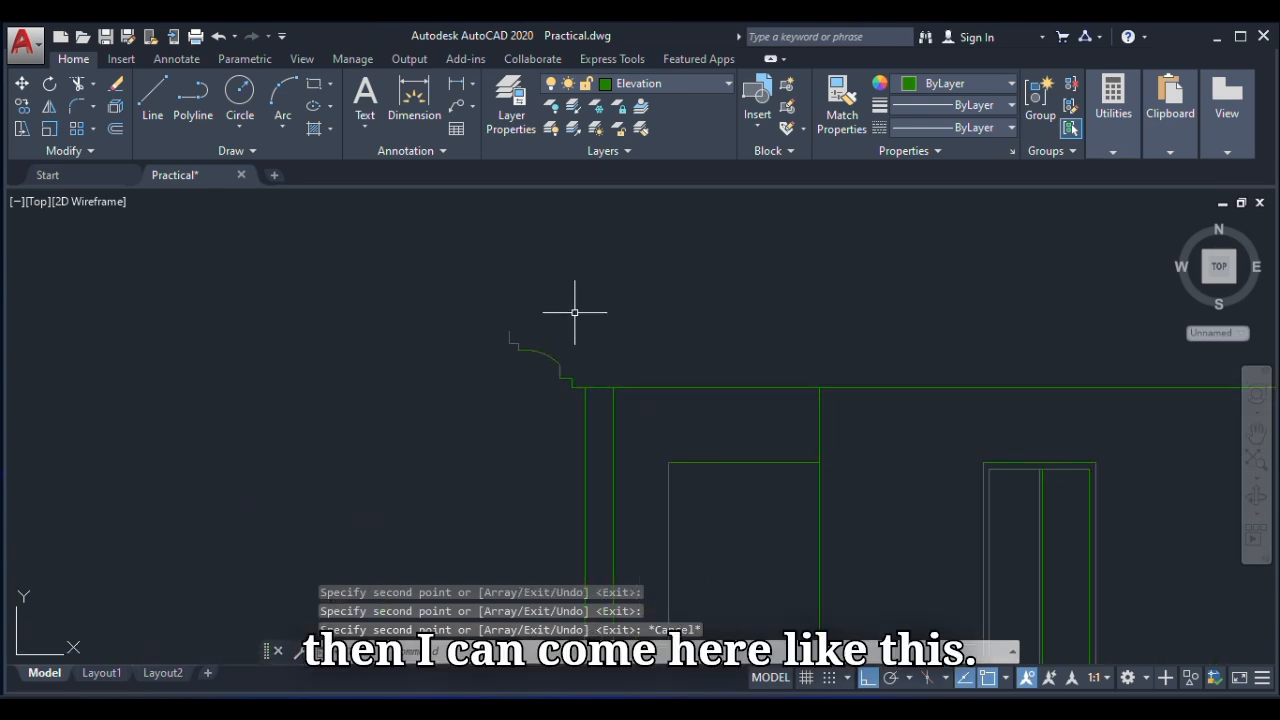
left_click(563, 294)
left_click(460, 455)
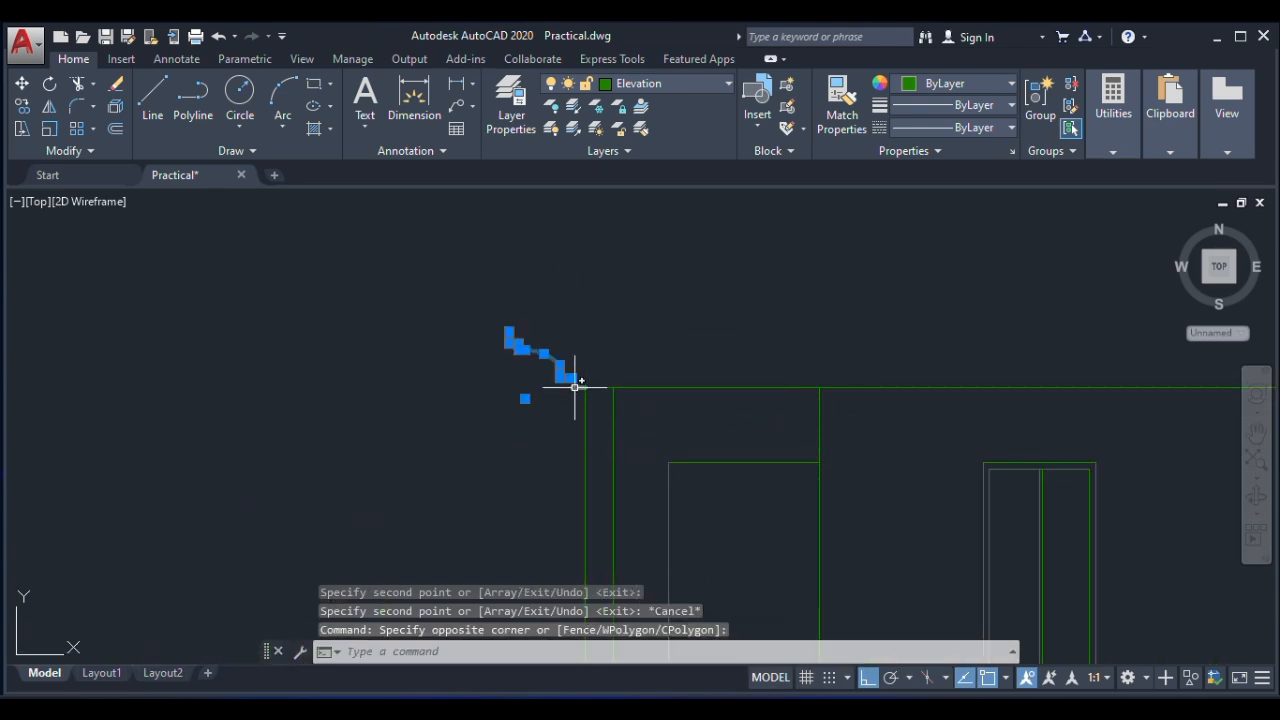
left_click(574, 385)
scroll(574, 385, "up", 5)
left_click(587, 305)
left_click(548, 464)
scroll(555, 410, "down", 6)
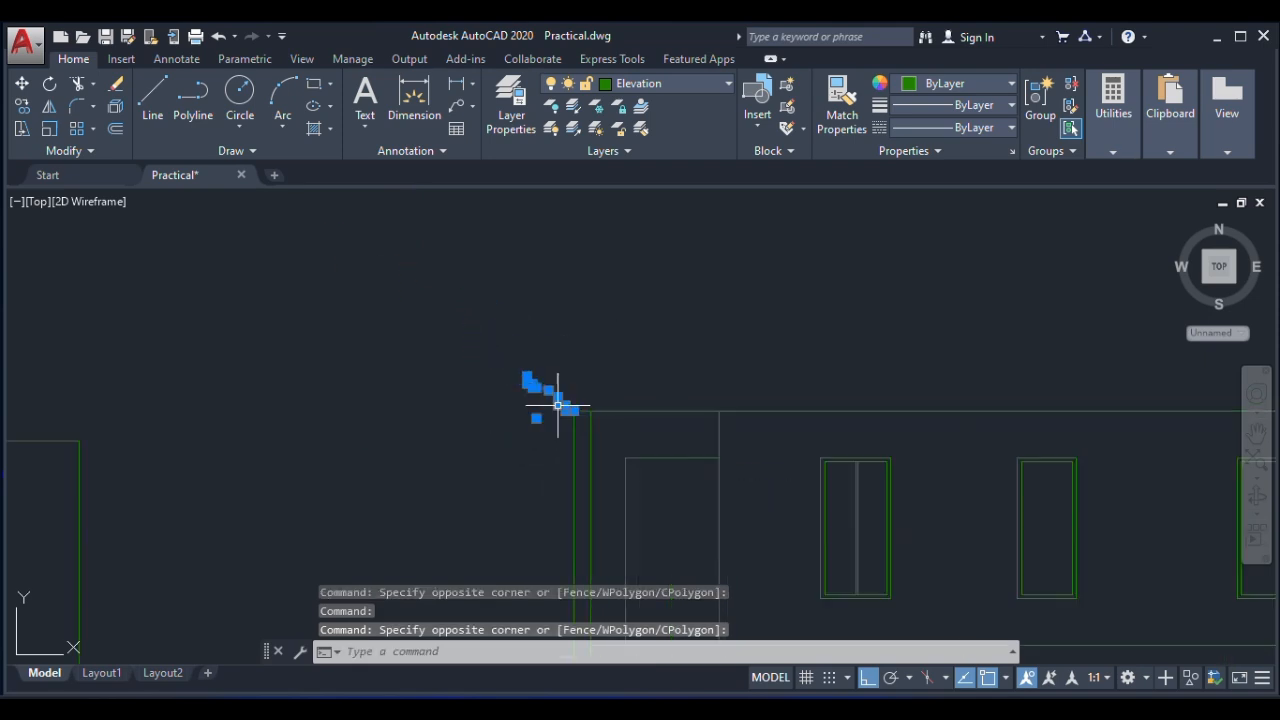
left_click(48, 106)
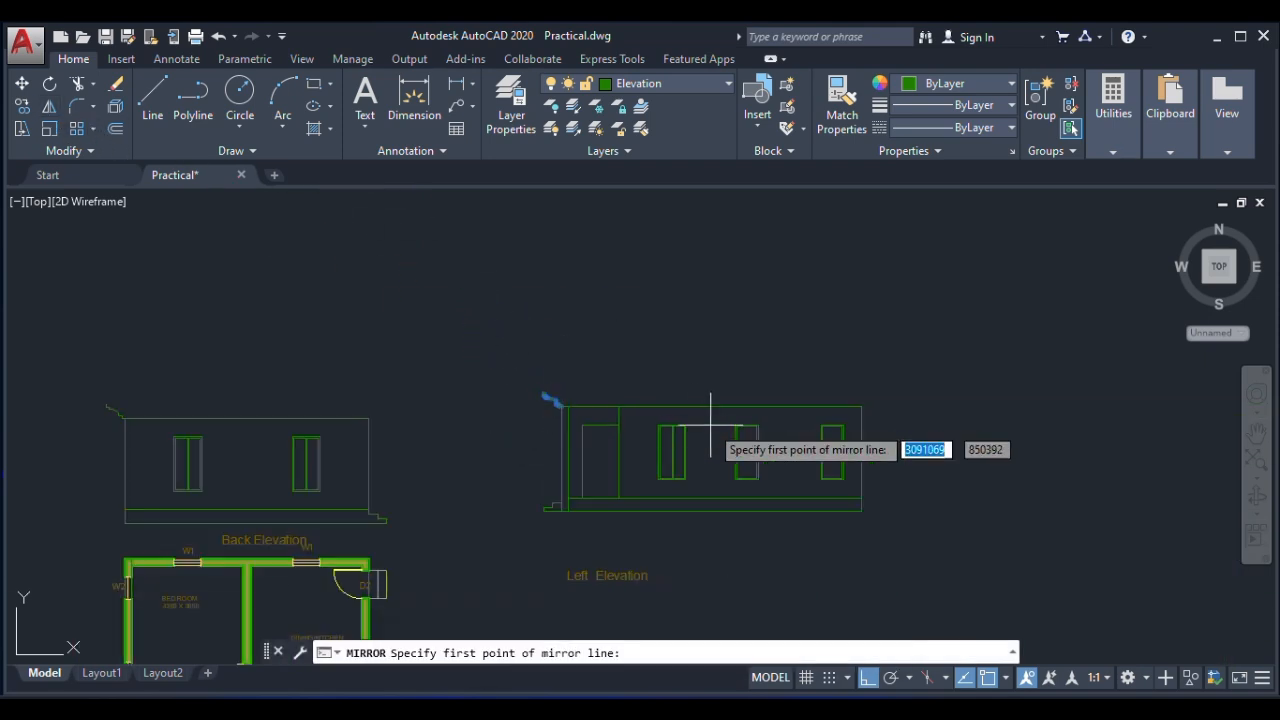
left_click(726, 355)
left_click(769, 436)
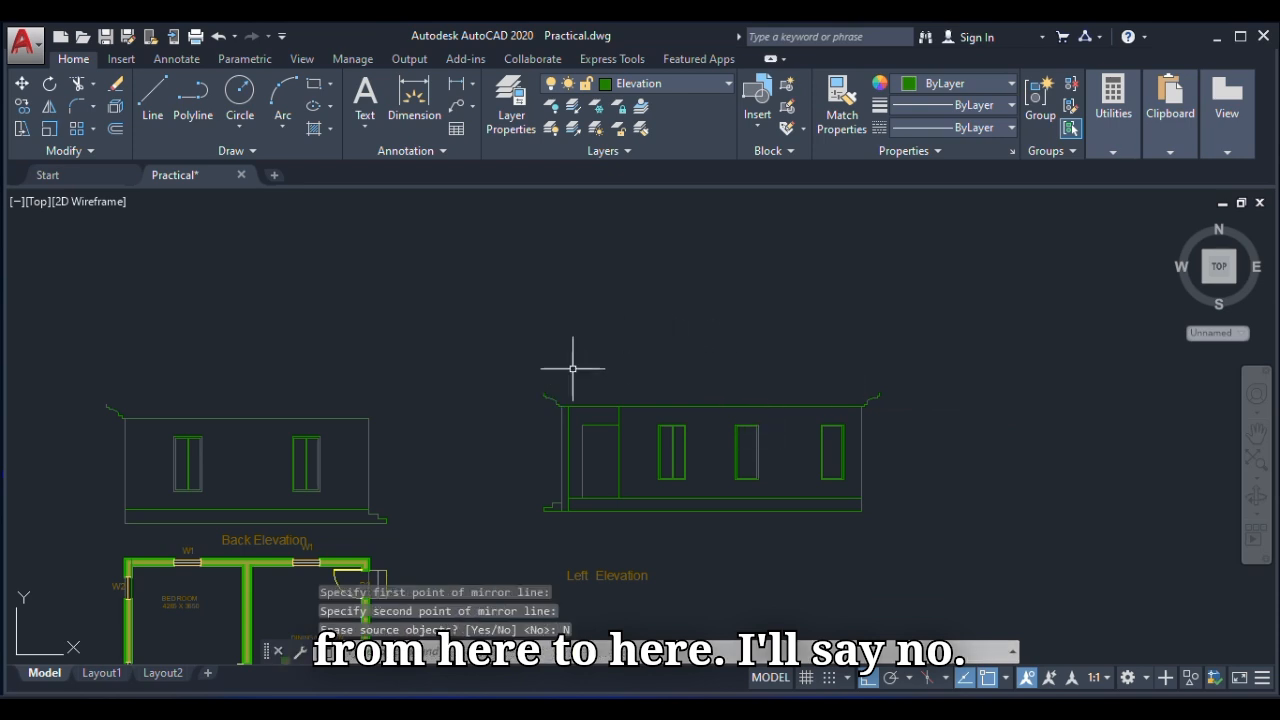
Draw a horizontal line joining the upper ends of the Left Elevation's two fascia profiles to close the fascia top.
type("l")
key("Return")
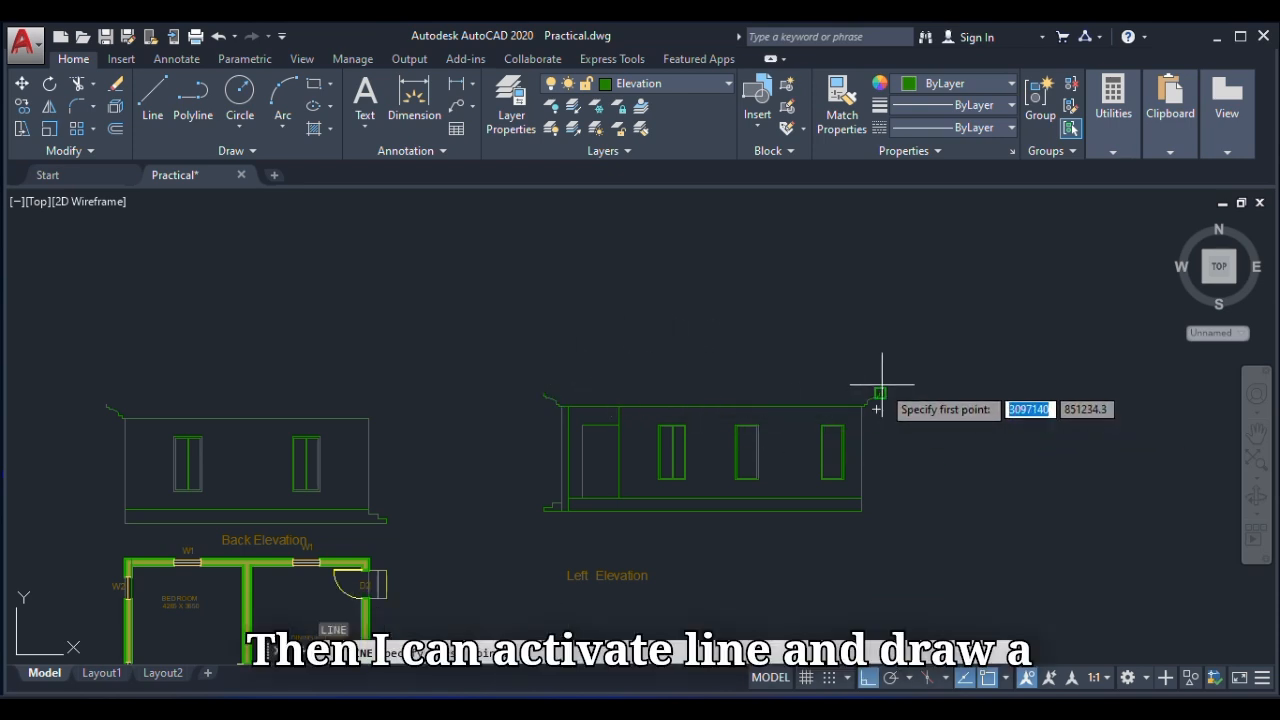
scroll(880, 390, "up", 3)
left_click(889, 468)
scroll(727, 497, "up", 3)
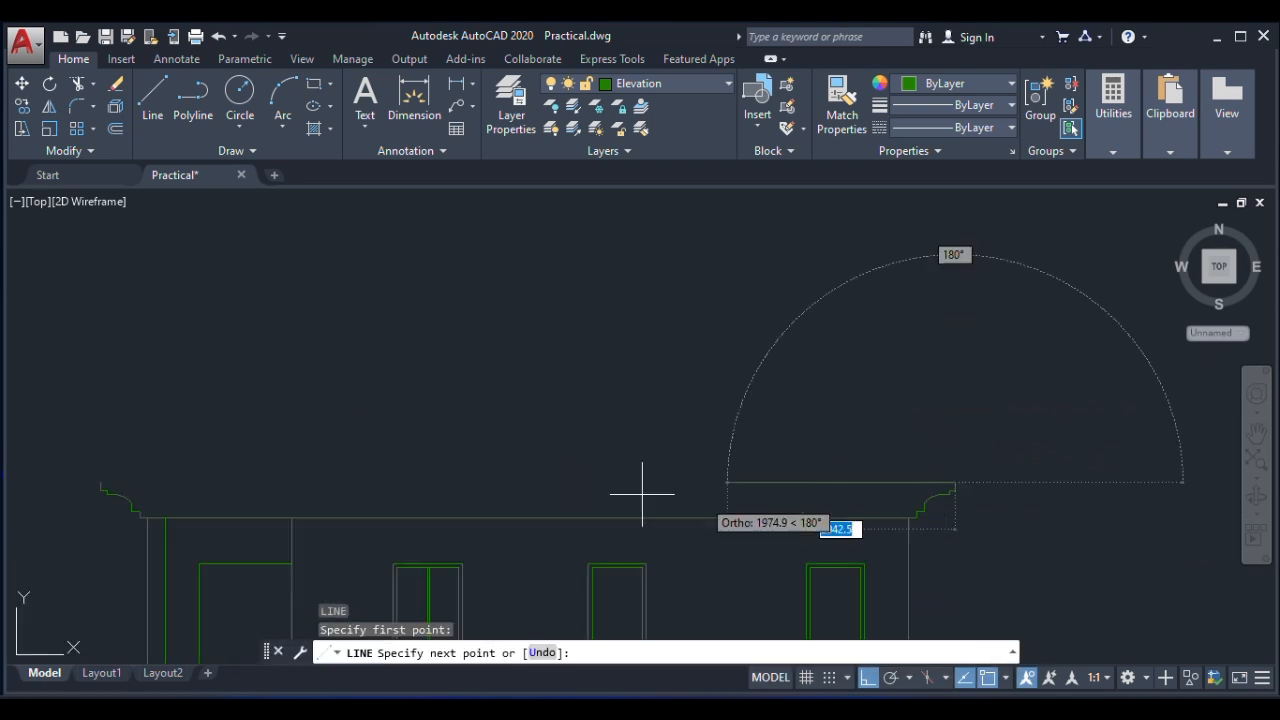
left_click(100, 483)
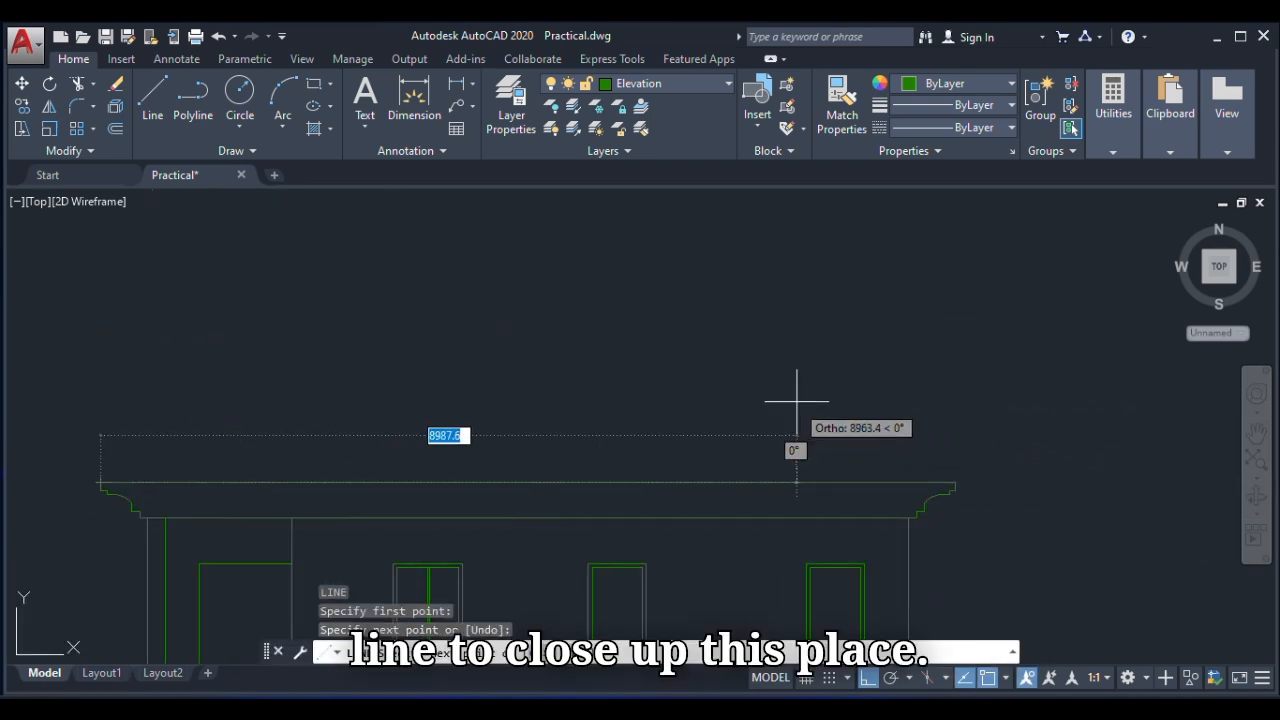
scroll(780, 420, "down", 3)
key("Escape")
Mirror the Back Elevation's fascia profile about a vertical line through the midpoint of the wall's top line, keeping the original.
scroll(94, 449, "up", 3)
left_click(133, 366)
left_click(83, 493)
scroll(134, 463, "up", 2)
left_click(176, 445)
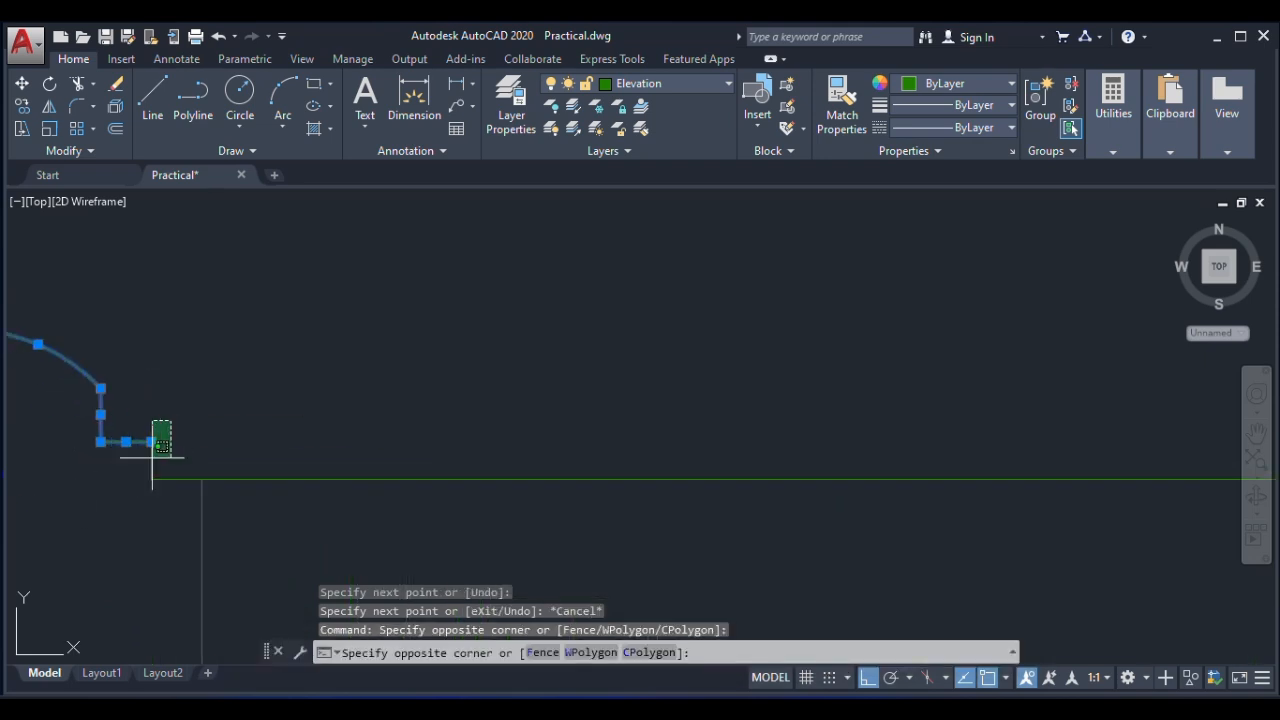
left_click(156, 424)
scroll(286, 451, "down", 2)
left_click(159, 454)
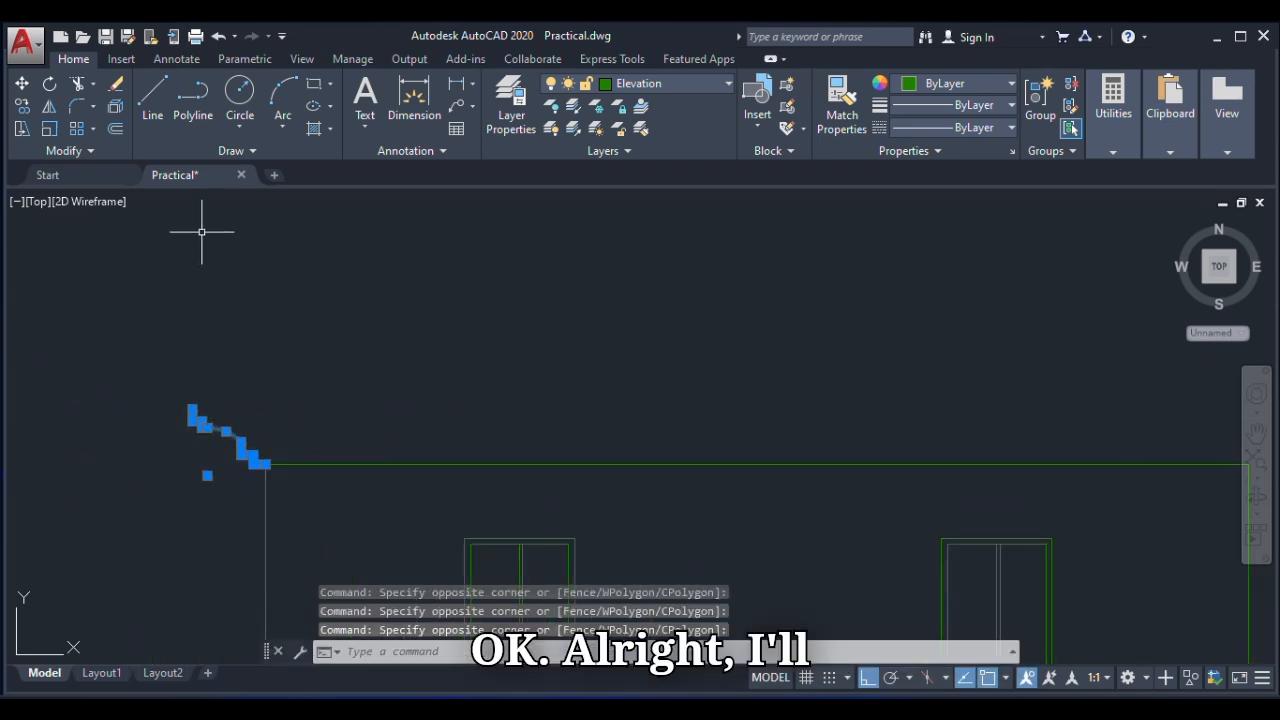
left_click(48, 107)
scroll(737, 434, "down", 3)
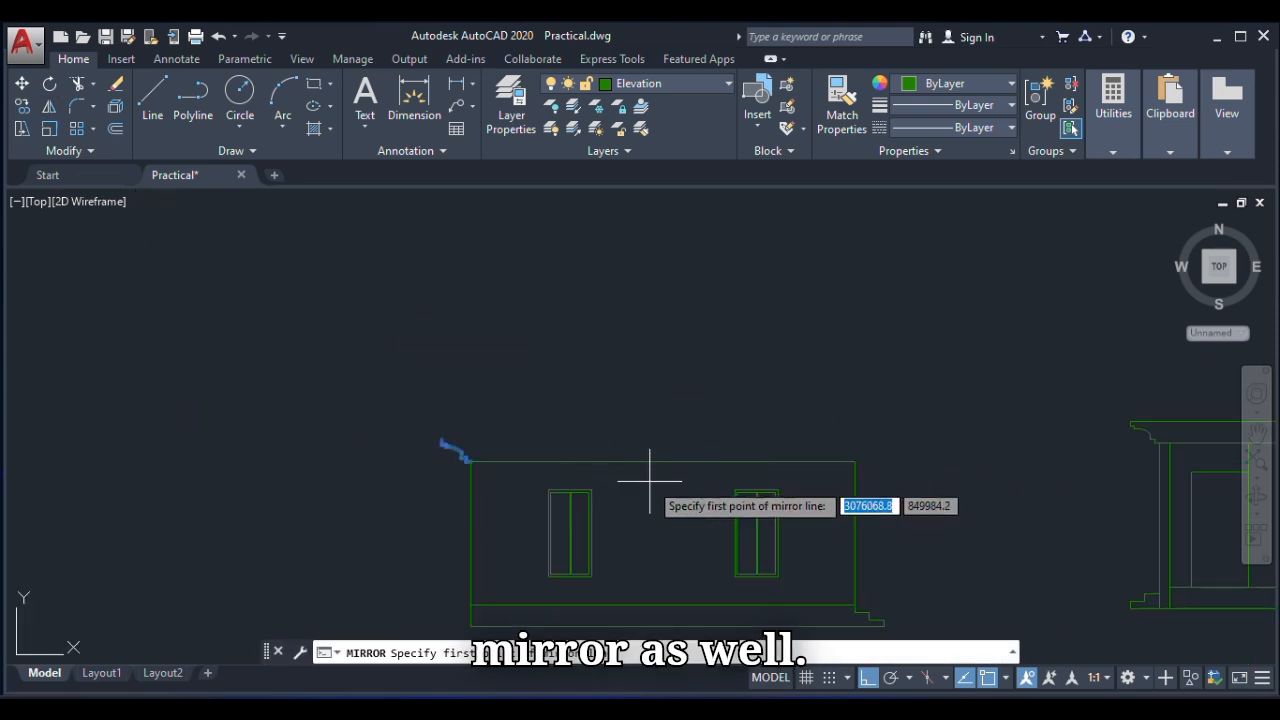
left_click(663, 462)
left_click(690, 390)
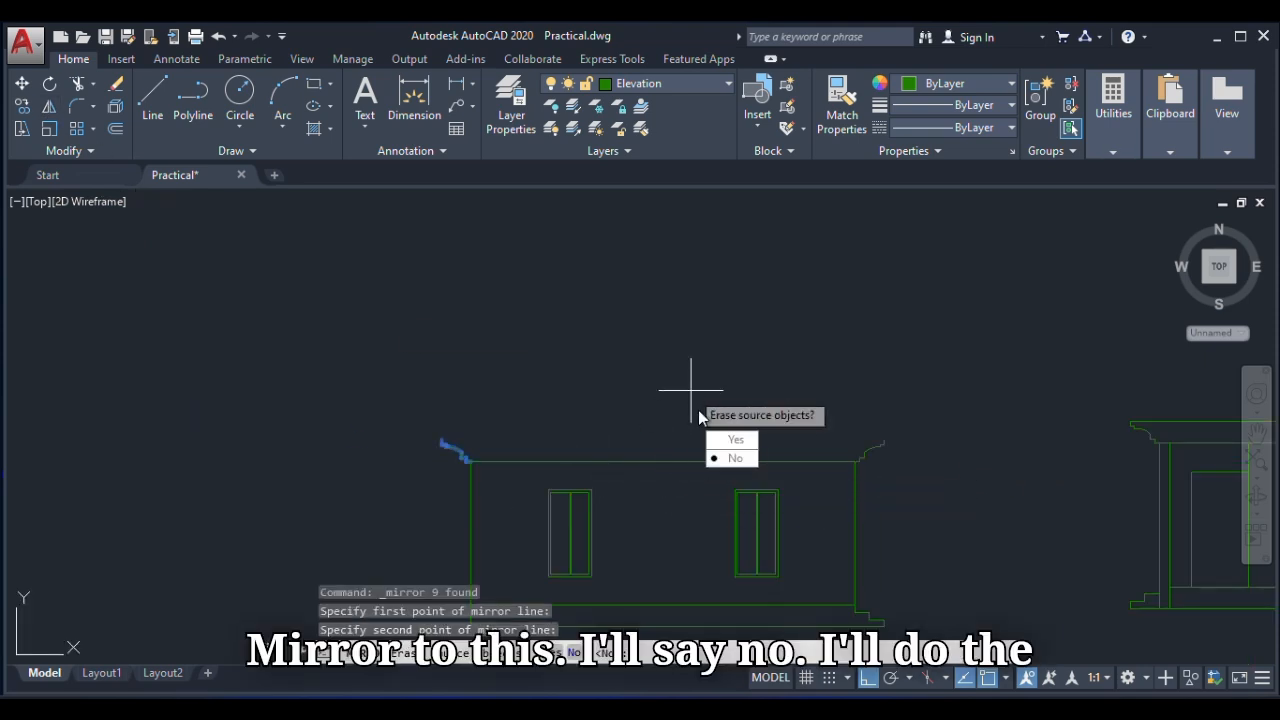
left_click(735, 458)
Mirror the Front Elevation's fascia profile to its right end about a vertical line through the top line's midpoint, keeping the original.
scroll(617, 337, "down", 4)
scroll(580, 460, "up", 6)
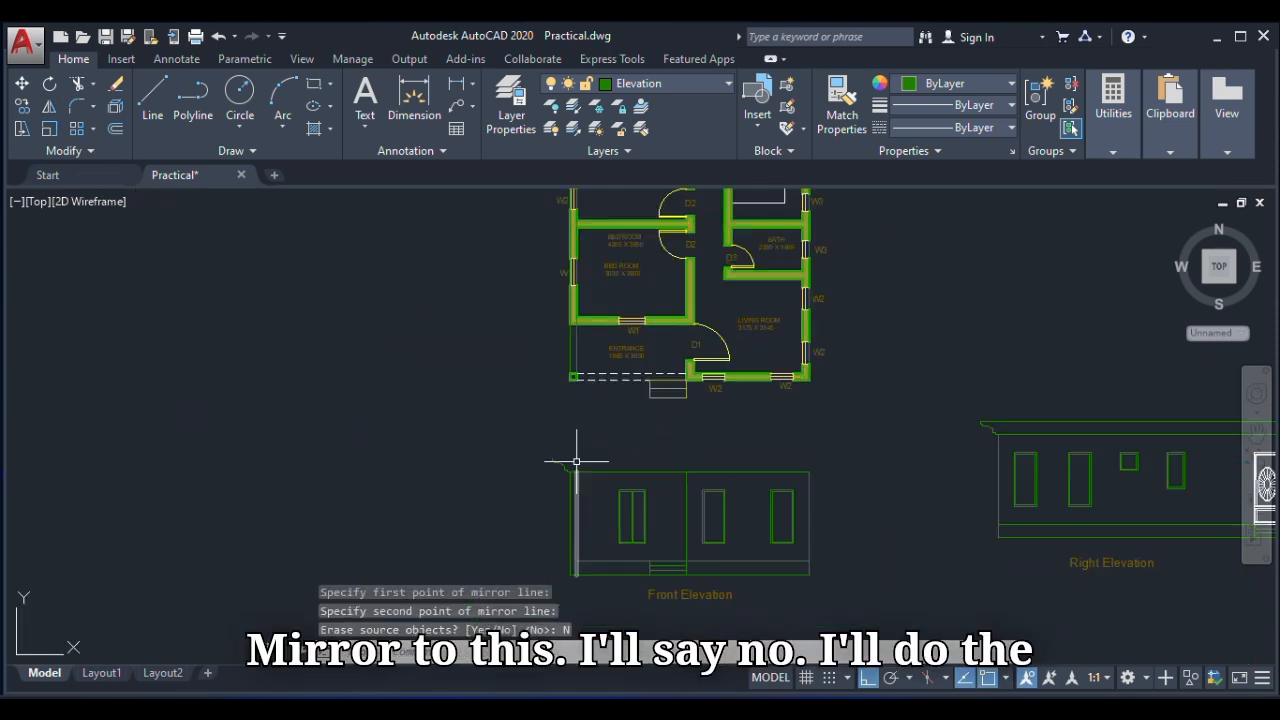
left_click(537, 425)
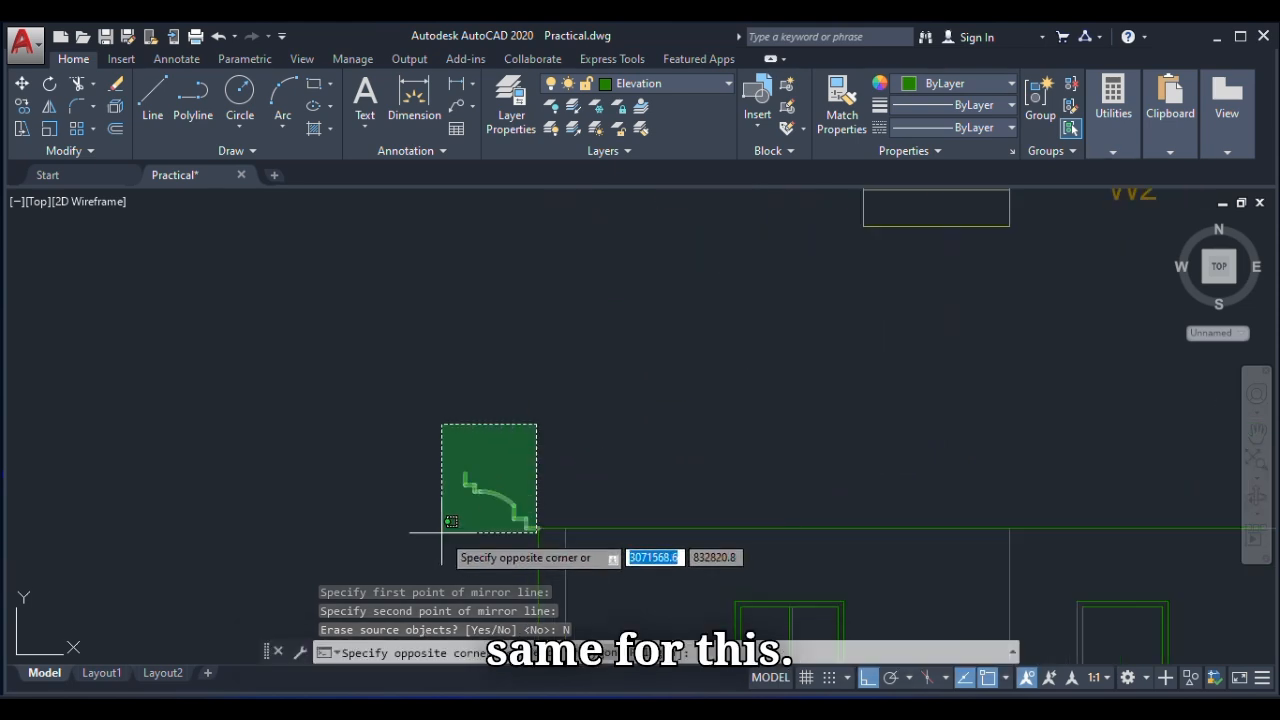
left_click(438, 528)
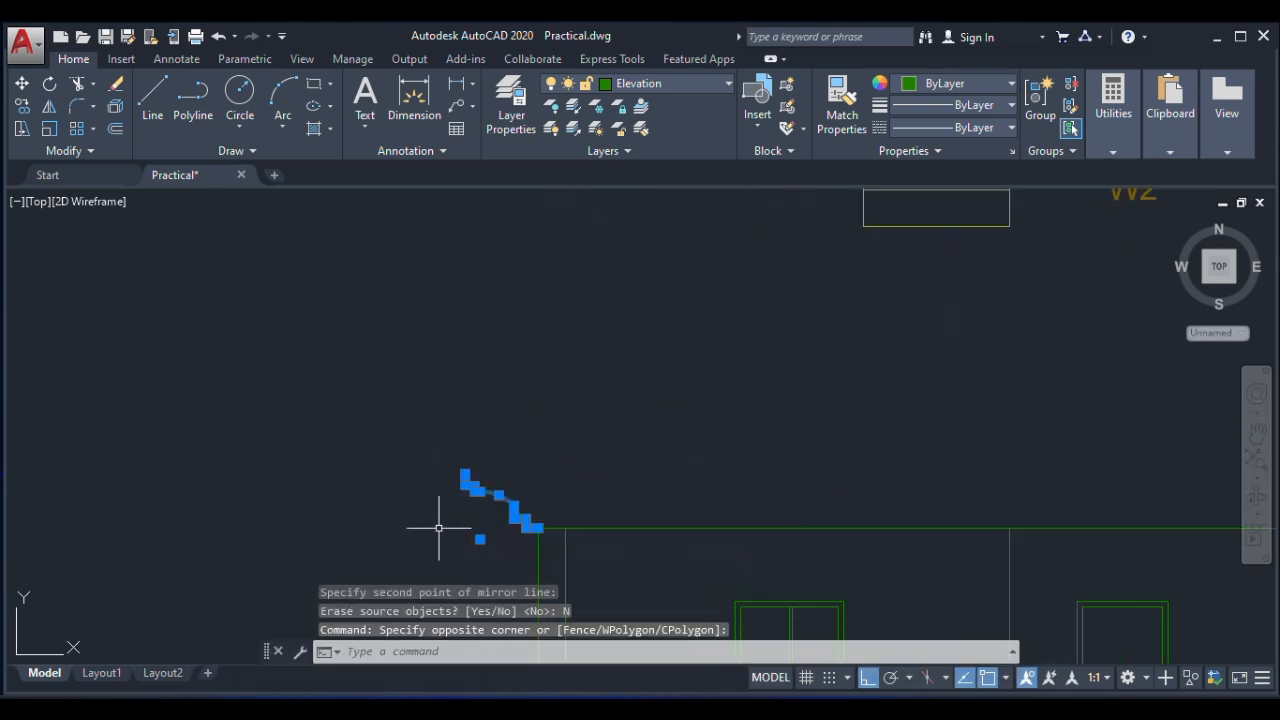
left_click(48, 108)
scroll(680, 455, "down", 5)
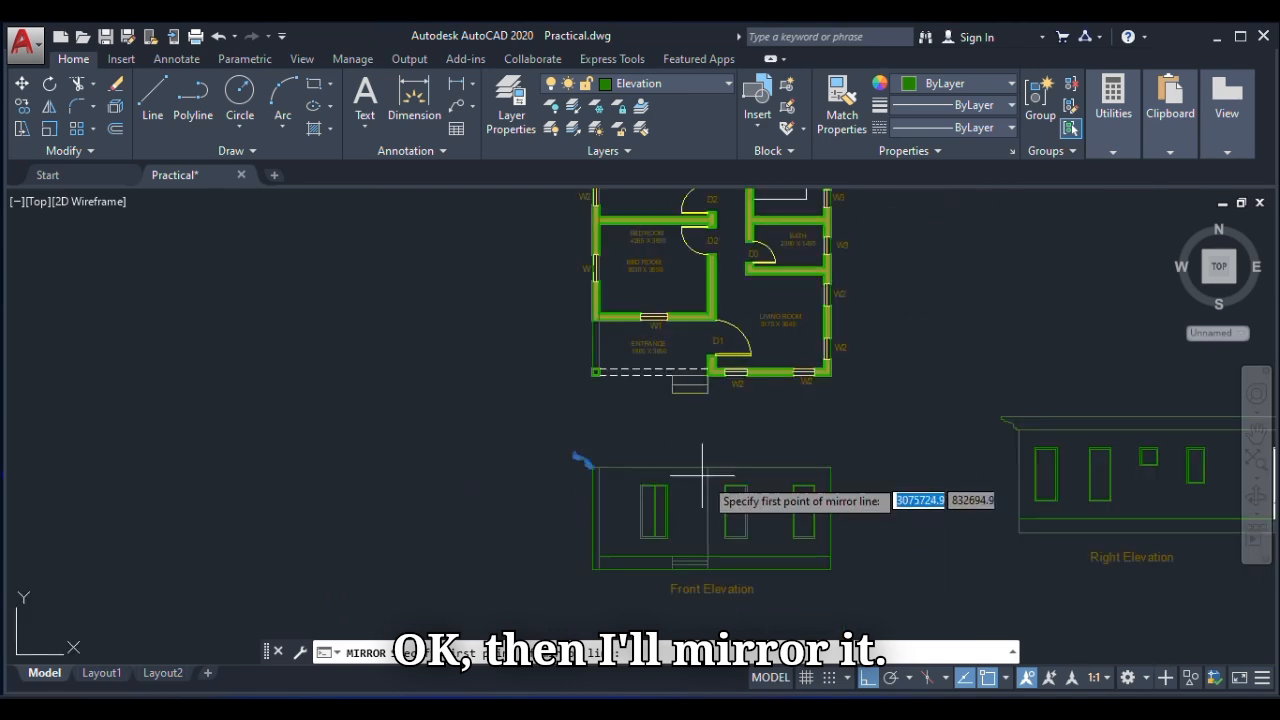
scroll(700, 495, "up", 4)
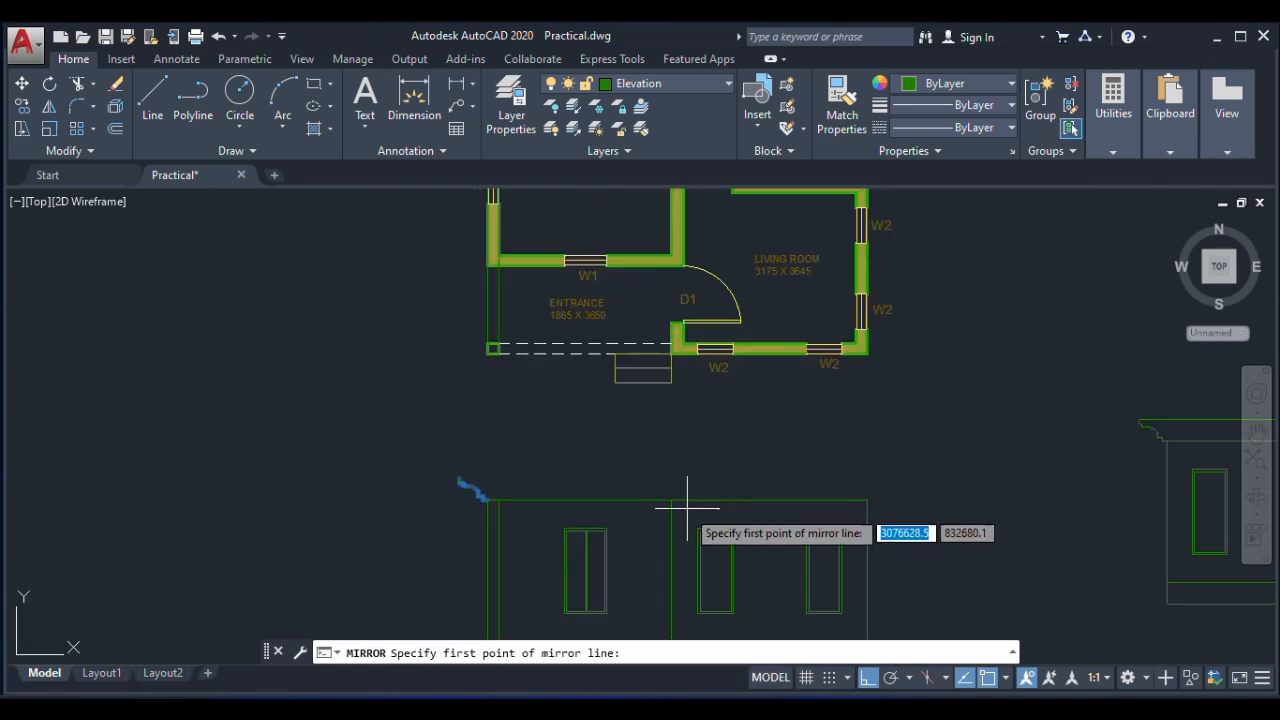
left_click(684, 502)
left_click(680, 425)
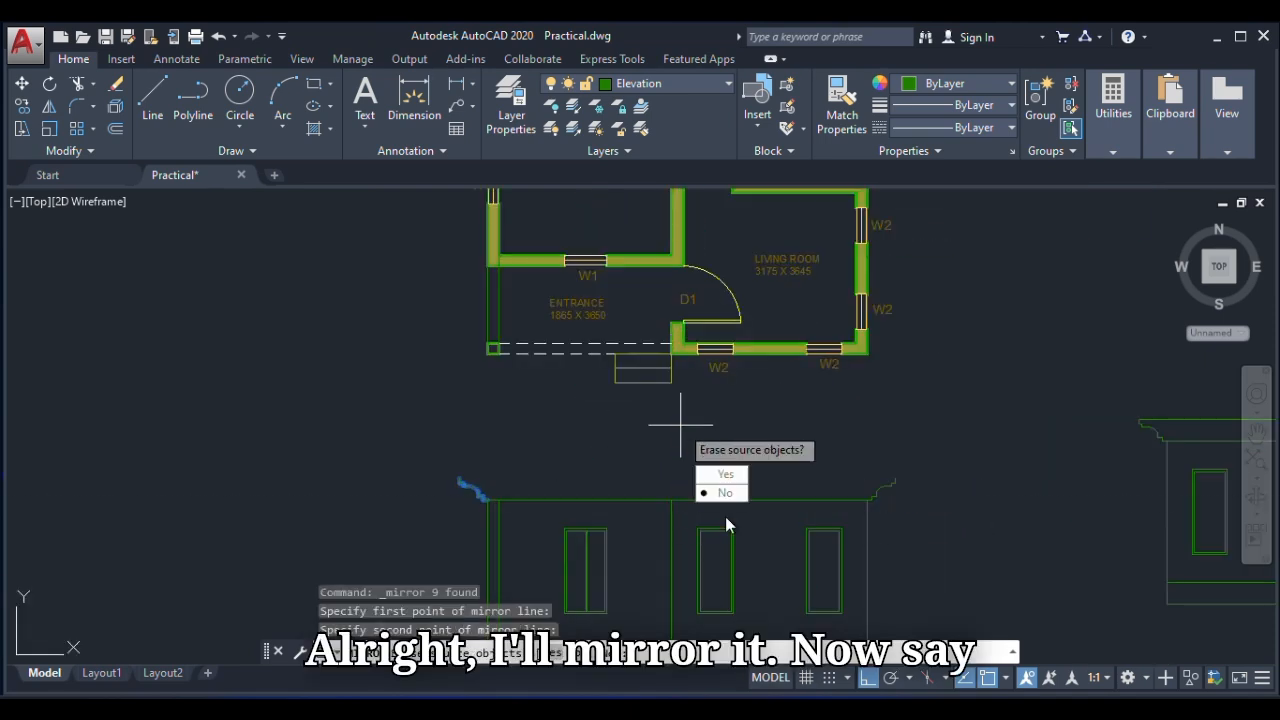
left_click(725, 494)
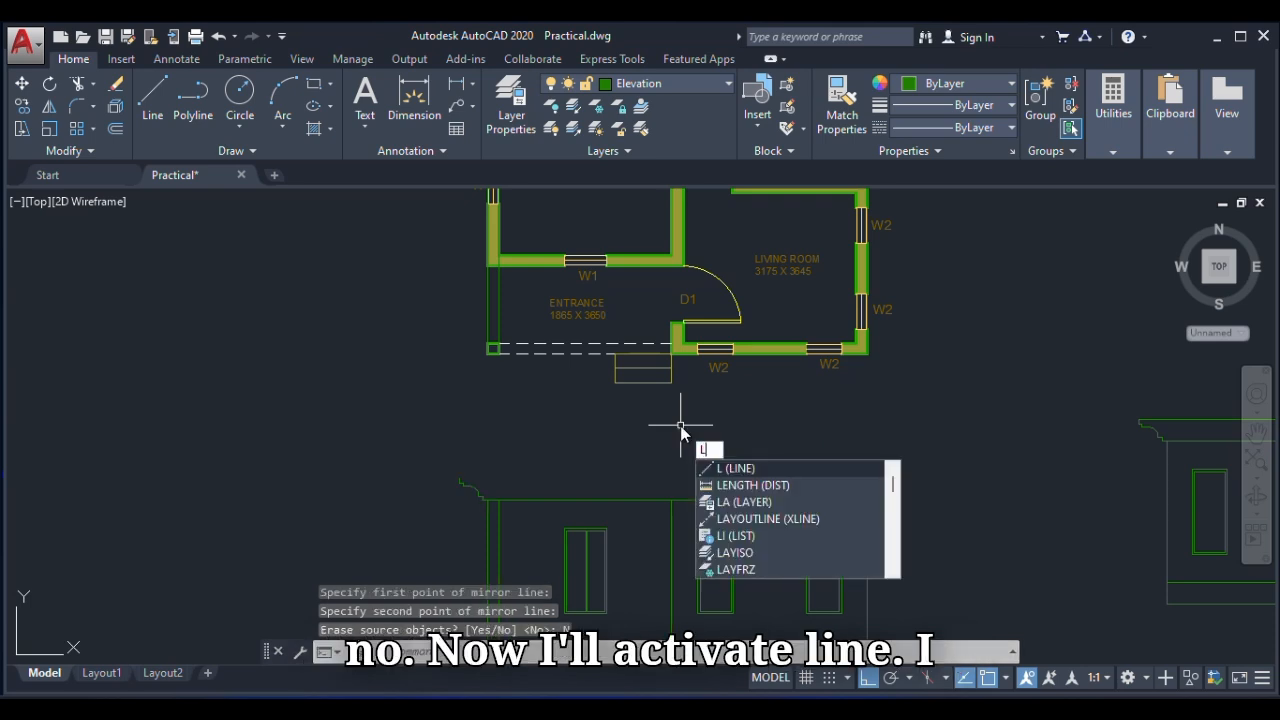
Close the top of the Front Elevation's fascia with a horizontal line between the upper ends of its two profiles.
key("Return")
scroll(462, 471, "up", 4)
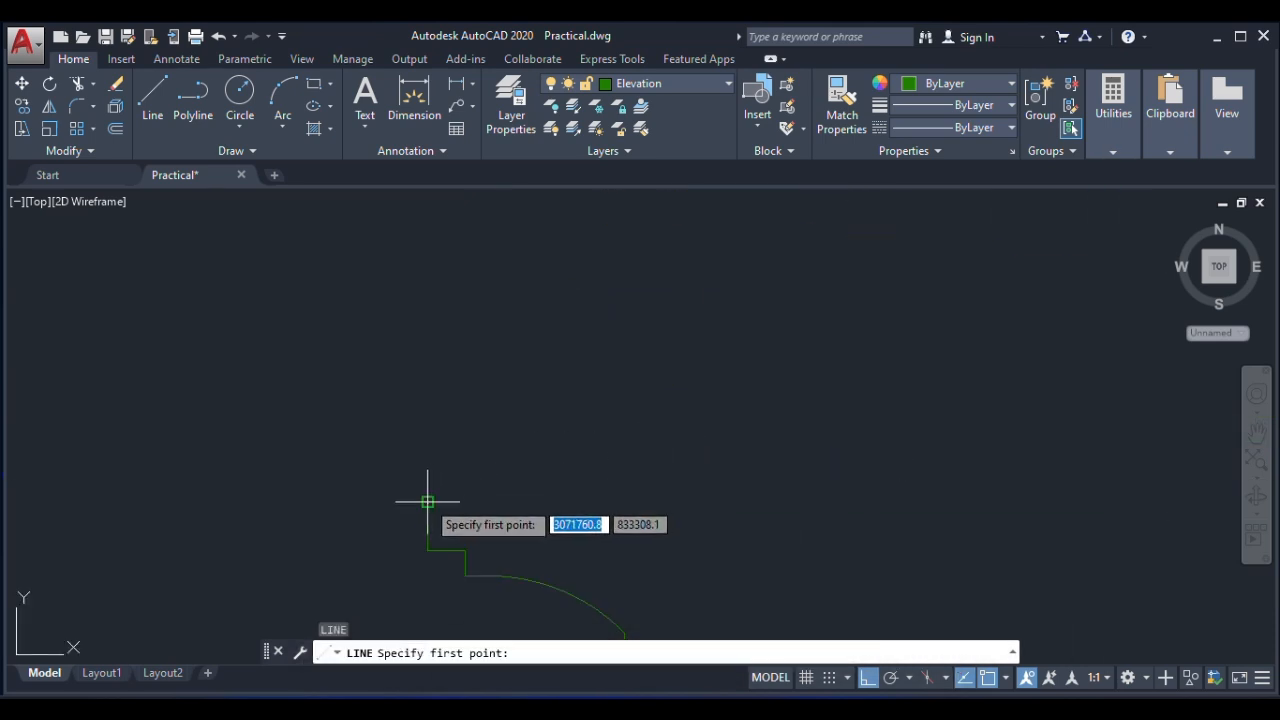
left_click(428, 501)
scroll(428, 502, "down", 3)
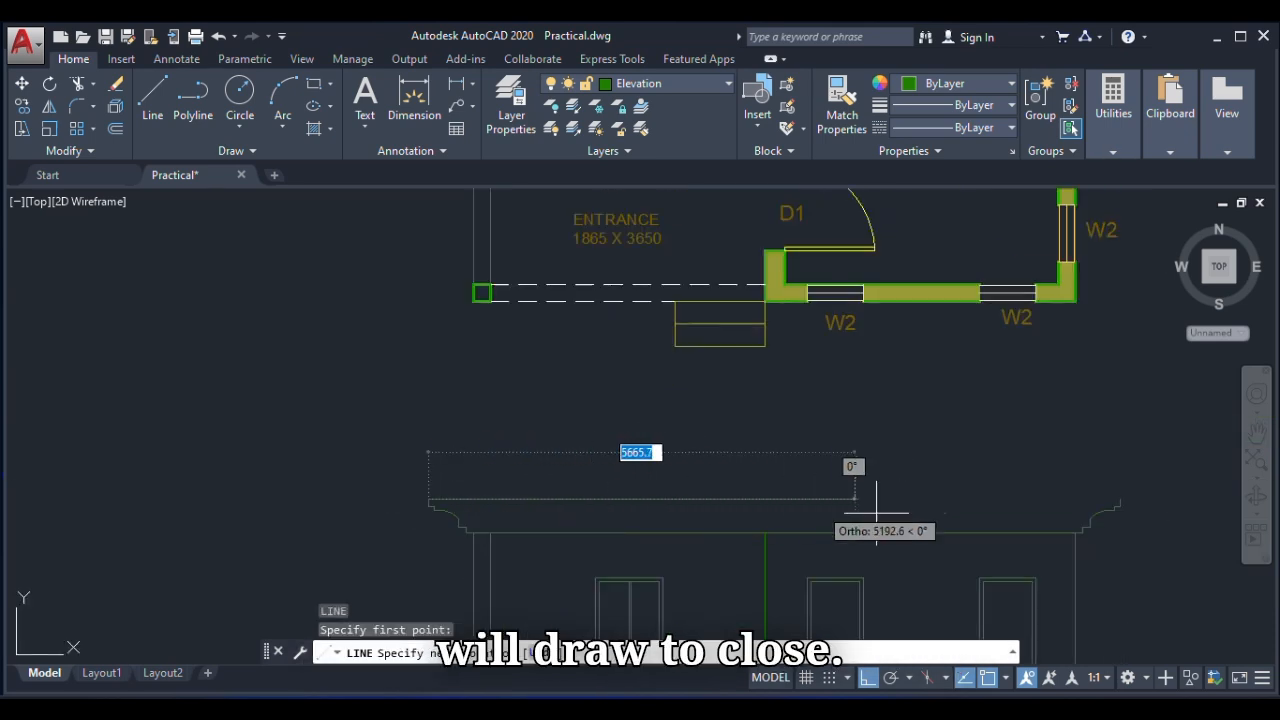
left_click(1120, 499)
scroll(450, 480, "down", 5)
key("Escape")
scroll(565, 428, "down", 2)
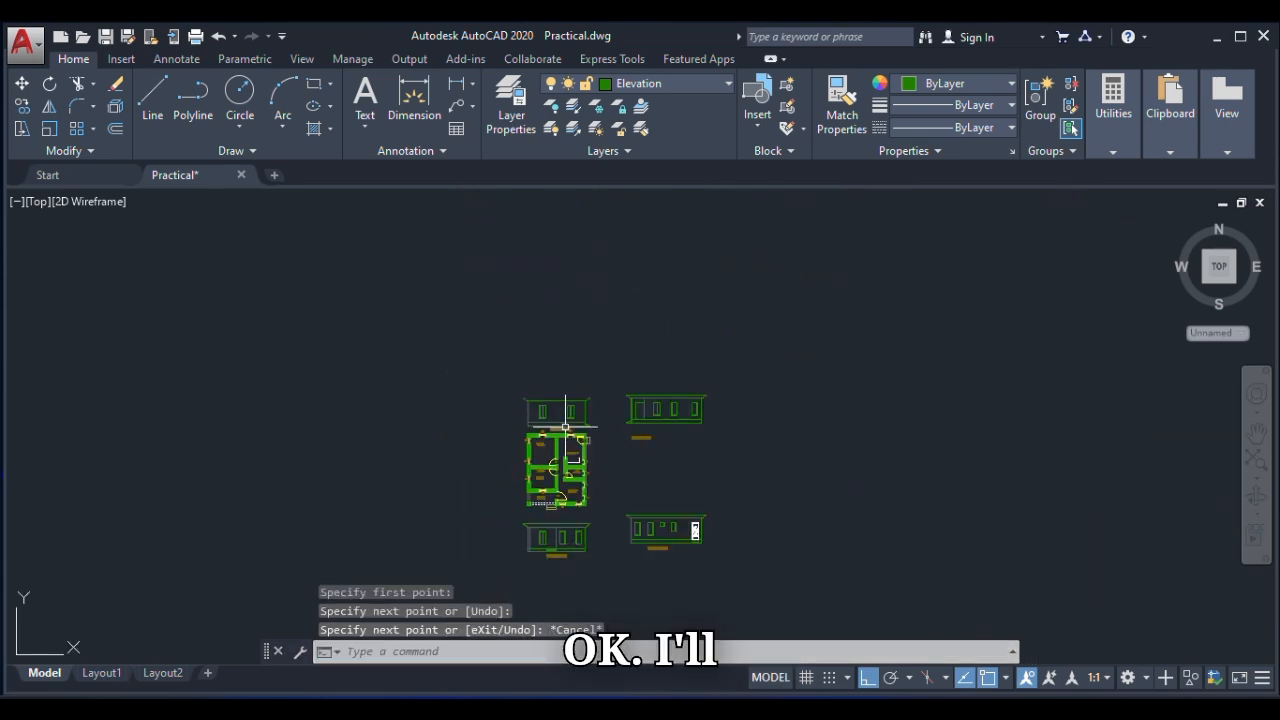
Close the top of the Back Elevation's fascia with a horizontal line from the left profile's upper end to the right one's.
scroll(565, 428, "up", 5)
key("Return")
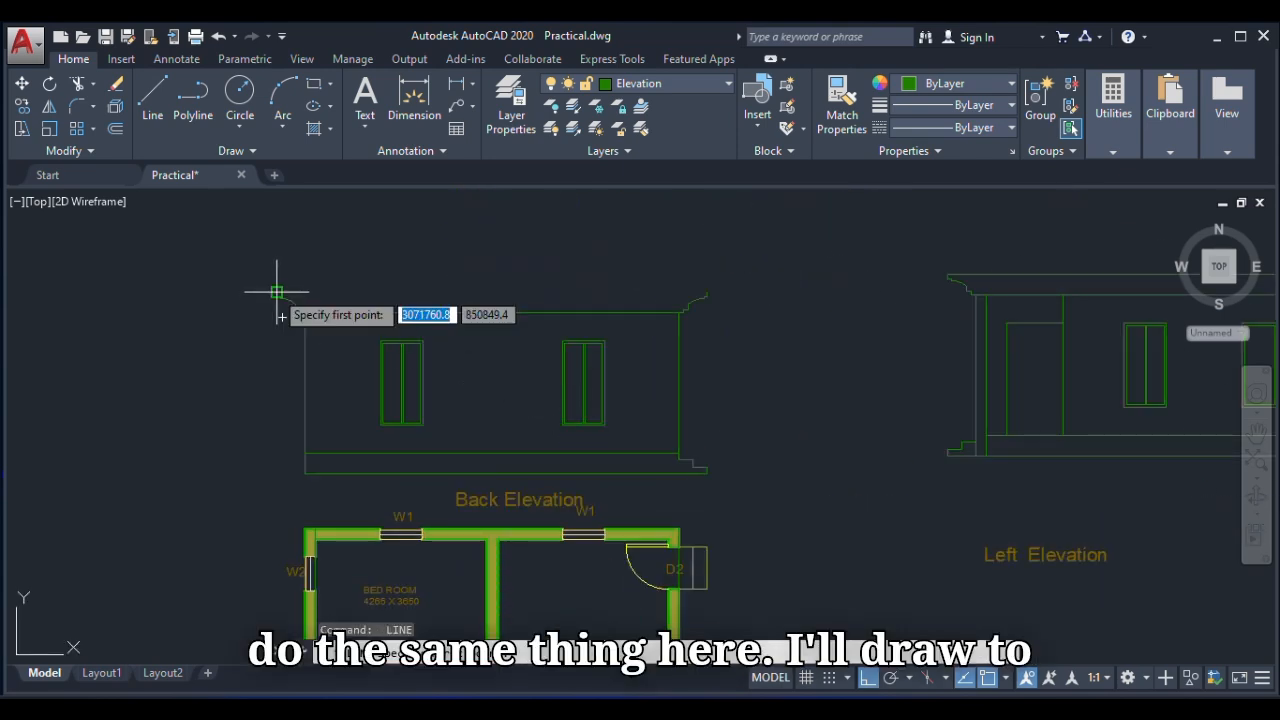
left_click(276, 285)
left_click(707, 292)
key("Escape")
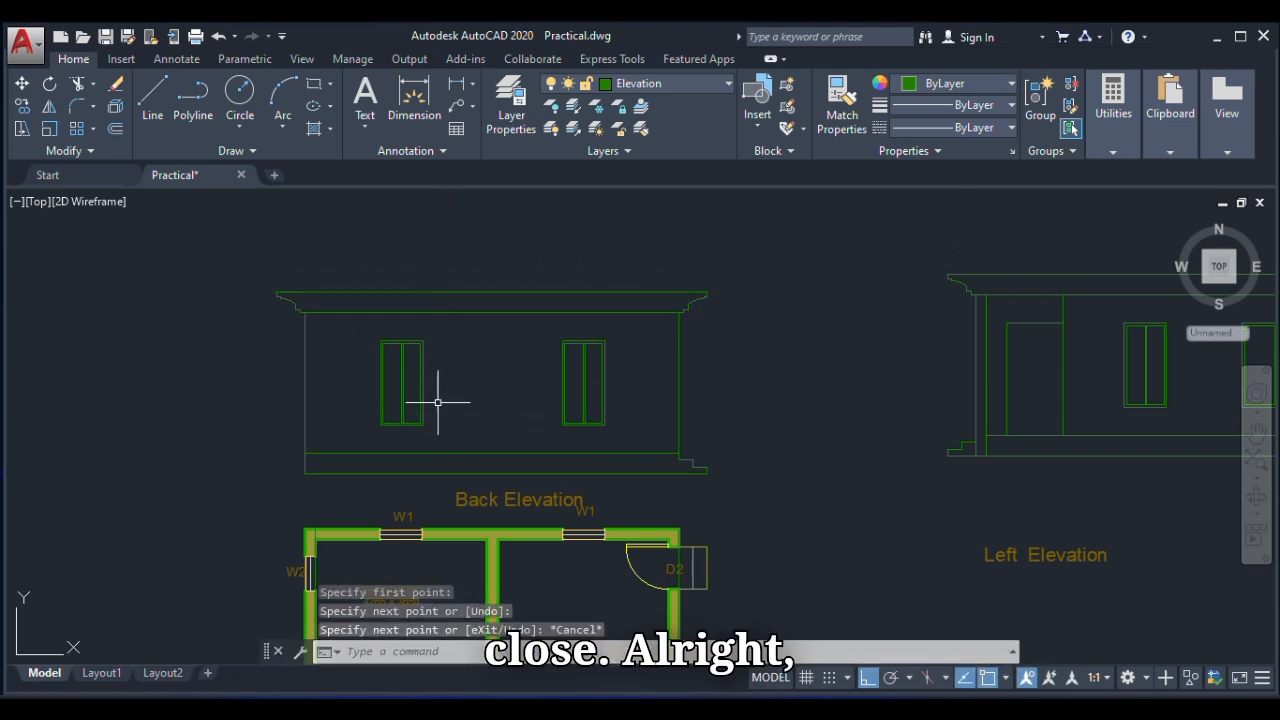
scroll(437, 402, "down", 5)
scroll(826, 277, "up", 5)
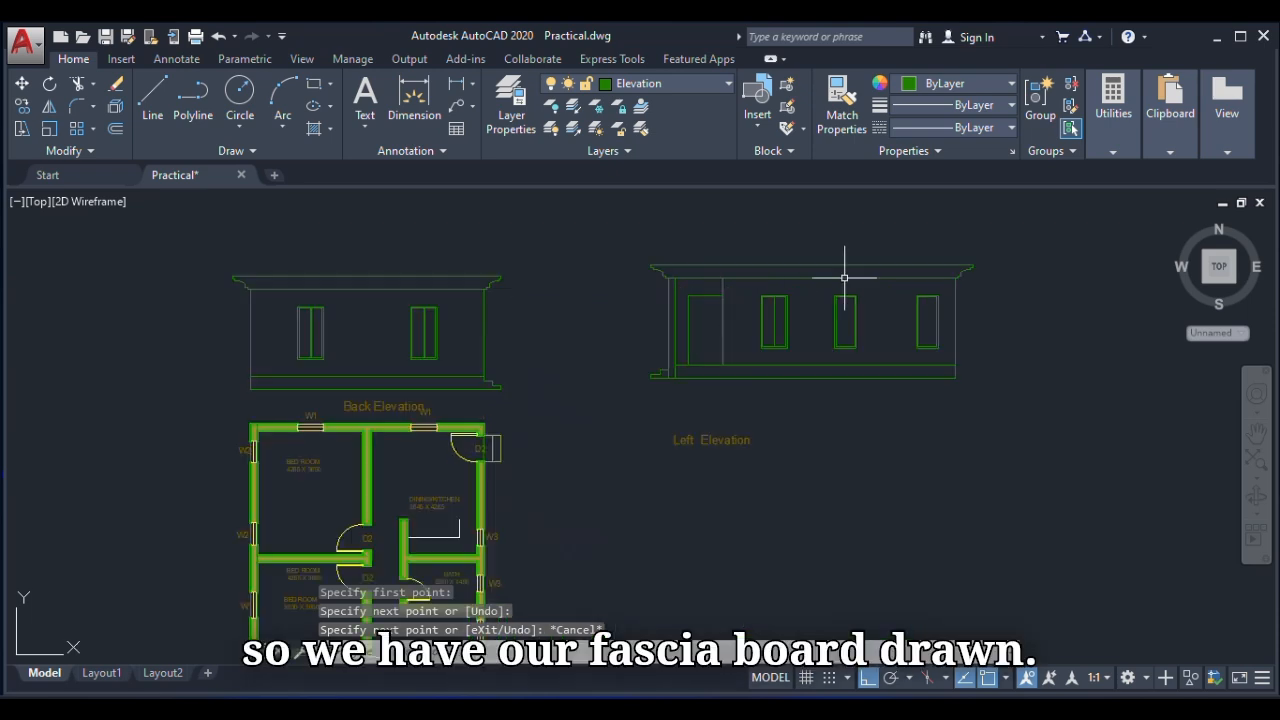
scroll(686, 305, "down", 5)
middle_click_drag(619, 352, 701, 254)
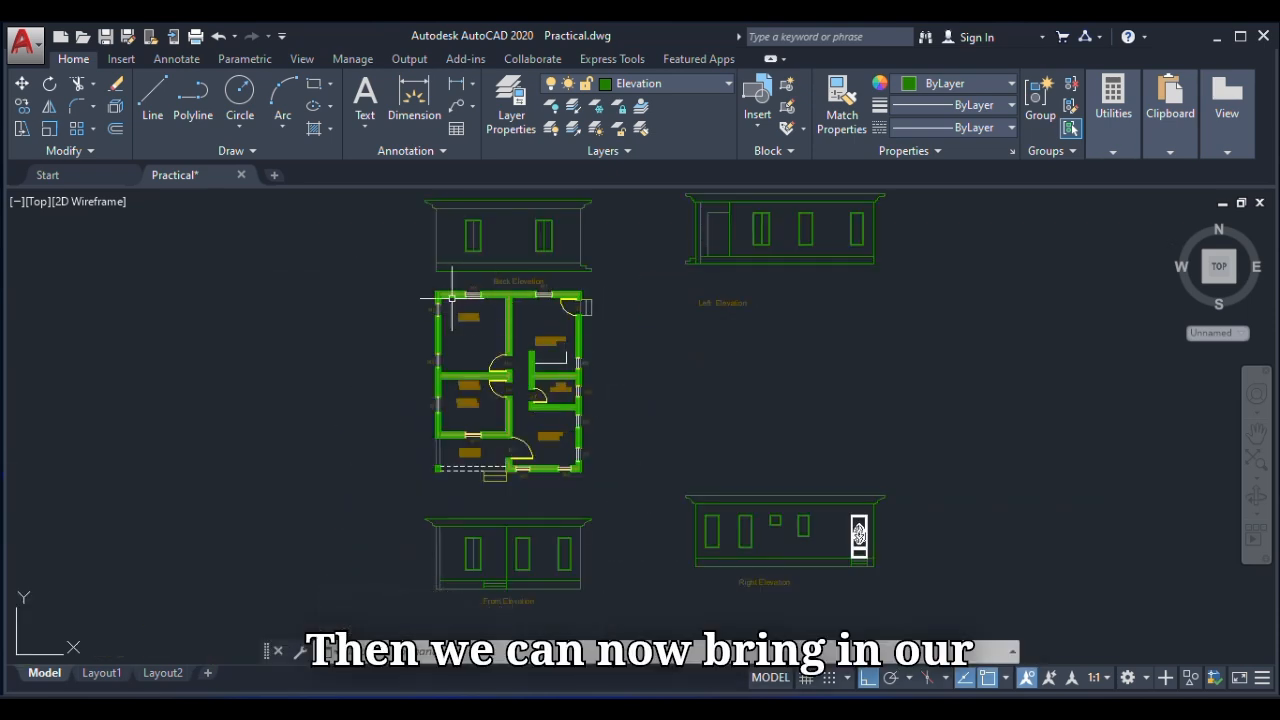
scroll(456, 297, "up", 3)
middle_click_drag(429, 280, 486, 277)
scroll(618, 288, "down", 3)
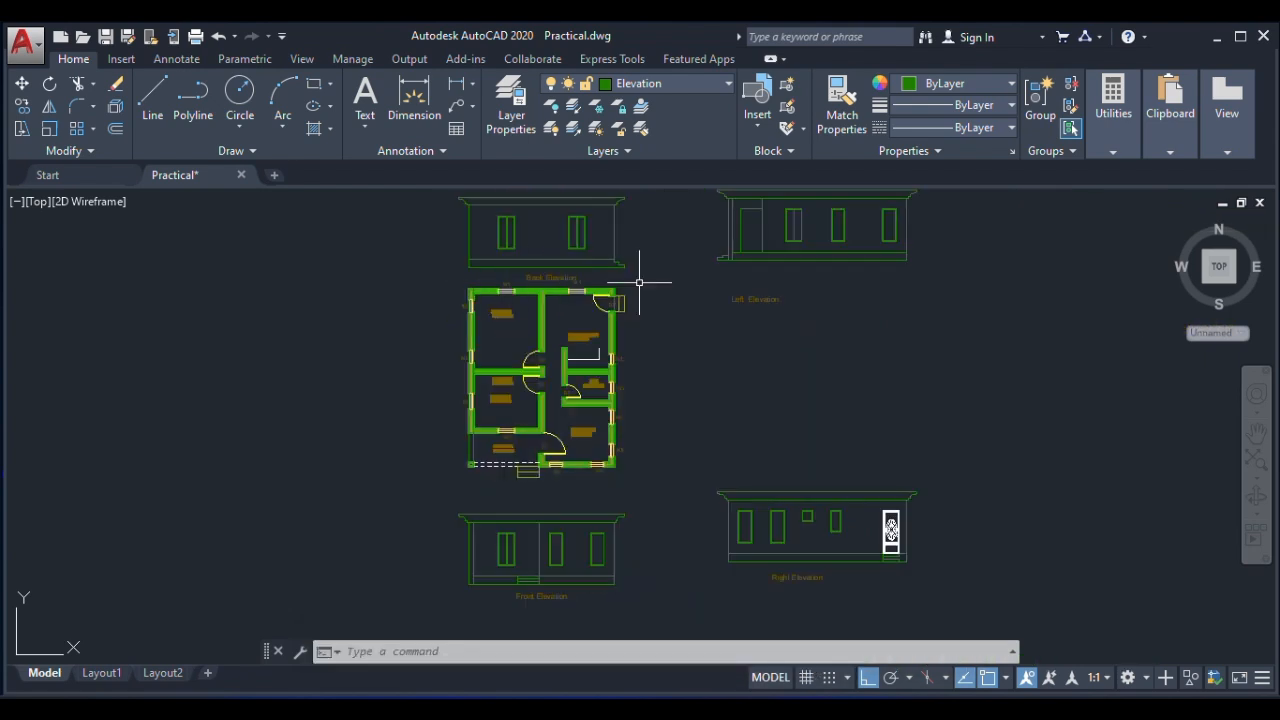
left_click(639, 283)
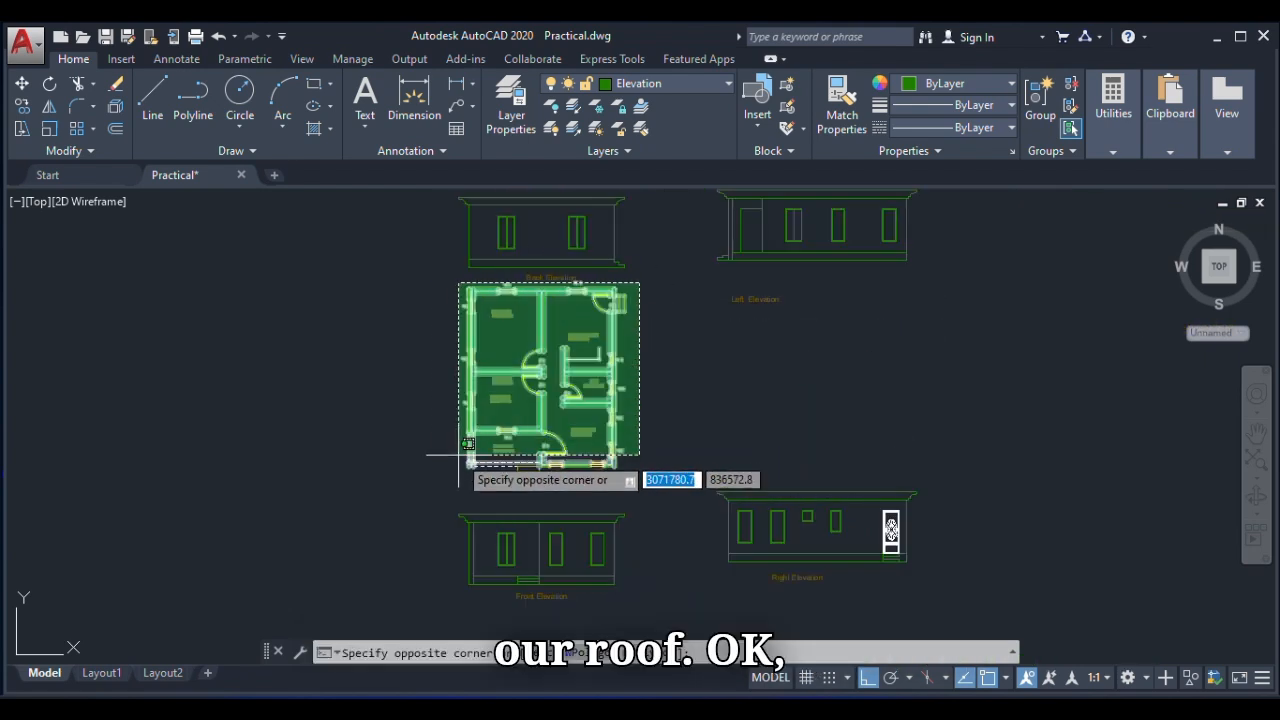
key("Escape")
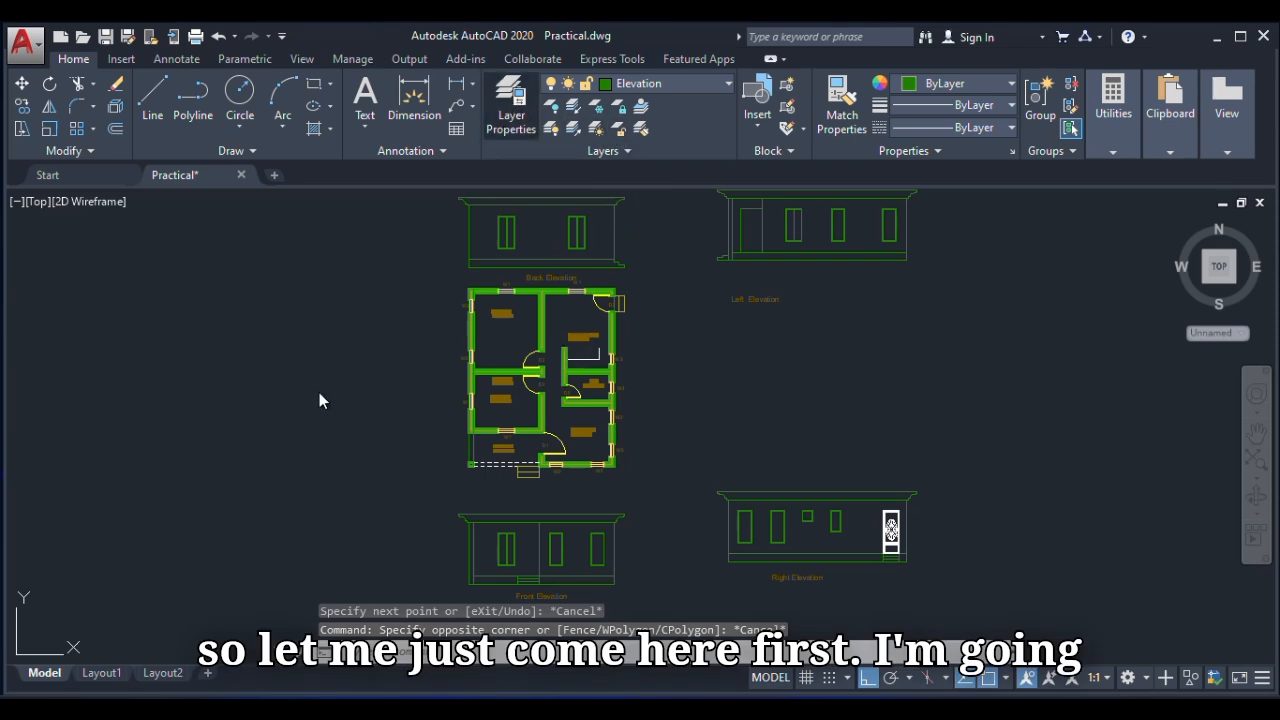
Turn off the Text layer and turn on the Roof layer.
type("la")
key("Return")
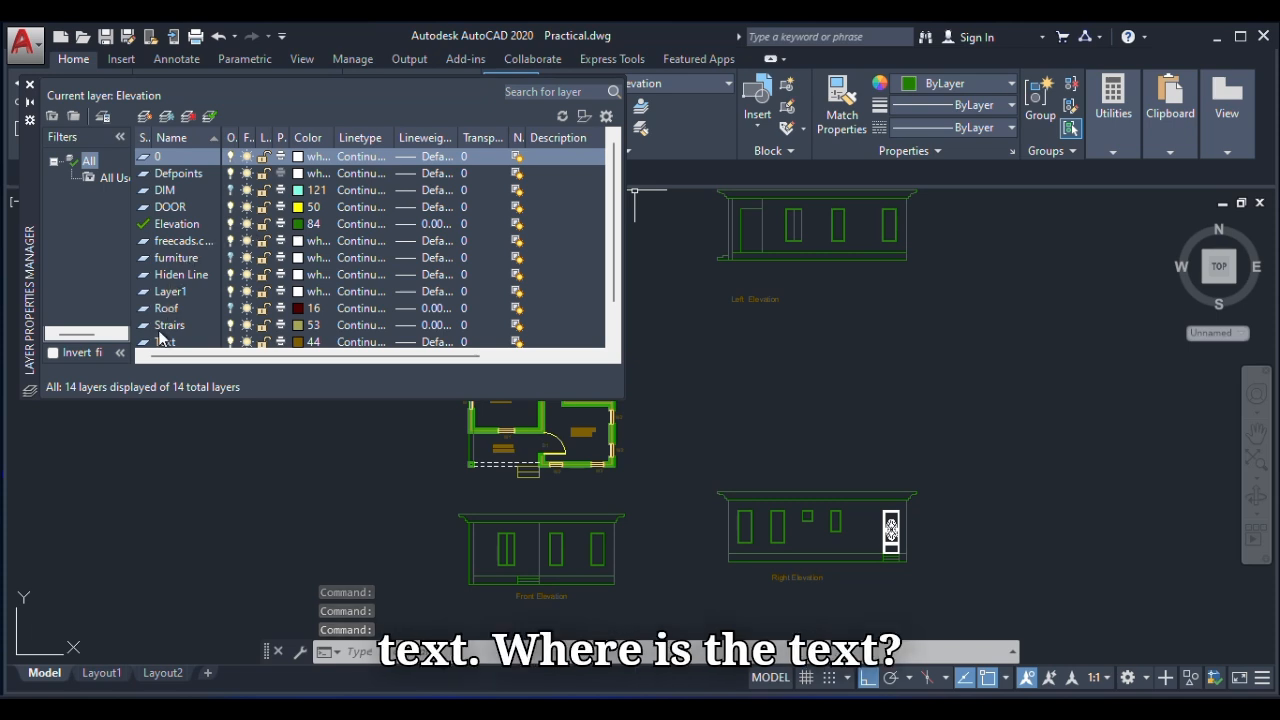
scroll(168, 305, "down", 1)
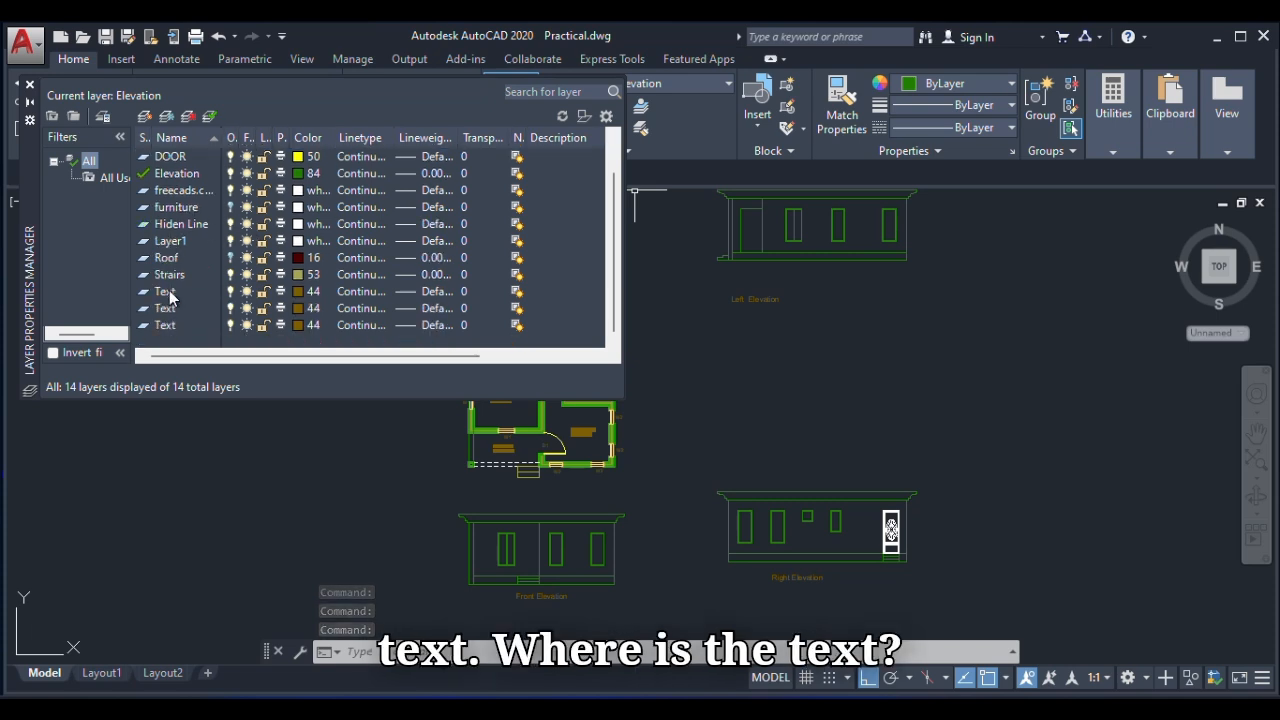
left_click(231, 292)
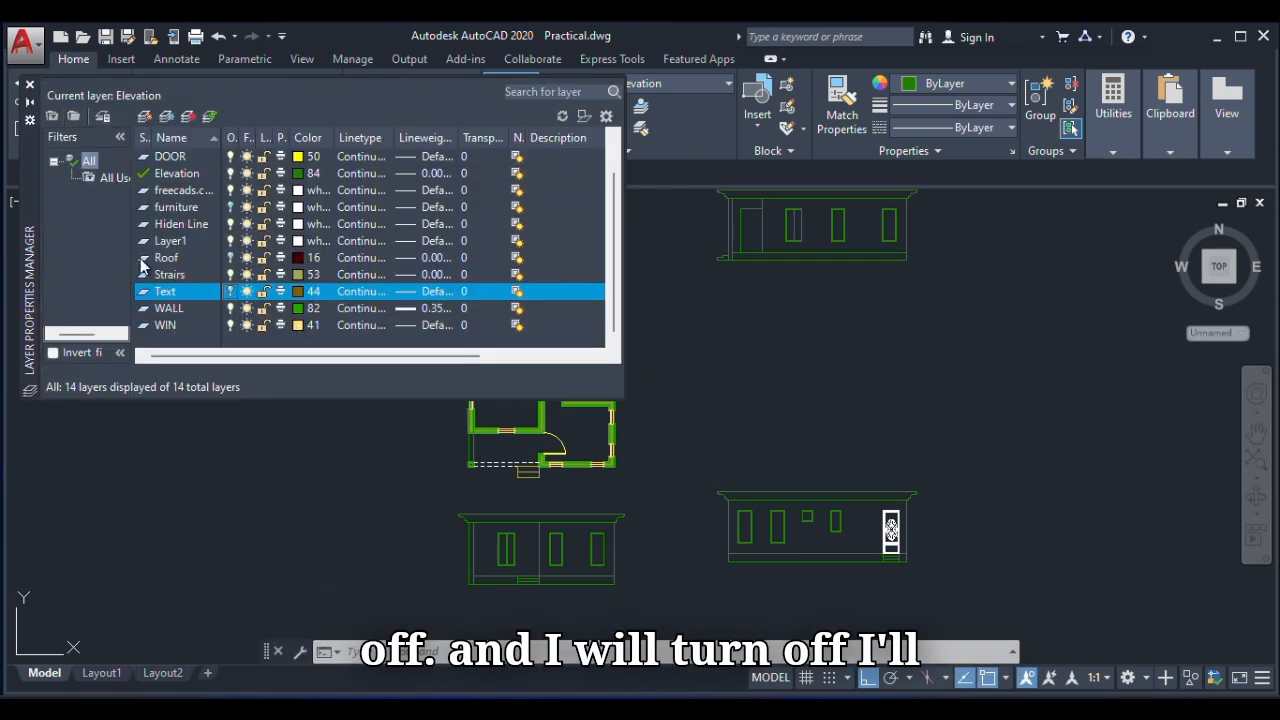
left_click(231, 258)
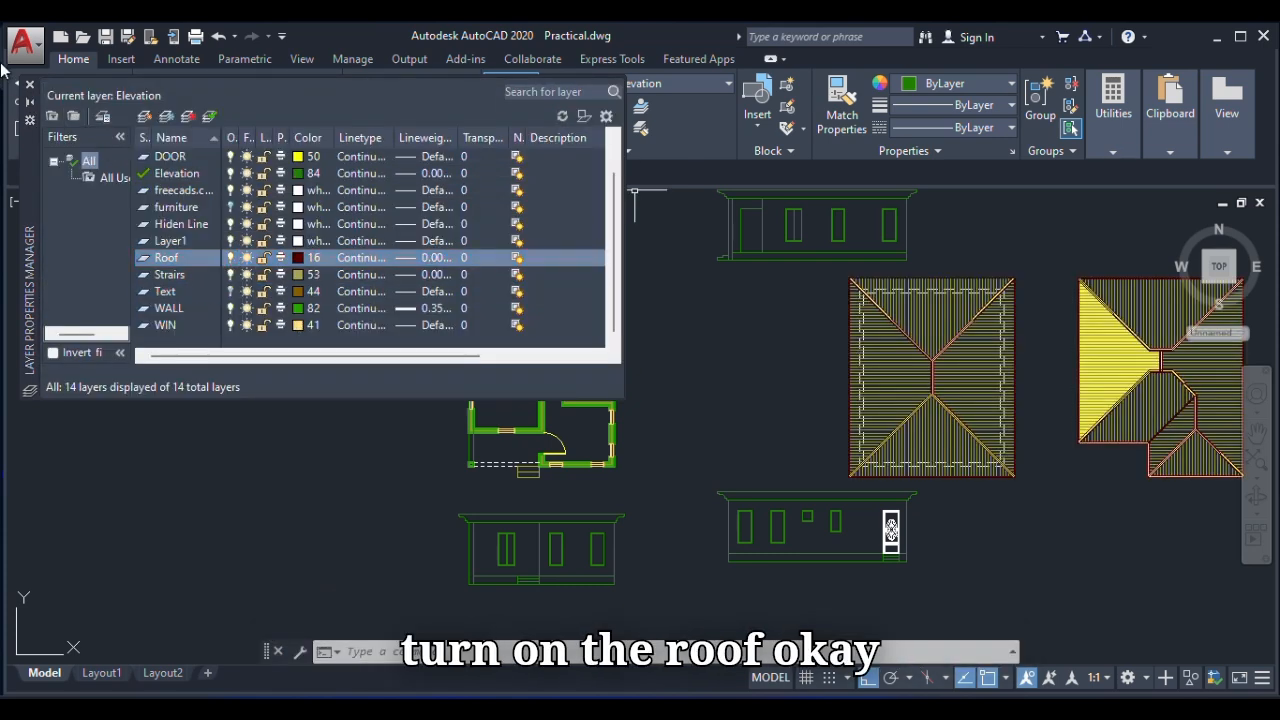
left_click(29, 87)
Try moving the rectangular hip roof plan horizontally past the L-shaped roof plan, and undo the move.
scroll(482, 310, "down", 4)
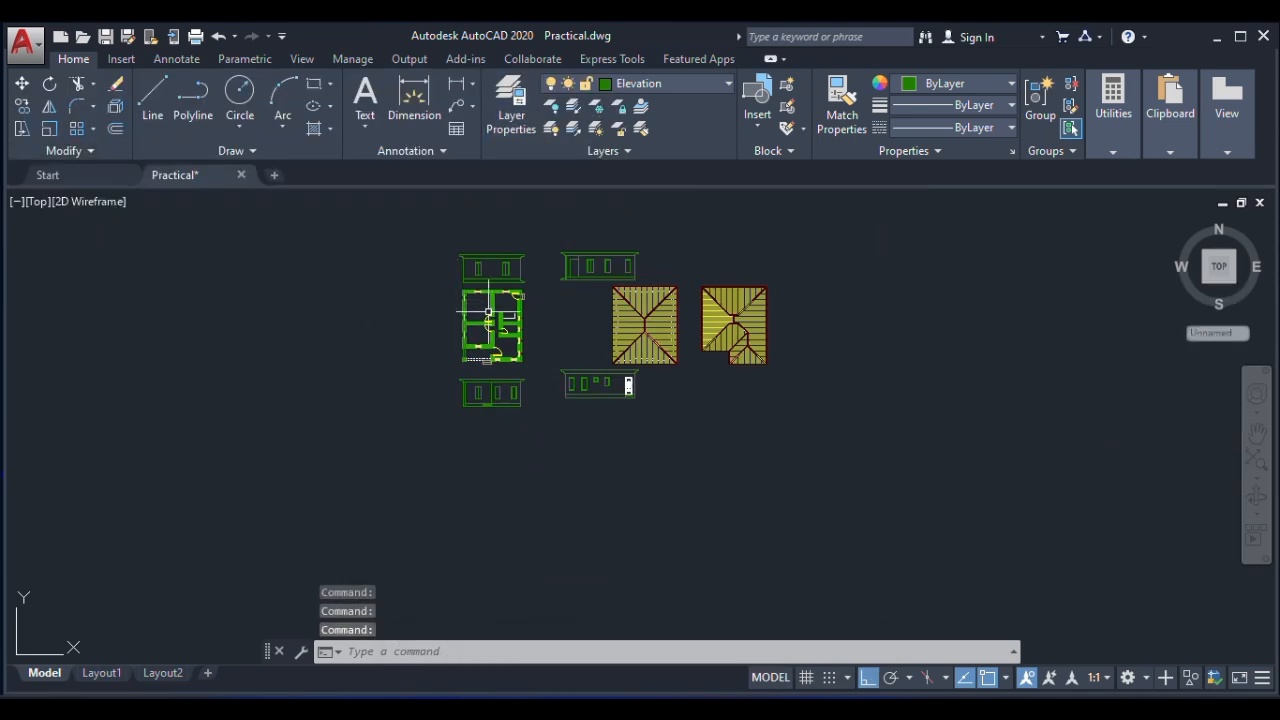
scroll(621, 298, "up", 3)
scroll(765, 418, "down", 1)
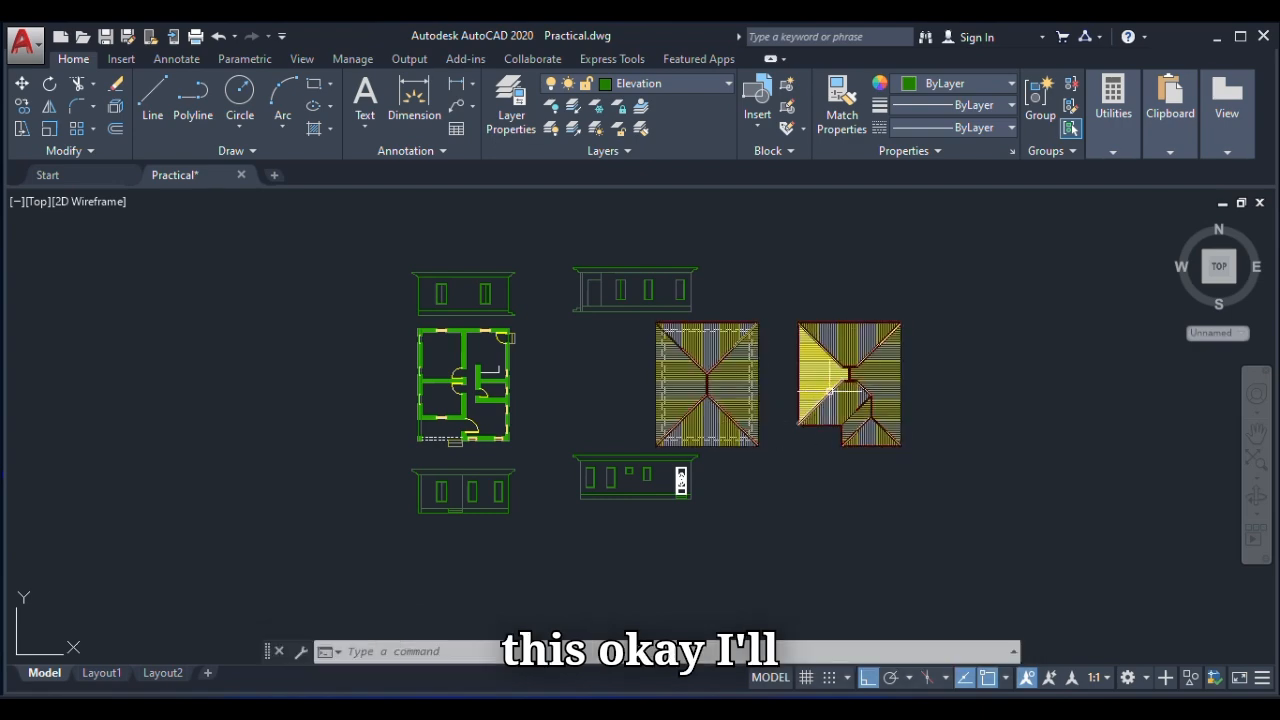
scroll(830, 390, "up", 5)
scroll(847, 383, "down", 4)
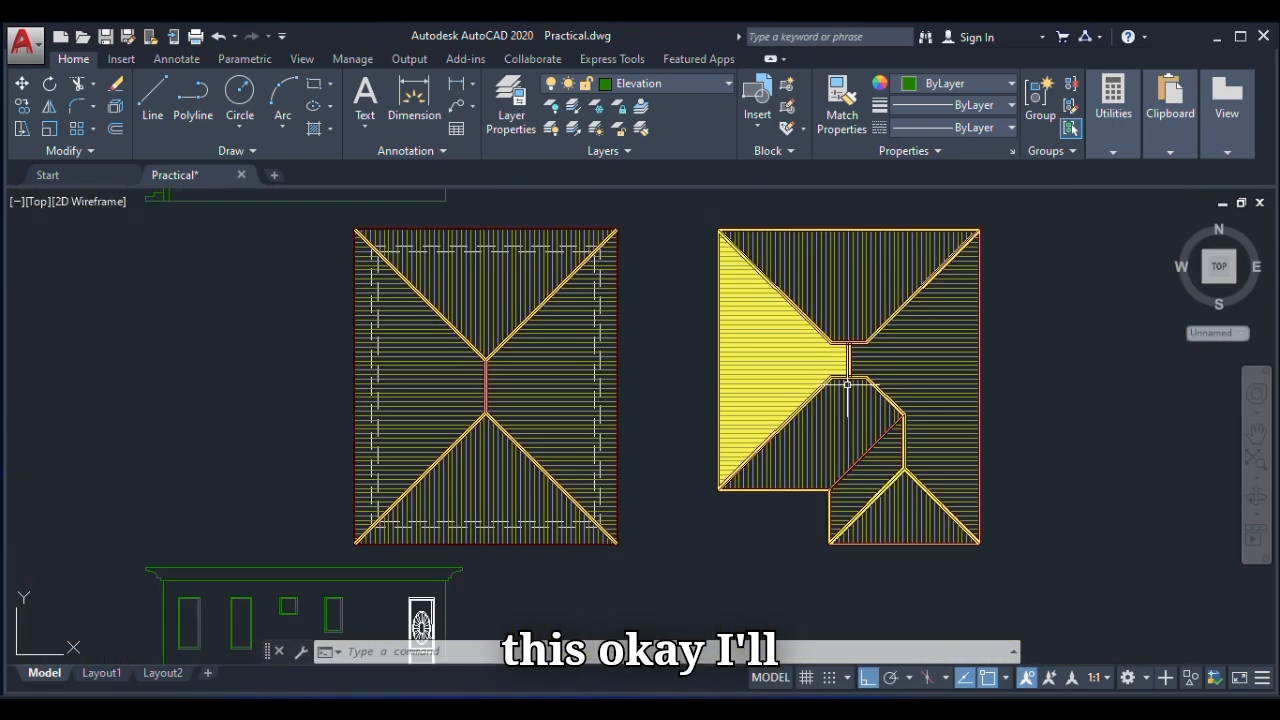
scroll(814, 423, "down", 2)
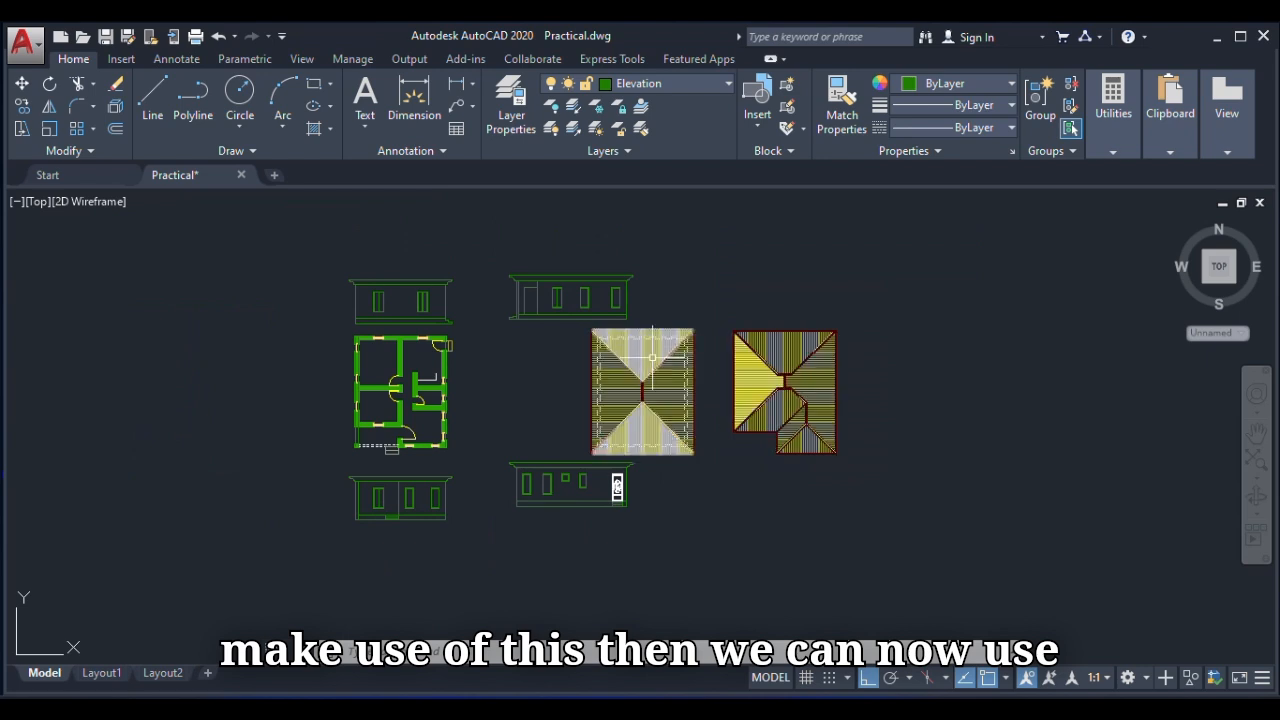
left_click(707, 320)
left_click(659, 459)
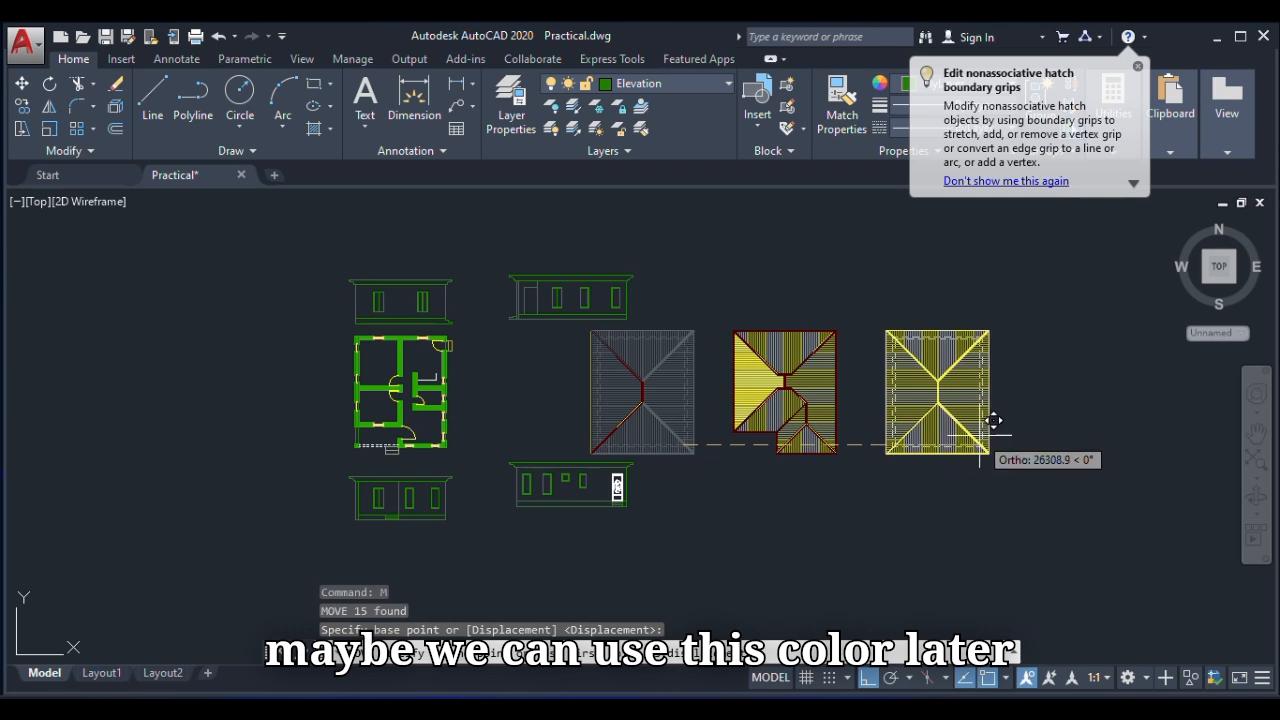
left_click(993, 428)
key("ctrl+z")
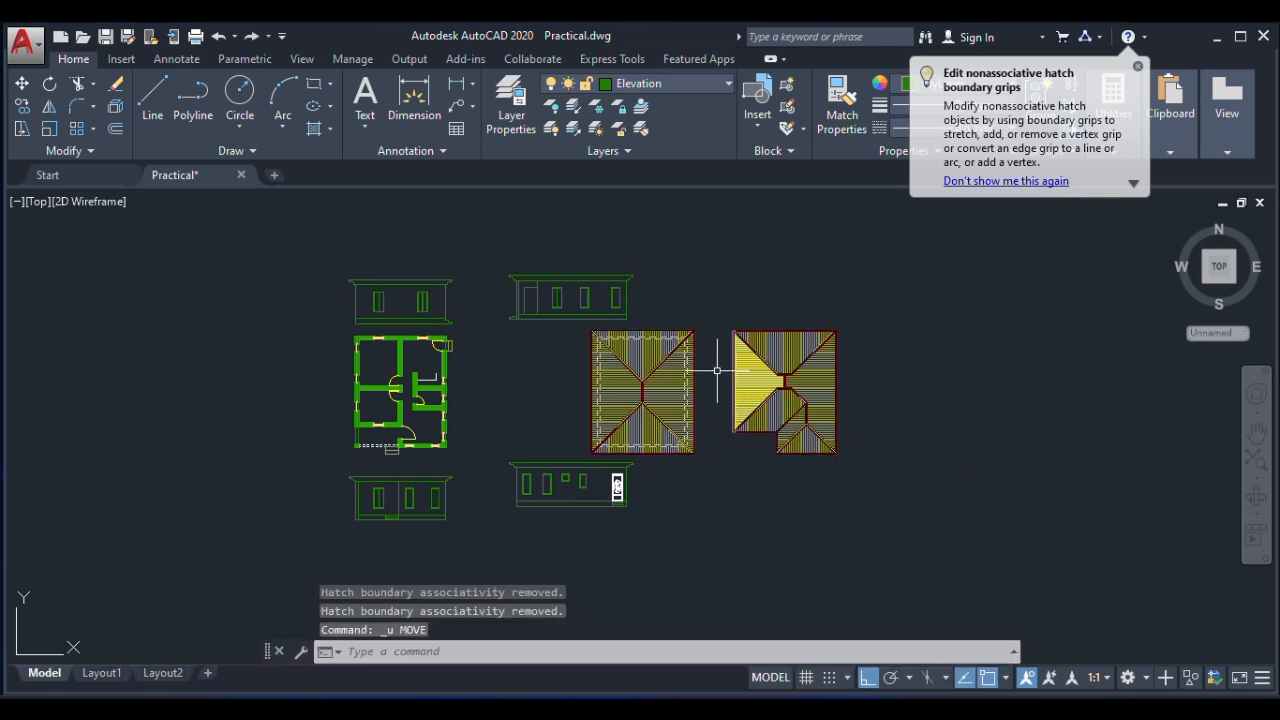
Move the whole rectangular hip roof plan aside to the far side of the L-shaped roof plan.
left_click(710, 320)
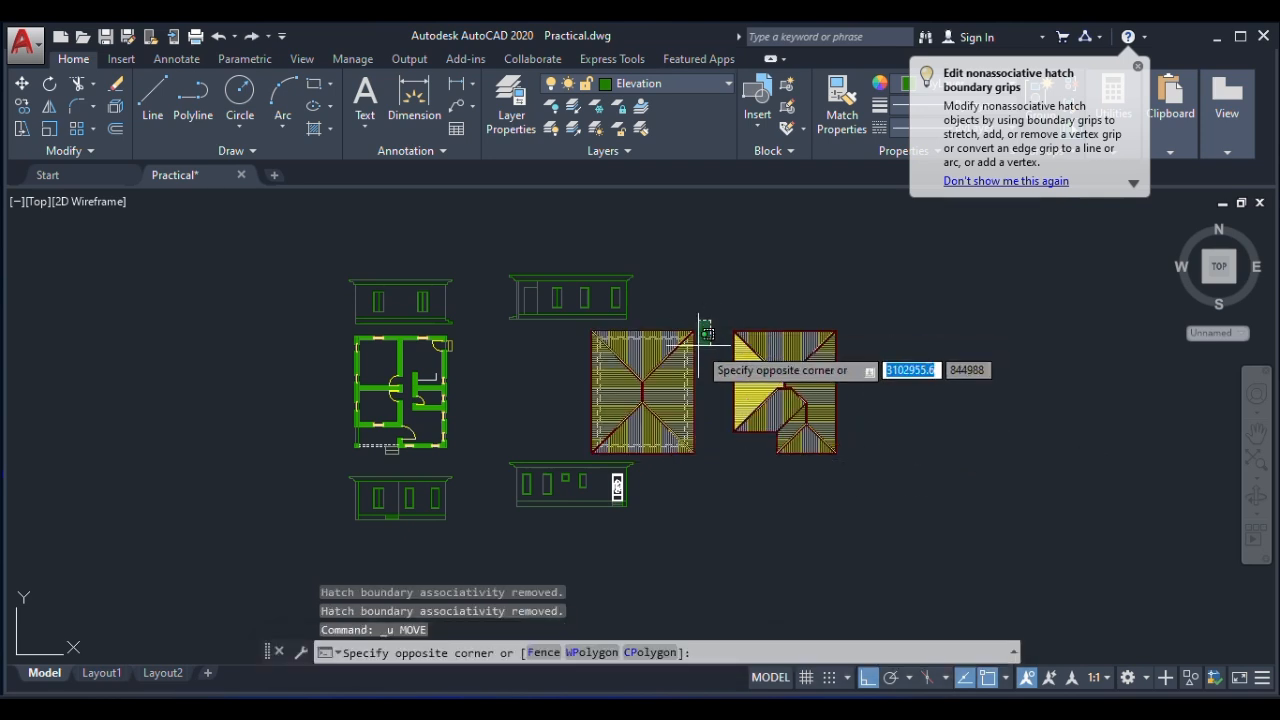
left_click(578, 443)
scroll(638, 445, "up", 6)
scroll(603, 425, "down", 6)
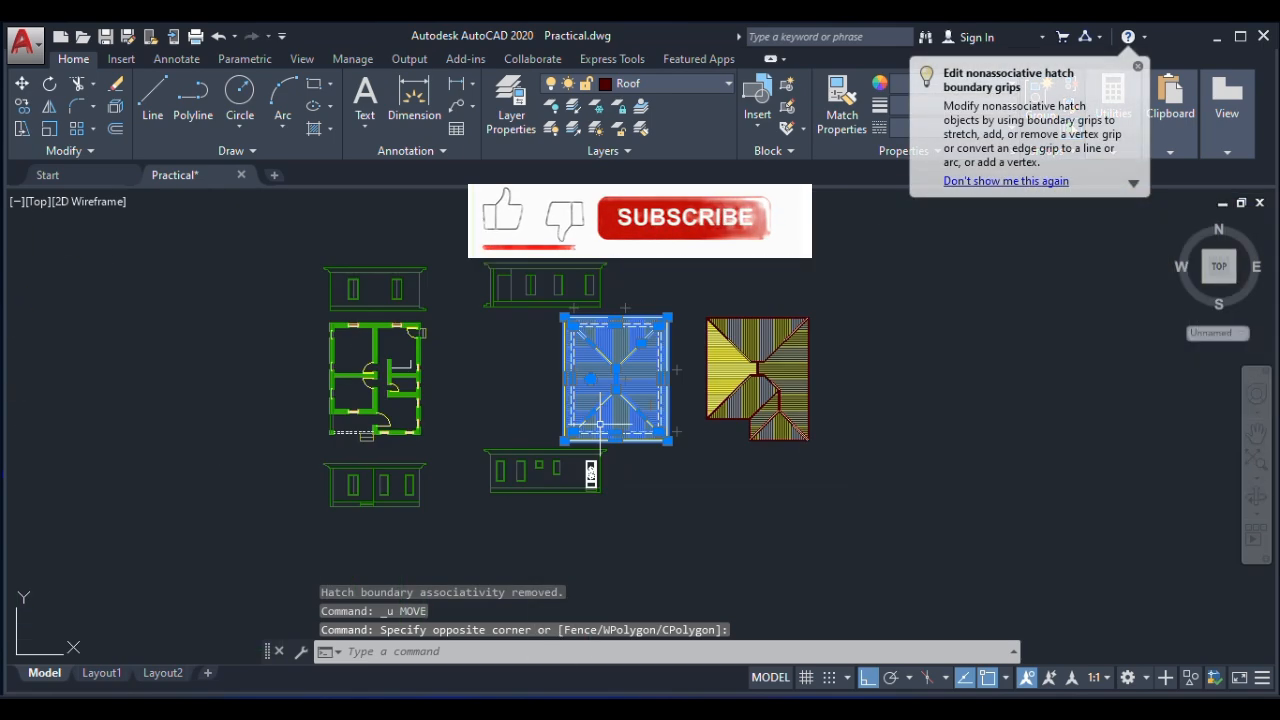
type("m")
key("Return")
left_click(604, 430)
left_click(966, 432)
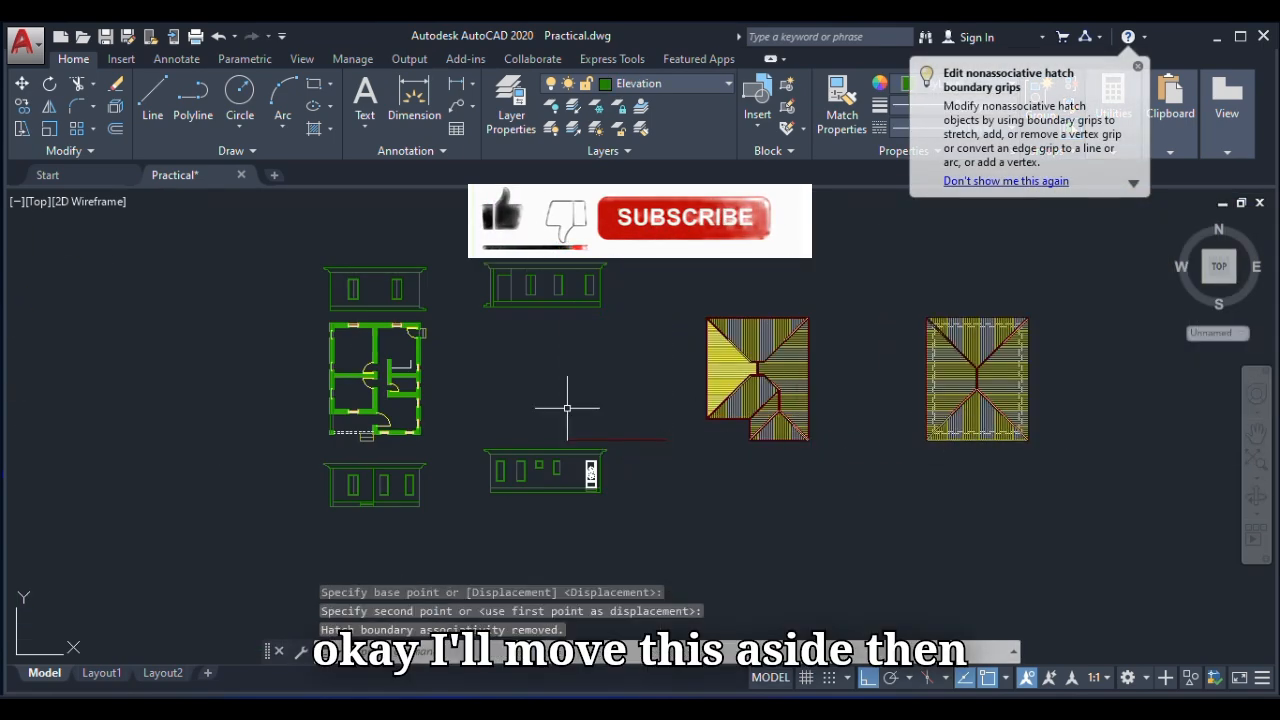
left_click(432, 322)
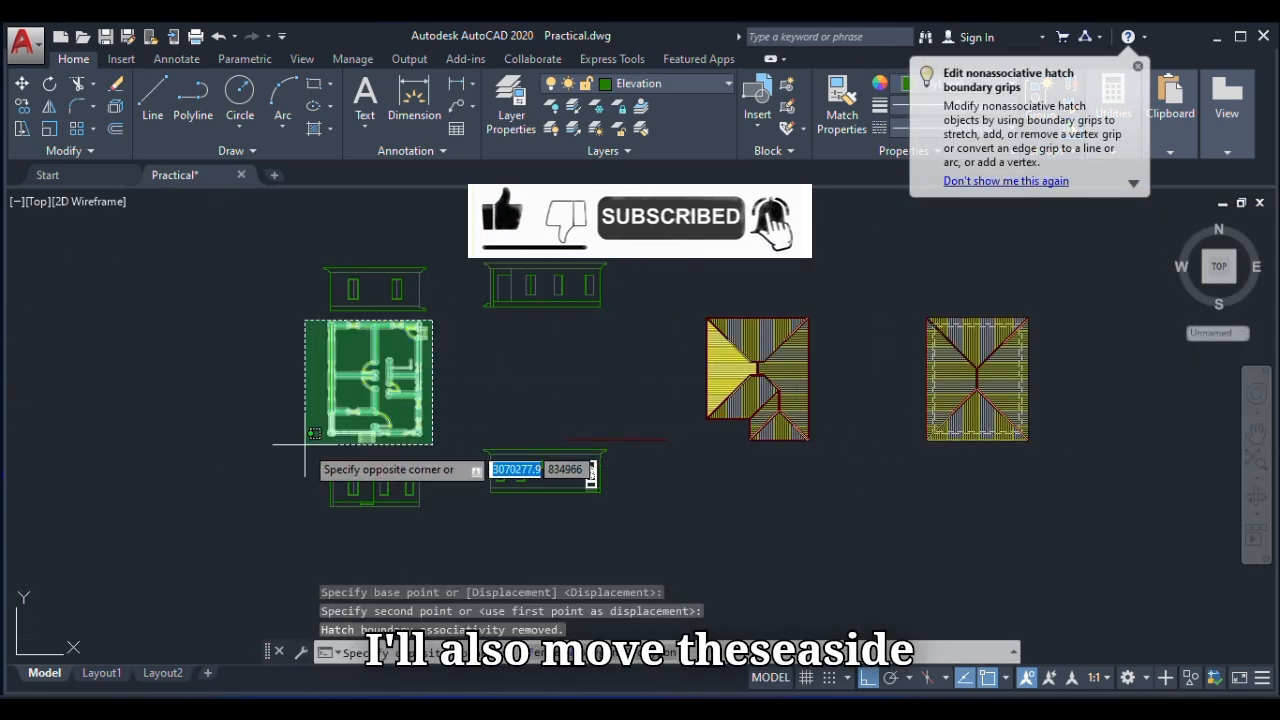
left_click(300, 450)
type("m")
key("Return")
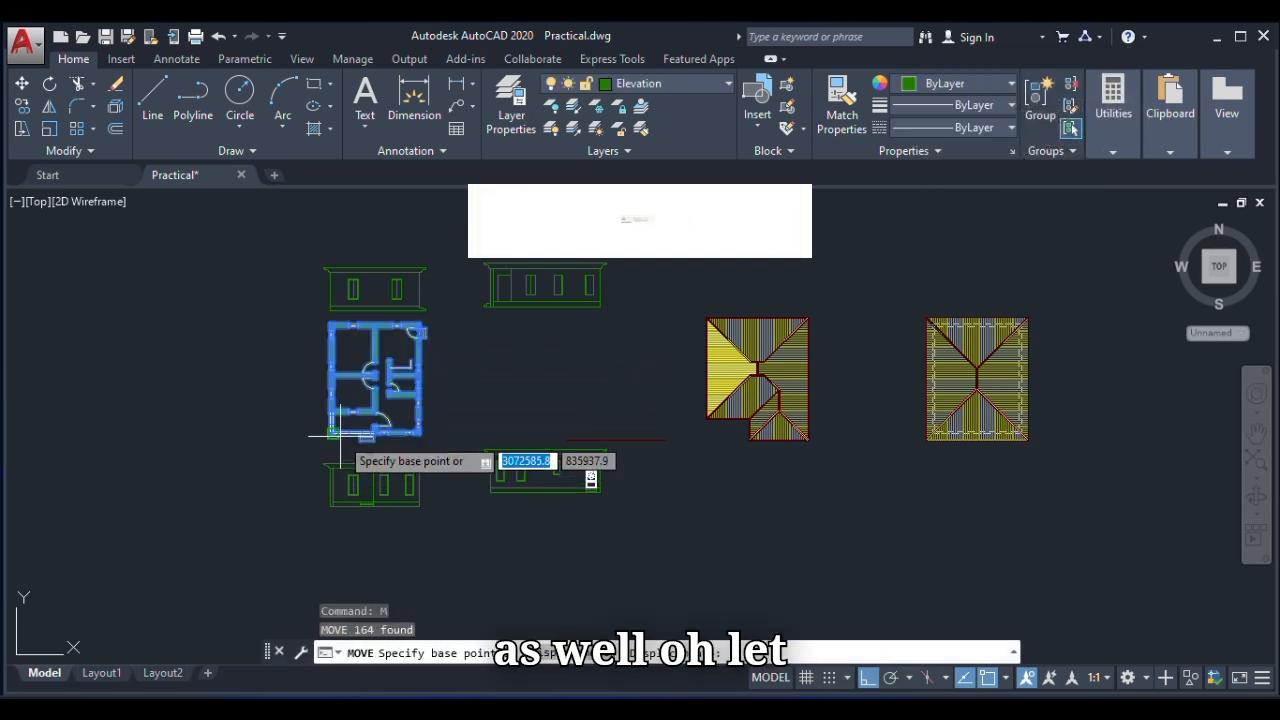
left_click(330, 433)
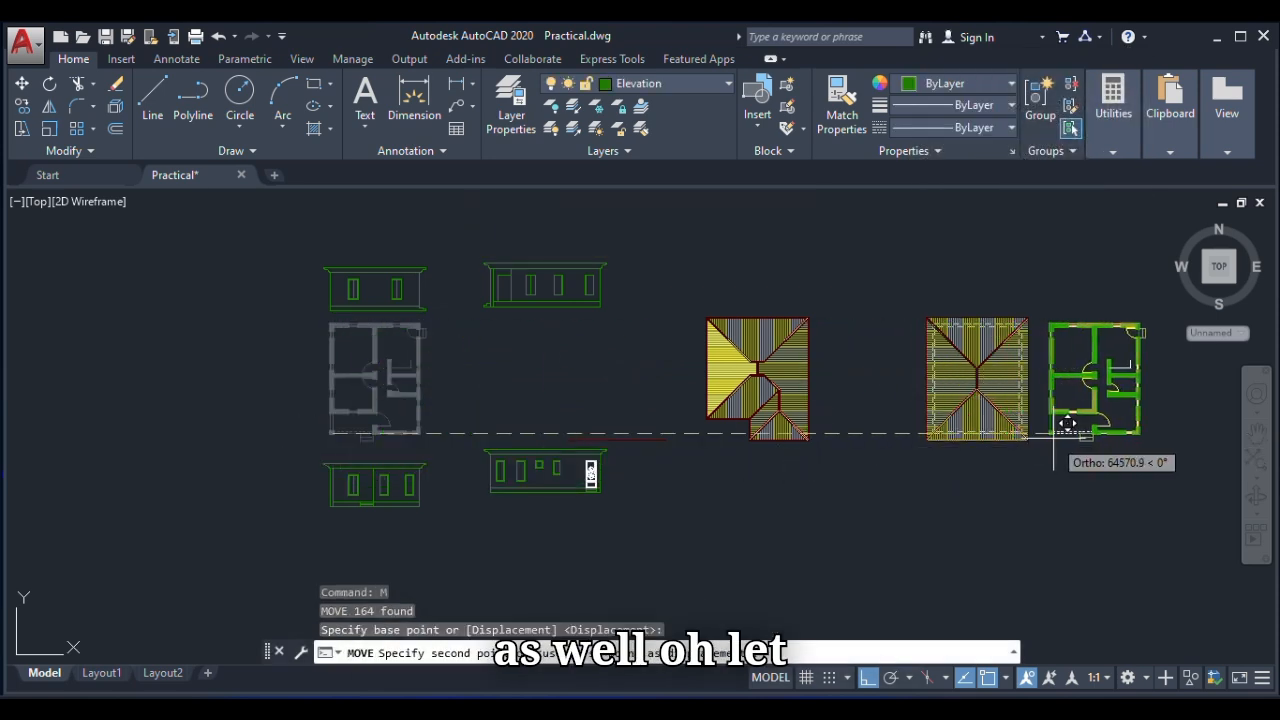
key("Escape")
scroll(434, 255, "up", 5)
left_click(450, 267)
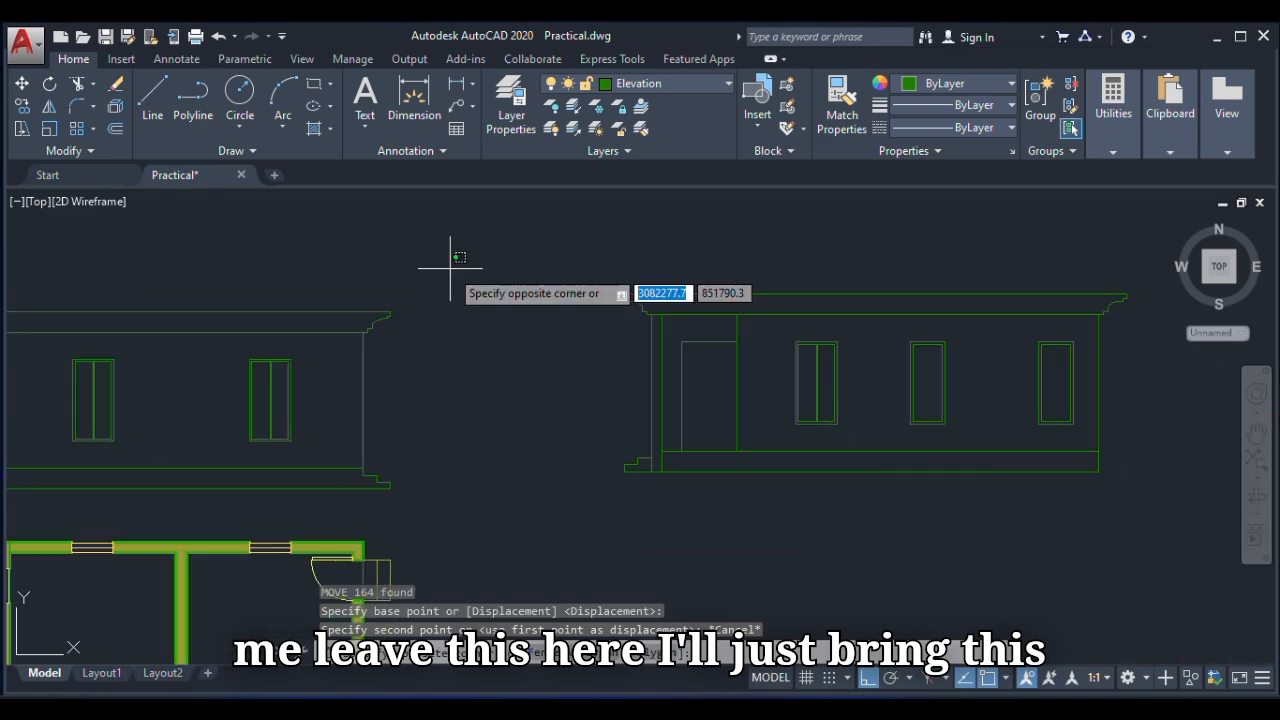
scroll(412, 378, "down", 4)
left_click(233, 430)
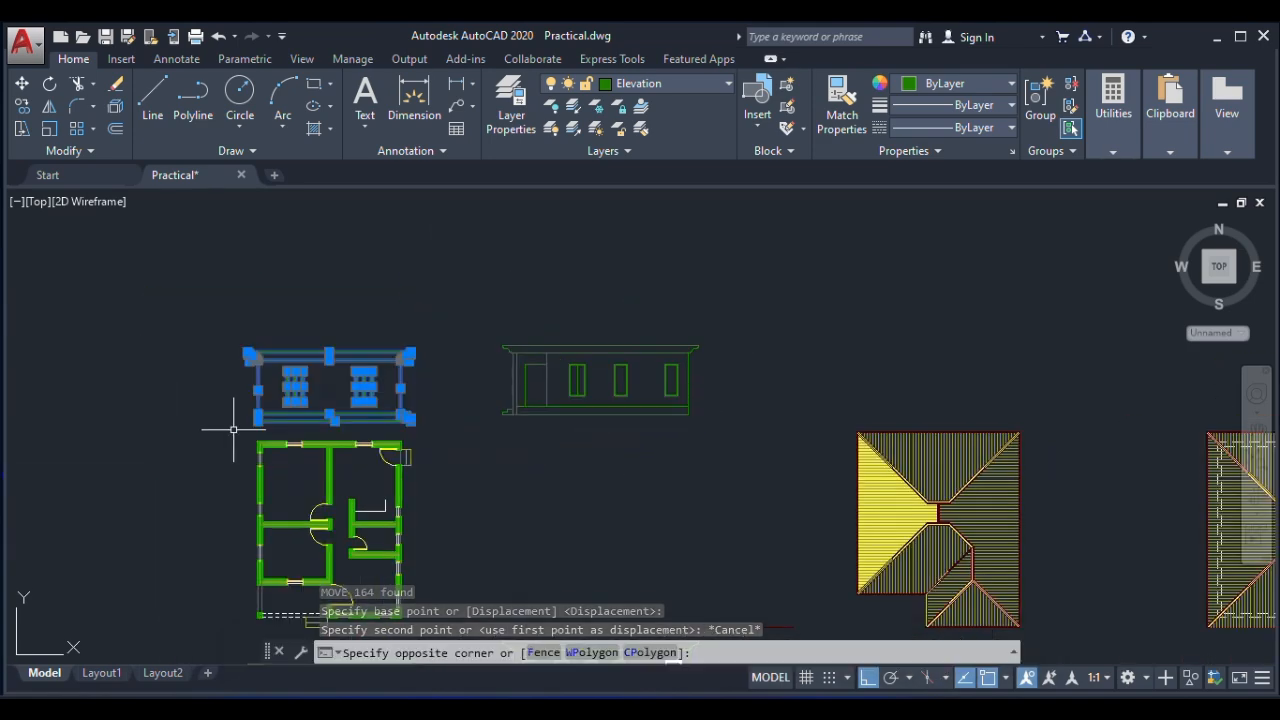
scroll(423, 300, "down", 2)
scroll(514, 371, "up", 5)
left_click(517, 381)
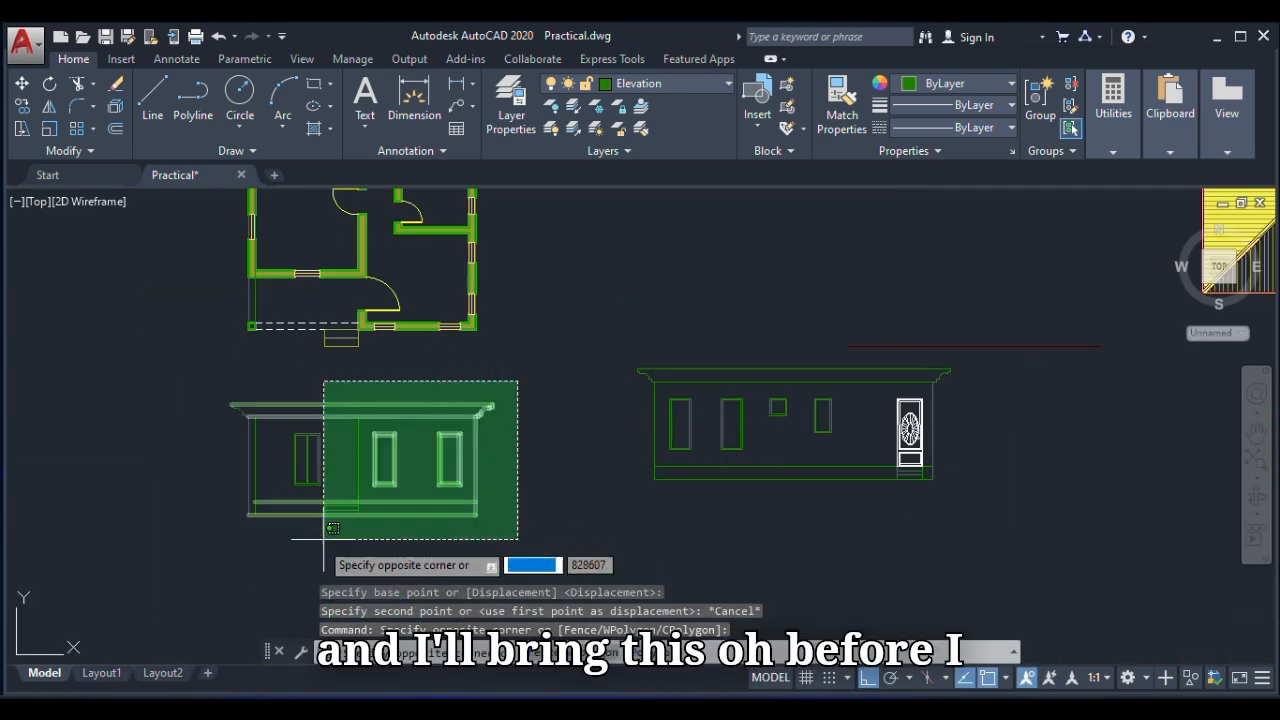
key("Escape")
scroll(450, 560, "down", 5)
scroll(617, 541, "up", 2)
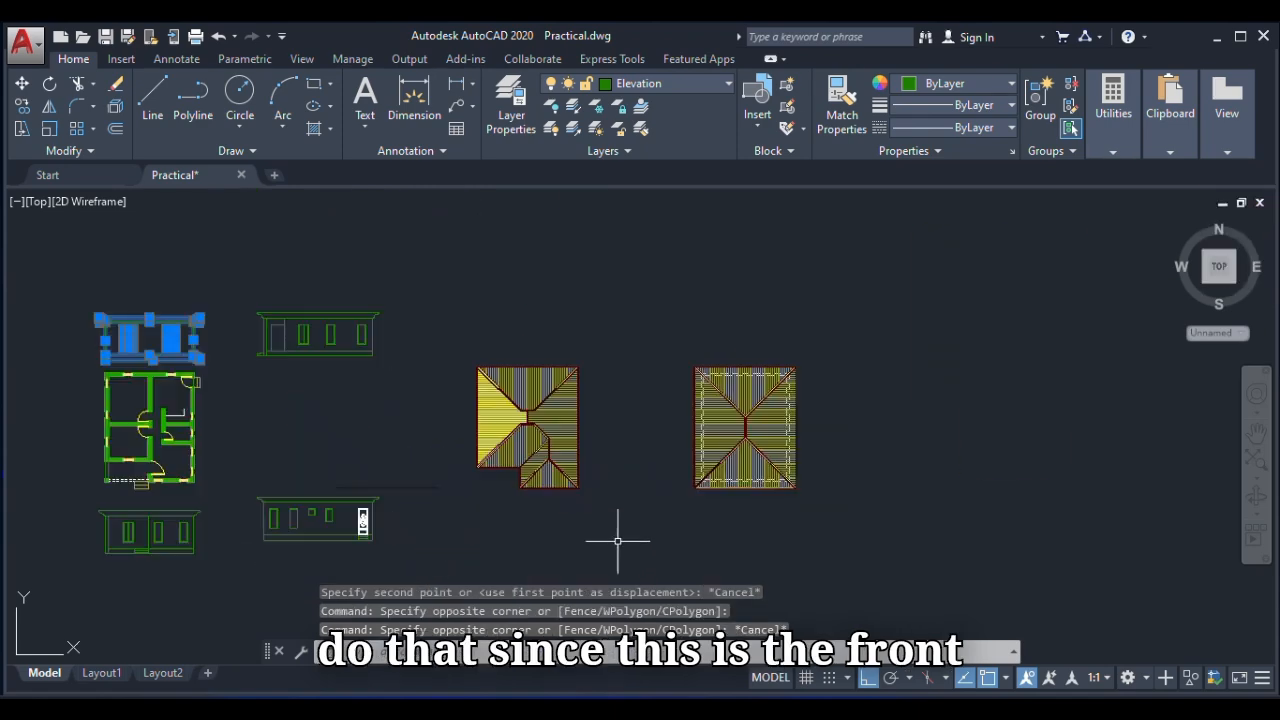
Undo the move of the rectangular hip roof plan.
scroll(372, 480, "up", 4)
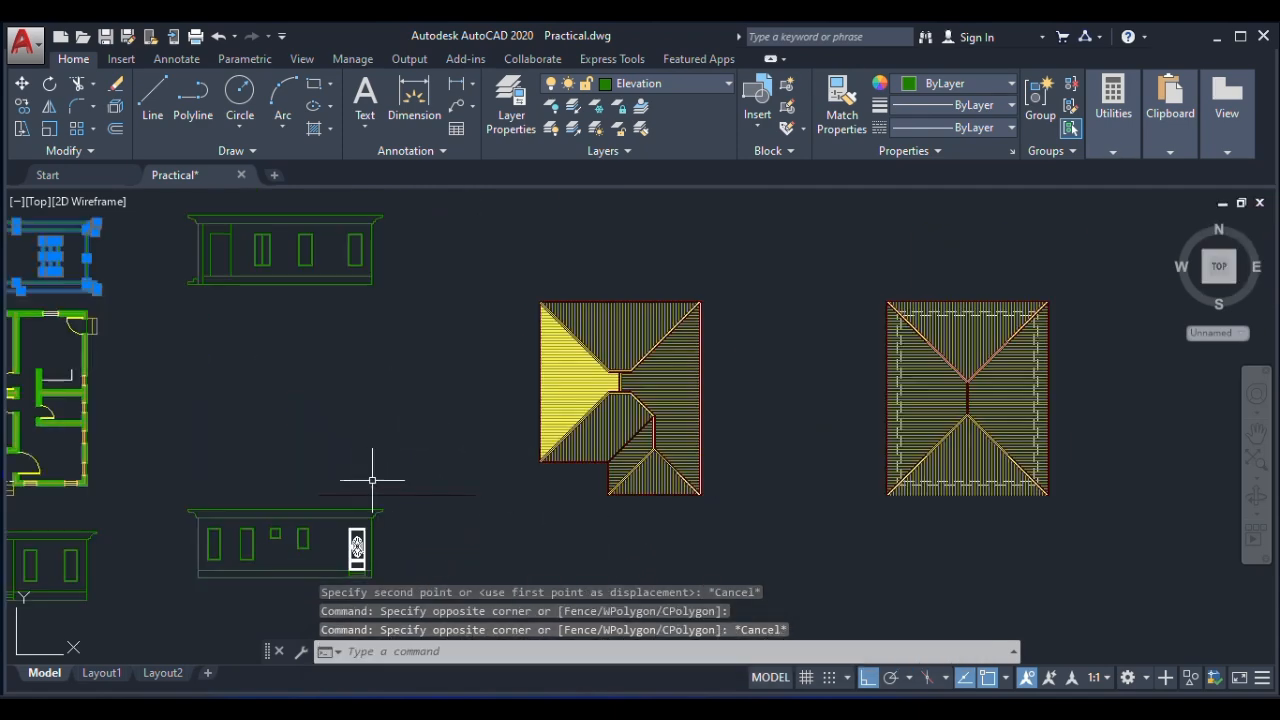
key("ctrl+z")
key("ctrl+z")
key("ctrl+z")
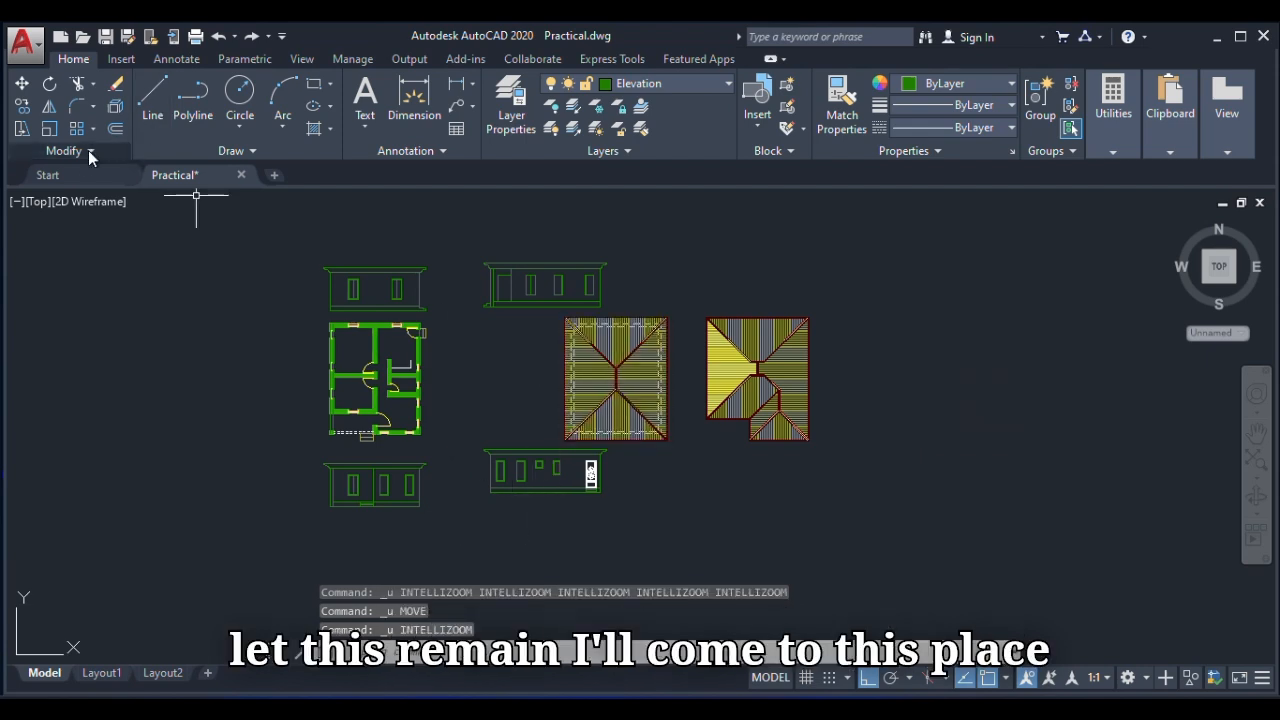
Draw a vertical construction line through the lower-left eave corner of the L-shaped roof plan, beside the recessed side.
left_click(243, 152)
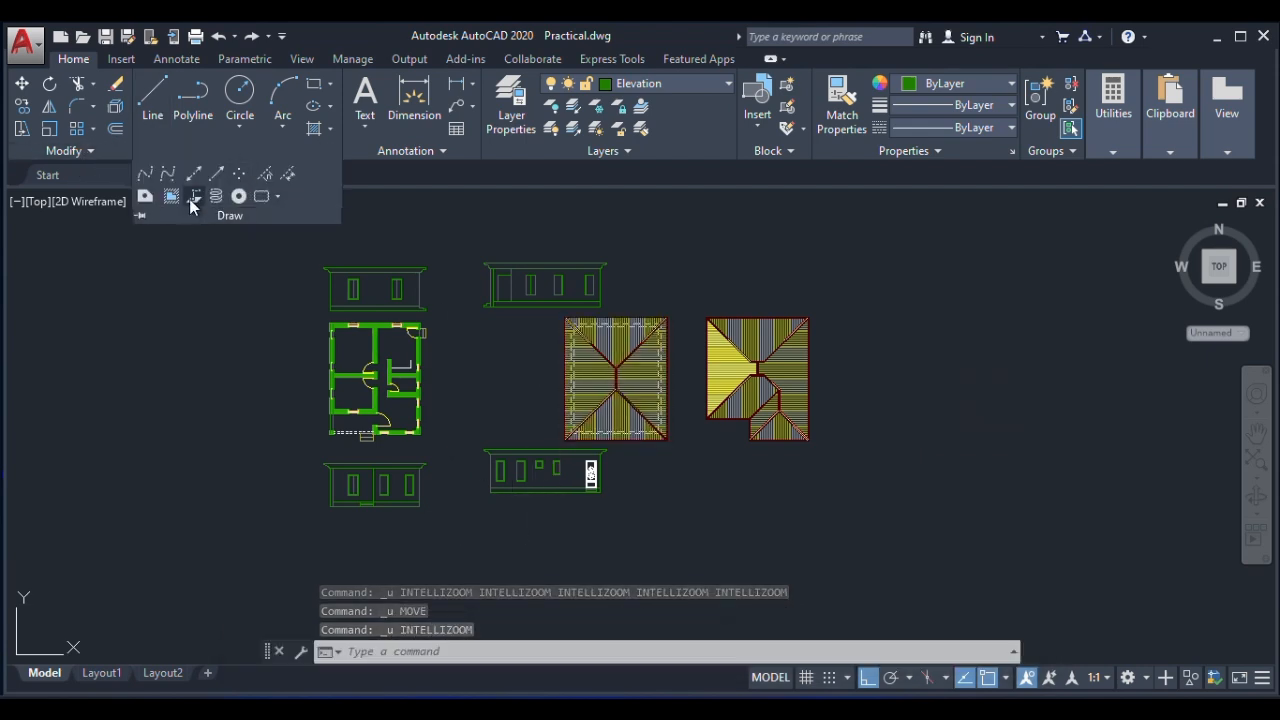
left_click(193, 174)
scroll(745, 430, "up", 5)
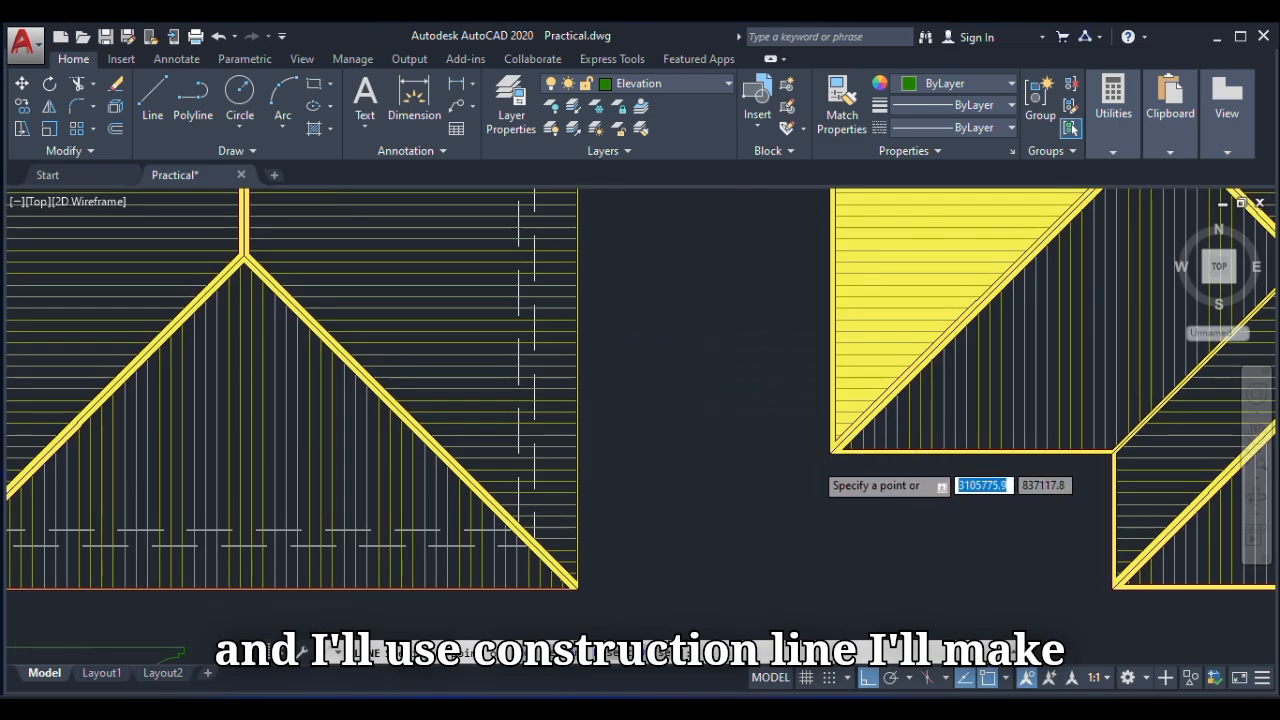
scroll(860, 450, "up", 3)
left_click(913, 431)
scroll(894, 530, "down", 8)
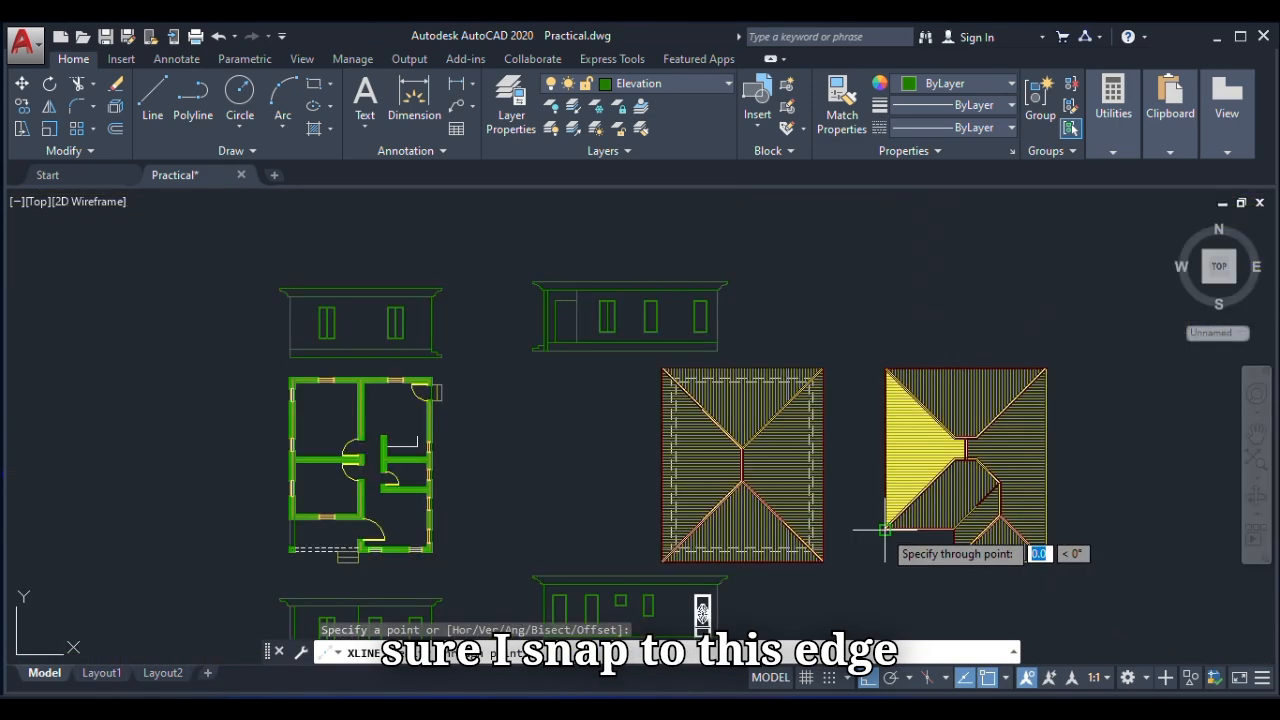
scroll(928, 546, "up", 10)
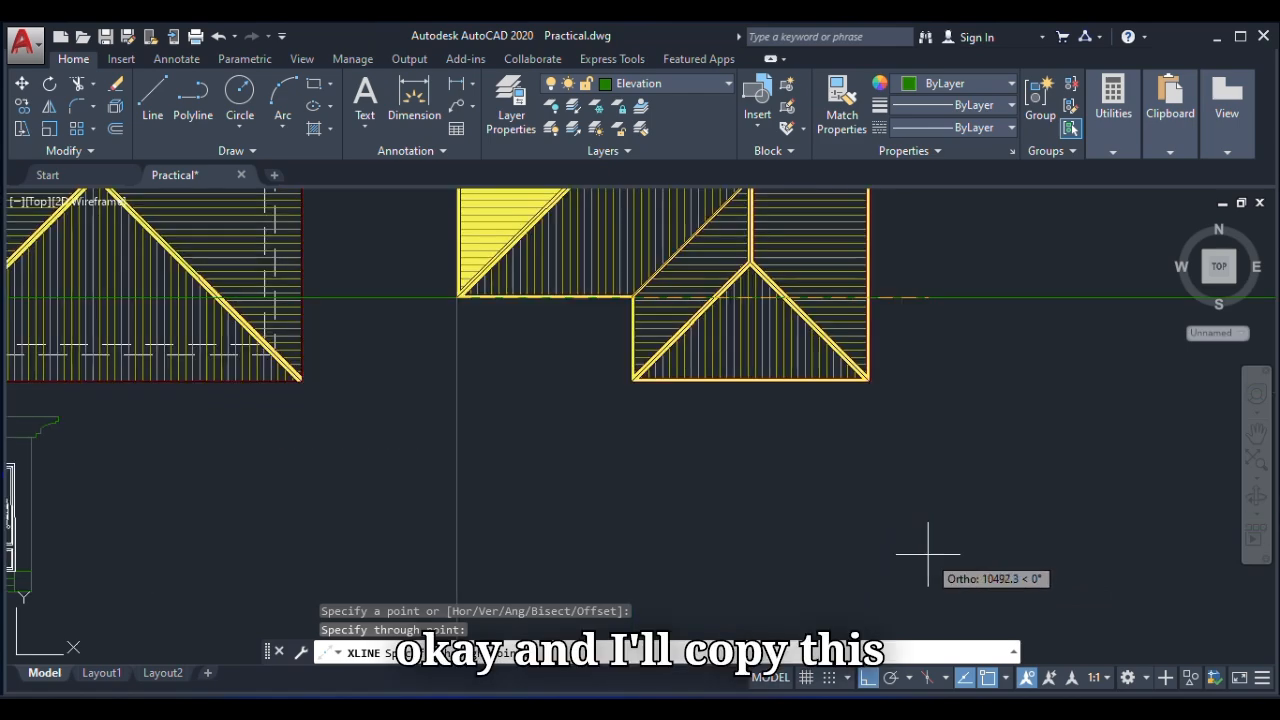
key("Escape")
Copy the vertical construction line to the inner and outer eave corners at the projecting wing's lower end of the L-shaped roof plan.
left_click(458, 366)
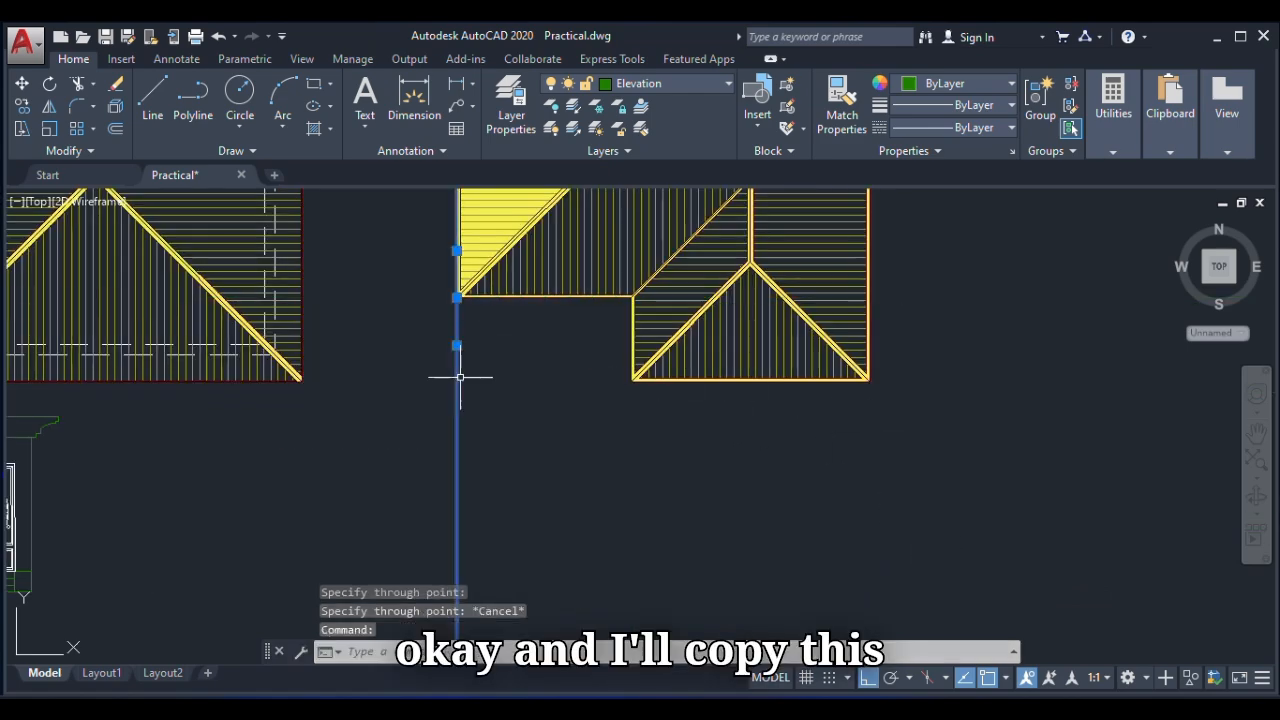
type("o")
key("Return")
scroll(460, 325, "up", 5)
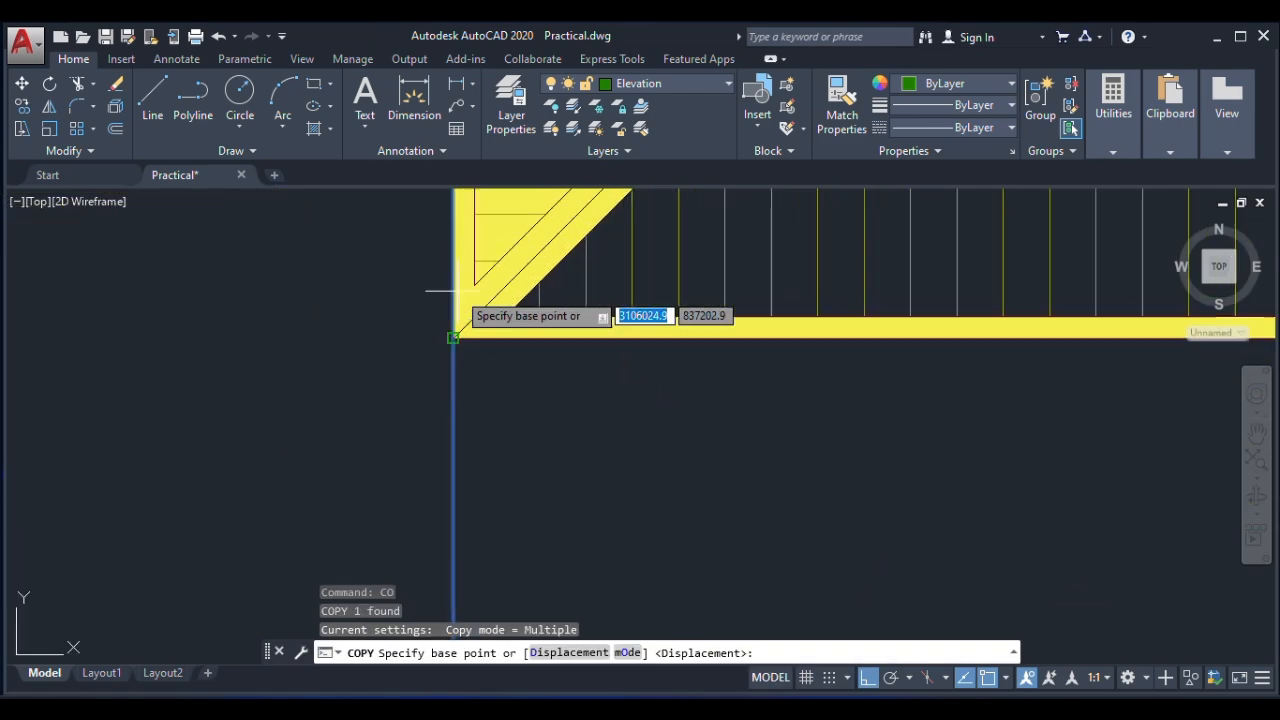
left_click(452, 336)
scroll(414, 343, "down", 3)
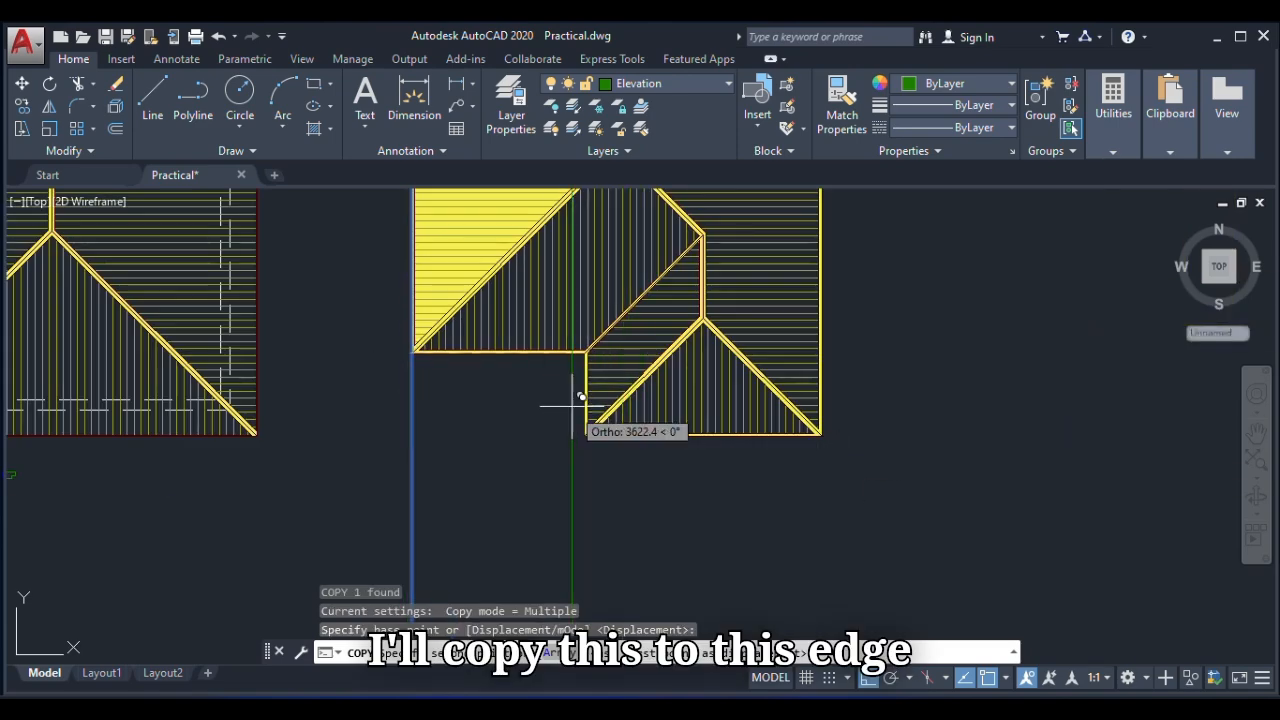
scroll(600, 457, "up", 3)
scroll(512, 482, "down", 4)
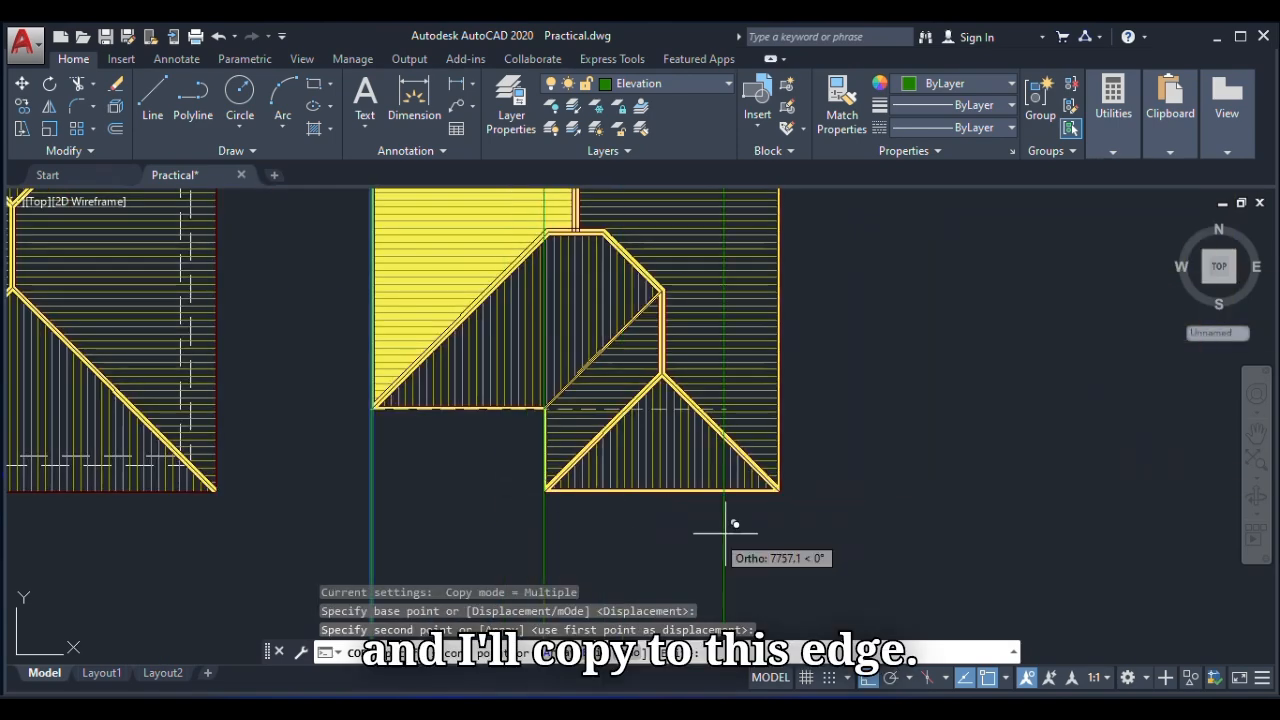
left_click(780, 490)
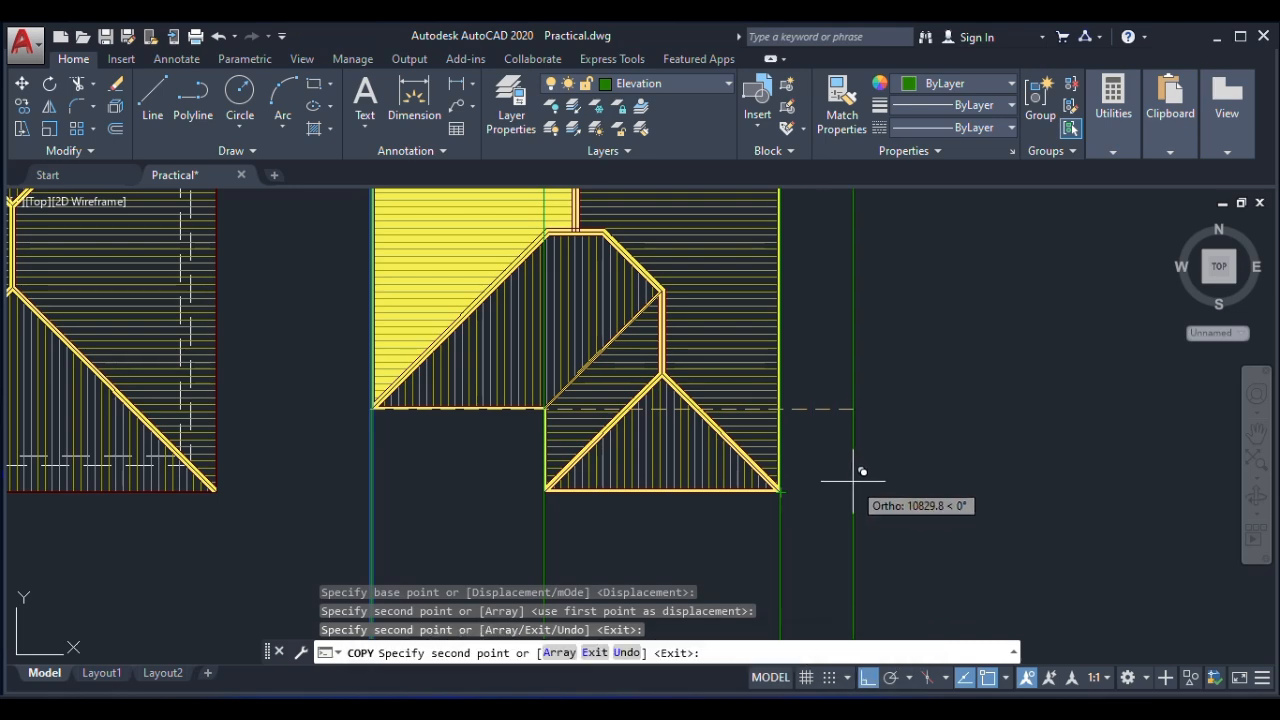
key("Escape")
Move the elevations above and below the floor plan, aligning the lower one's right fascia end with the L-shaped roof plan's right construction line.
scroll(835, 483, "down", 5)
scroll(490, 440, "up", 3)
scroll(528, 443, "down", 6)
left_click(531, 453)
left_click(403, 524)
scroll(520, 323, "up", 4)
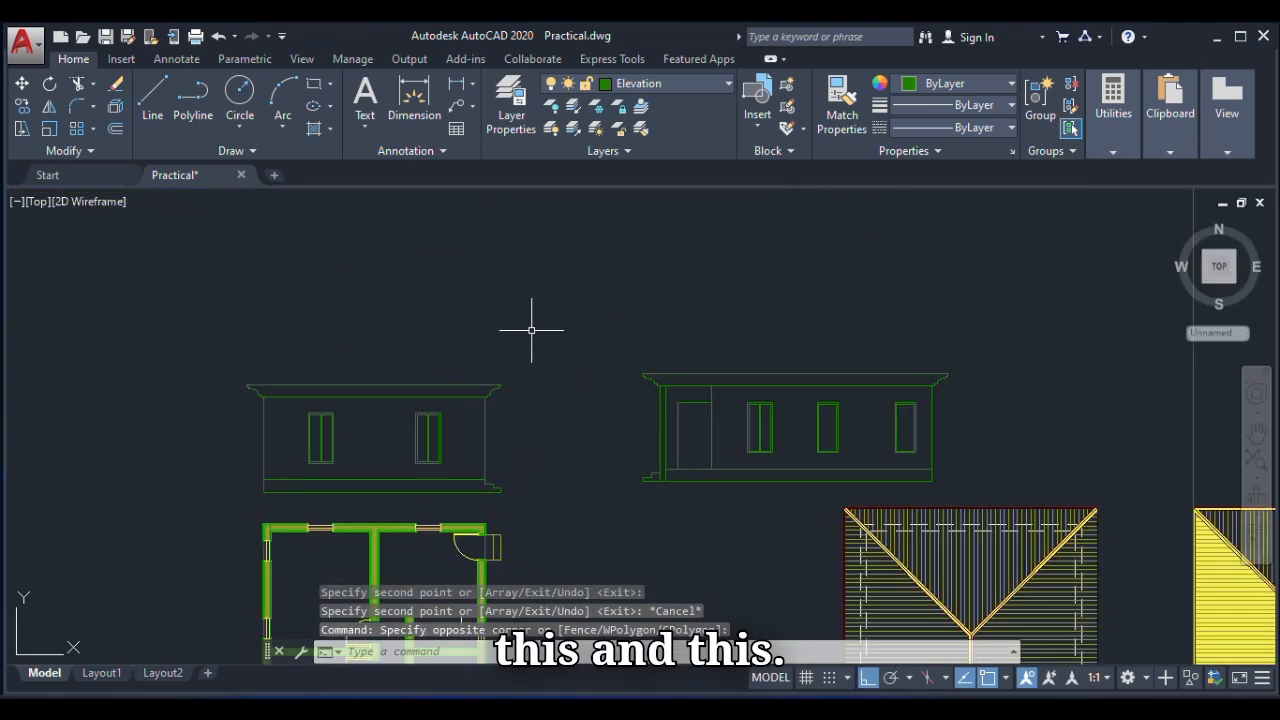
left_click(531, 330)
left_click(249, 500)
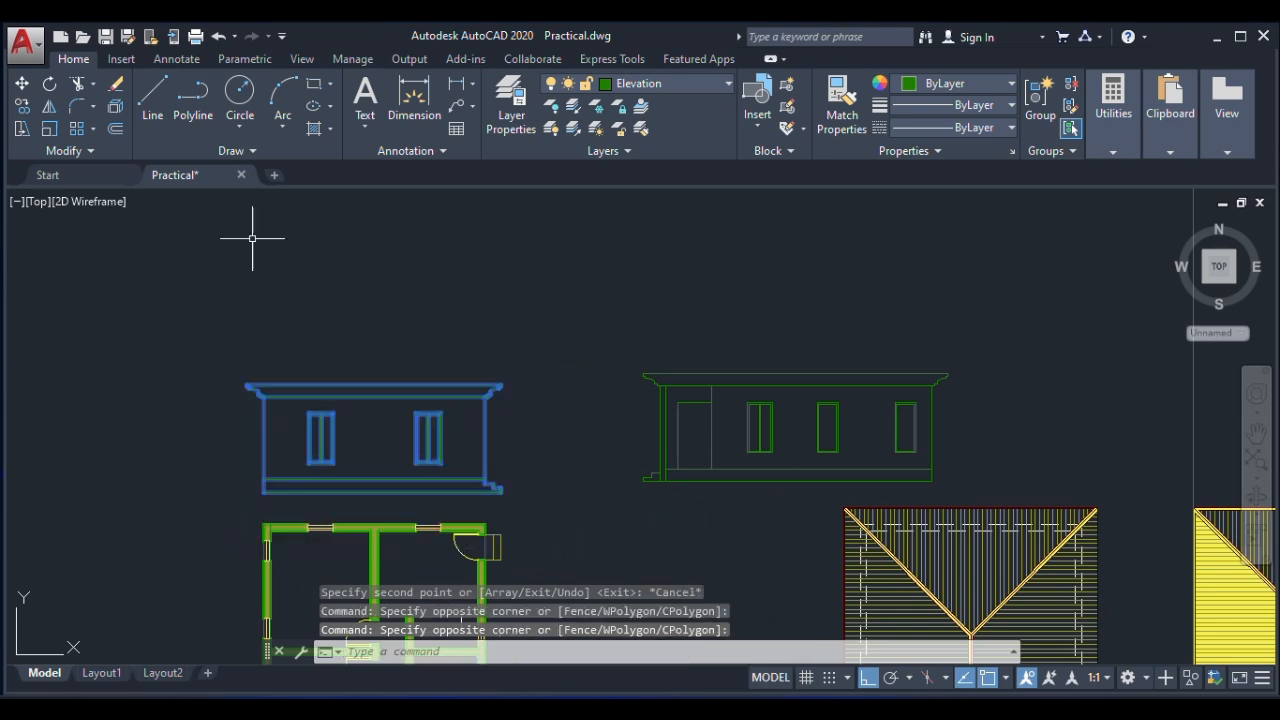
left_click(22, 86)
scroll(514, 366, "up", 3)
scroll(498, 368, "down", 5)
scroll(490, 420, "up", 8)
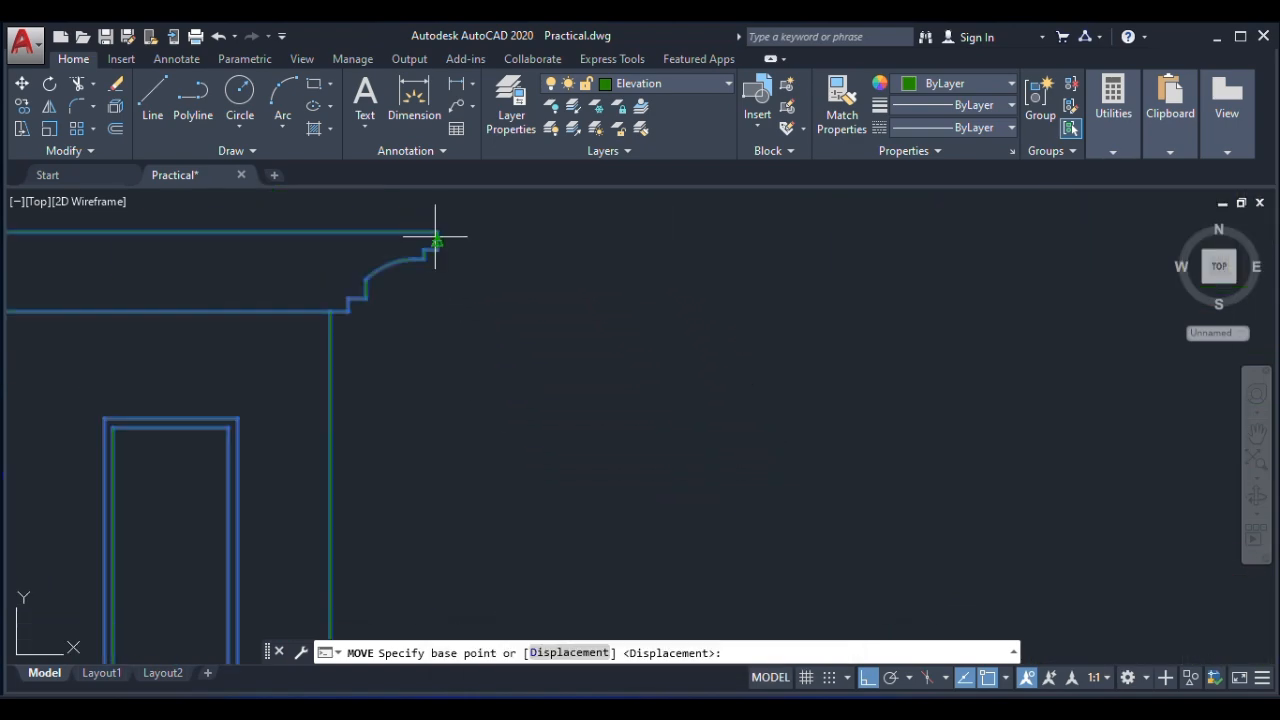
left_click(437, 232)
scroll(408, 380, "down", 6)
scroll(628, 408, "up", 4)
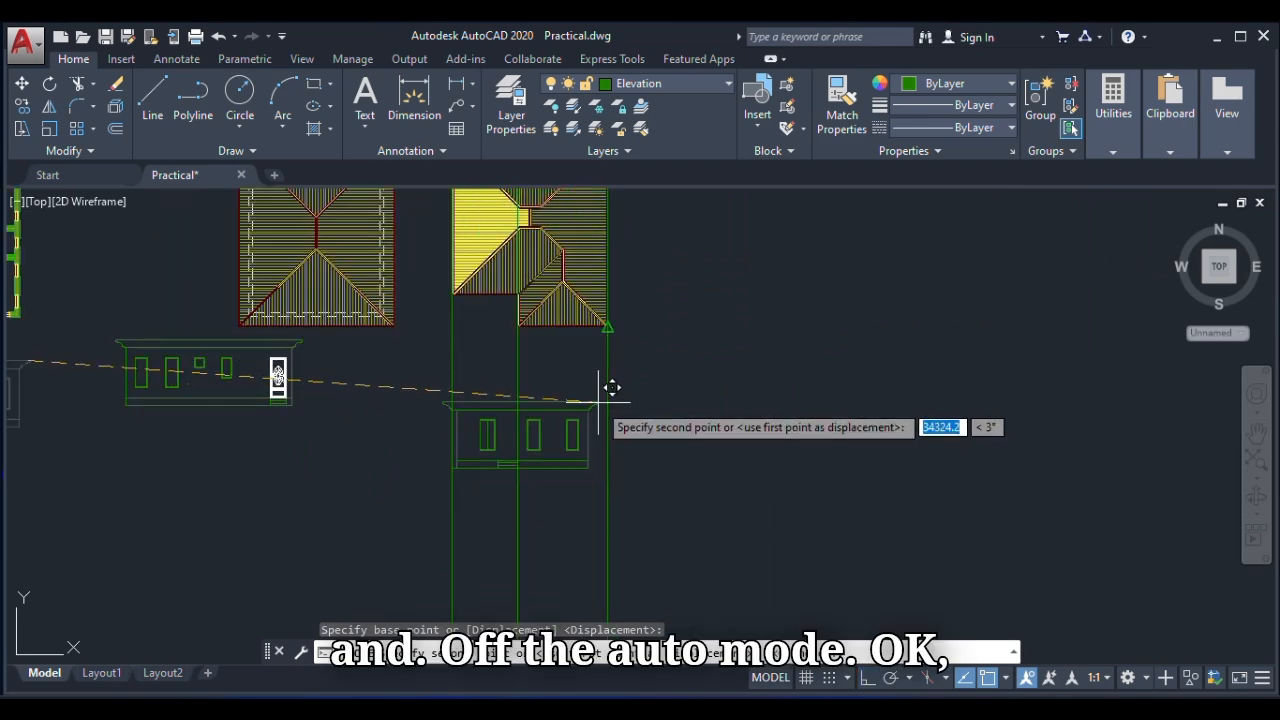
key("F8")
scroll(607, 325, "up", 2)
scroll(607, 325, "up", 4)
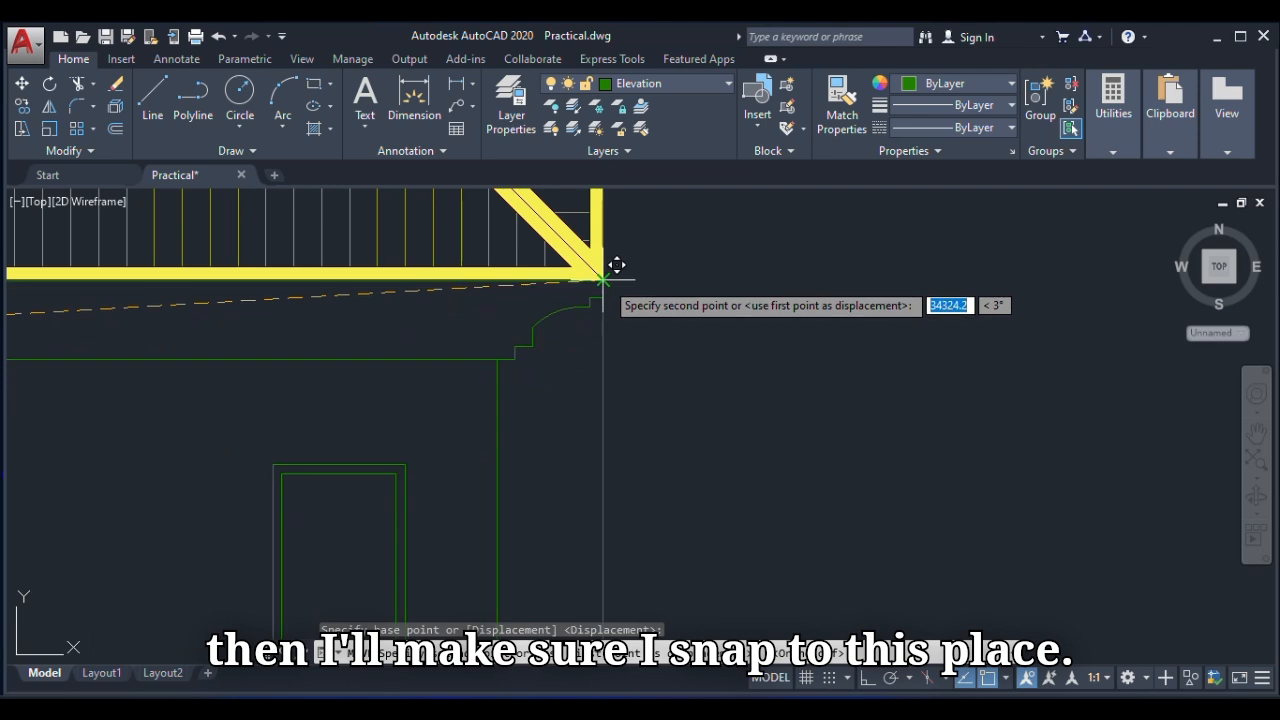
scroll(603, 283, "down", 2)
scroll(604, 285, "down", 4)
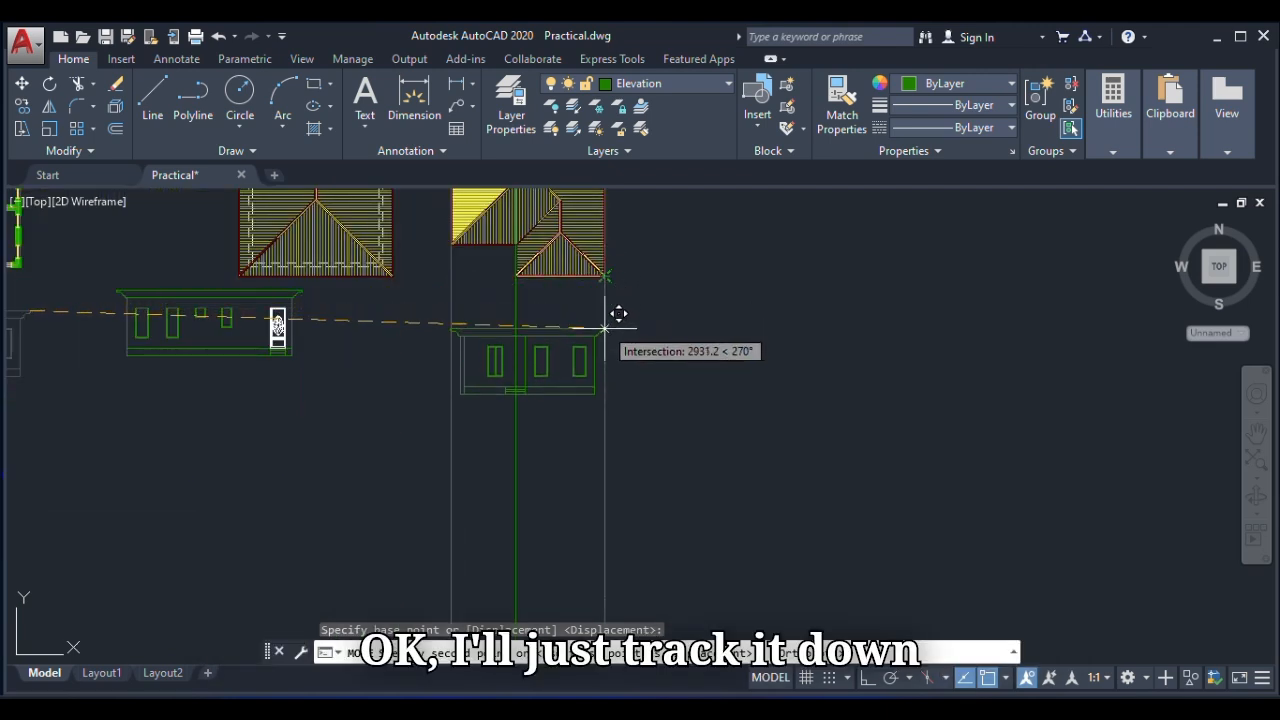
left_click(604, 348)
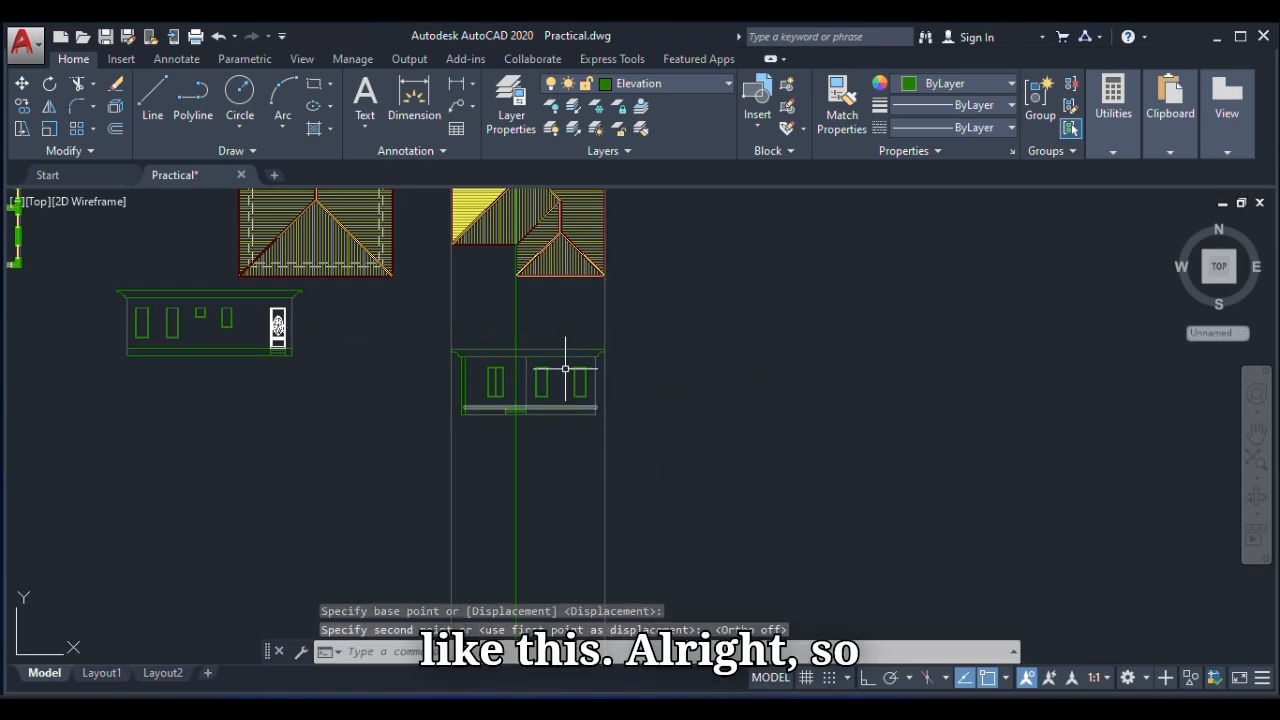
scroll(571, 360, "up", 2)
scroll(659, 489, "down", 2)
scroll(588, 365, "up", 5)
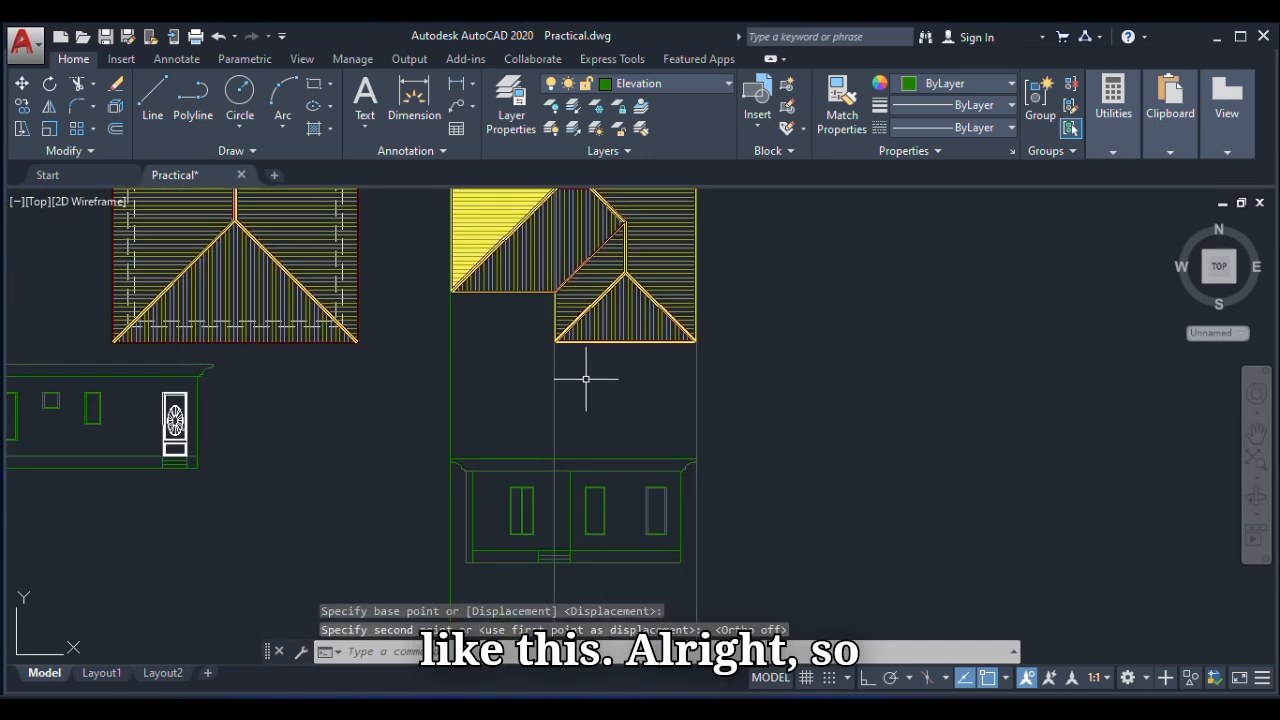
scroll(576, 444, "down", 4)
scroll(570, 521, "up", 2)
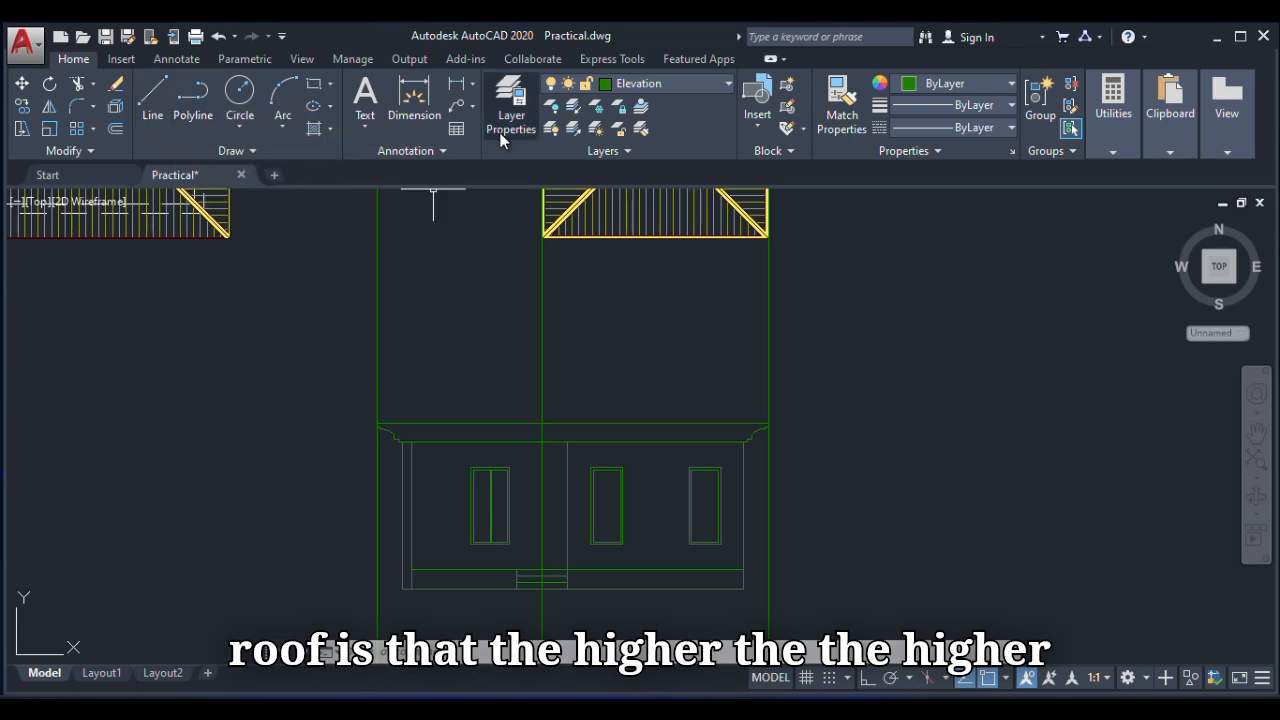
left_click(511, 104)
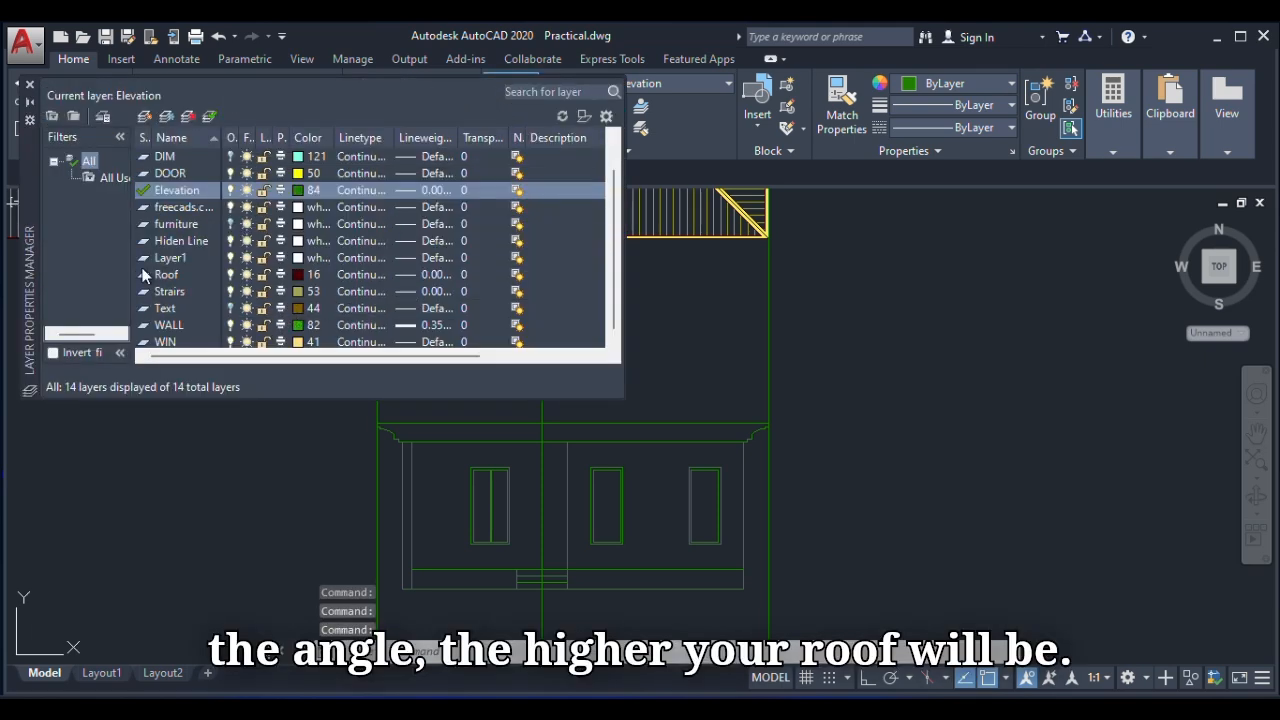
left_click(29, 84)
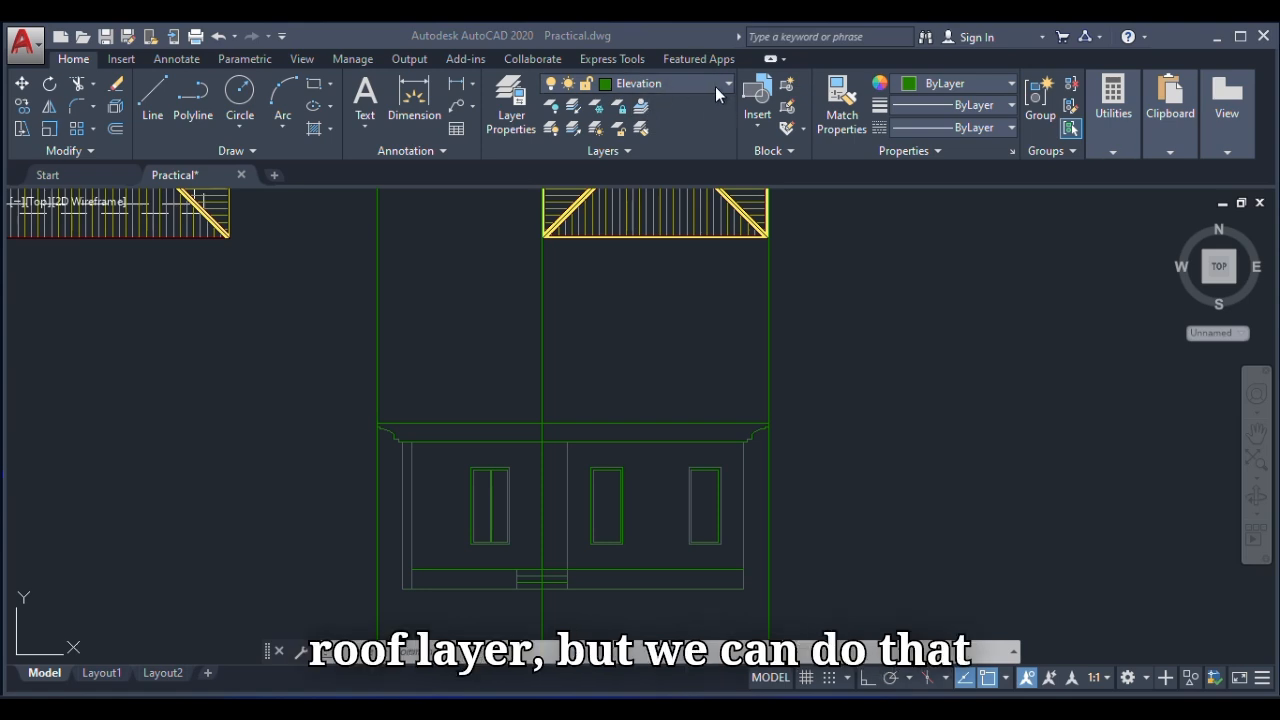
scroll(577, 326, "down", 2)
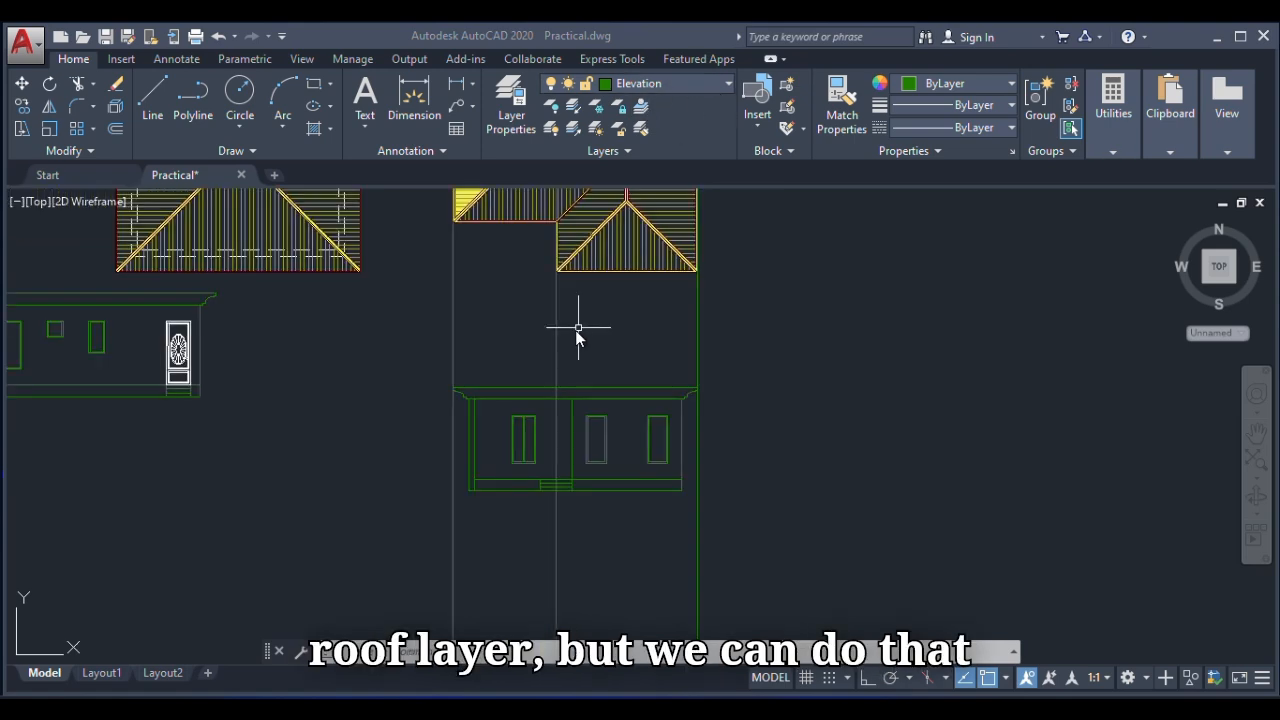
scroll(577, 326, "up", 2)
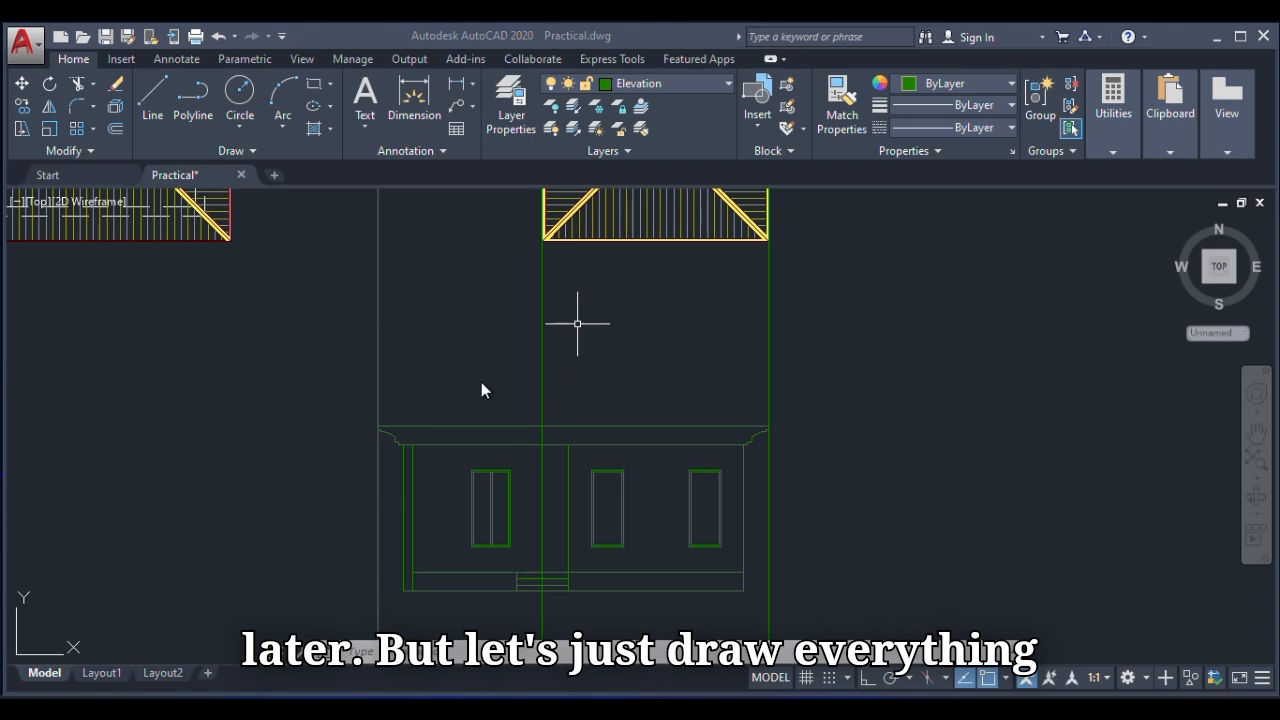
scroll(607, 353, "down", 3)
scroll(607, 353, "up", 4)
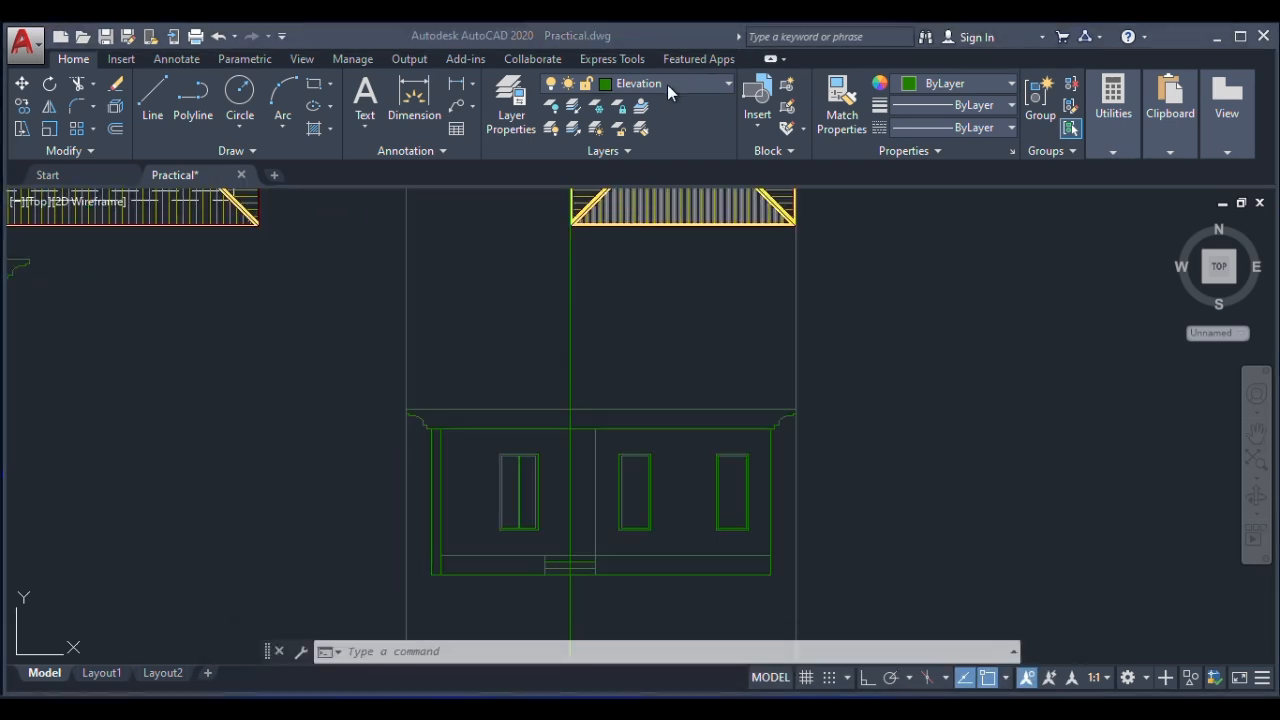
left_click(612, 324)
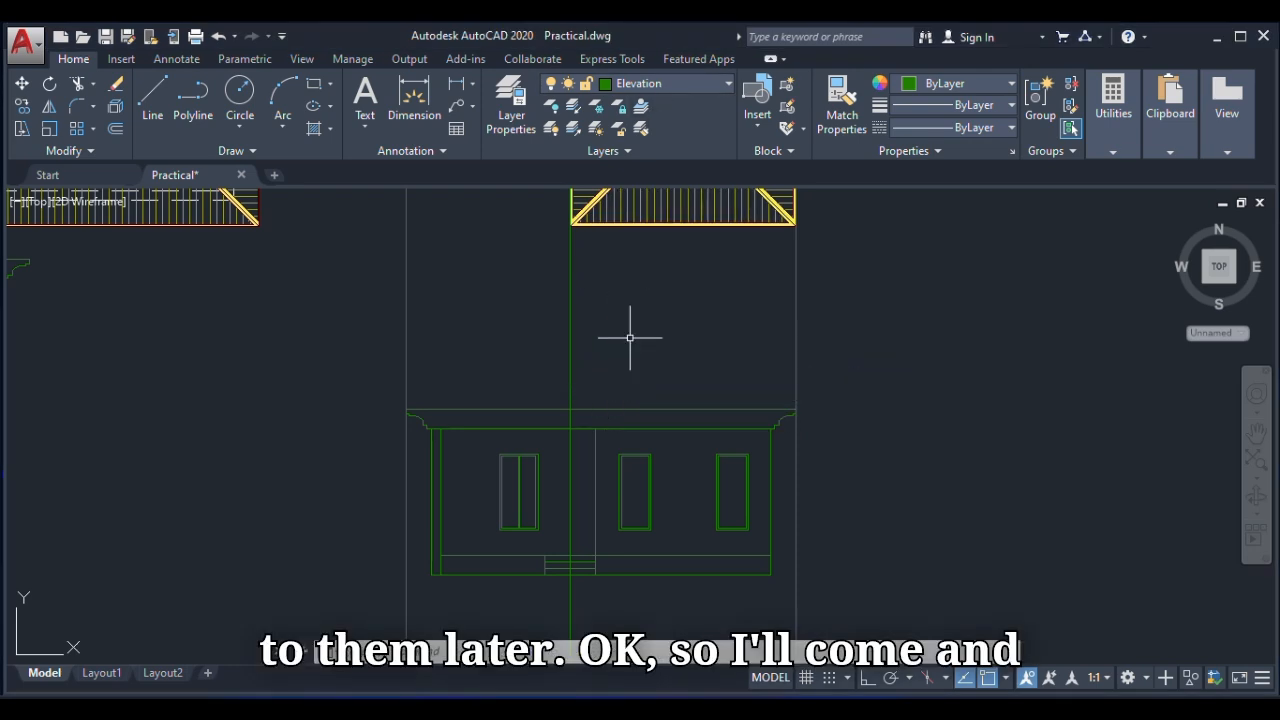
left_click(616, 330)
Draw a sloped roof line 5000 long from the upper-left corner of the lower elevation's fascia.
left_click(155, 100)
scroll(431, 373, "up", 4)
left_click(364, 462)
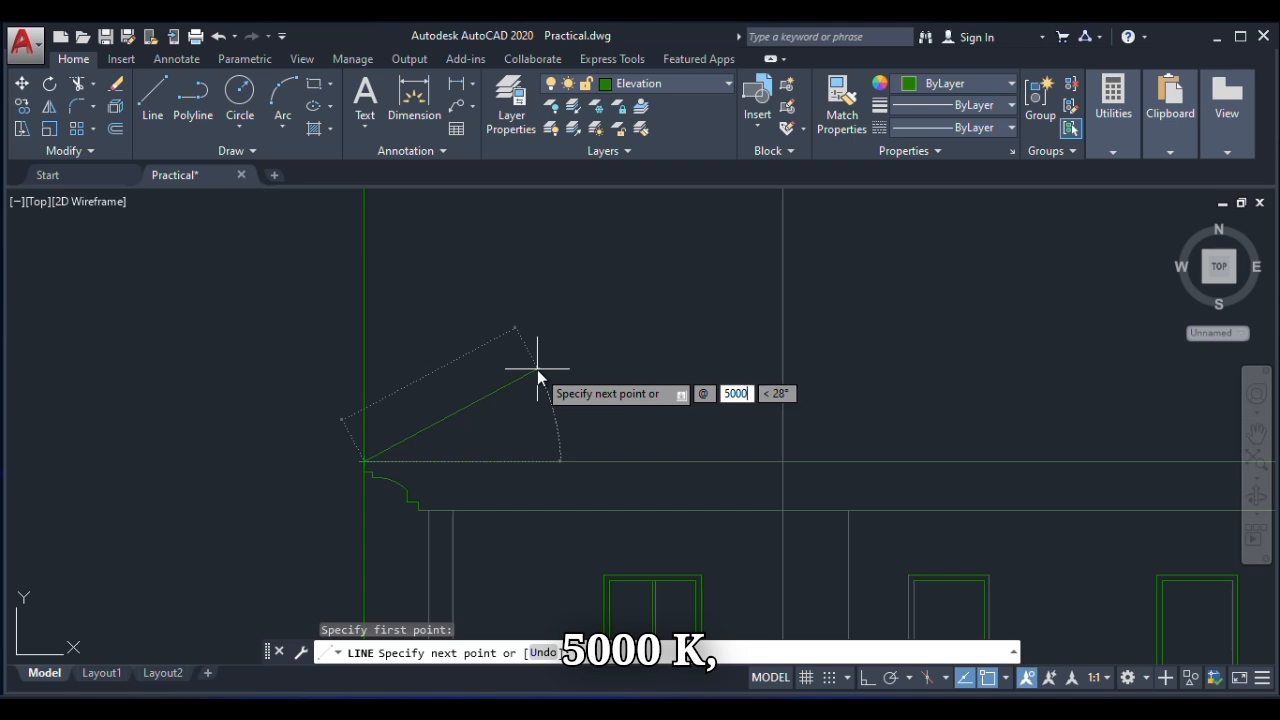
Draw a roof slope line 5000 long at 30 degrees from the left eave end of the lower elevation.
key("Tab")
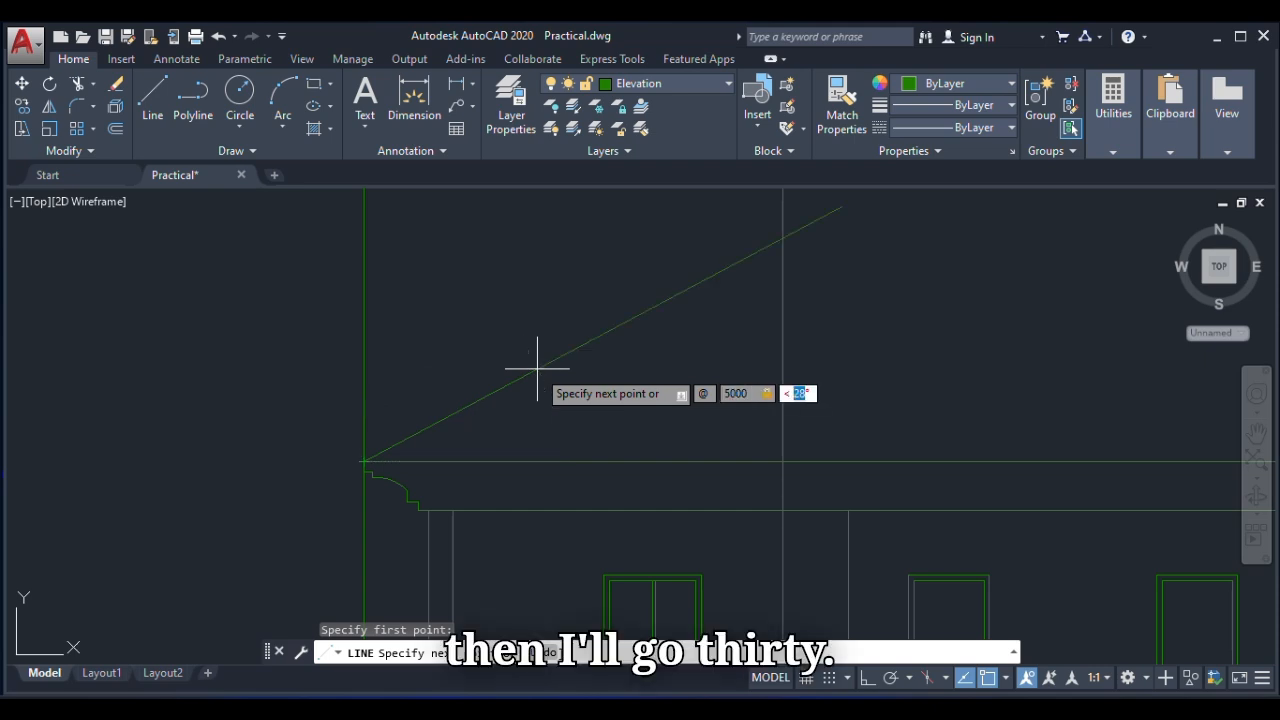
key("Return")
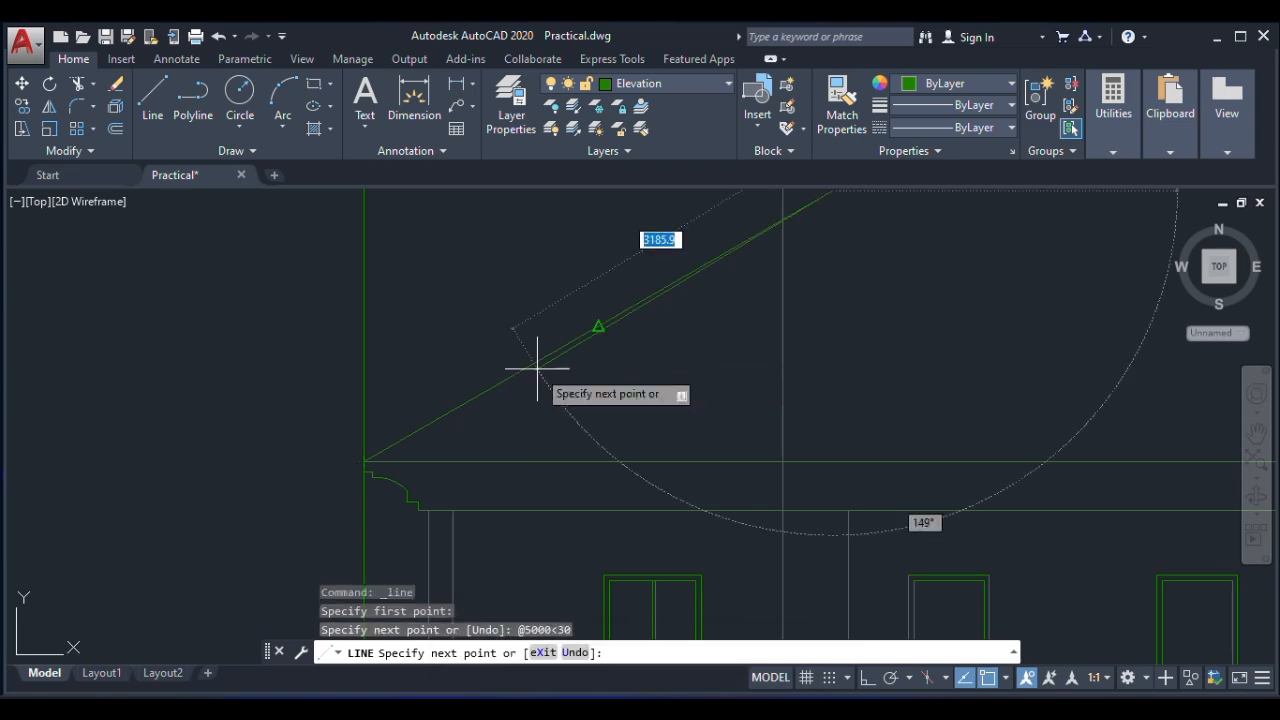
scroll(645, 490, "down", 4)
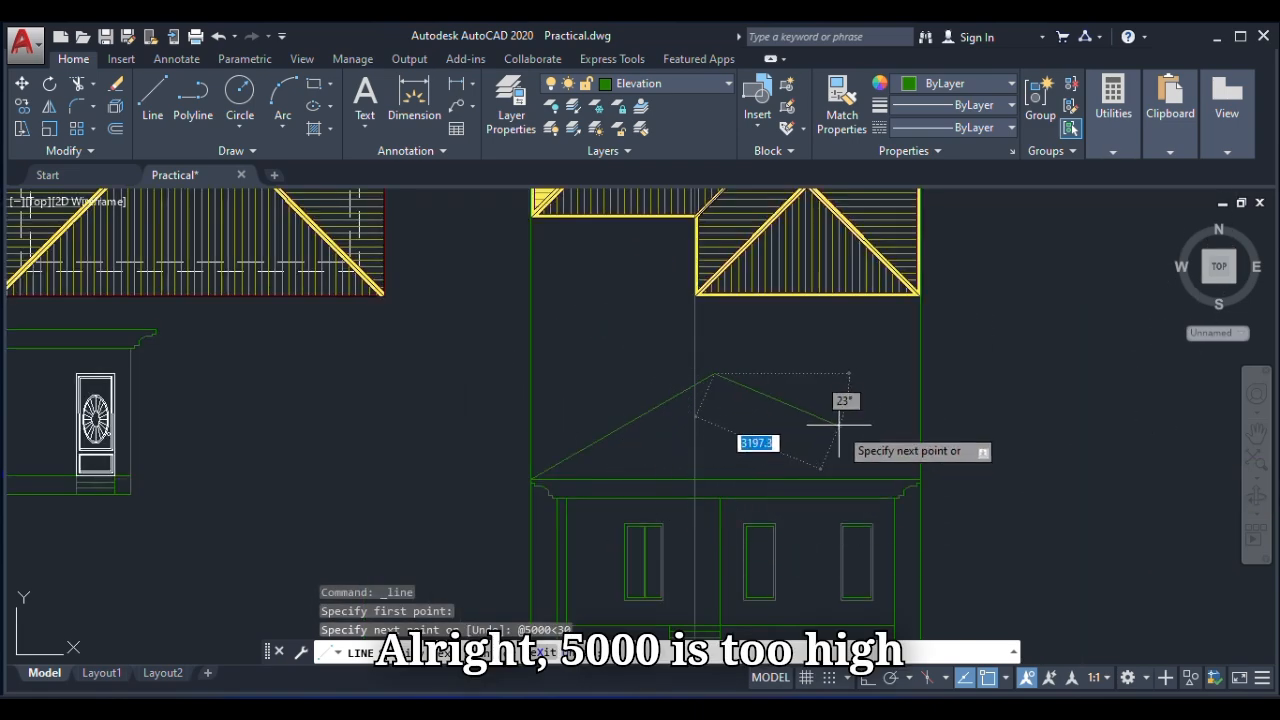
key("Escape")
Mirror the roof slope line about a vertical axis through the eave line's midpoint, keeping the source line.
scroll(628, 442, "down", 2)
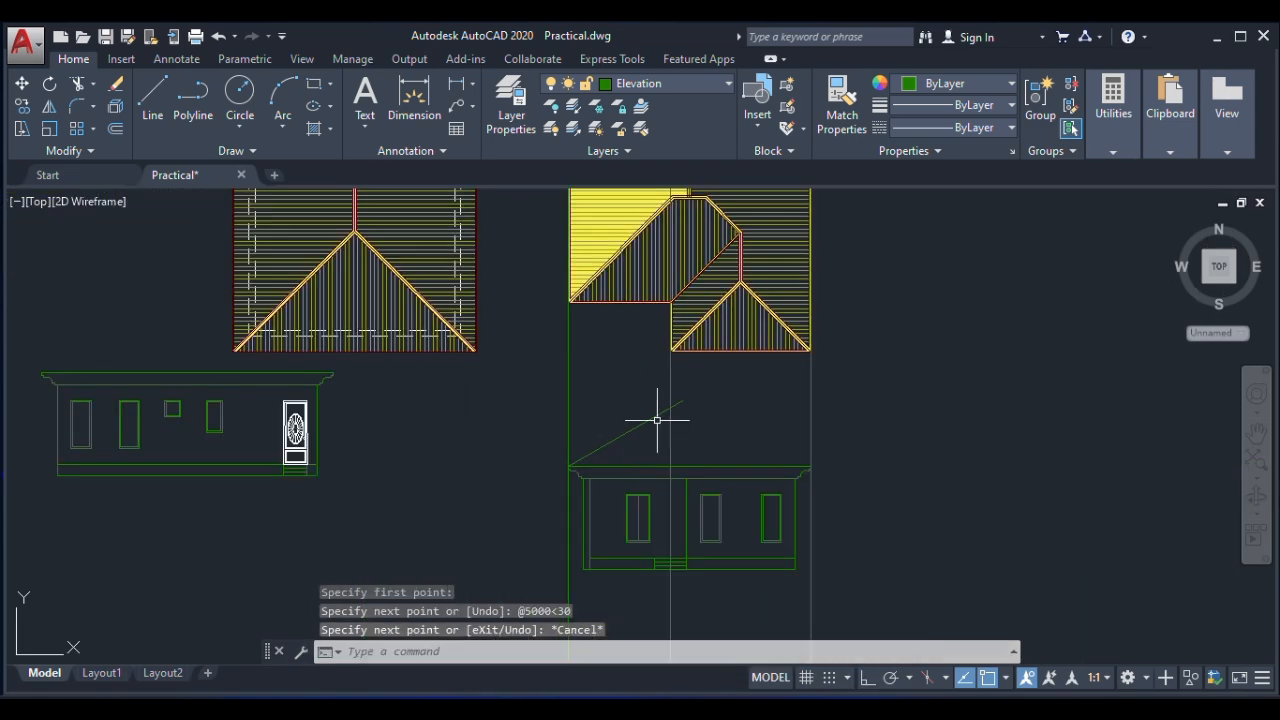
scroll(660, 420, "up", 2)
scroll(660, 410, "down", 3)
scroll(665, 330, "up", 5)
scroll(660, 245, "up", 4)
scroll(645, 428, "down", 6)
scroll(645, 428, "down", 4)
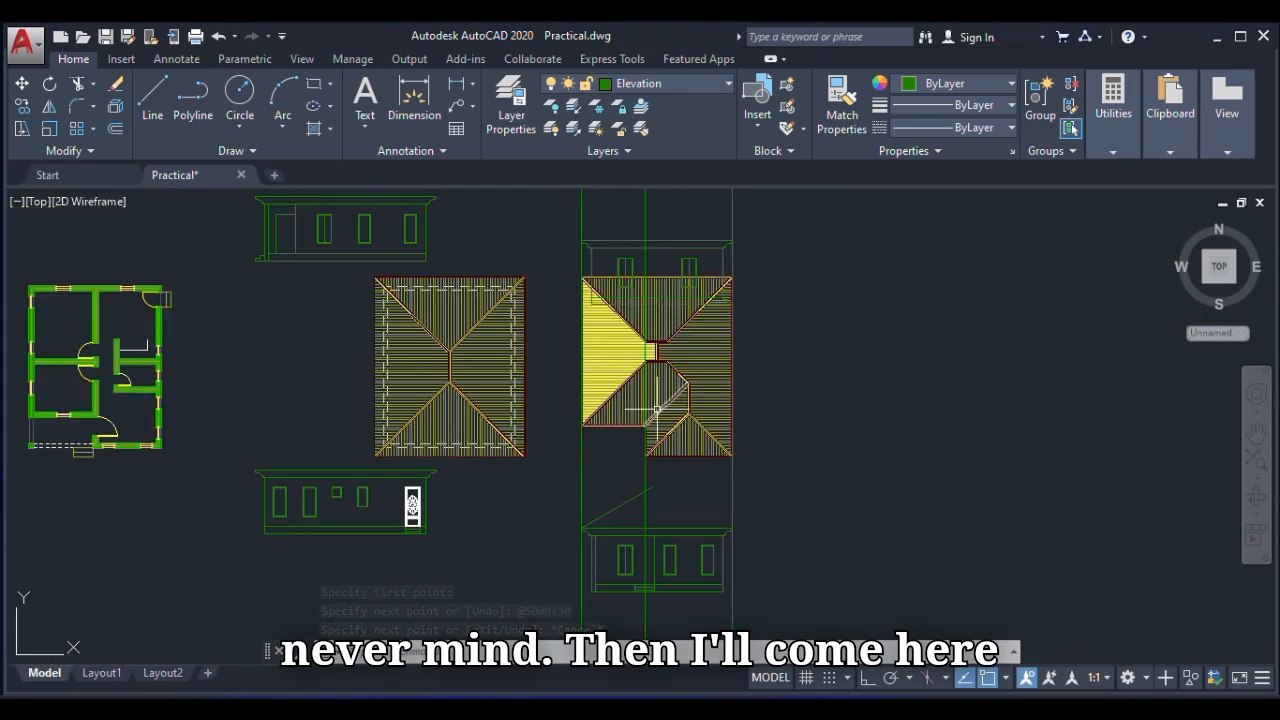
scroll(630, 532, "up", 4)
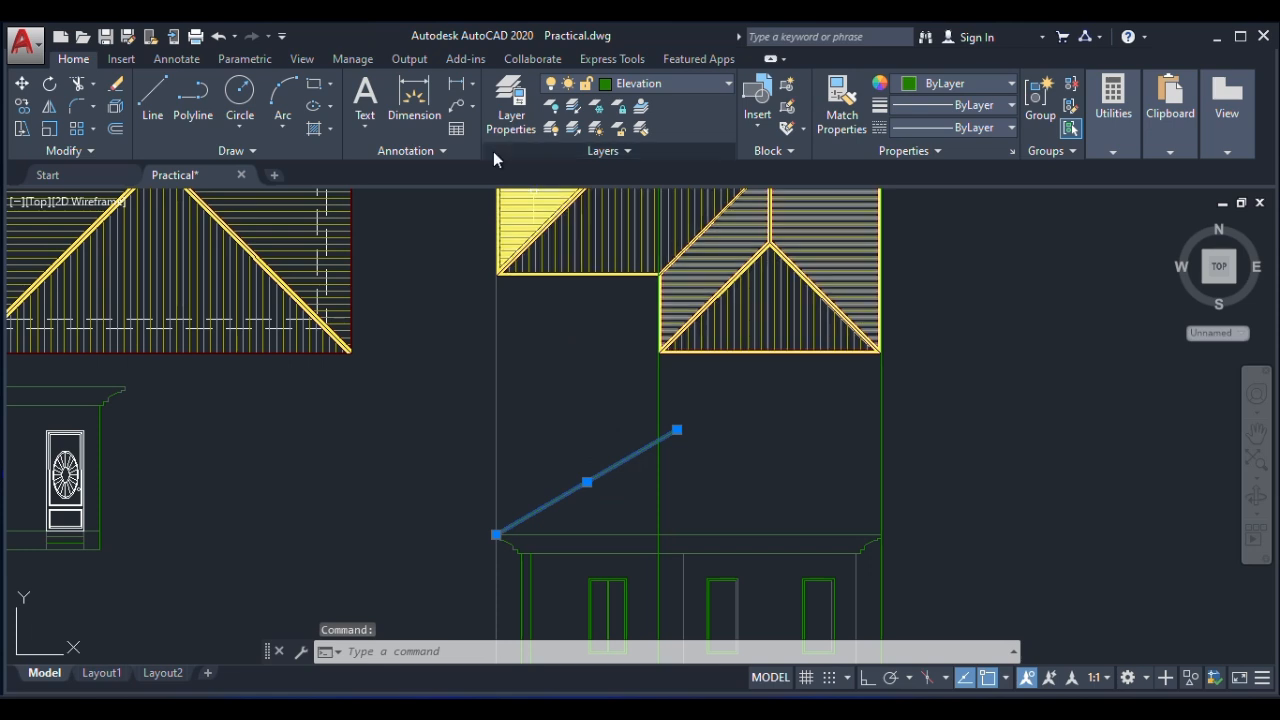
left_click(49, 107)
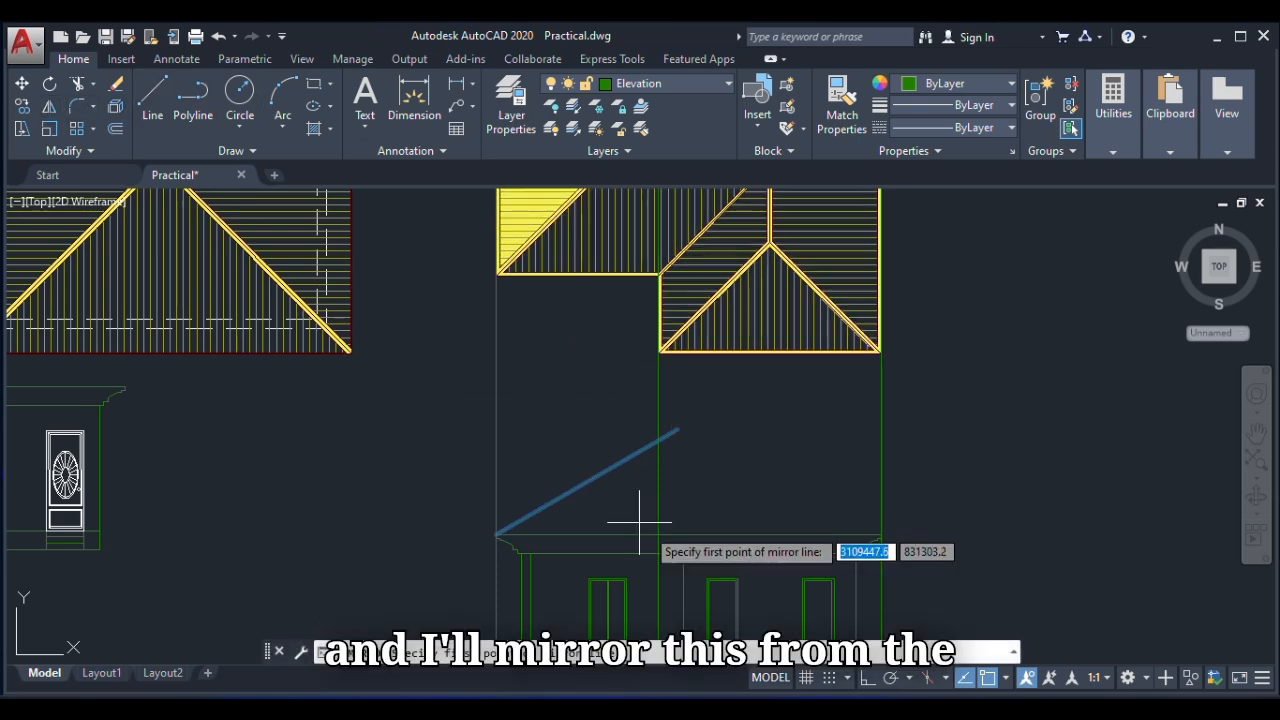
left_click(689, 537)
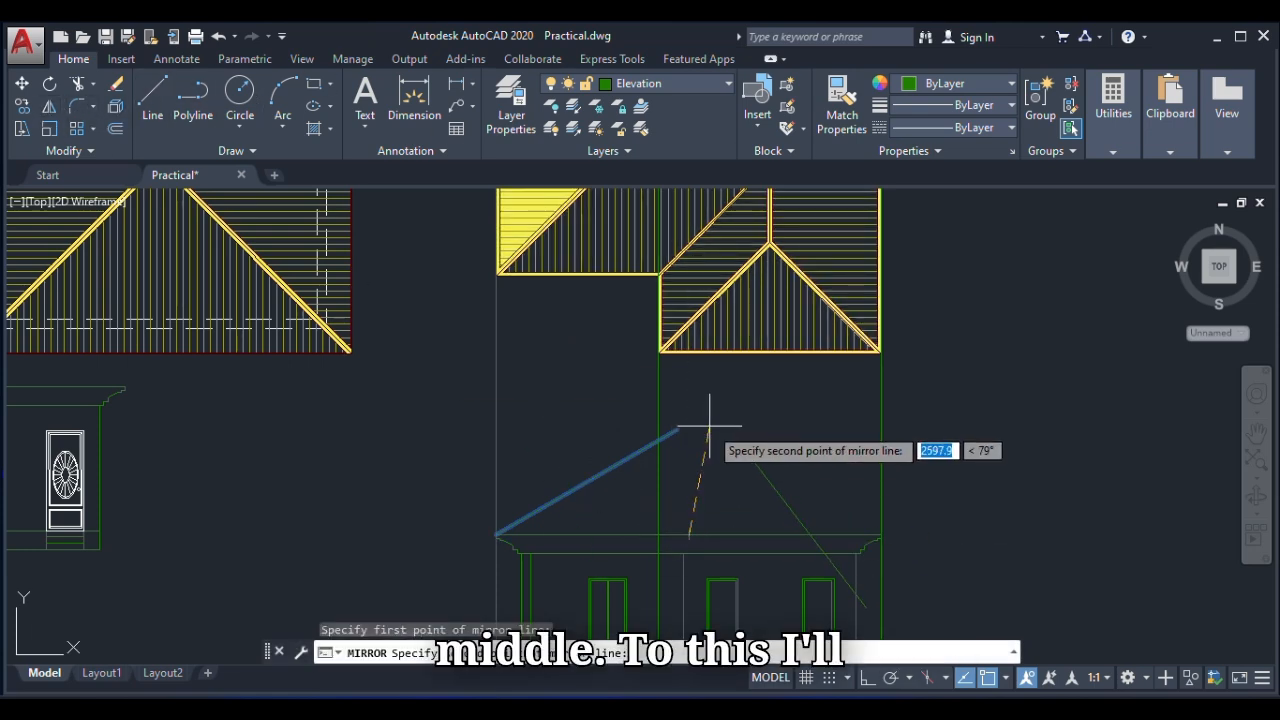
left_click(688, 391)
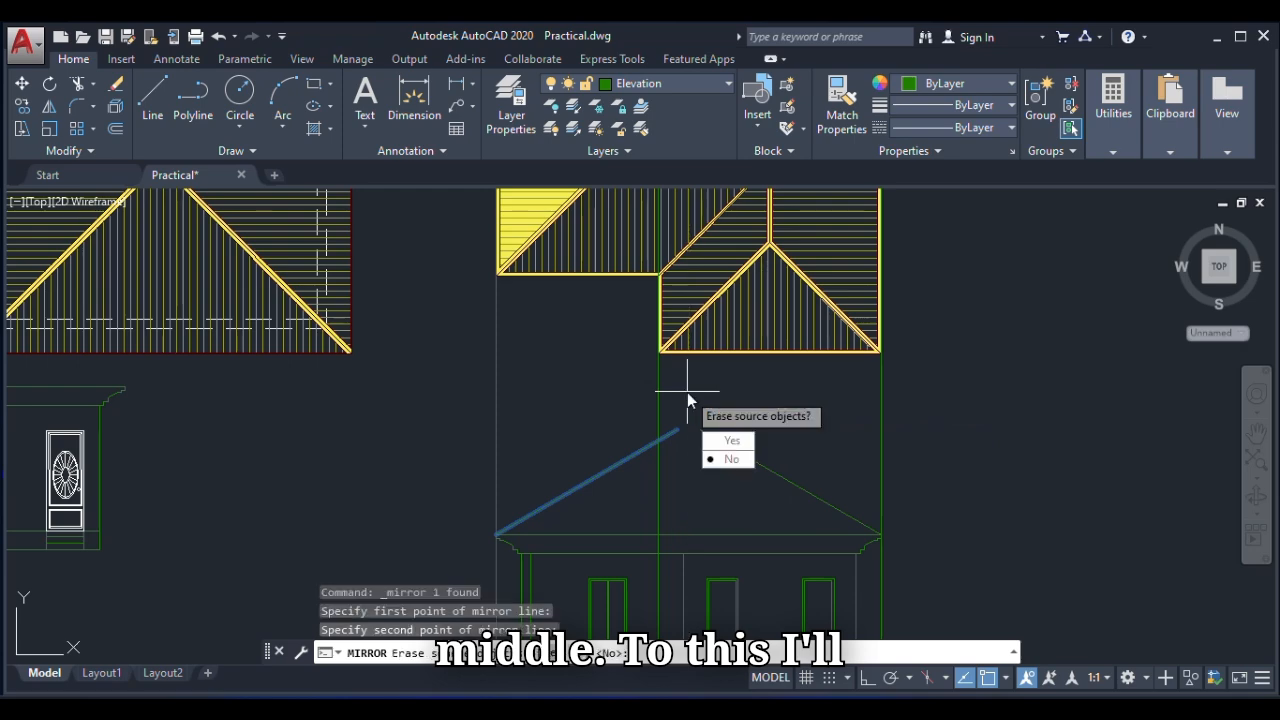
left_click(729, 458)
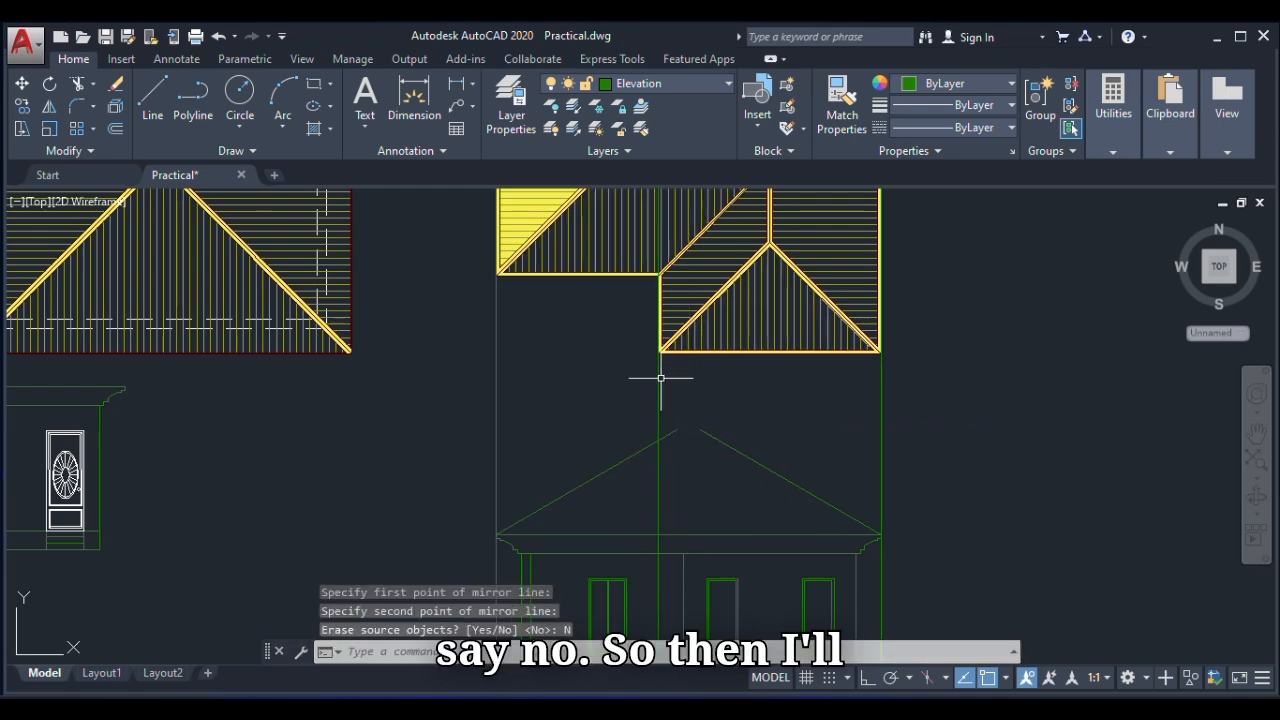
Copy the vertical projection line from the projecting roof wing's lower-left corner to the meeting point of its hips and ridge.
left_click(657, 410)
scroll(657, 443, "down", 3)
scroll(657, 450, "up", 4)
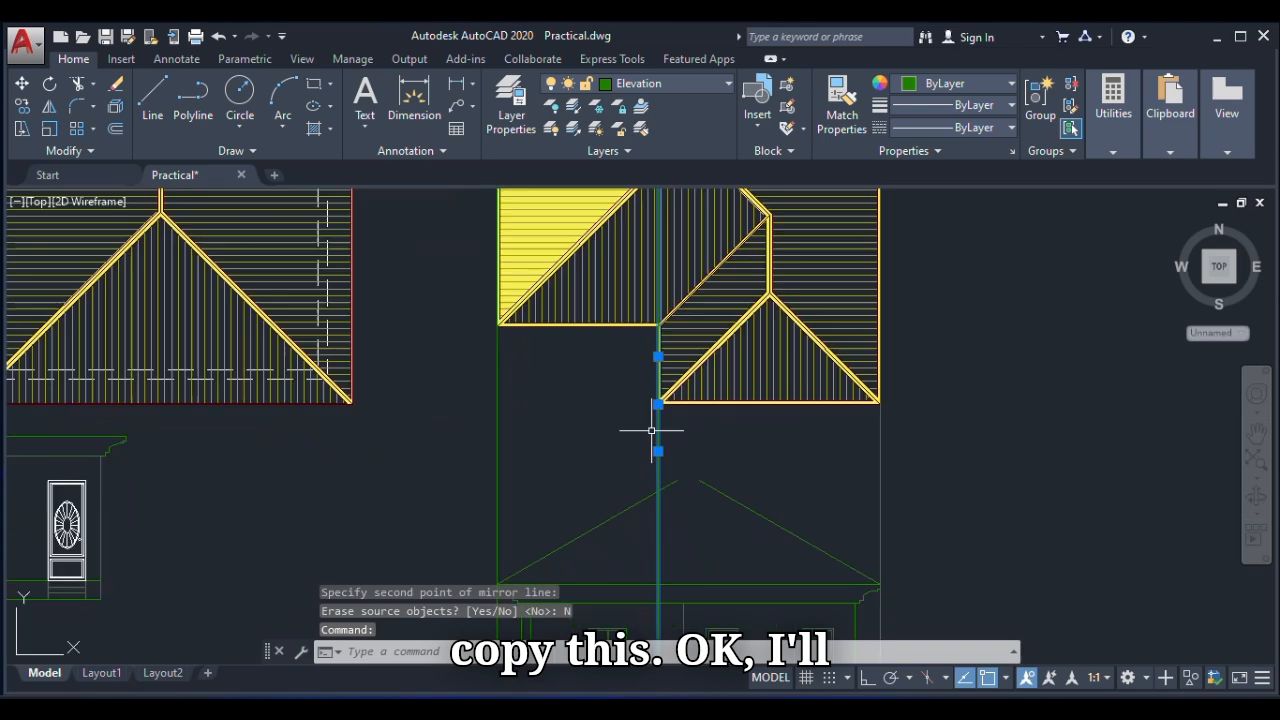
type("co")
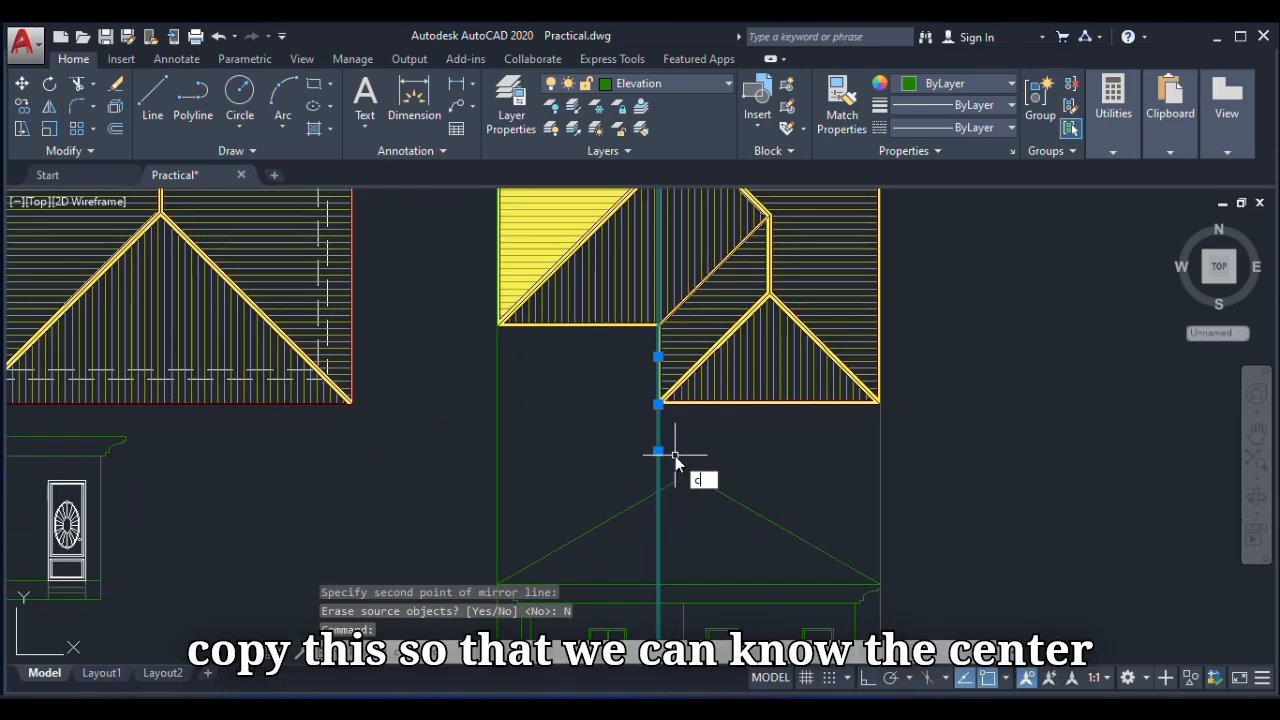
key("Return")
scroll(660, 402, "up", 5)
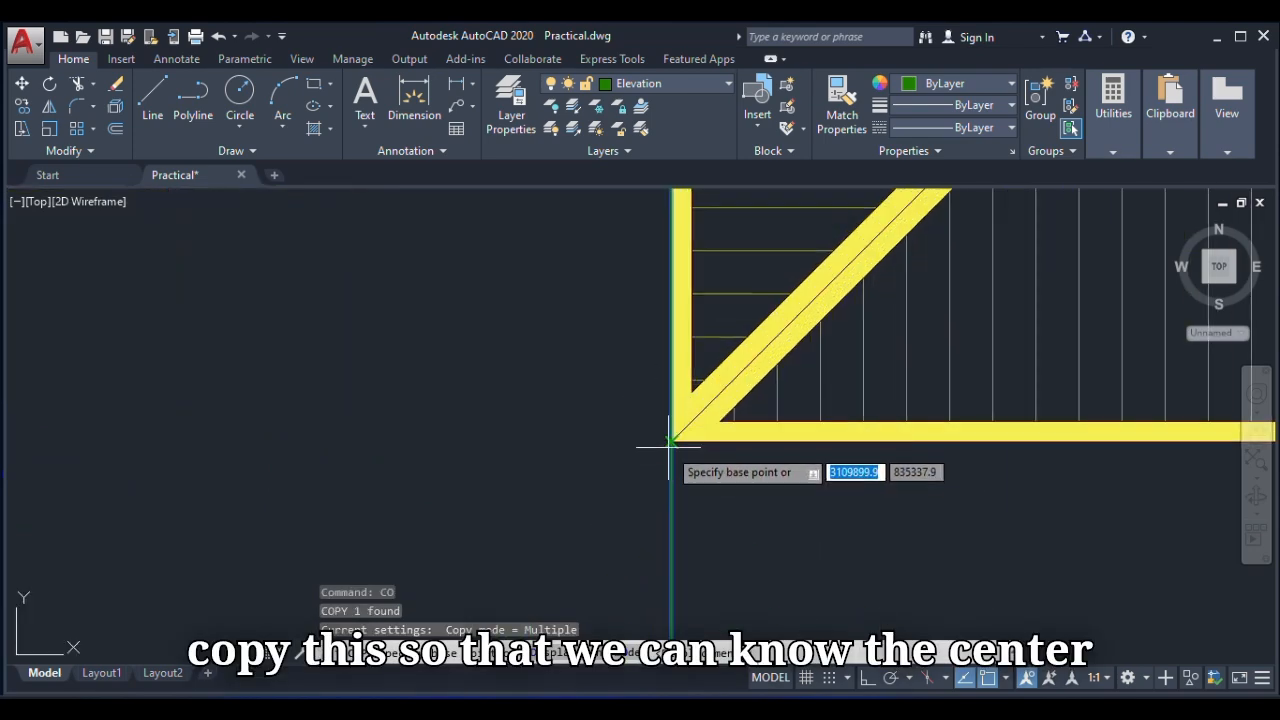
left_click(673, 431)
scroll(620, 480, "down", 5)
scroll(815, 350, "up", 5)
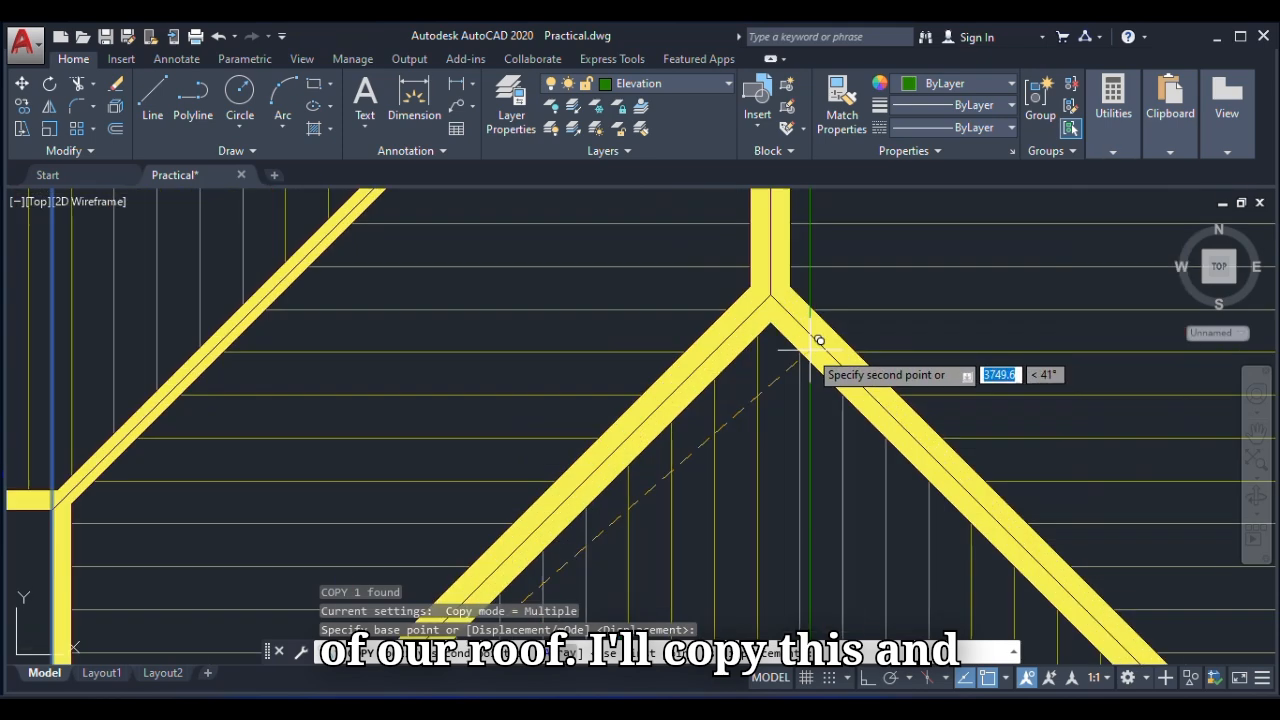
left_click(770, 294)
scroll(770, 275, "down", 5)
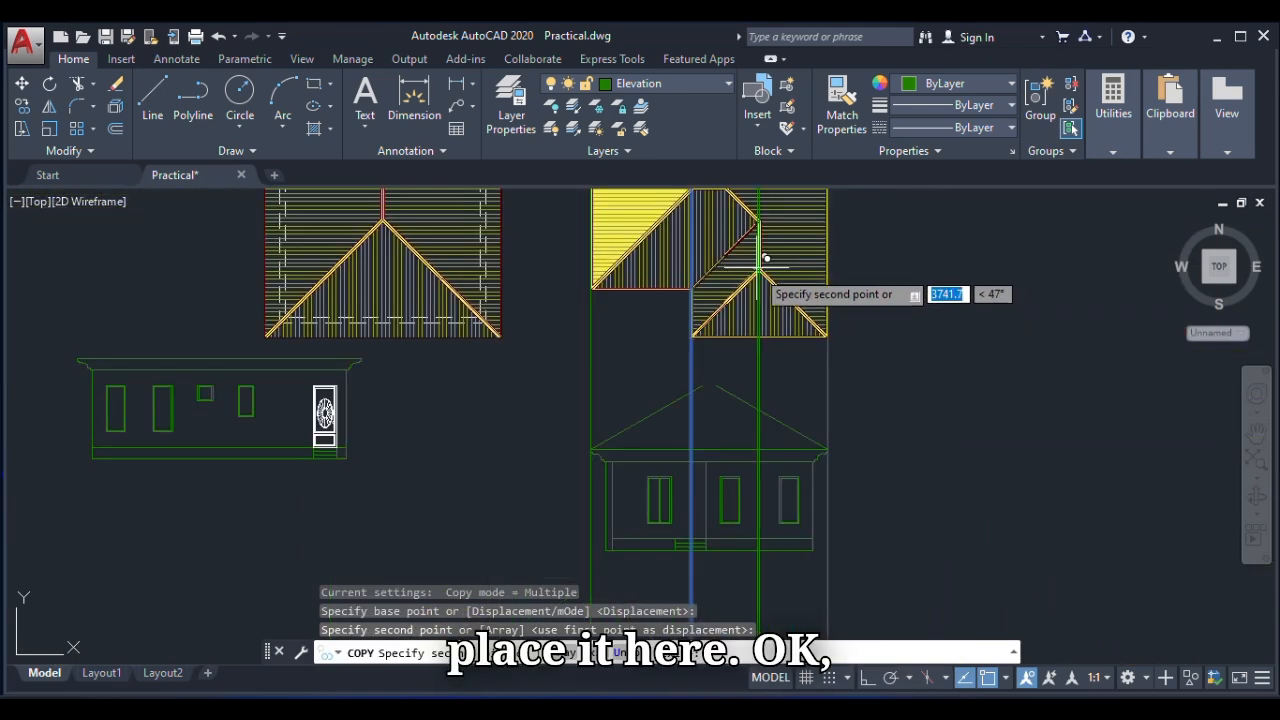
key("Escape")
Copy the left roof slope line from its eave end to where the inner wing-corner projection line meets the eave.
scroll(767, 435, "up", 2)
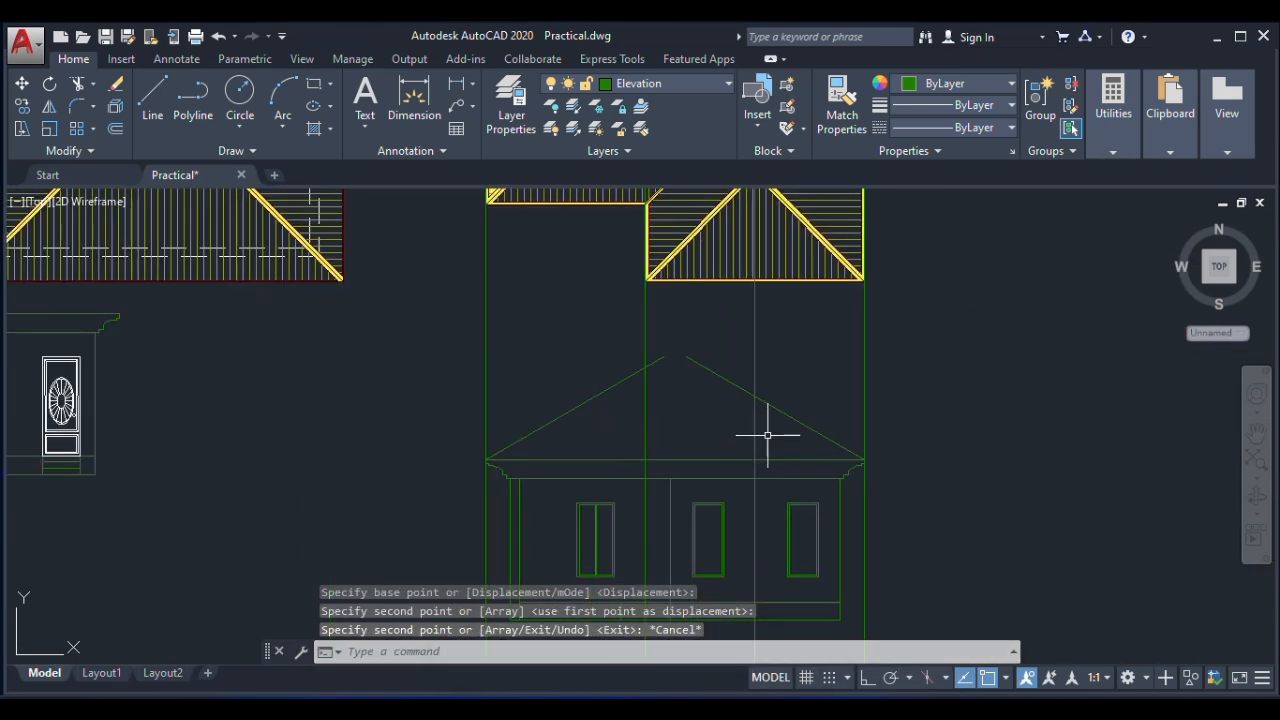
scroll(748, 468, "down", 2)
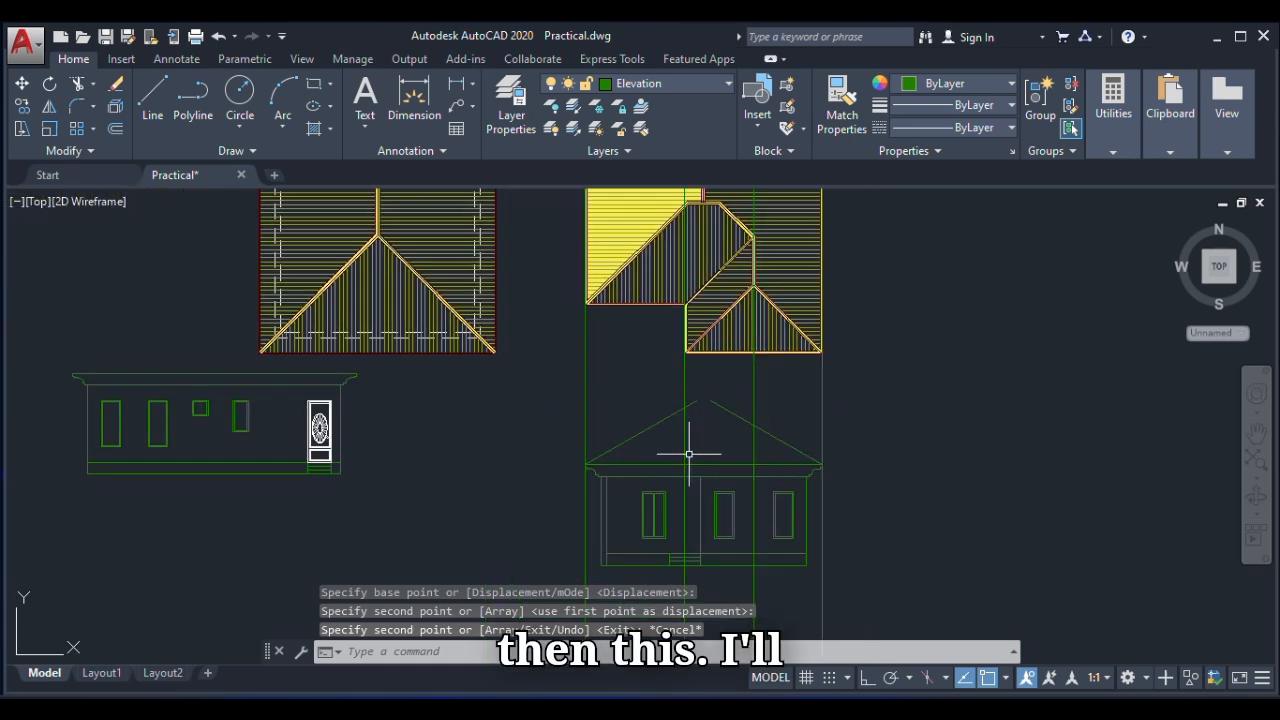
scroll(688, 454, "up", 2)
left_click(642, 405)
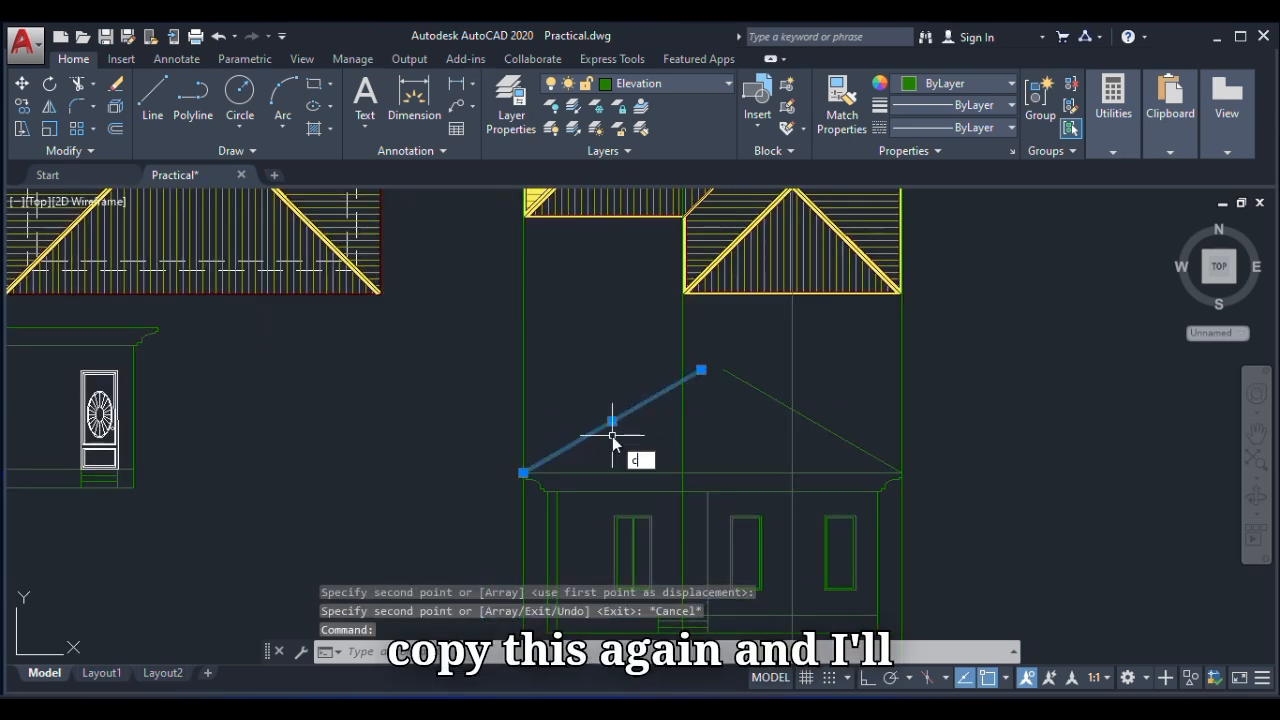
key("Return")
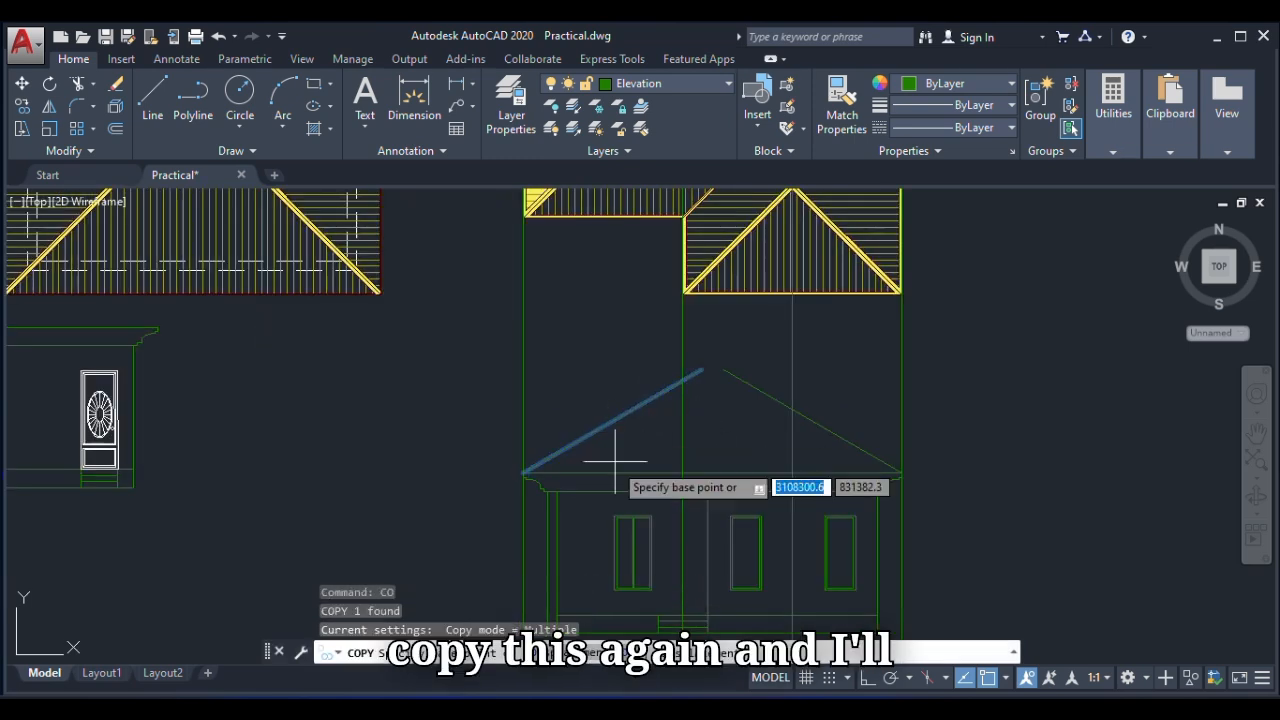
left_click(520, 466)
left_click(686, 468)
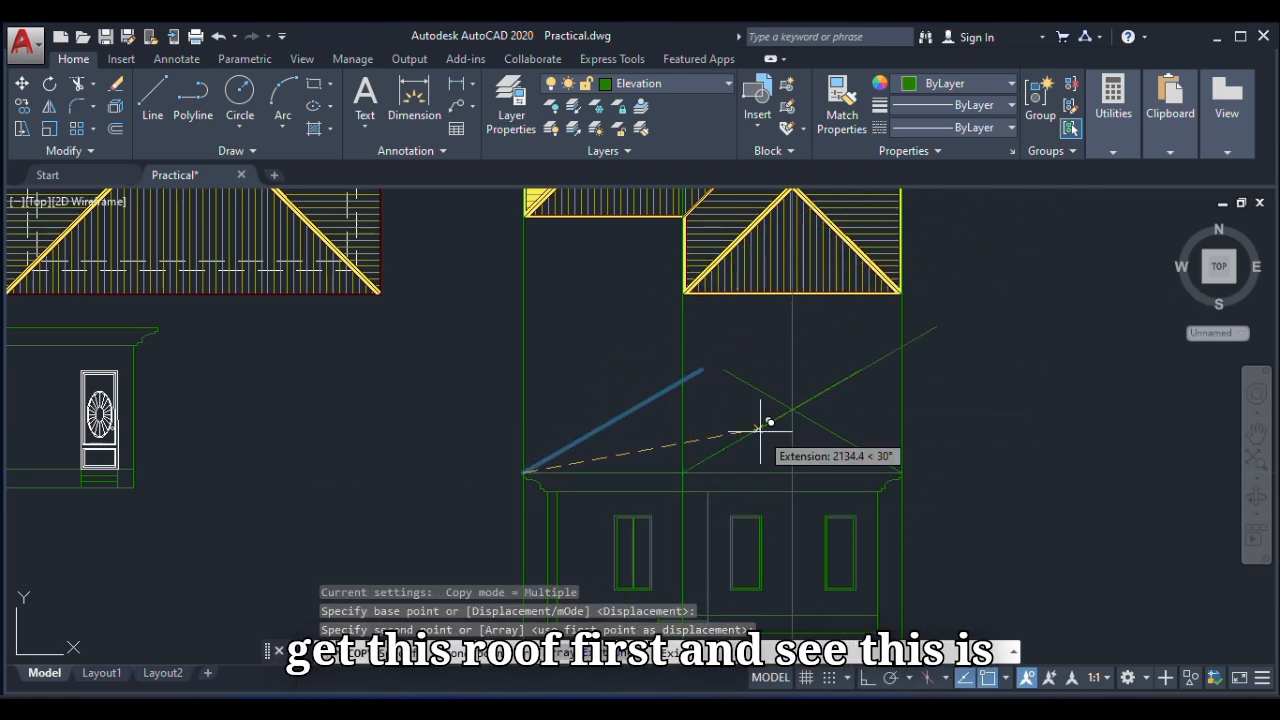
key("Escape")
scroll(755, 483, "down", 2)
scroll(760, 480, "down", 2)
scroll(713, 287, "up", 2)
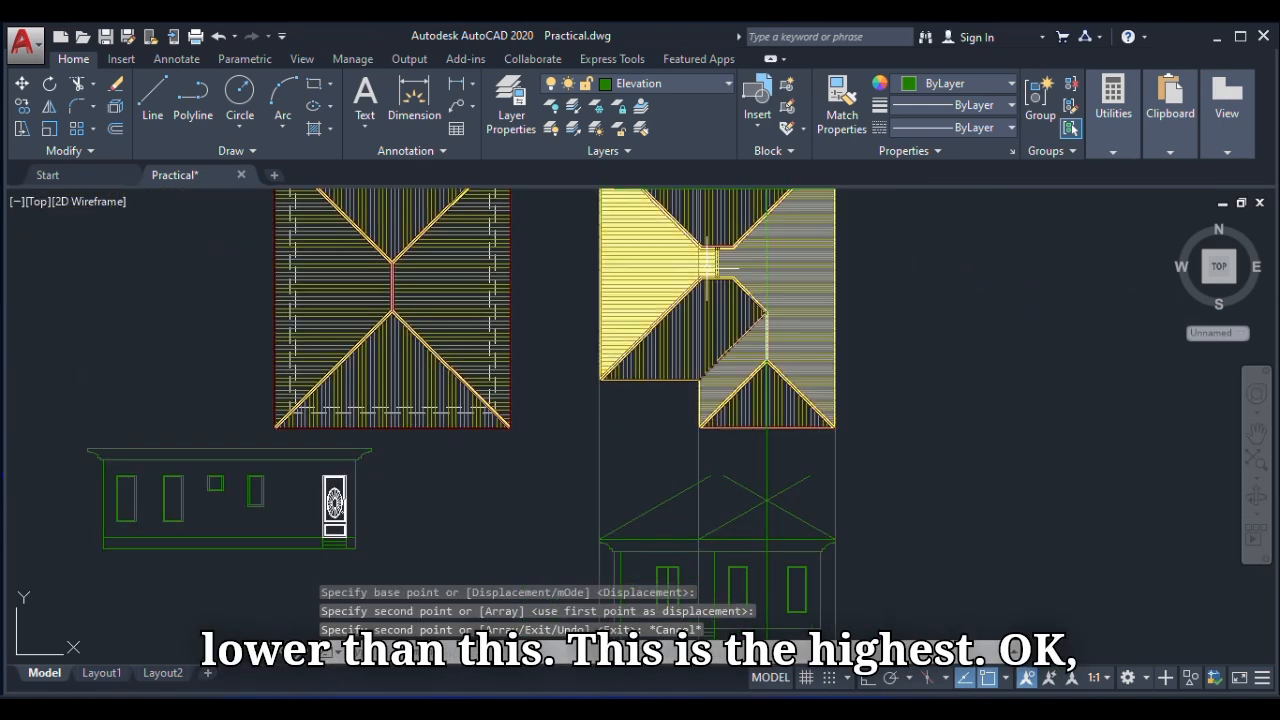
scroll(713, 287, "down", 2)
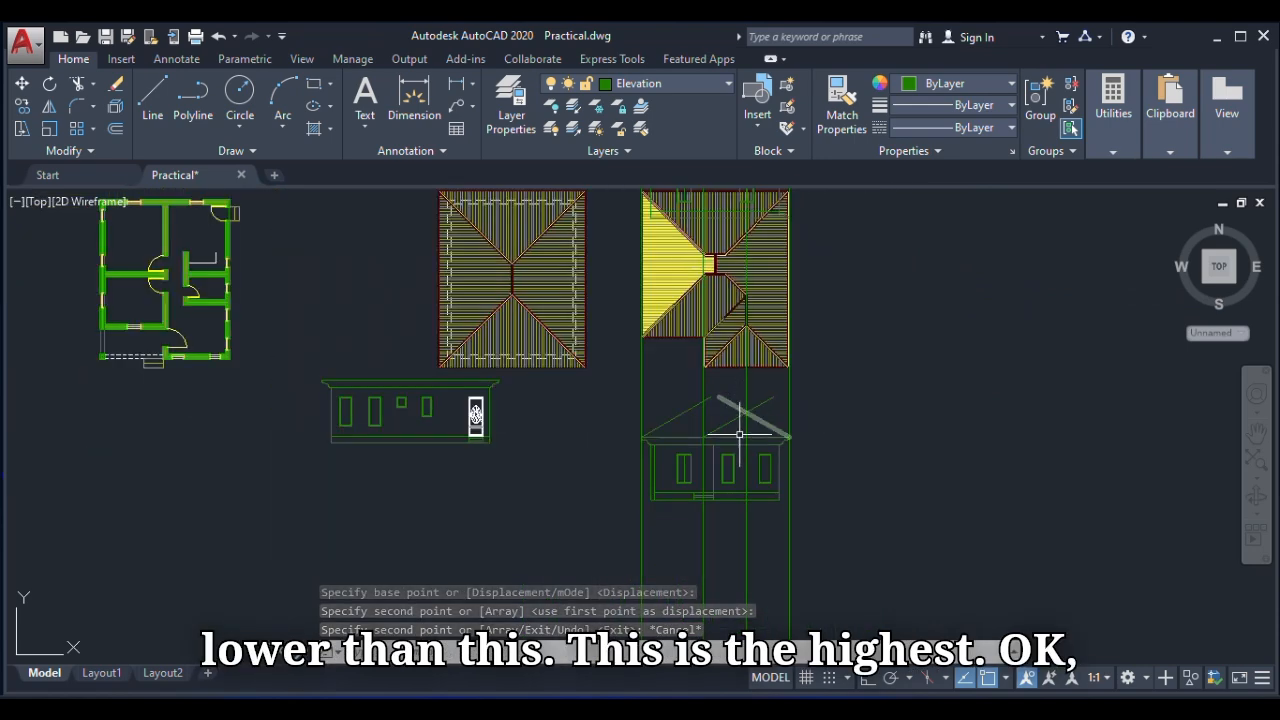
scroll(752, 422, "up", 3)
scroll(752, 422, "up", 2)
type("tr")
key("Return")
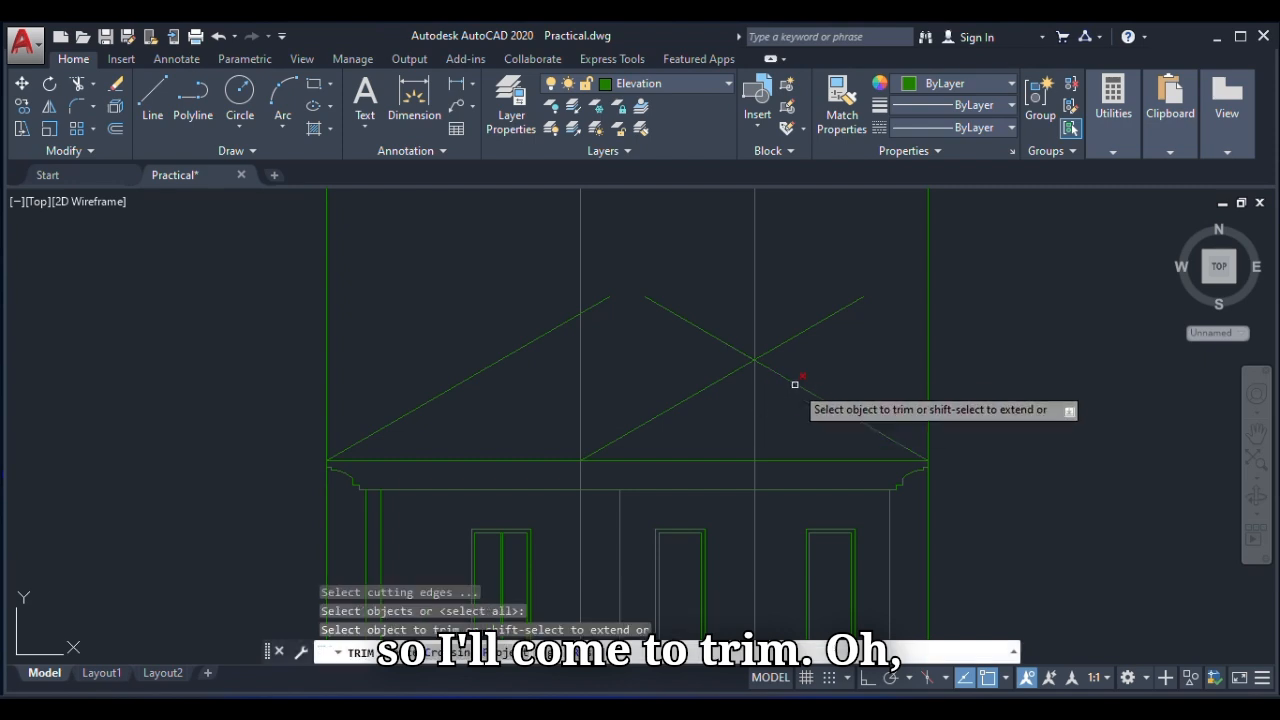
left_click(796, 380)
key("ctrl+z")
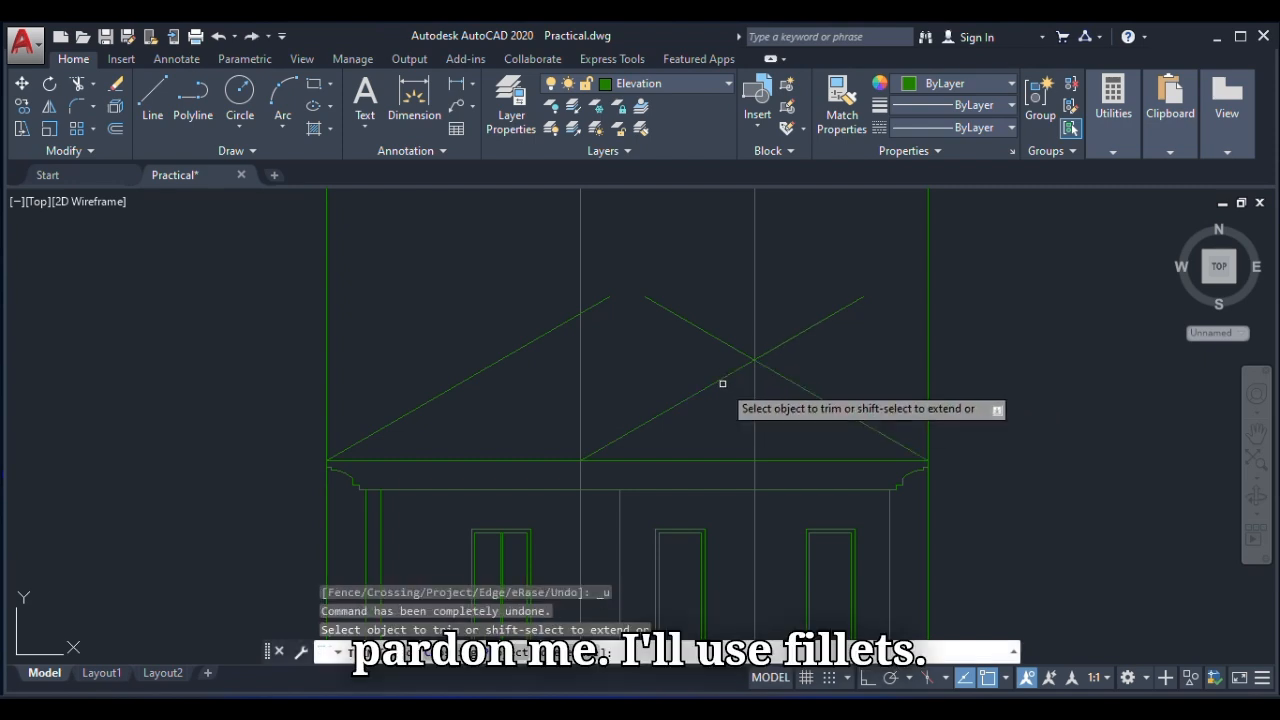
Fillet the copied slope with the right mirrored slope so they meet at a sharp apex above the projecting wing.
left_click(84, 108)
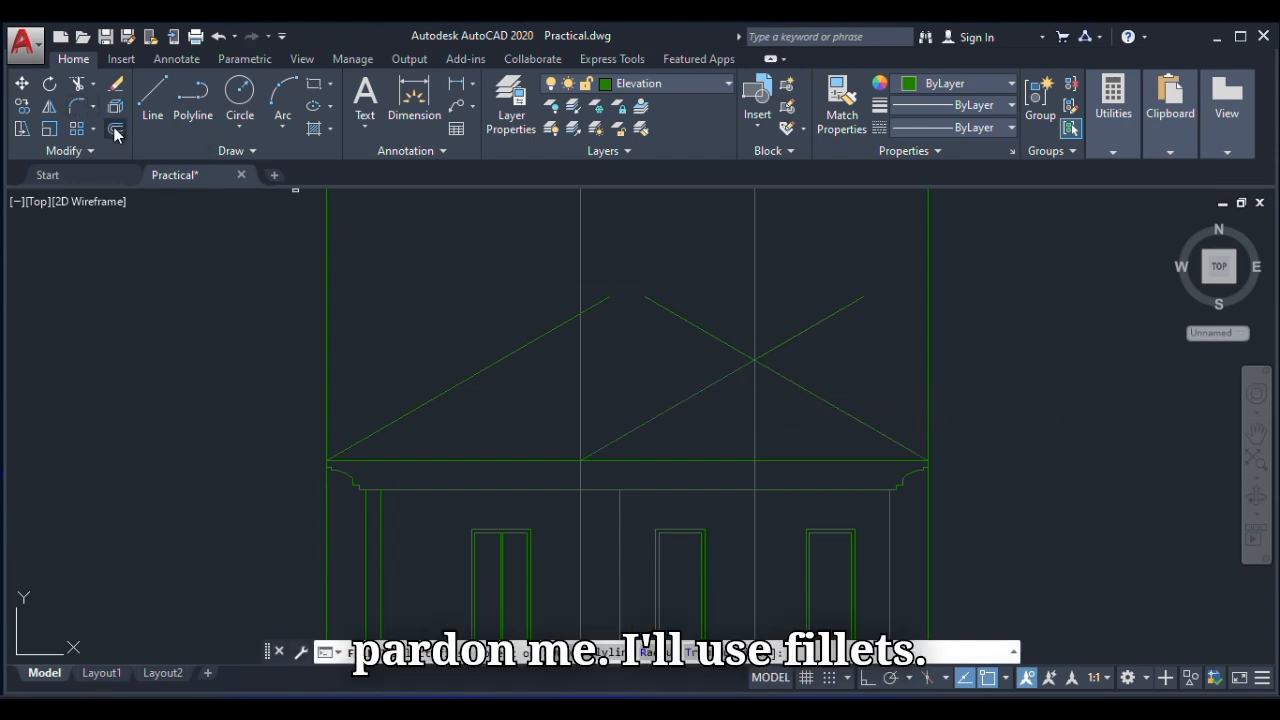
left_click(736, 373)
left_click(787, 379)
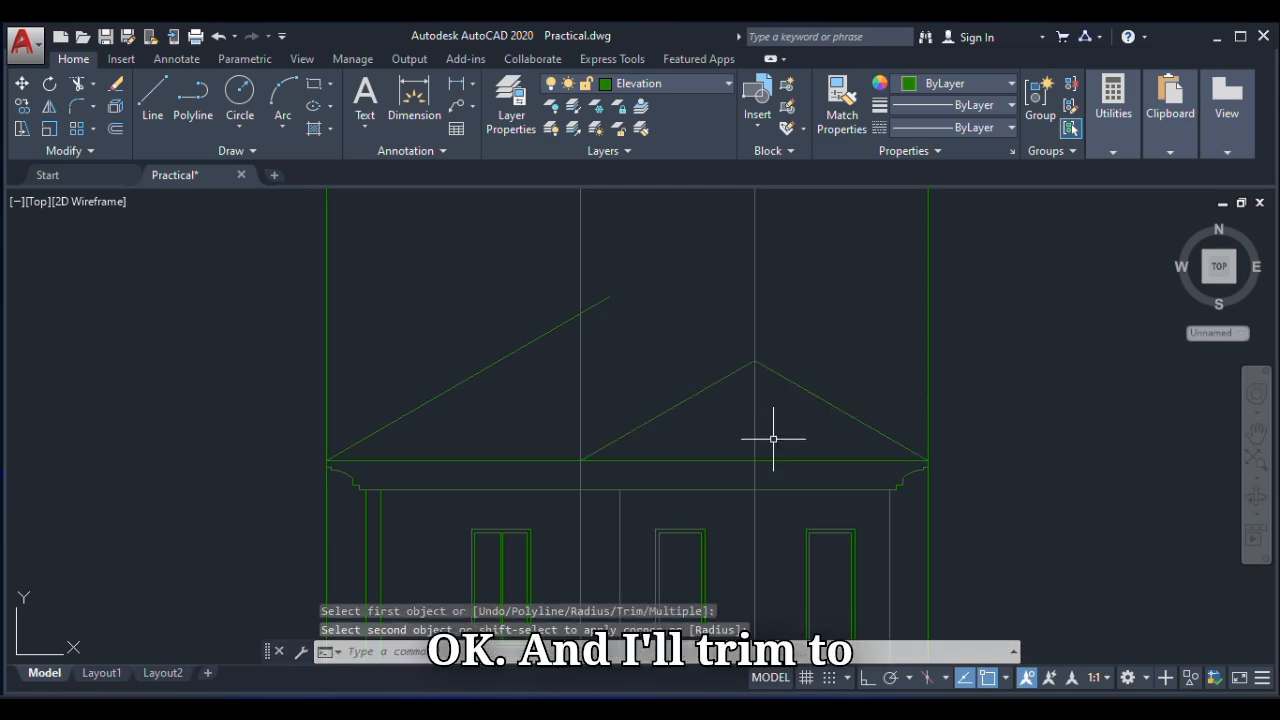
Copy the small roof's right slope line from its eave end to the small roof's apex, continuing the slope upward.
scroll(765, 445, "down", 2)
scroll(765, 445, "up", 2)
scroll(768, 447, "down", 5)
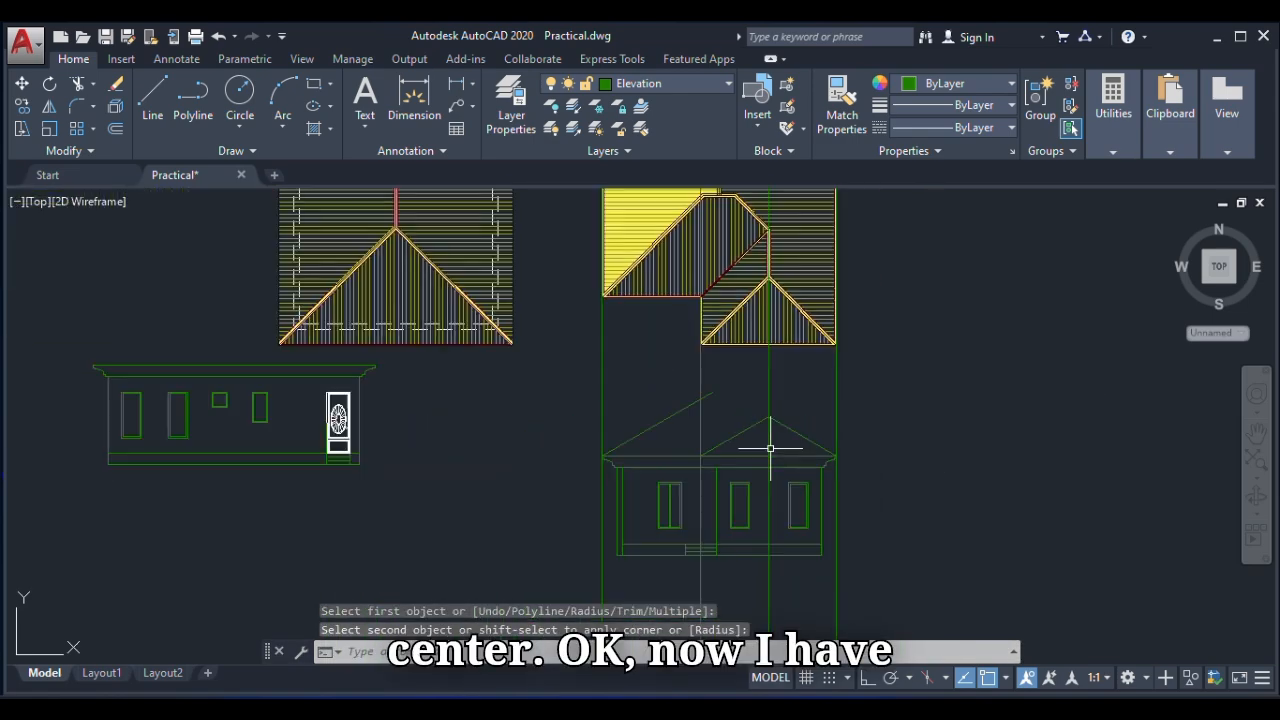
scroll(762, 445, "down", 2)
scroll(760, 330, "up", 4)
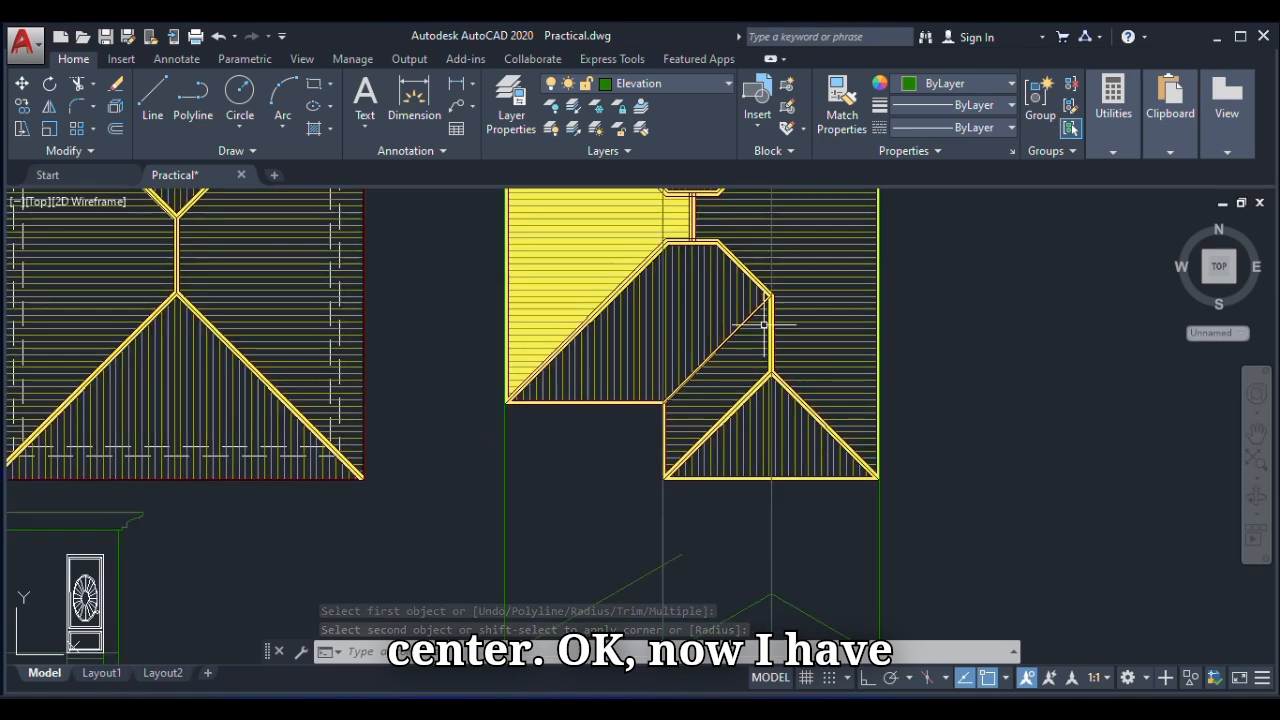
scroll(775, 495, "down", 2)
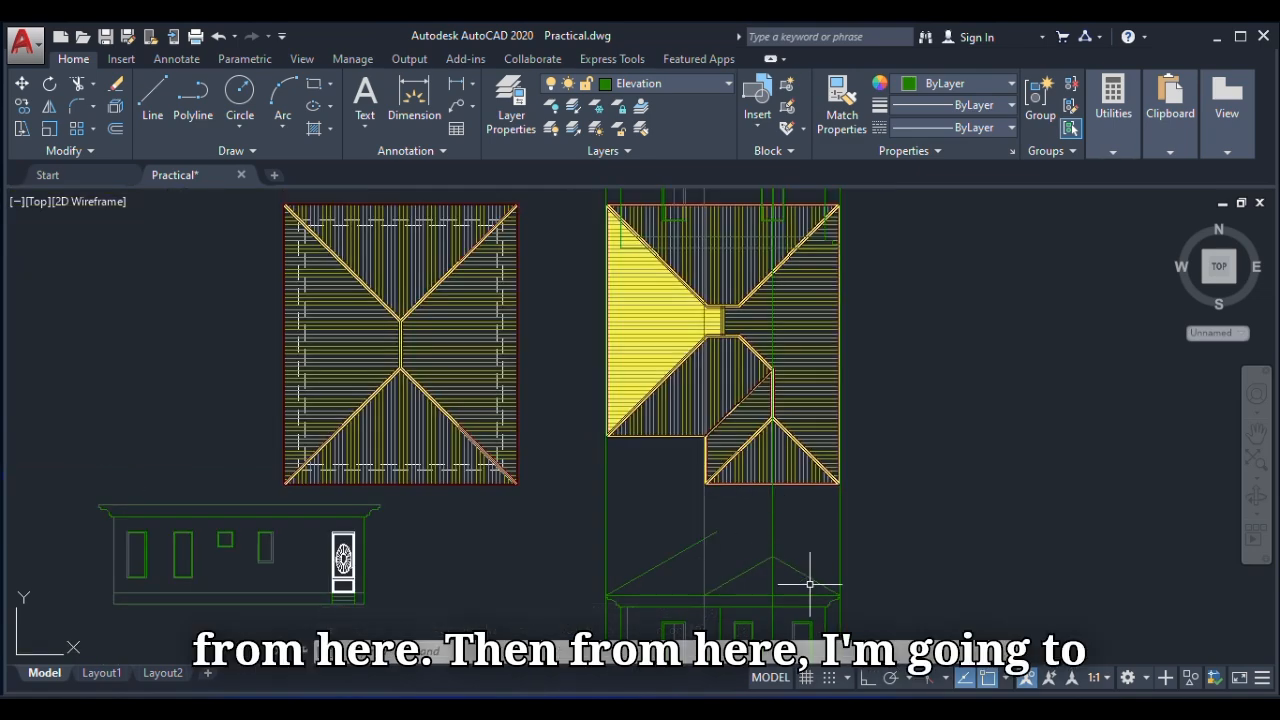
left_click(22, 108)
scroll(845, 588, "up", 6)
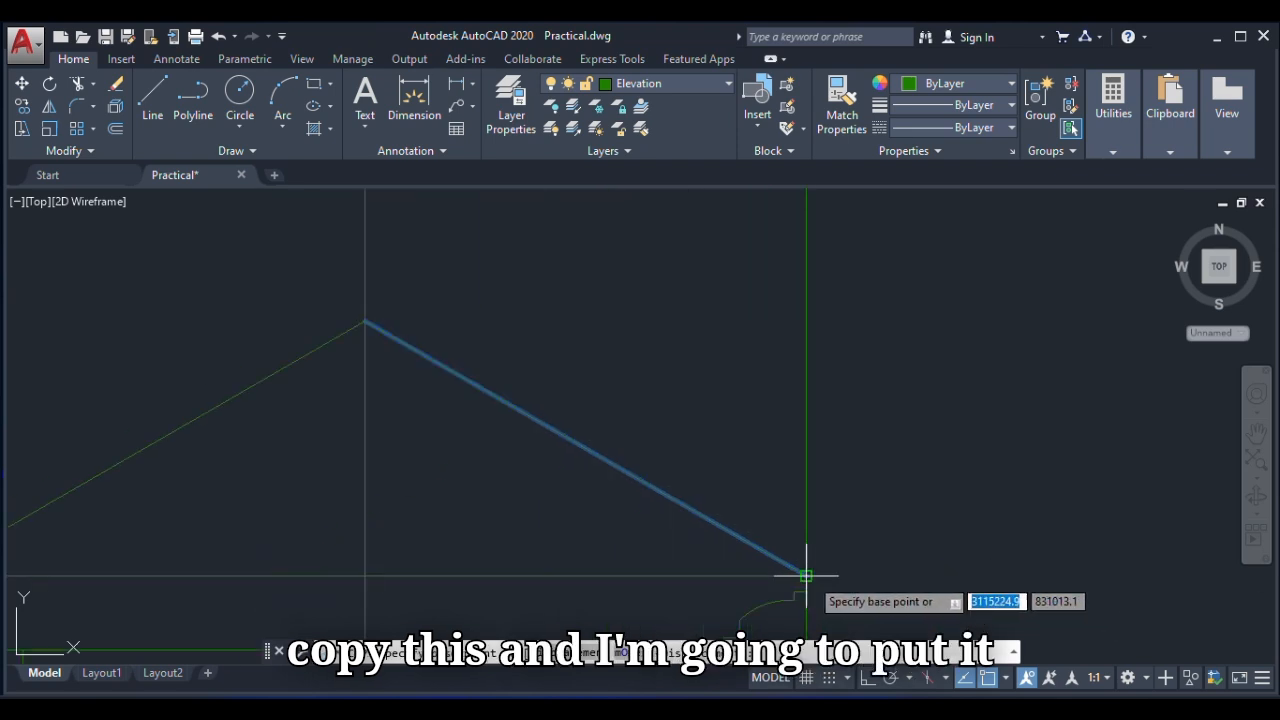
left_click(806, 576)
scroll(740, 520, "down", 3)
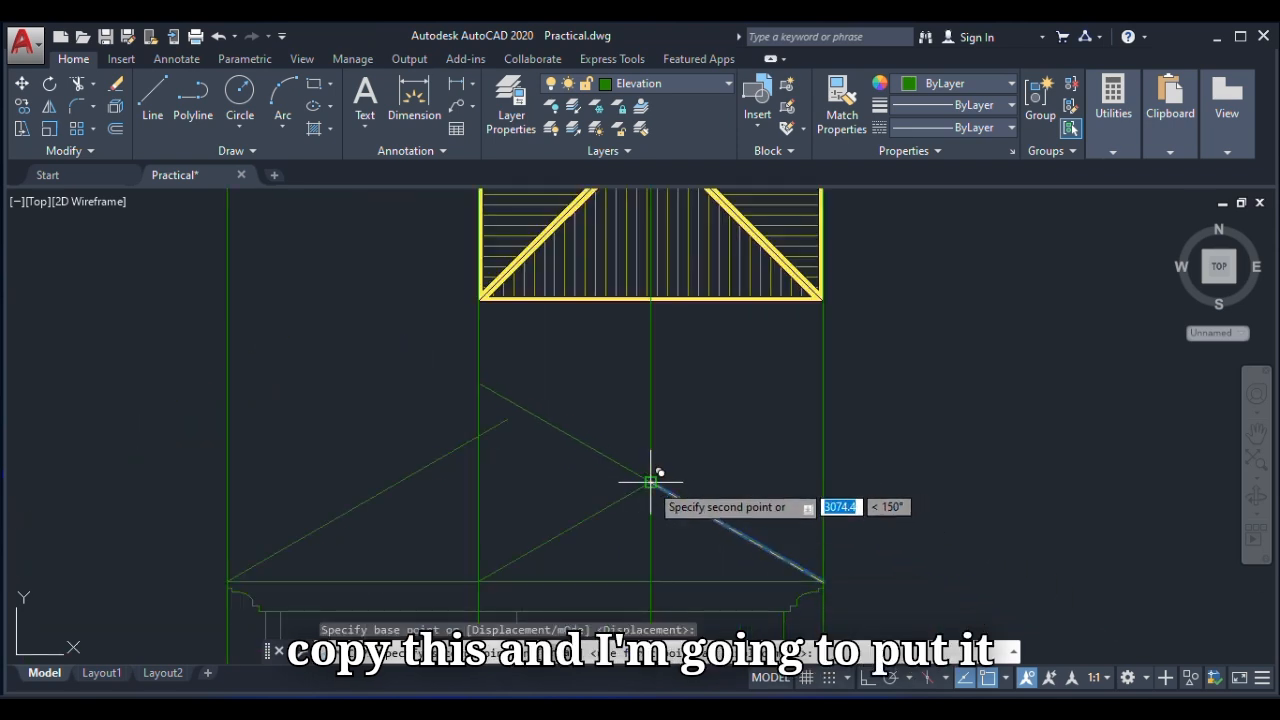
left_click(650, 483)
key("Escape")
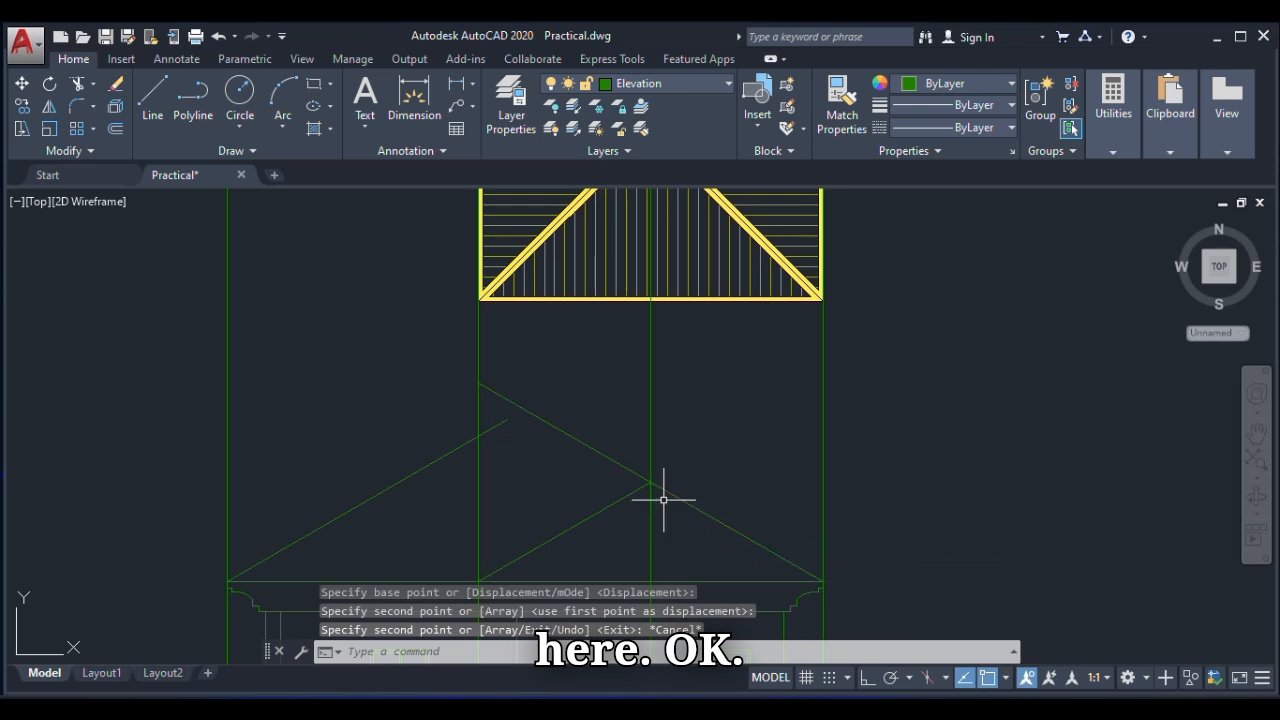
Fillet the long left slope with the upper copied slope to form the main roof's peak.
scroll(659, 500, "down", 2)
scroll(599, 508, "up", 2)
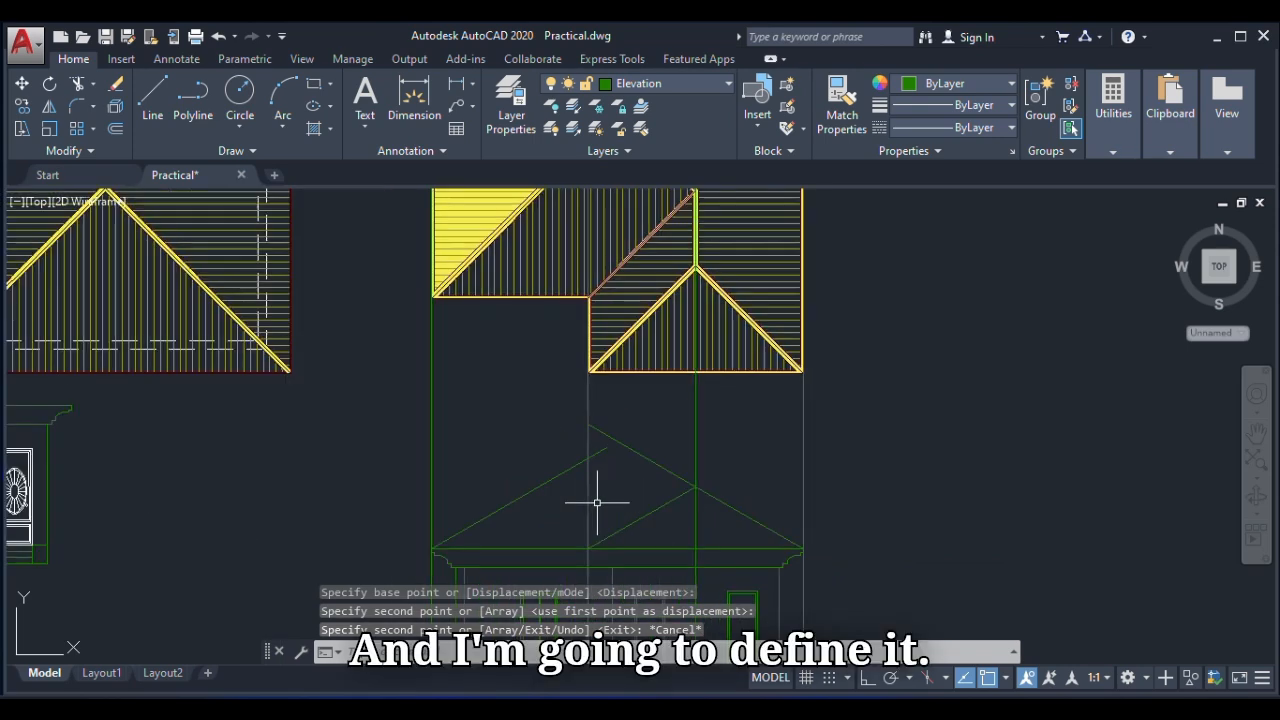
left_click(74, 107)
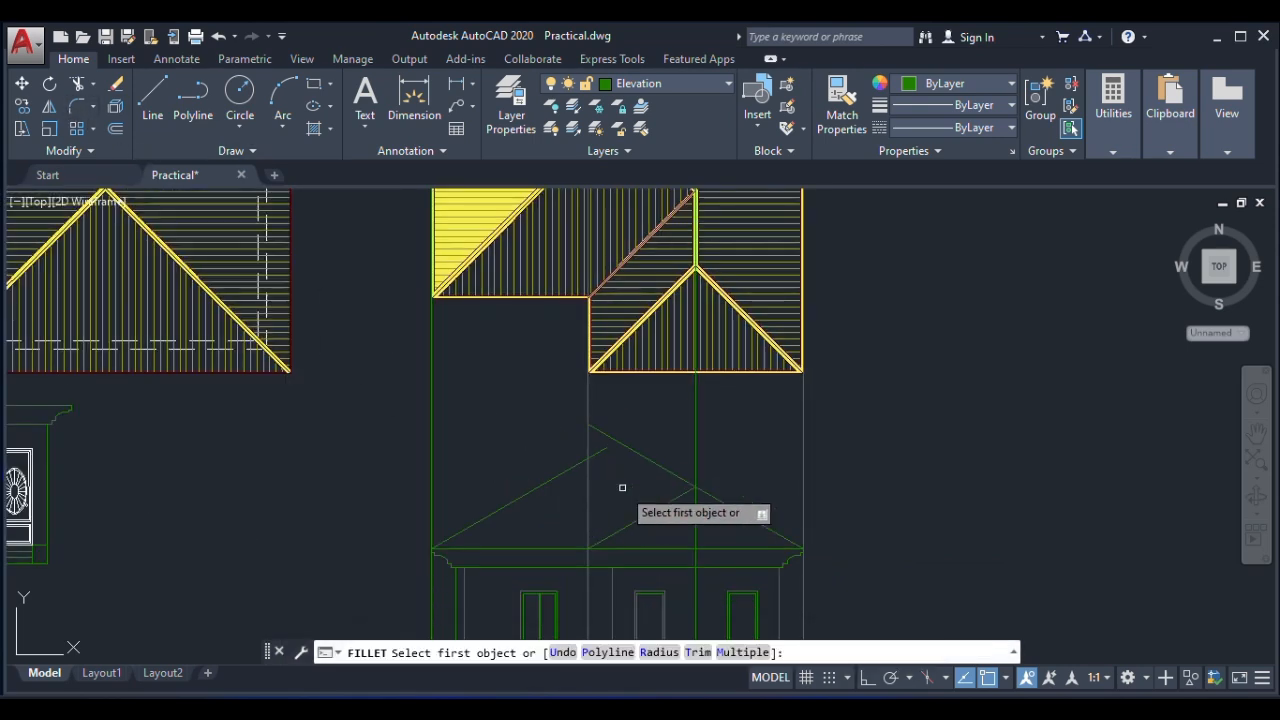
left_click(572, 471)
left_click(655, 466)
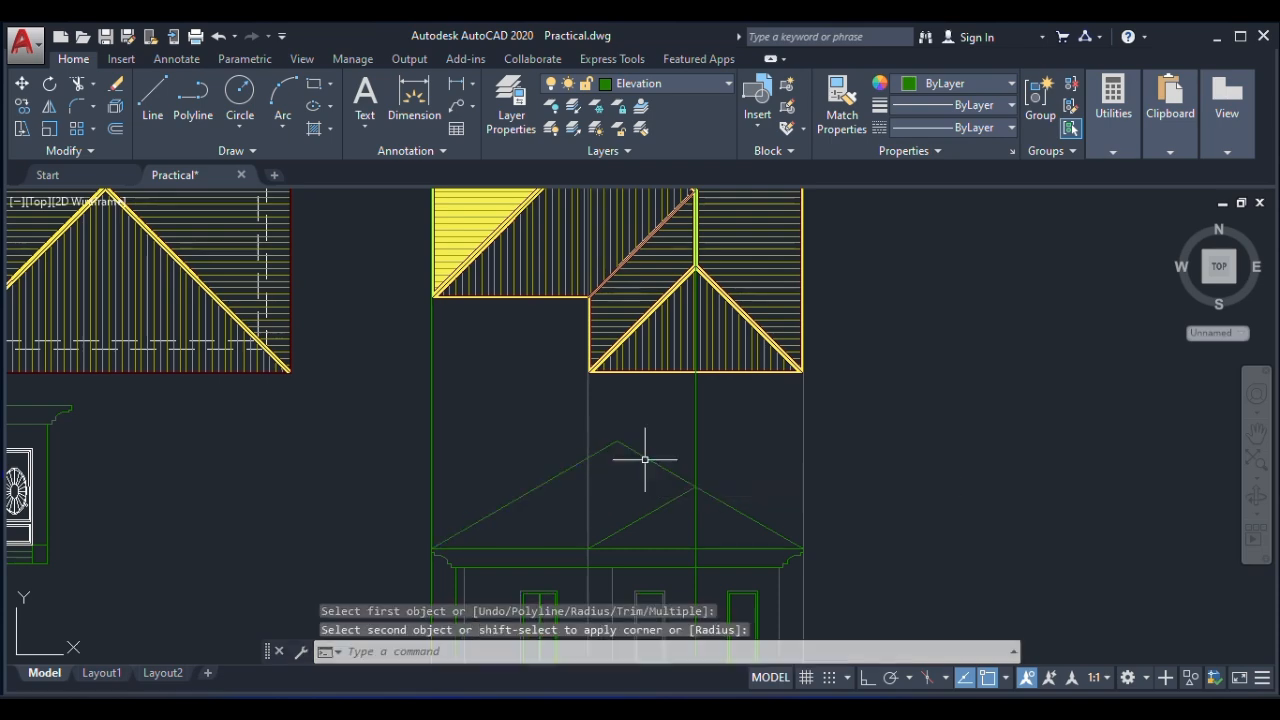
Examine the flat end of the main hip in the roof plan against the pointed main peak in the elevation.
scroll(623, 491, "down", 4)
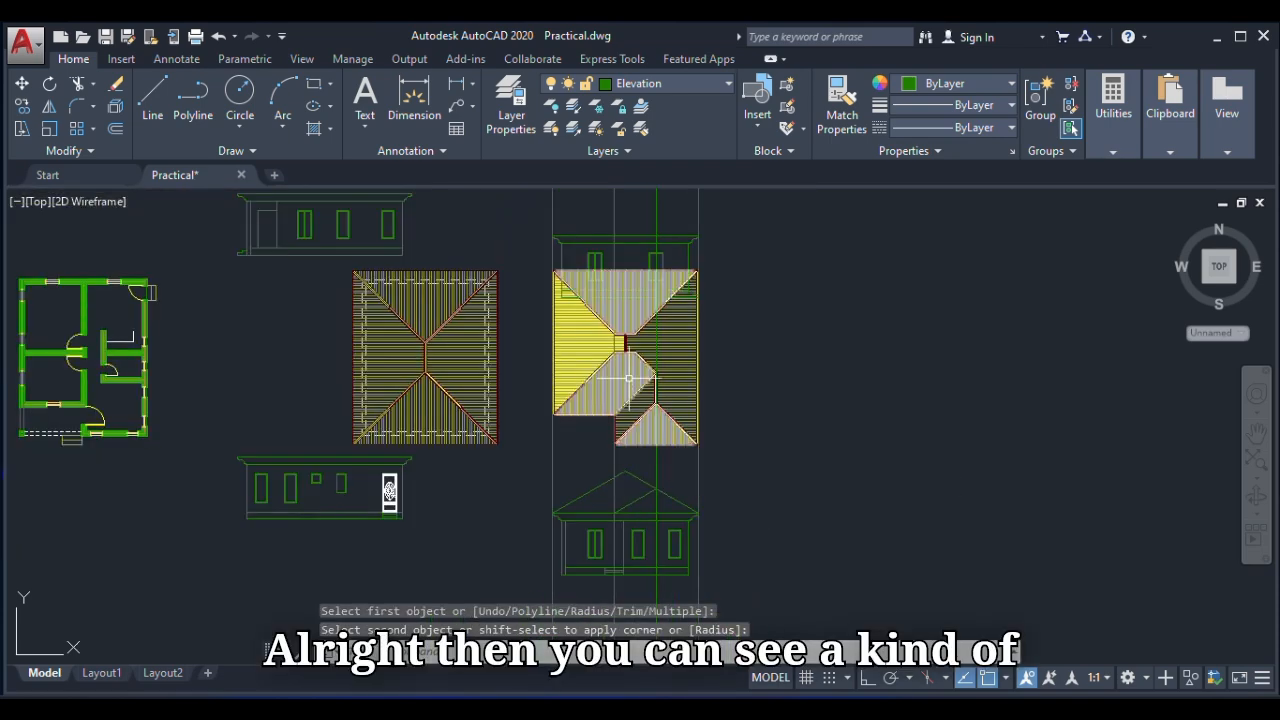
scroll(628, 381, "up", 5)
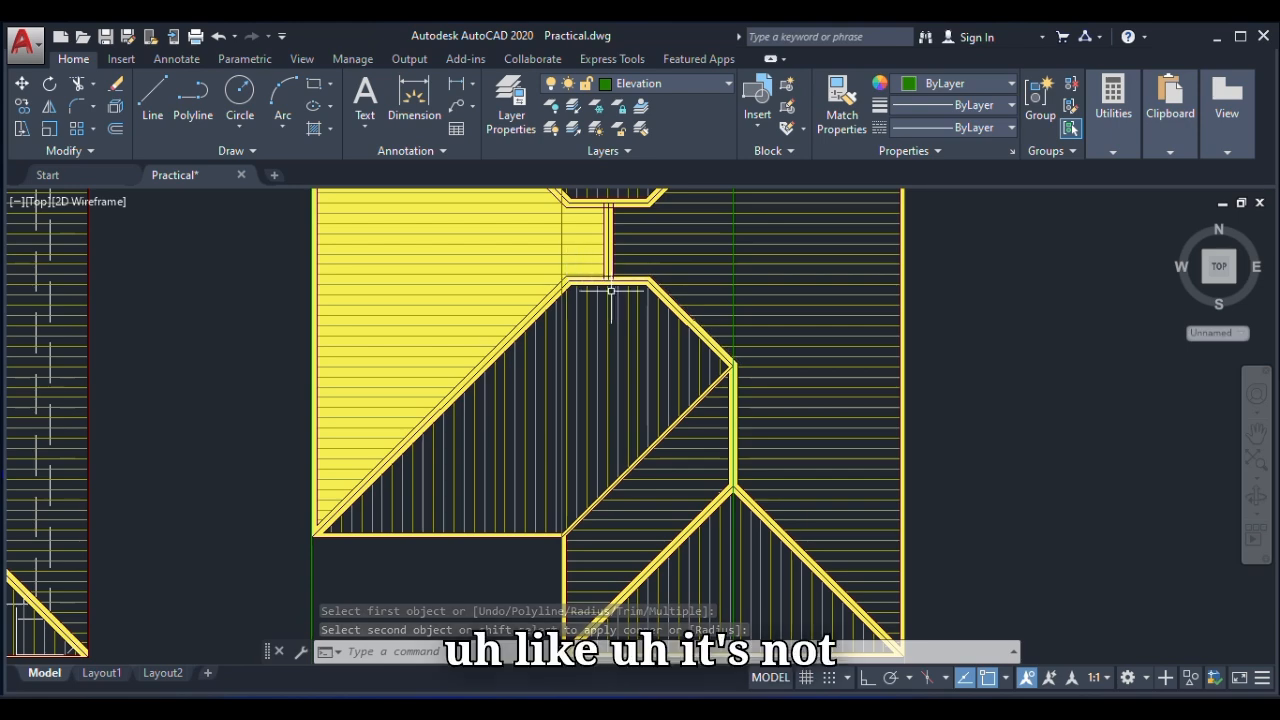
scroll(594, 289, "up", 3)
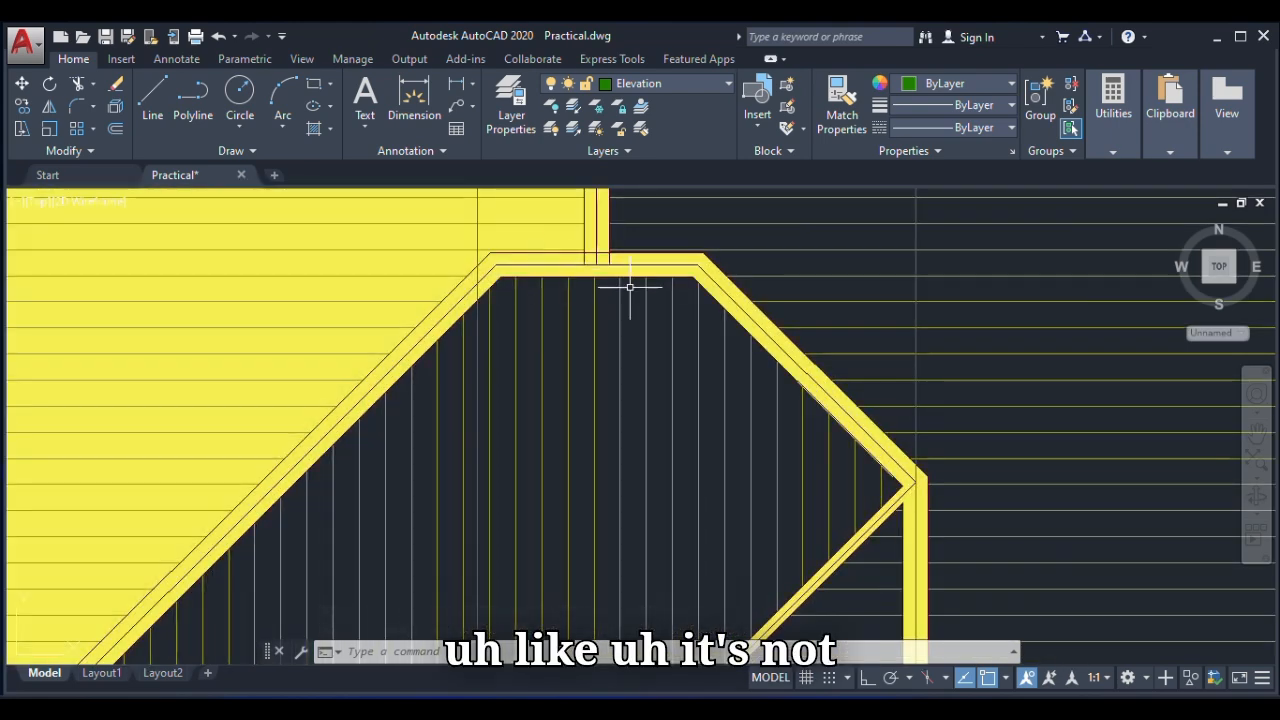
scroll(621, 285, "down", 5)
scroll(600, 590, "down", 2)
scroll(618, 612, "up", 3)
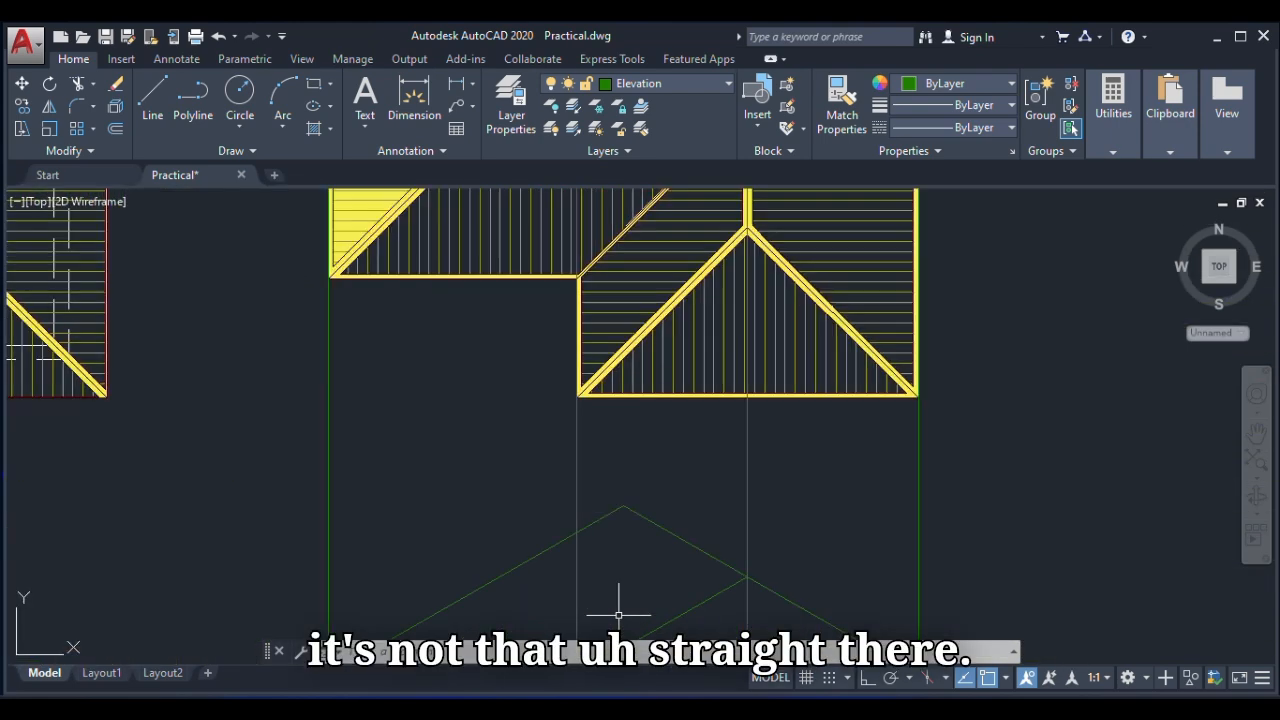
scroll(598, 376, "down", 3)
scroll(600, 455, "up", 3)
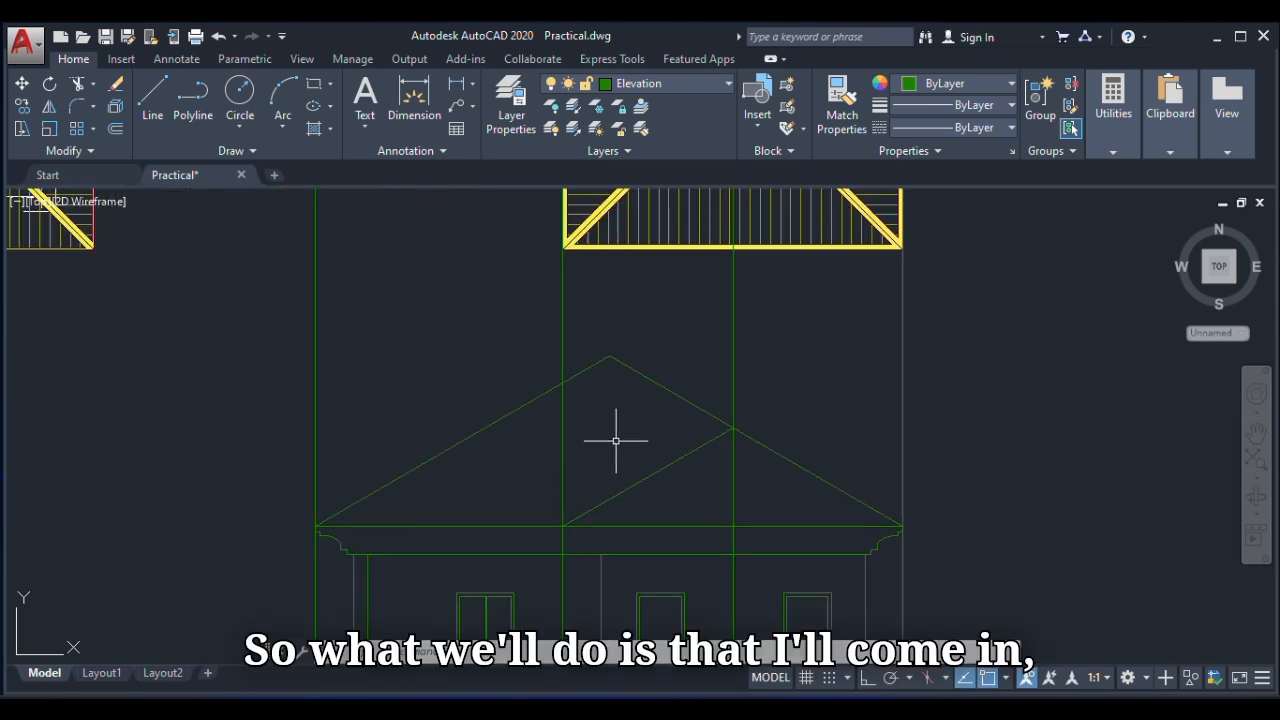
Try a vertical line of 1200 down from the main roof peak in the elevation, and undo it.
scroll(596, 361, "up", 2)
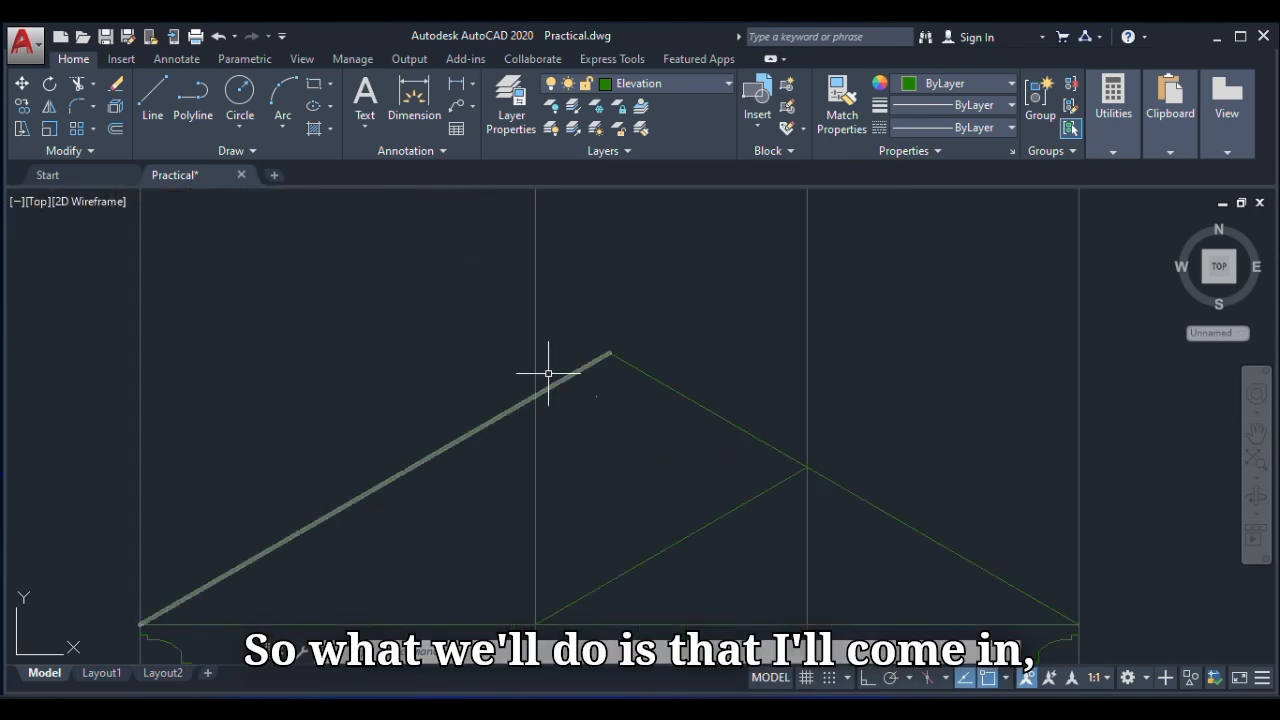
left_click(150, 95)
left_click(609, 353)
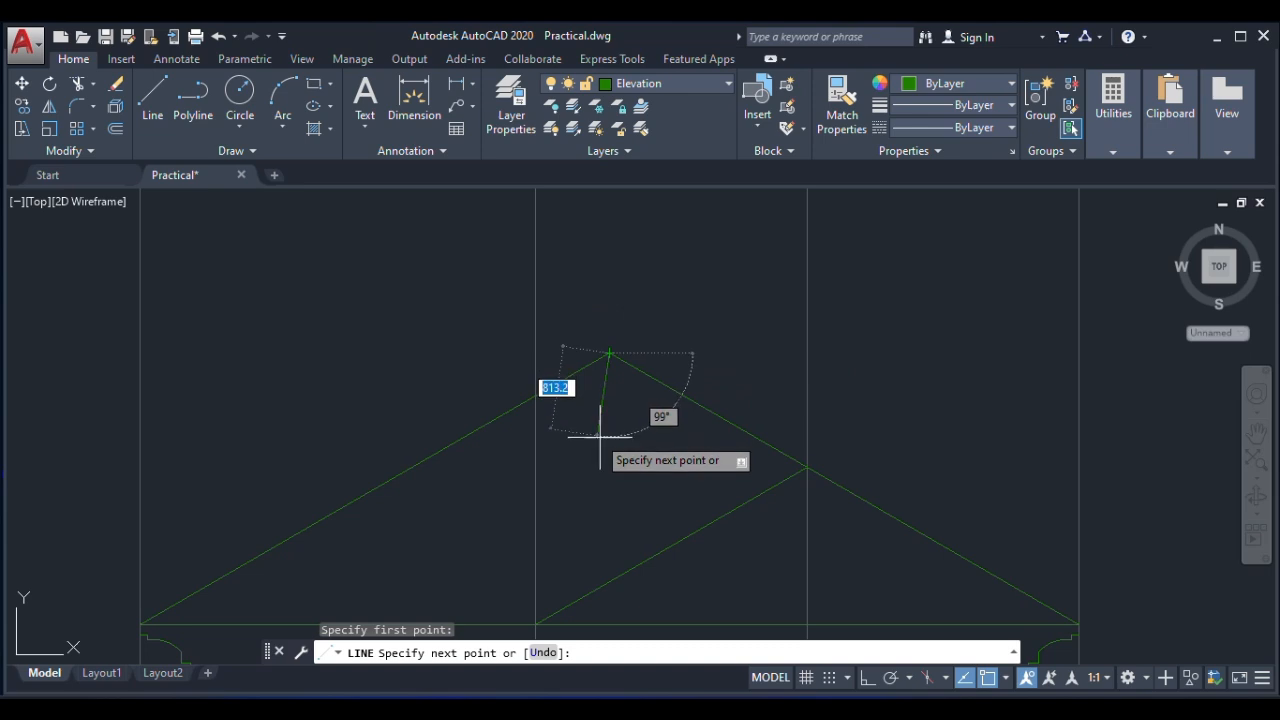
type("120")
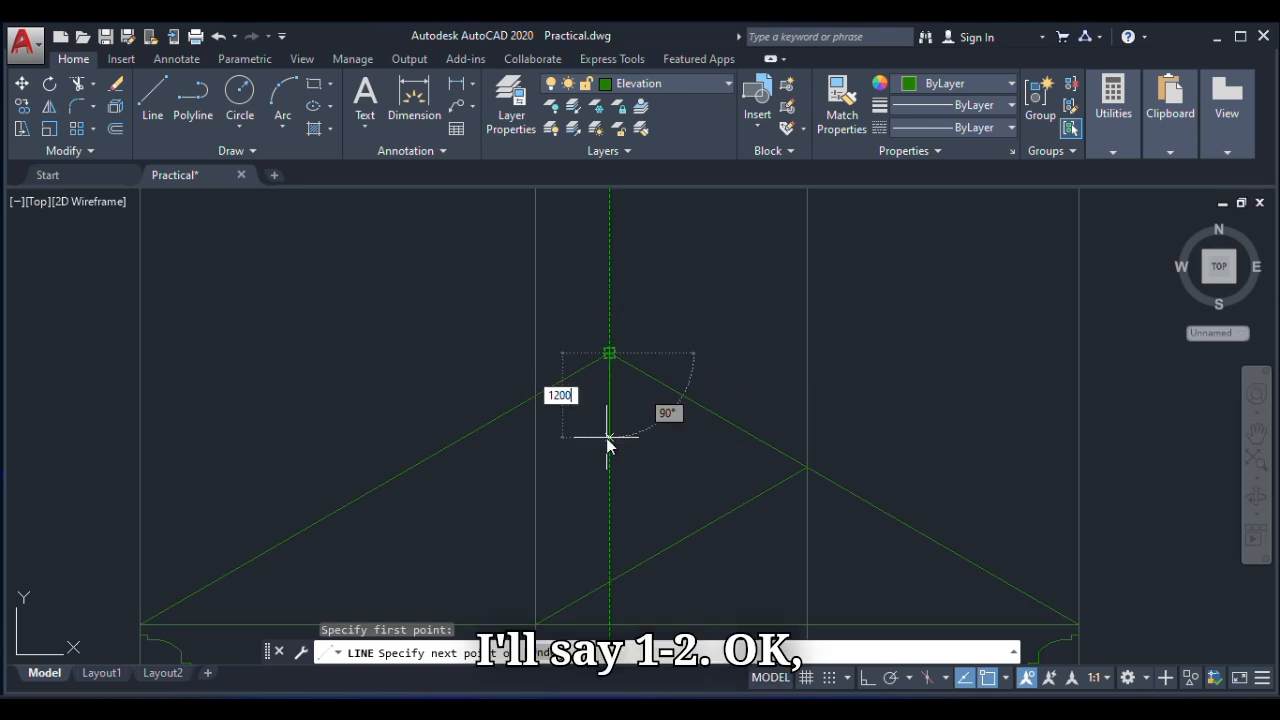
type("0")
key("Return")
key("Escape")
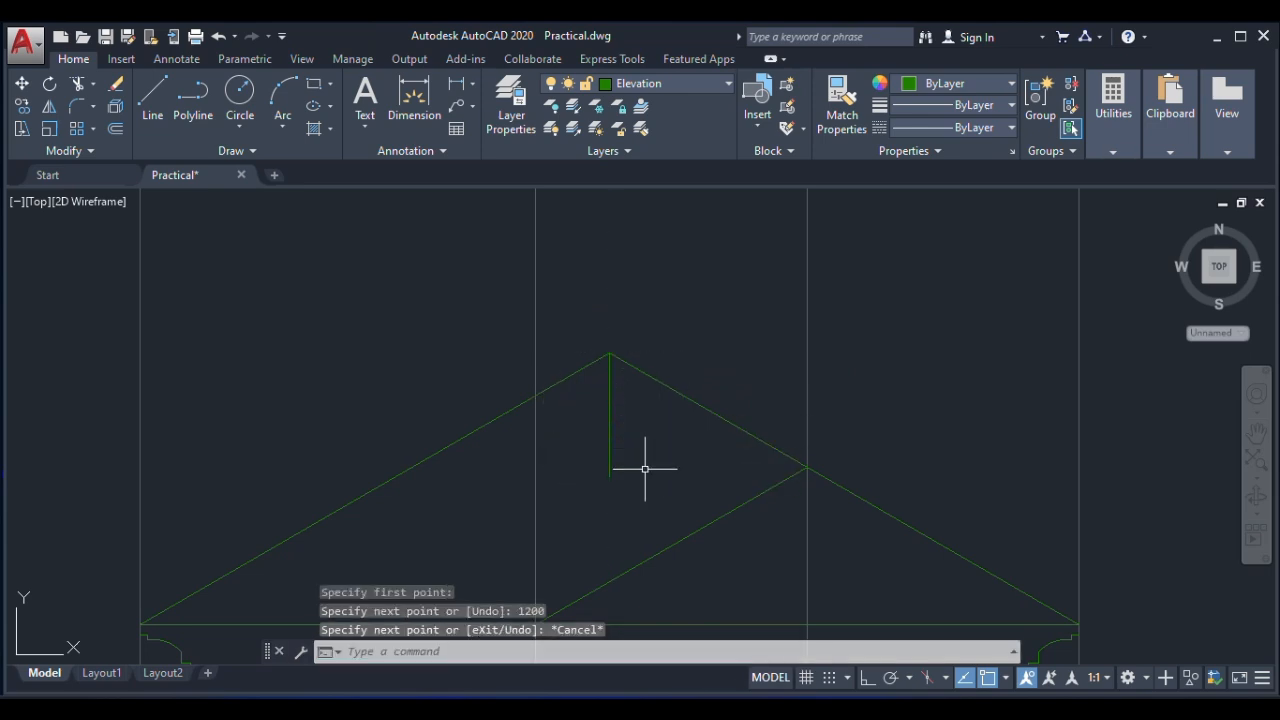
key("ctrl+z")
scroll(625, 455, "down", 5)
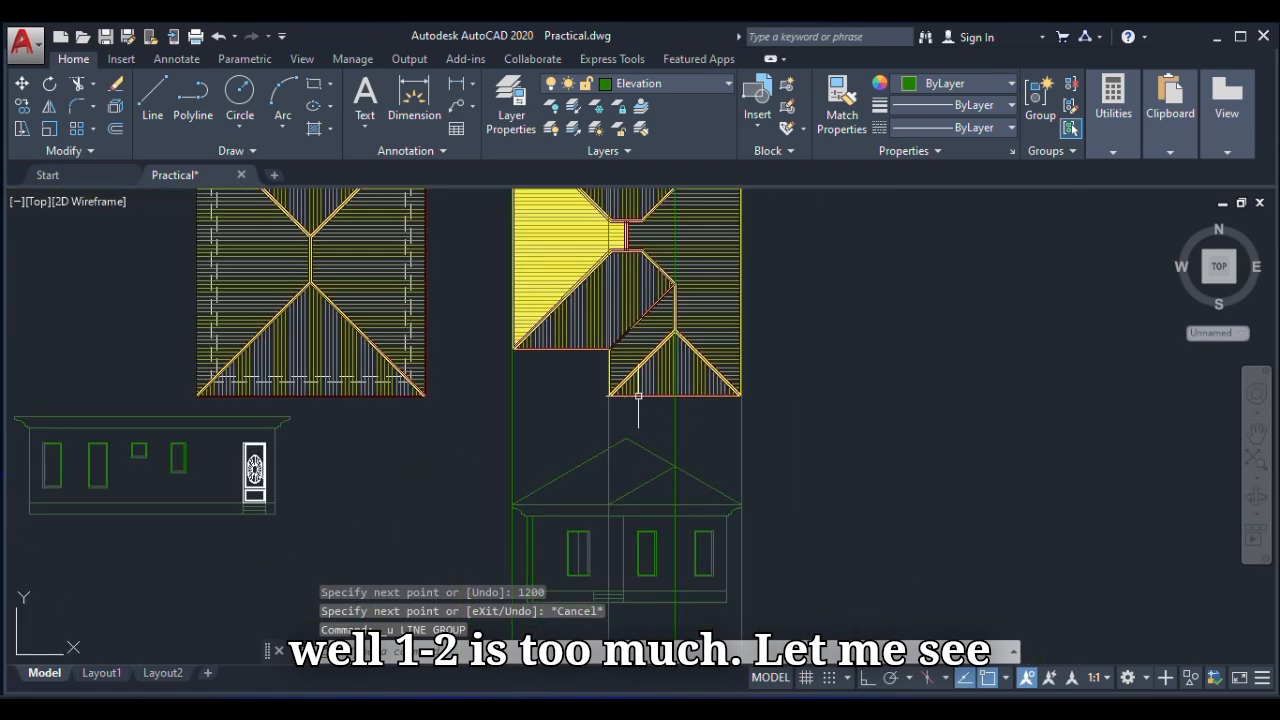
scroll(643, 423, "up", 8)
scroll(606, 253, "up", 3)
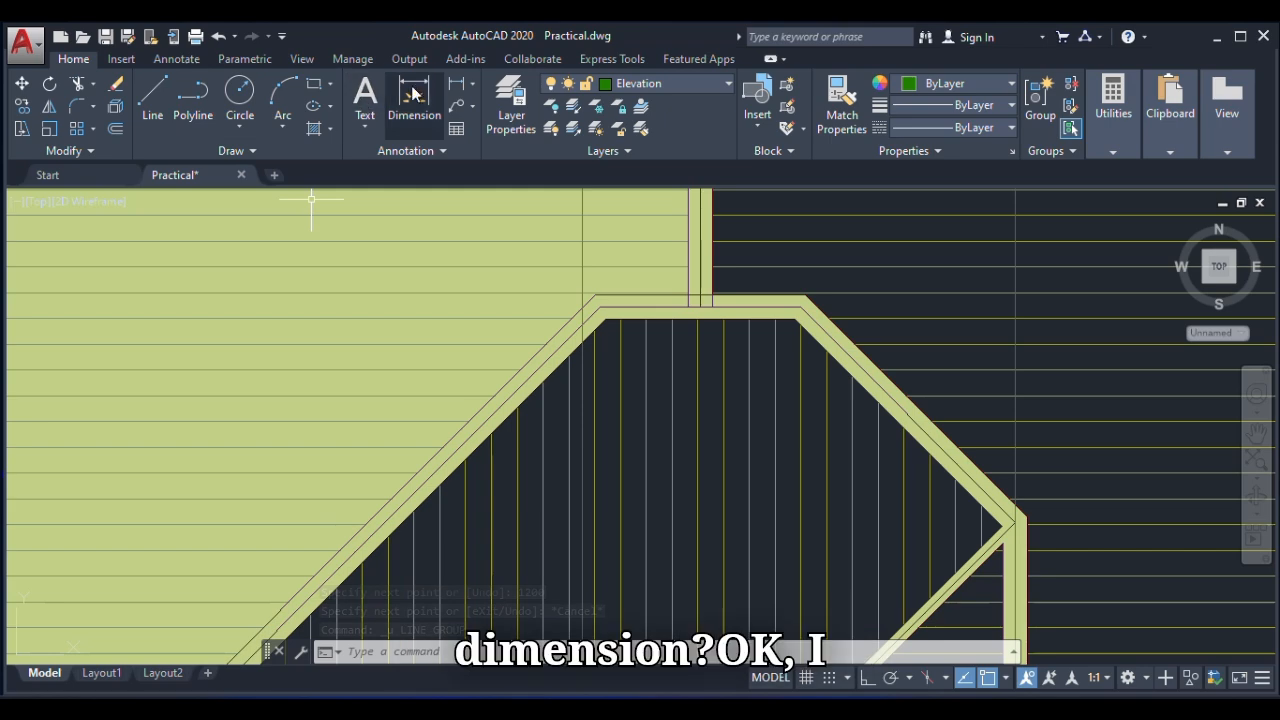
left_click(456, 86)
scroll(595, 385, "down", 3)
scroll(605, 384, "up", 3)
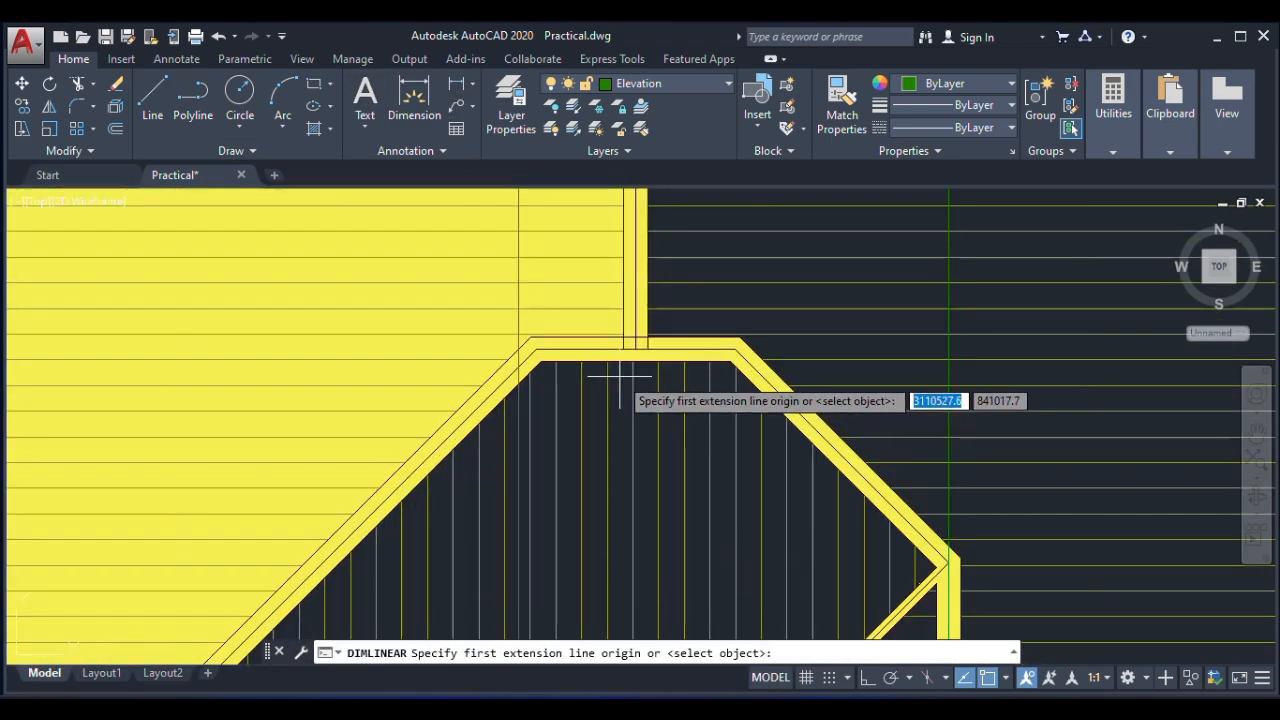
key("Escape")
scroll(612, 395, "down", 5)
scroll(591, 523, "down", 2)
scroll(652, 423, "up", 6)
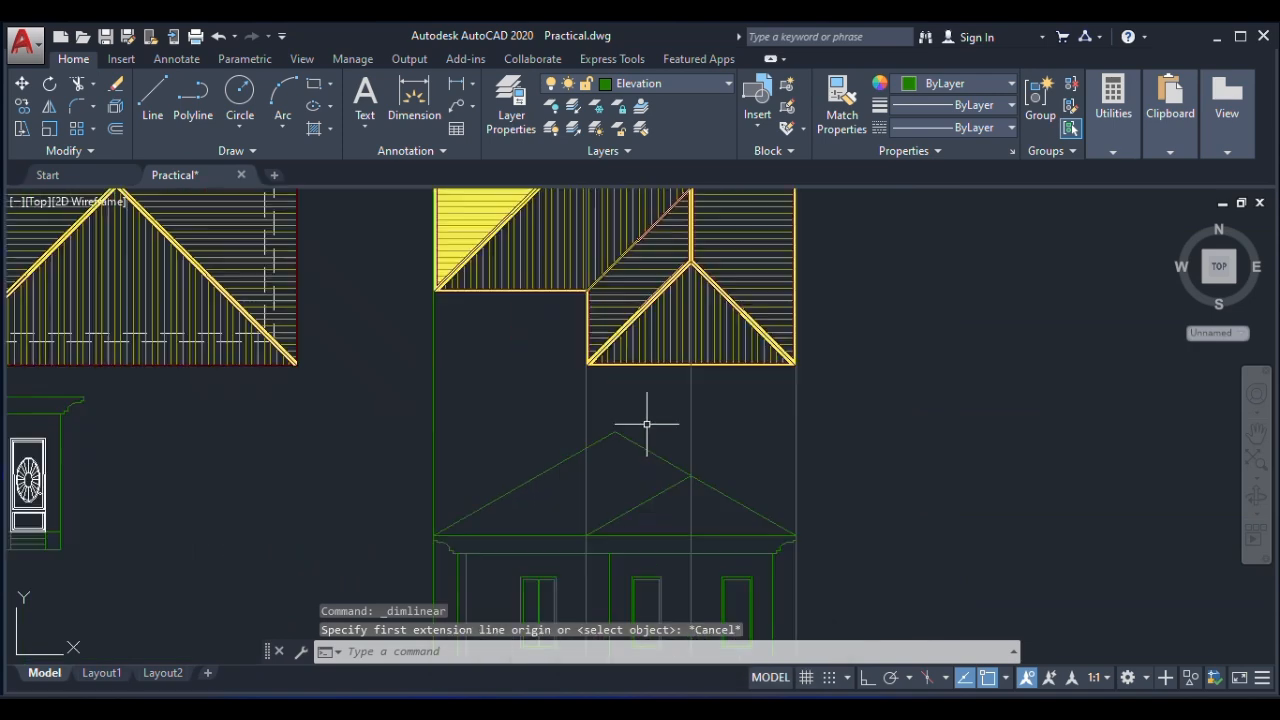
left_click(155, 98)
scroll(613, 433, "up", 3)
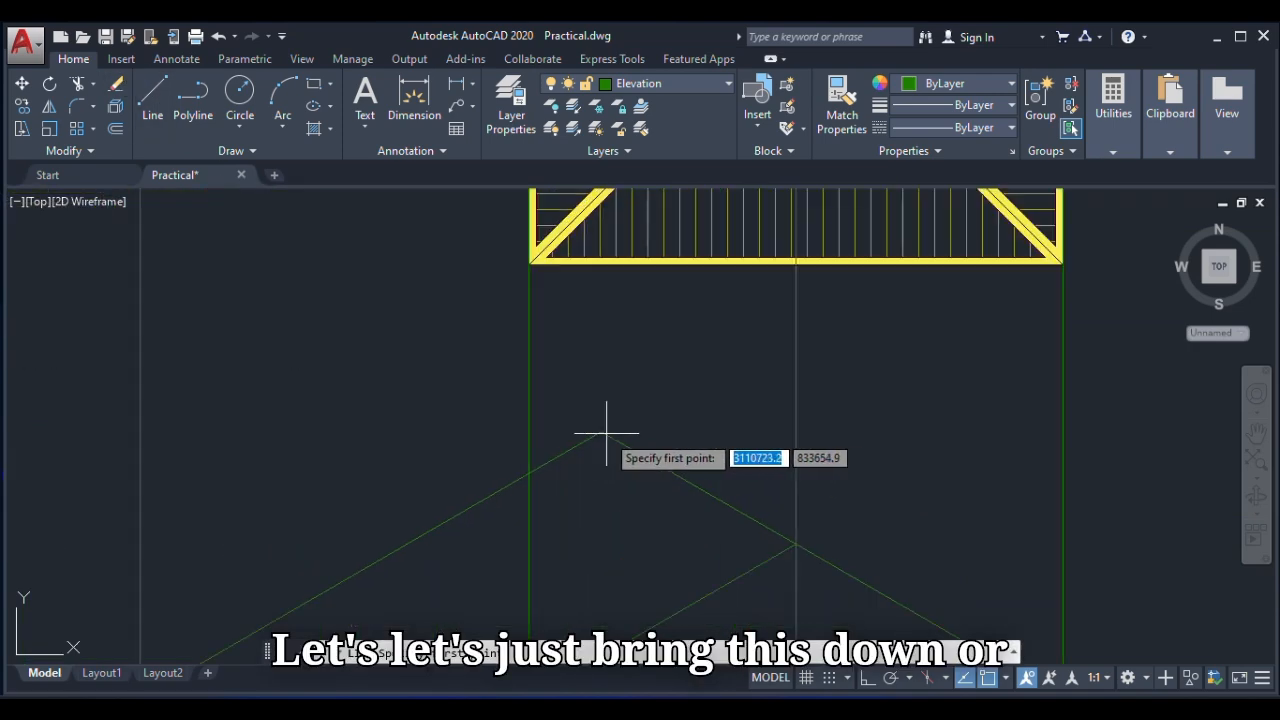
scroll(580, 537, "down", 4)
scroll(557, 530, "up", 2)
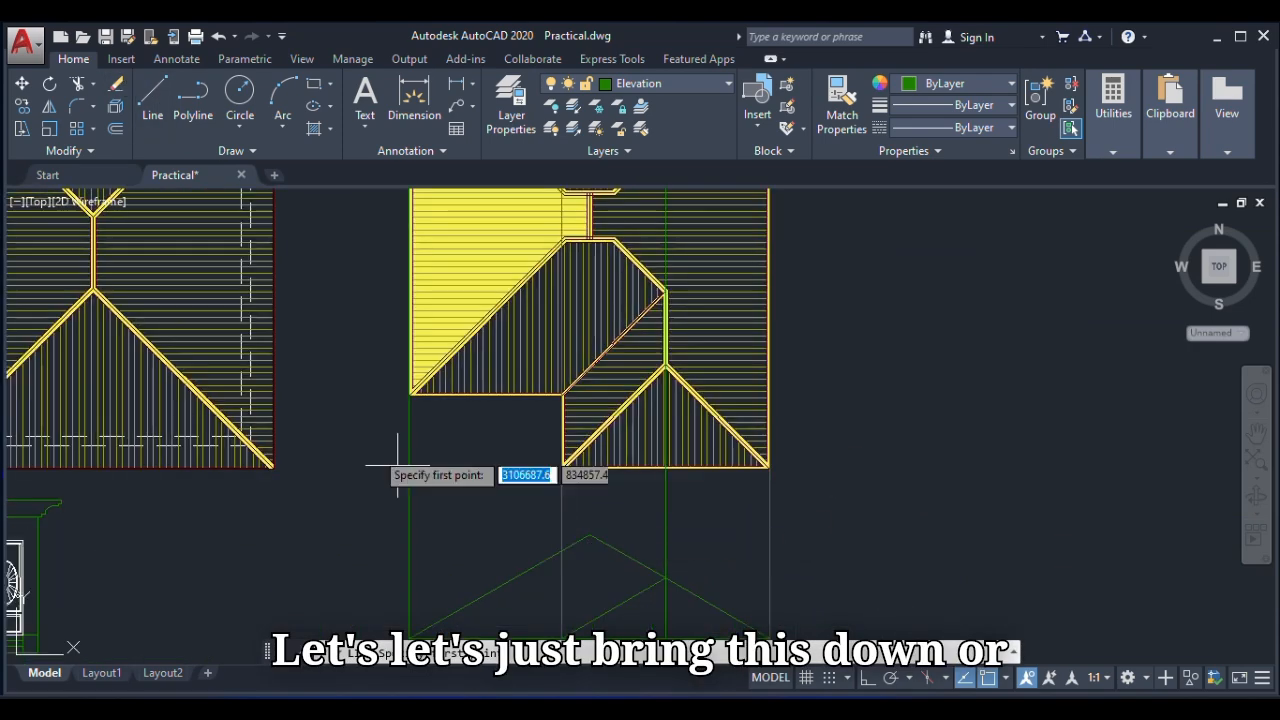
key("Escape")
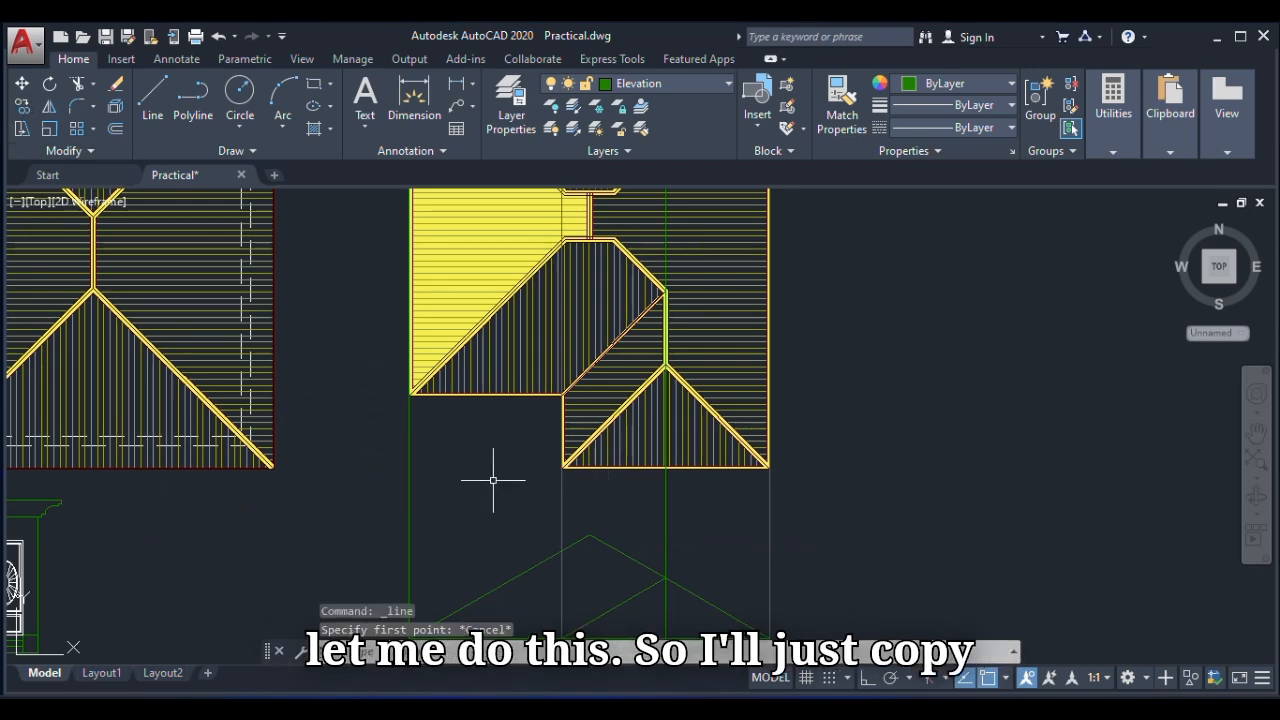
Copy the inner wing-corner projection line to both ends of the main hip's short flat edge in the roof plan.
left_click(561, 519)
left_click(22, 106)
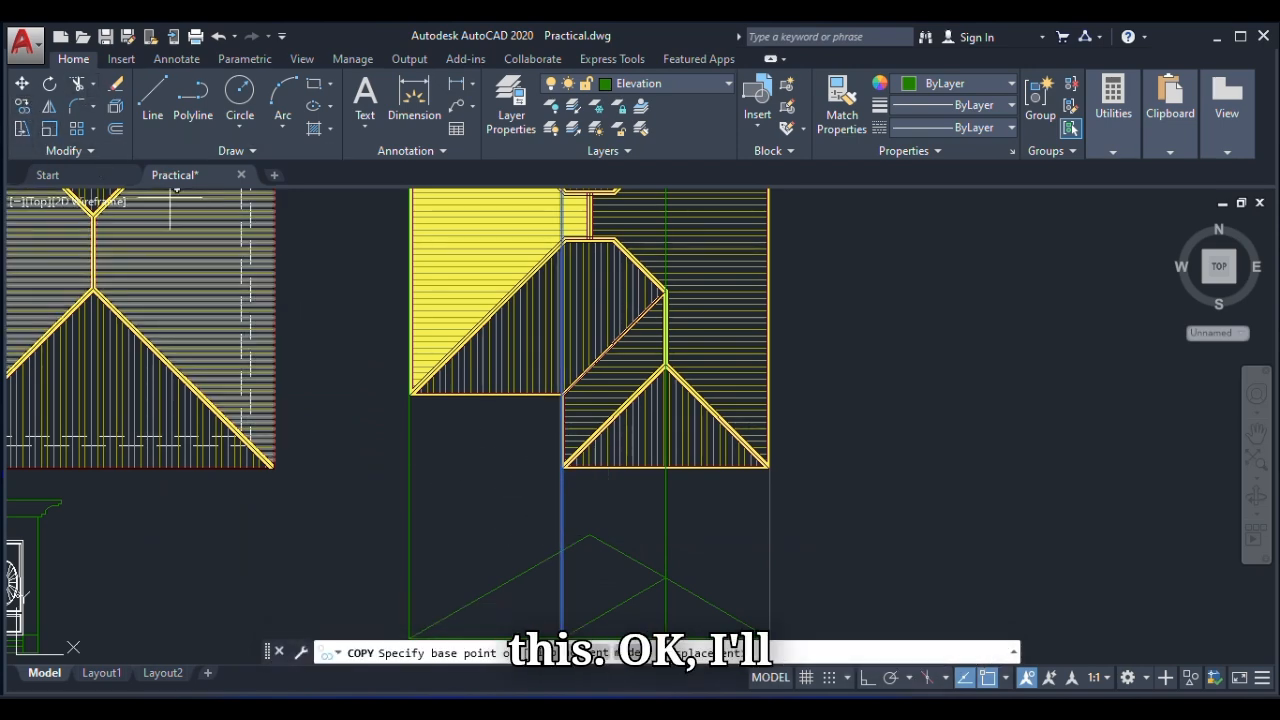
scroll(546, 300, "up", 5)
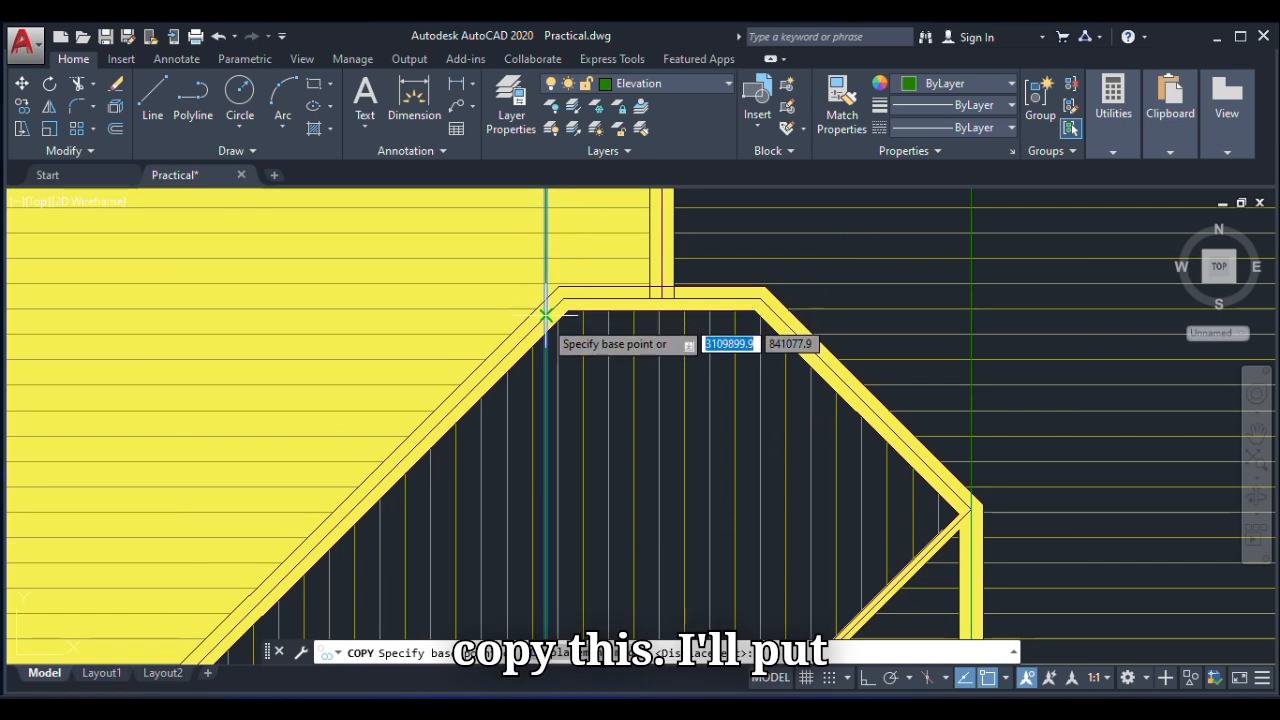
left_click(546, 316)
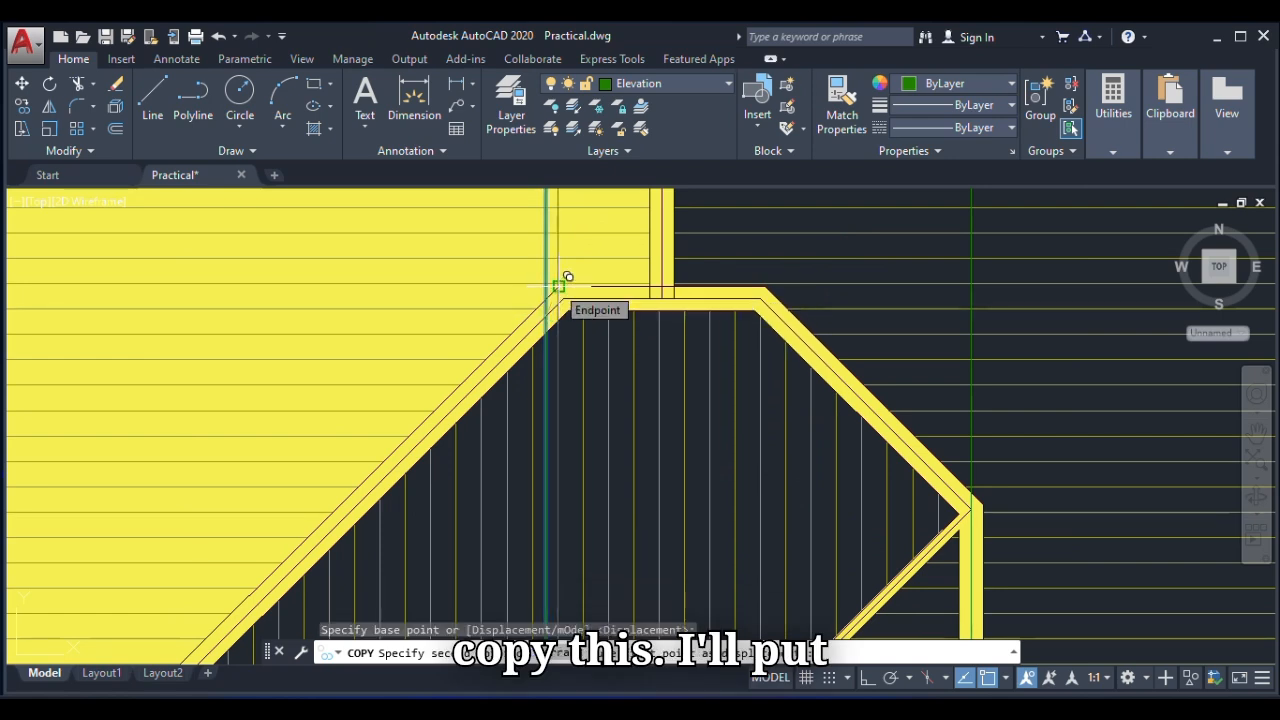
left_click(568, 292)
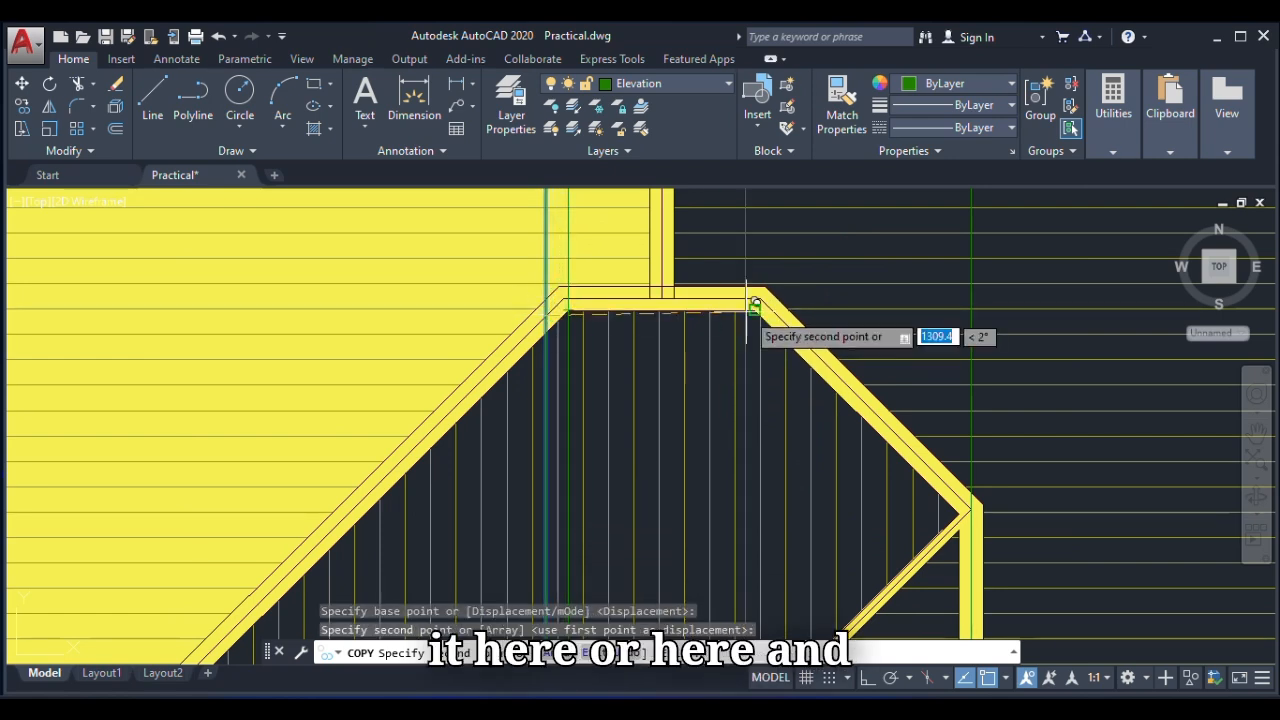
scroll(700, 371, "down", 8)
key("Escape")
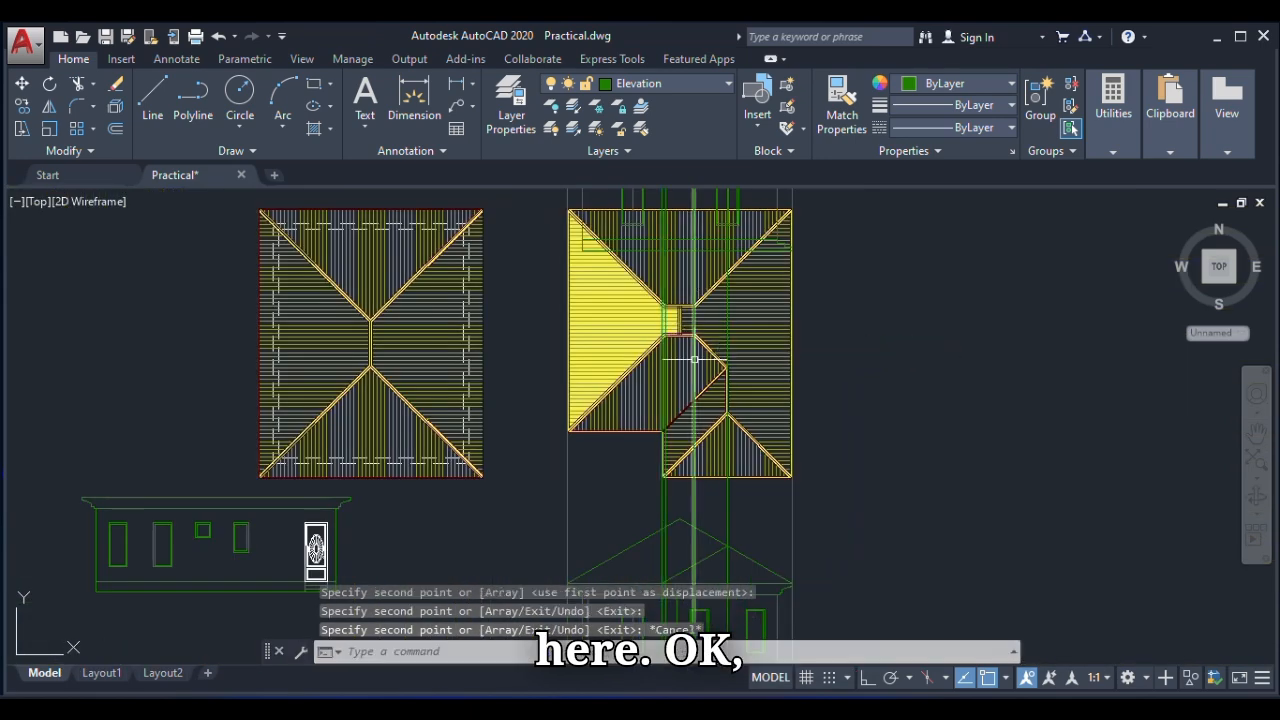
Draw a horizontal line below the main peak, joining the points where the two copied projection lines cross the roof slopes.
scroll(690, 447, "up", 6)
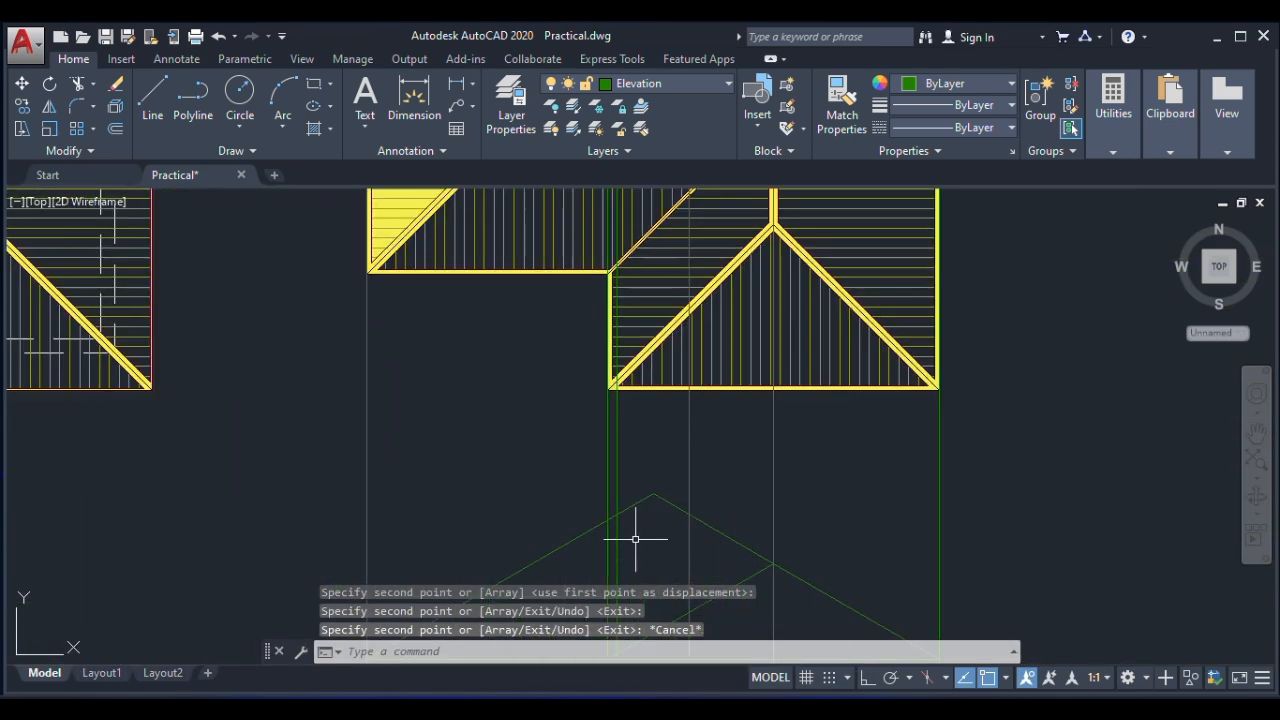
type("l")
key("Return")
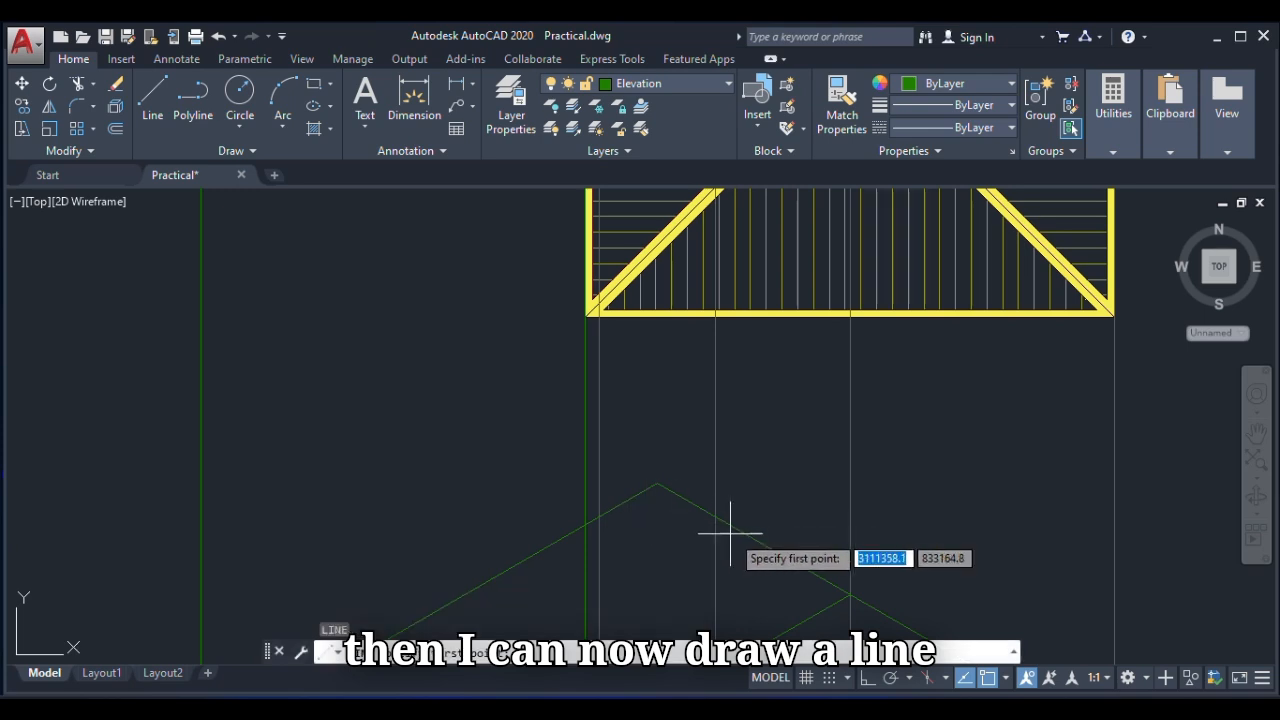
left_click(715, 517)
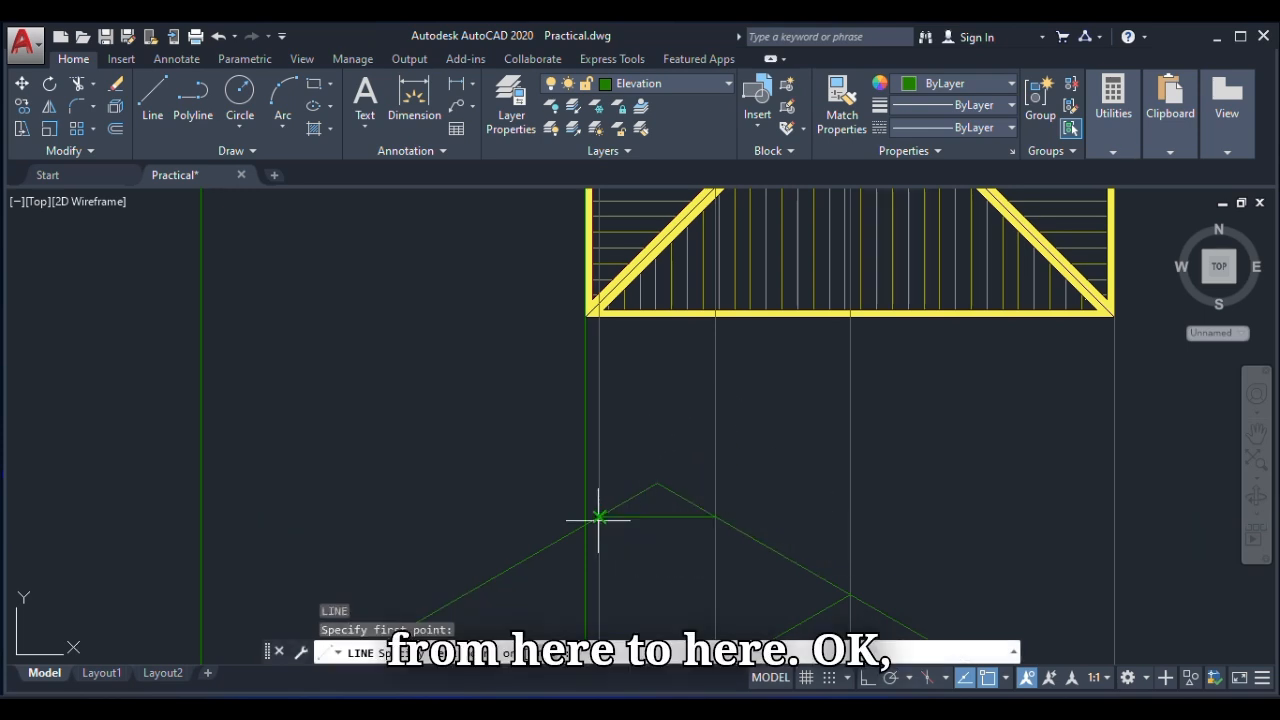
left_click(598, 517)
key("Escape")
scroll(654, 491, "down", 2)
scroll(654, 503, "up", 2)
scroll(621, 516, "down", 4)
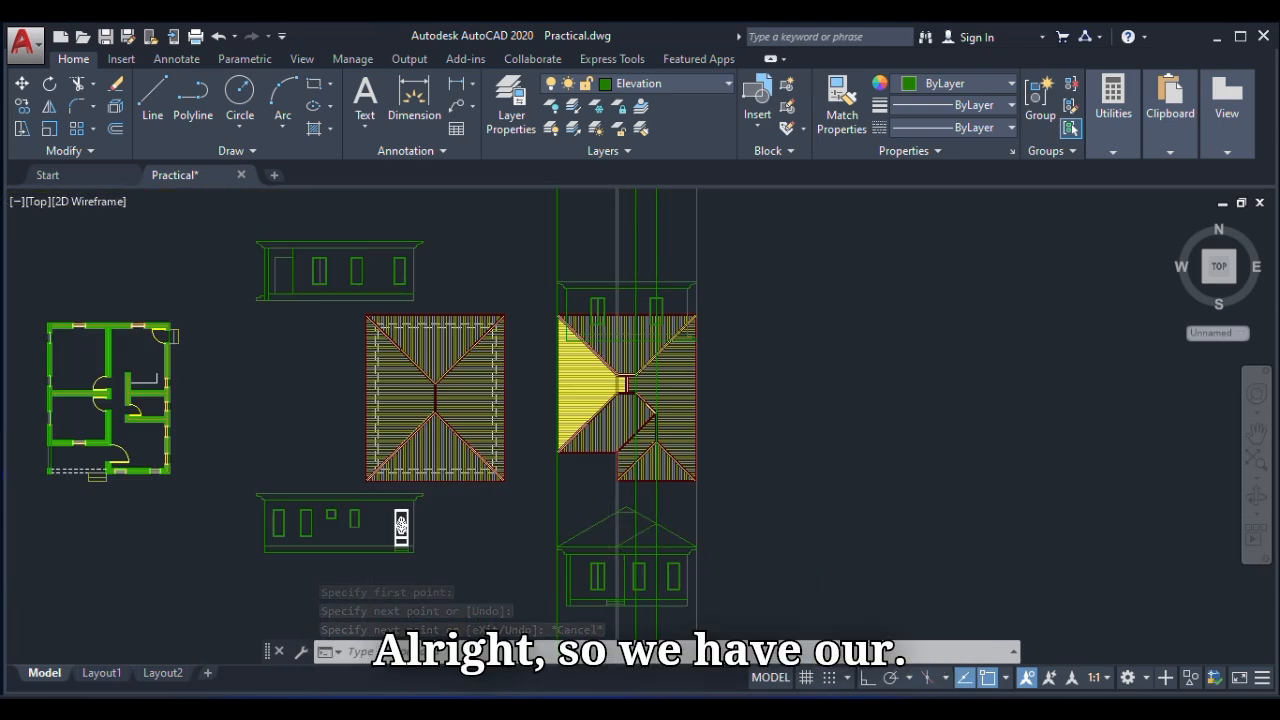
scroll(607, 530, "up", 2)
scroll(634, 552, "up", 3)
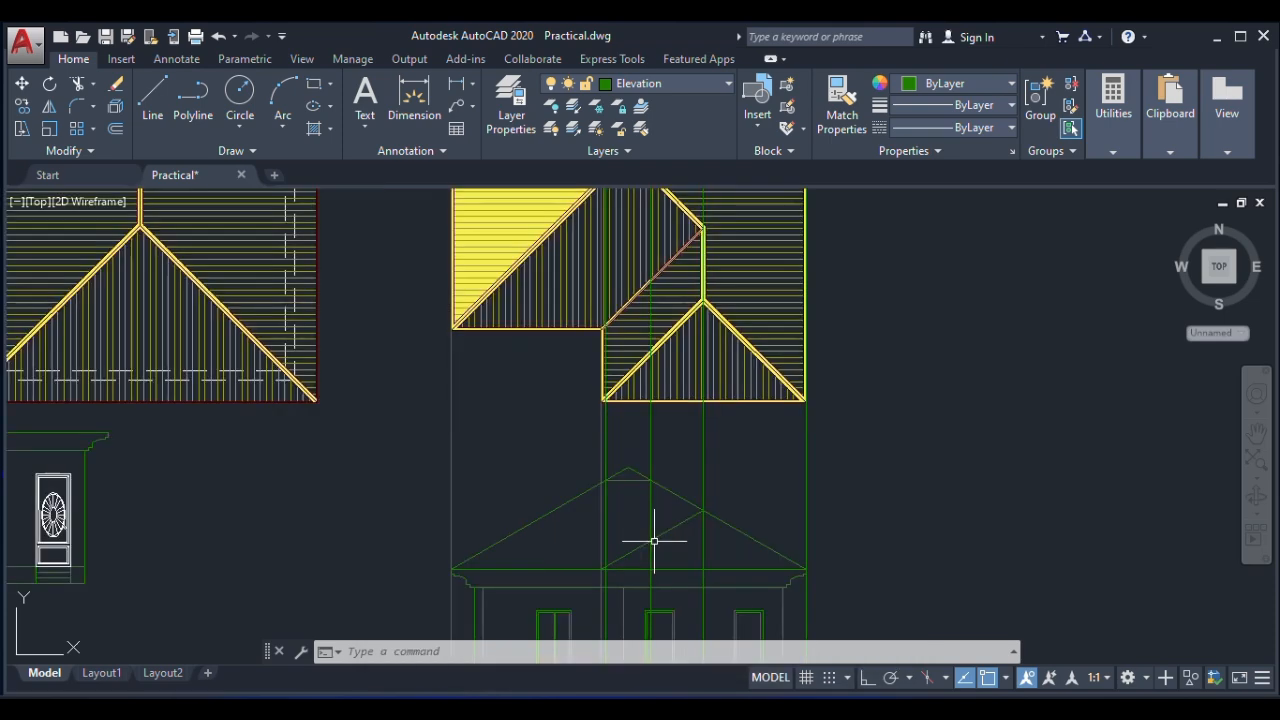
Select the eaves lines, cornice profiles and both windows of the elevation that overlaps the top of the second roof plan.
scroll(666, 502, "down", 5)
scroll(666, 502, "down", 4)
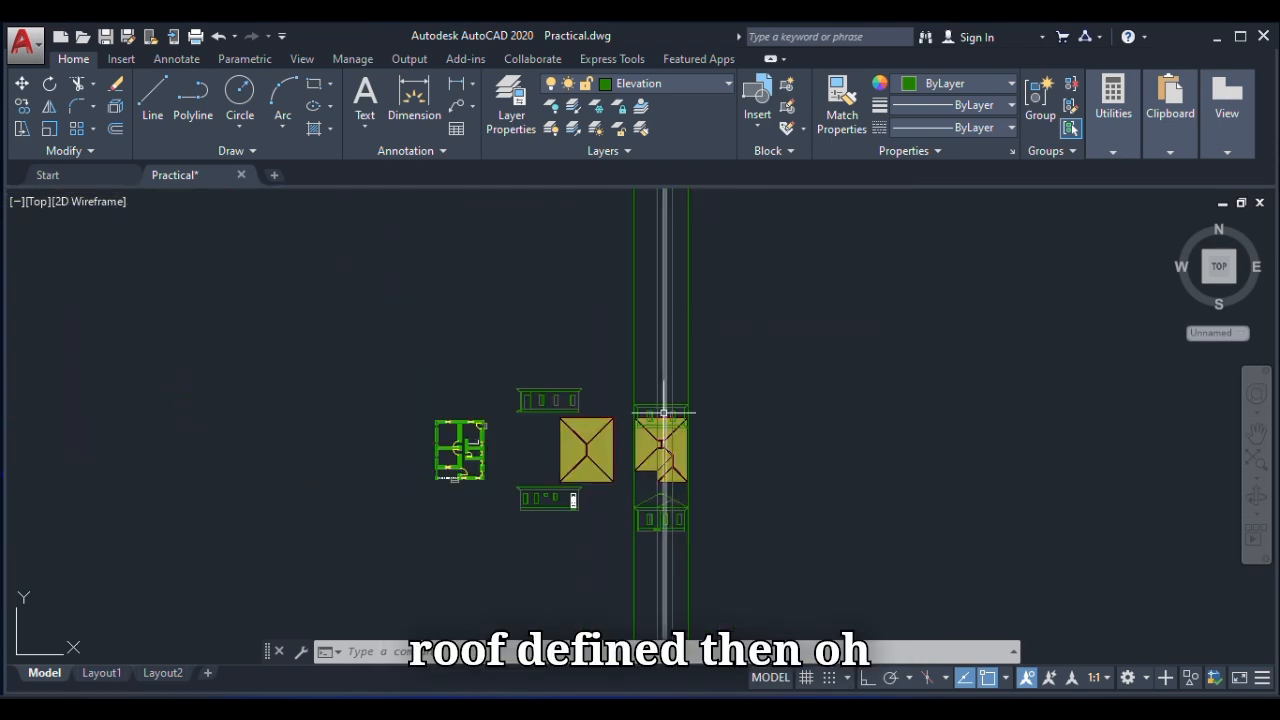
scroll(660, 428, "up", 6)
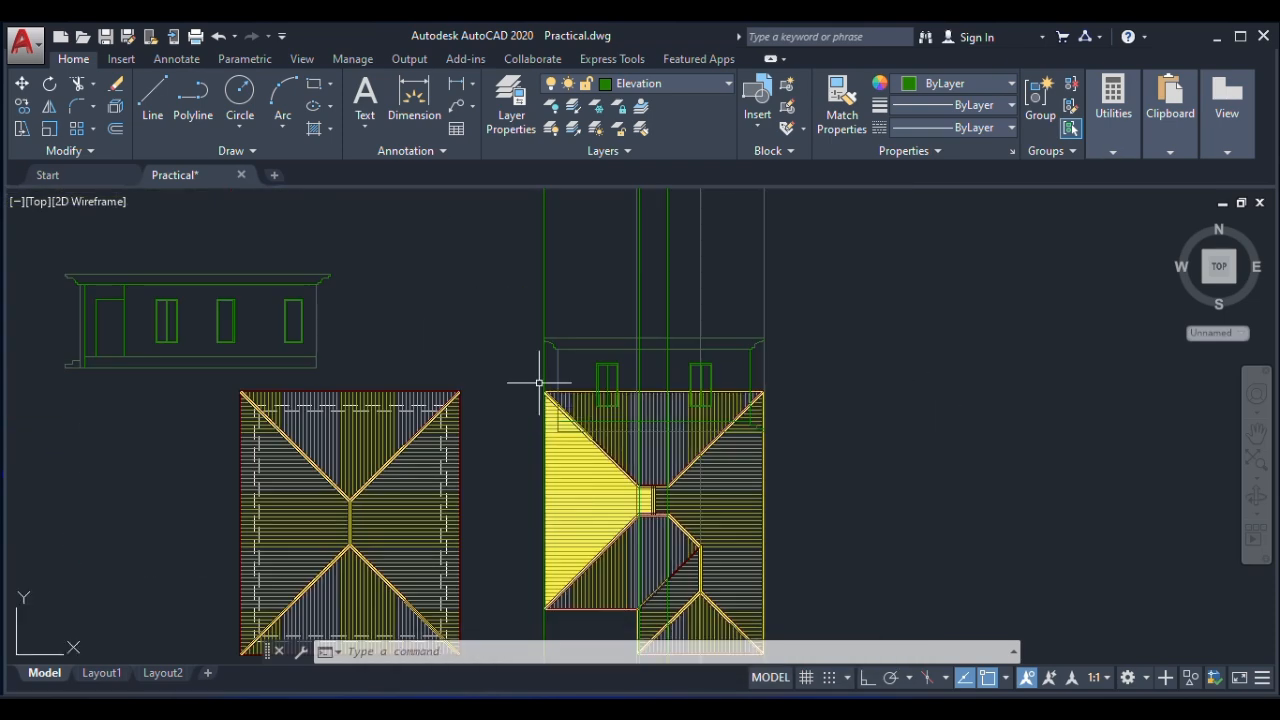
scroll(566, 368, "up", 4)
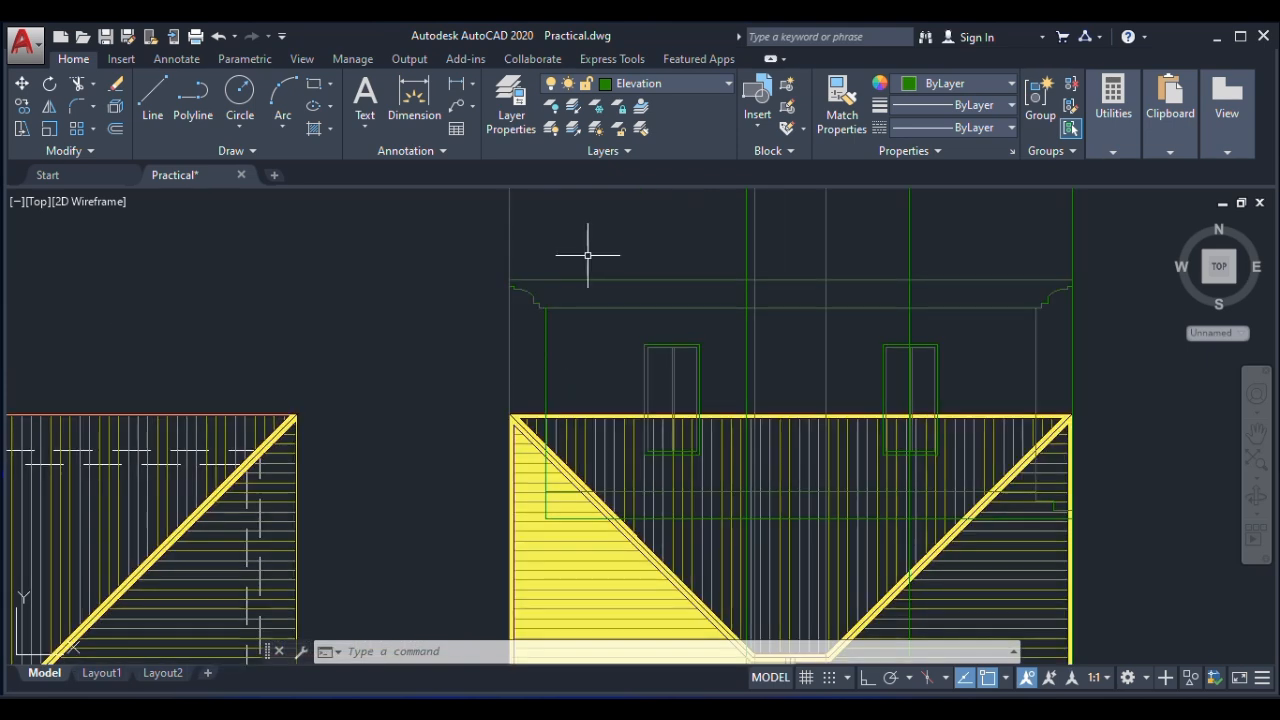
left_click(466, 248)
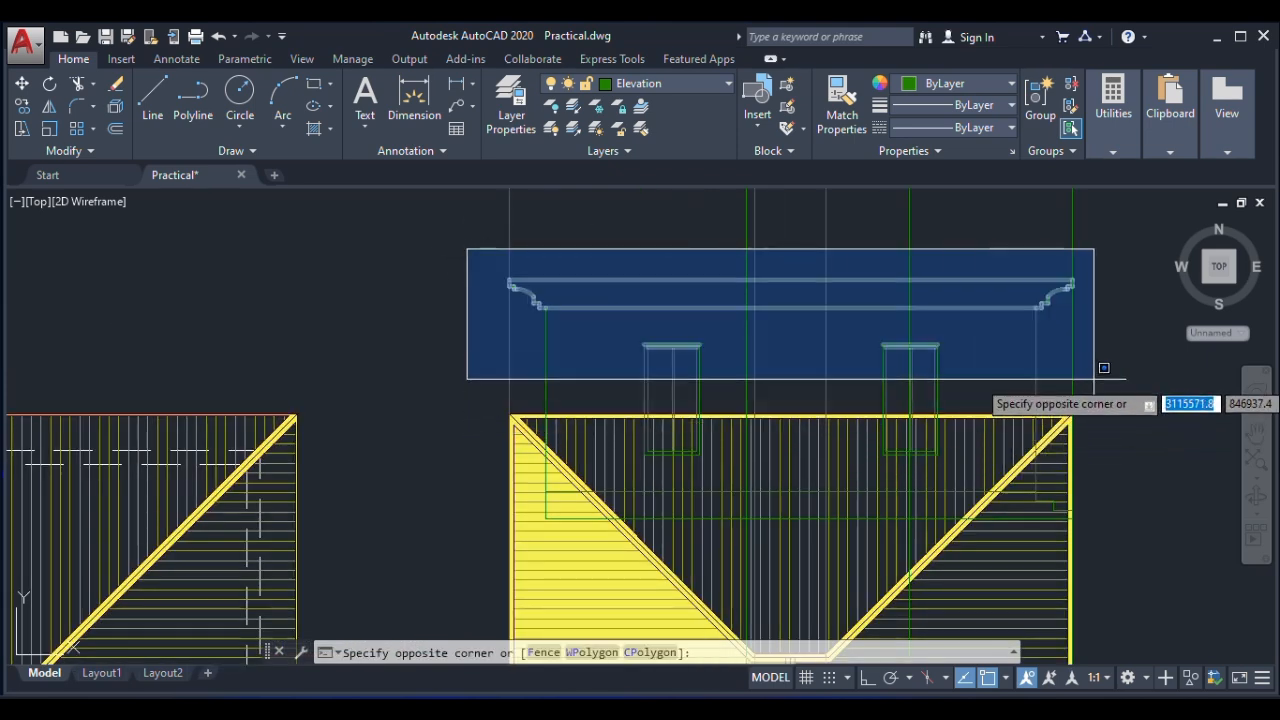
left_click(1088, 378)
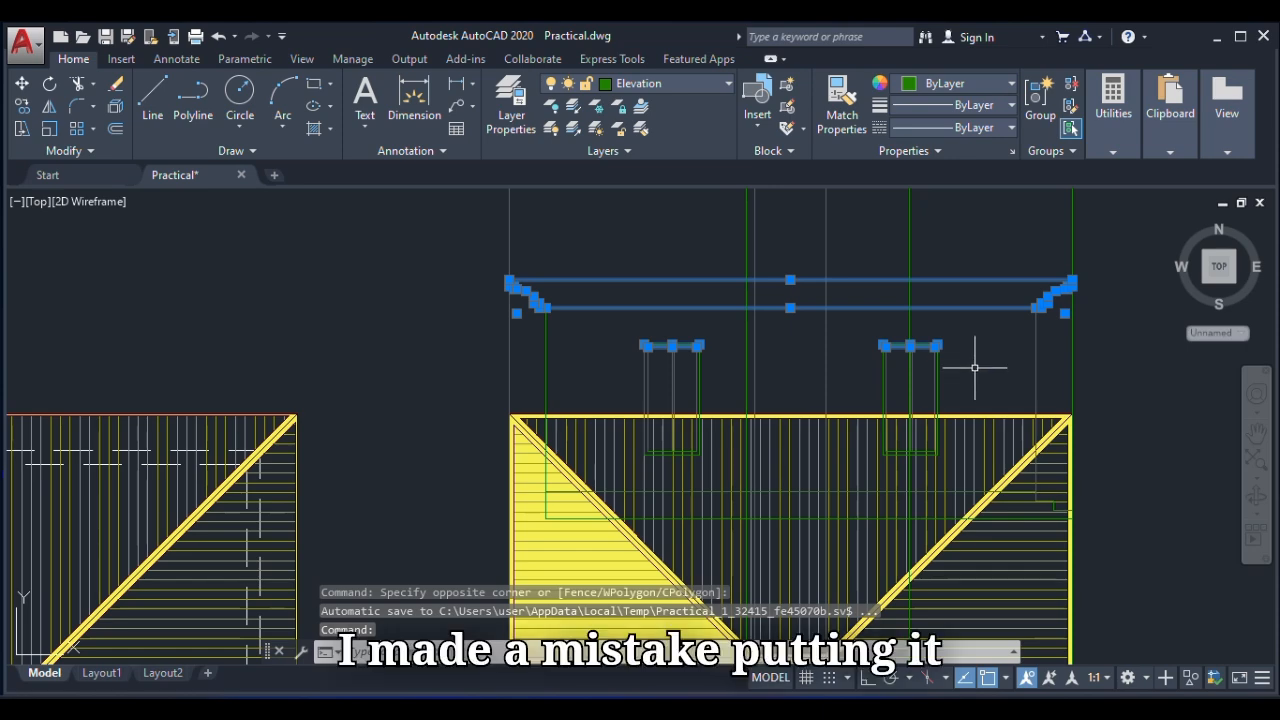
scroll(977, 364, "up", 2)
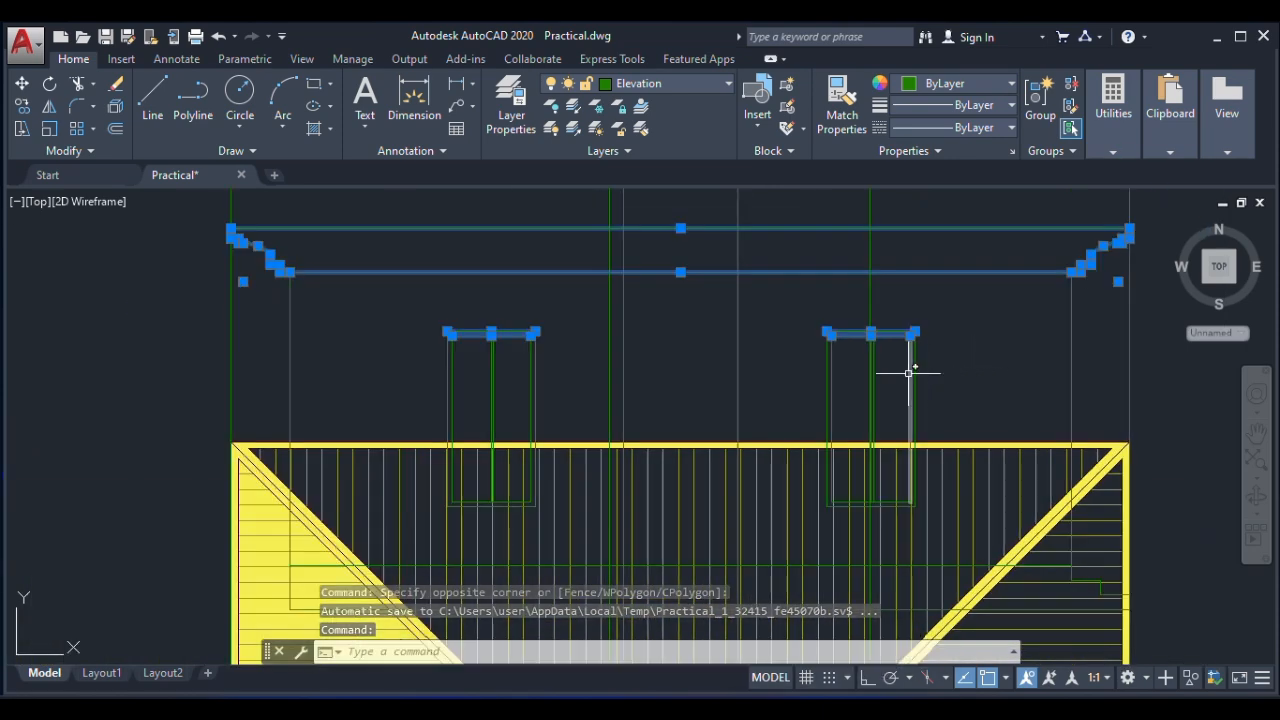
scroll(651, 337, "down", 4)
scroll(563, 357, "up", 4)
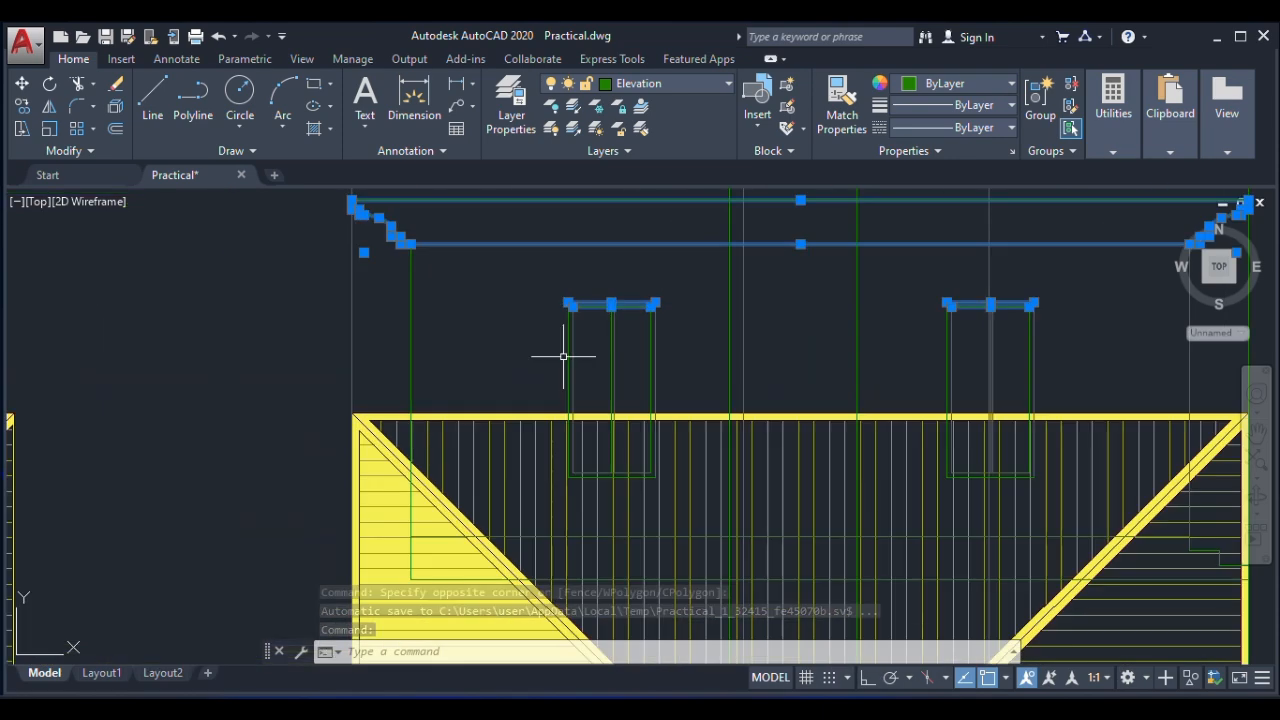
left_click(526, 273)
left_click(672, 487)
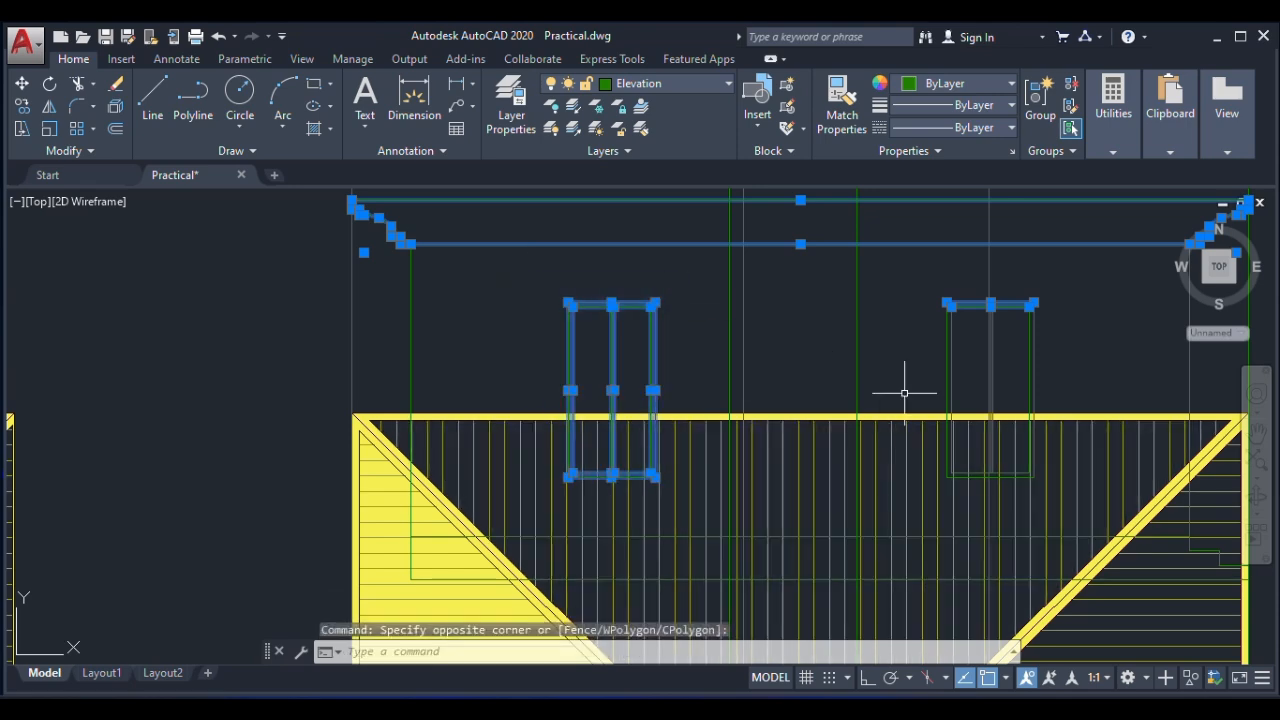
left_click(927, 293)
left_click(1075, 508)
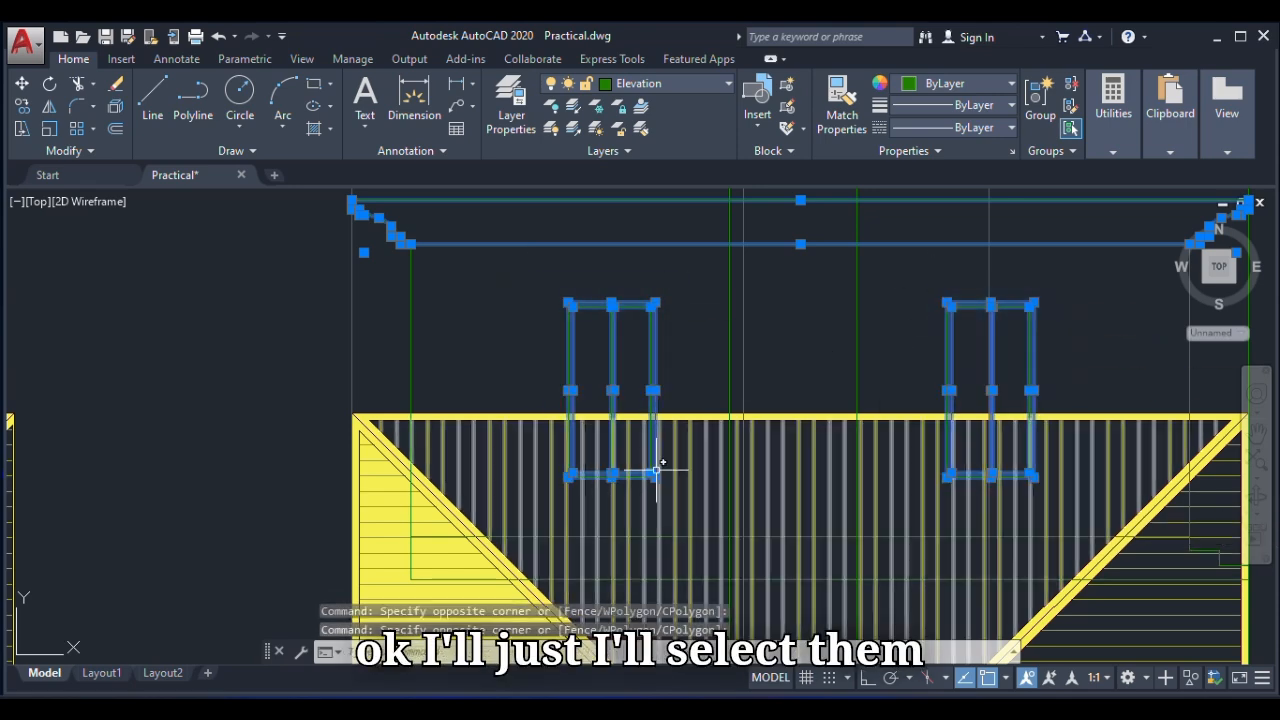
Add the walls, base lines and stepped profile to the selection and move the whole elevation straight up, clear of the roof plan.
scroll(330, 398, "down", 3)
scroll(330, 398, "up", 3)
left_click(372, 300)
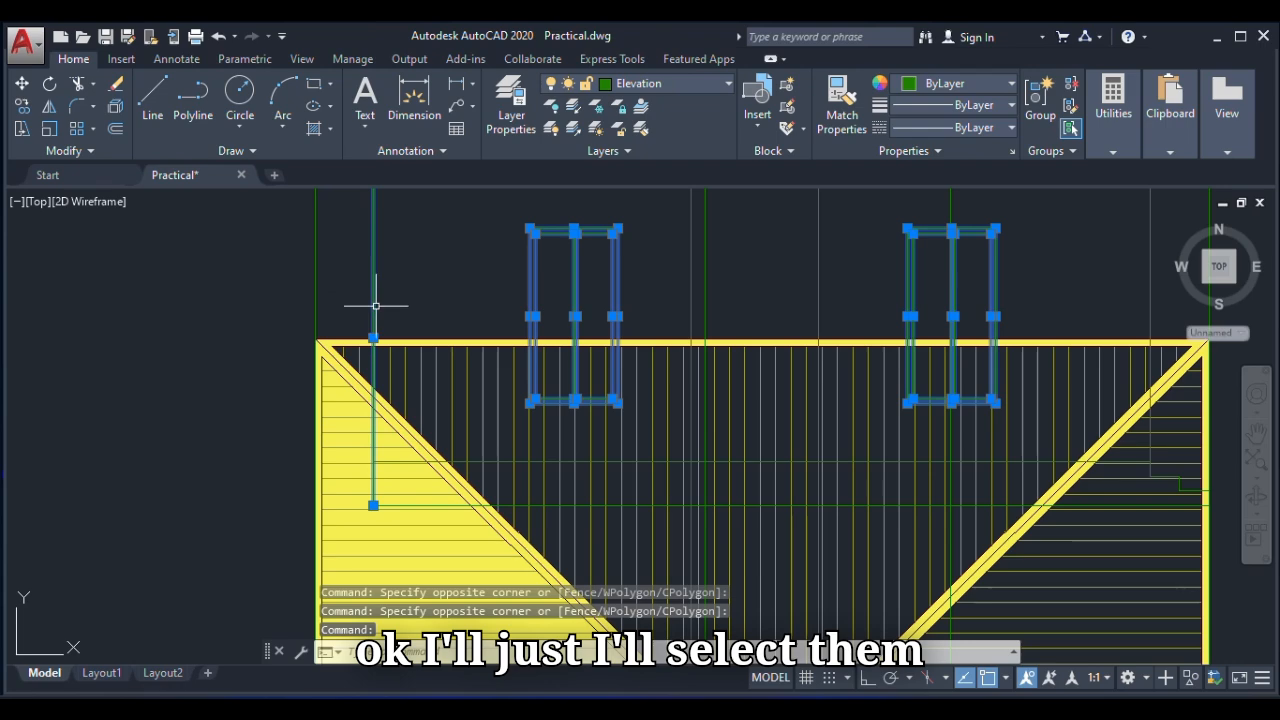
scroll(462, 462, "up", 5)
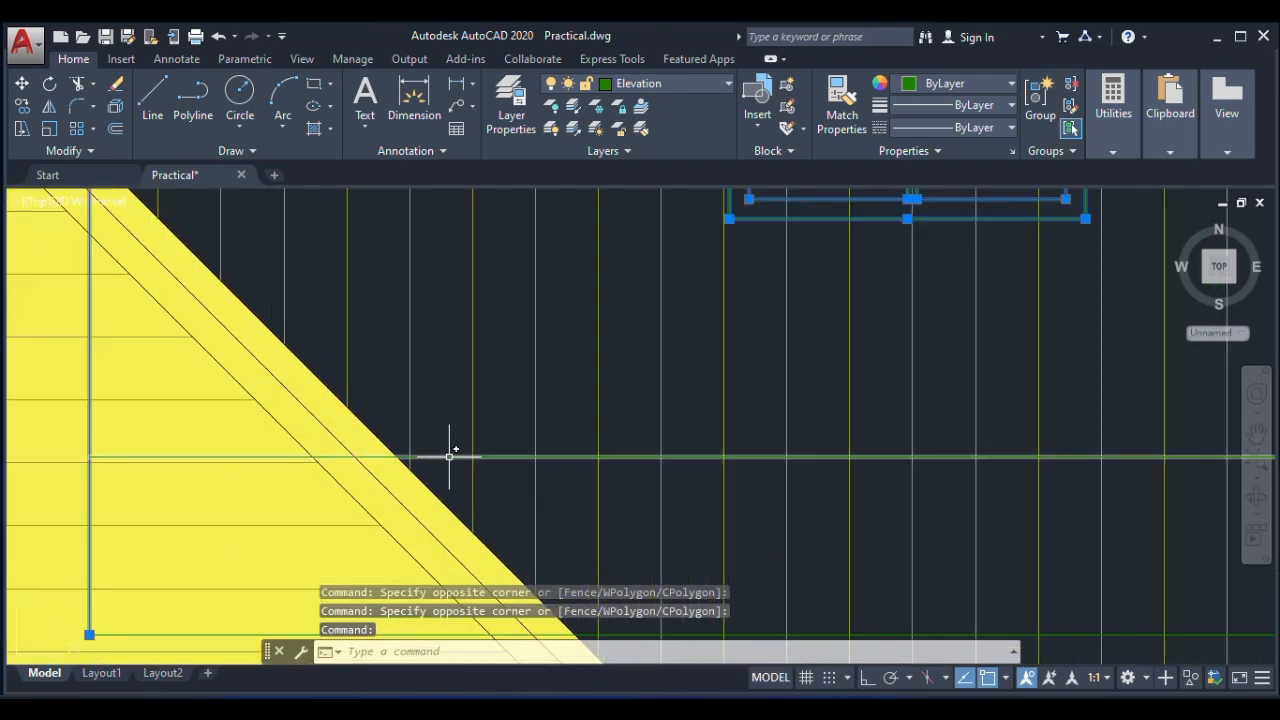
left_click(449, 456)
scroll(450, 456, "down", 2)
left_click(513, 523)
scroll(520, 523, "down", 3)
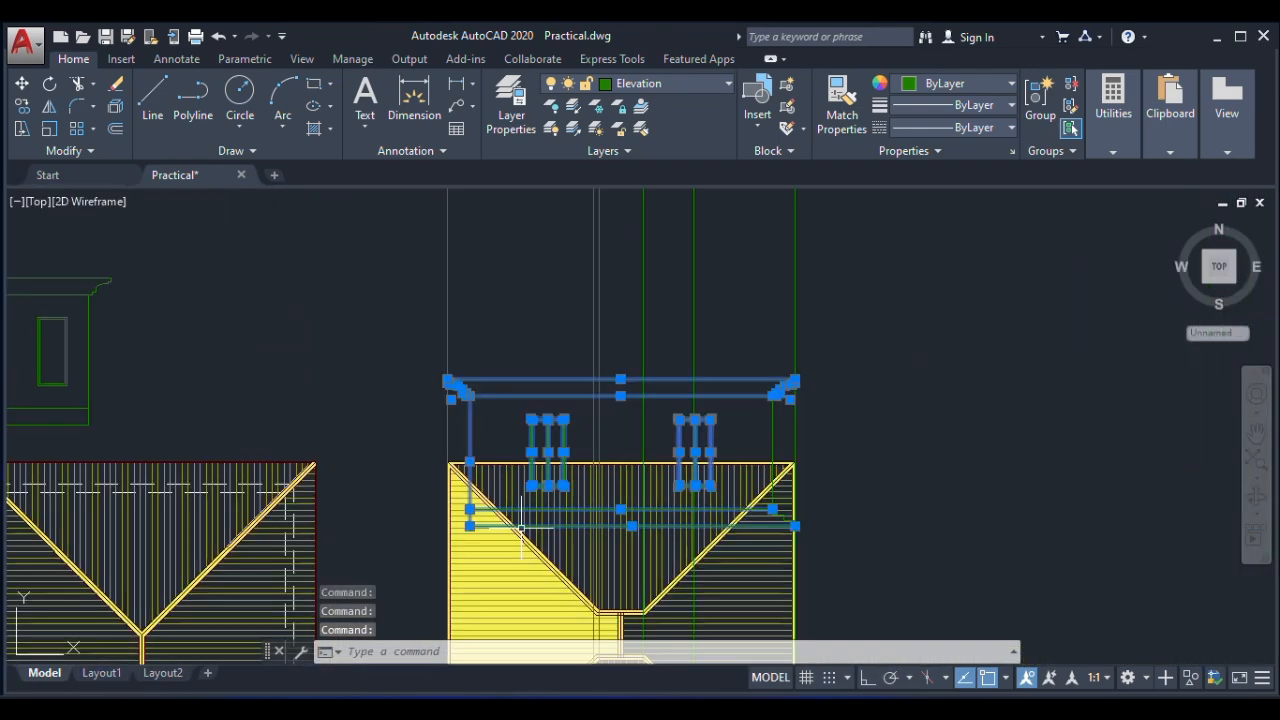
scroll(750, 500, "up", 6)
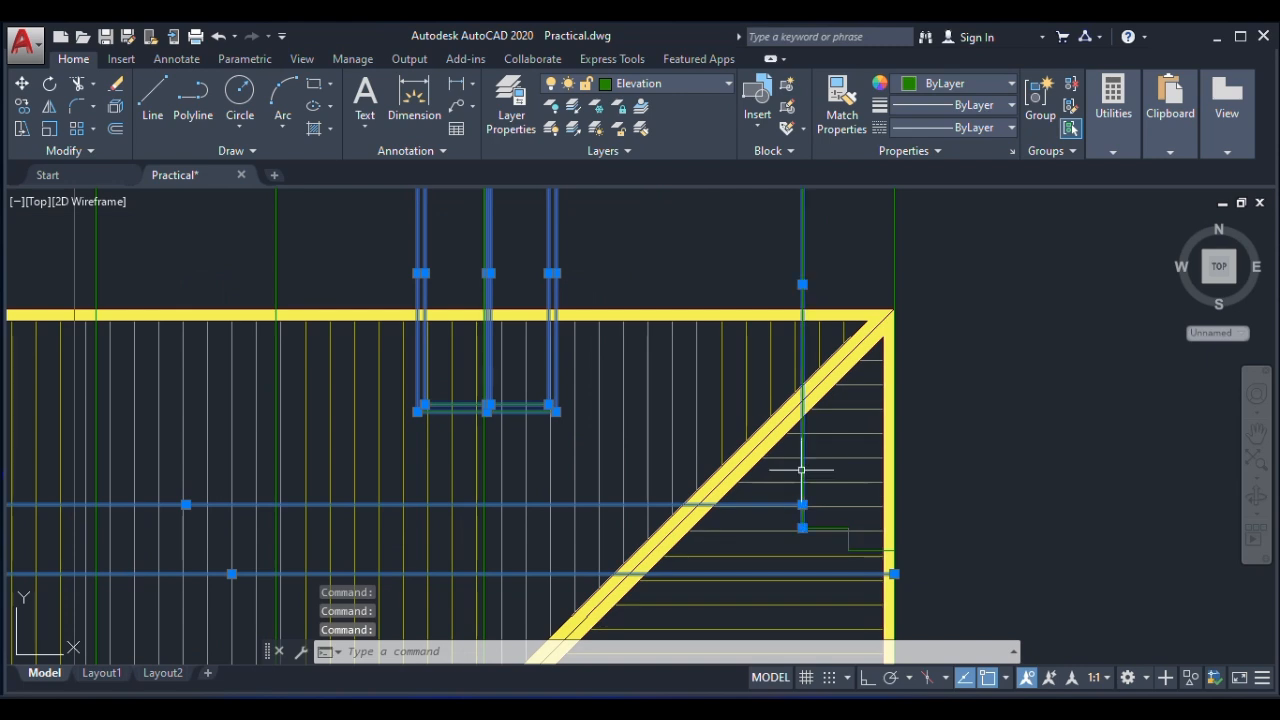
scroll(840, 530, "up", 4)
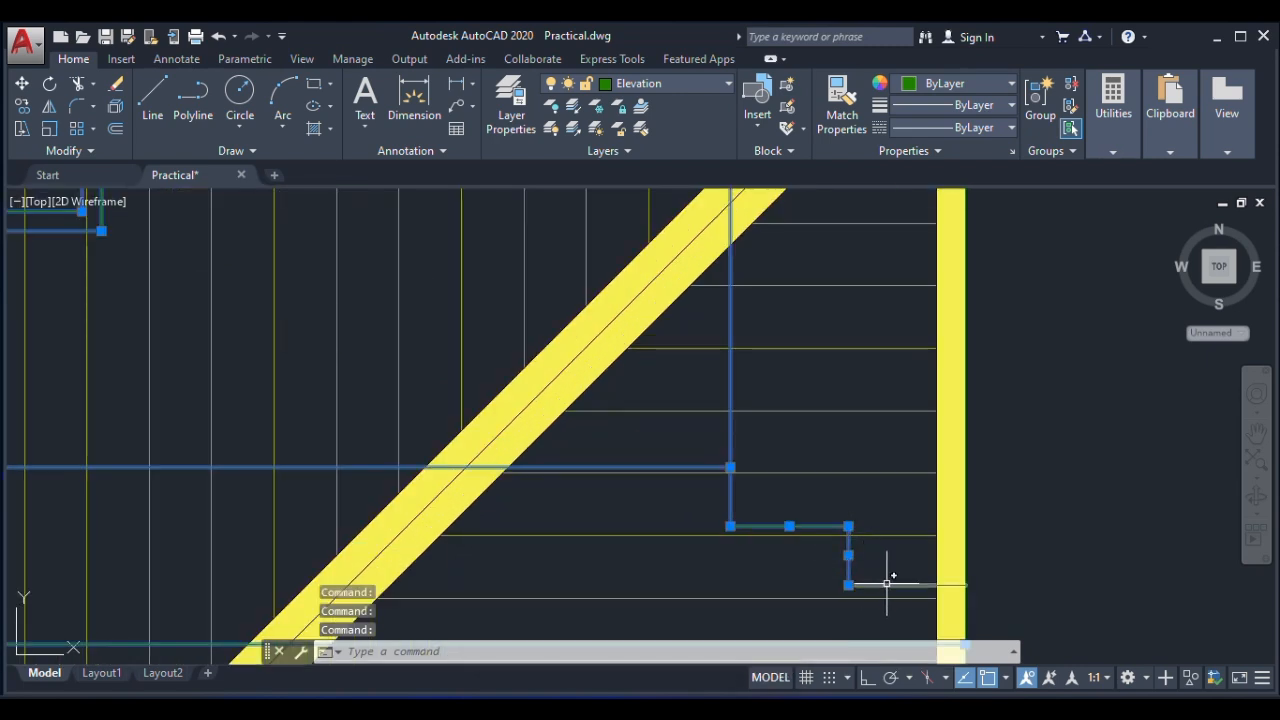
scroll(888, 530, "down", 2)
scroll(940, 588, "up", 5)
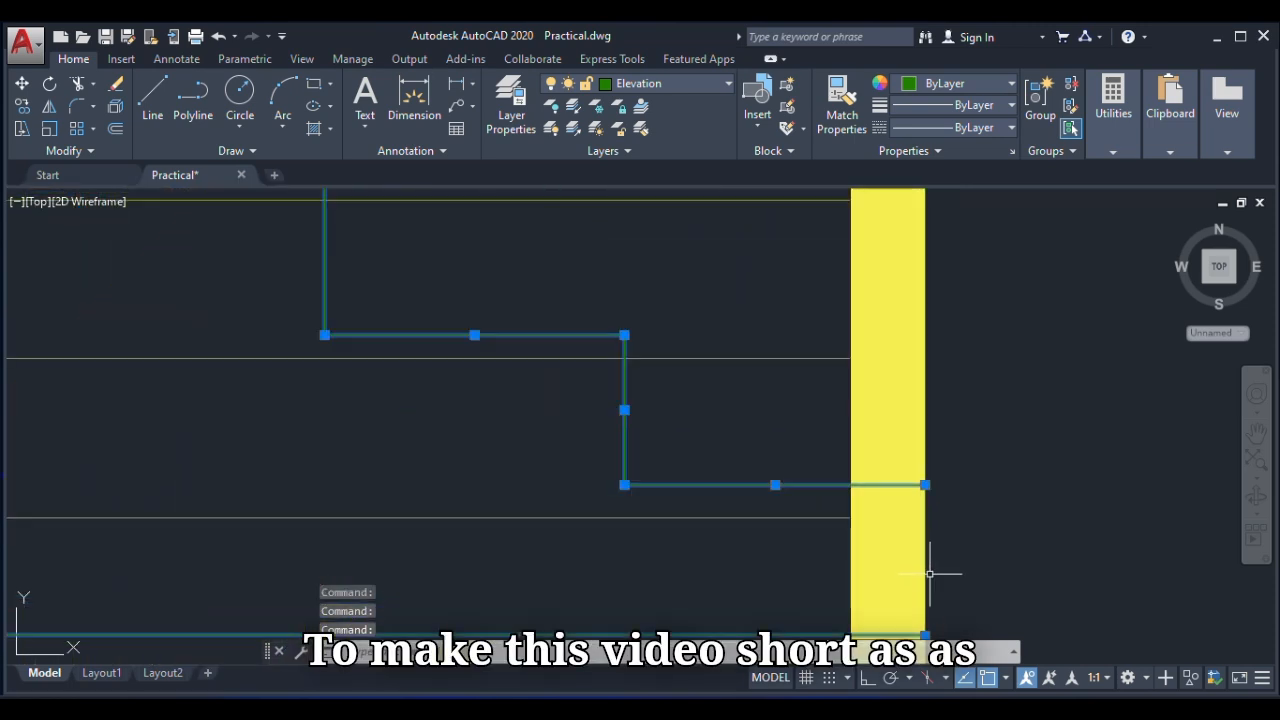
left_click(807, 428)
scroll(810, 430, "down", 4)
left_click(891, 525)
scroll(860, 541, "down", 6)
scroll(859, 541, "down", 2)
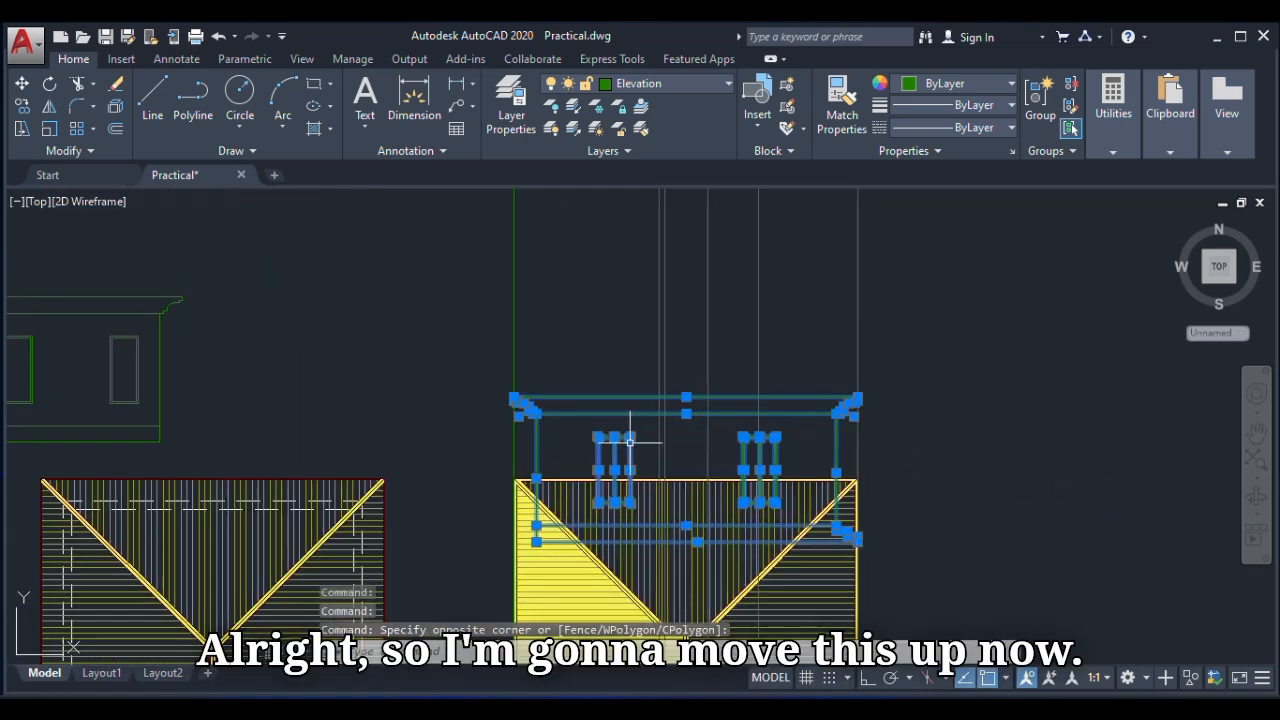
type("m")
key("Return")
left_click(609, 362)
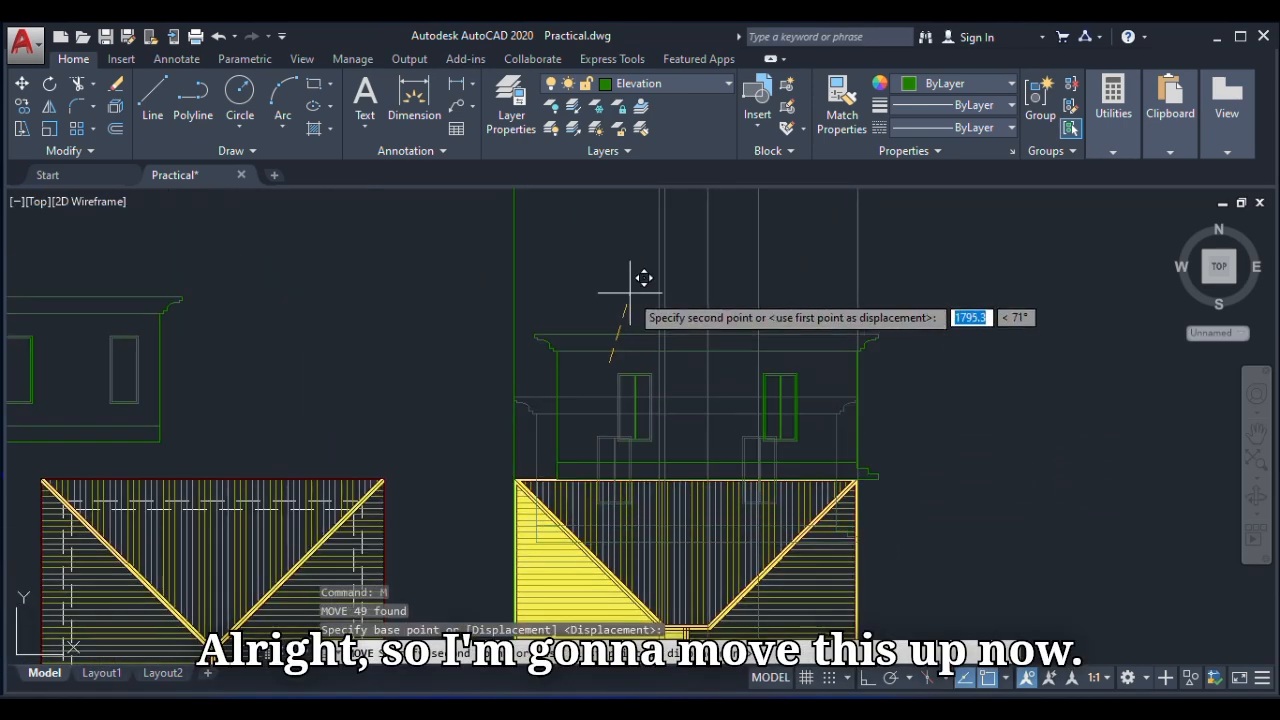
left_click(608, 232)
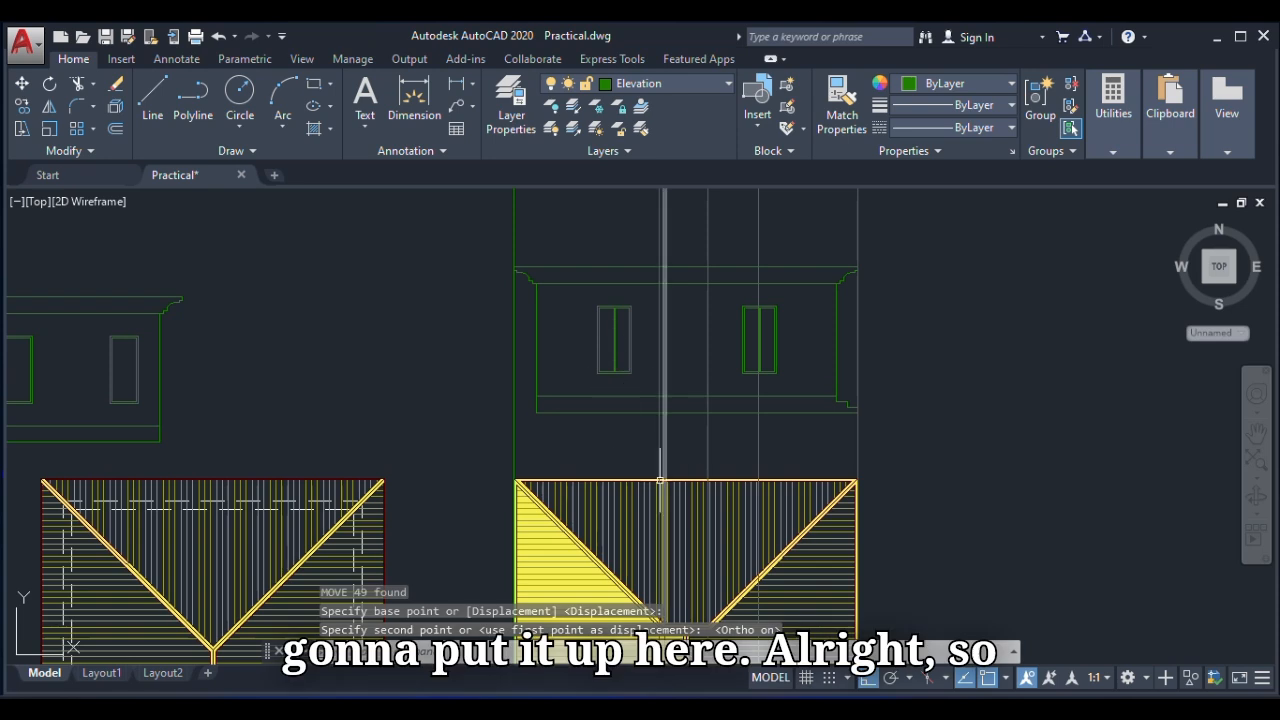
scroll(599, 525, "down", 1)
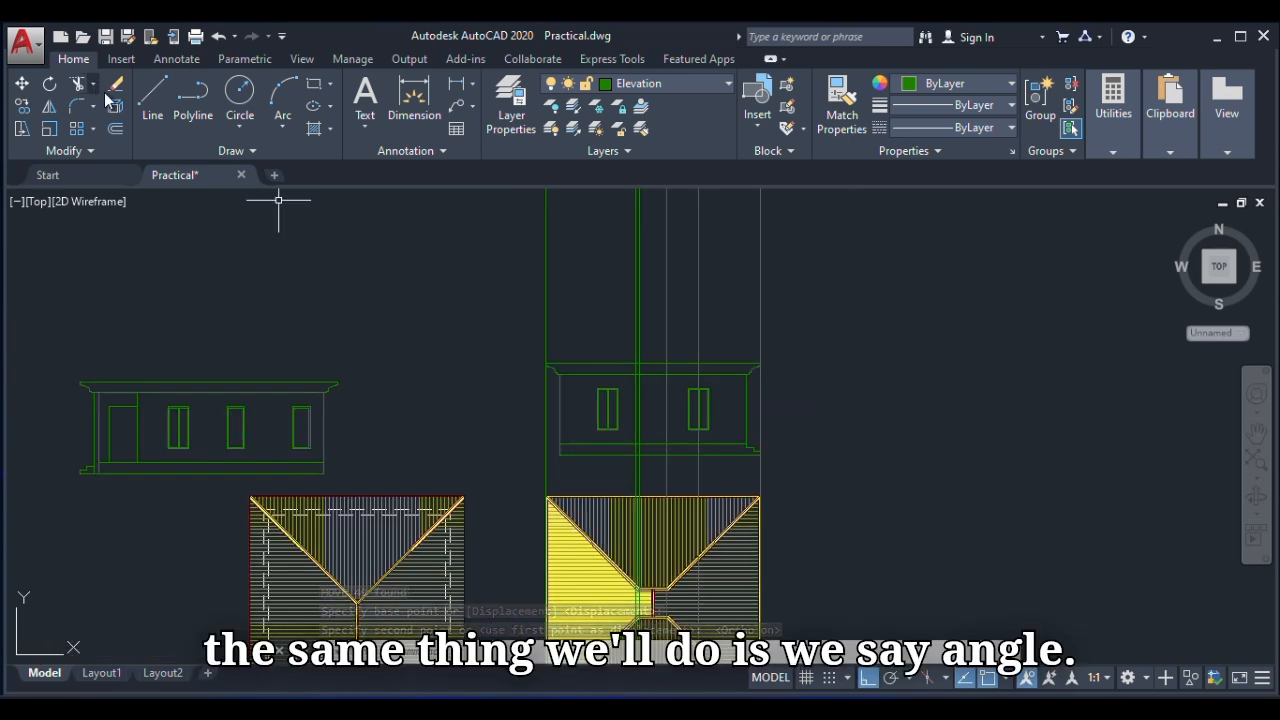
left_click(152, 97)
scroll(582, 310, "down", 2)
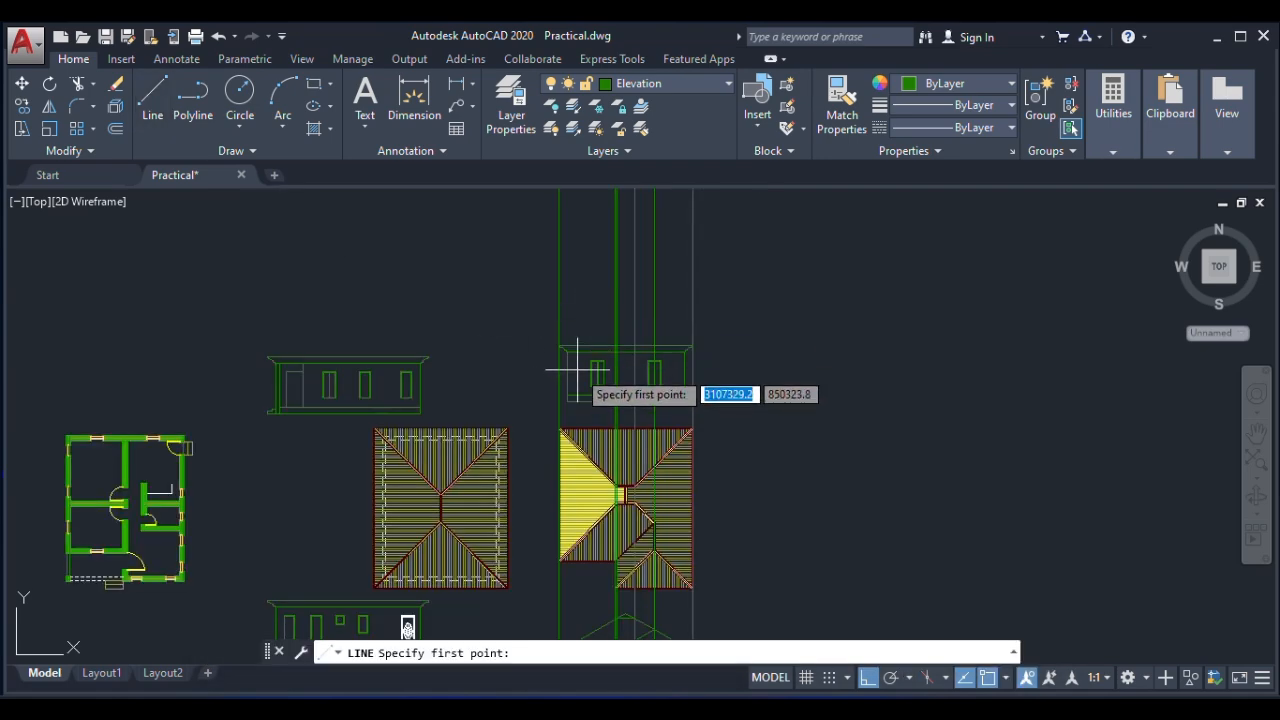
key("Escape")
Copy the left roof slope from the elevation below the roof plan to the left eave corner of the moved elevation.
scroll(580, 378, "down", 5)
scroll(605, 315, "up", 8)
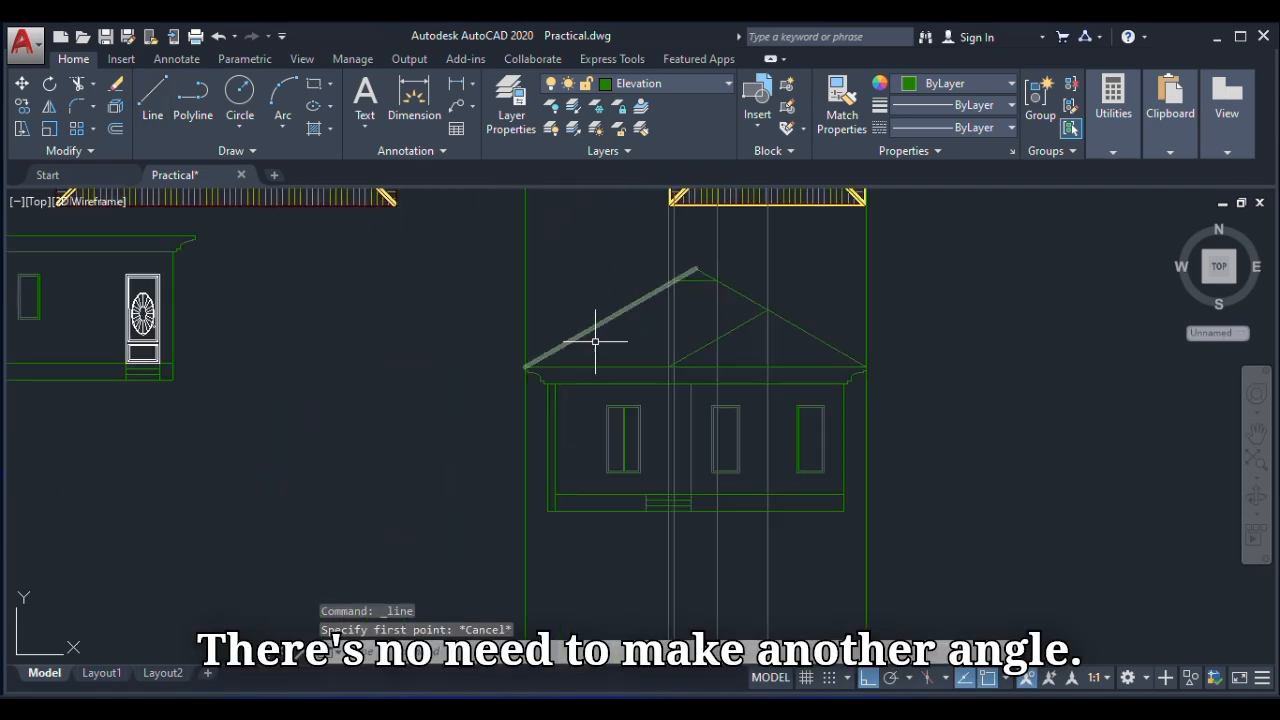
left_click(600, 323)
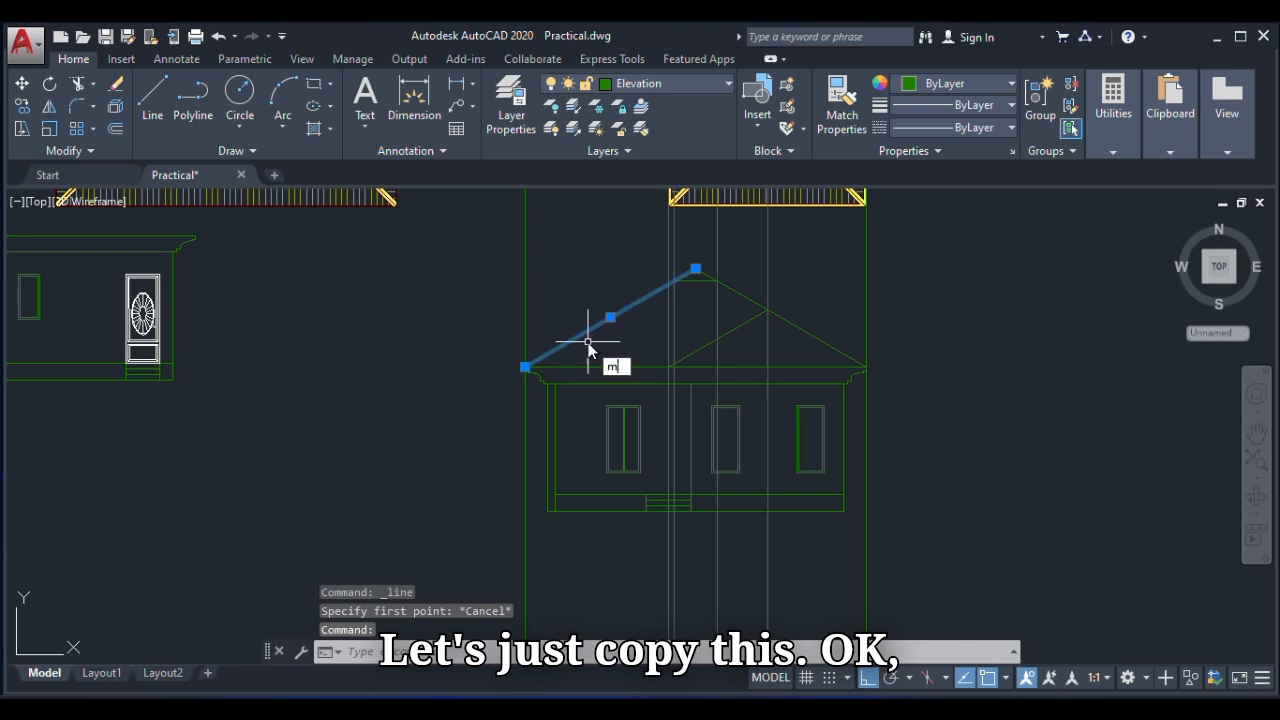
type("M")
key("BackSpace")
type("c")
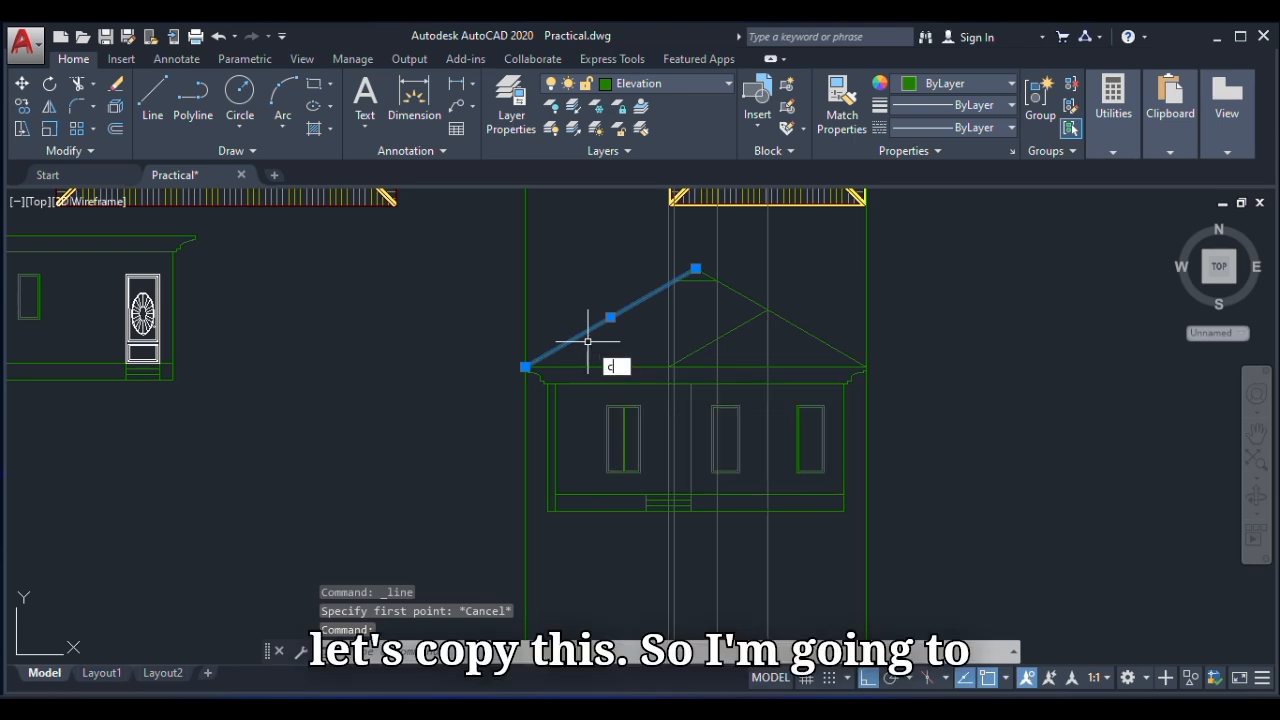
type("o")
key("Return")
scroll(515, 378, "up", 3)
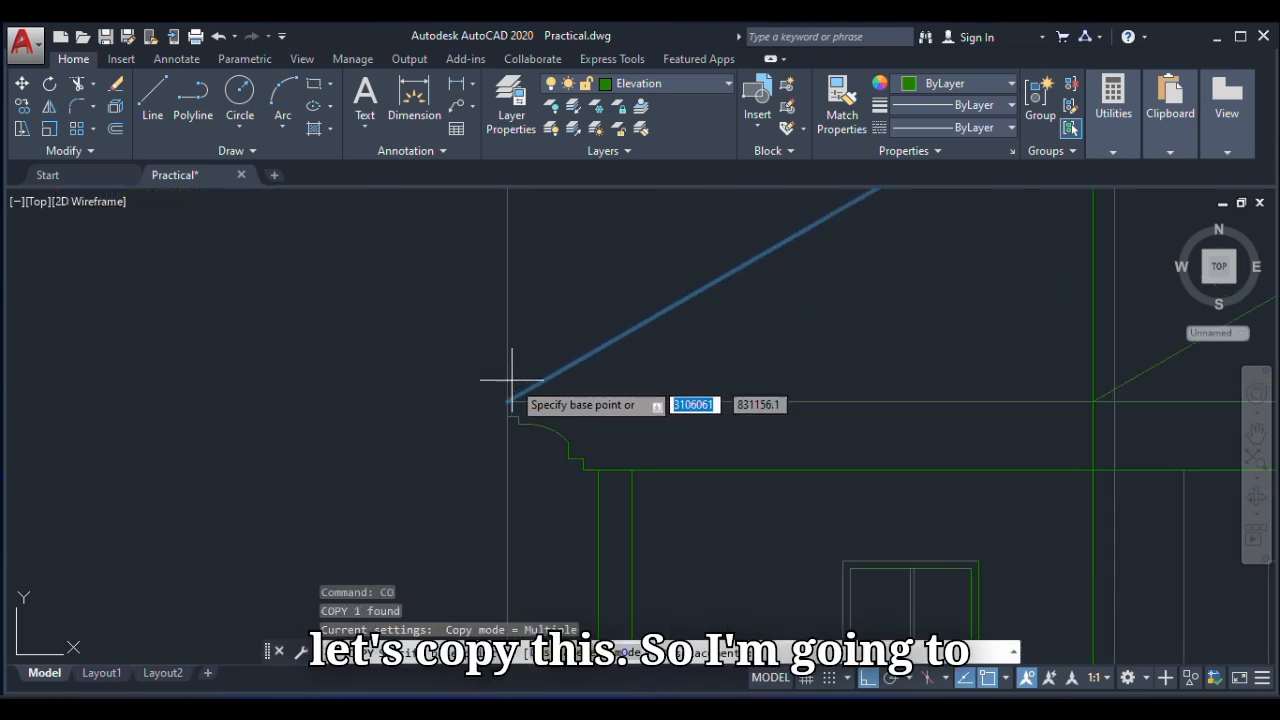
left_click(510, 400)
scroll(505, 420, "down", 6)
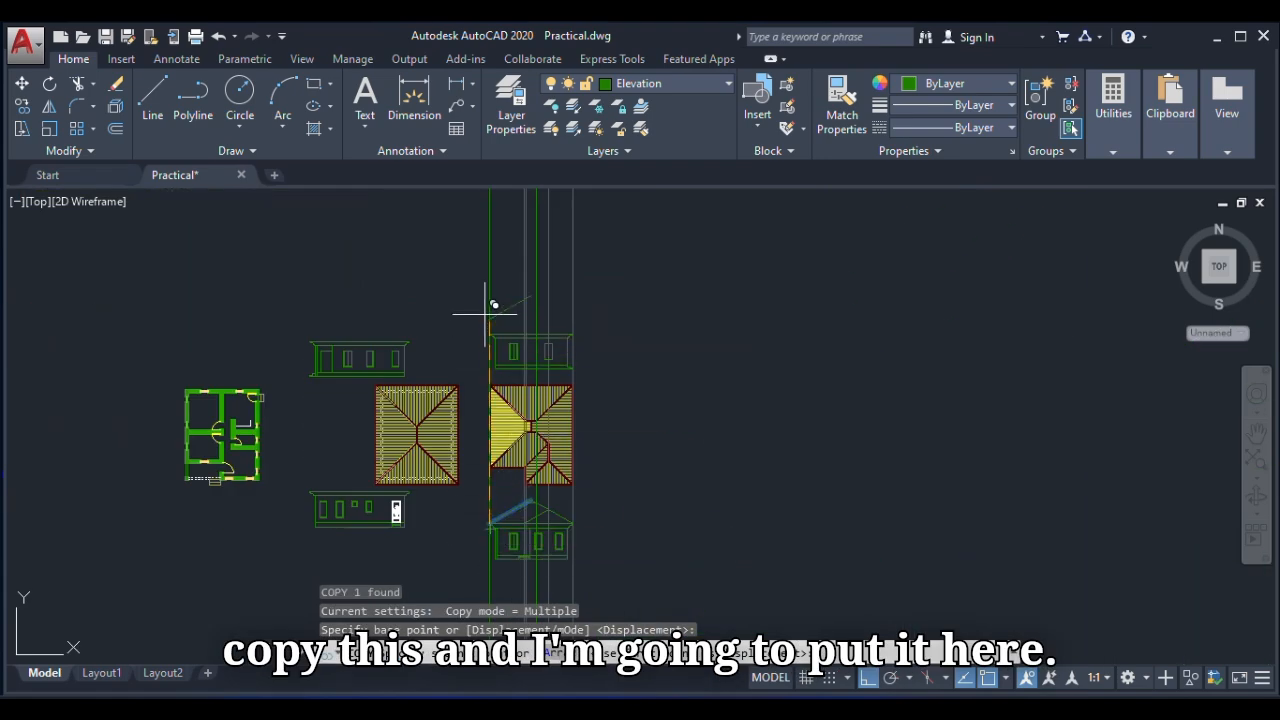
scroll(488, 318, "up", 5)
left_click(471, 449)
scroll(471, 449, "down", 2)
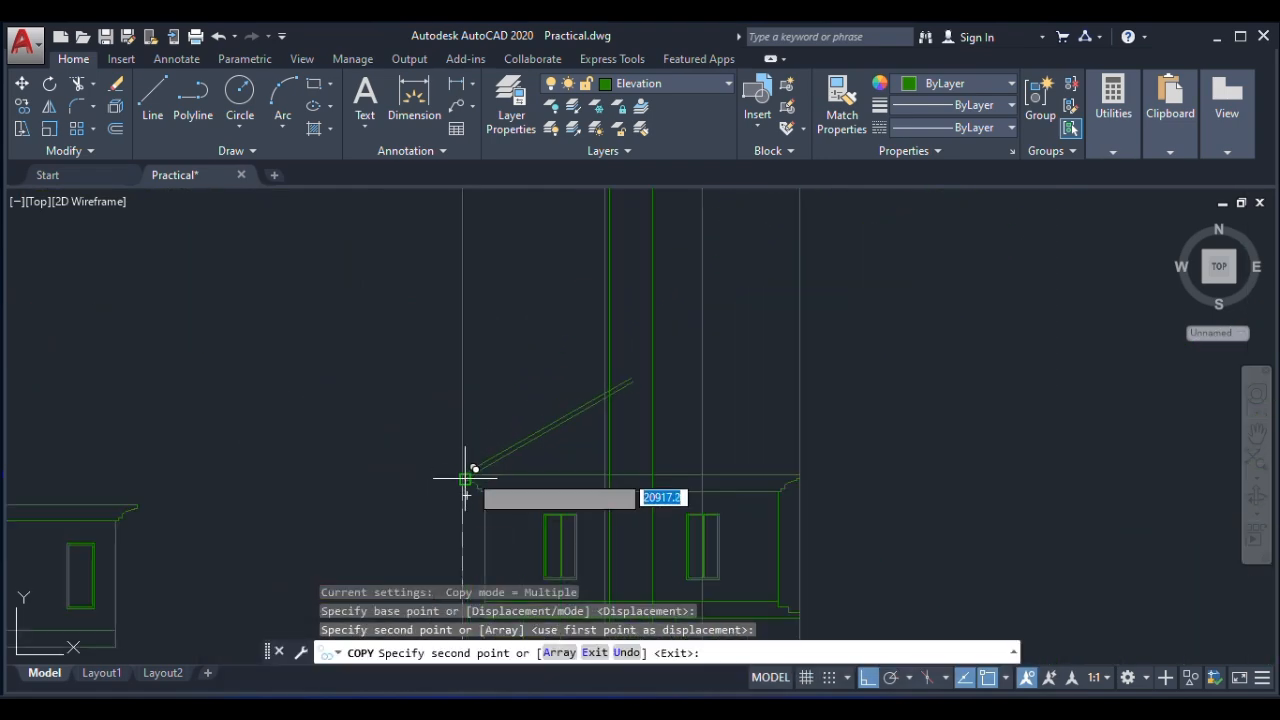
key("Escape")
Mirror the copied slope about a vertical axis through its upper end, keeping the source line.
left_click(542, 431)
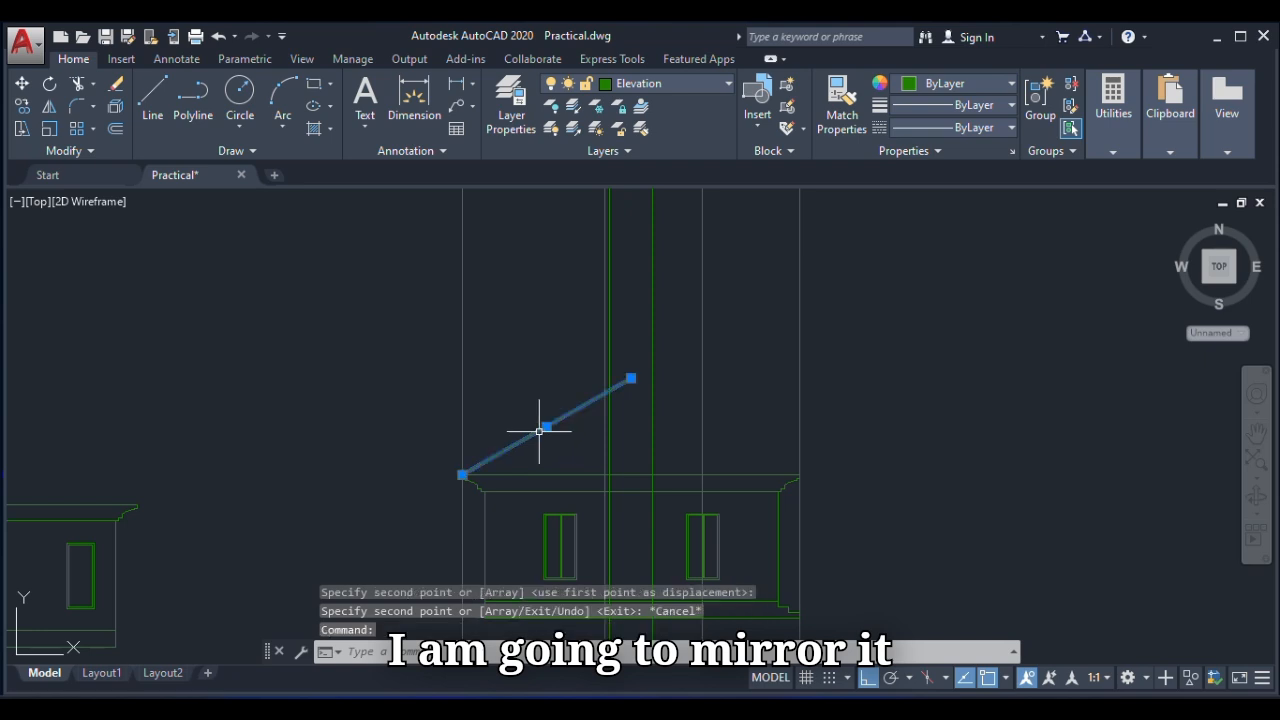
left_click(49, 107)
left_click(629, 468)
left_click(632, 325)
type("N")
key("Return")
Draw a horizontal line below the new peak, joining the points where the short ridge's projection lines cross the two slopes.
scroll(619, 364, "down", 3)
scroll(622, 405, "up", 4)
scroll(634, 363, "down", 2)
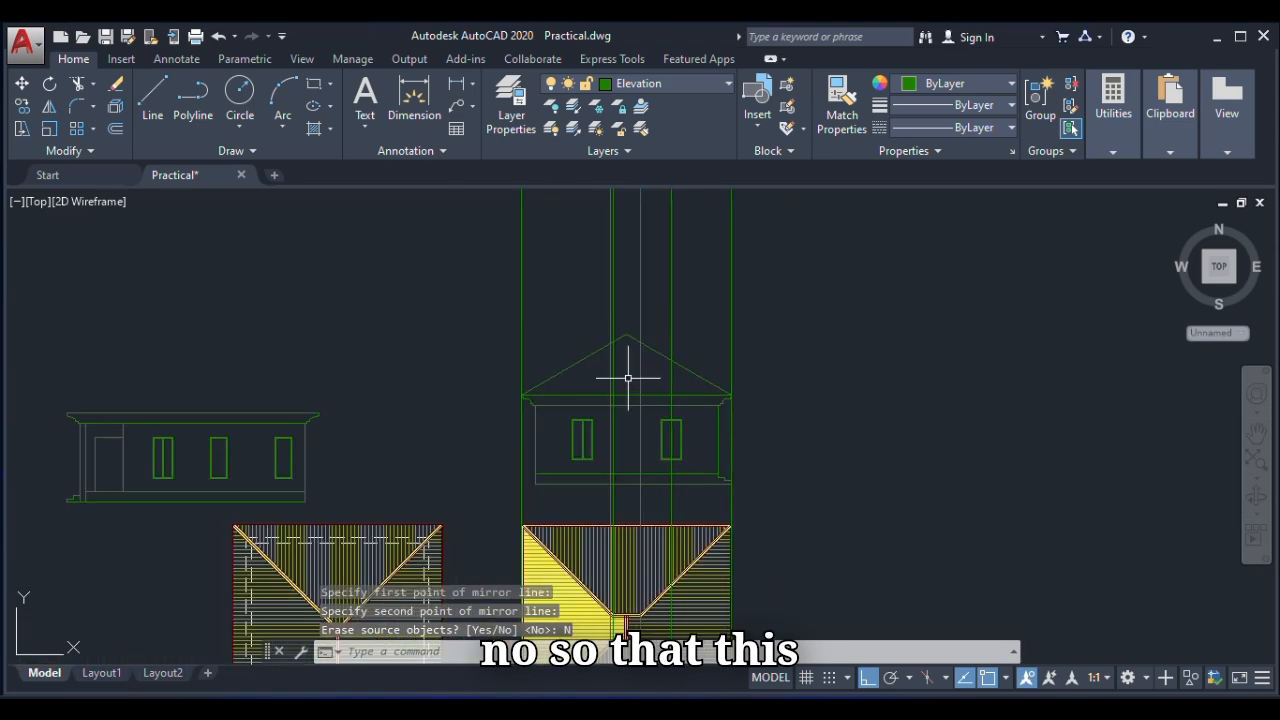
scroll(630, 600, "up", 4)
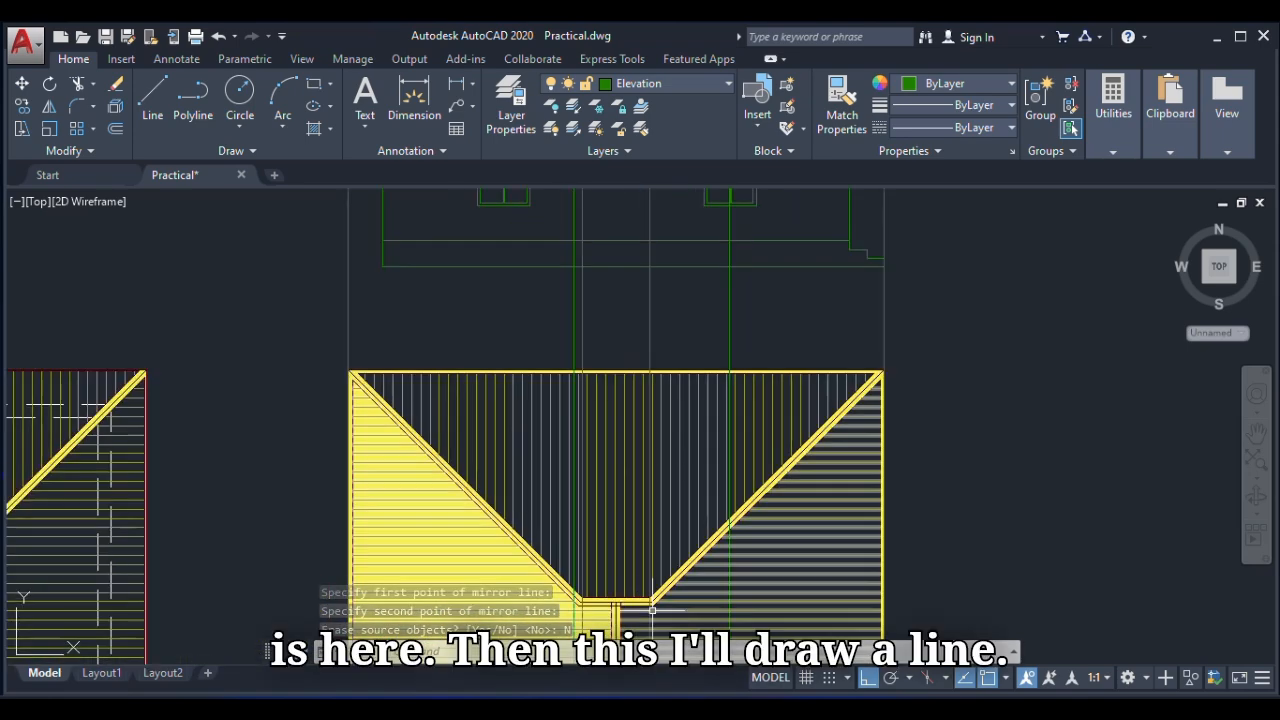
scroll(630, 480, "down", 4)
scroll(624, 368, "up", 2)
scroll(629, 334, "up", 3)
type("l")
key("Return")
left_click(708, 331)
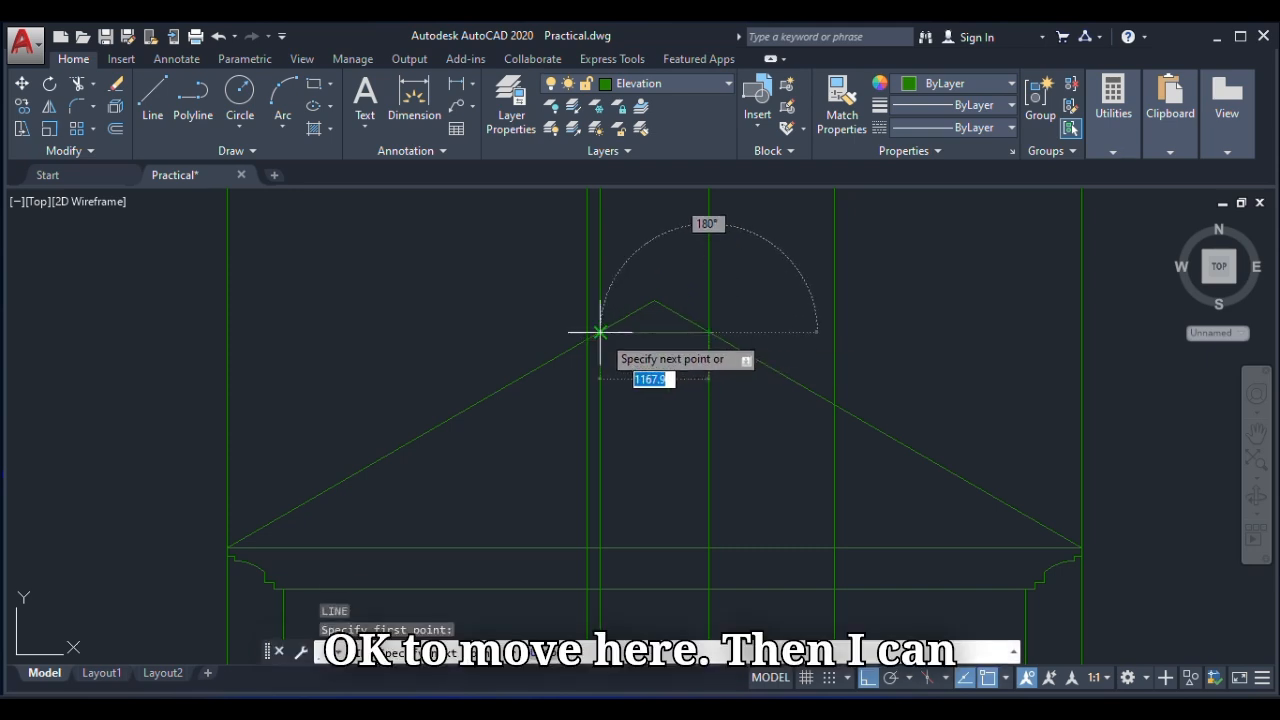
key("Escape")
Delete all the vertical projection lines running through the roof plan and both elevations.
scroll(651, 434, "down", 5)
left_click(752, 309)
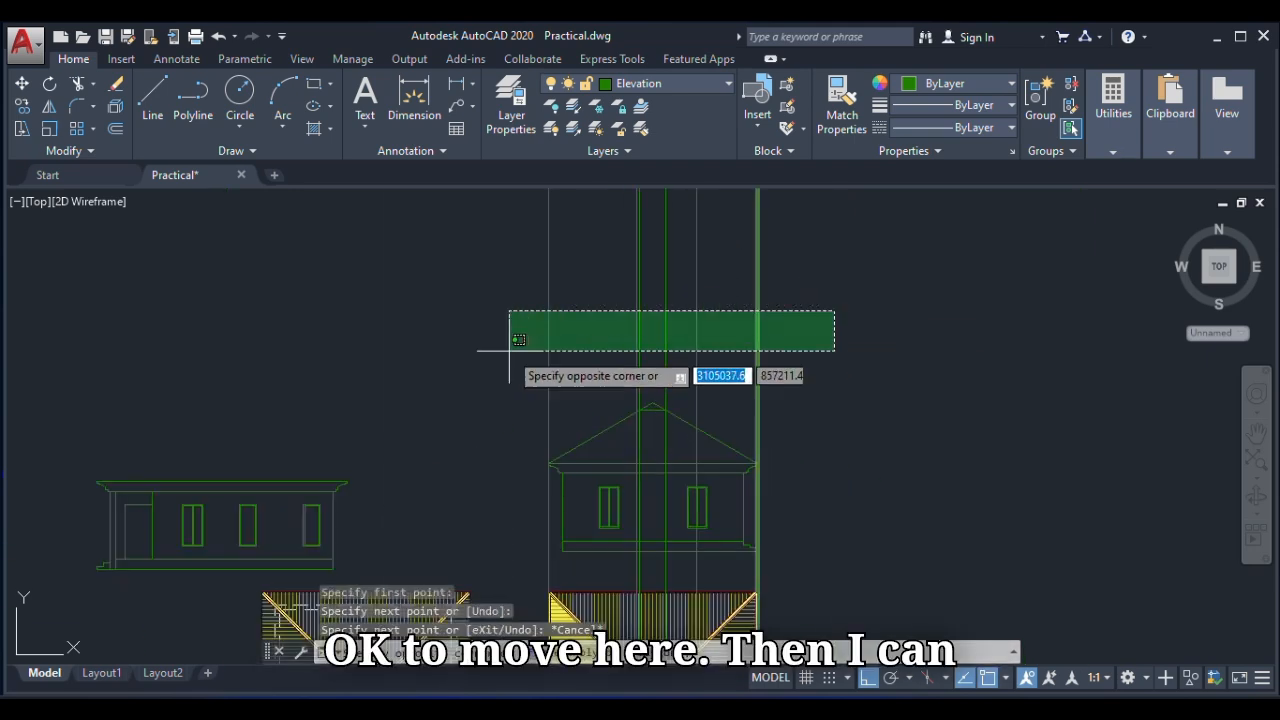
left_click(481, 358)
key("Delete")
scroll(517, 357, "down", 3)
scroll(520, 451, "up", 4)
scroll(617, 476, "up", 2)
scroll(617, 476, "down", 2)
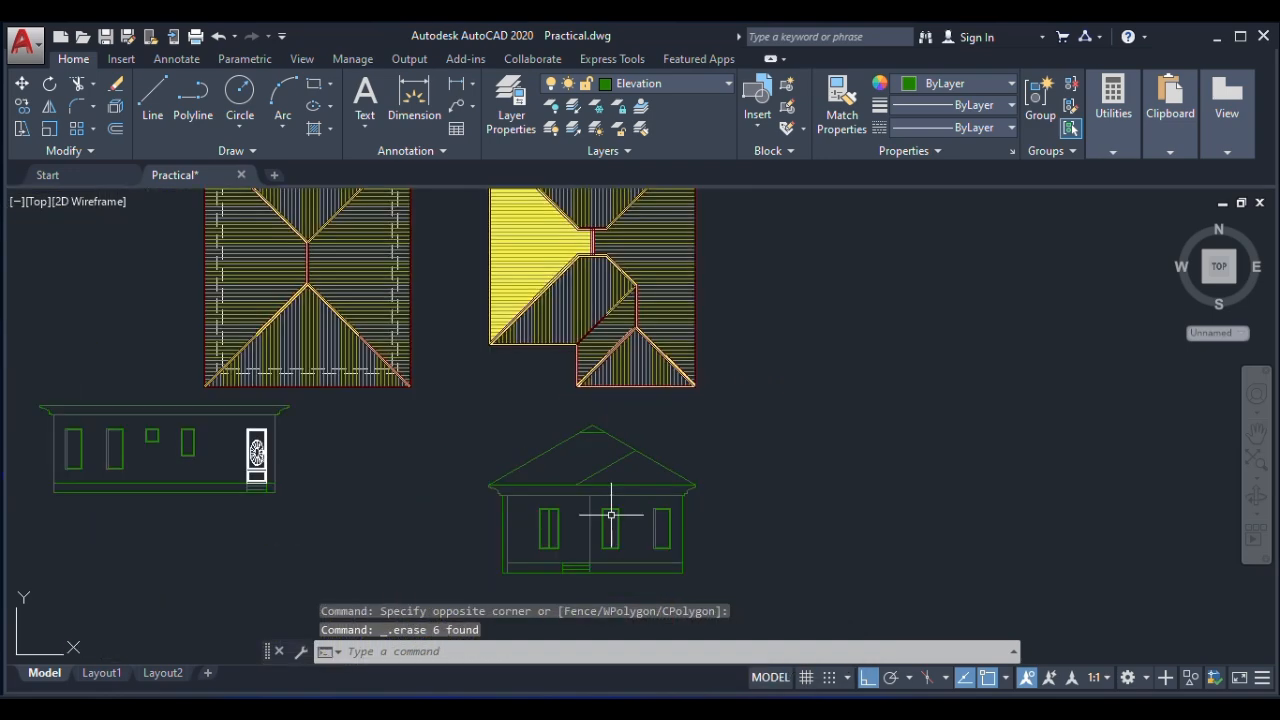
Offset the left main roof slope of the lower elevation by 75 toward the inside of the roof.
left_click(115, 129)
scroll(550, 480, "up", 4)
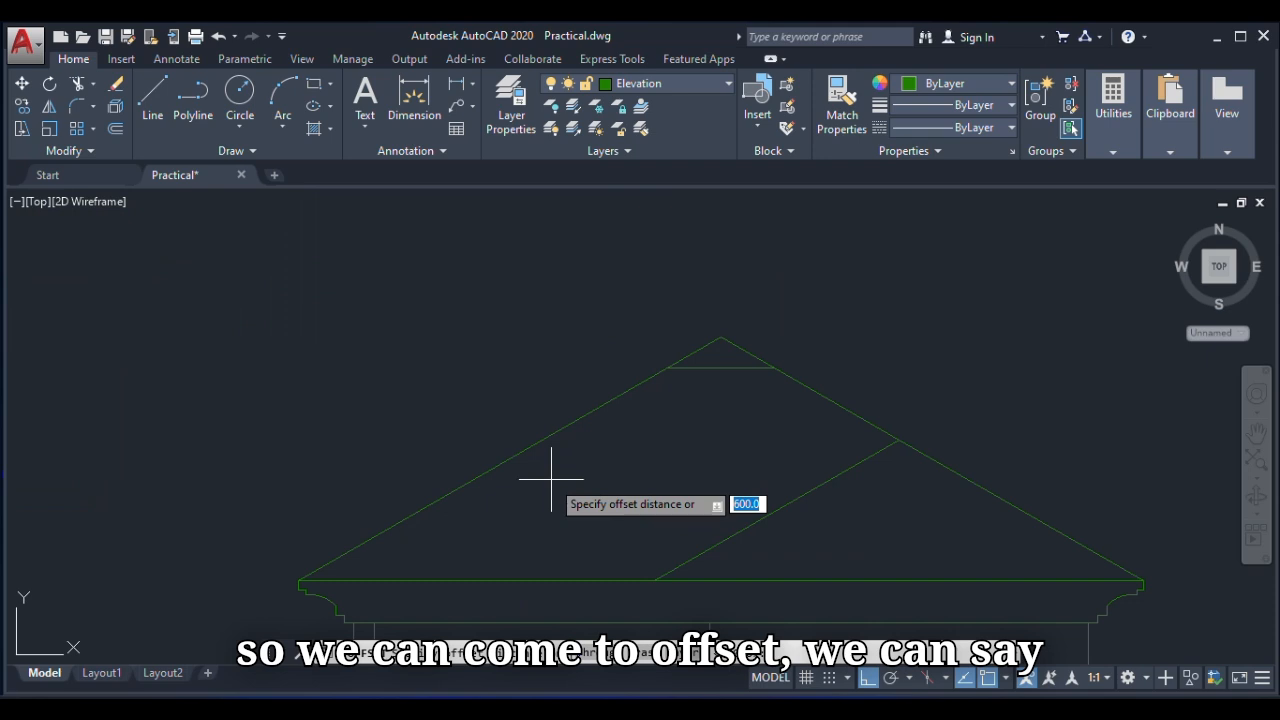
type("75")
key("Return")
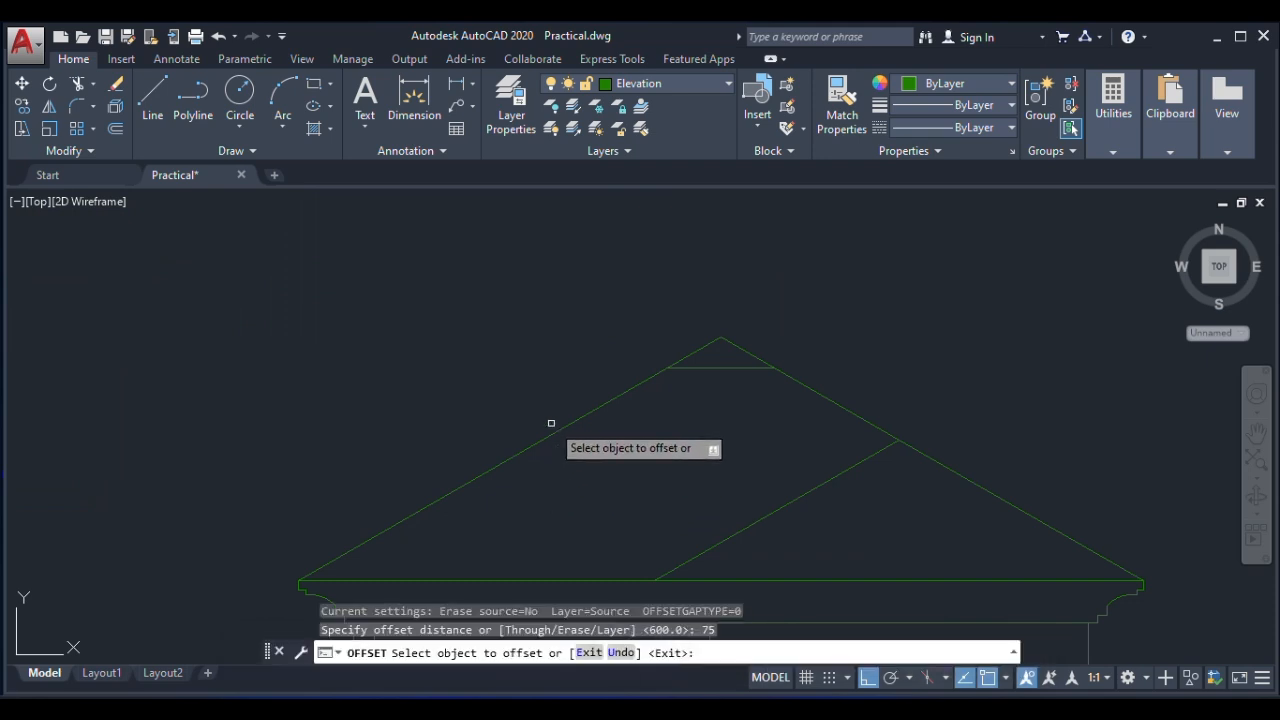
left_click(559, 428)
left_click(637, 414)
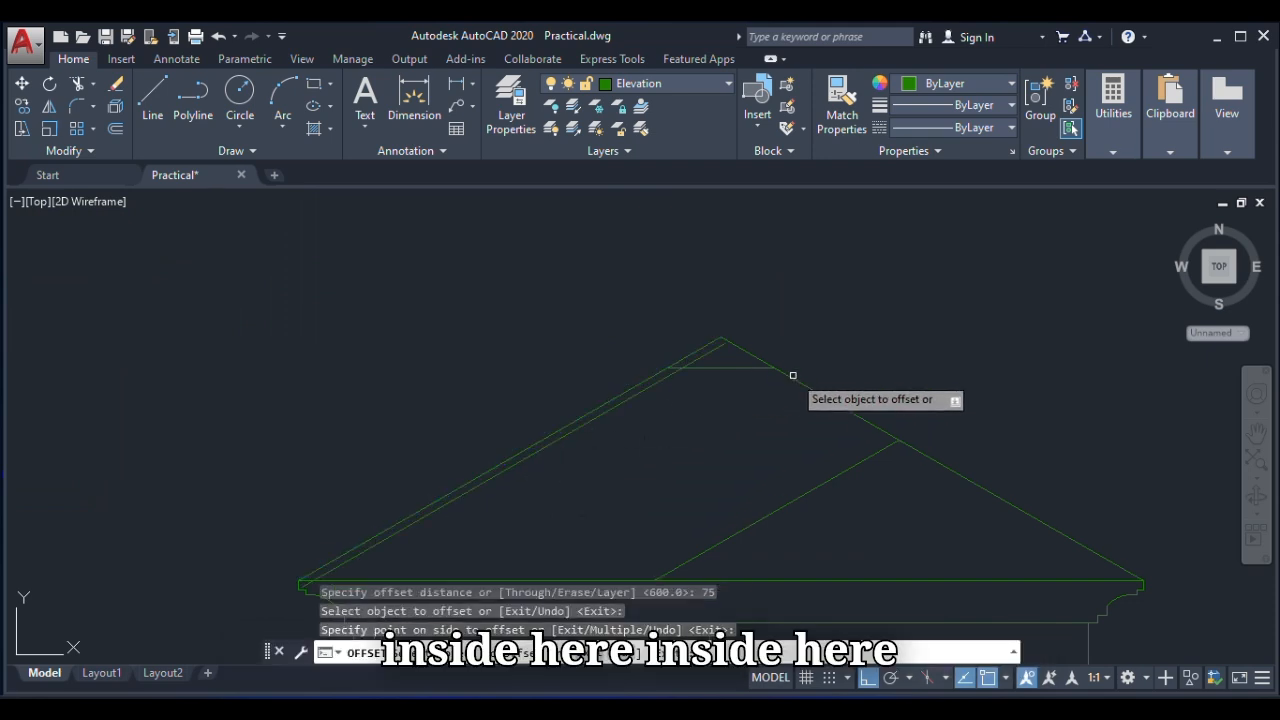
Offset the right main roof slope and the secondary slope of the lower elevation by 75 toward the inside of the roof.
left_click(764, 410)
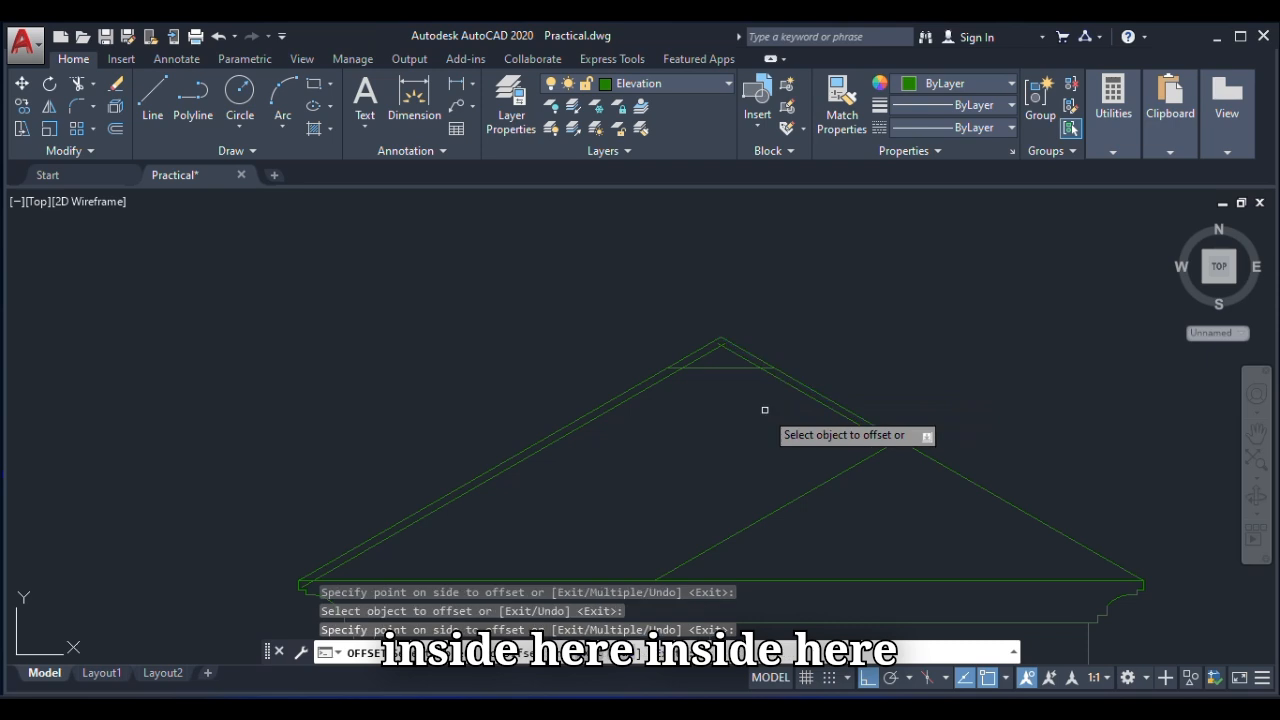
left_click(860, 460)
left_click(947, 459)
left_click(944, 458)
left_click(914, 497)
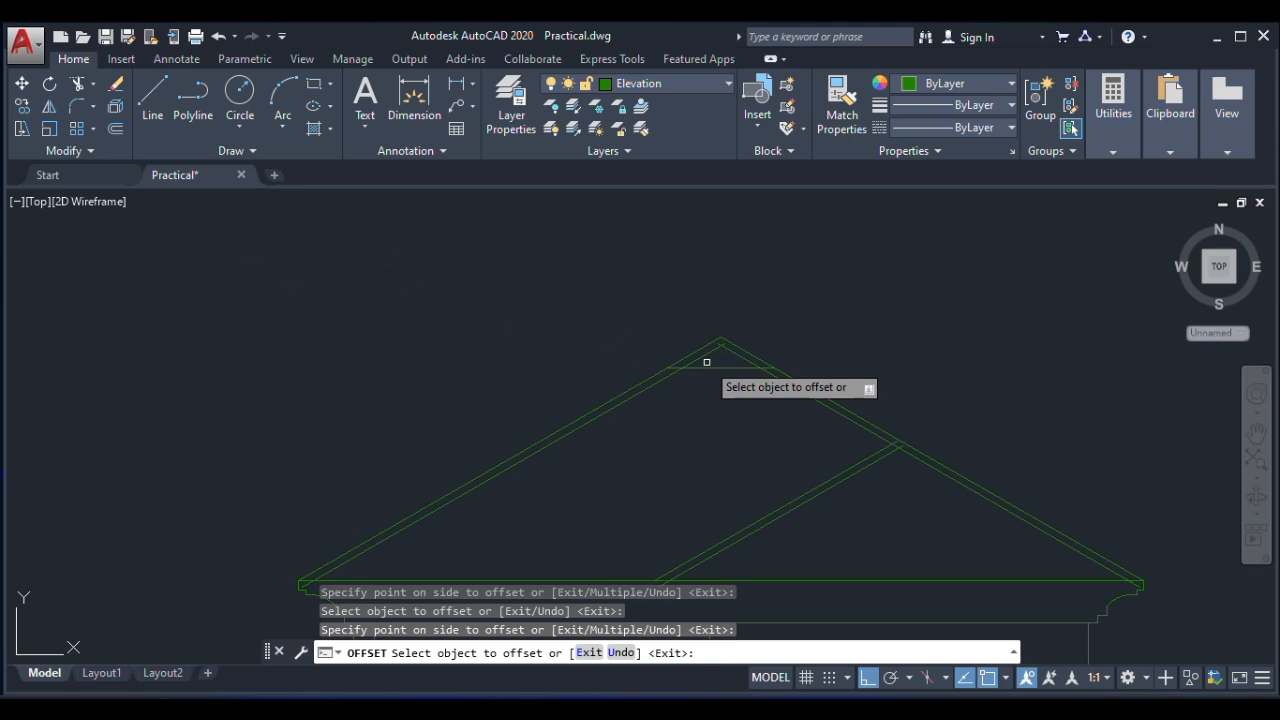
Offset the horizontal line below the lower elevation's roof peak downward by 75/2.
left_click(117, 129)
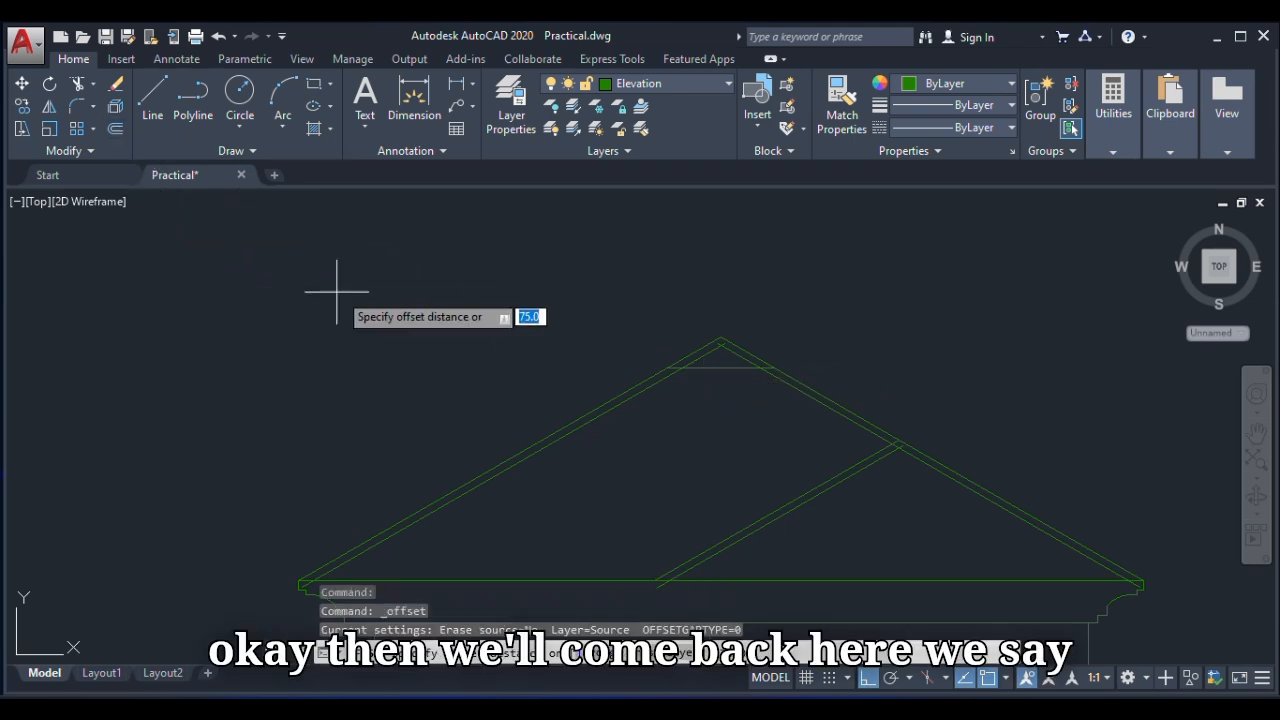
type("75/2")
key("Return")
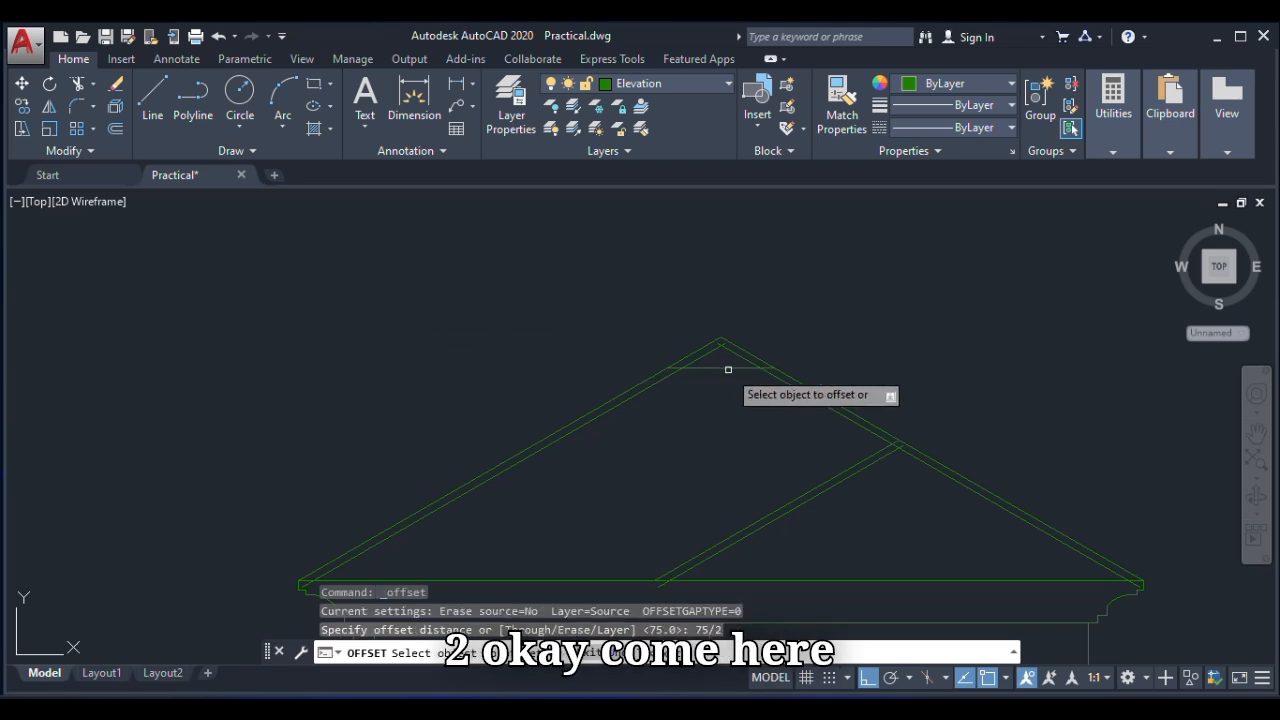
left_click(722, 368)
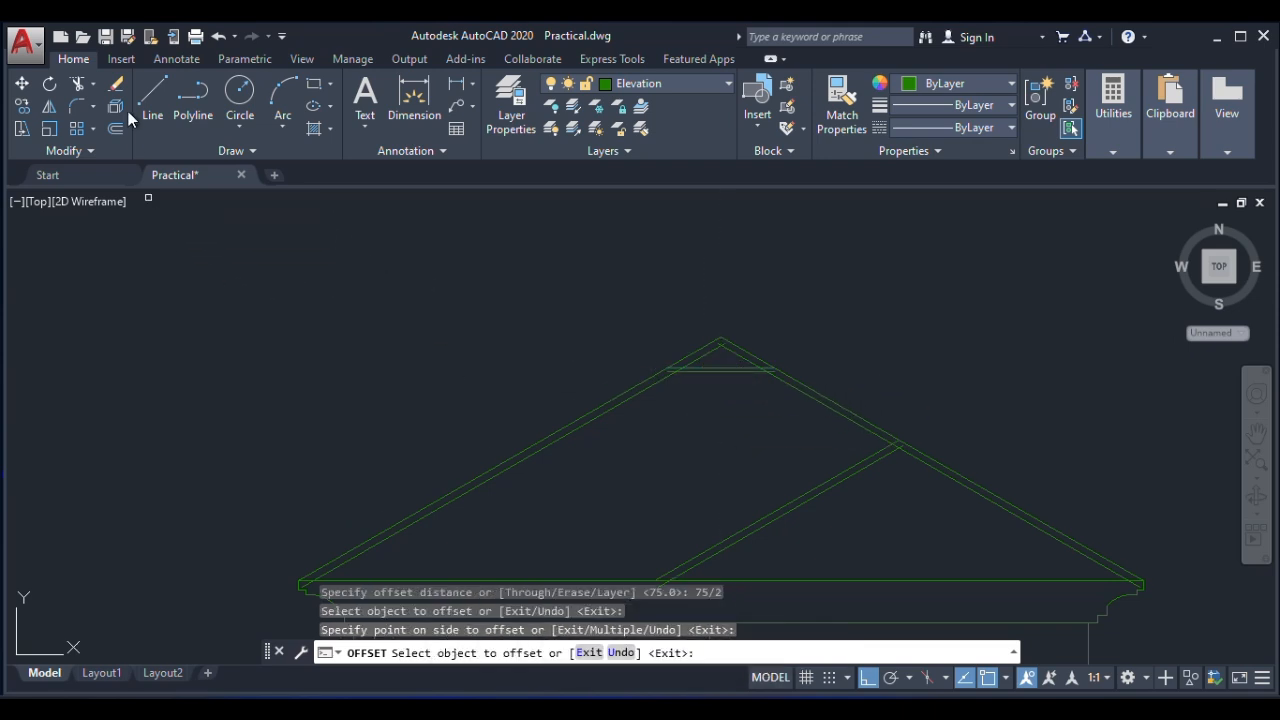
Fillet the two inner slope lines into a sharp corner below the roof peak.
left_click(77, 83)
scroll(722, 352, "up", 3)
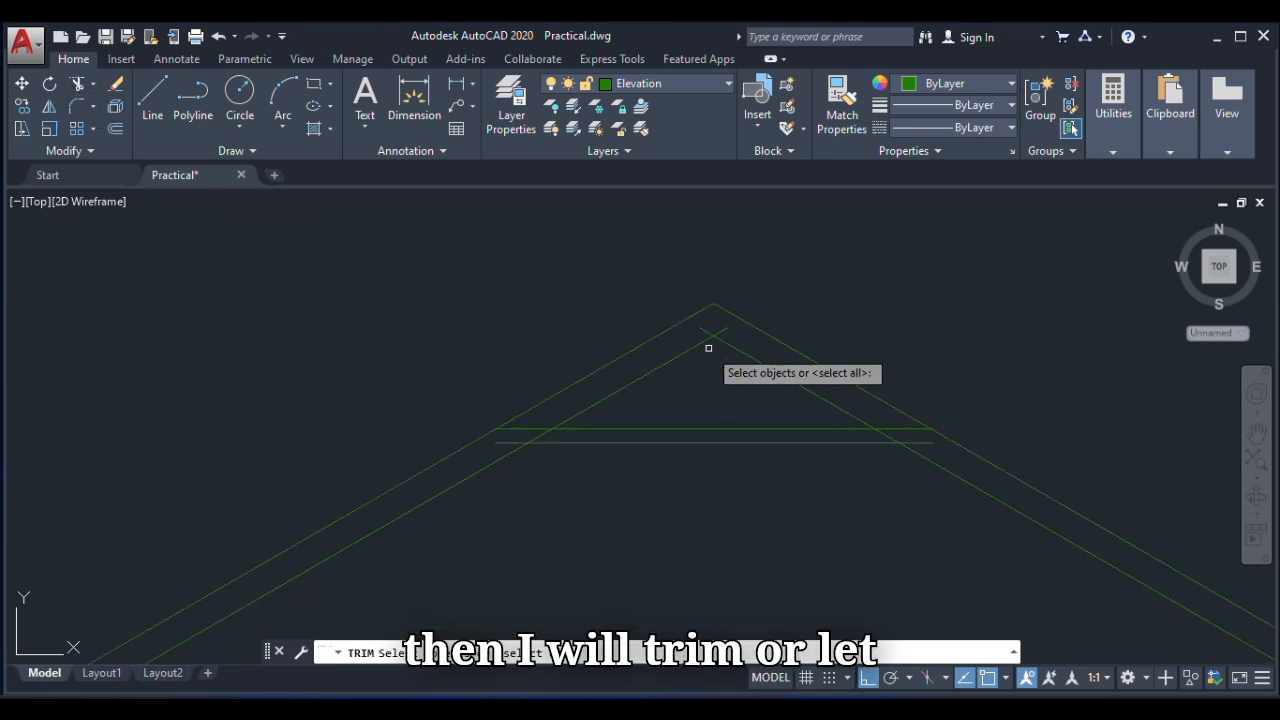
key("Escape")
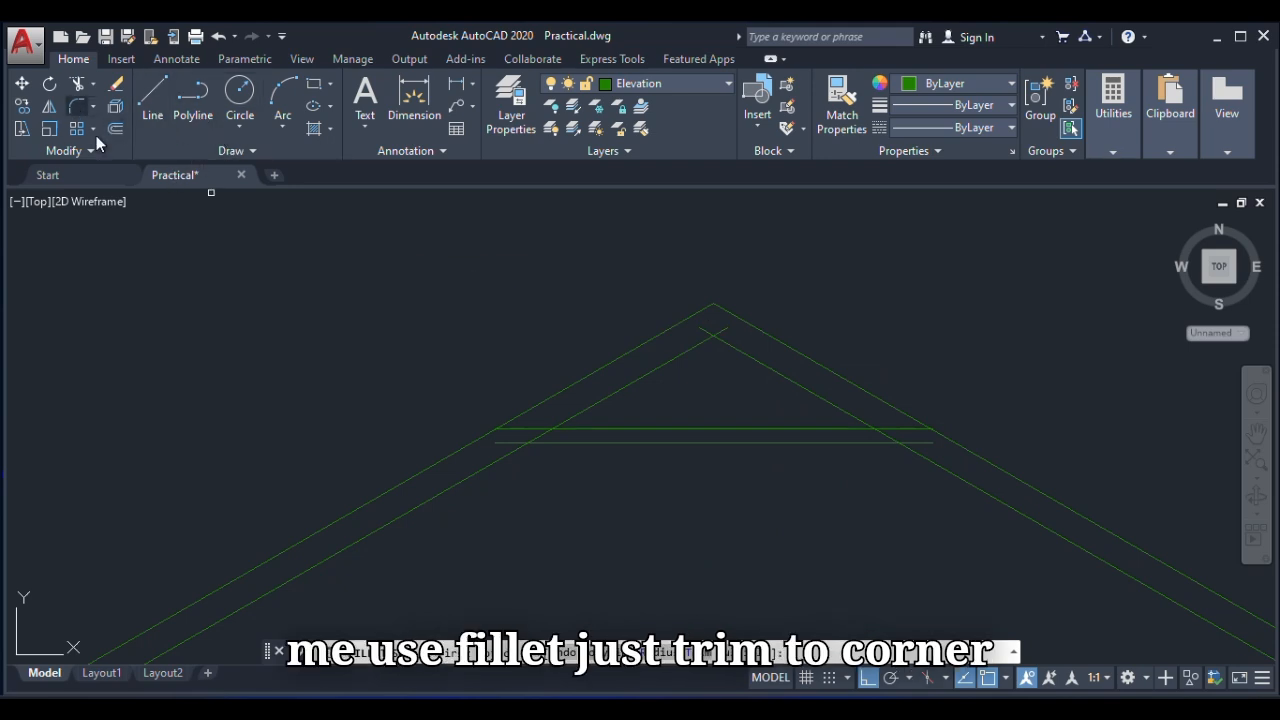
left_click(697, 349)
left_click(720, 334)
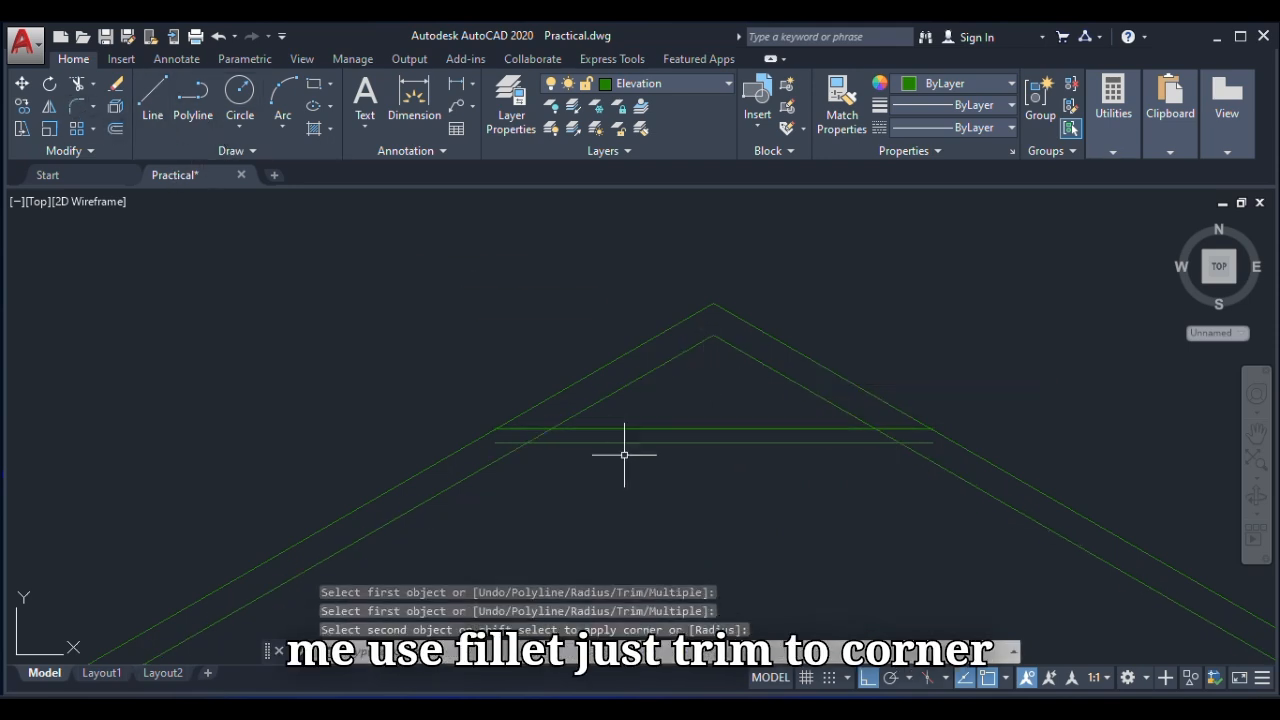
Trim the ends of the two horizontal lines below the peak that project past the inner slope lines on both sides.
type("tr")
key("Return")
key("Return")
scroll(545, 440, "up", 4)
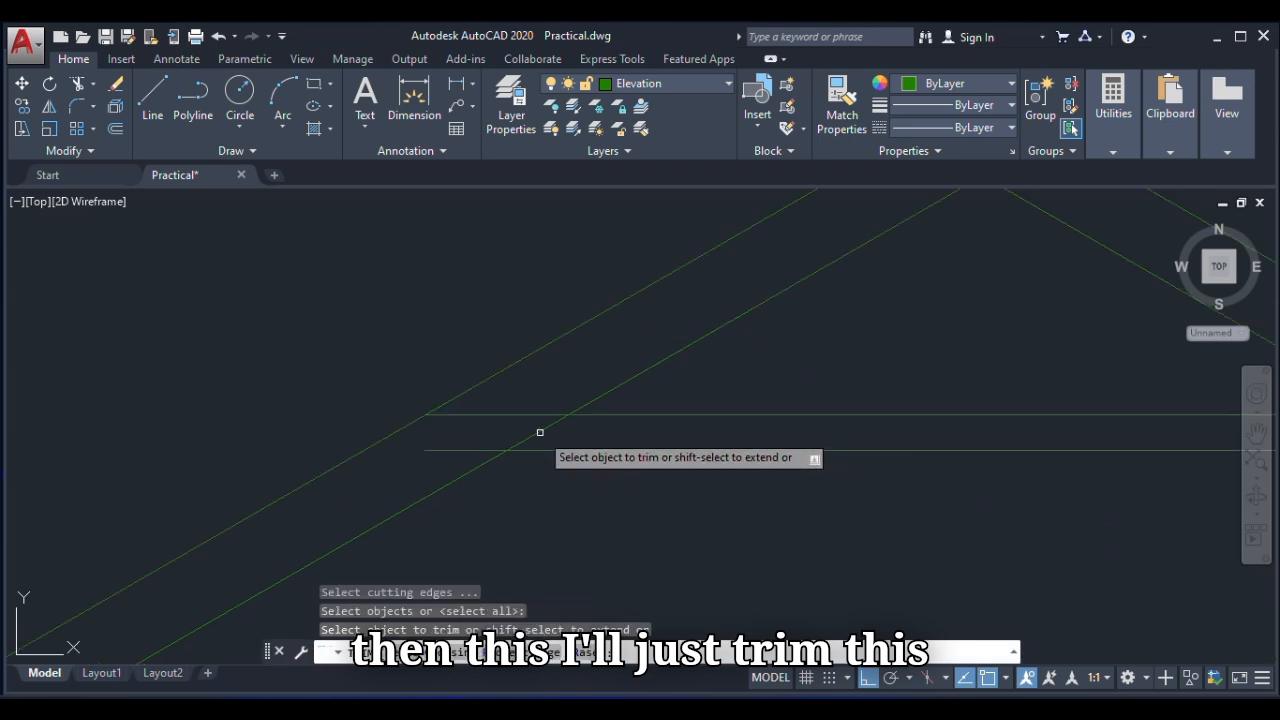
left_click(534, 401)
left_click(447, 454)
scroll(457, 452, "down", 5)
scroll(713, 436, "up", 5)
left_click(724, 445)
left_click(727, 475)
left_click(839, 525)
left_click(786, 500)
Trim the overlapping line ends where the secondary slope meets the right main slope.
scroll(760, 490, "down", 6)
scroll(810, 500, "up", 6)
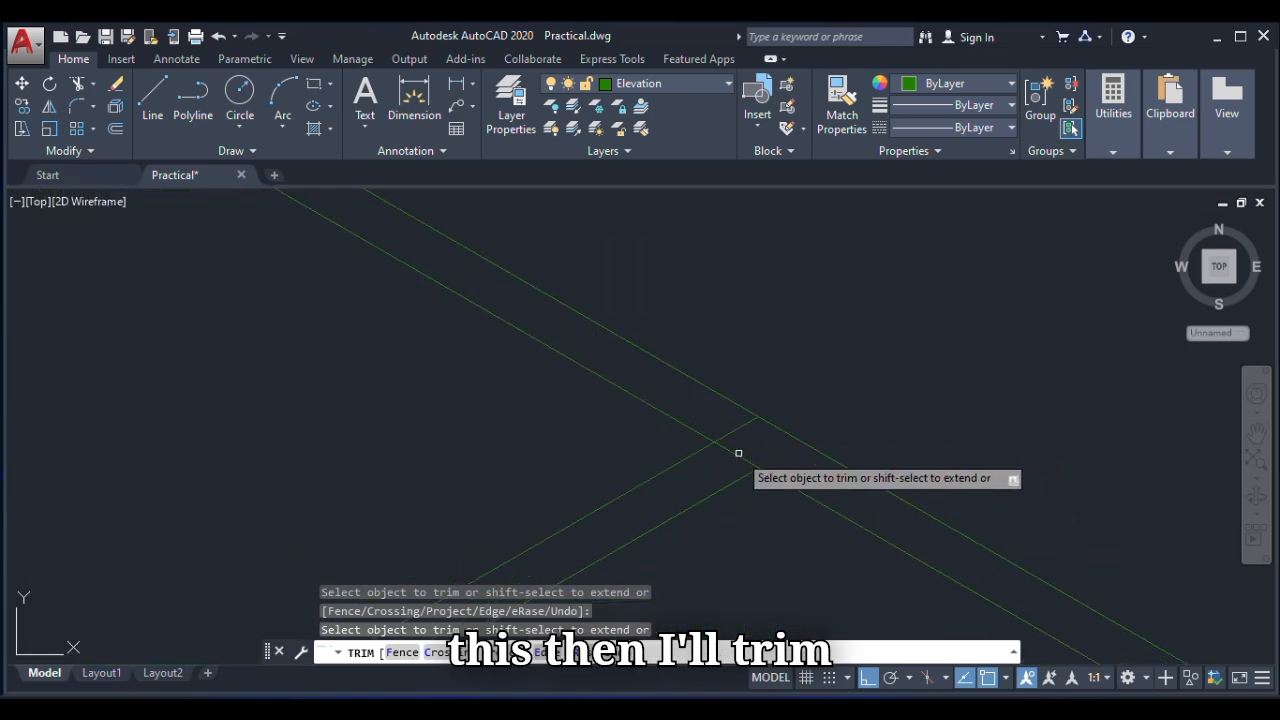
left_click(738, 428)
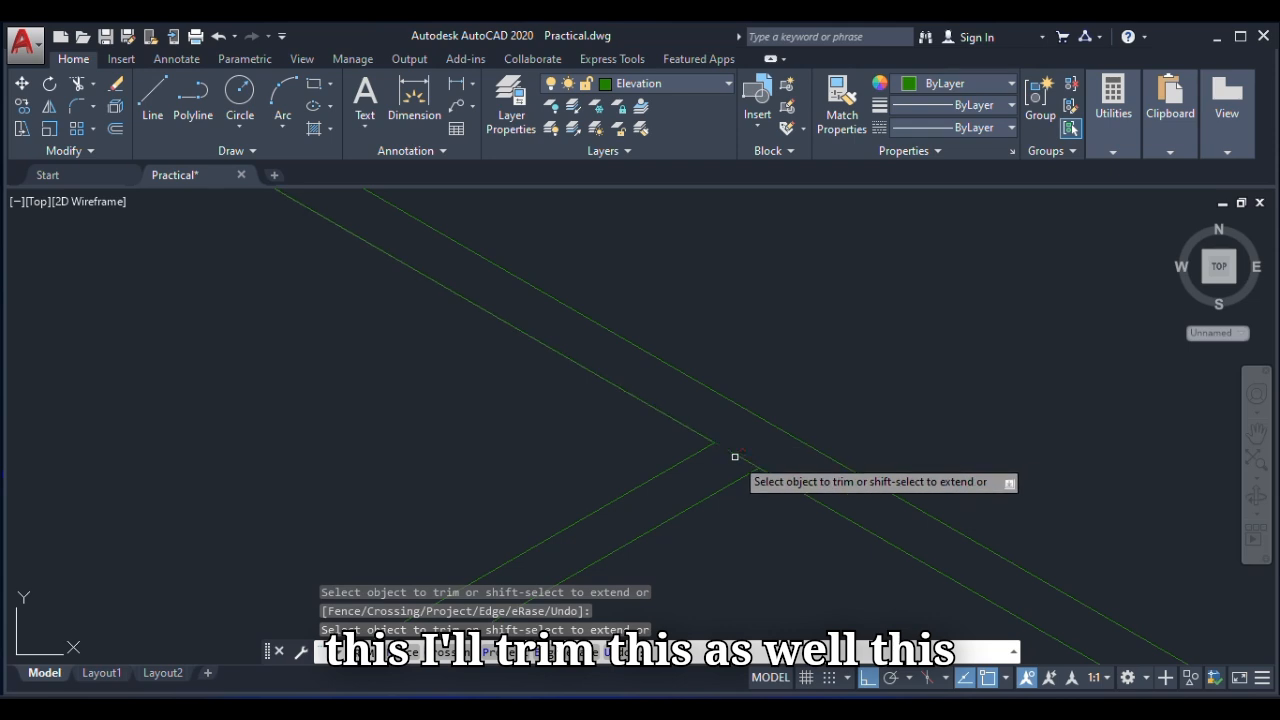
Trim the ends of the inner slope lines that run below the eaves line of the lower elevation, and finish trimming.
scroll(765, 462, "down", 2)
scroll(800, 485, "down", 5)
scroll(903, 543, "up", 8)
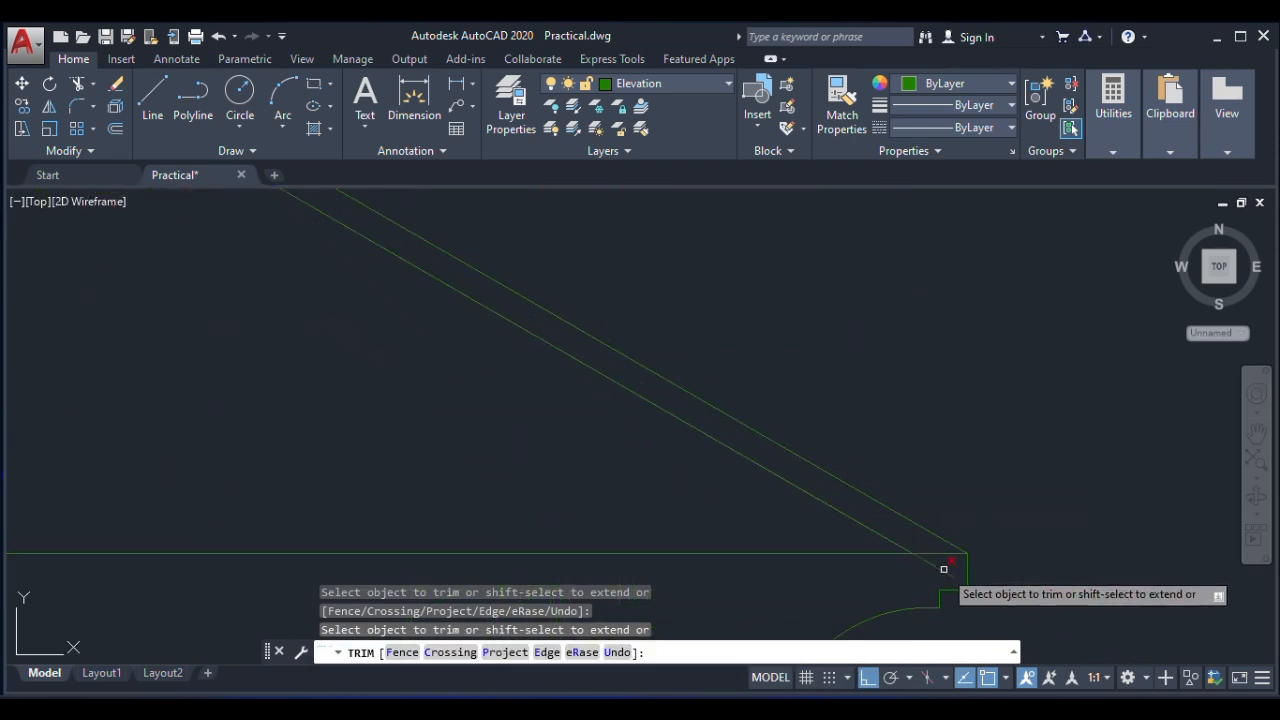
scroll(920, 551, "down", 4)
scroll(385, 519, "up", 3)
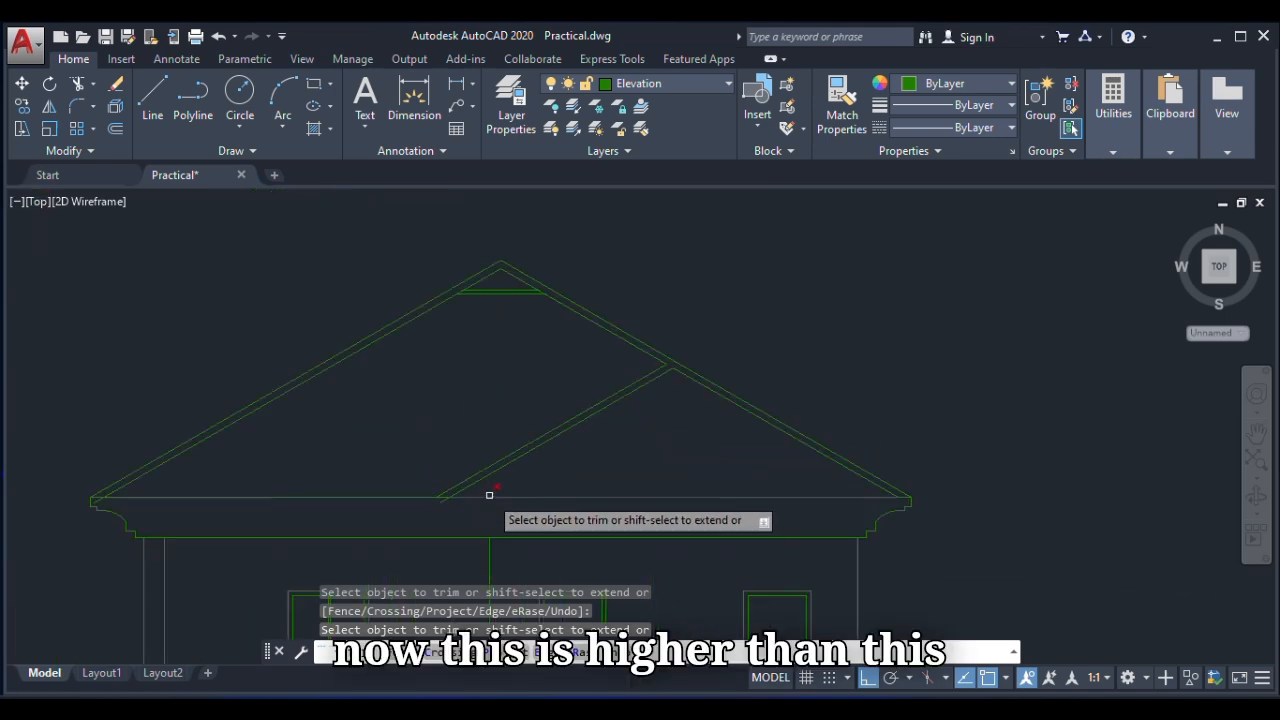
scroll(378, 511, "down", 4)
scroll(428, 528, "up", 5)
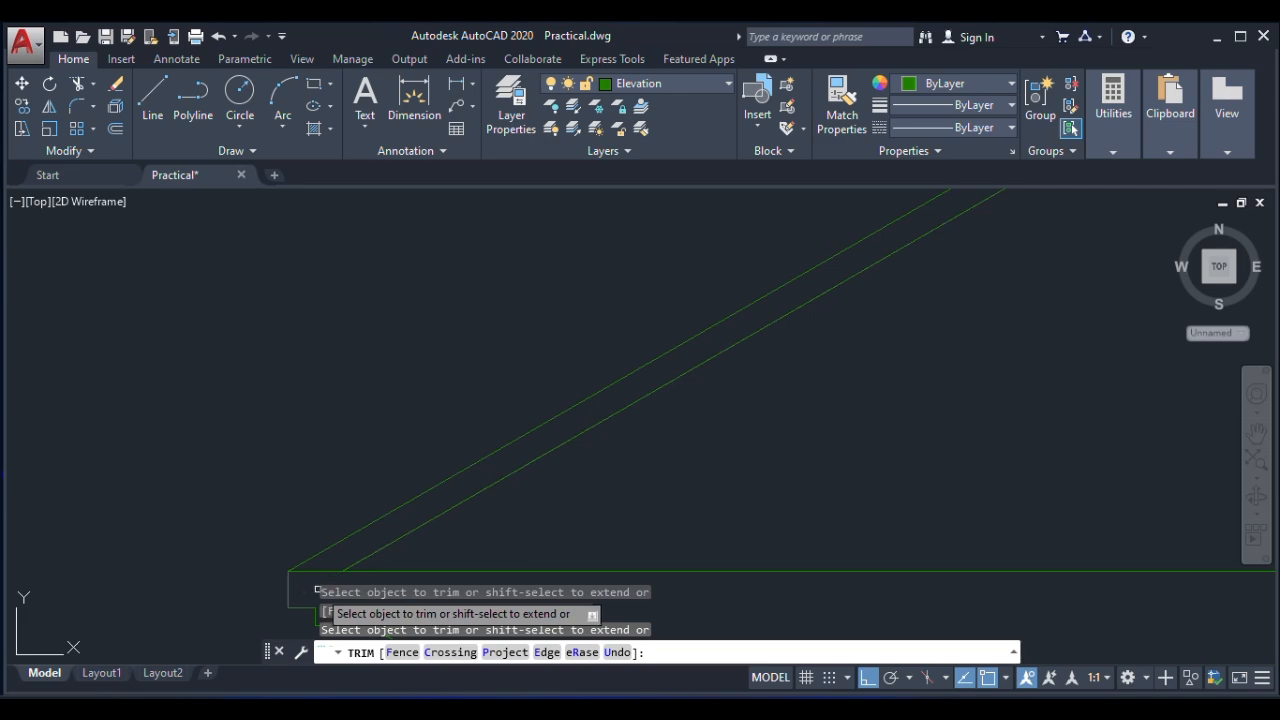
scroll(320, 540, "down", 4)
scroll(590, 510, "up", 4)
right_click(646, 473)
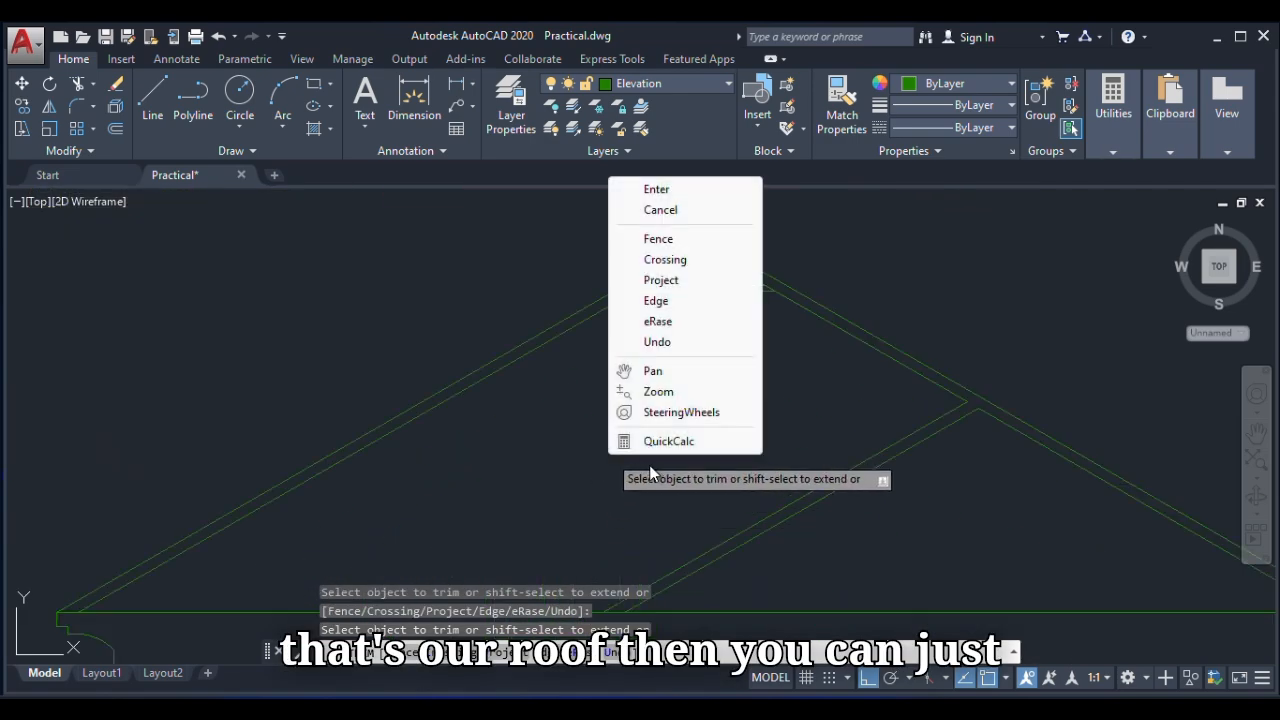
Draw a circle of radius 50 as an opening inside the small triangle under the lower elevation's roof peak.
scroll(686, 310, "up", 5)
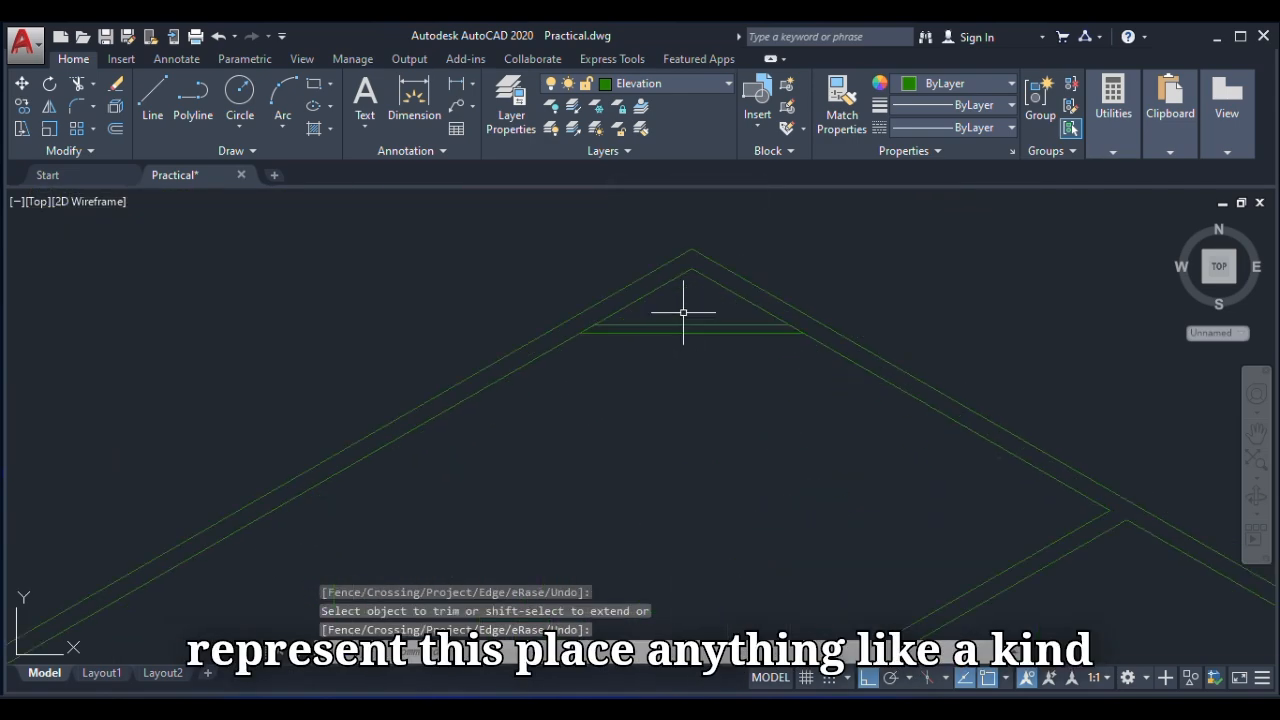
scroll(599, 506, "down", 5)
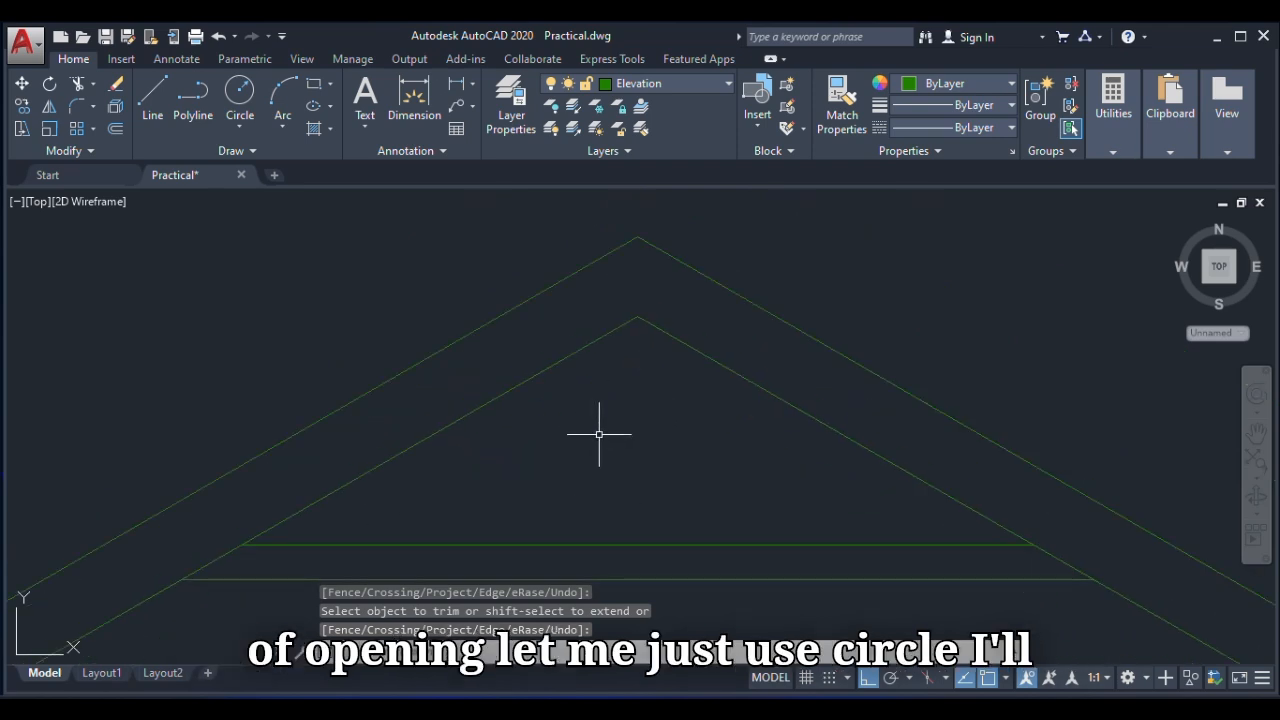
left_click(236, 124)
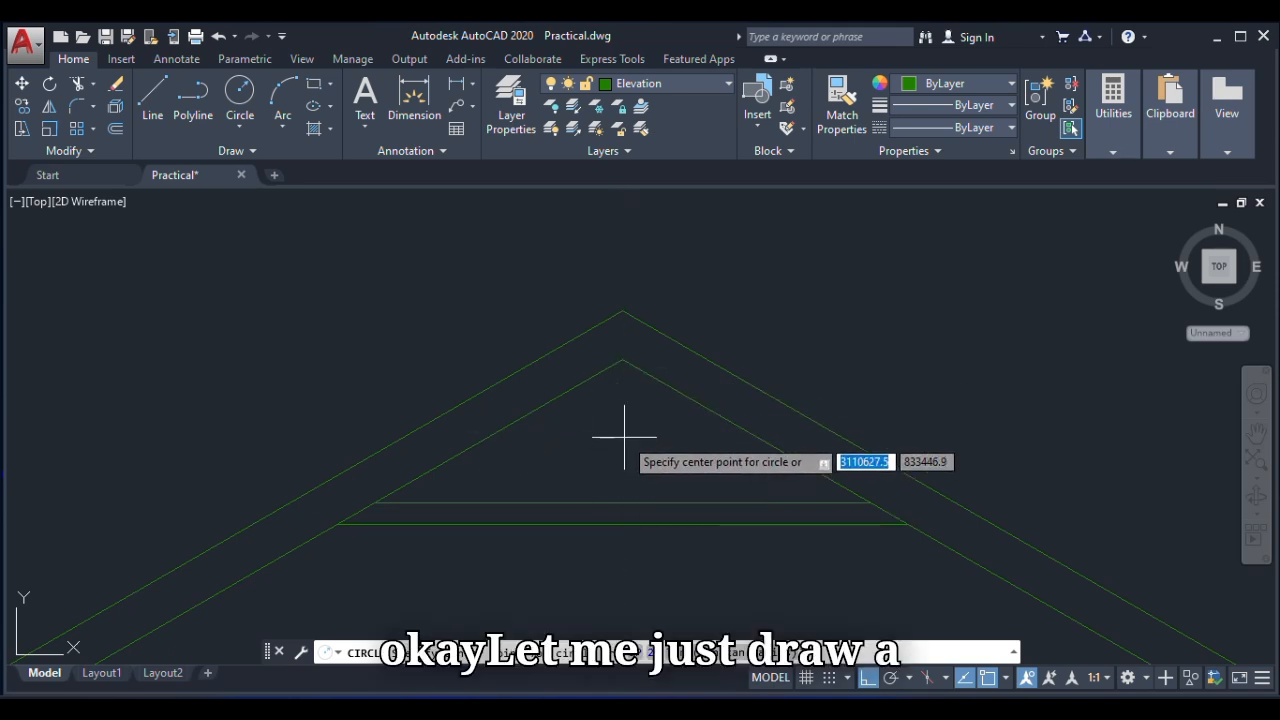
left_click(621, 432)
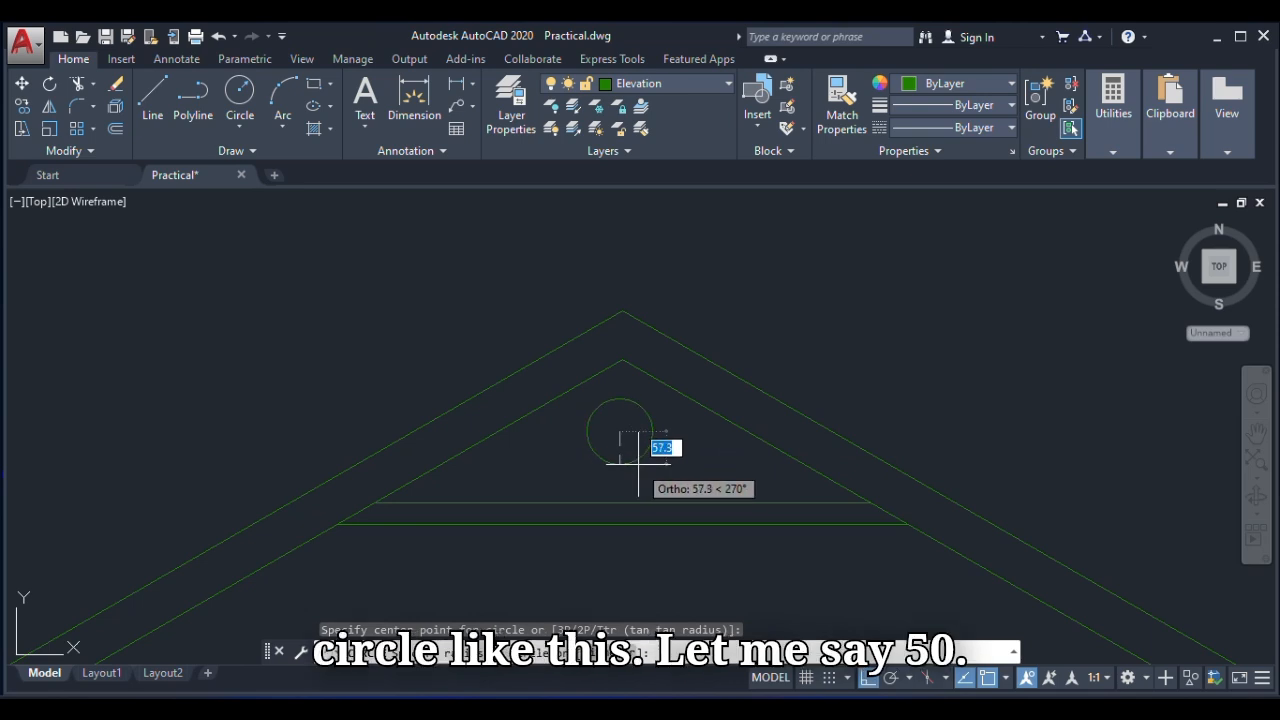
type("50")
key("Return")
scroll(700, 420, "down", 6)
scroll(690, 441, "down", 4)
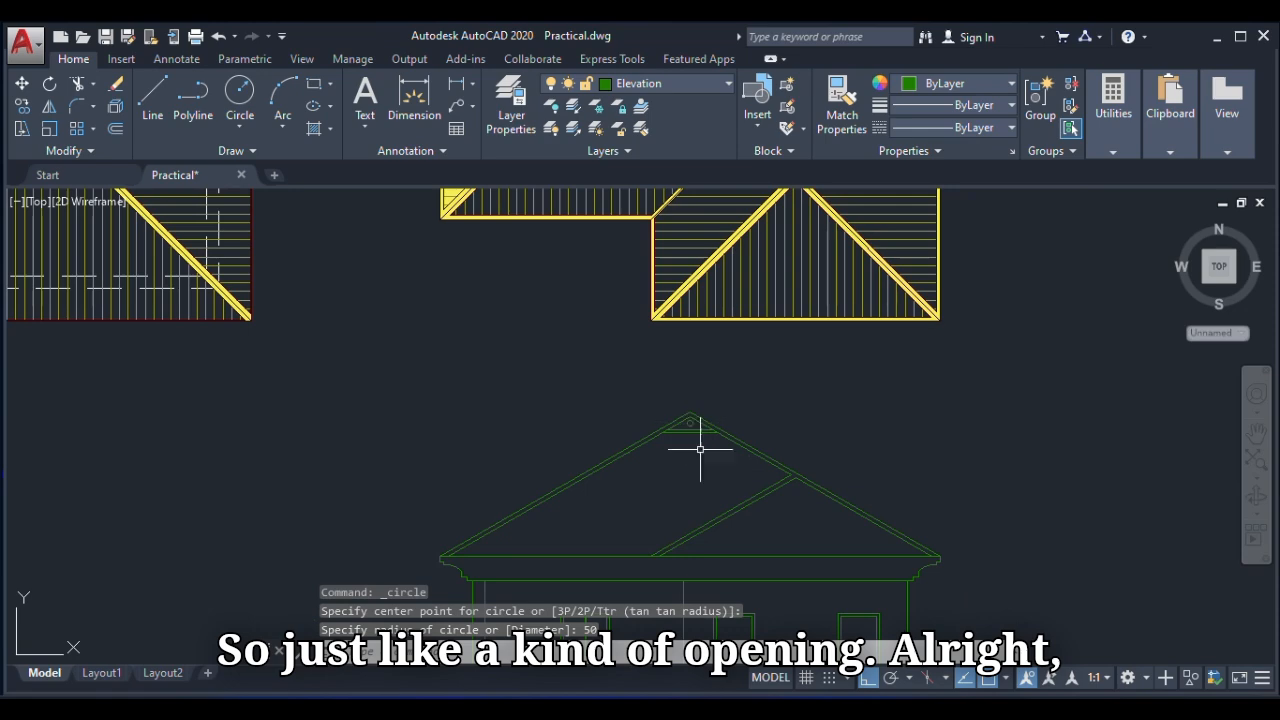
scroll(840, 560, "up", 3)
scroll(610, 420, "down", 5)
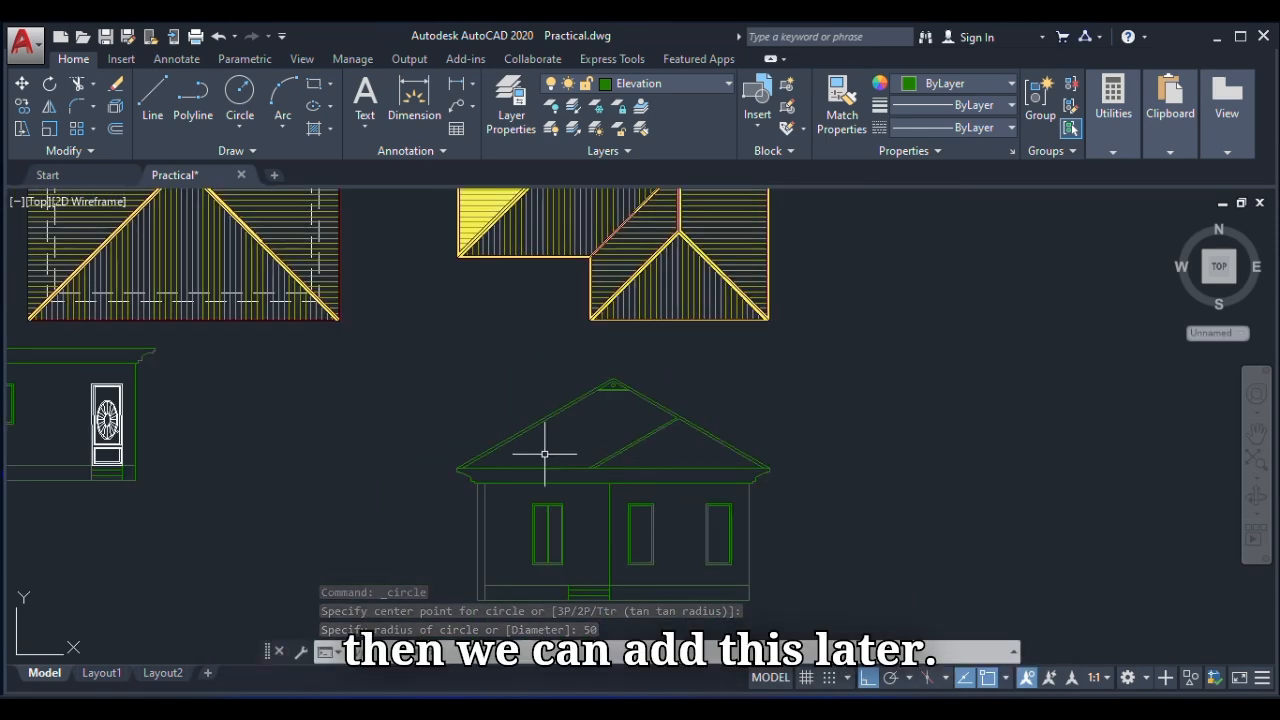
Copy the lower elevation's inner slope lines, circle and upper horizontal line from its outer roof peak to the upper elevation's roof peak.
scroll(594, 468, "up", 2)
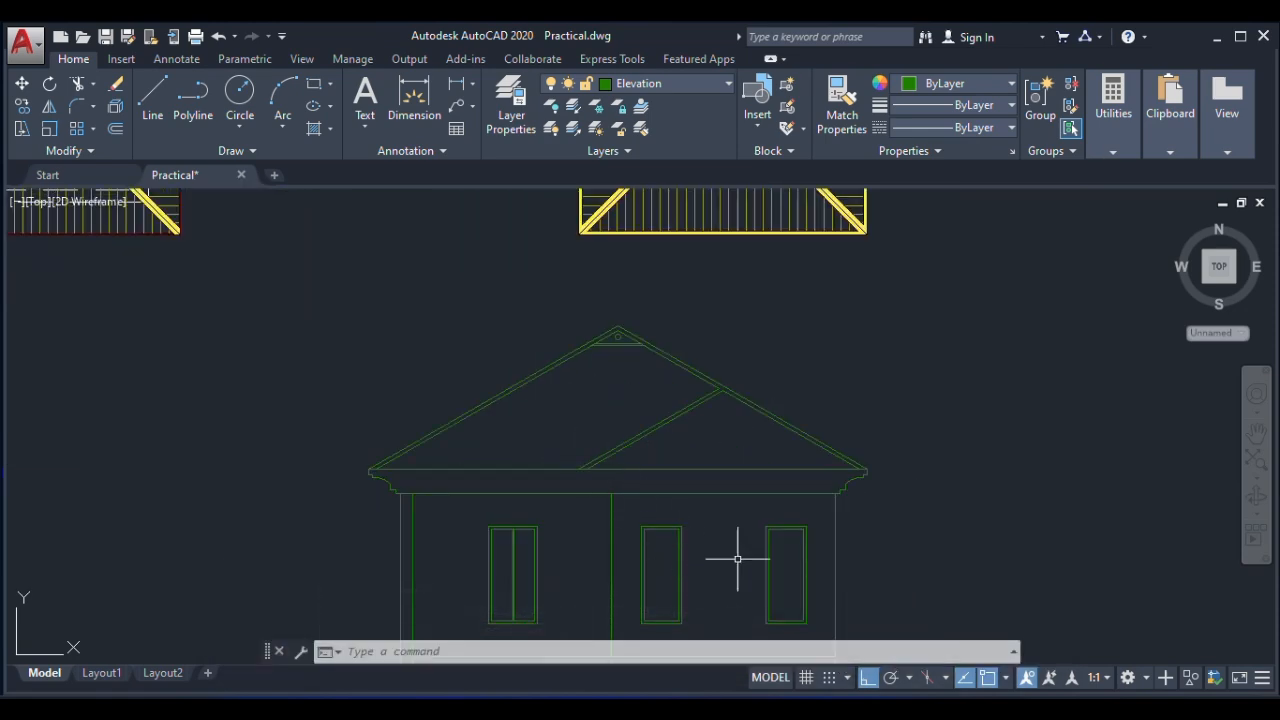
scroll(740, 555, "down", 6)
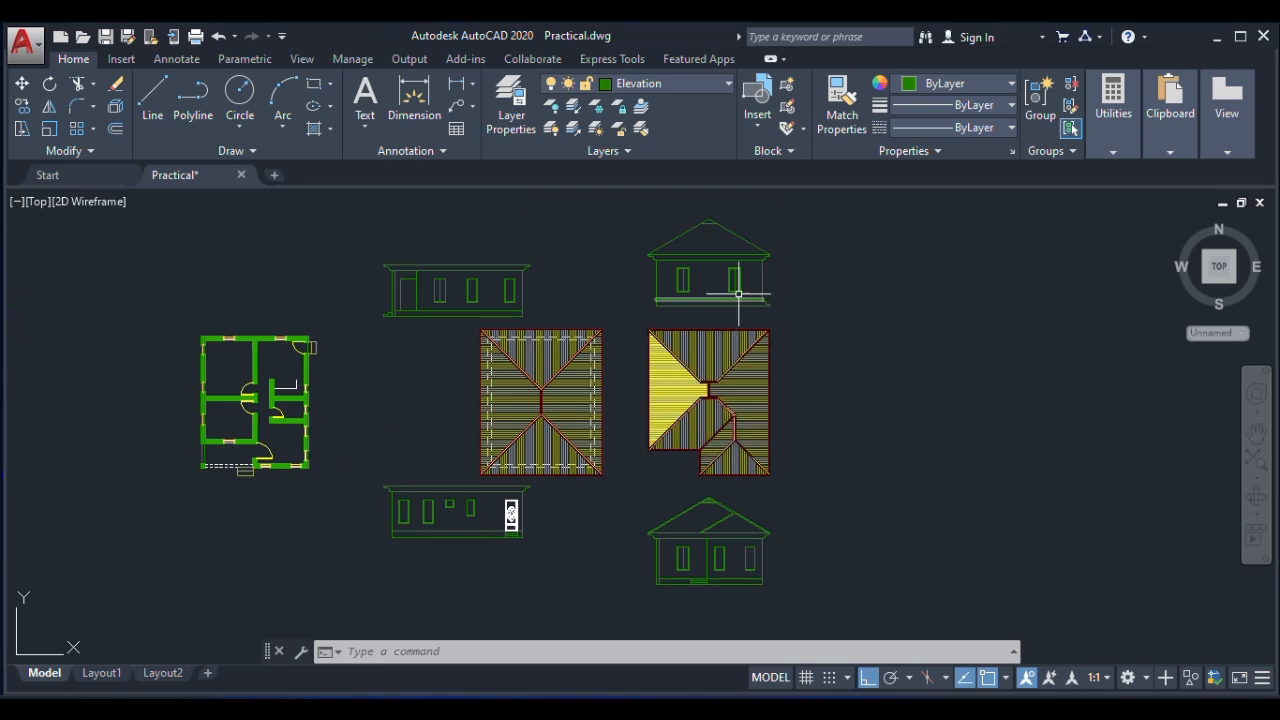
scroll(691, 502, "up", 5)
scroll(691, 493, "up", 4)
left_click(717, 468)
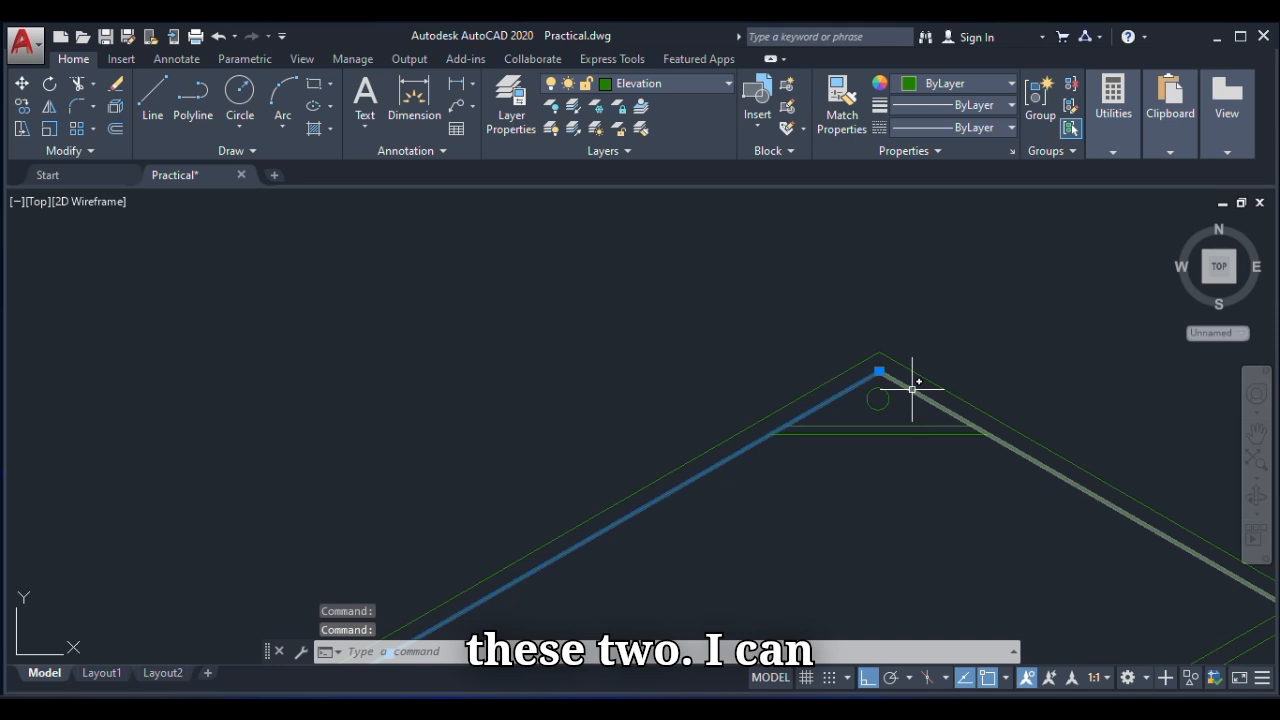
left_click(862, 420)
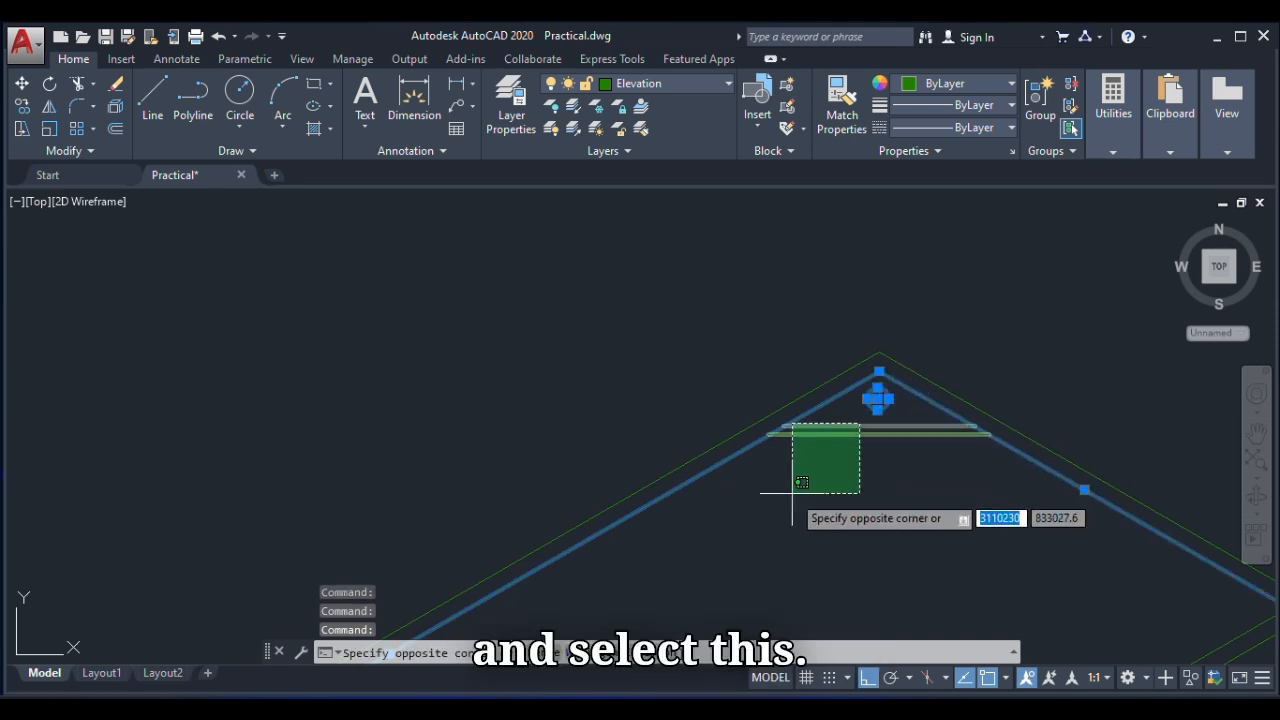
scroll(829, 447, "up", 1)
scroll(829, 447, "up", 5)
left_click(820, 449)
scroll(486, 388, "down", 4)
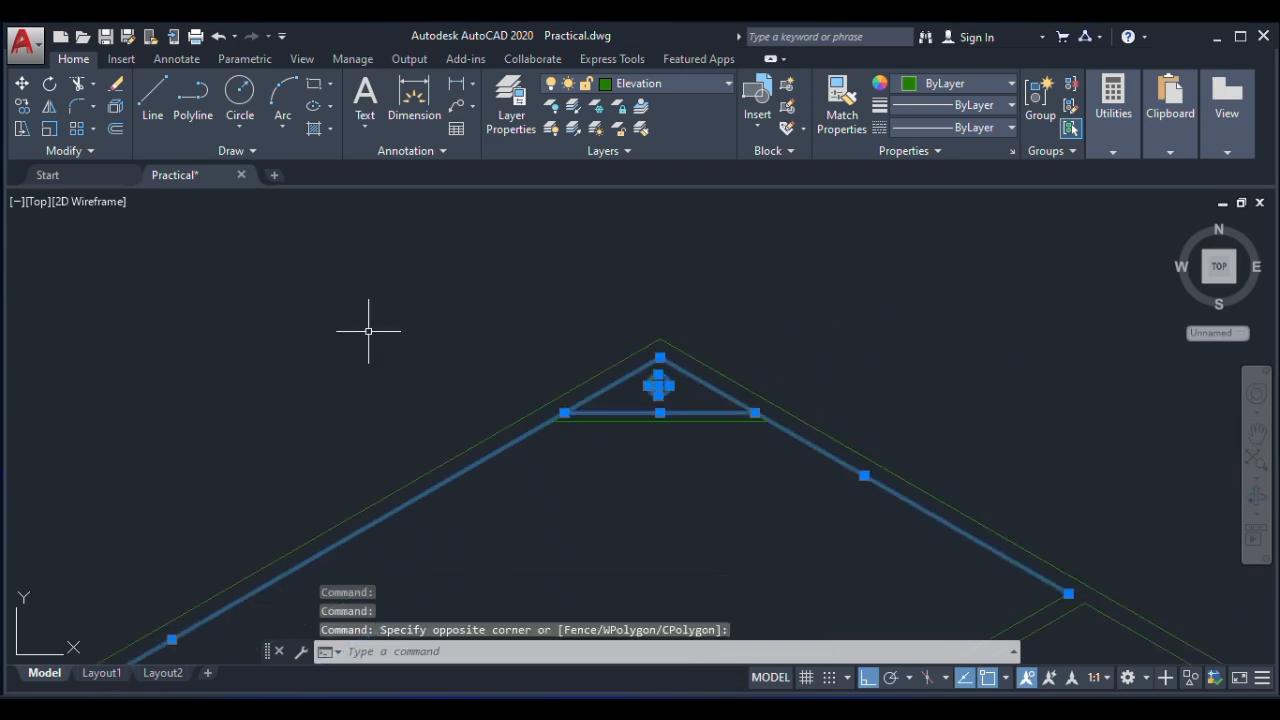
left_click(21, 108)
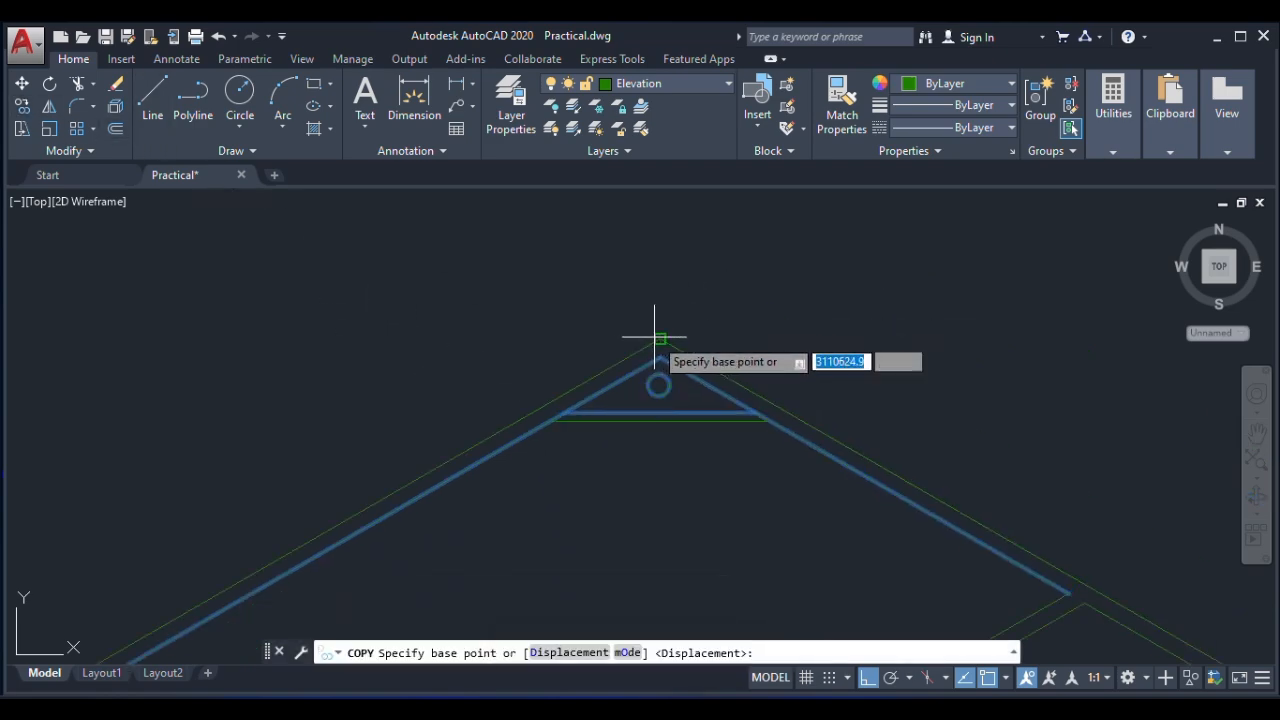
left_click(660, 341)
scroll(641, 431, "down", 6)
scroll(646, 297, "down", 3)
scroll(641, 300, "up", 10)
left_click(508, 243)
scroll(718, 314, "down", 2)
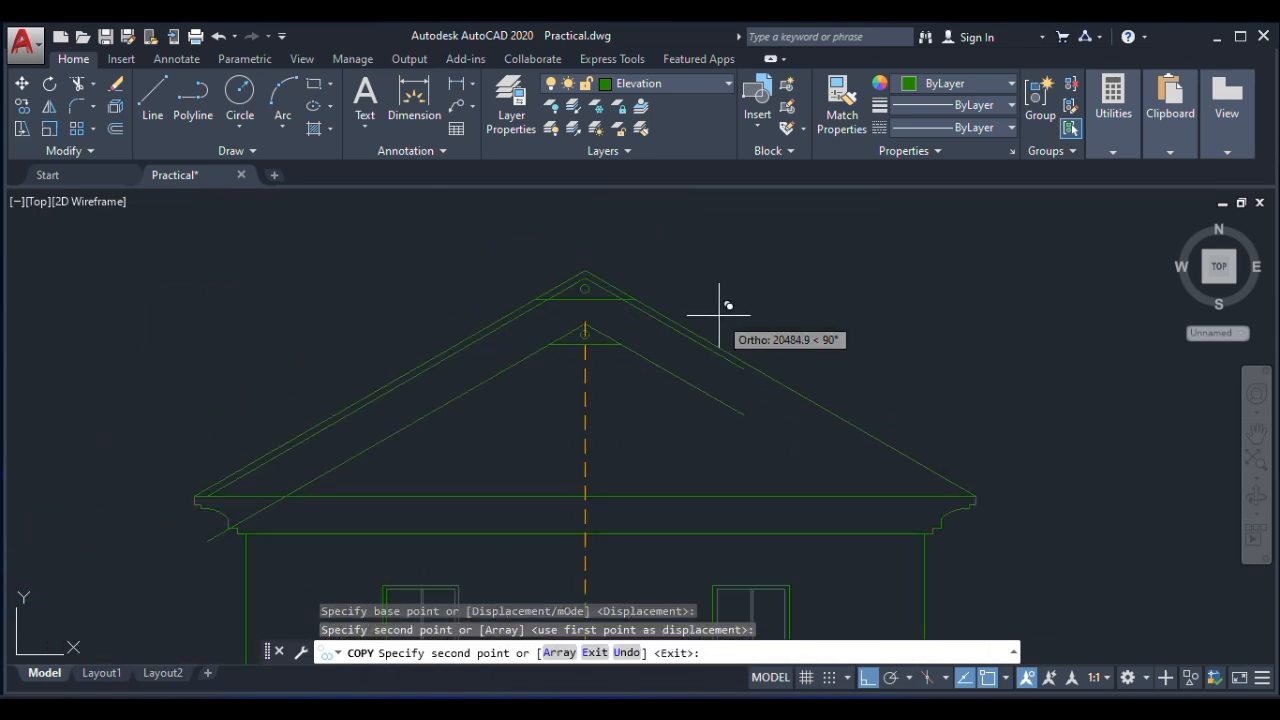
Extend the copied short right inner slope line down to the eaves of the upper elevation.
left_click(78, 86)
key("Return")
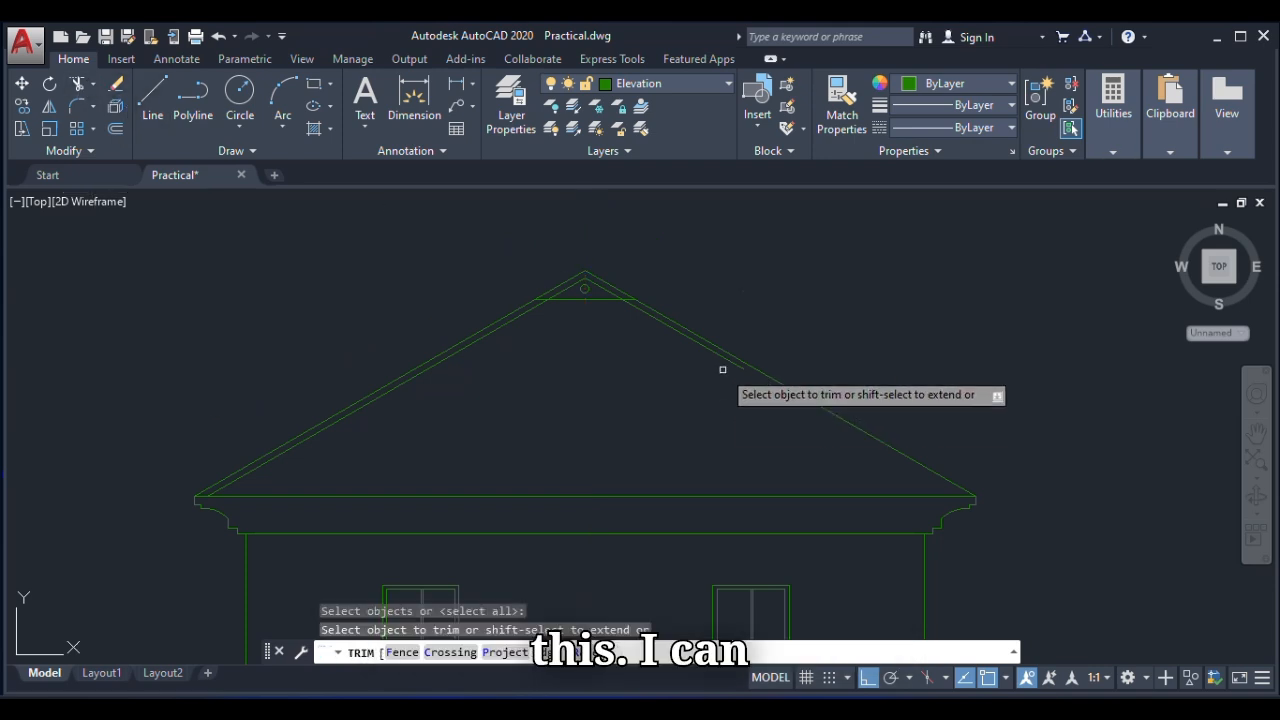
left_click(721, 360)
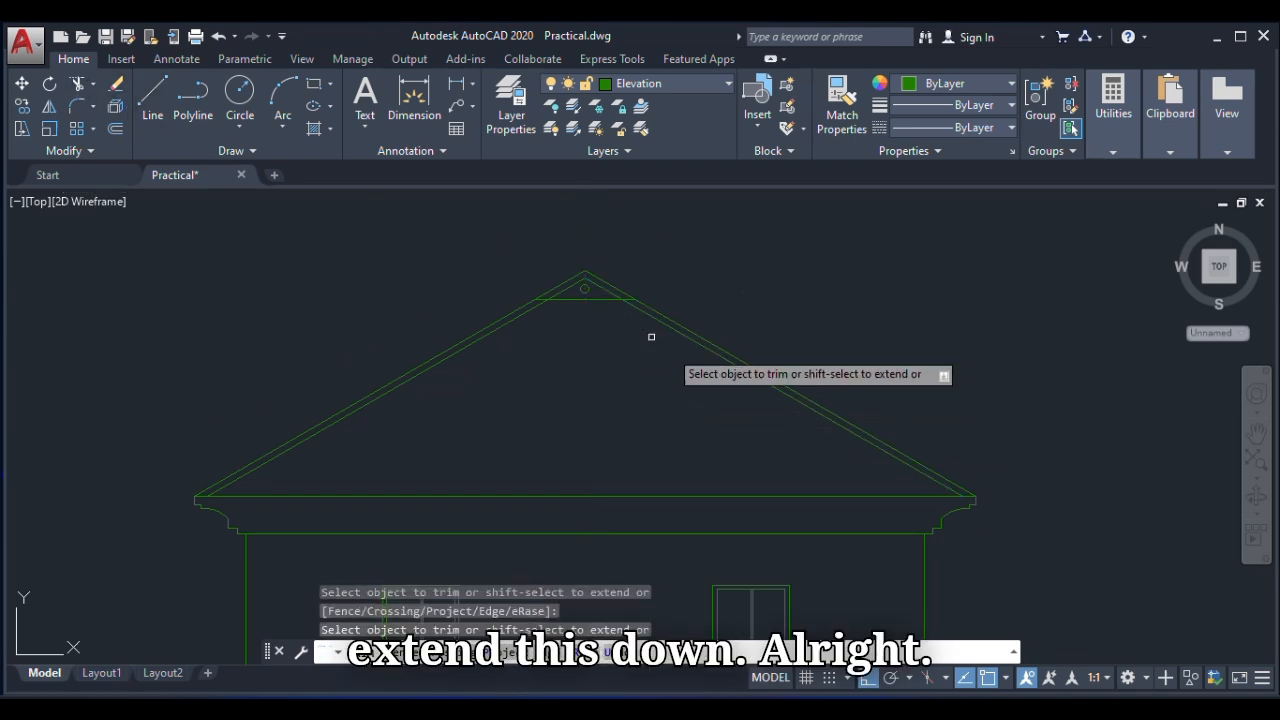
Offset the horizontal line below the upper elevation's roof peak upward by 37.5.
scroll(574, 289, "up", 6)
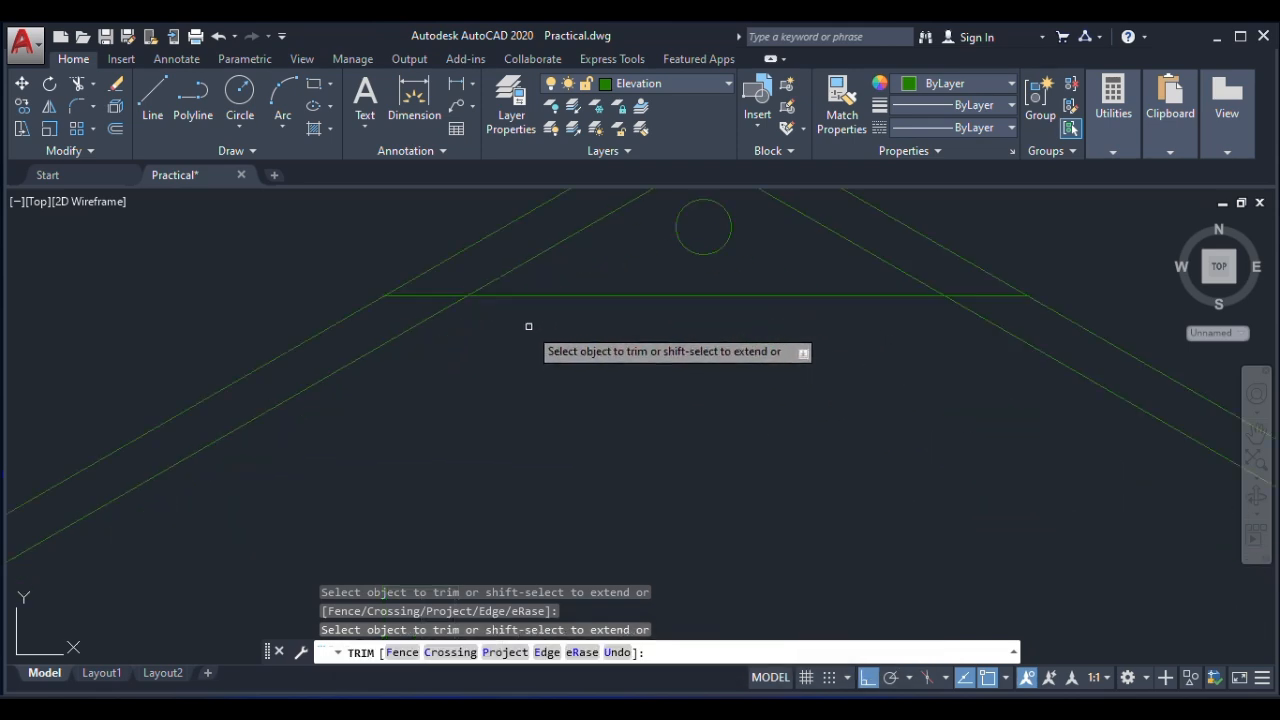
left_click(115, 129)
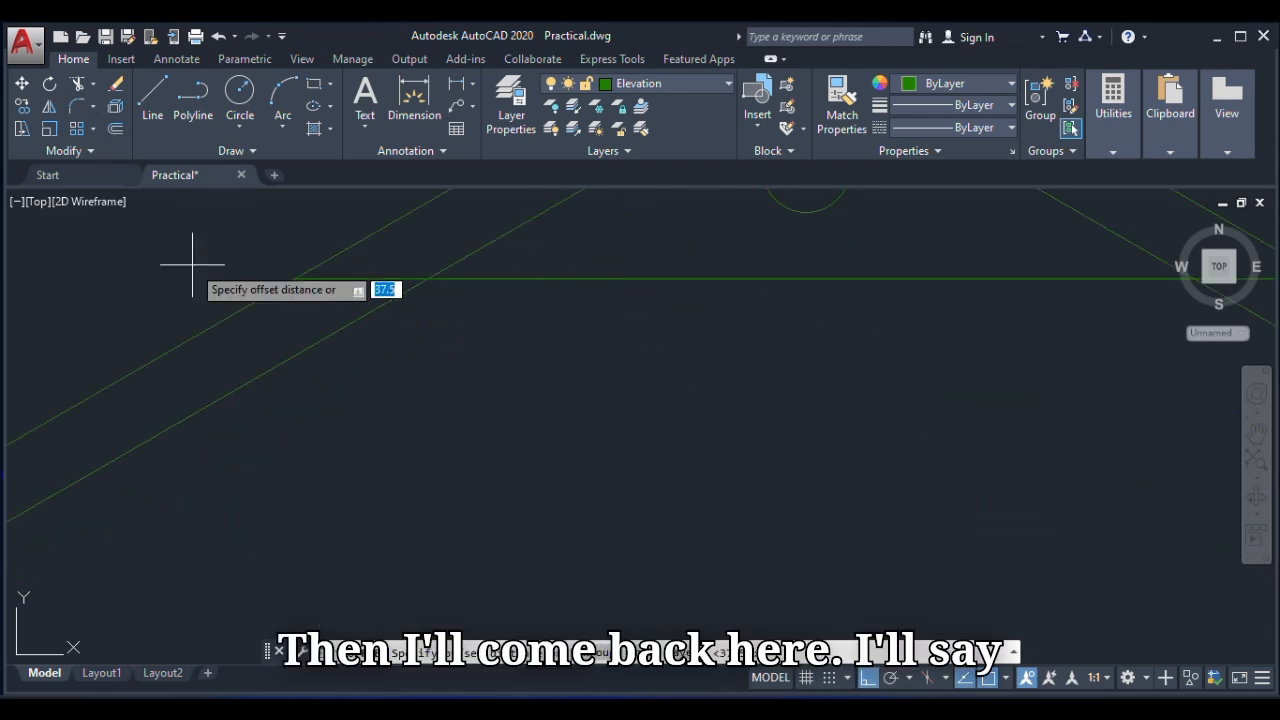
key("Return")
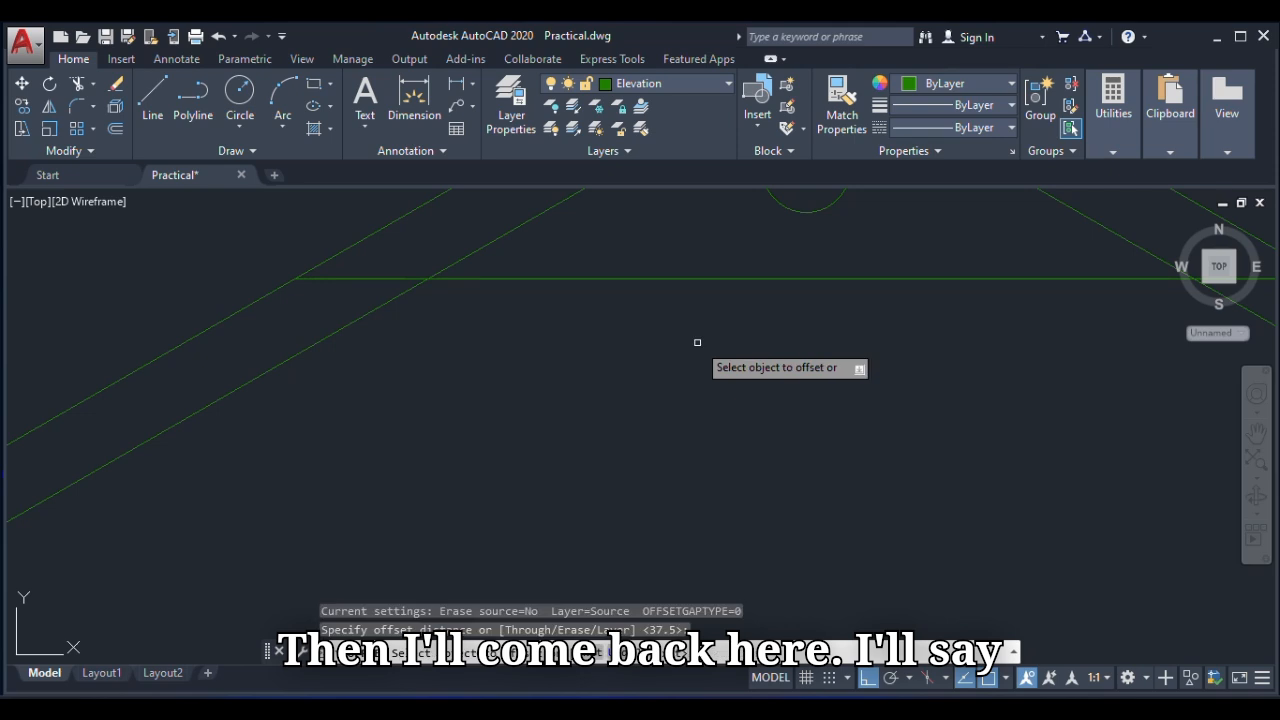
left_click(697, 278)
left_click(686, 229)
scroll(616, 345, "down", 3)
right_click(616, 345)
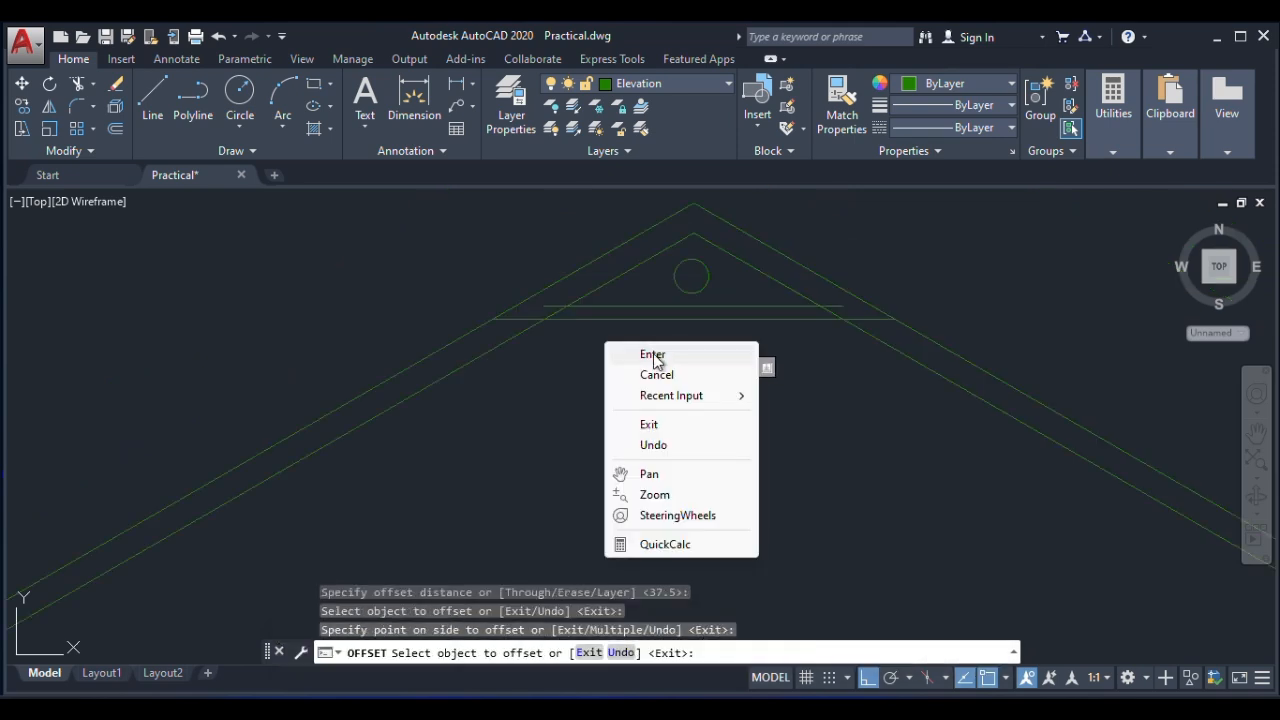
left_click(630, 353)
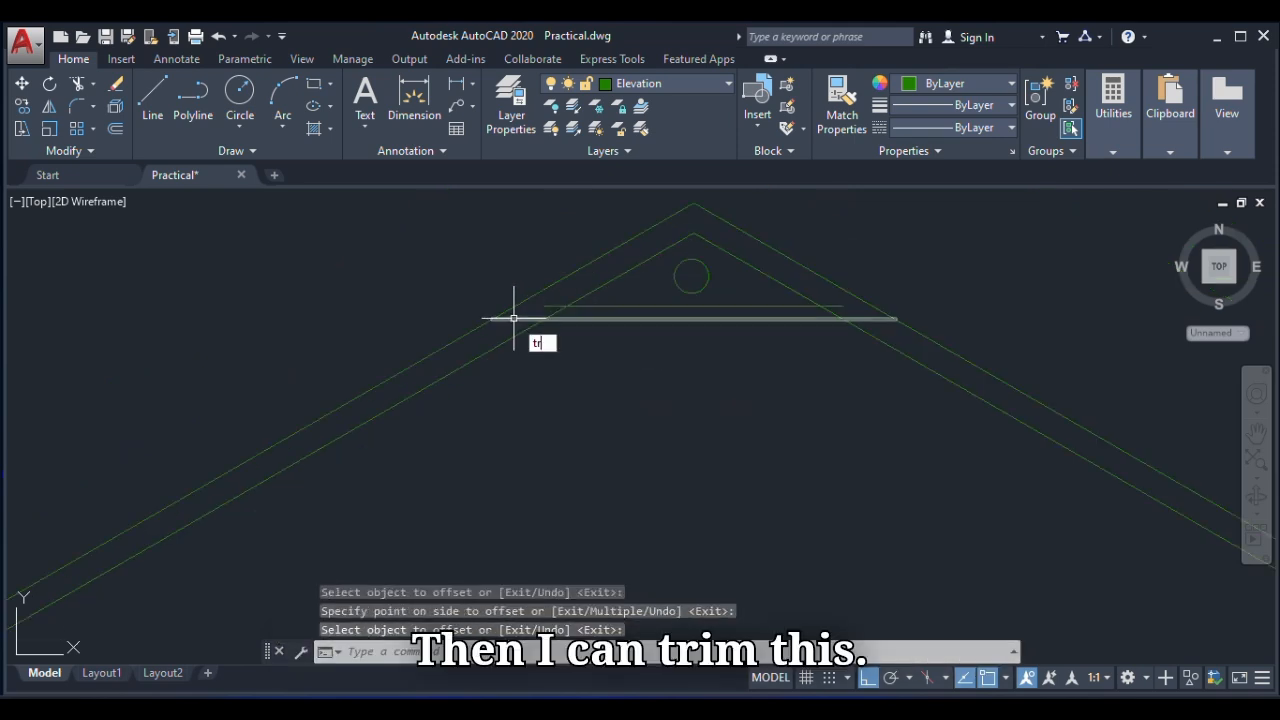
Trim the overhanging ends of both horizontal lines below the upper elevation's roof peak back to the inner slope lines.
type("tr")
key("Return")
left_click(505, 318)
left_click(866, 320)
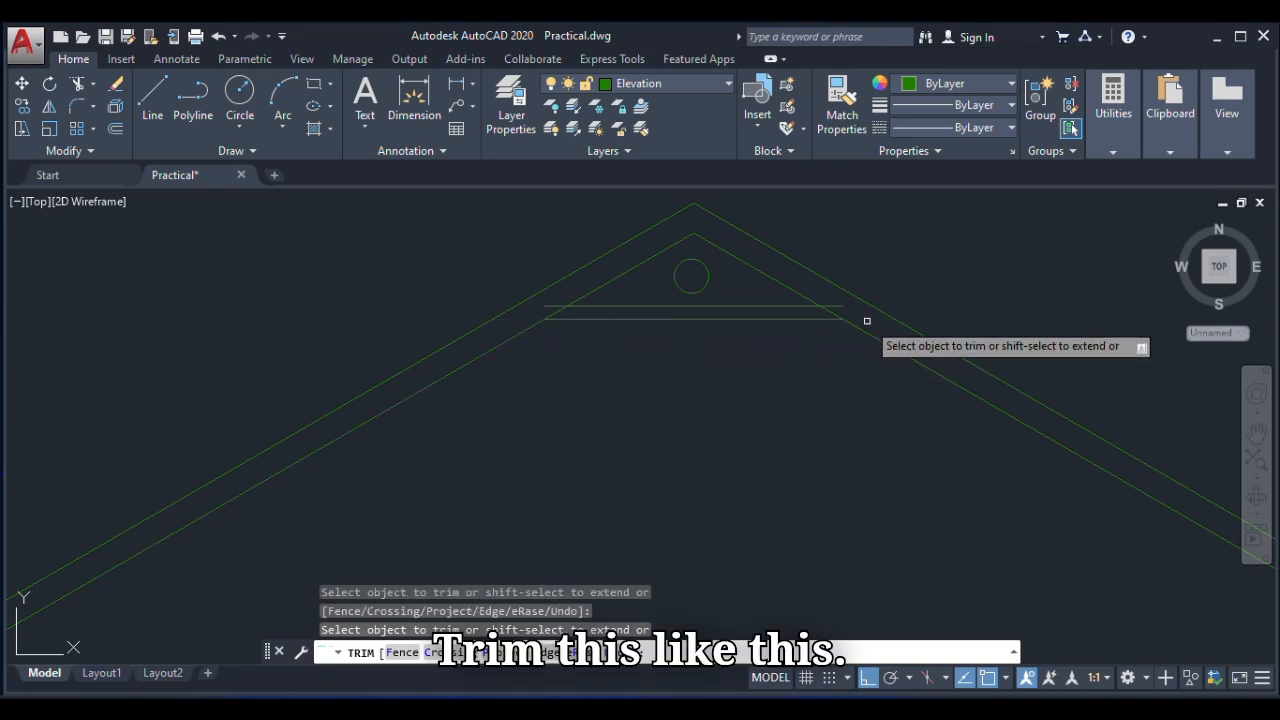
left_click(549, 306)
scroll(627, 340, "down", 8)
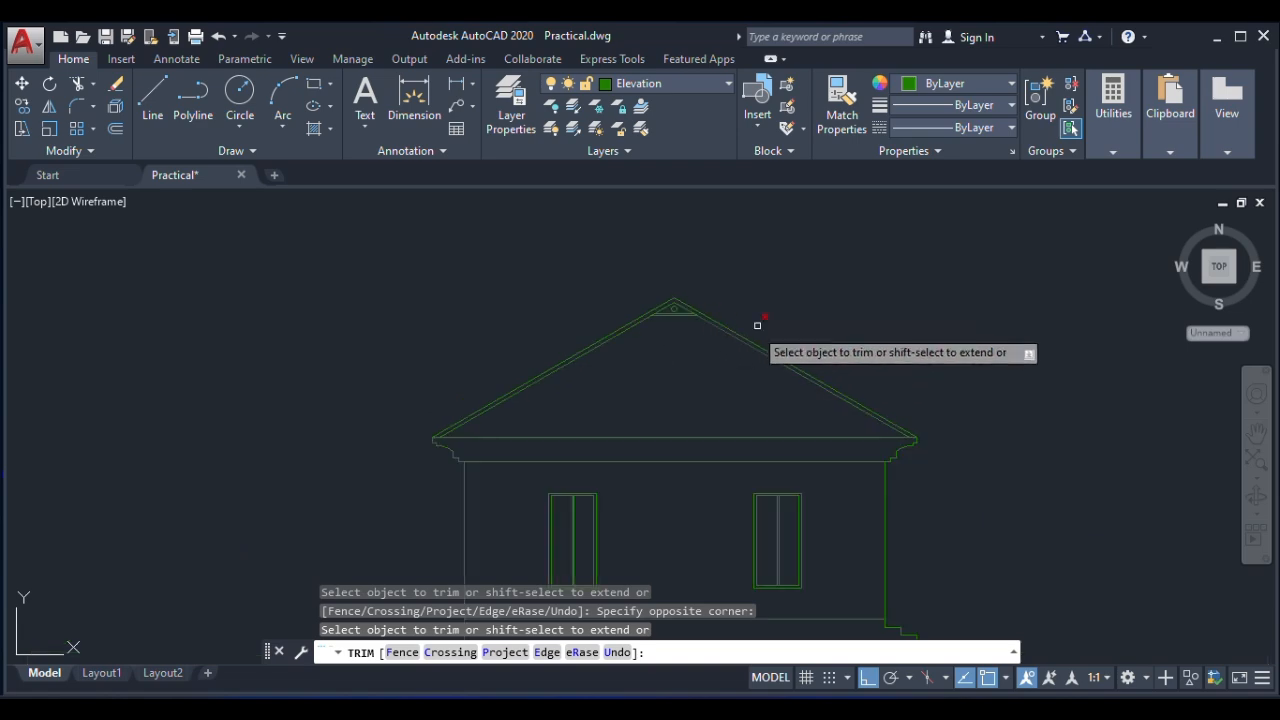
right_click(778, 298)
left_click(818, 312)
scroll(650, 347, "down", 4)
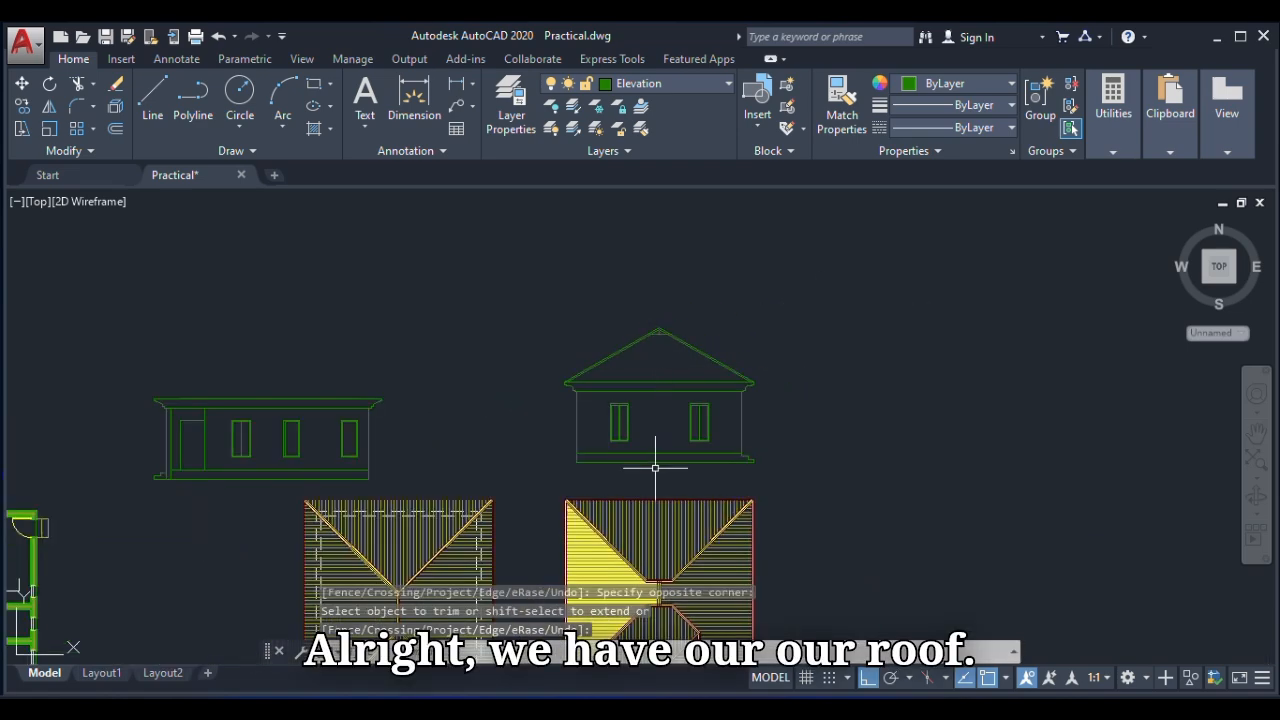
scroll(654, 450, "up", 4)
scroll(624, 340, "down", 4)
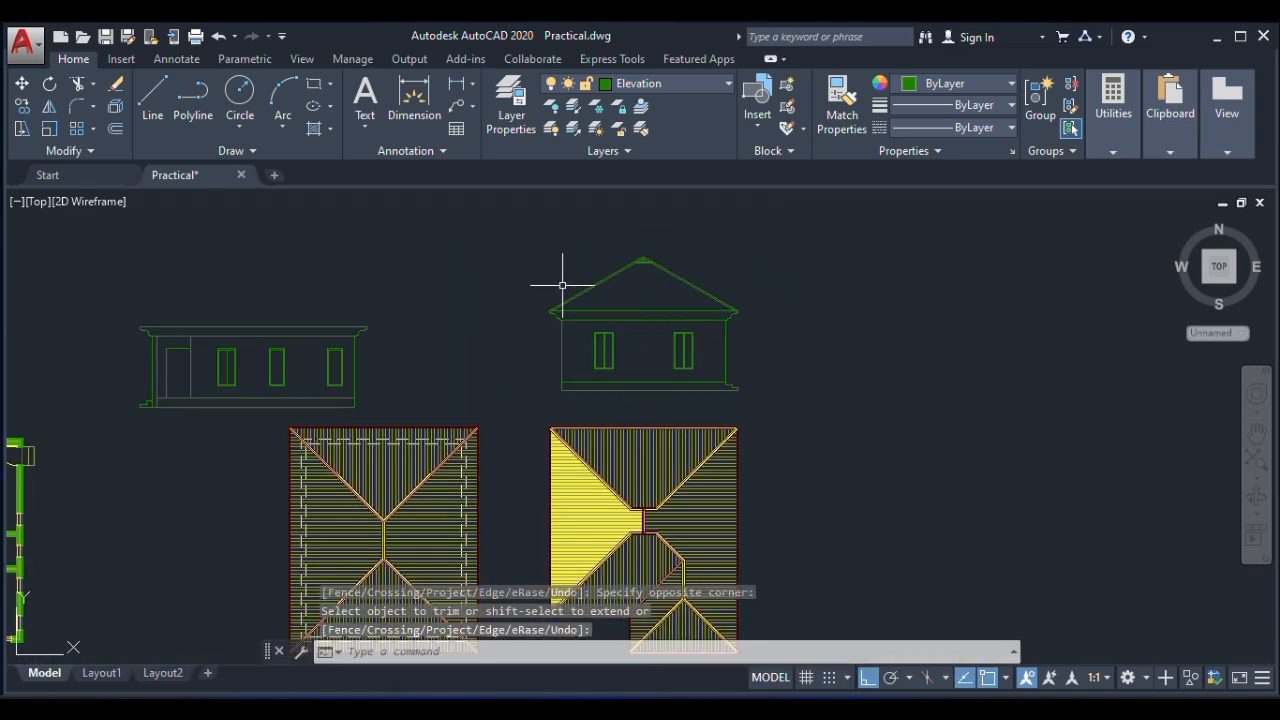
scroll(575, 284, "up", 4)
scroll(744, 328, "down", 4)
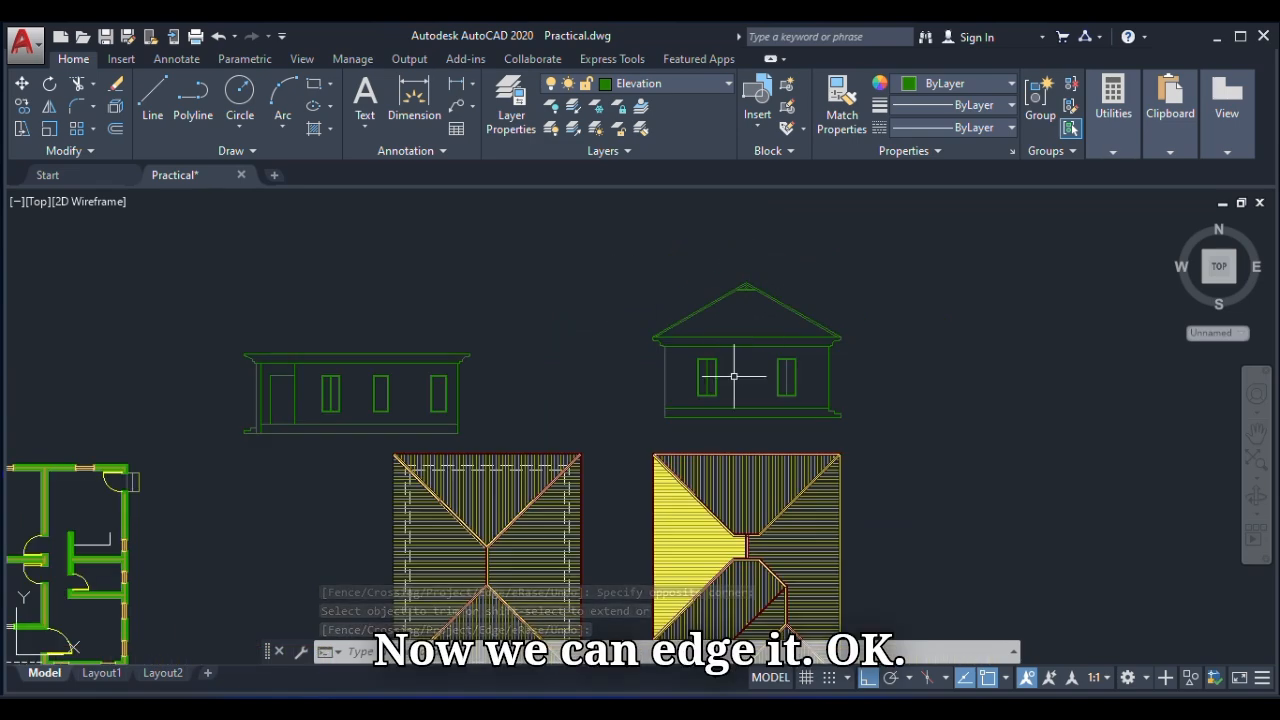
scroll(730, 425, "down", 2)
scroll(720, 402, "down", 3)
scroll(679, 450, "up", 3)
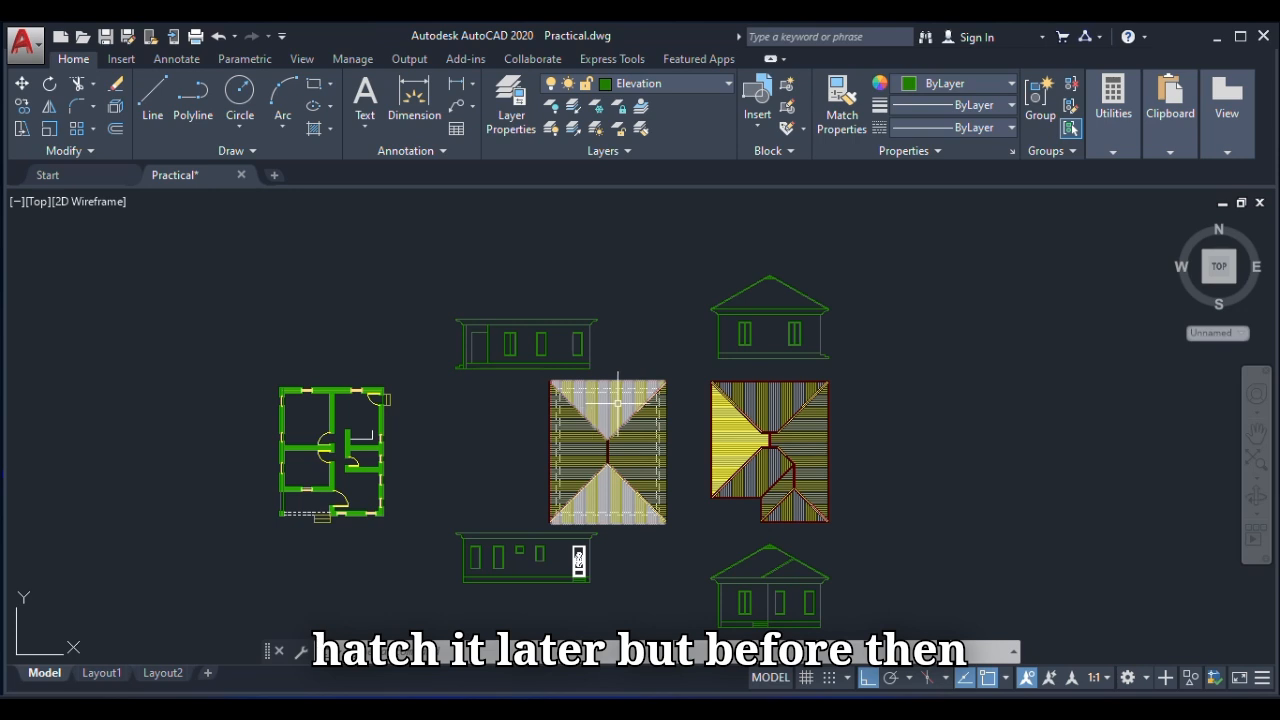
Move the entire L-shaped roof plan horizontally to the right, clear of the two gabled elevations.
left_click(844, 376)
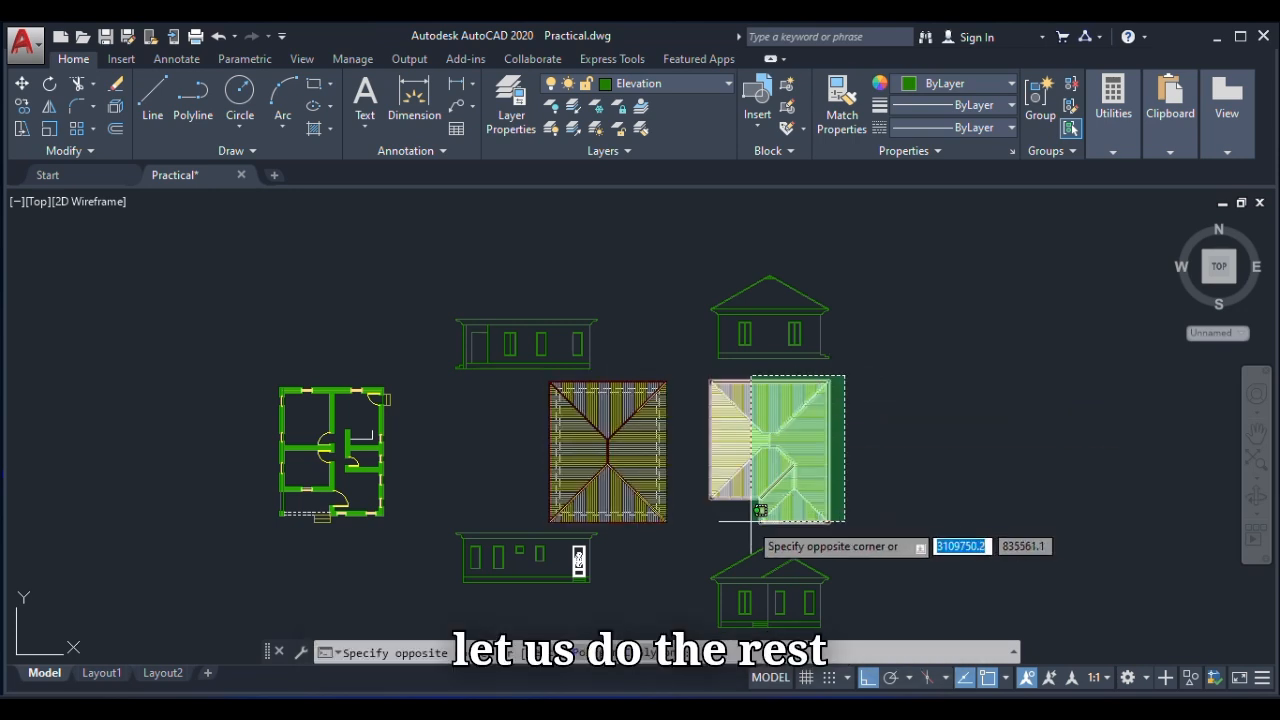
left_click(699, 530)
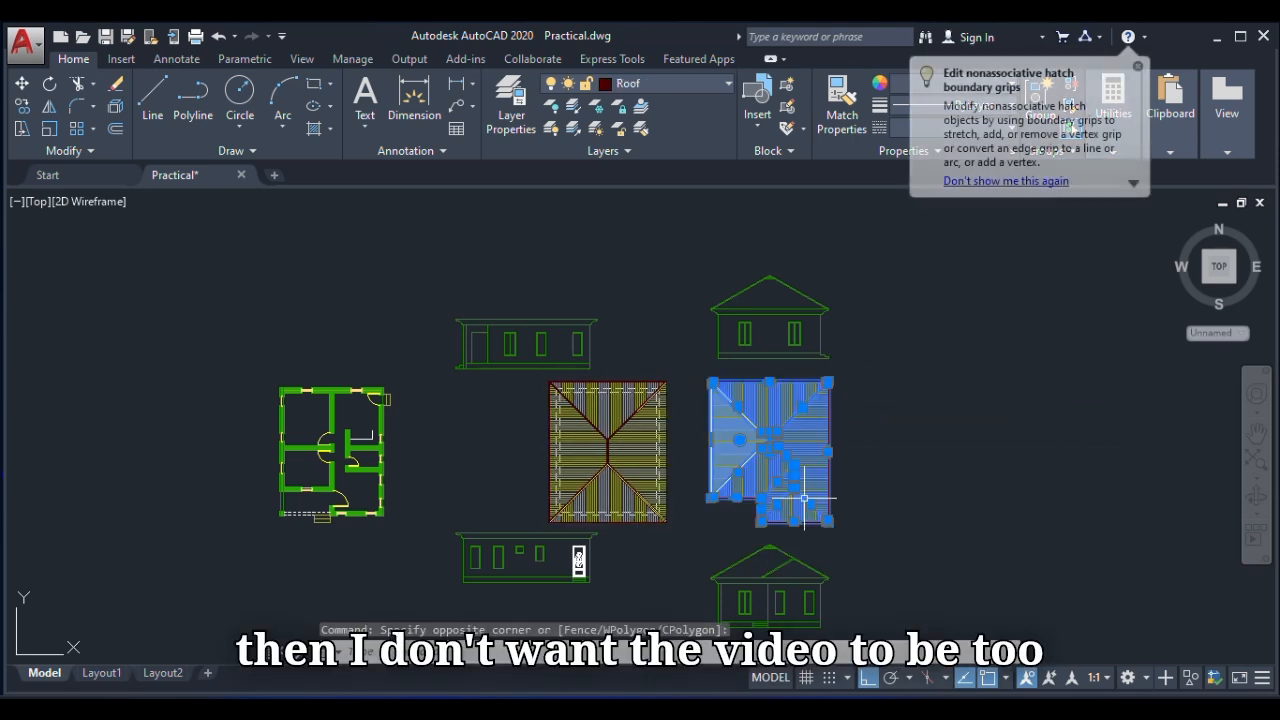
scroll(843, 489, "up", 4)
scroll(542, 437, "down", 2)
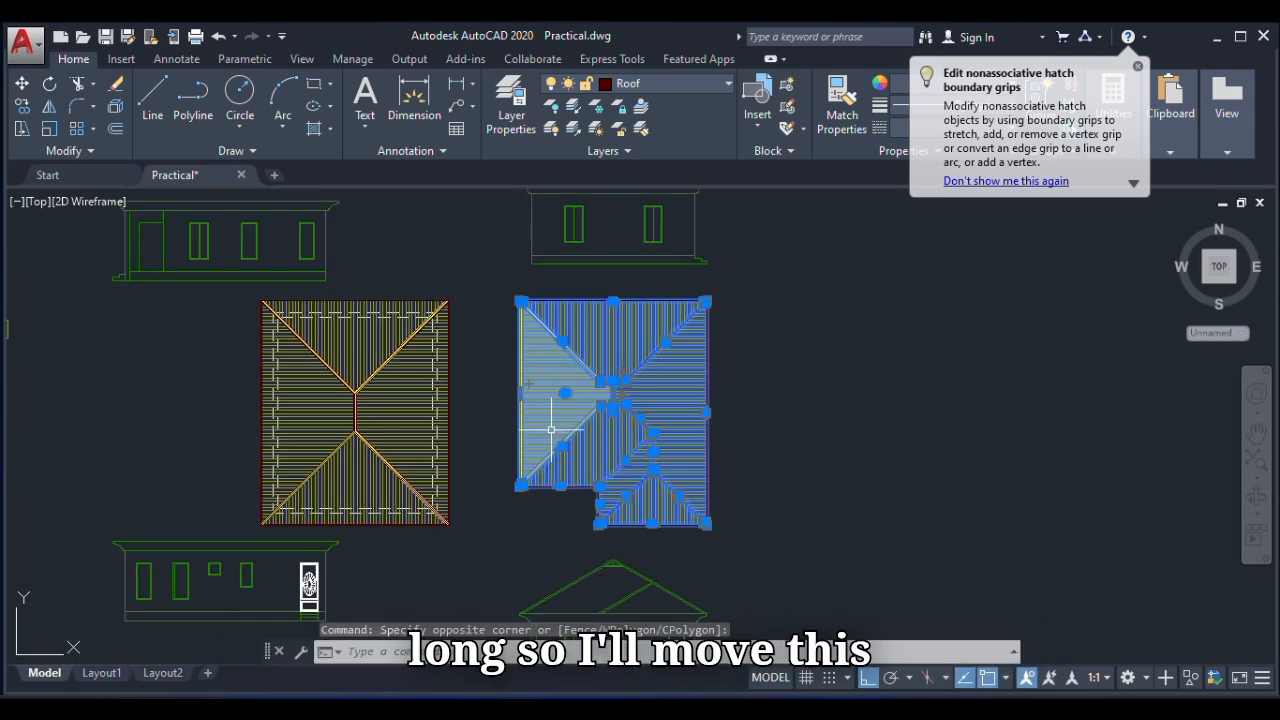
type("m")
key("Return")
left_click(557, 430)
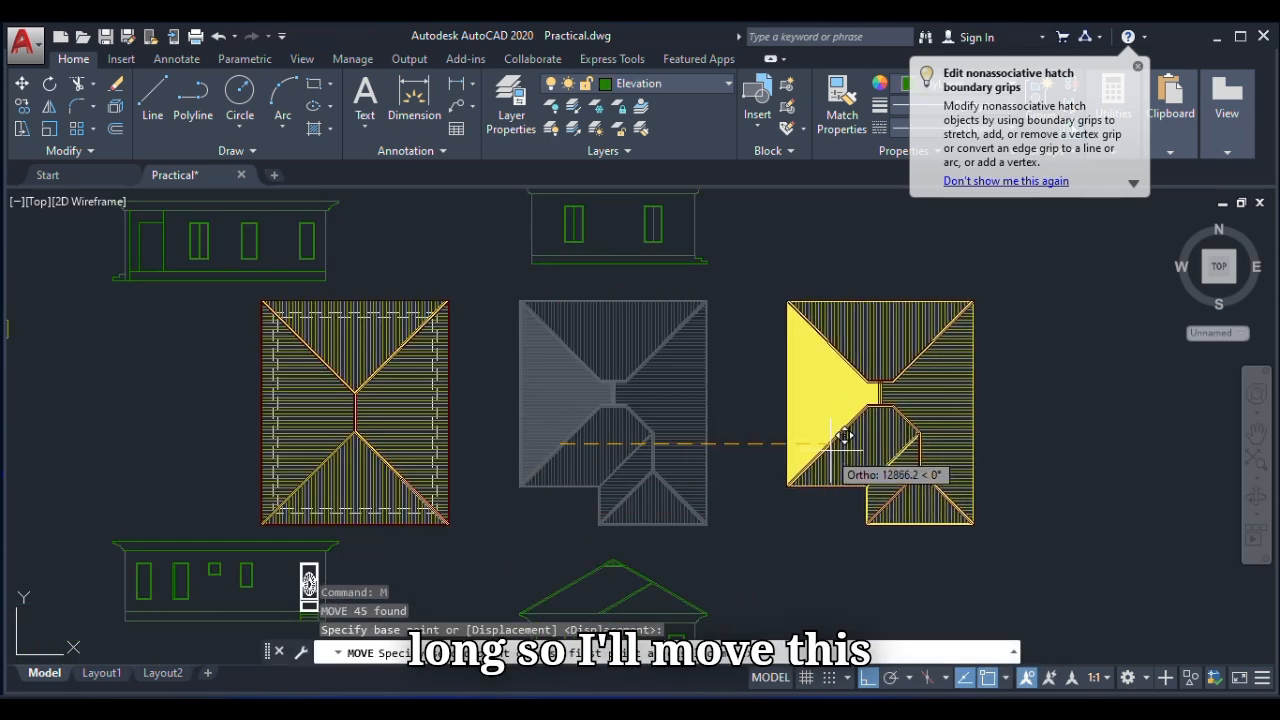
left_click(886, 442)
scroll(724, 427, "down", 4)
Rotate the L-shaped roof plan 90° clockwise about its upper-right corner.
left_click(858, 360)
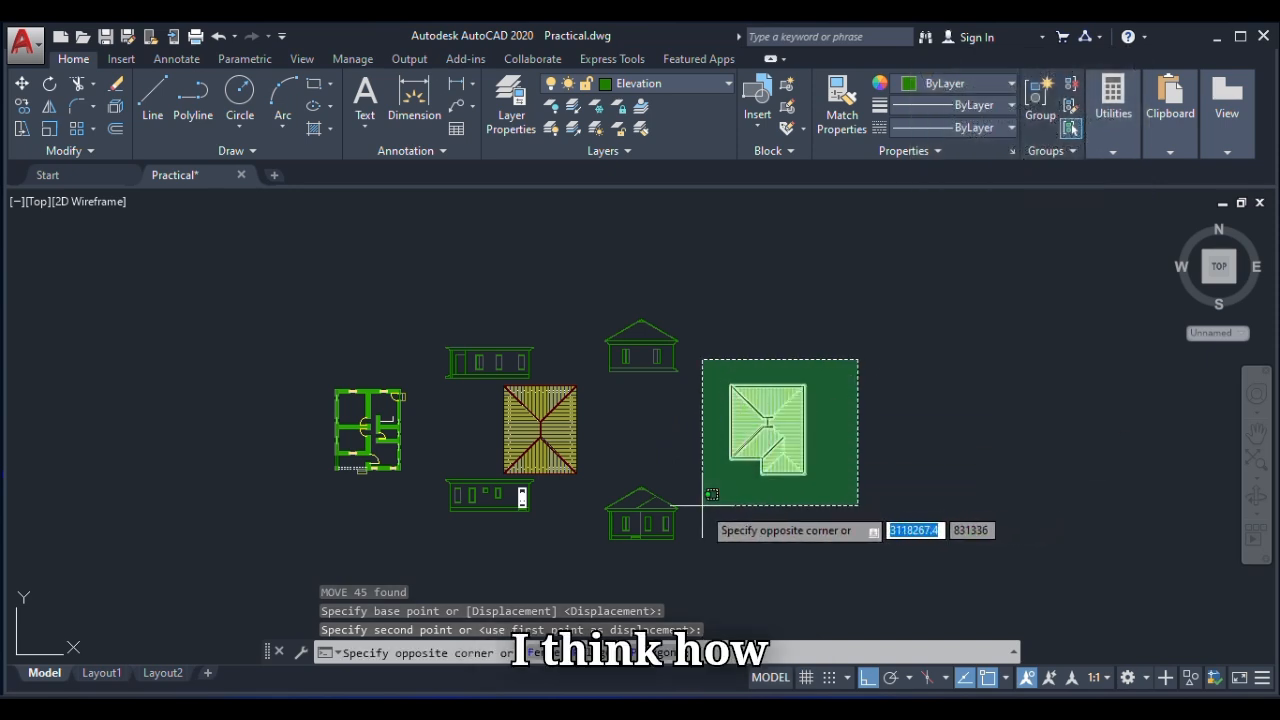
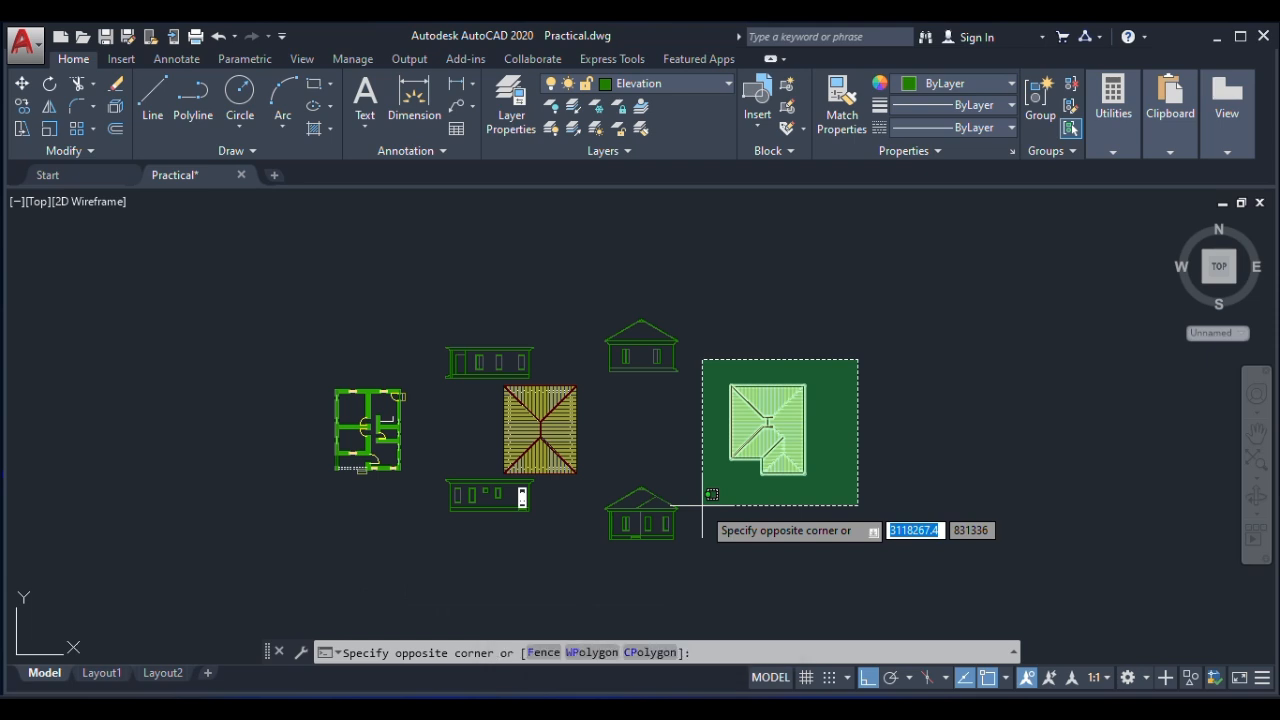
left_click(702, 506)
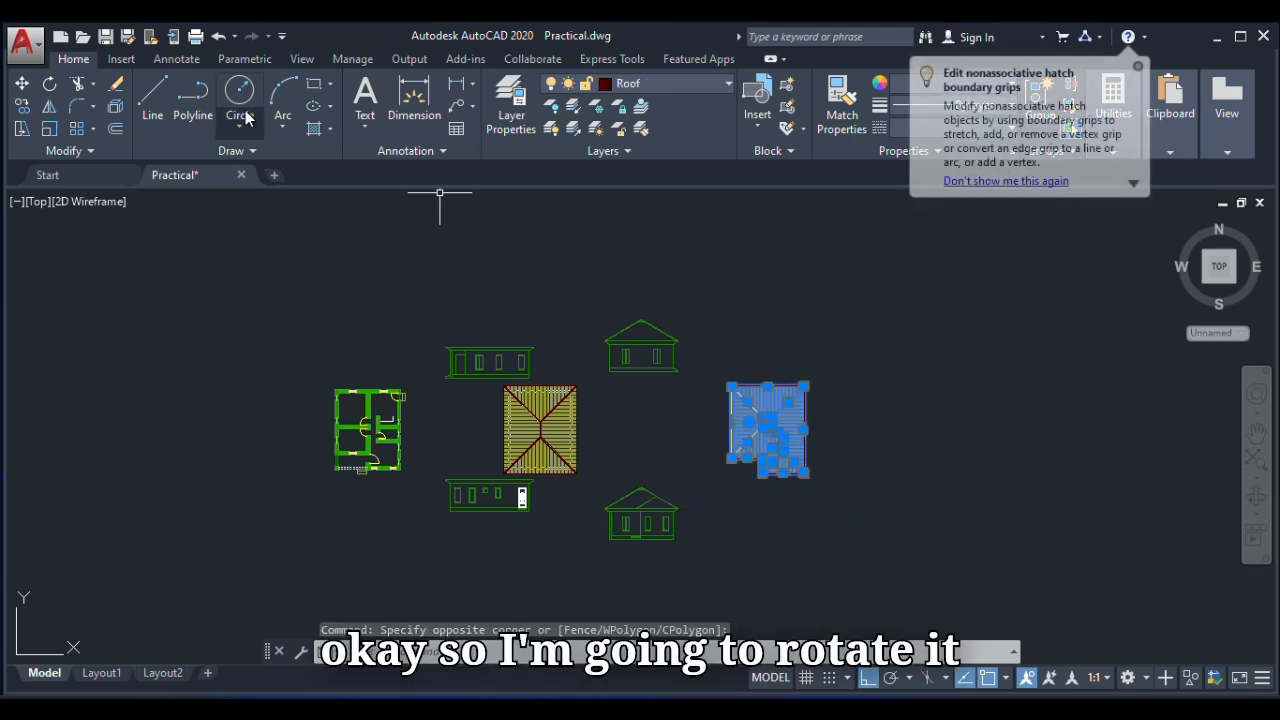
left_click(49, 83)
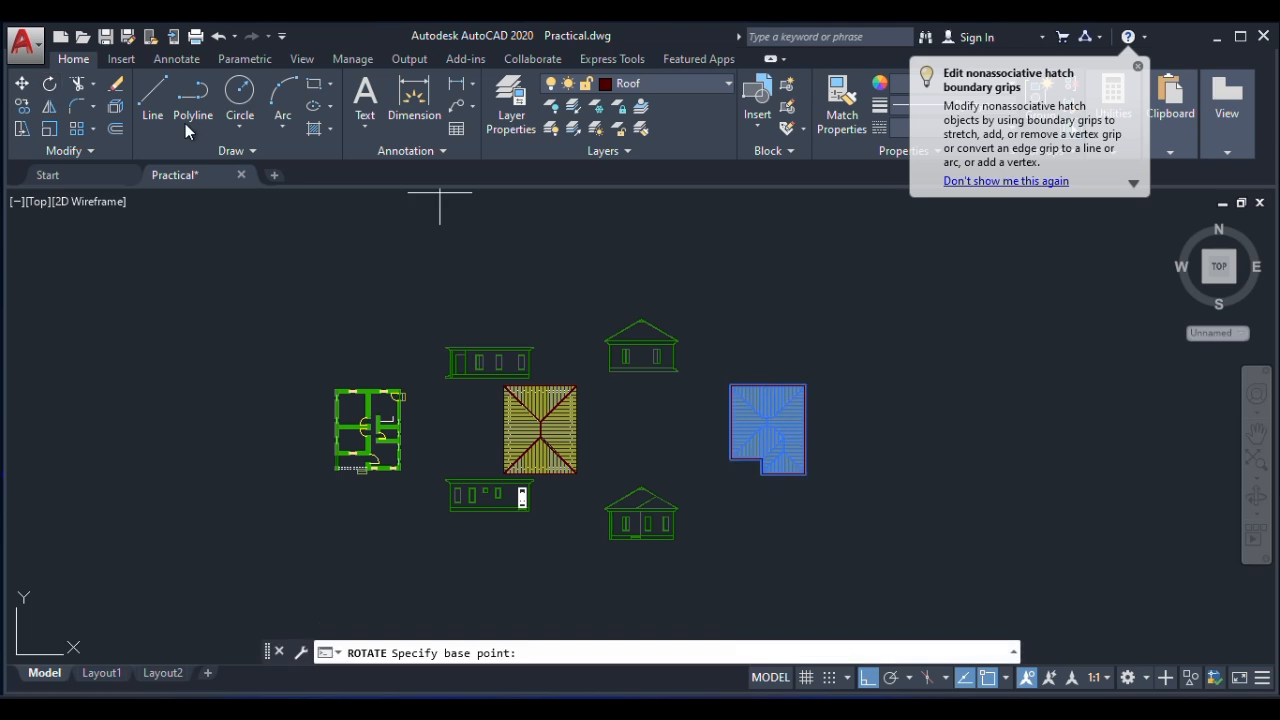
left_click(804, 384)
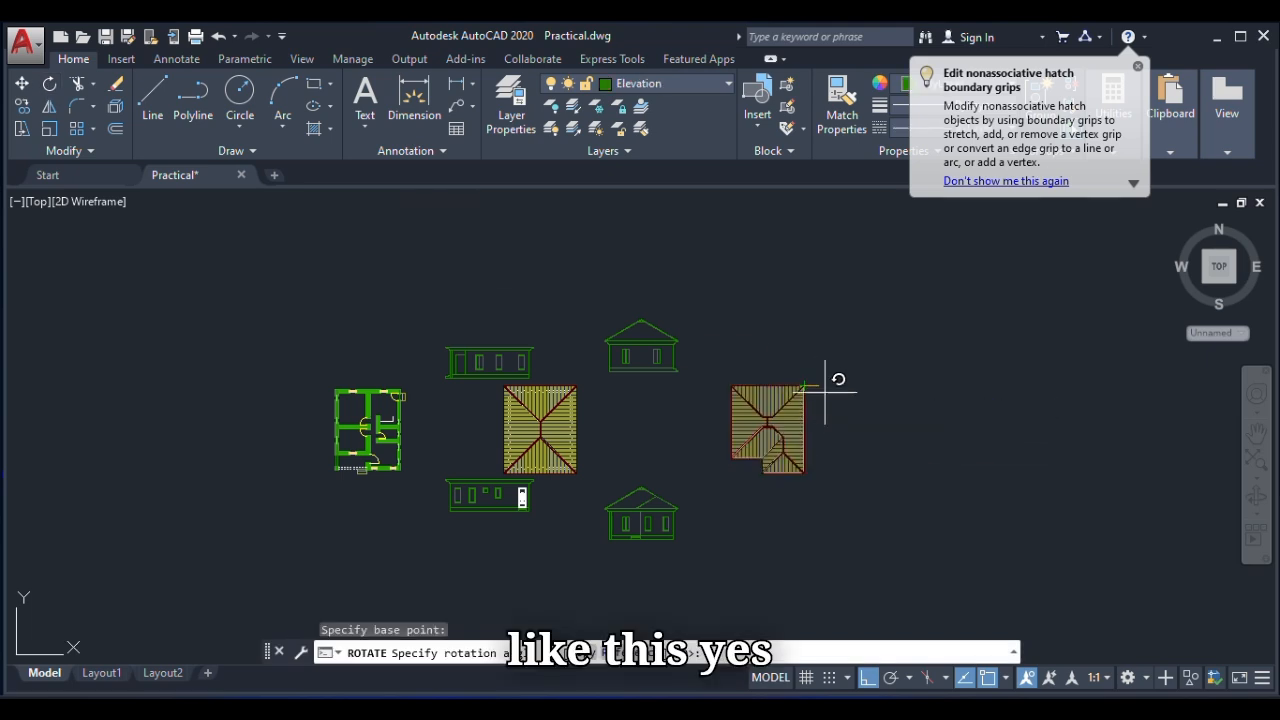
left_click(853, 478)
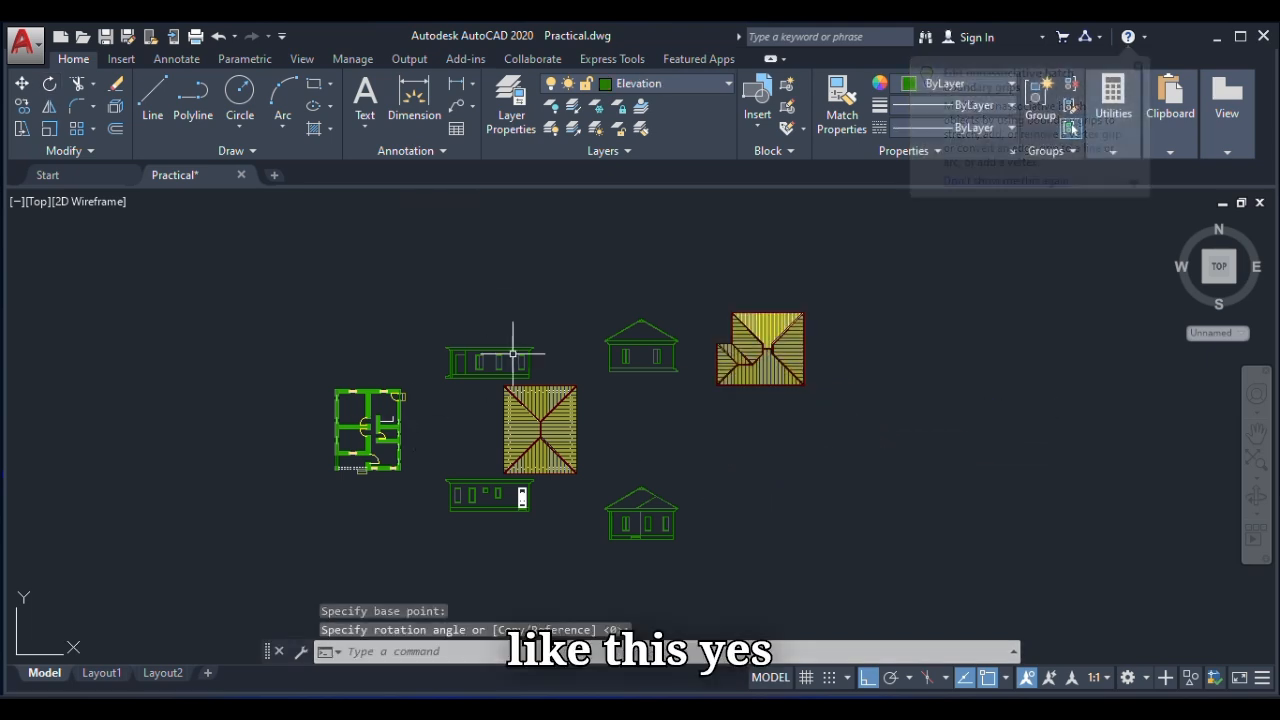
scroll(514, 362, "up", 4)
left_click(596, 288)
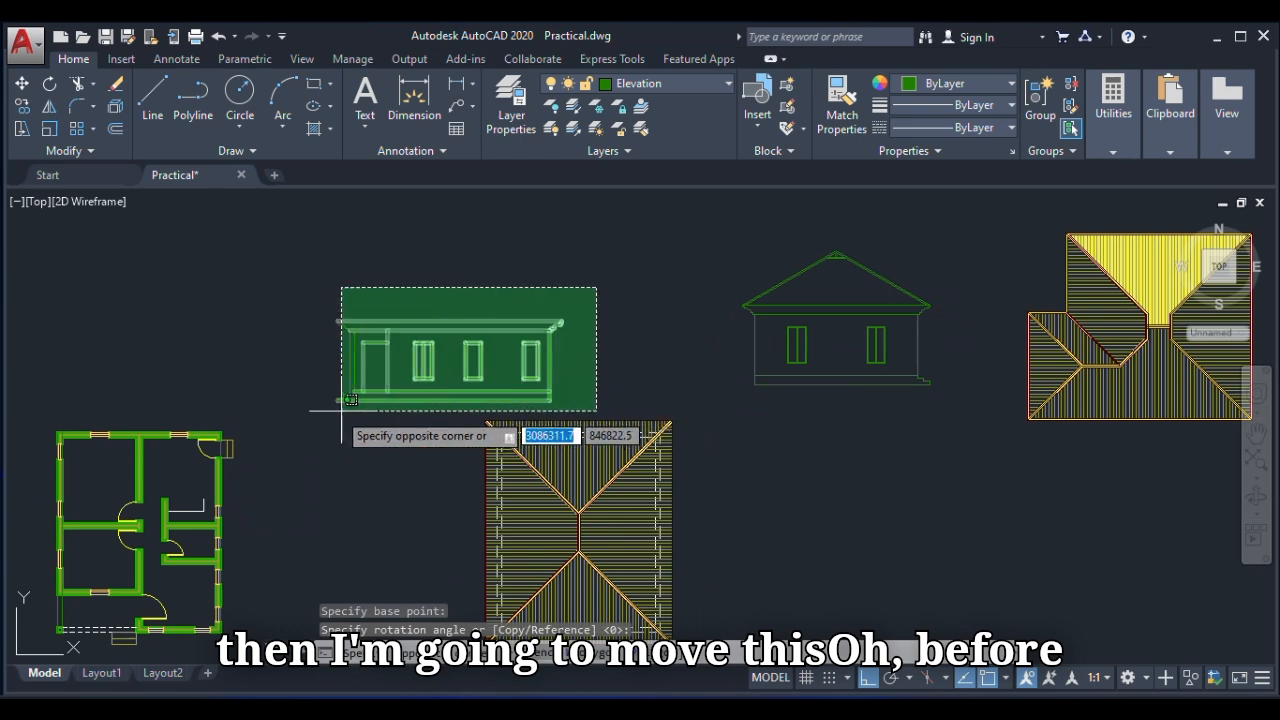
key("Escape")
scroll(412, 410, "down", 4)
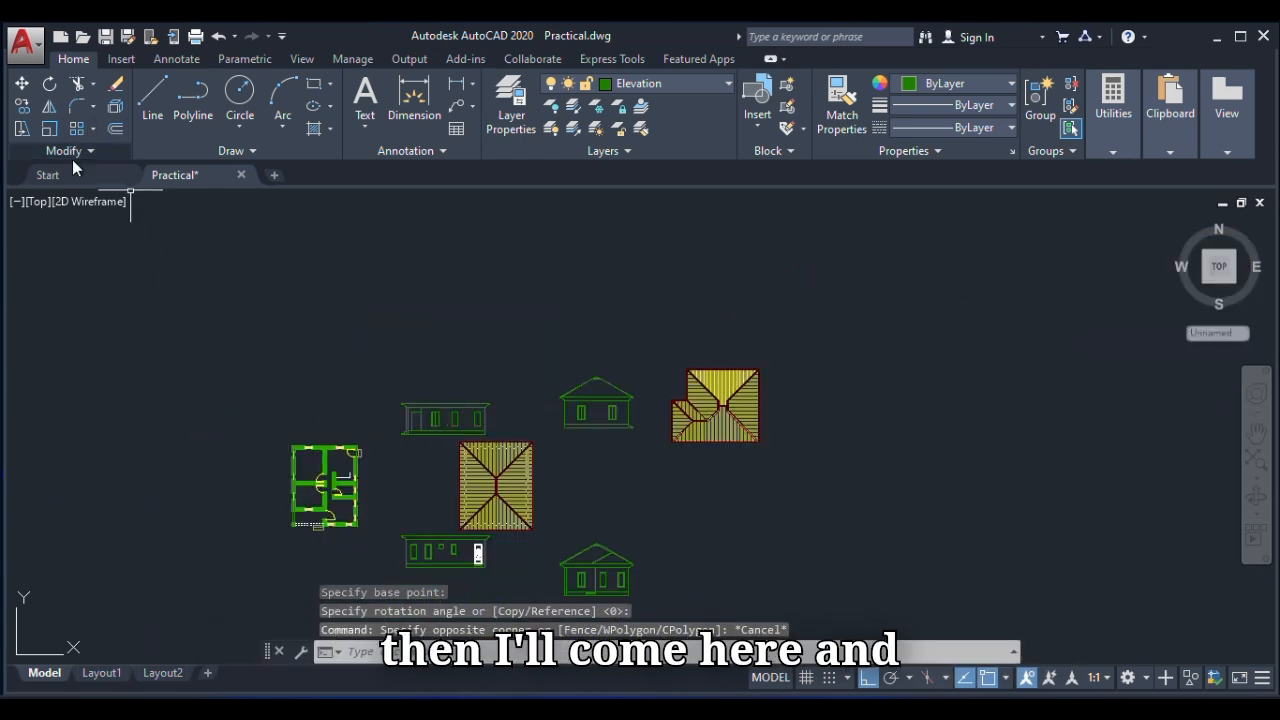
Draw a vertical construction line through the lower-left corner of the rotated roof plan.
left_click(247, 150)
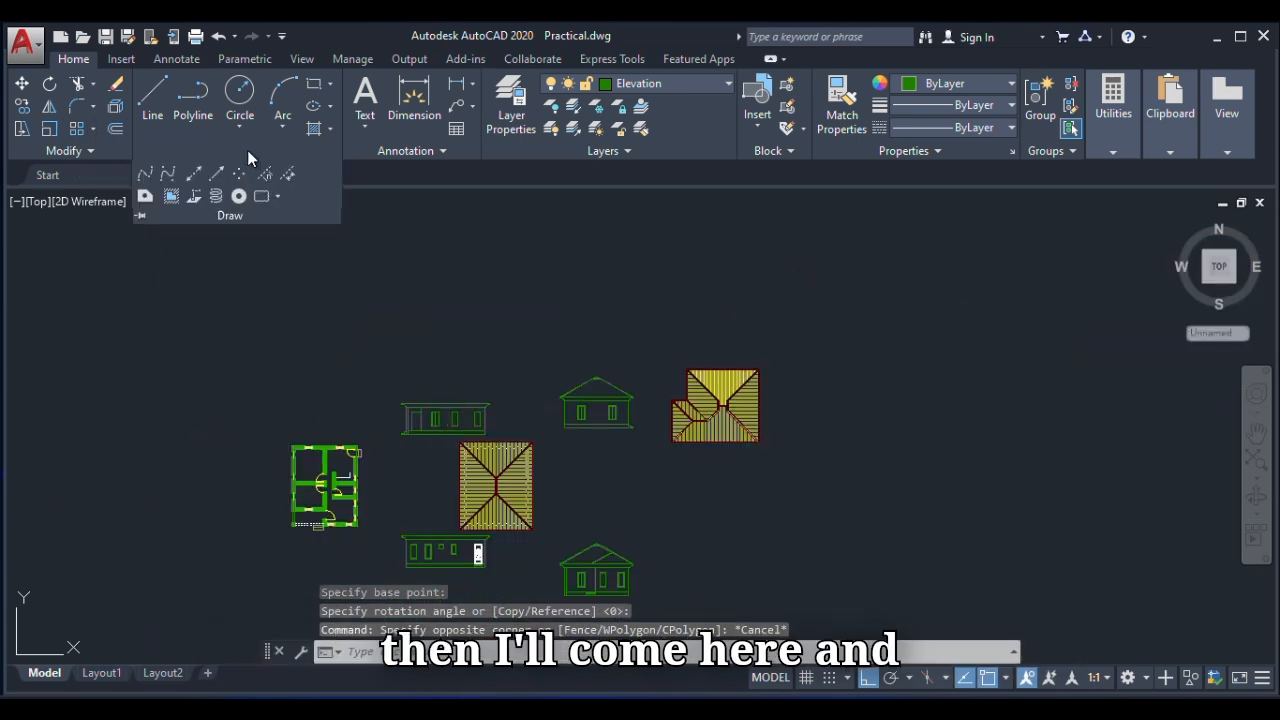
left_click(193, 173)
scroll(686, 437, "up", 5)
scroll(694, 471, "down", 4)
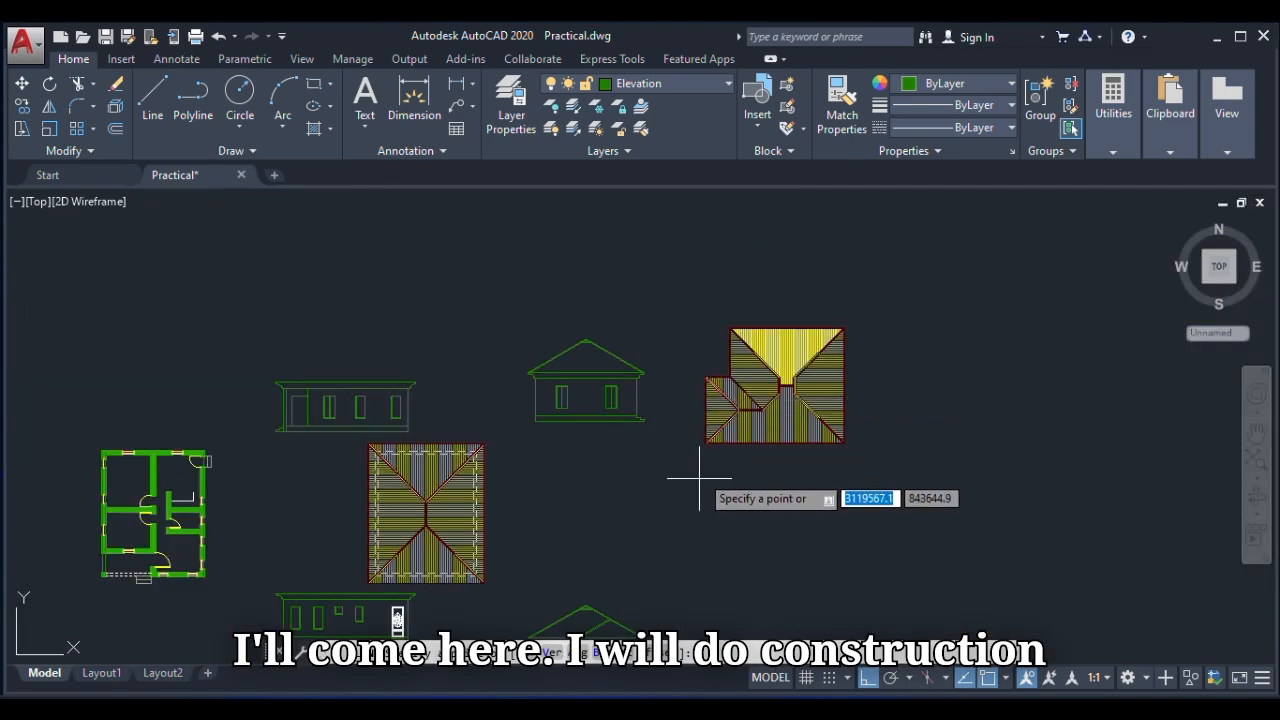
scroll(710, 403, "up", 6)
left_click(709, 381)
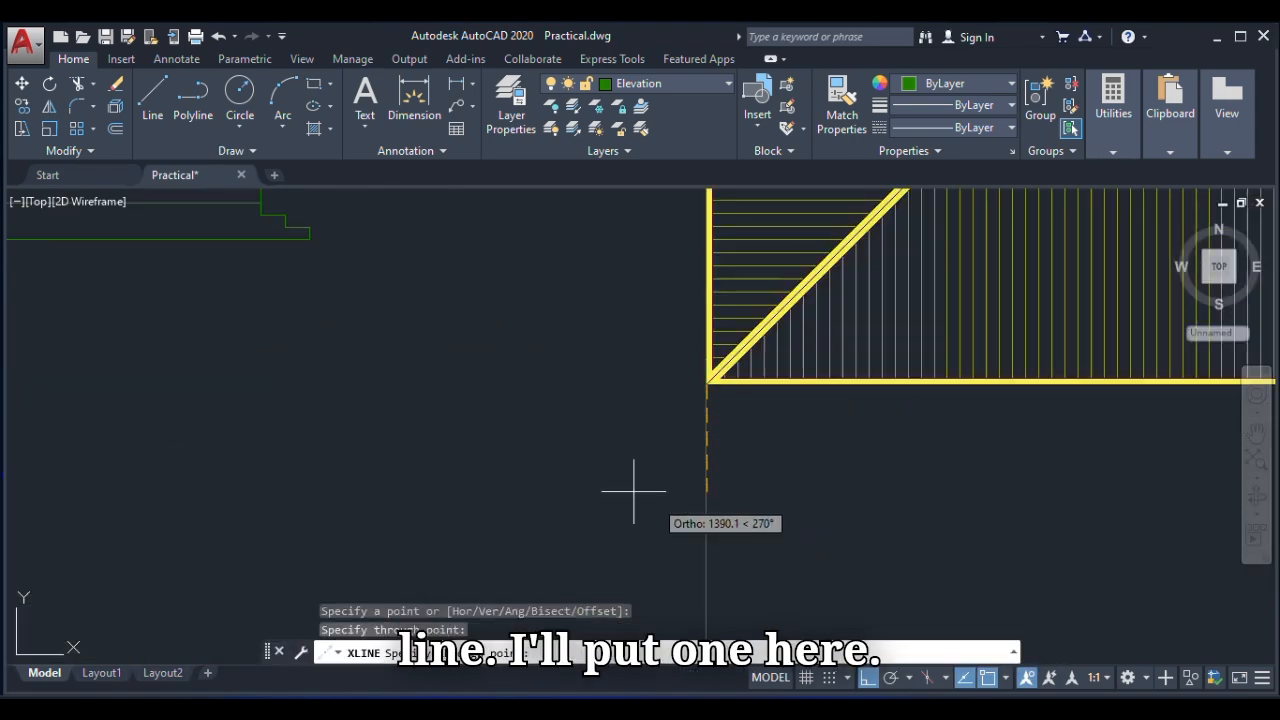
scroll(690, 530, "down", 3)
left_click(718, 549)
key("Escape")
Add a second vertical construction line through the lower-right corner of the rotated roof plan.
key("Return")
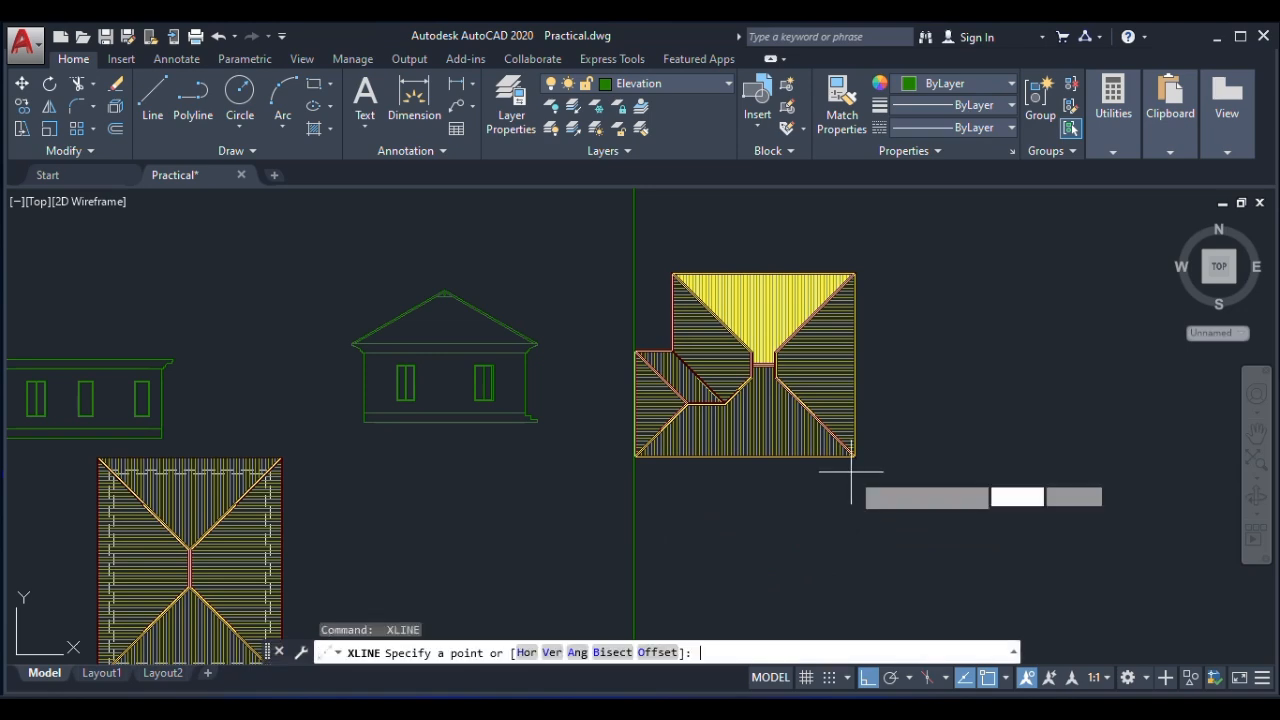
scroll(858, 465, "up", 5)
scroll(826, 548, "down", 5)
left_click(822, 530)
scroll(849, 470, "down", 3)
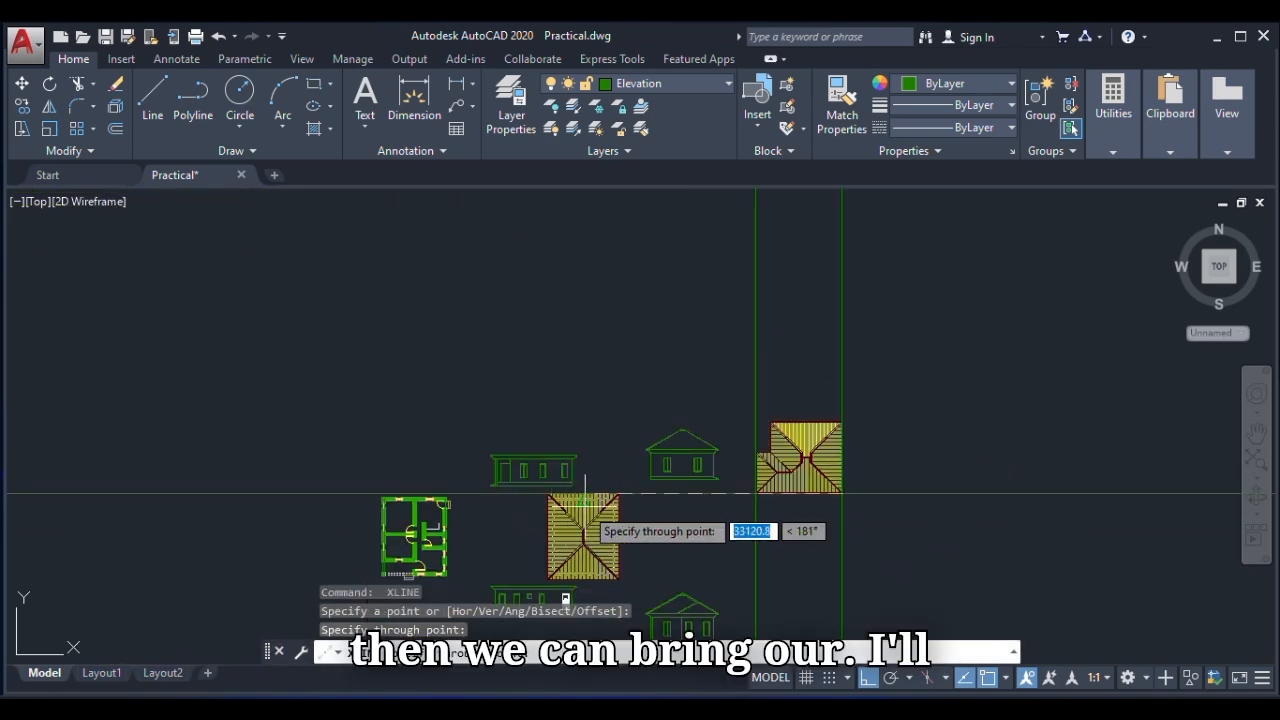
key("Escape")
With ortho off, move the upper flat-topped elevation by its top-right cornice corner onto the right construction line, above the rotated roof plan.
scroll(527, 484, "up", 4)
left_click(788, 324)
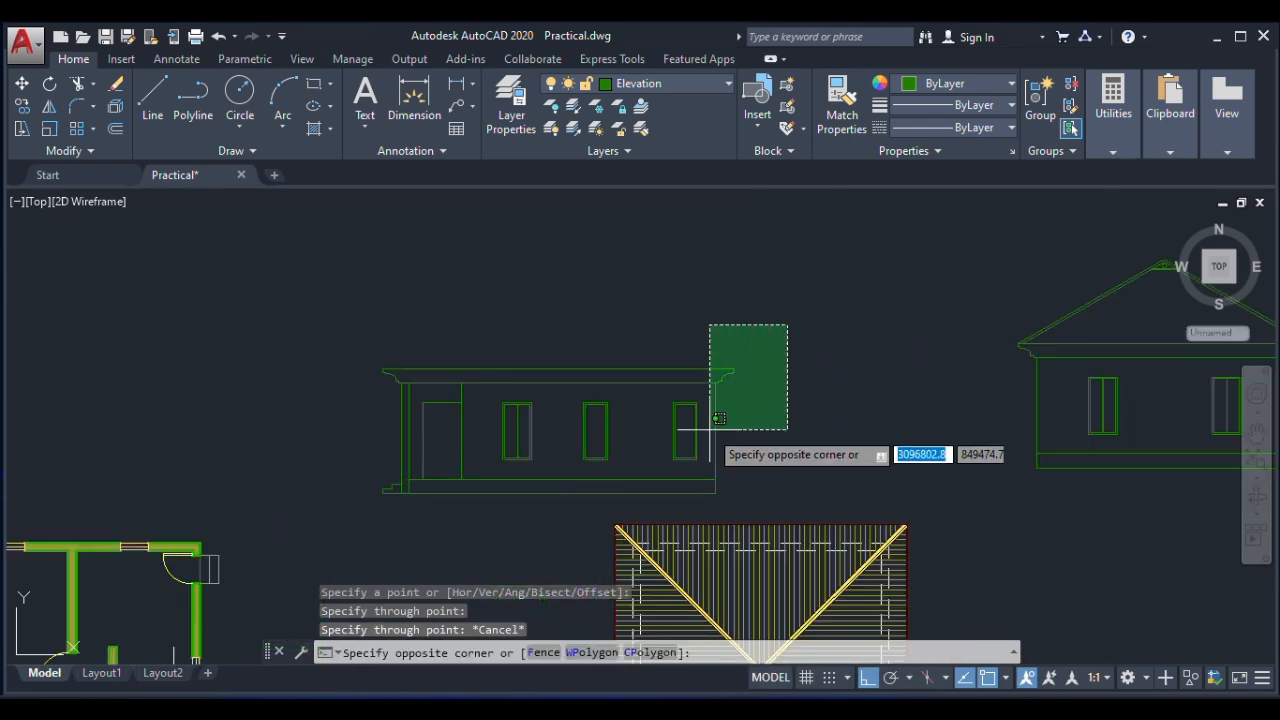
left_click(343, 515)
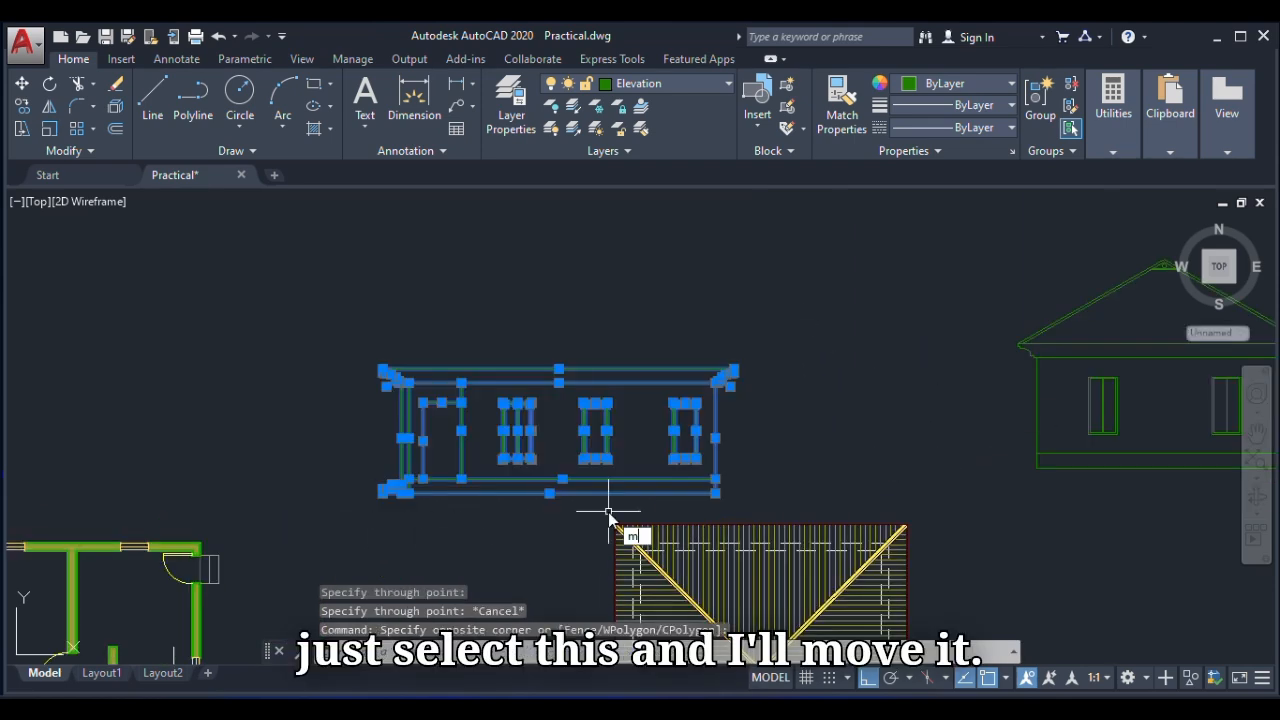
key("Return")
scroll(729, 349, "up", 5)
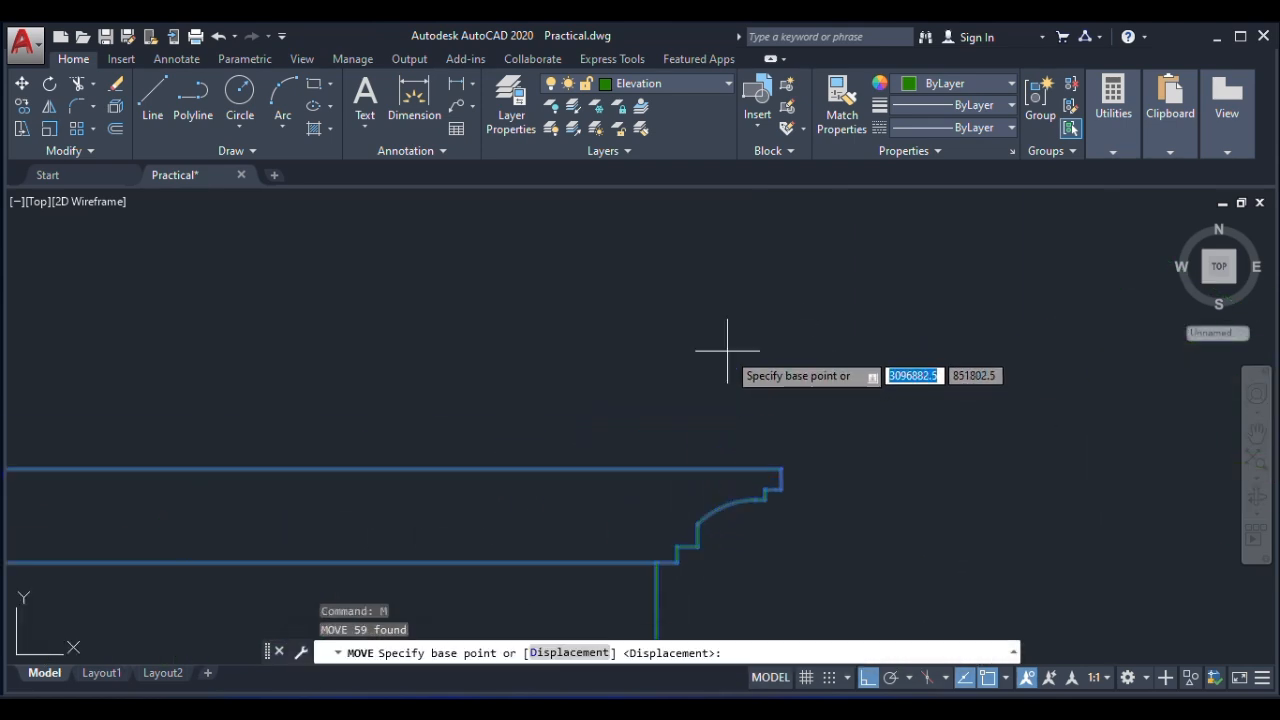
left_click(781, 468)
scroll(543, 449, "down", 5)
scroll(748, 386, "up", 5)
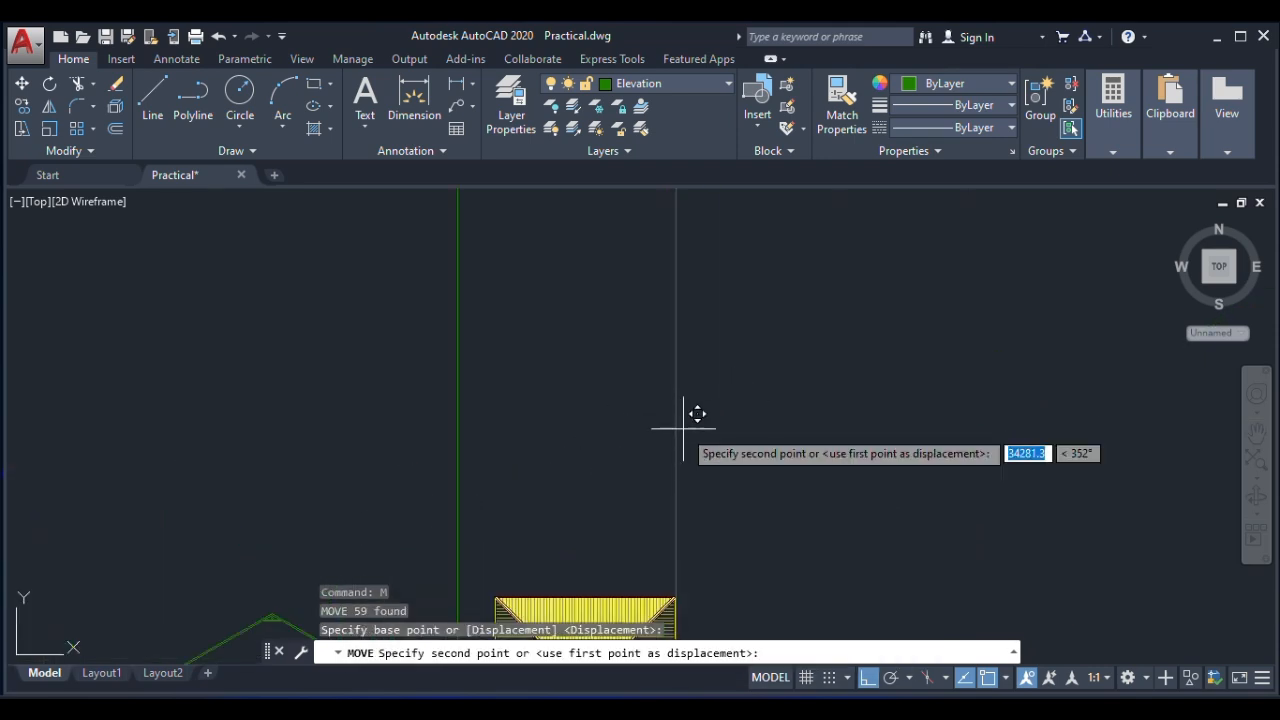
key("F8")
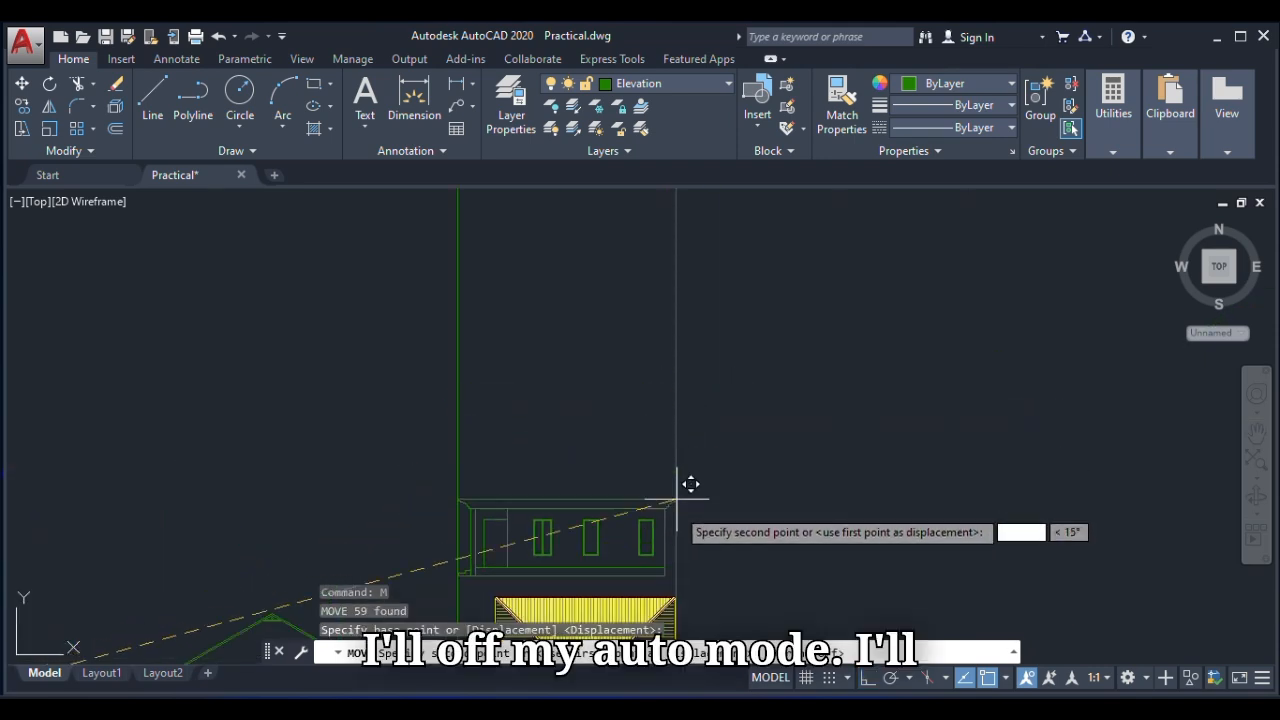
scroll(689, 585, "up", 5)
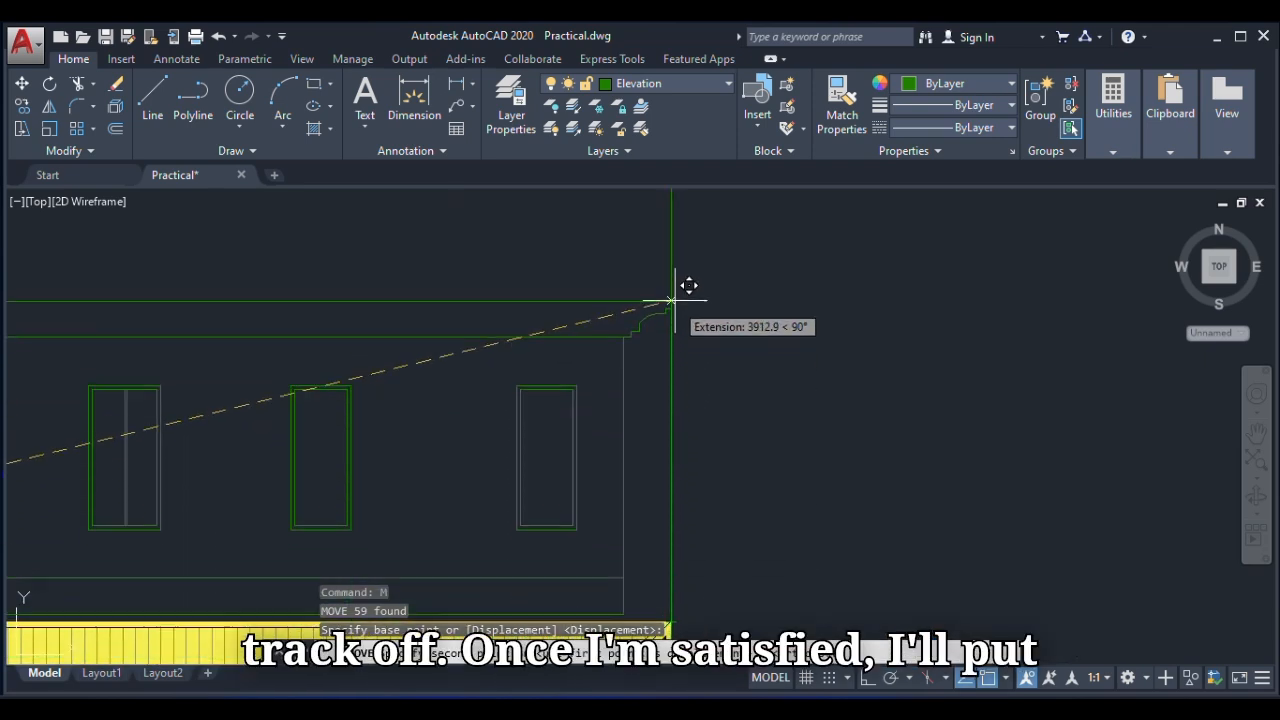
left_click(671, 216)
scroll(655, 260, "down", 4)
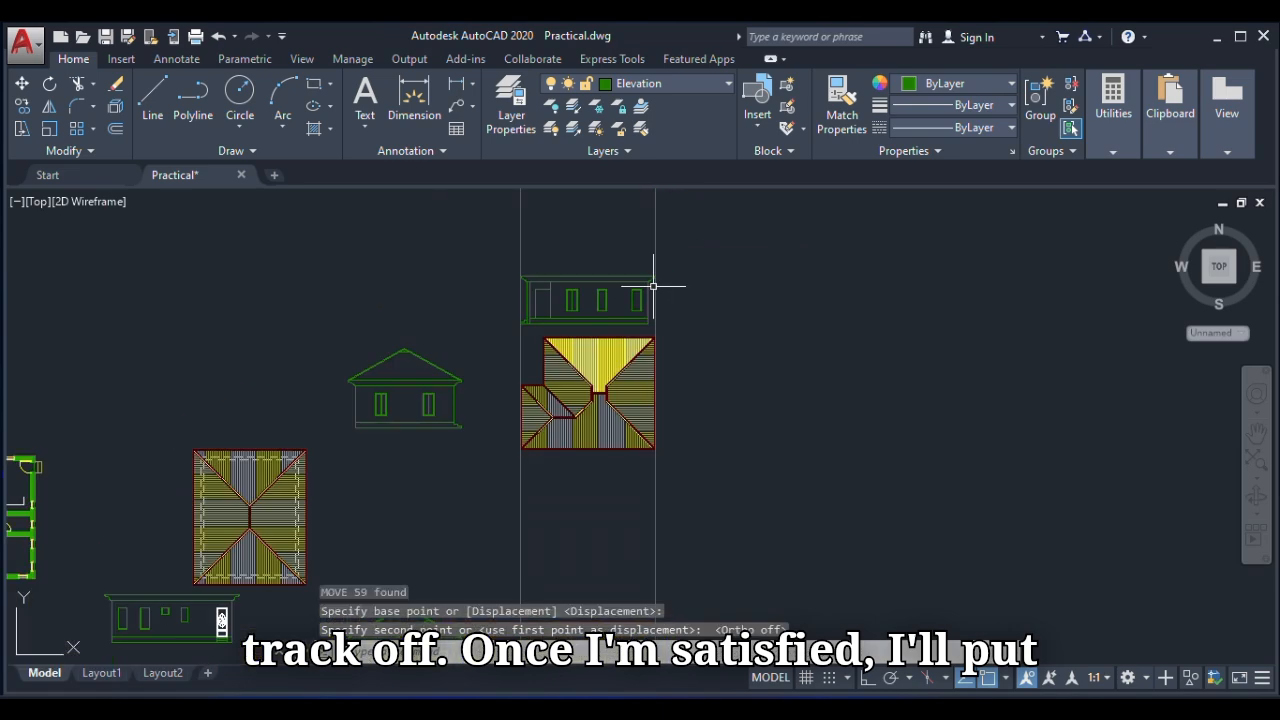
Move the flat-topped elevation with the ornate door by its top-right cornice corner onto the right construction line, below the rotated roof plan.
scroll(491, 474, "down", 4)
scroll(420, 460, "up", 8)
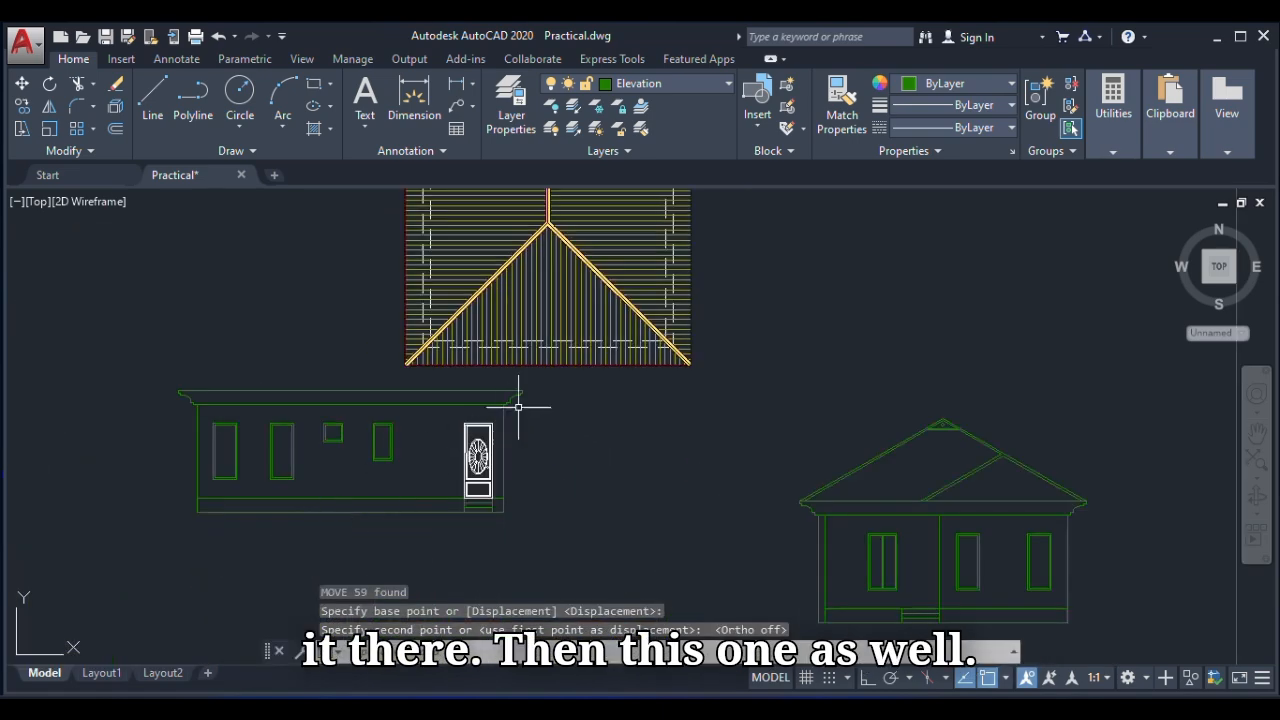
left_click(542, 380)
left_click(149, 553)
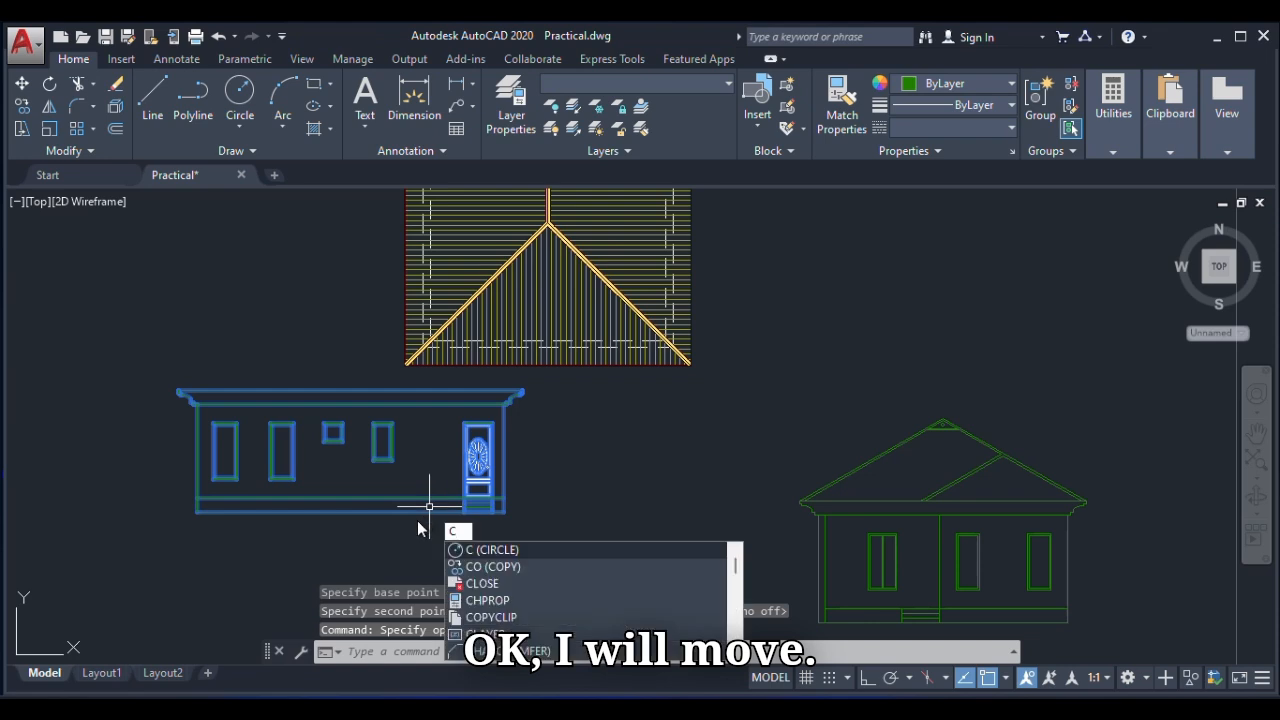
key("BackSpace")
key("Return")
scroll(530, 390, "up", 6)
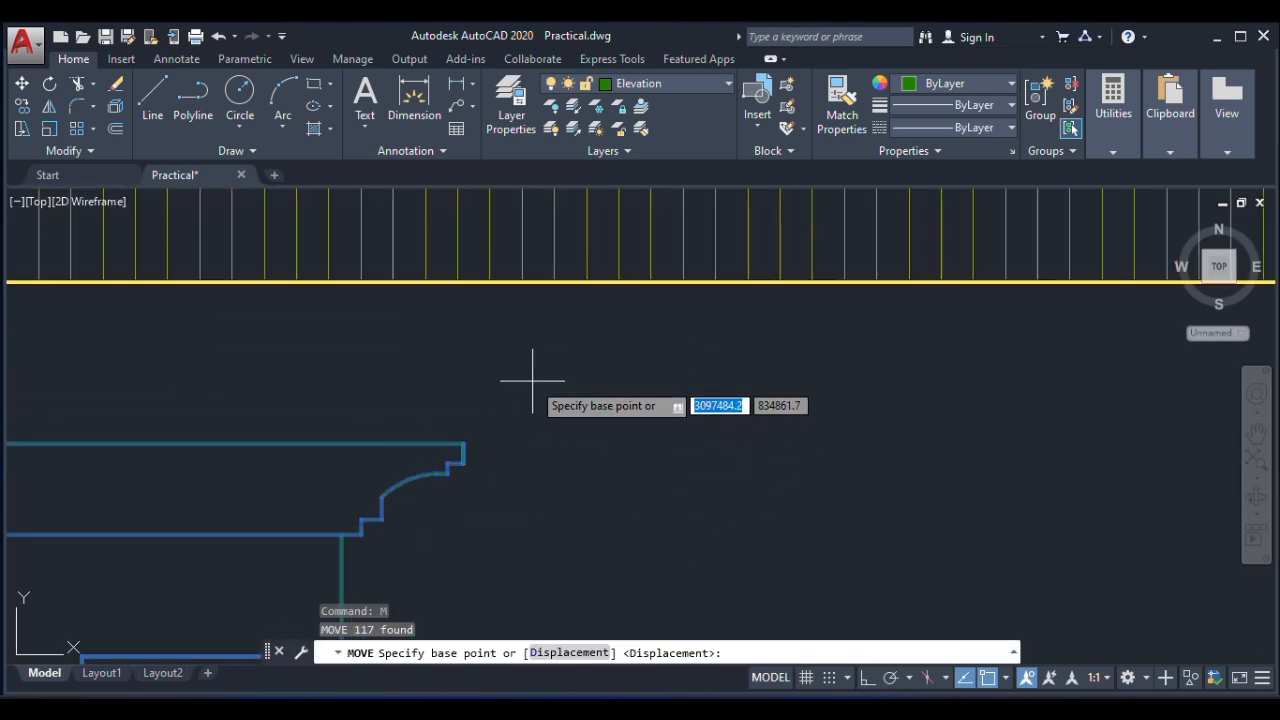
left_click(462, 443)
scroll(462, 443, "down", 8)
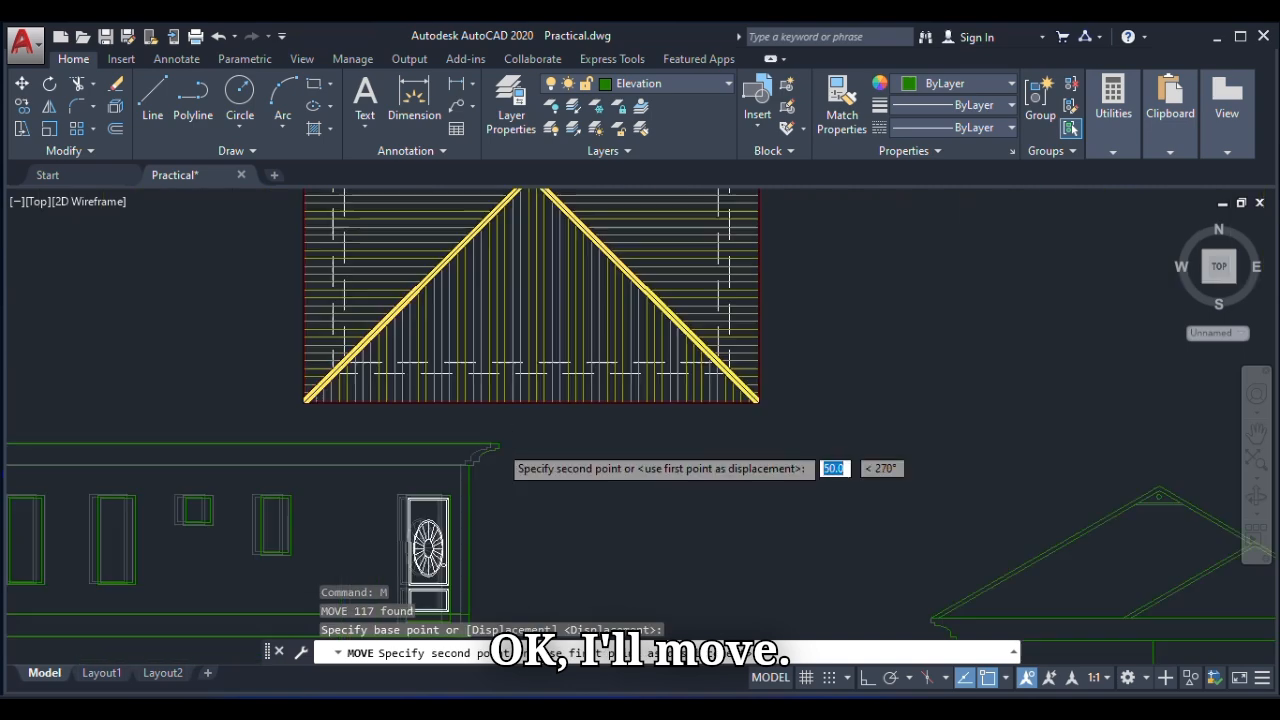
scroll(790, 305, "up", 3)
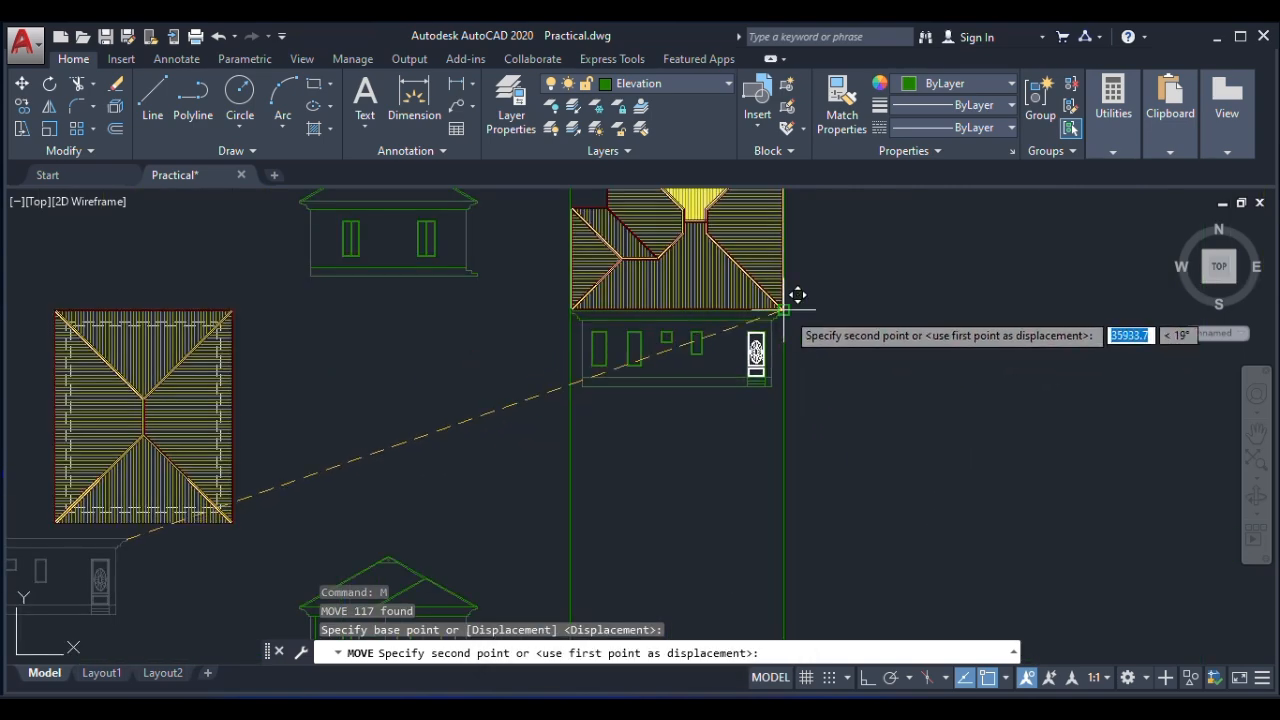
scroll(795, 296, "up", 5)
scroll(790, 295, "down", 5)
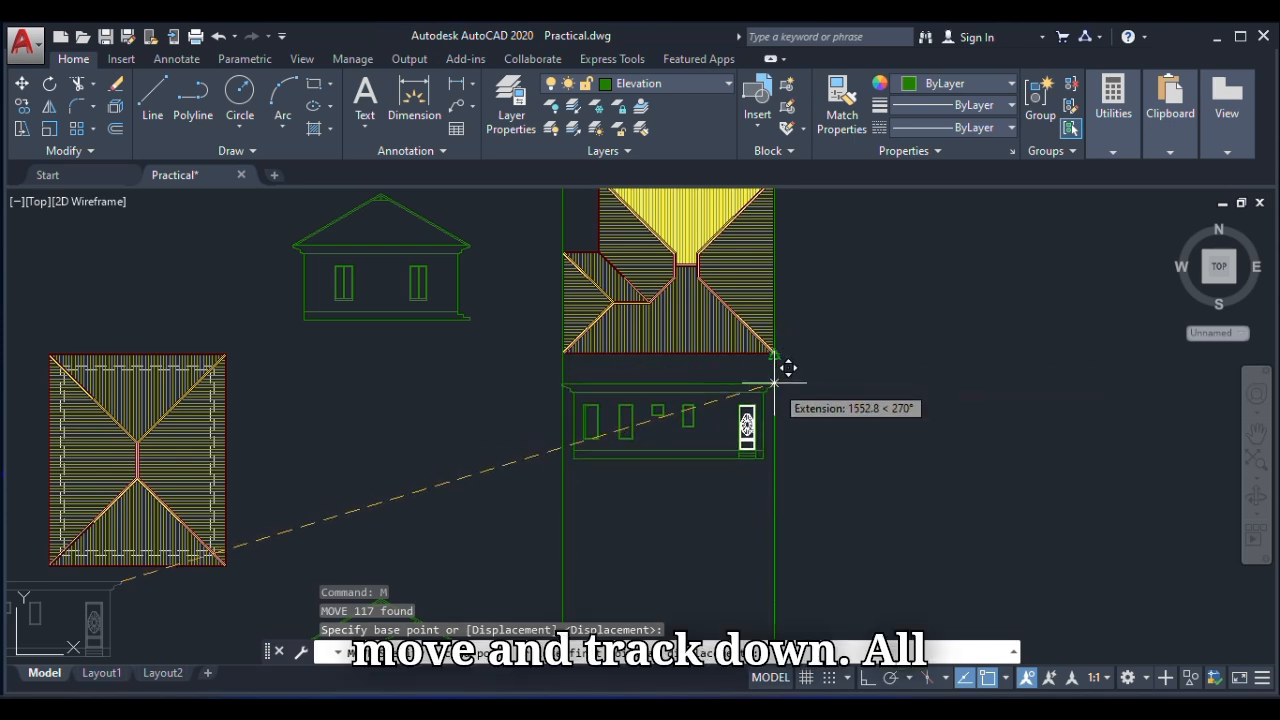
left_click(775, 427)
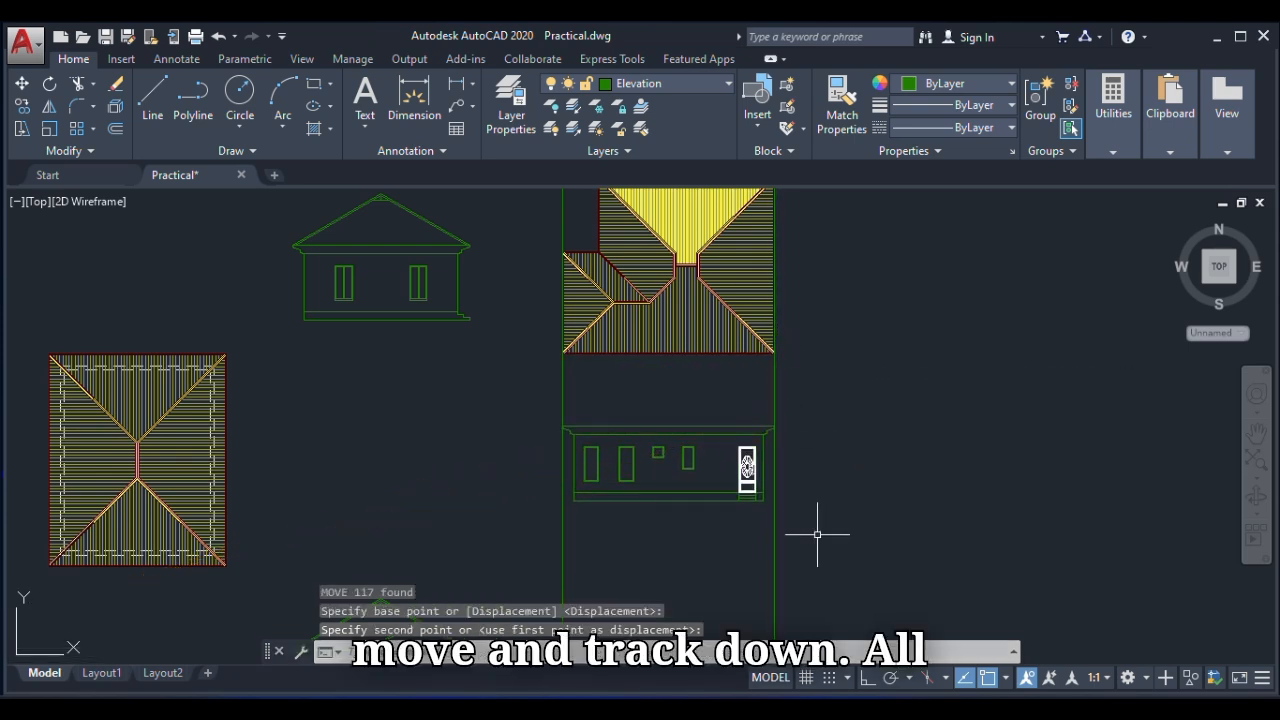
Copy the outer left roof slope line of the lower gabled elevation from its lower end to the top-left cornice corner of the elevation below the roof plan.
scroll(724, 560, "down", 4)
scroll(642, 518, "up", 3)
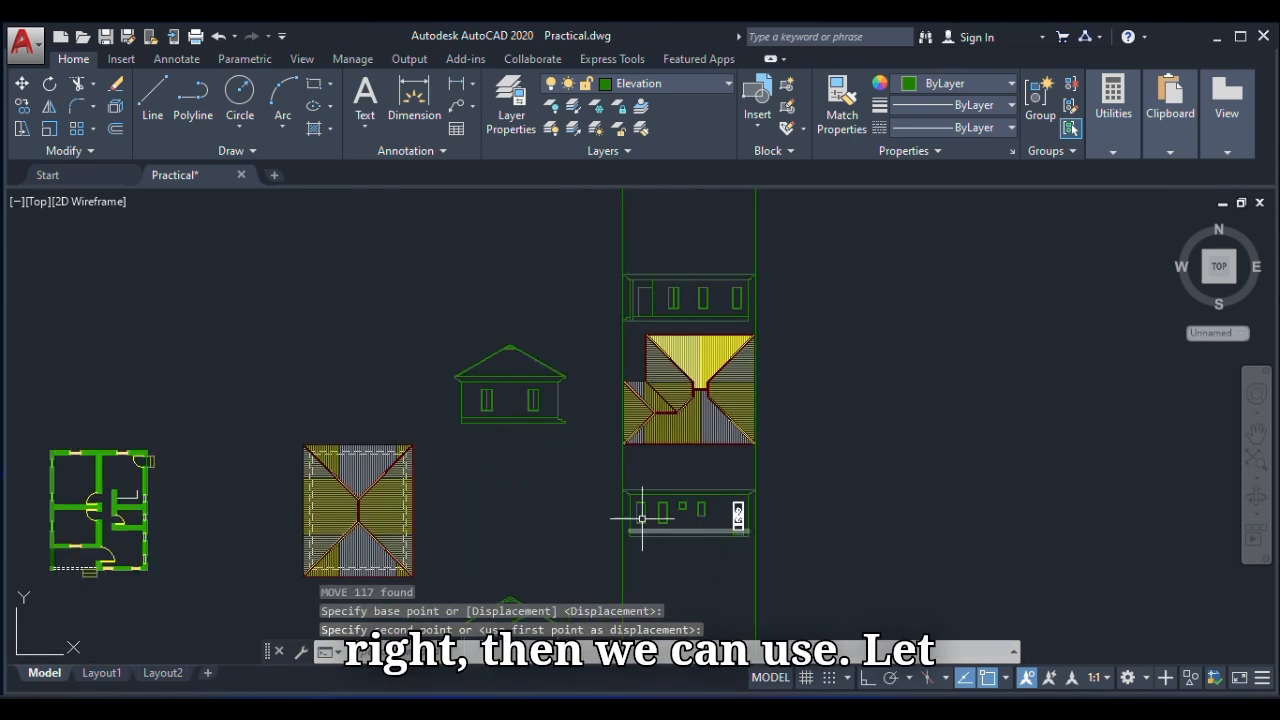
scroll(510, 388, "down", 2)
left_click(508, 386)
scroll(470, 545, "up", 8)
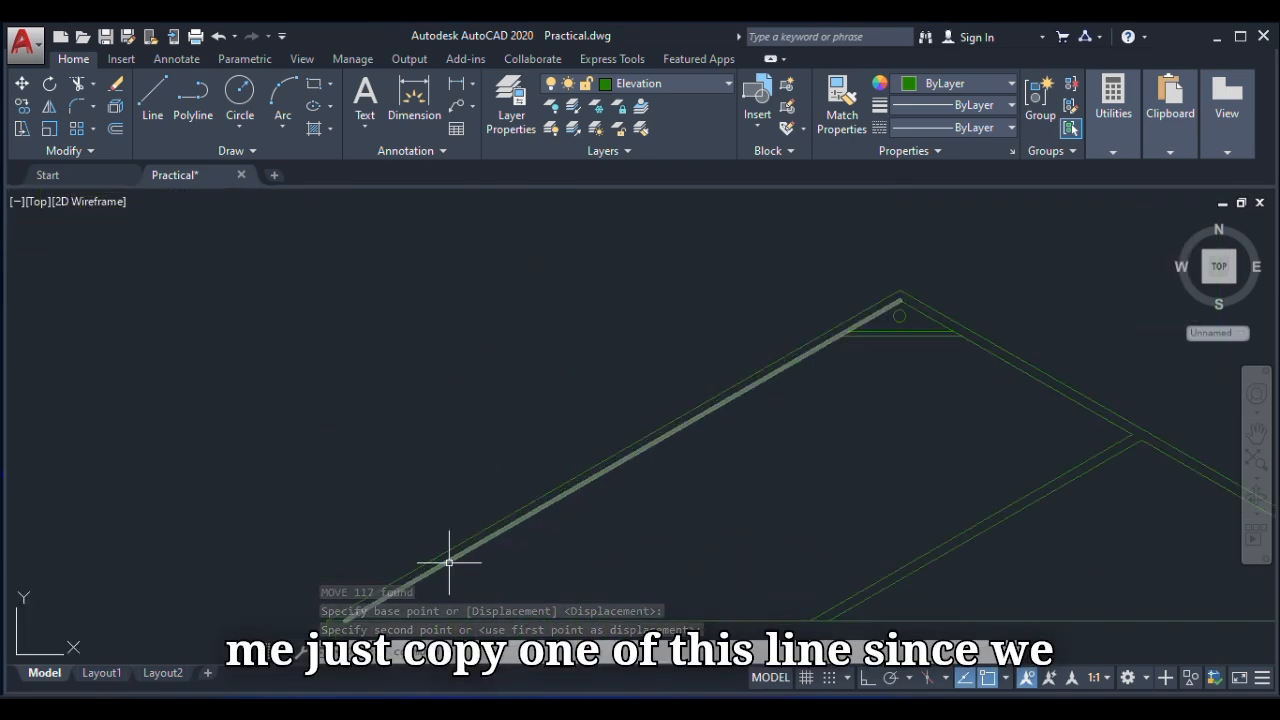
left_click(465, 540)
scroll(514, 451, "down", 5)
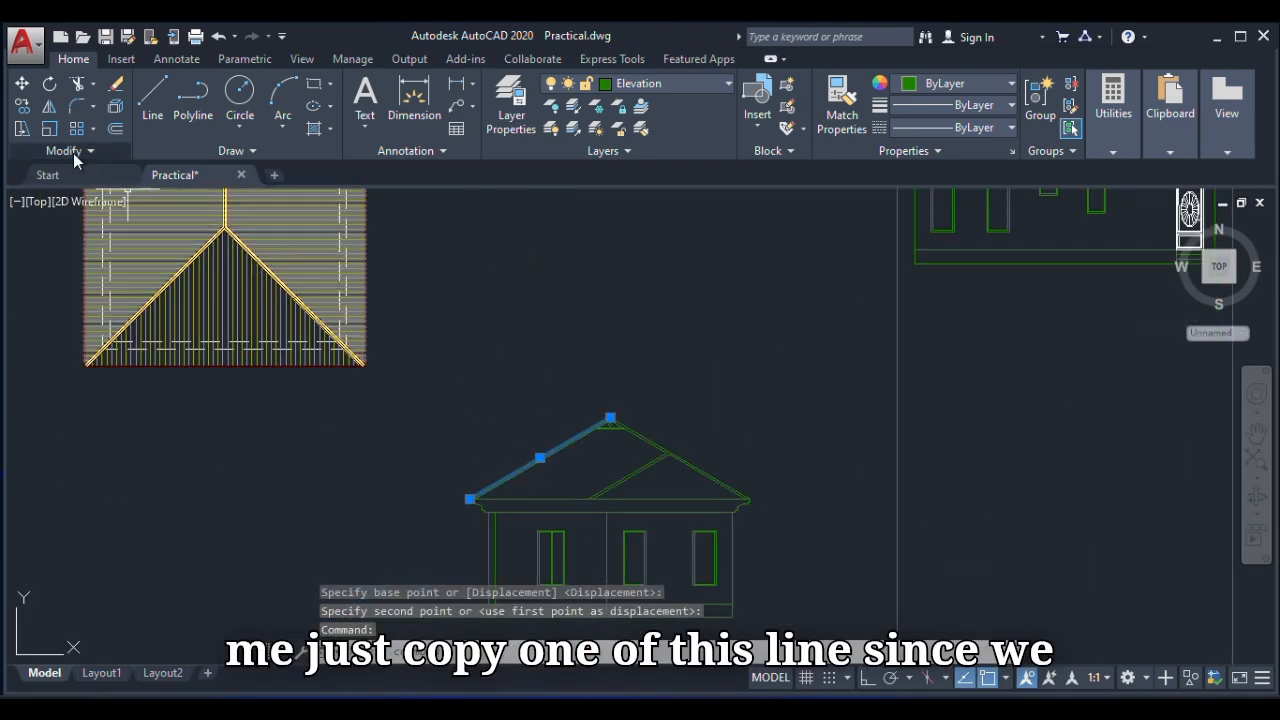
left_click(24, 108)
scroll(443, 463, "up", 6)
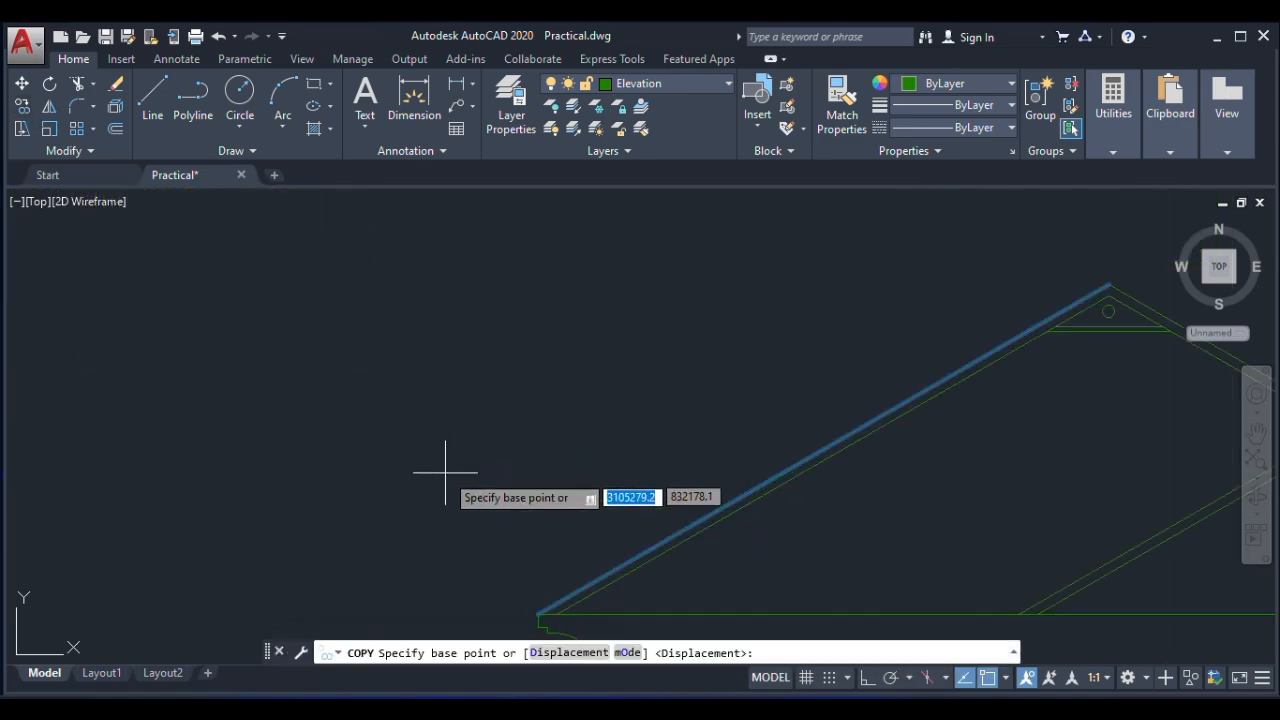
scroll(530, 610, "up", 1)
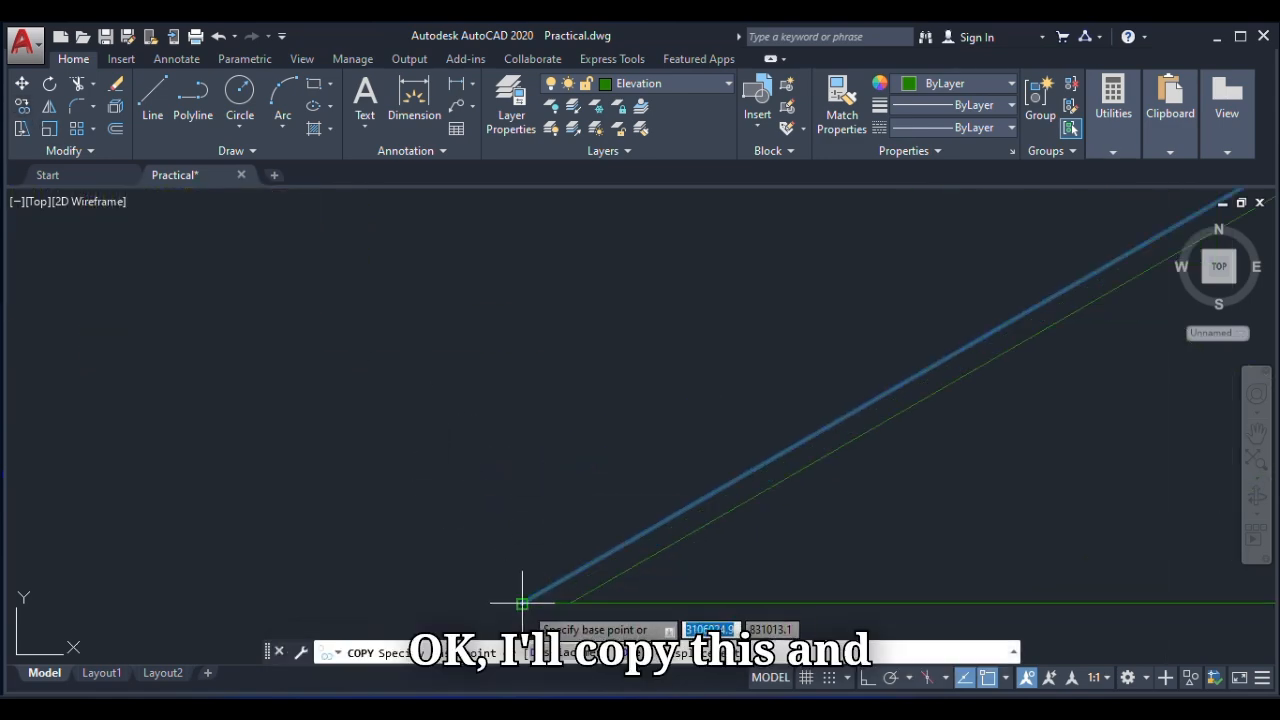
left_click(522, 604)
scroll(357, 503, "down", 8)
scroll(600, 509, "up", 6)
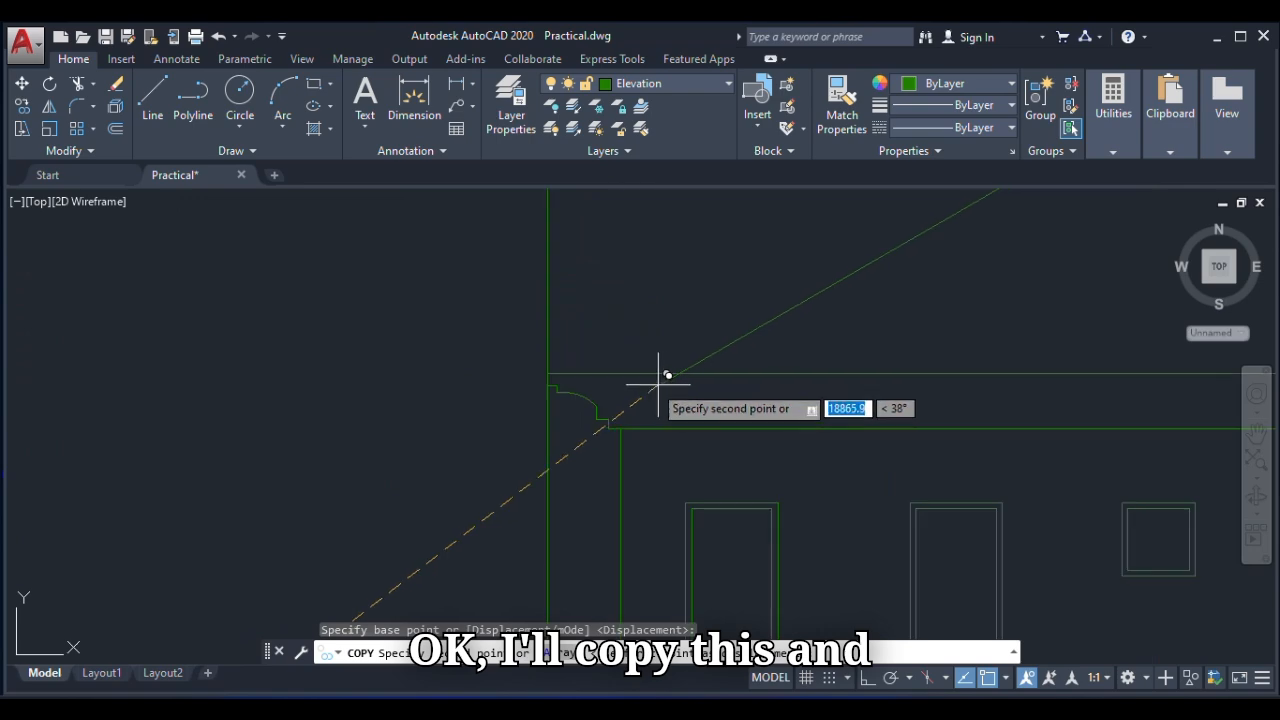
scroll(652, 388, "up", 2)
Place another copy of the roof slope line at the top-left cornice corner of the elevation above the rotated roof plan.
scroll(551, 450, "down", 5)
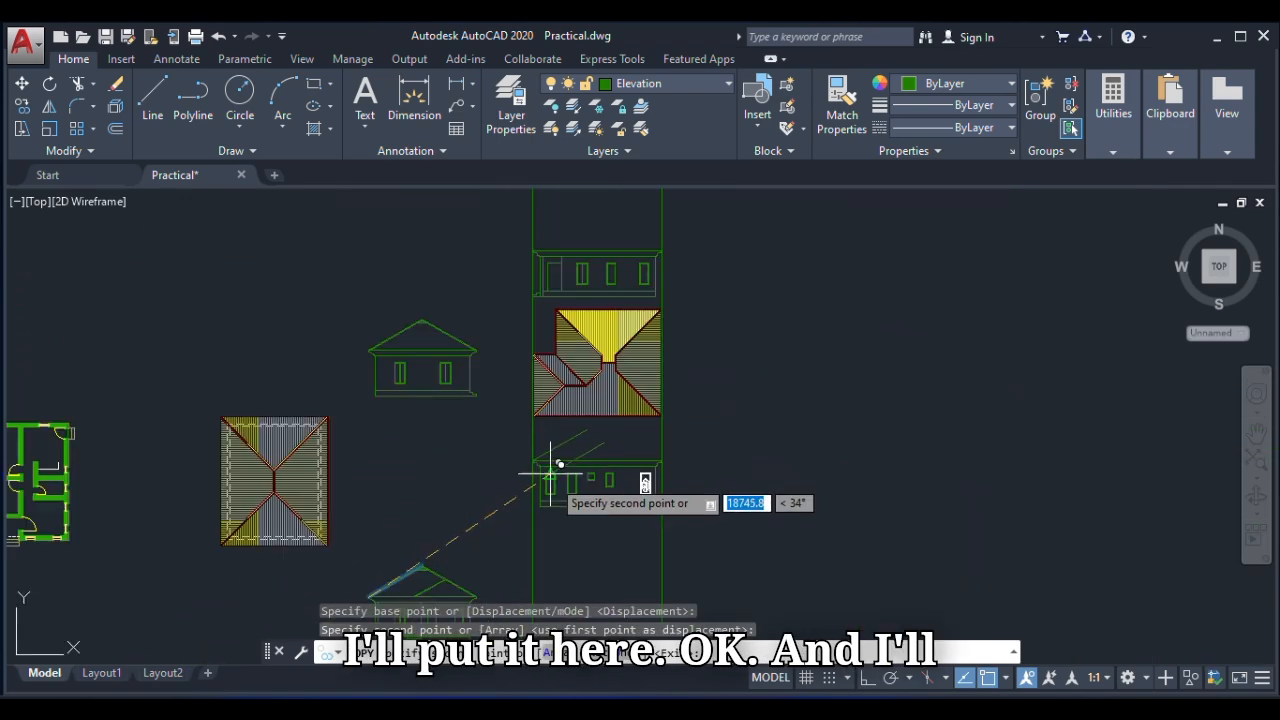
scroll(545, 340, "up", 4)
scroll(536, 327, "up", 4)
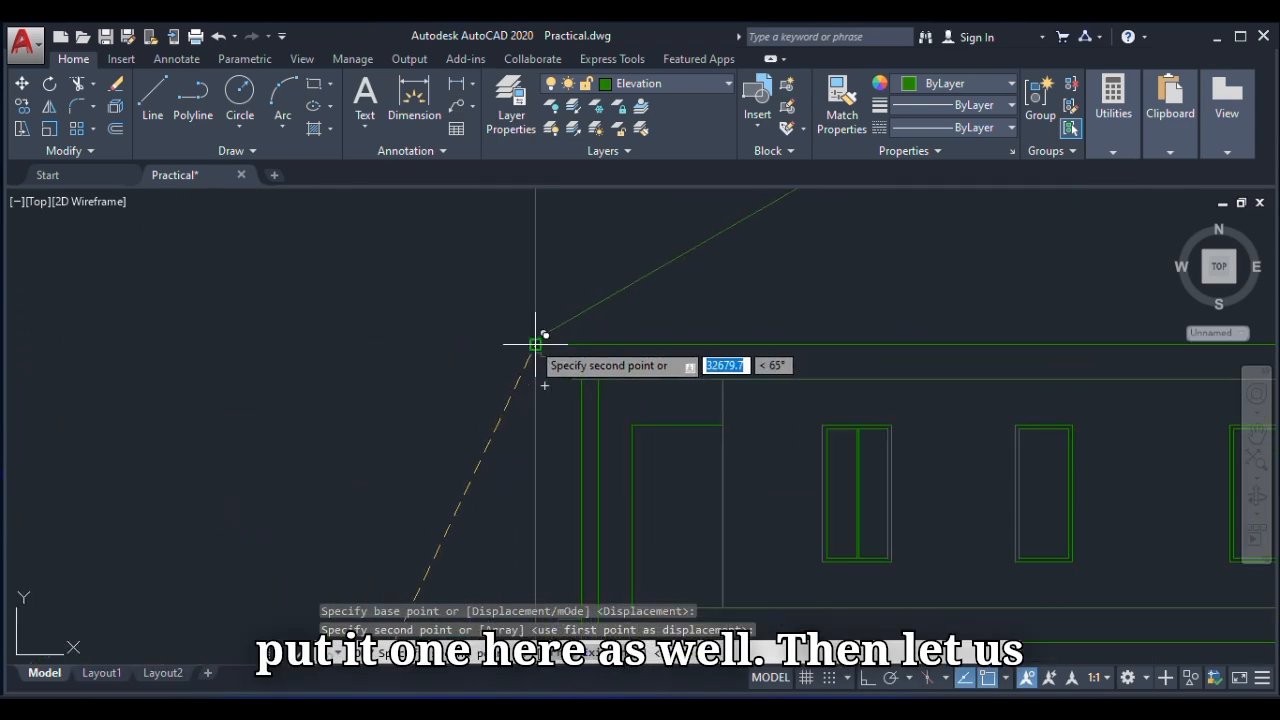
left_click(532, 341)
scroll(529, 349, "down", 3)
key("Escape")
Copy the left vertical construction line from the roof plan's lower-left corner to both ends of the short ridge on the projecting wing.
scroll(540, 438, "down", 2)
scroll(540, 438, "up", 7)
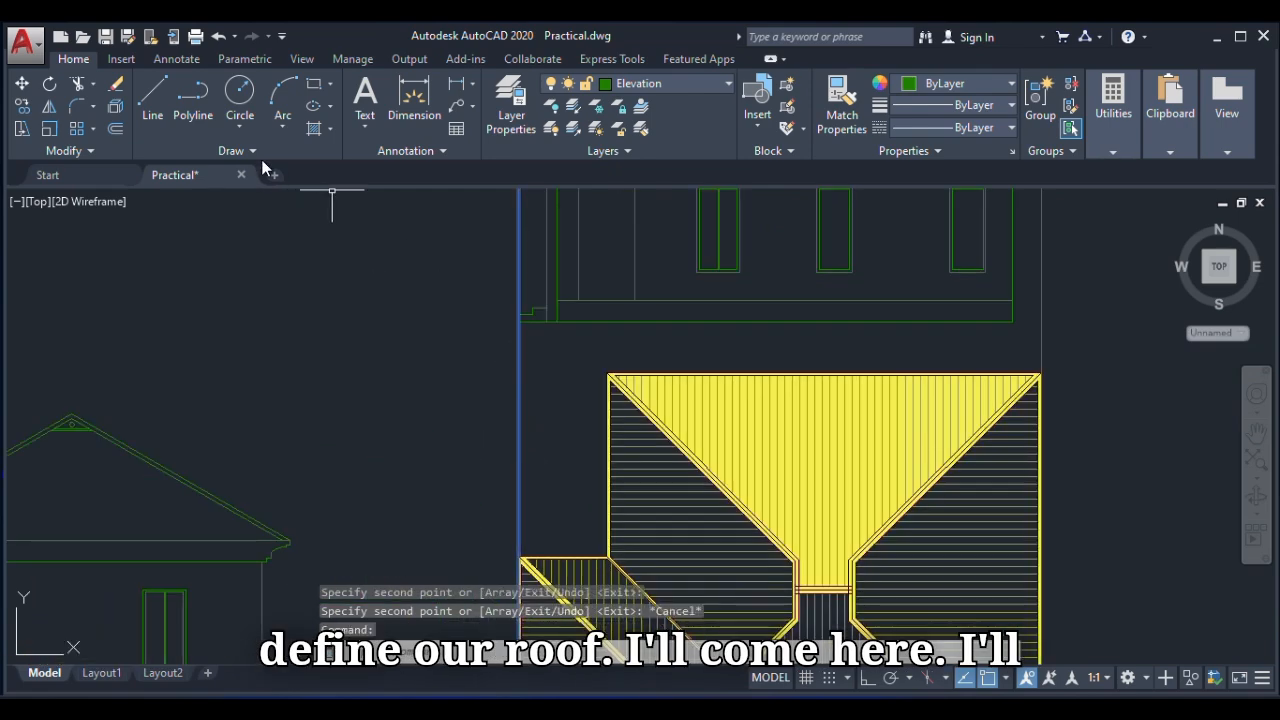
left_click(20, 108)
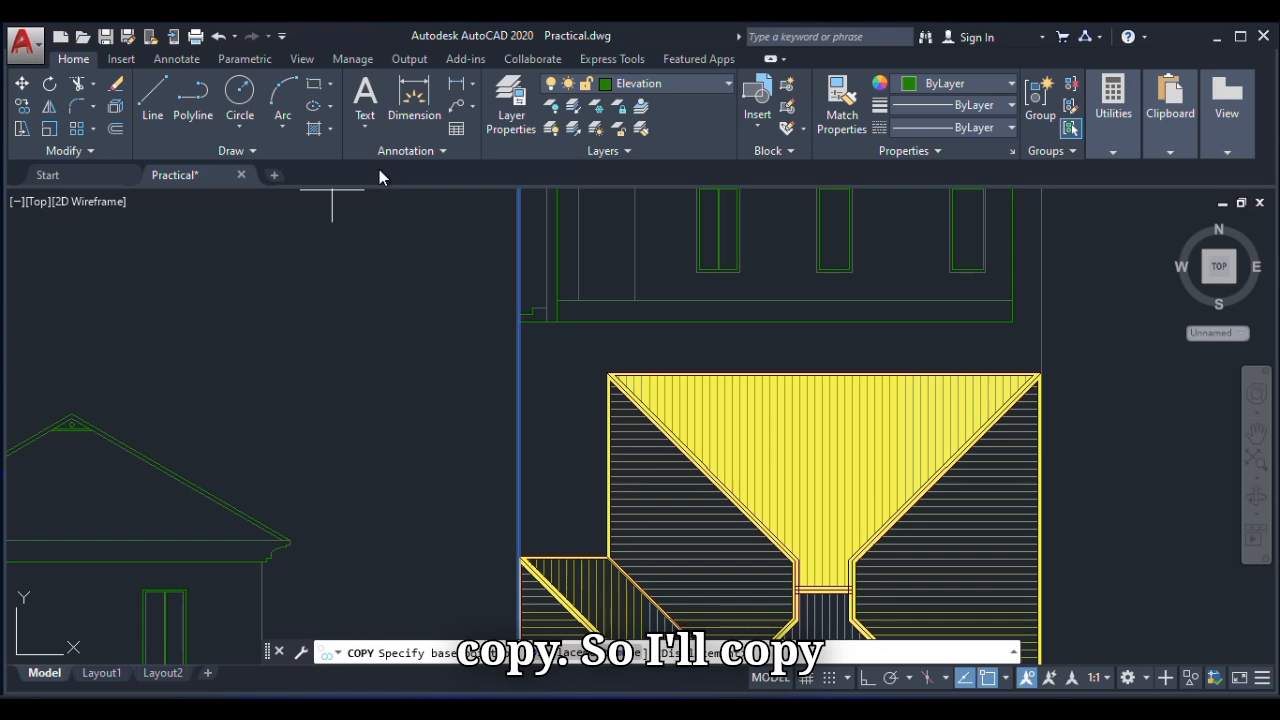
scroll(528, 337, "down", 3)
scroll(514, 531, "up", 6)
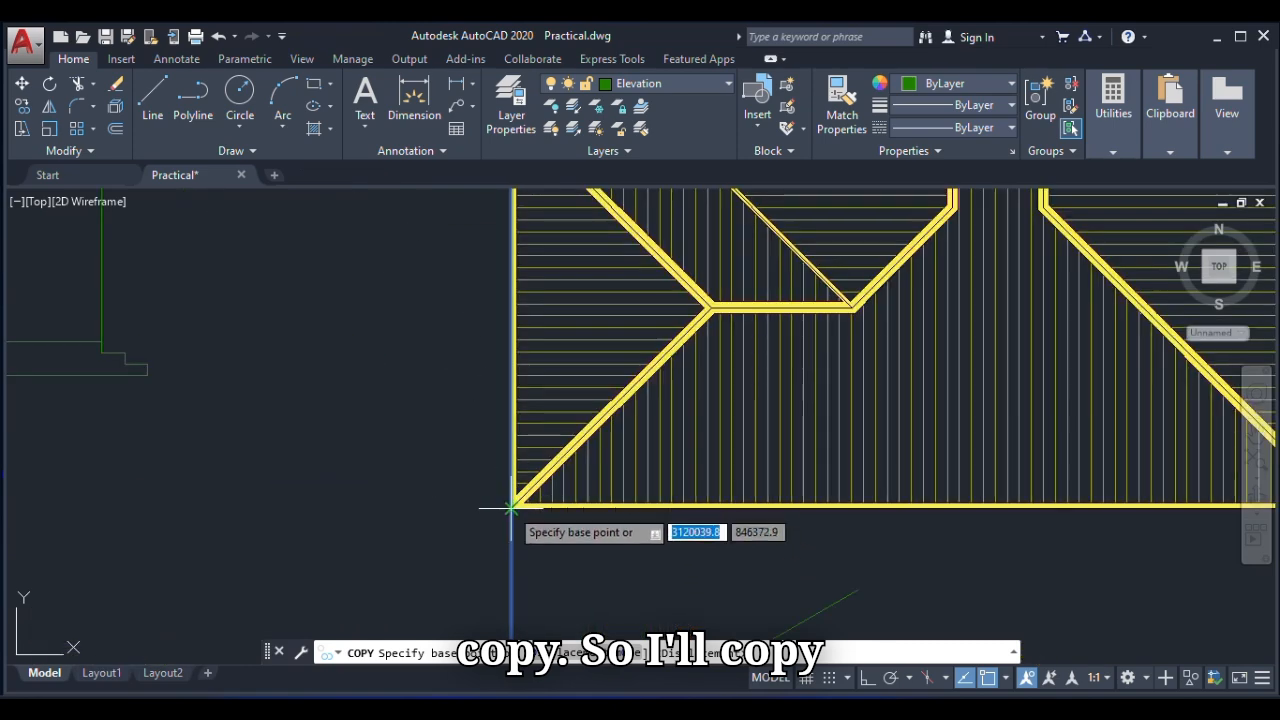
left_click(514, 507)
left_click(712, 305)
scroll(855, 300, "up", 5)
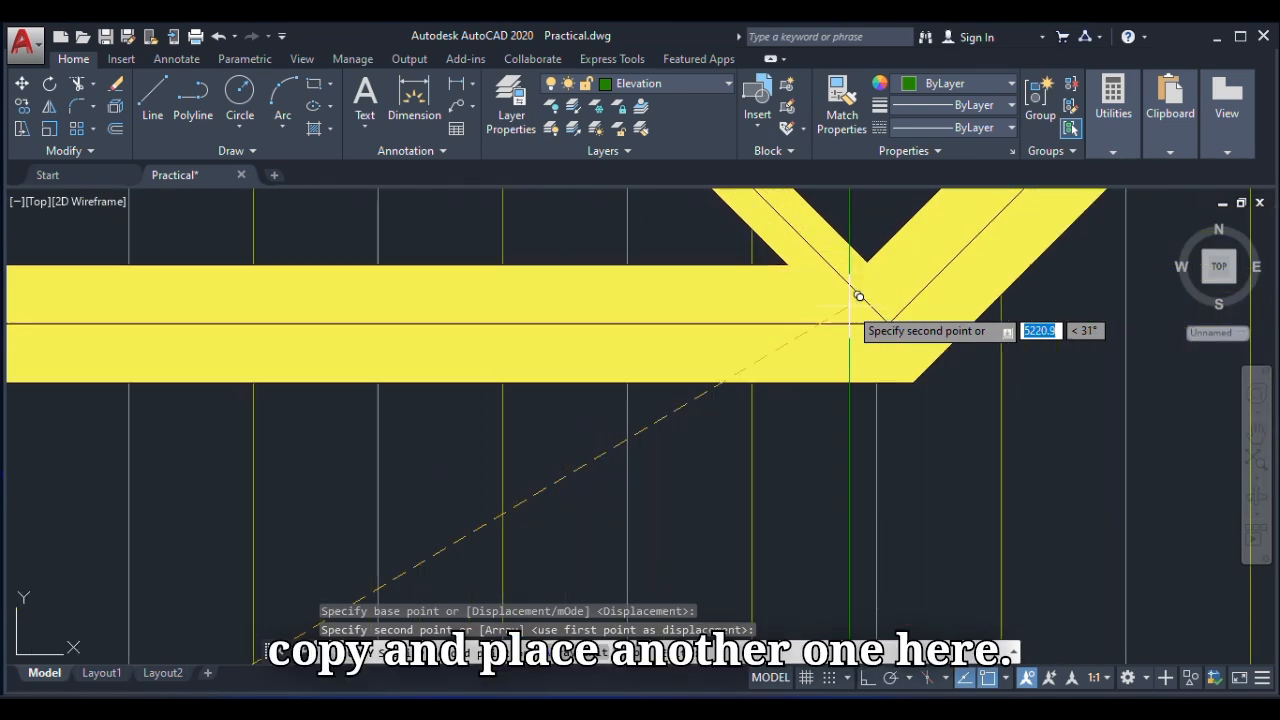
left_click(885, 308)
scroll(623, 371, "down", 8)
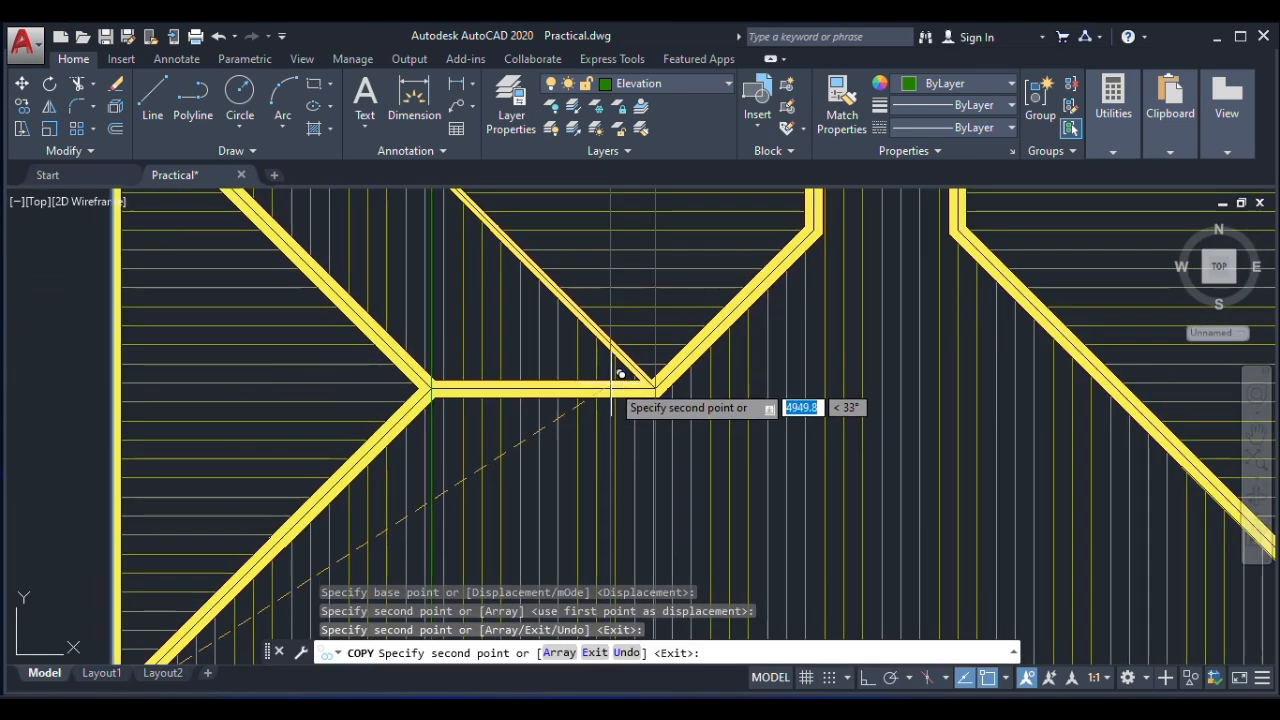
Place further copies of the vertical construction line at both ends of the main roof's central ridge, keeping the existing line at the right corner.
scroll(658, 349, "up", 6)
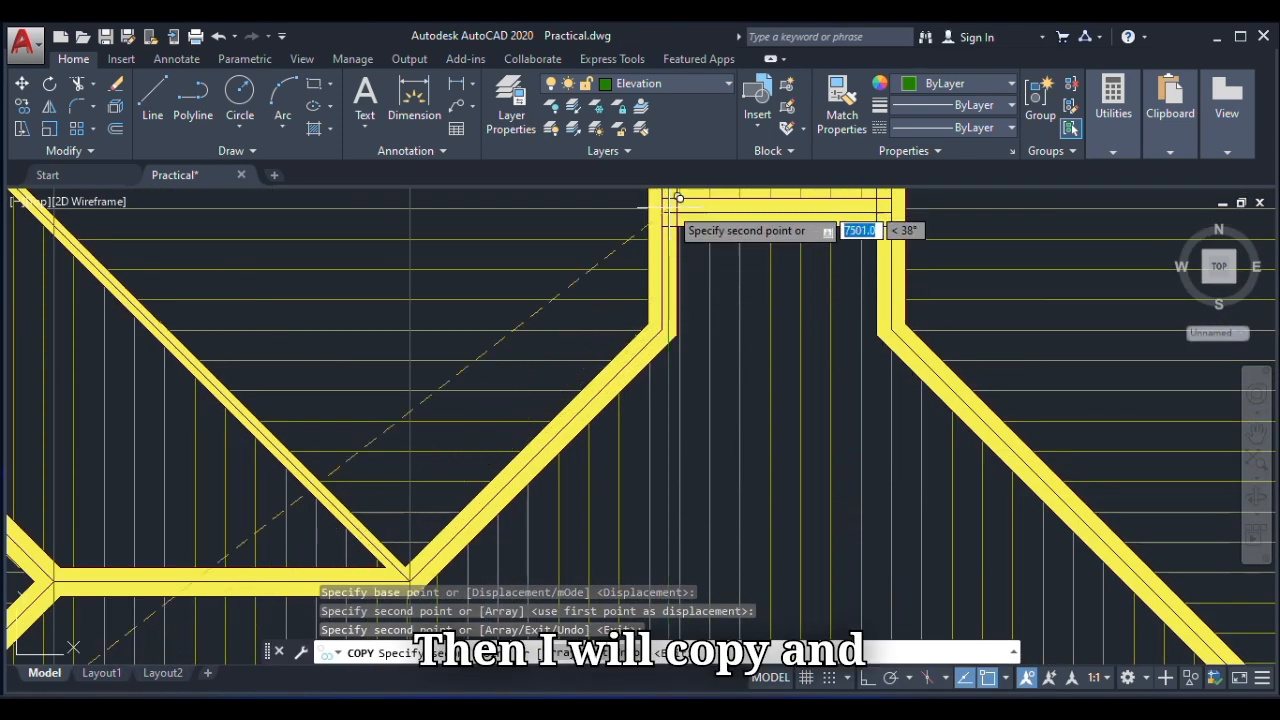
scroll(685, 228, "up", 4)
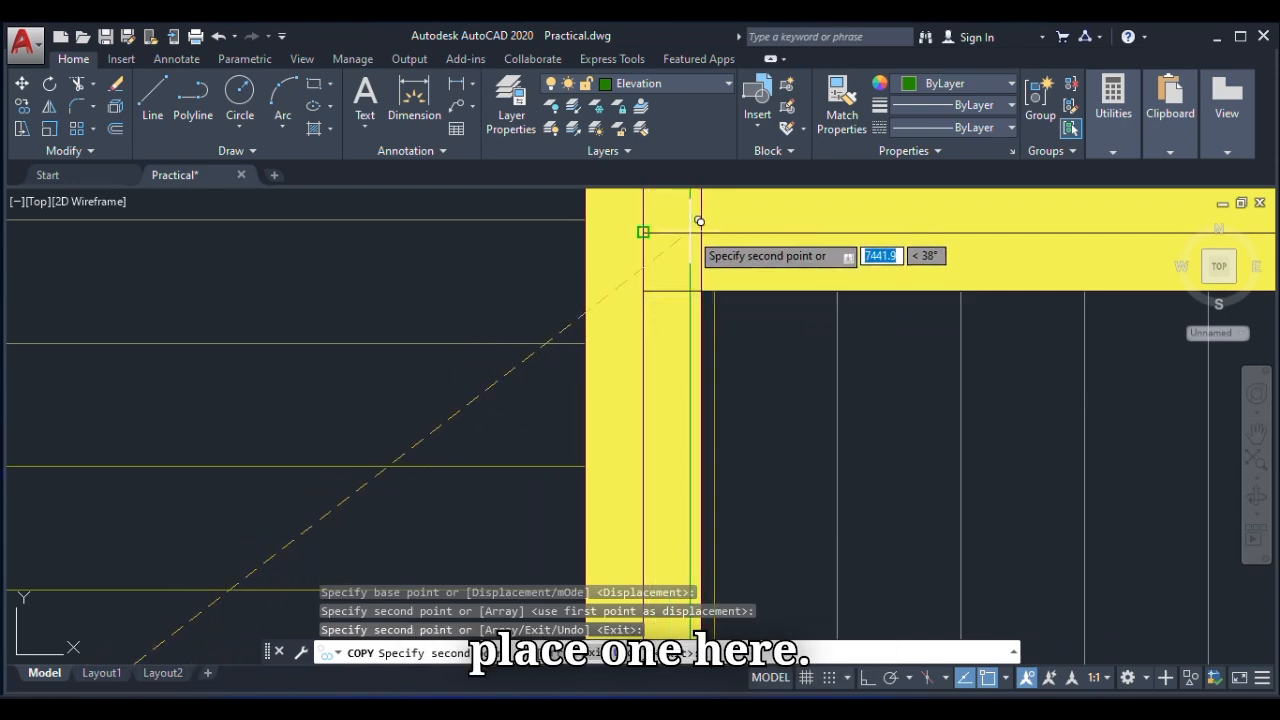
scroll(600, 349, "down", 5)
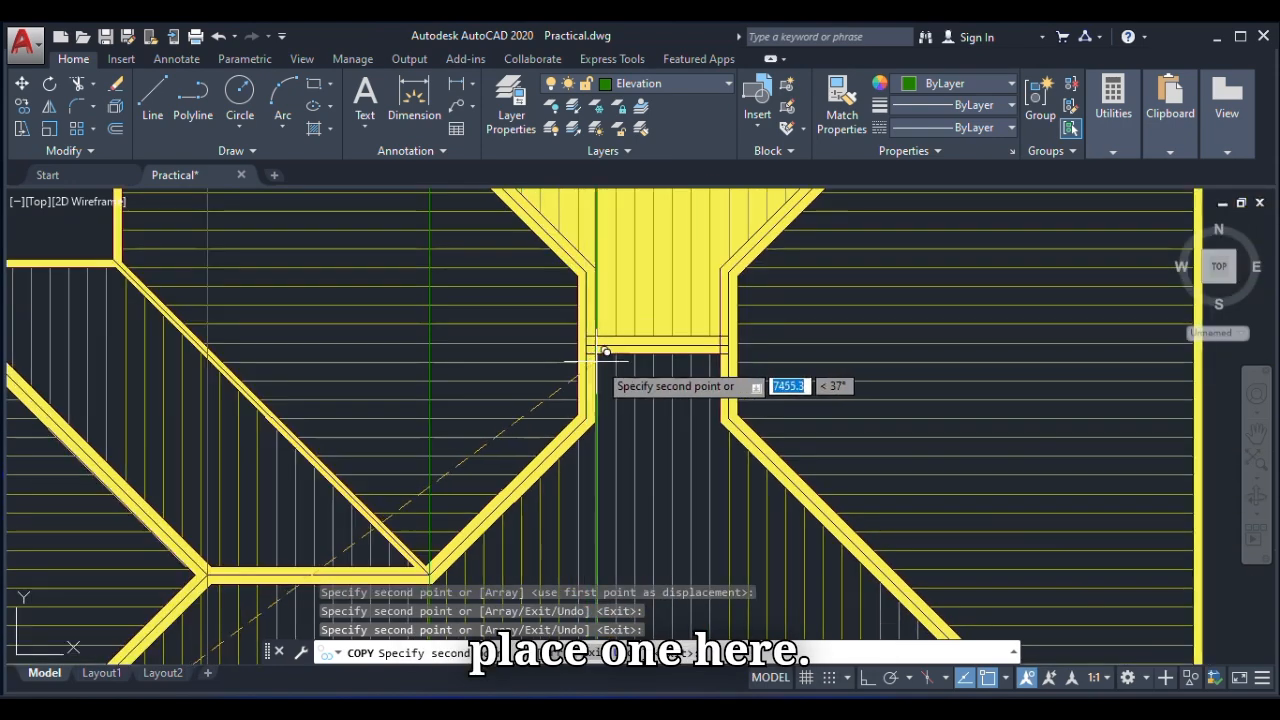
scroll(714, 366, "up", 2)
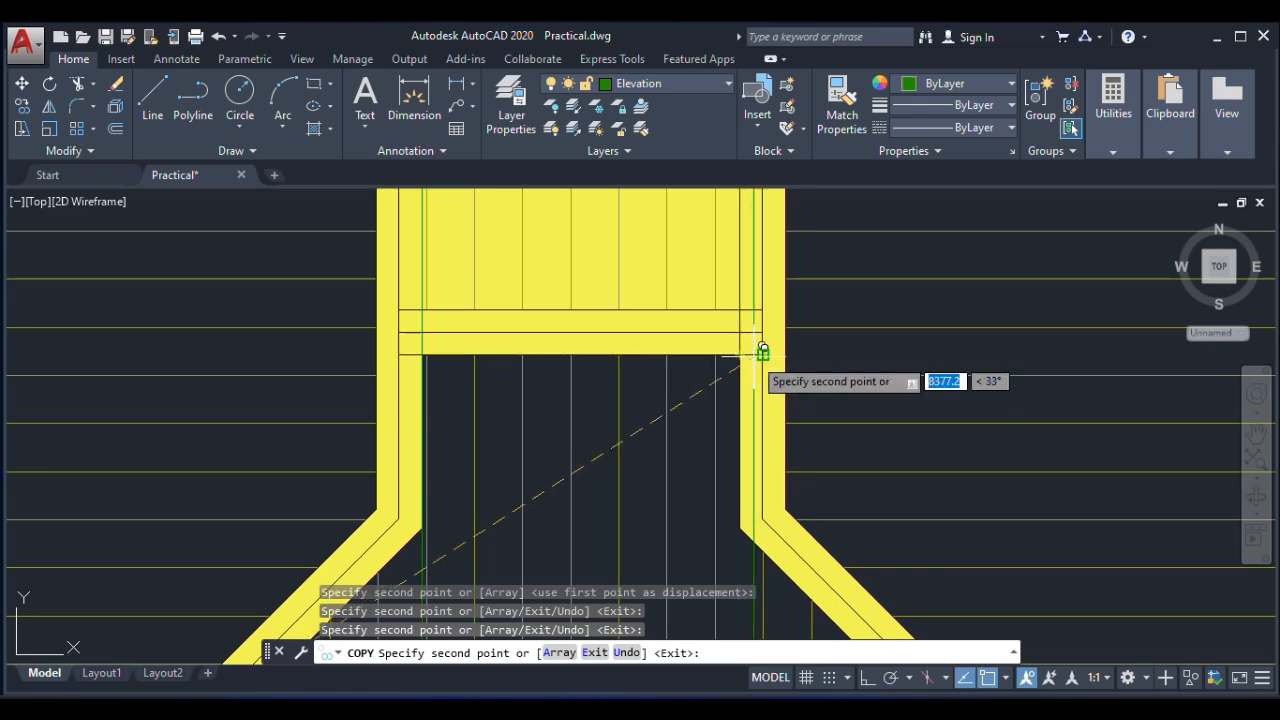
scroll(690, 368, "down", 5)
scroll(680, 443, "up", 2)
scroll(688, 445, "up", 2)
scroll(855, 558, "down", 2)
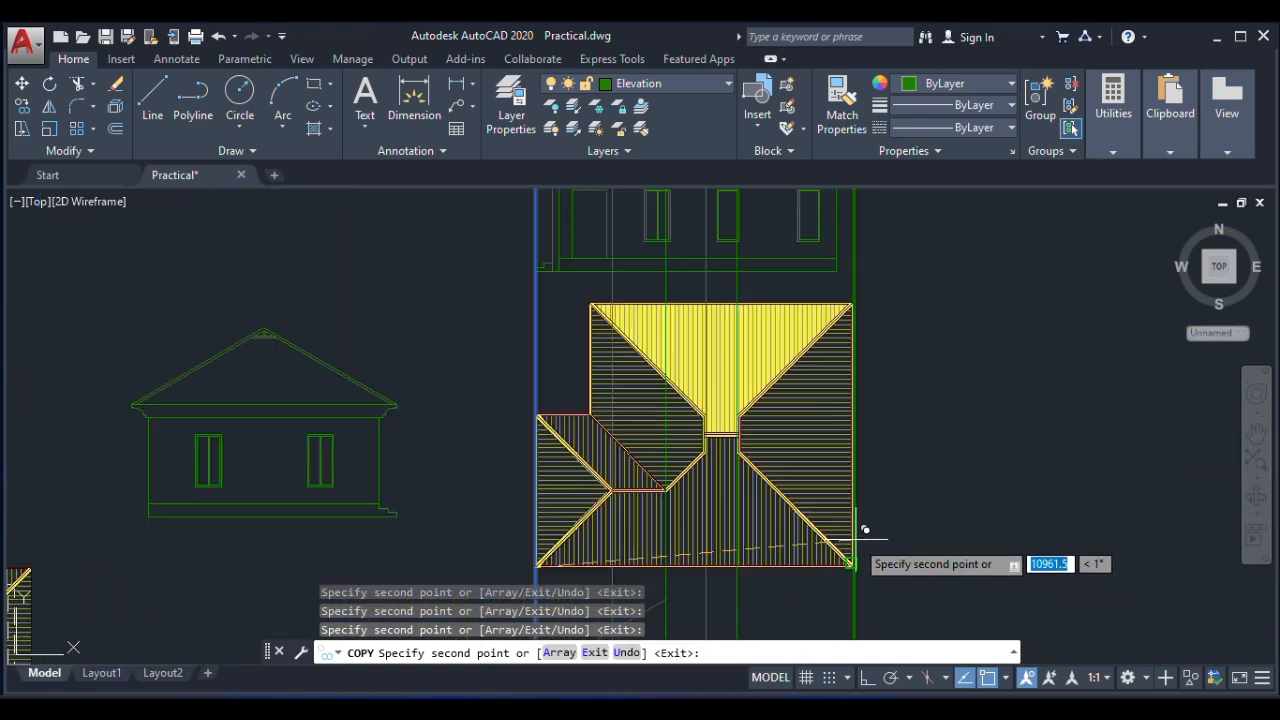
scroll(877, 540, "up", 2)
scroll(884, 539, "down", 2)
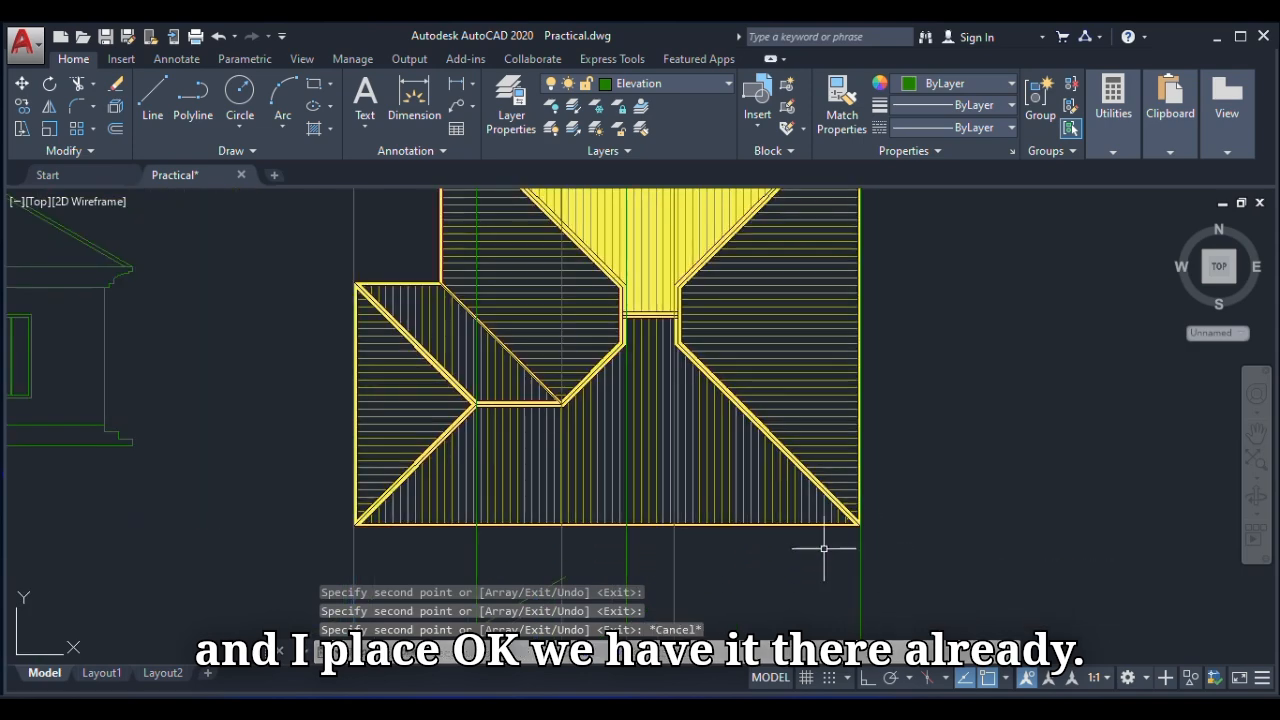
Trim the copied slope line on the lower elevation back to the construction line through the left end of the wing's ridge.
scroll(651, 451, "down", 3)
scroll(609, 509, "up", 3)
scroll(586, 400, "down", 2)
scroll(555, 509, "up", 5)
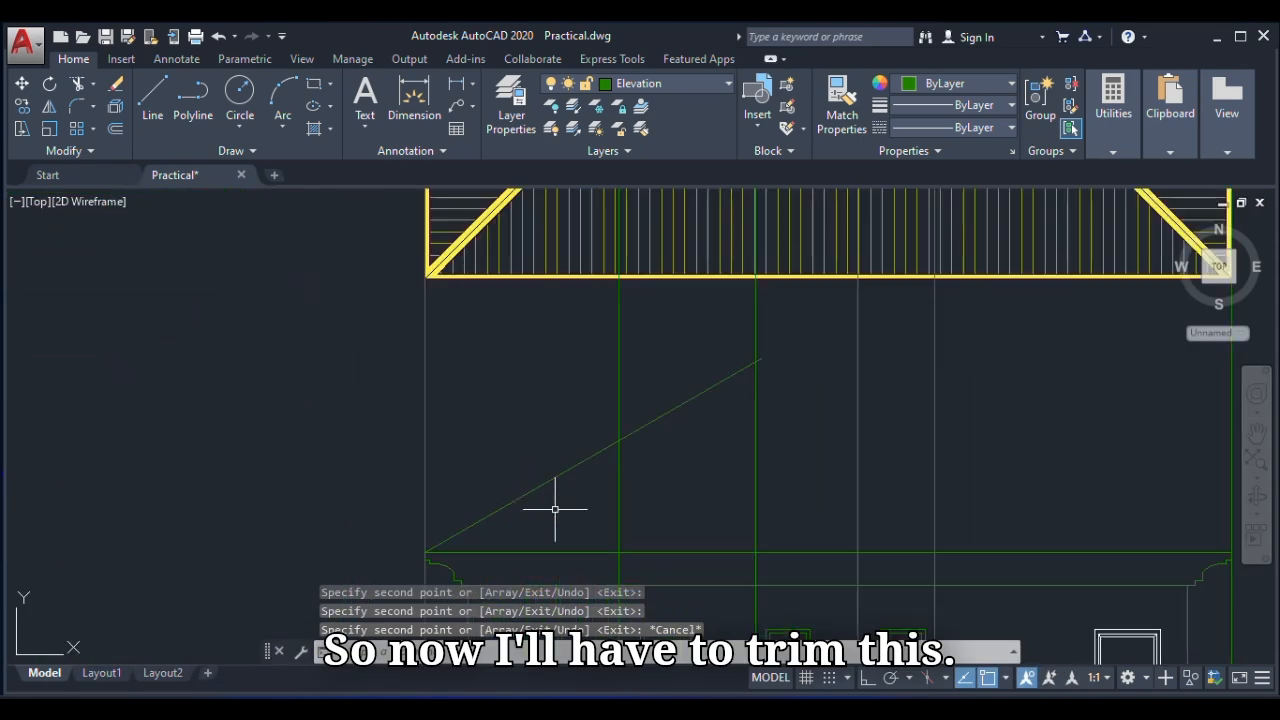
type("r")
key("Return")
key("Return")
scroll(583, 491, "down", 3)
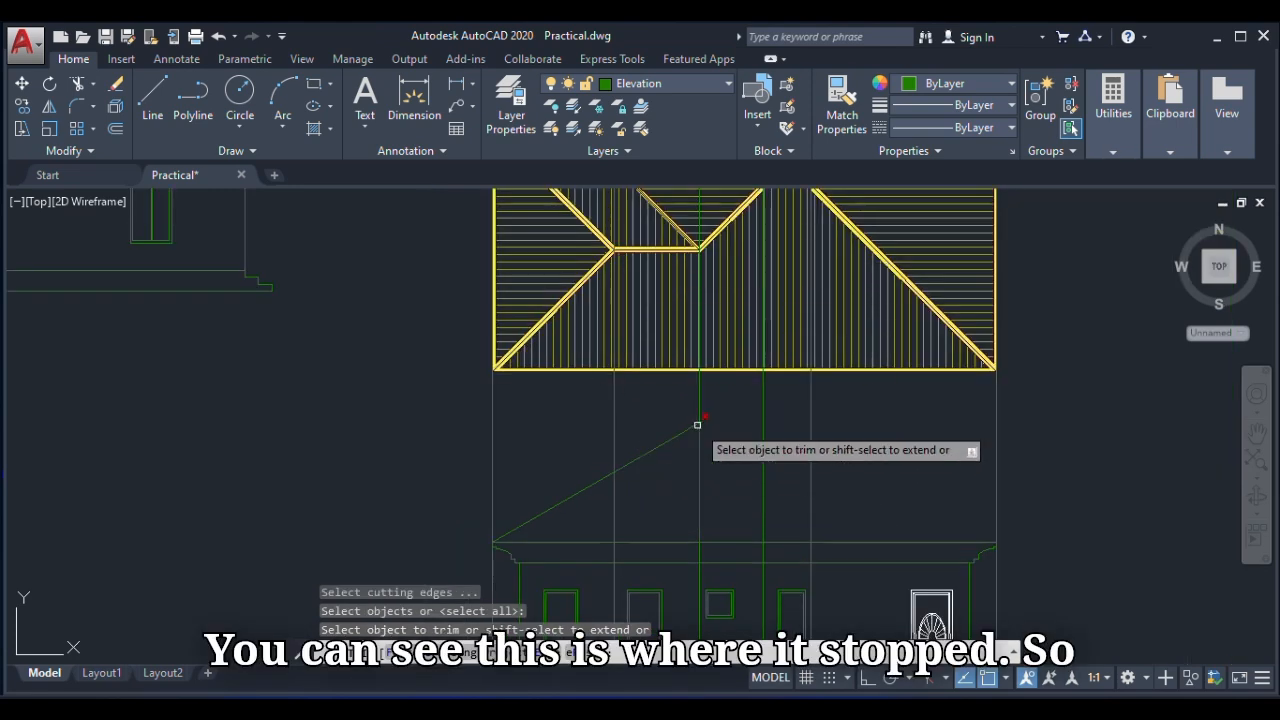
scroll(709, 418, "up", 3)
scroll(660, 436, "down", 2)
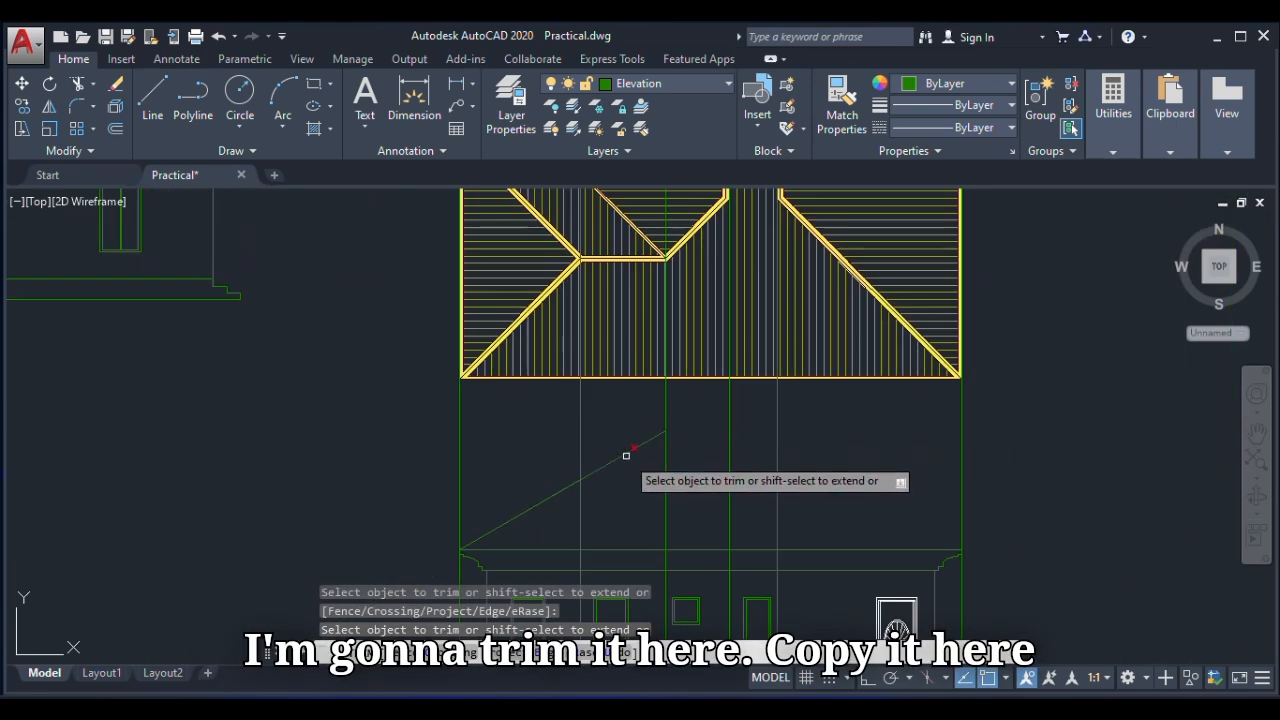
key("Escape")
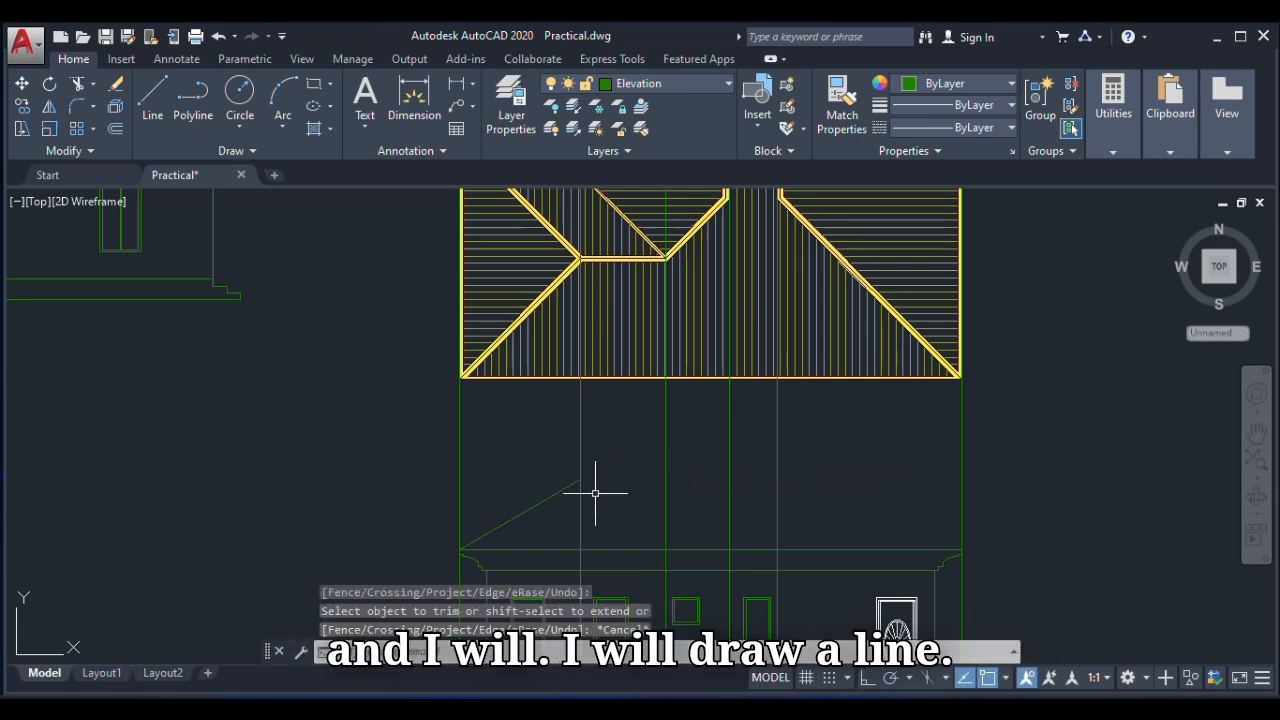
type("l")
key("Return")
key("Return")
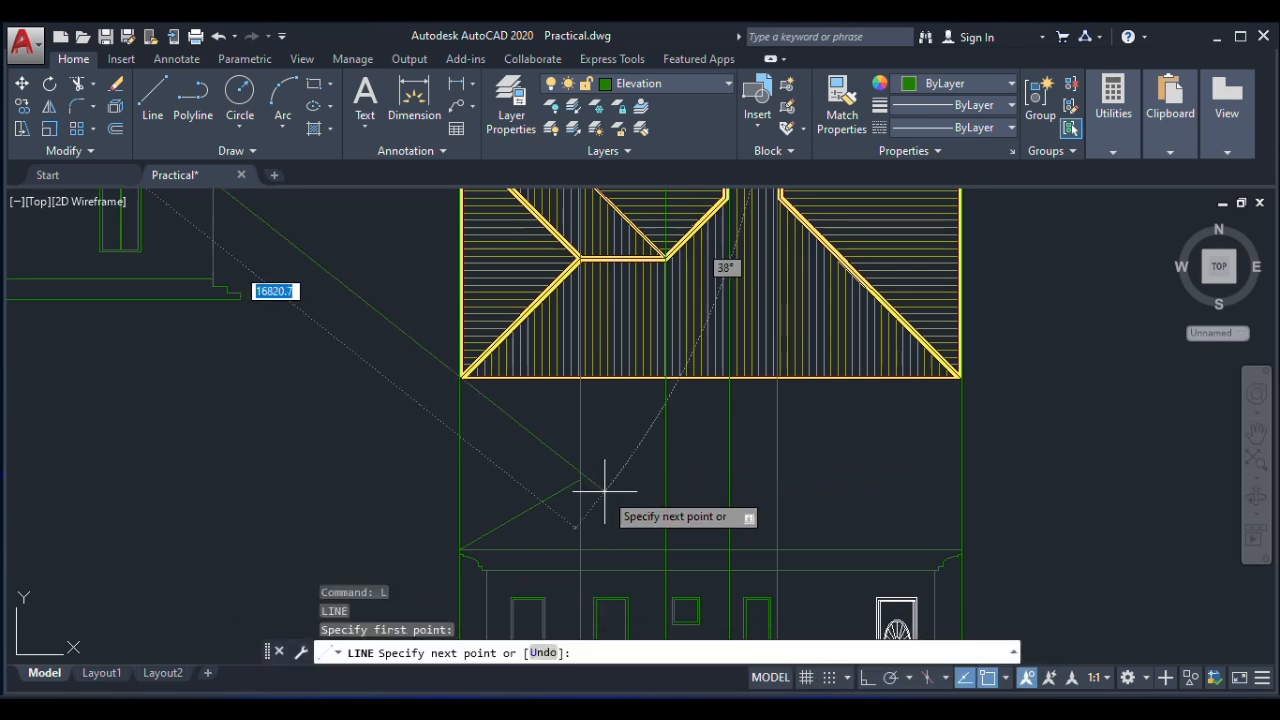
key("Escape")
Draw a horizontal ridge line from the upper end of the trimmed slope to the construction line through the wing ridge's right end.
type("l")
key("Return")
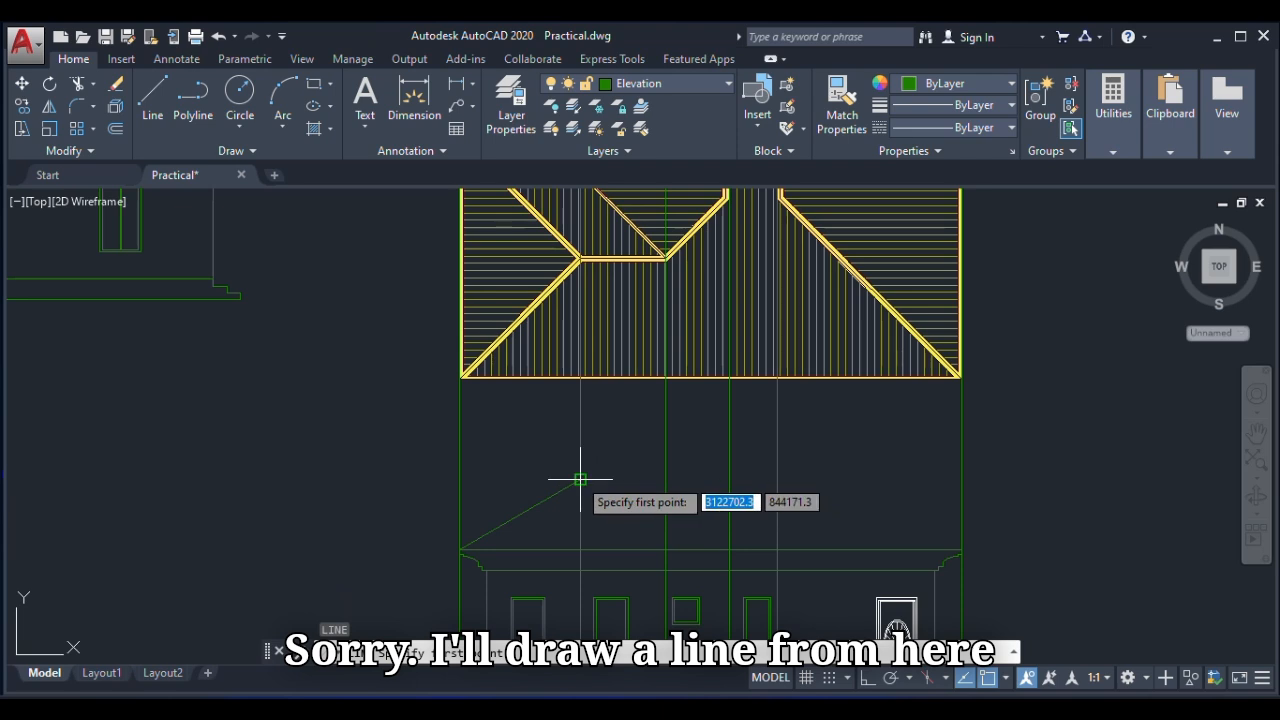
left_click(580, 481)
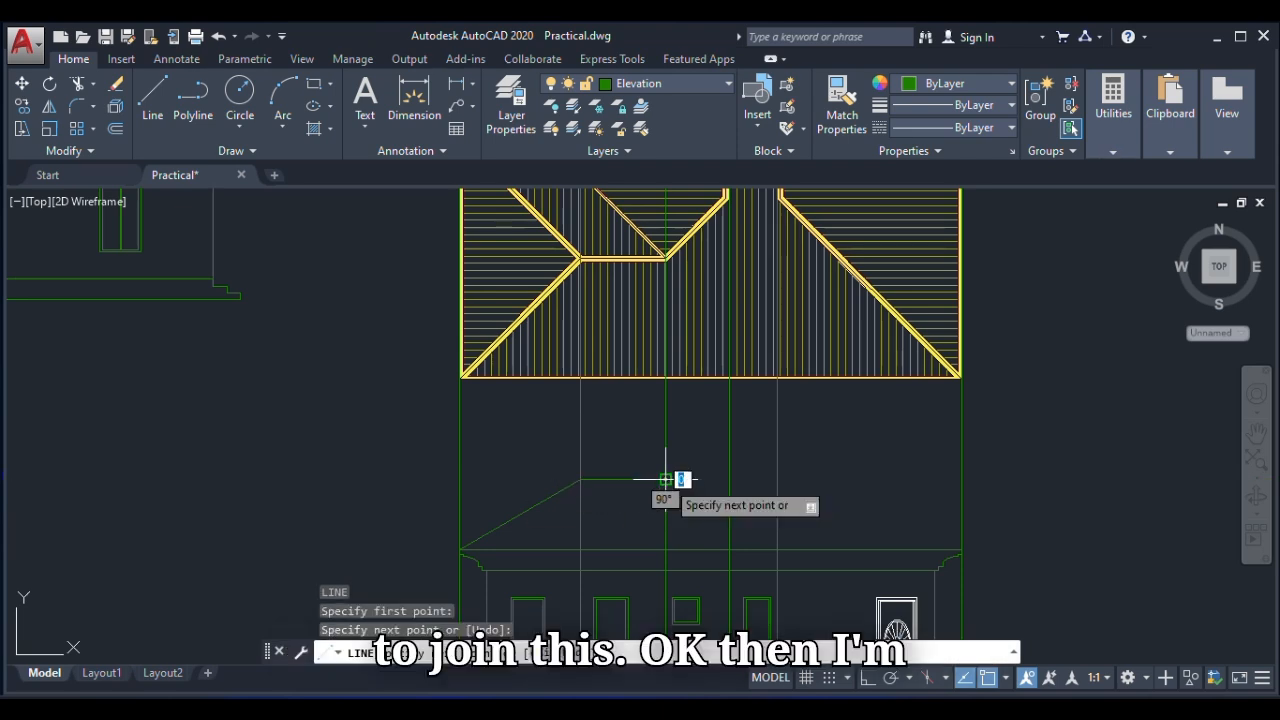
left_click(666, 480)
key("Escape")
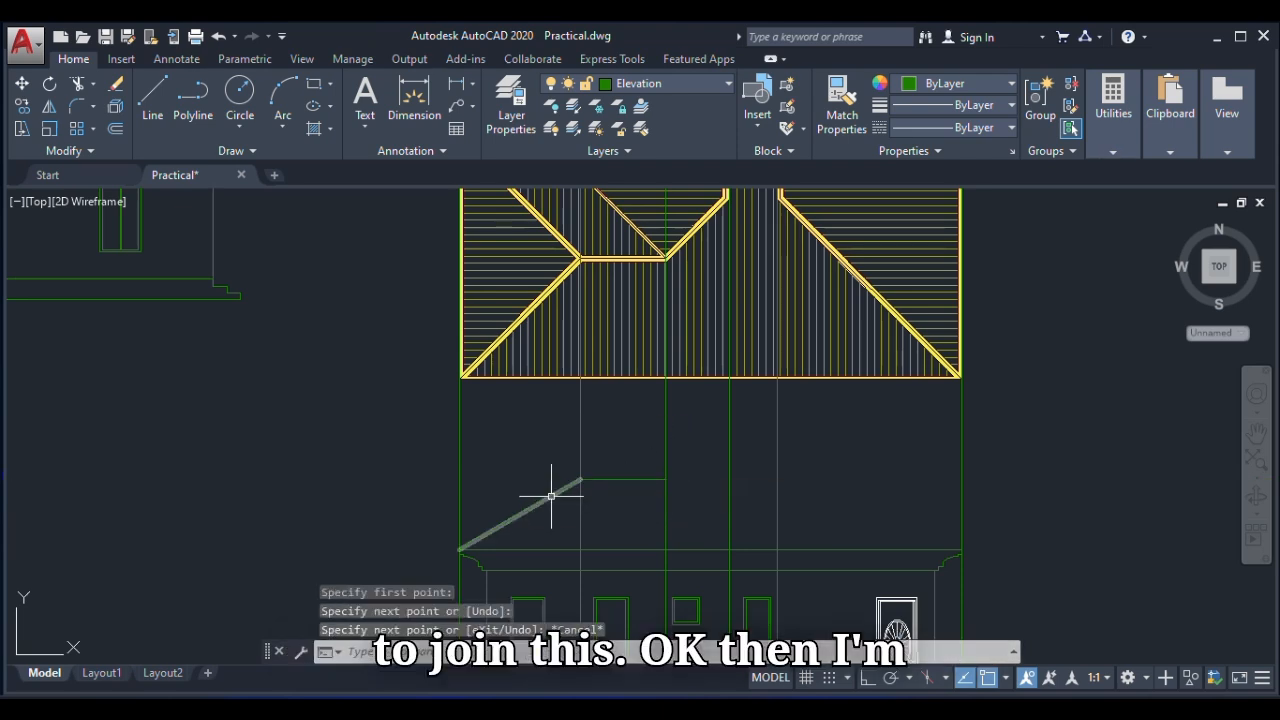
Copy the wing's slope line on the lower elevation from its eave end to the right end of the wing's ridge line.
left_click(551, 496)
type("co")
key("Return")
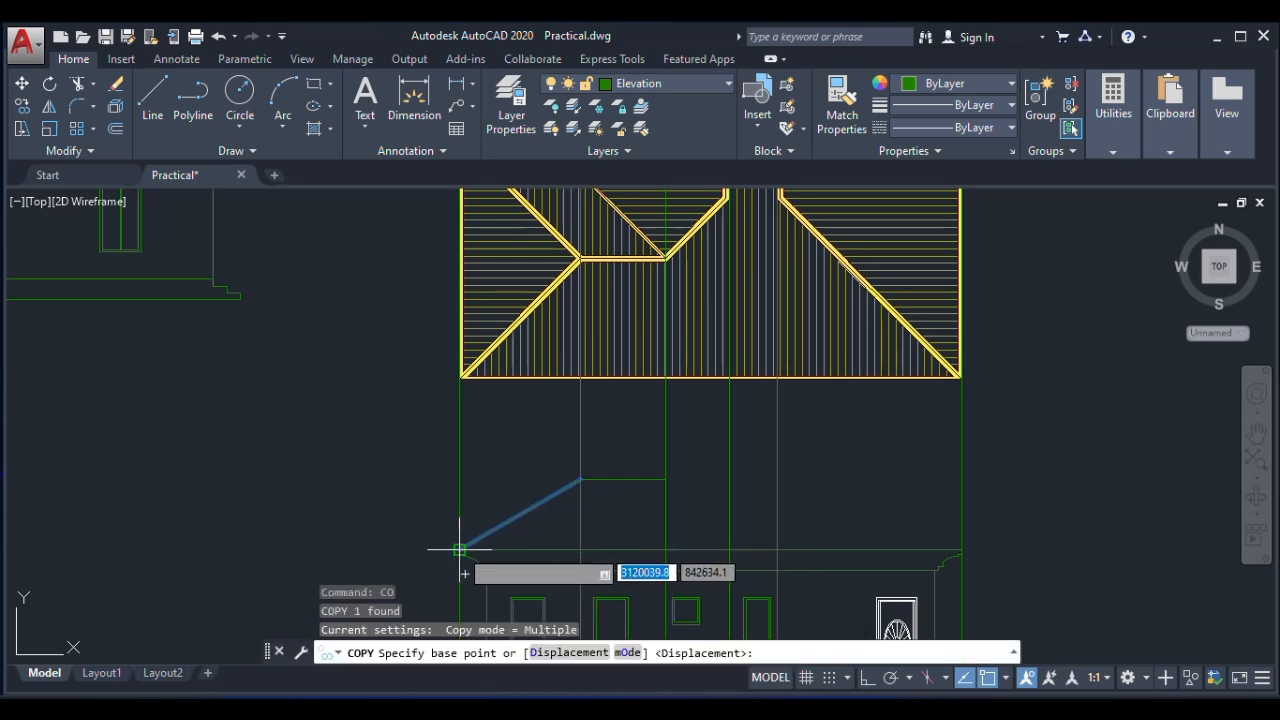
left_click(459, 549)
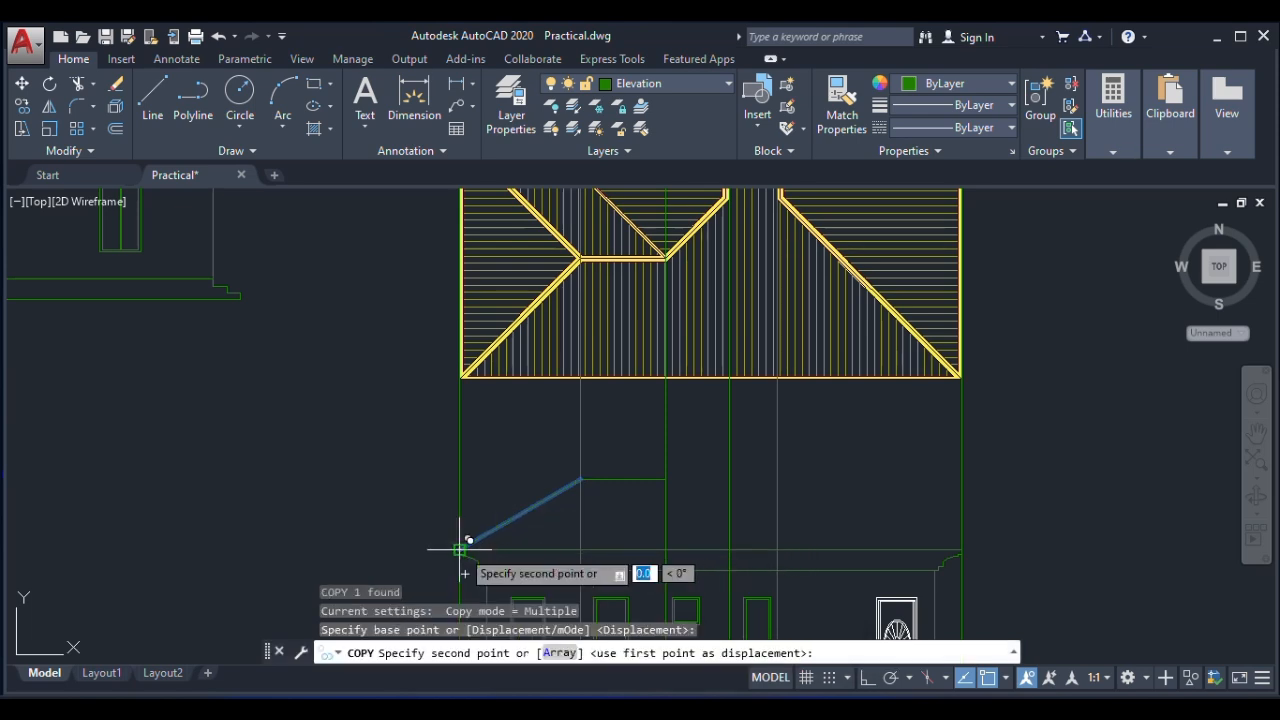
left_click(666, 480)
scroll(666, 491, "up", 4)
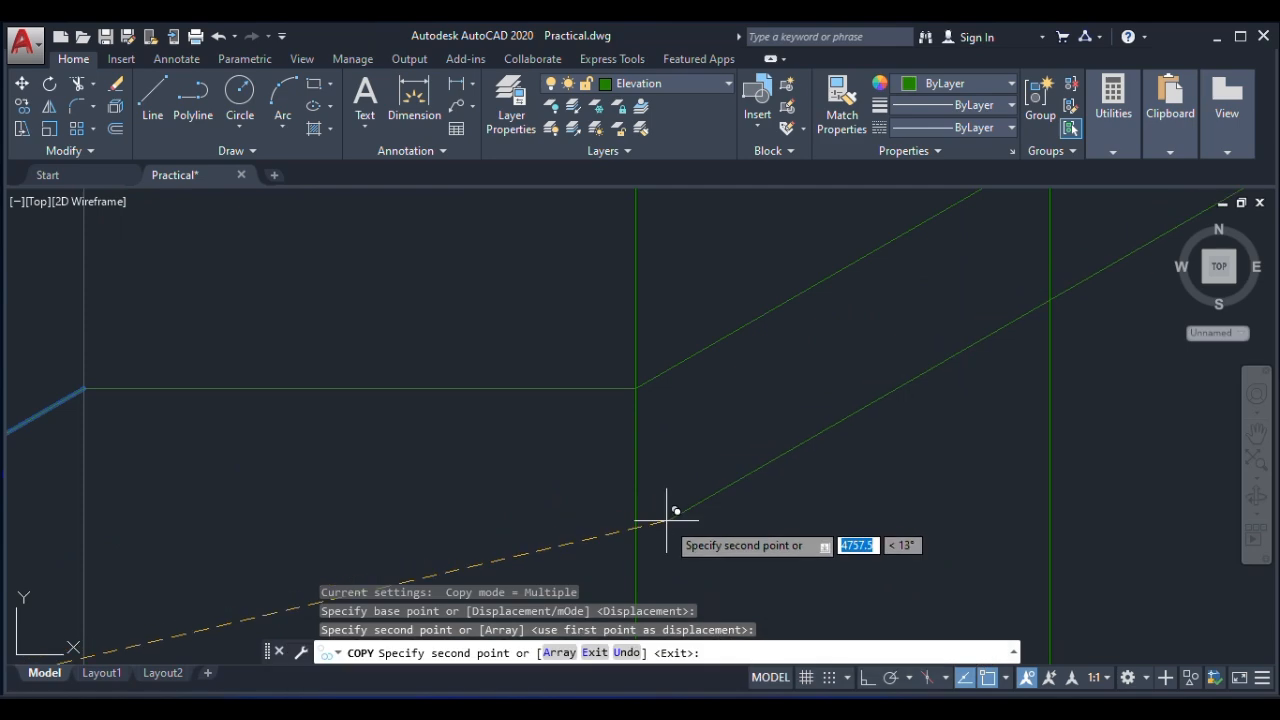
scroll(631, 500, "down", 5)
key("Escape")
scroll(669, 475, "up", 3)
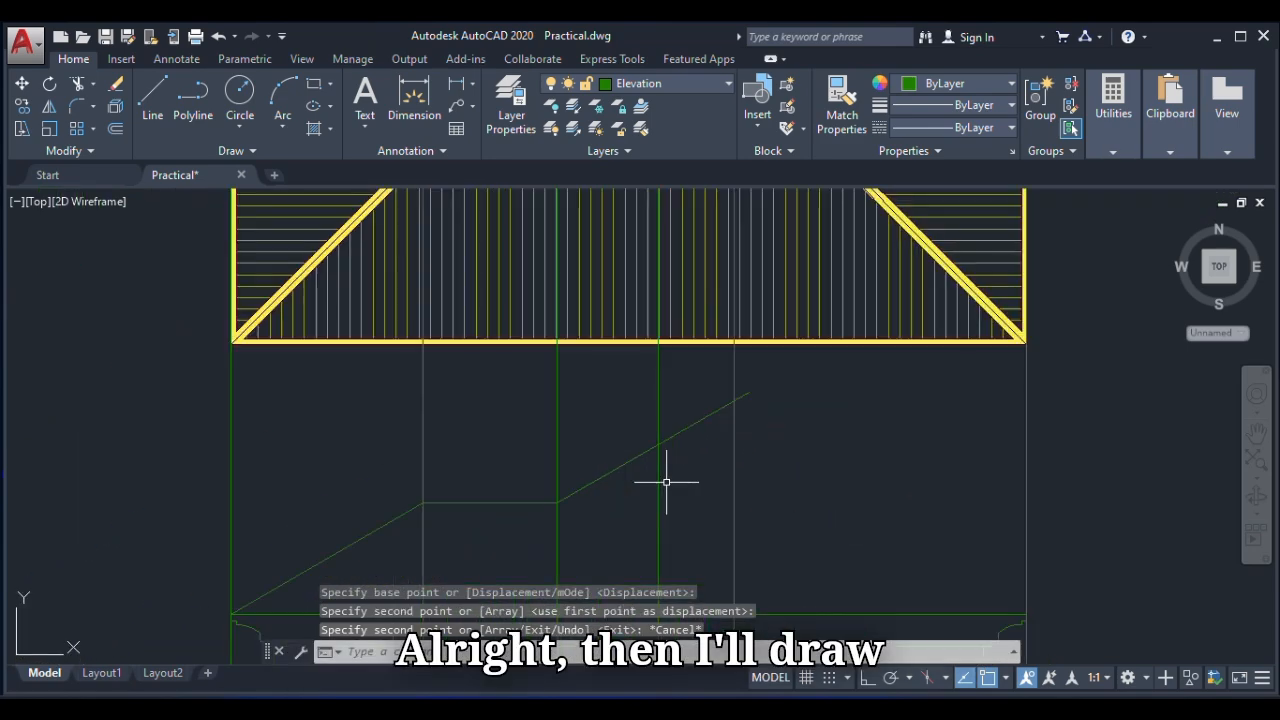
Trim the copied slope line back to the construction line through the left end of the main ridge.
type("tr")
key("Return")
key("Return")
left_click(700, 436)
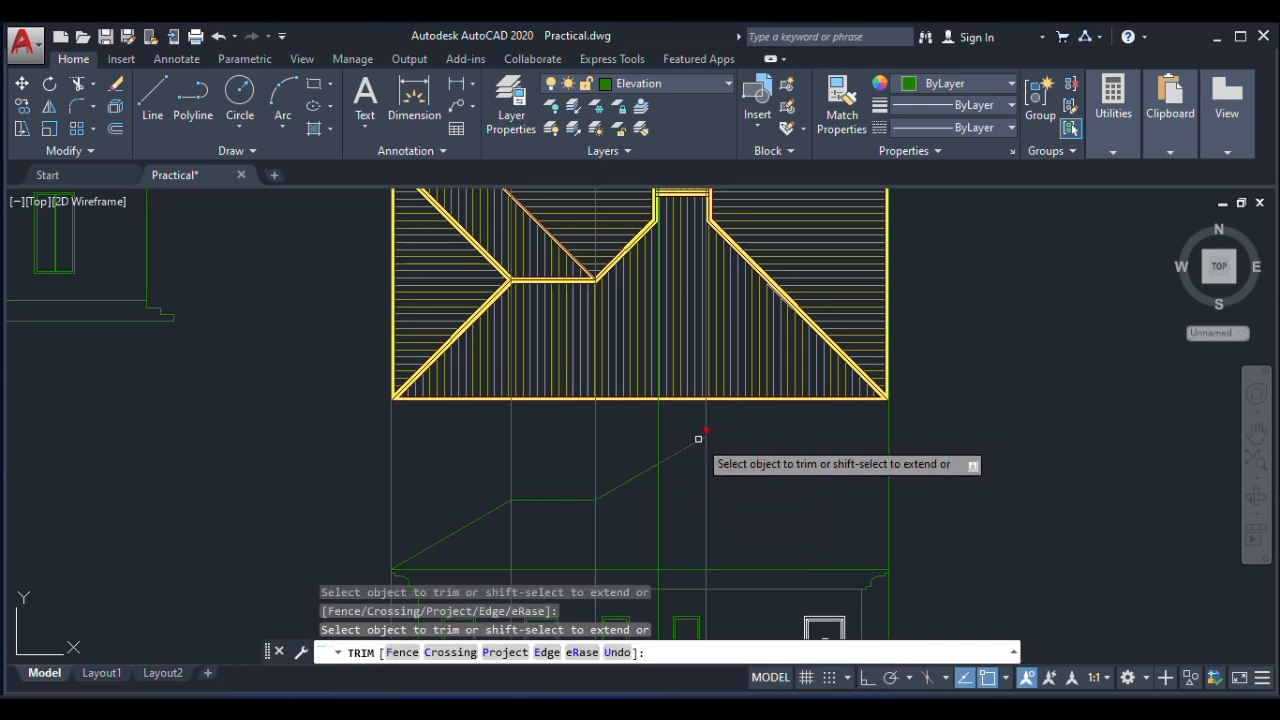
left_click(647, 460)
Draw the horizontal main ridge line from the trimmed slope's upper end to the construction line through the ridge's right end.
type("kl")
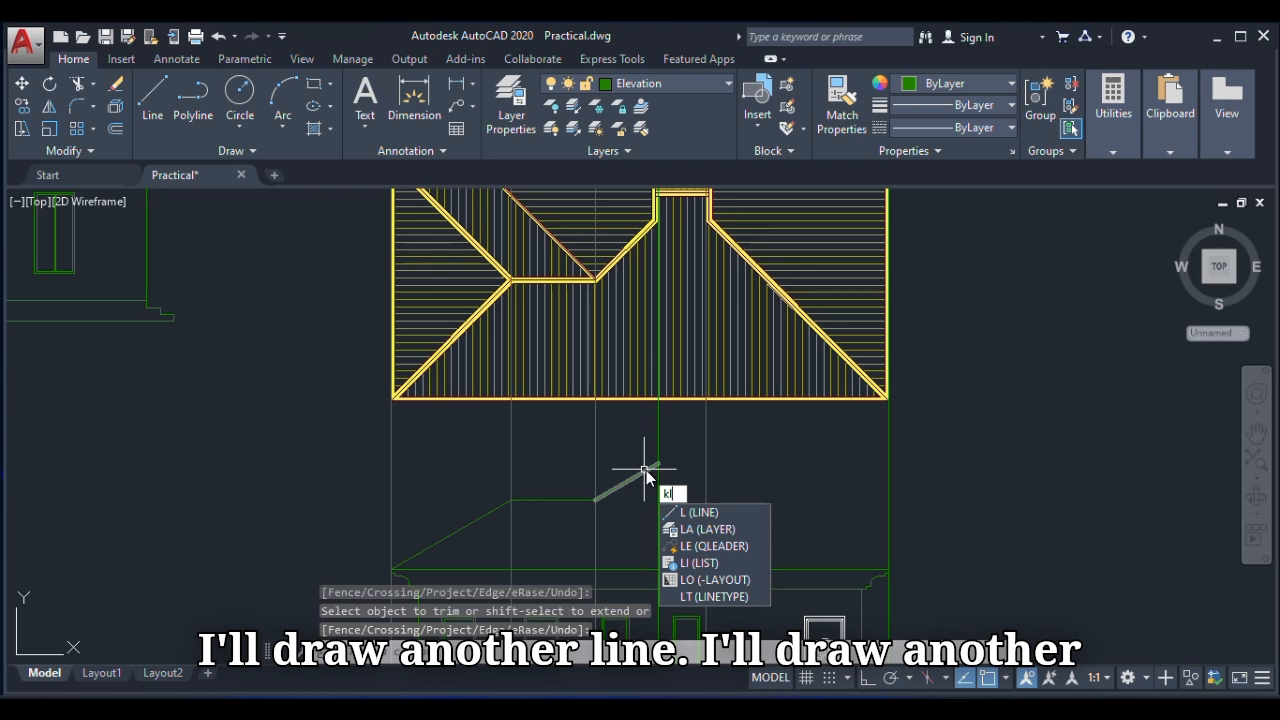
key("Return")
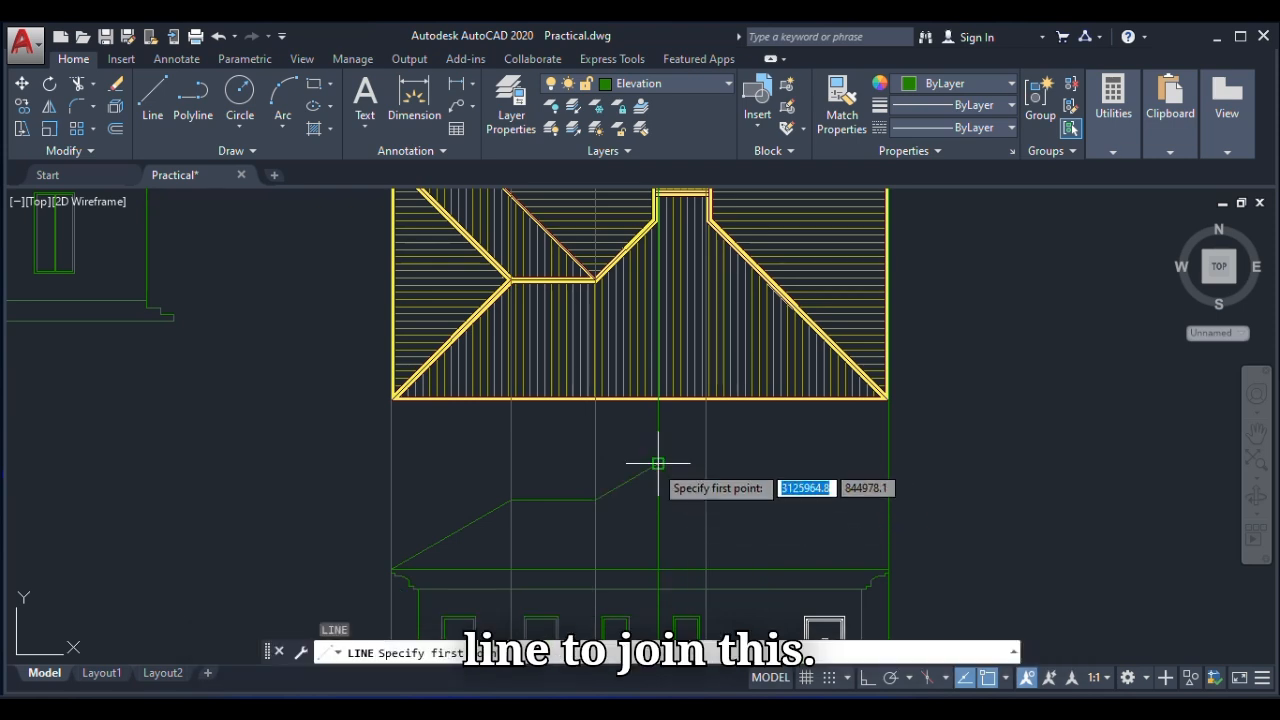
left_click(658, 464)
left_click(706, 463)
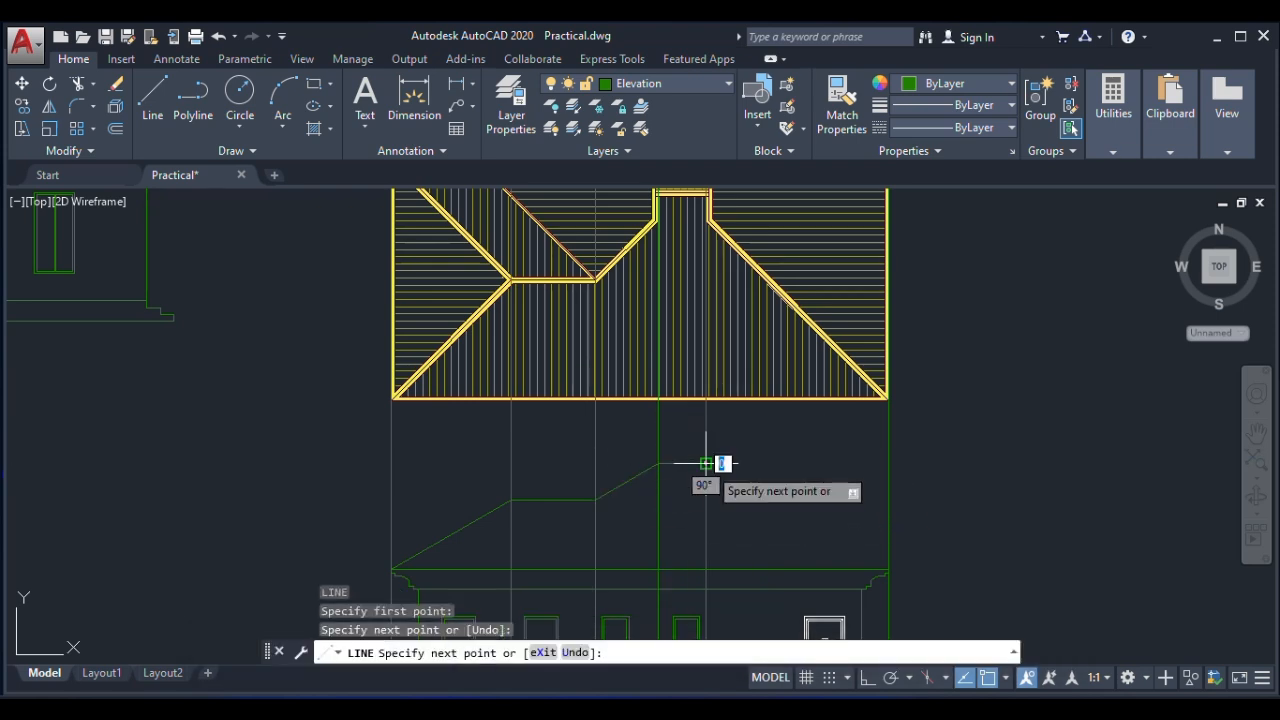
key("Escape")
Mirror the left eave slope line about the elevation's vertical centre line with Ortho on, keeping the source line.
left_click(477, 519)
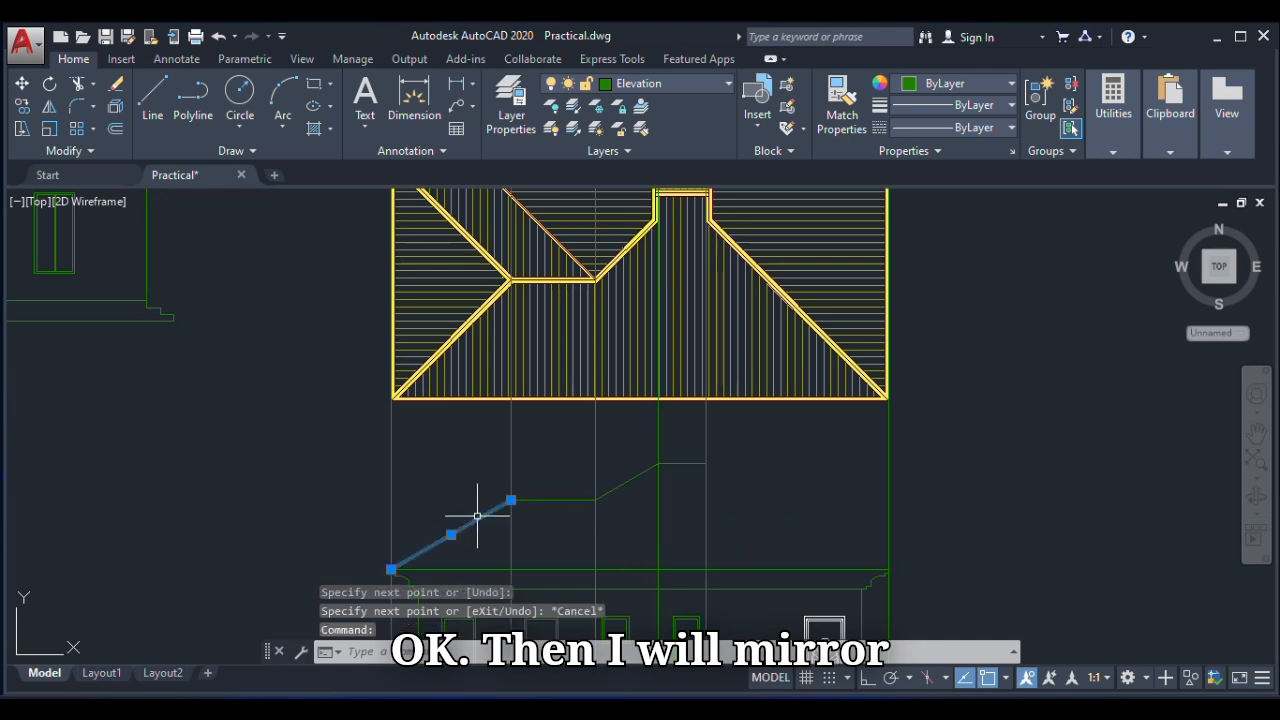
scroll(540, 462, "down", 4)
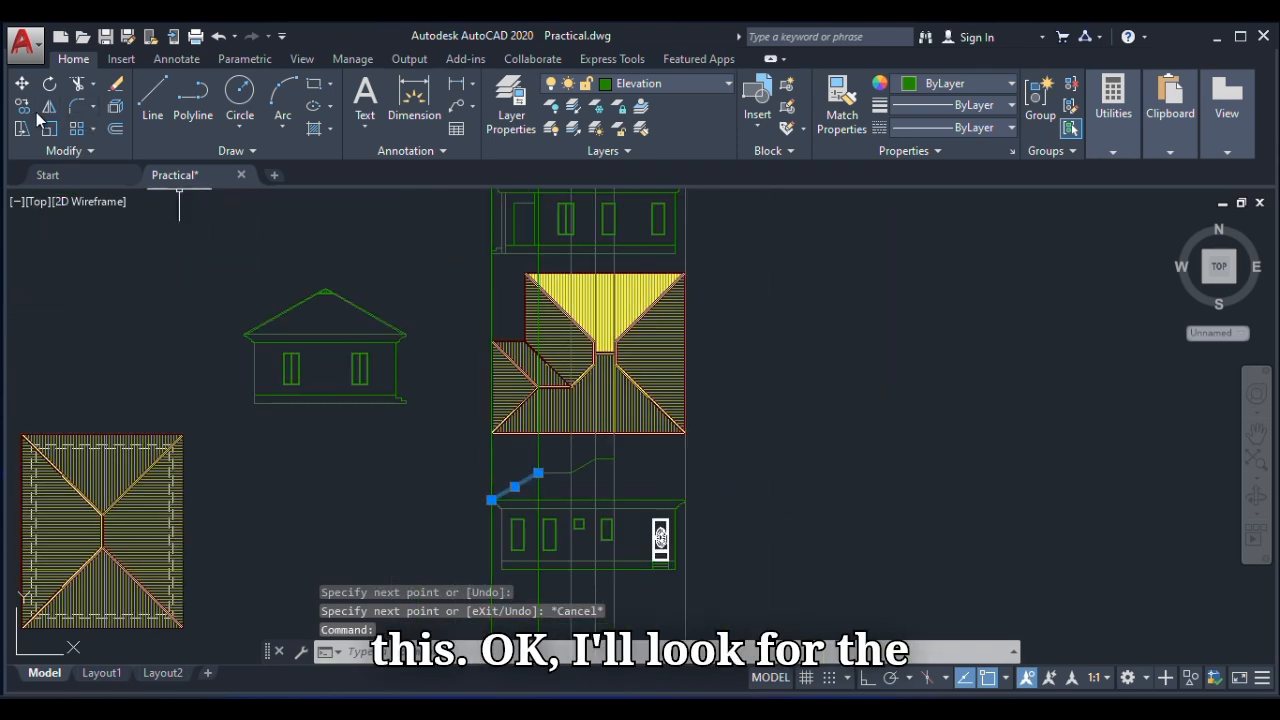
left_click(48, 107)
scroll(586, 506, "up", 3)
left_click(586, 497)
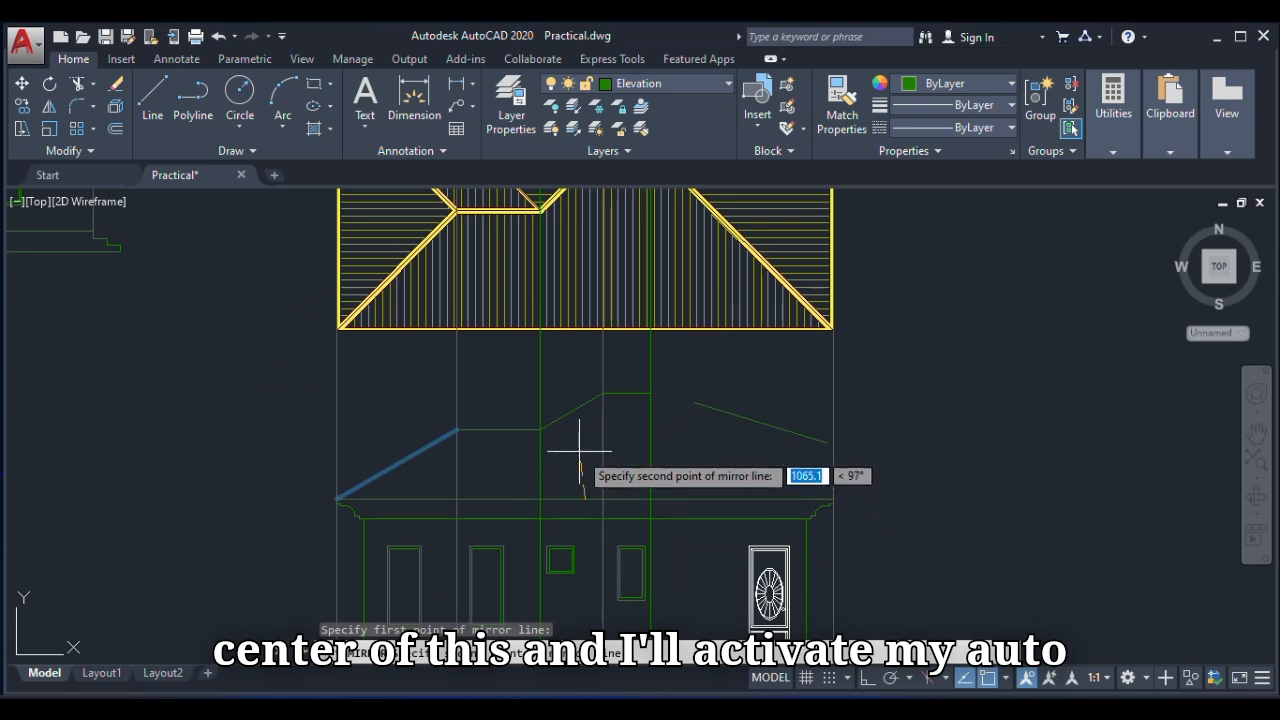
key("F8")
left_click(580, 452)
left_click(622, 518)
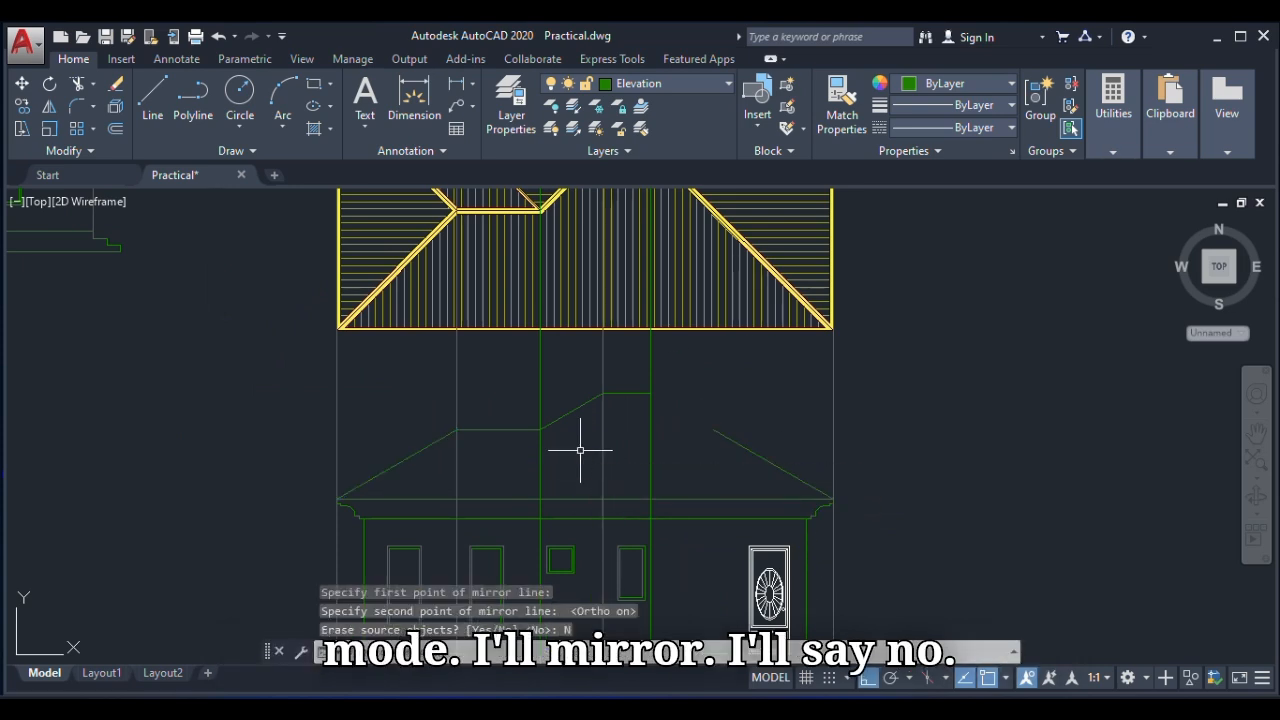
Fillet the main ridge line with the mirrored slope line so they meet at a sharp corner.
type("E")
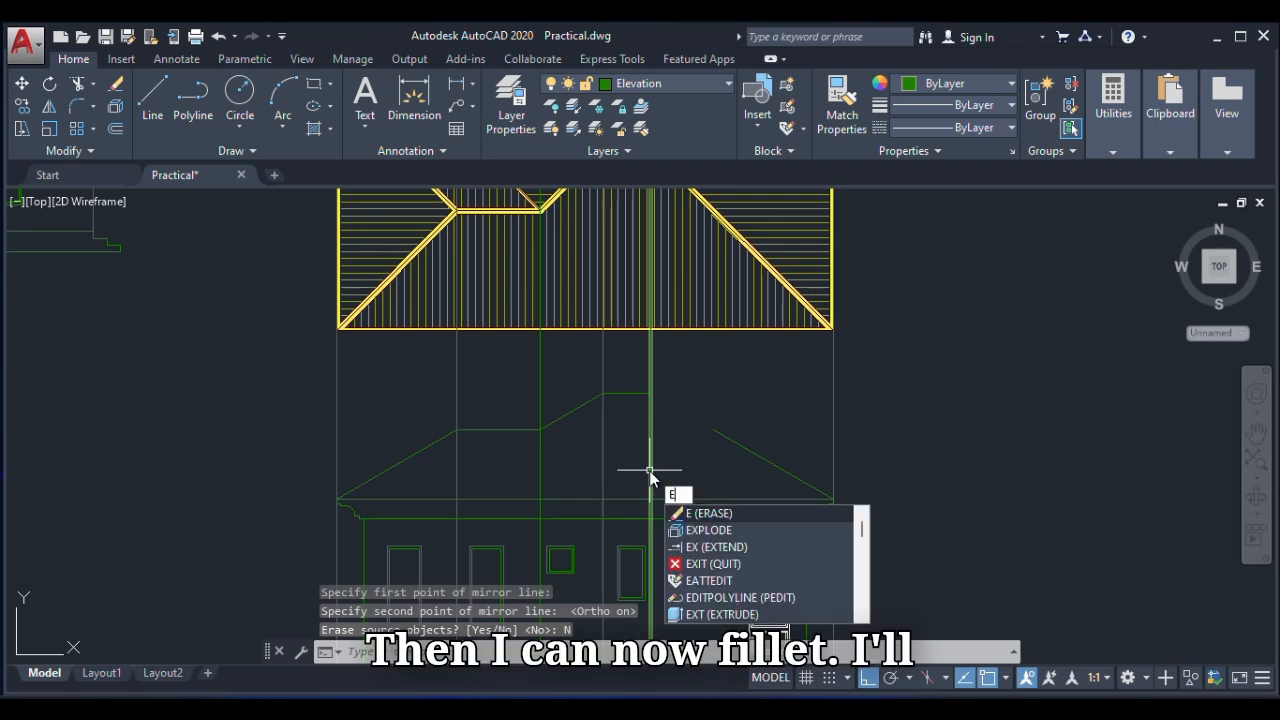
key("Escape")
left_click(78, 108)
scroll(630, 465, "down", 2)
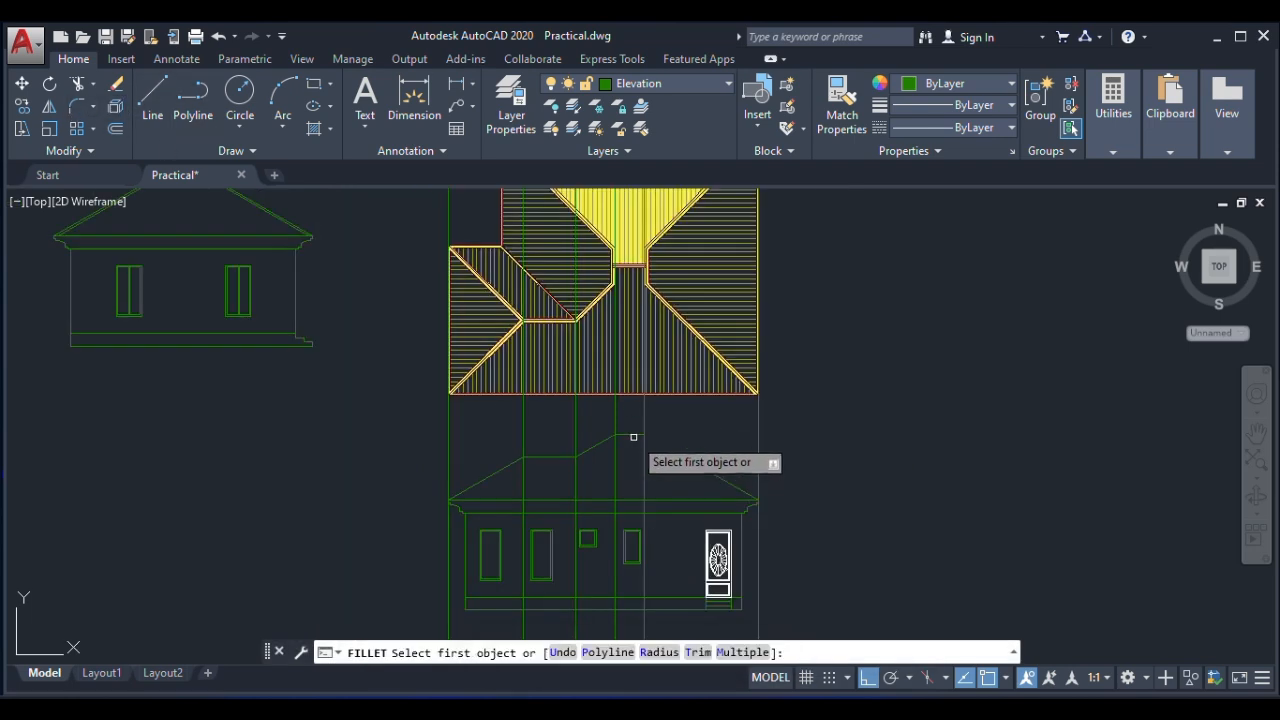
left_click(637, 433)
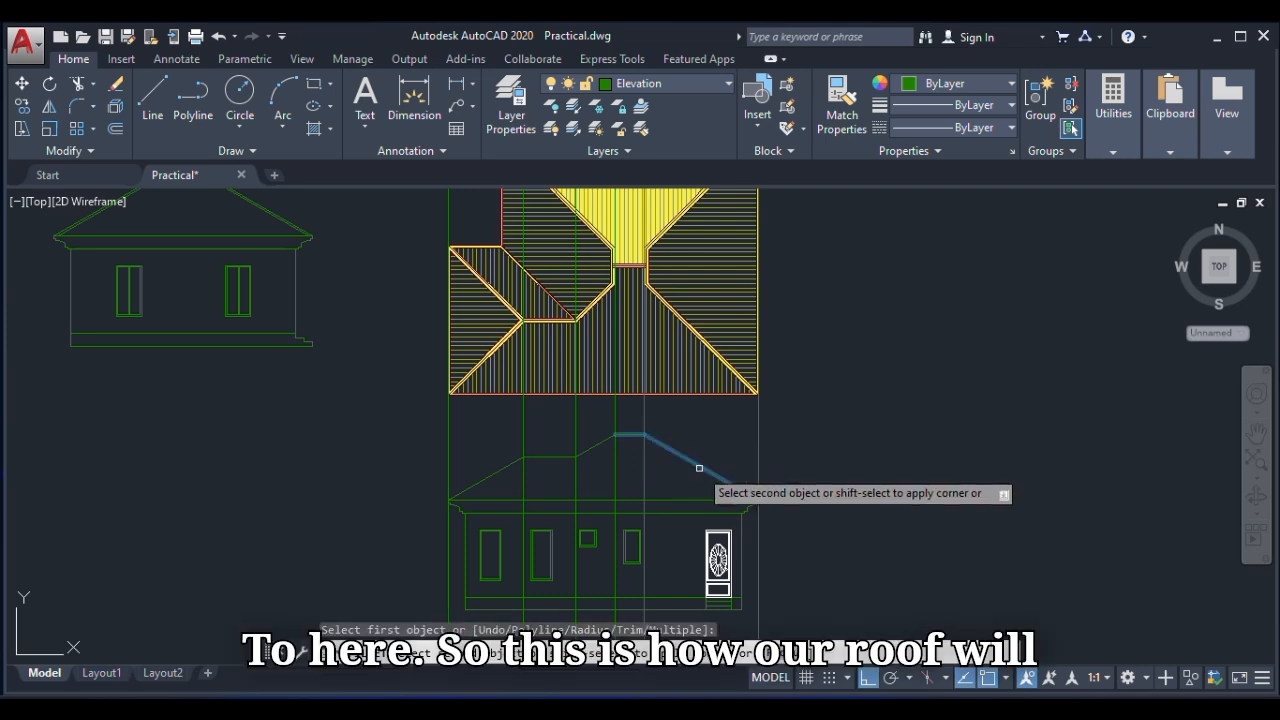
scroll(629, 525, "up", 2)
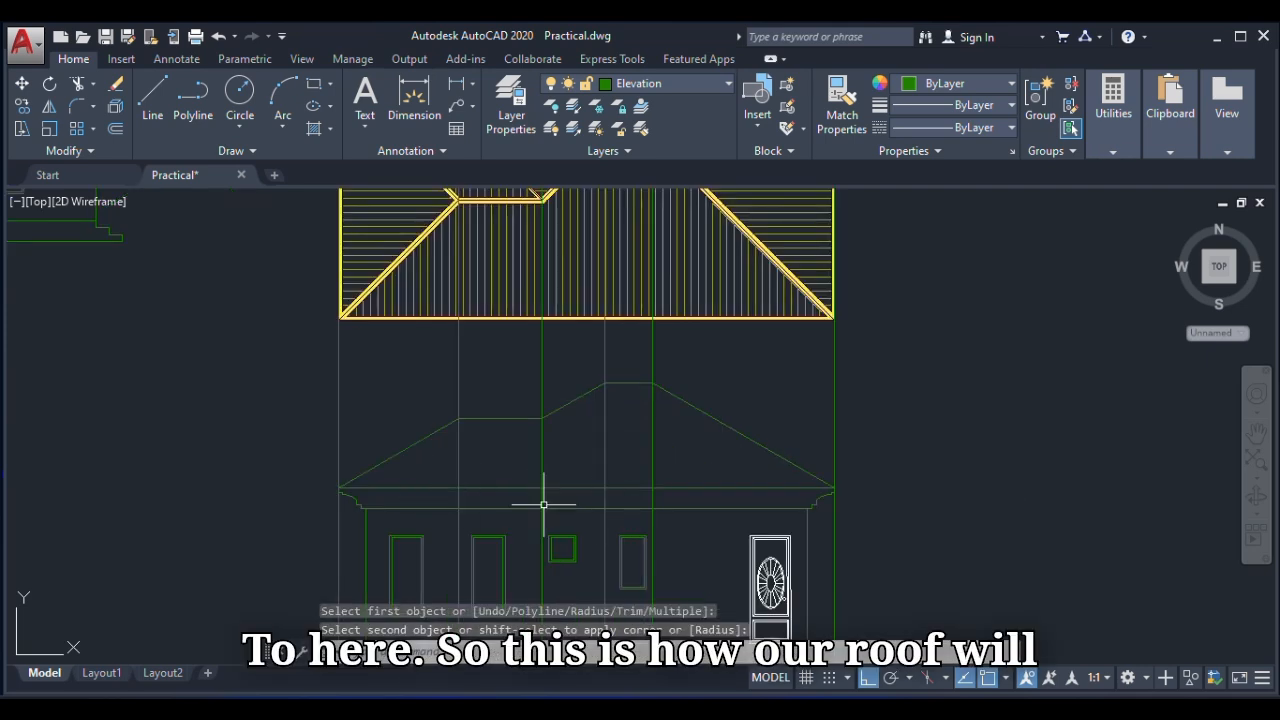
Erase the two vertical construction lines through the ends of the wing's short ridge.
scroll(458, 460, "down", 1)
scroll(440, 466, "up", 1)
scroll(440, 466, "up", 2)
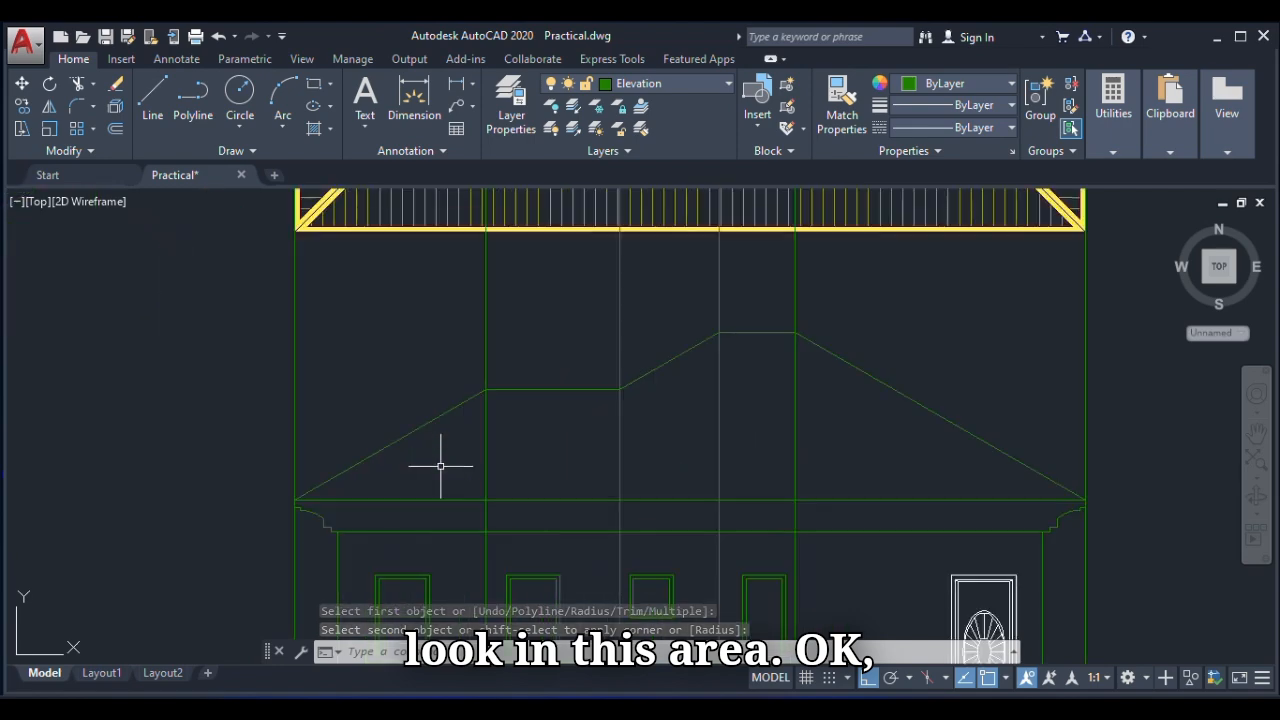
scroll(470, 455, "down", 6)
scroll(513, 466, "up", 4)
scroll(513, 466, "up", 2)
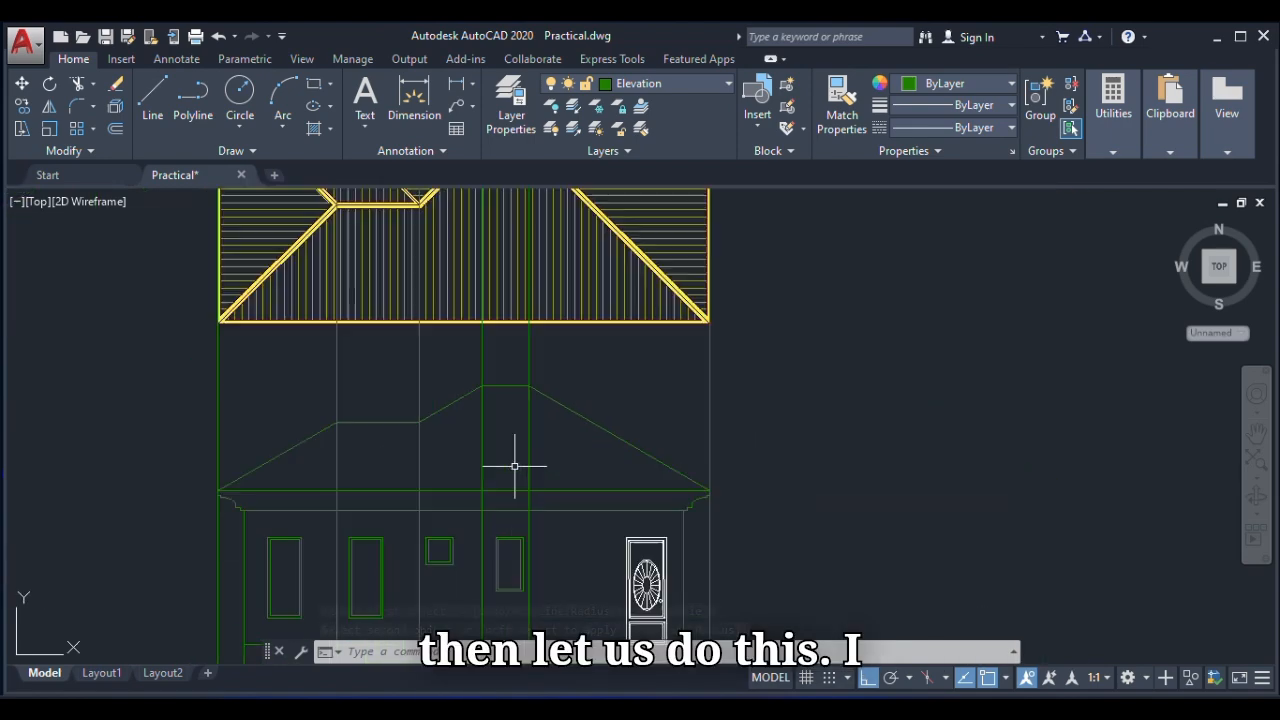
left_click(586, 362)
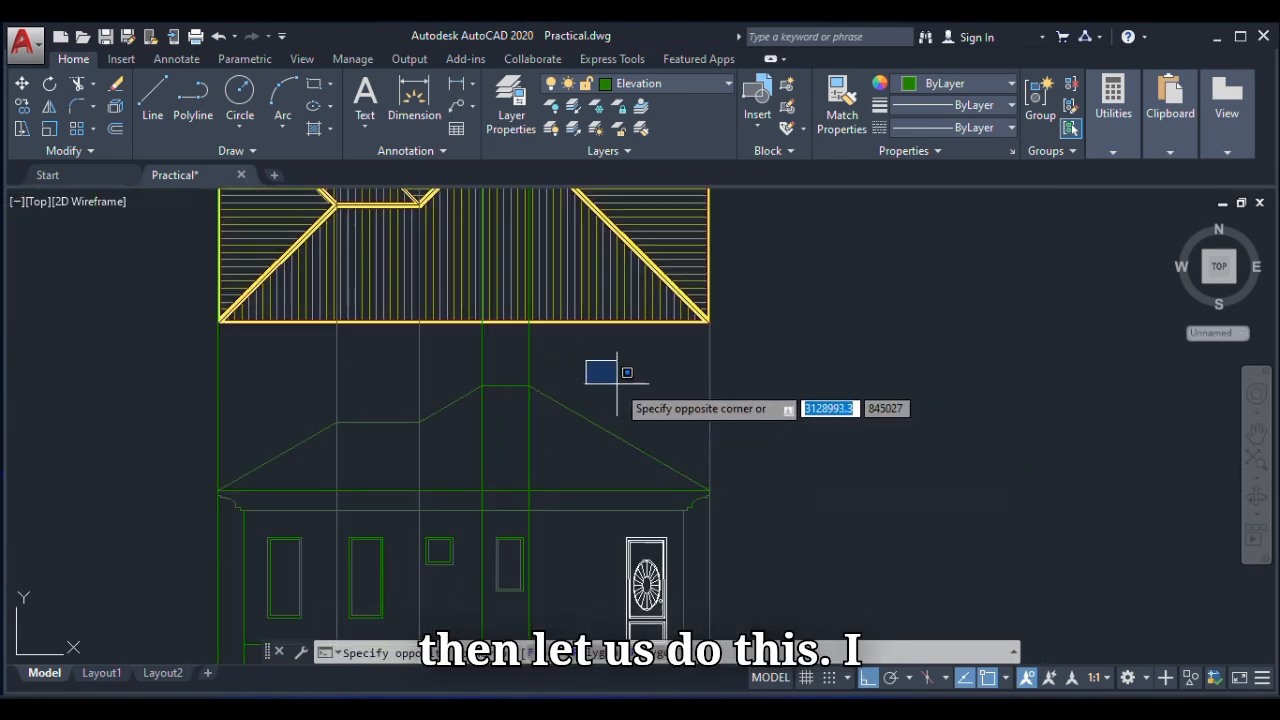
scroll(612, 450, "down", 3)
scroll(565, 360, "up", 5)
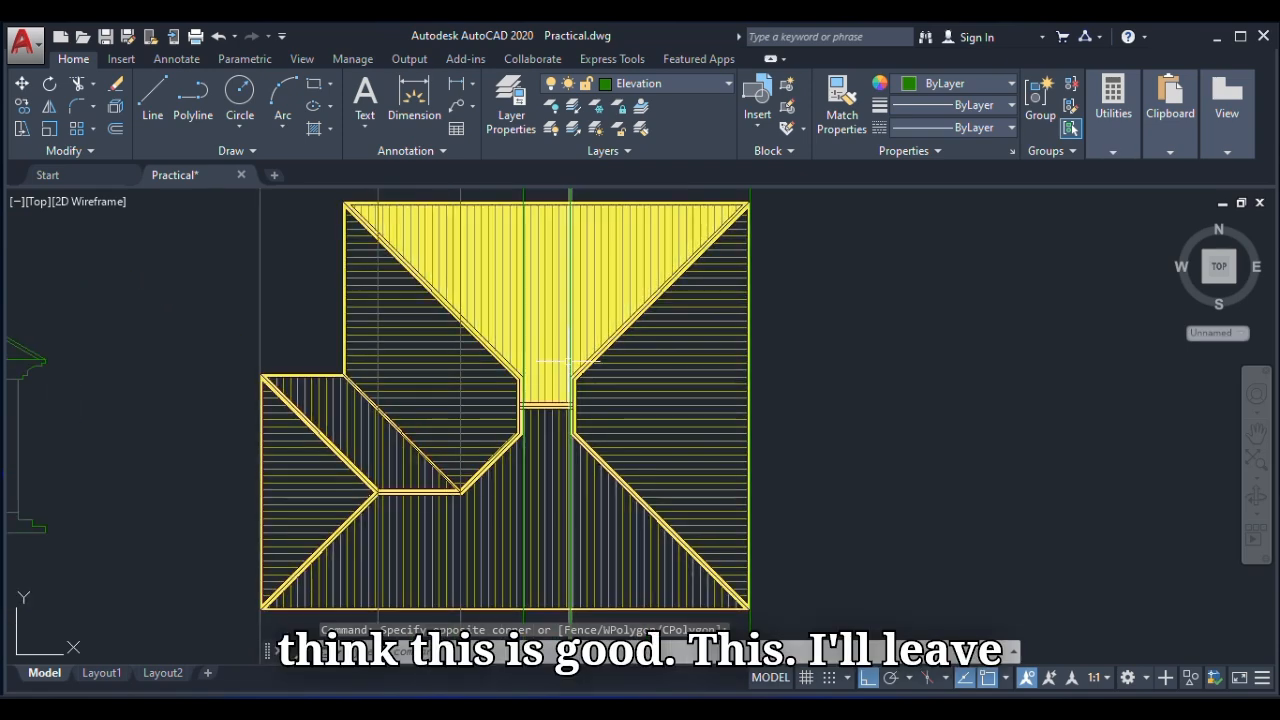
scroll(565, 365, "down", 3)
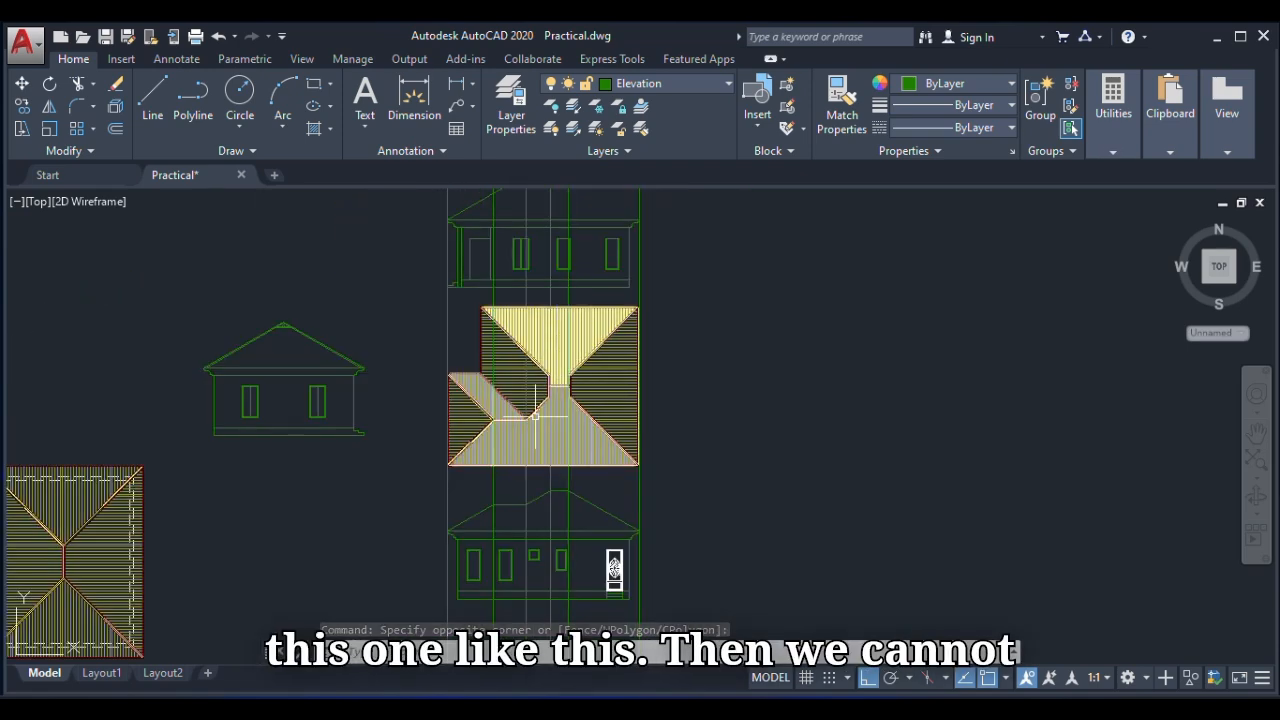
key("Escape")
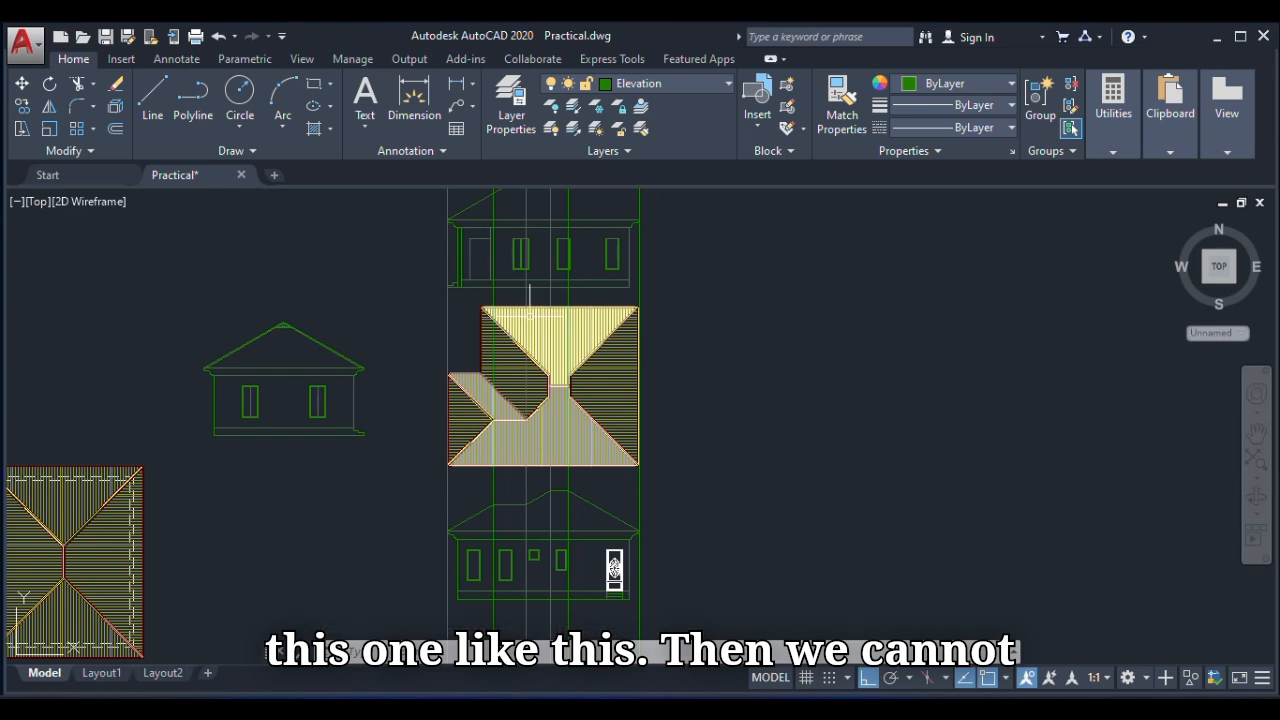
scroll(527, 293, "up", 2)
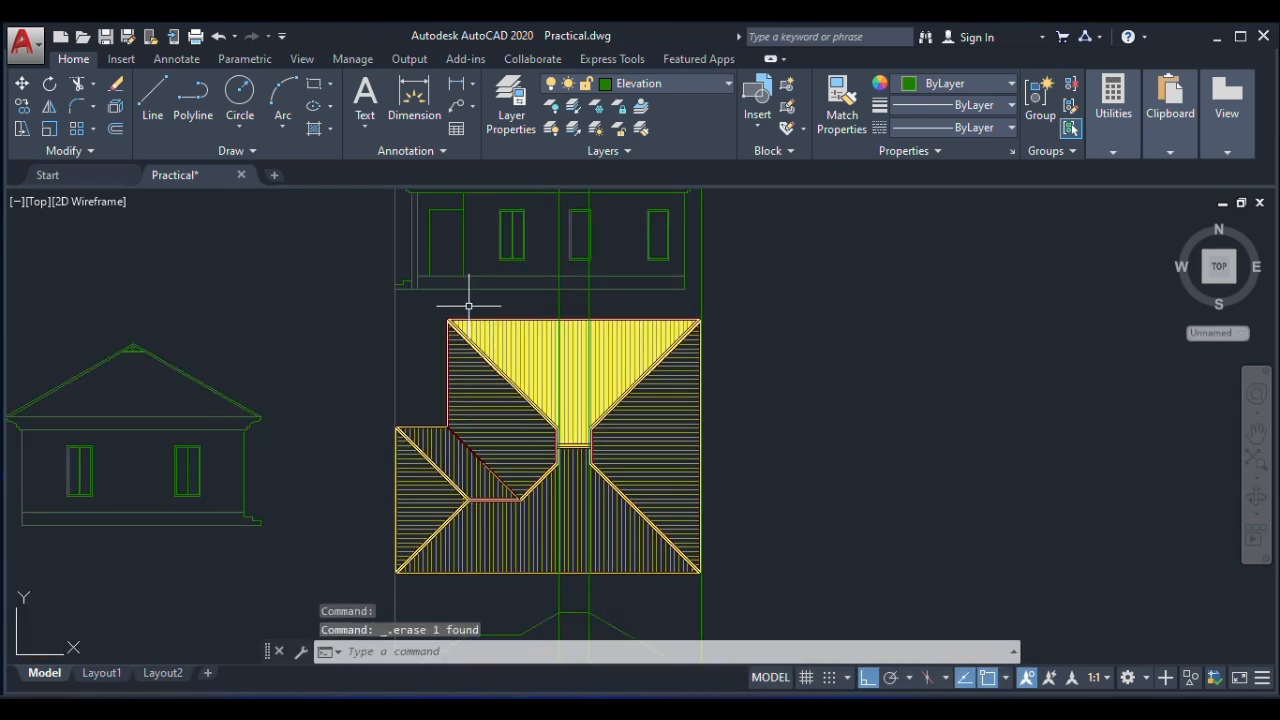
Copy the leftmost vertical construction line to the upper-left corner of the main roof on the roof plan.
scroll(468, 305, "up", 4)
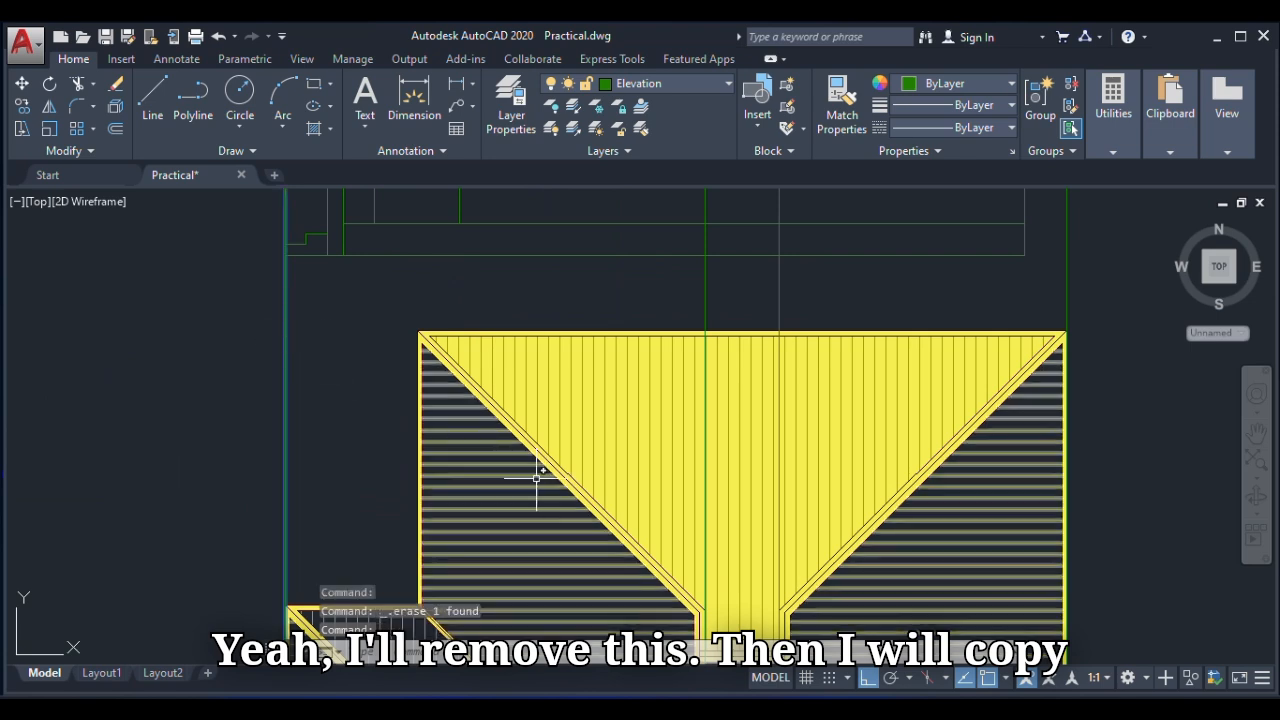
left_click(23, 106)
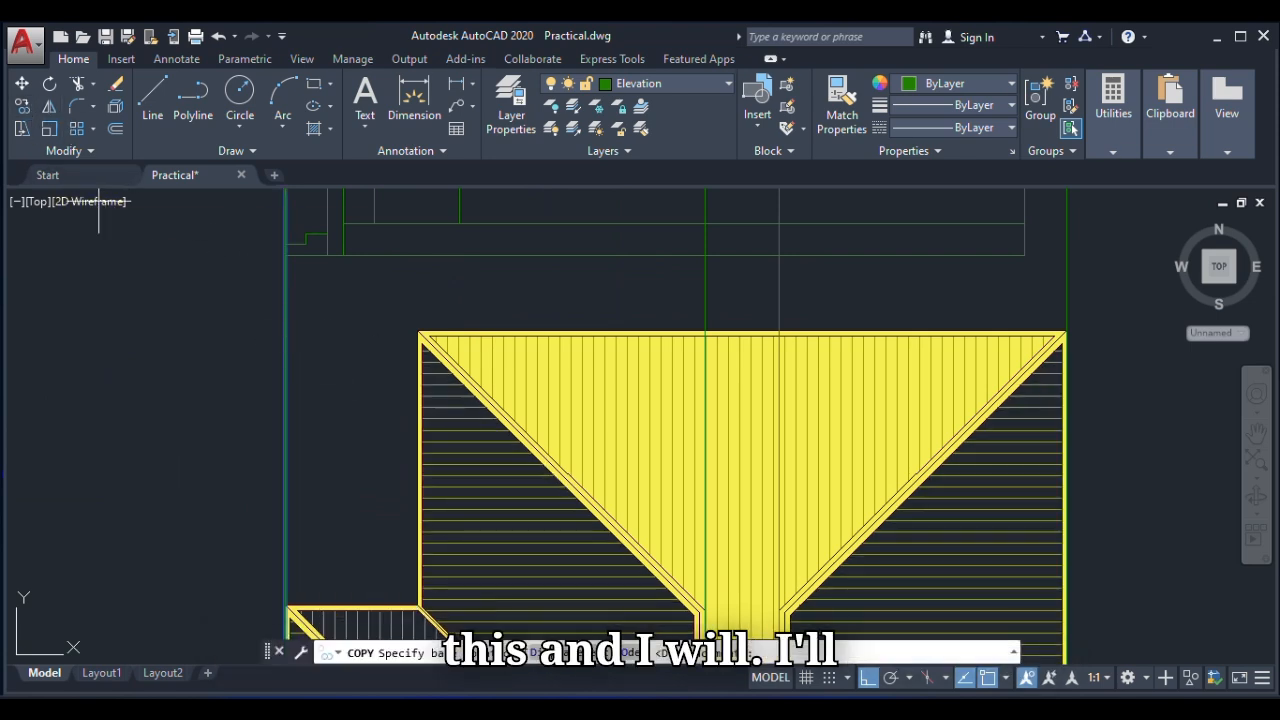
left_click(296, 254)
scroll(415, 318, "up", 1)
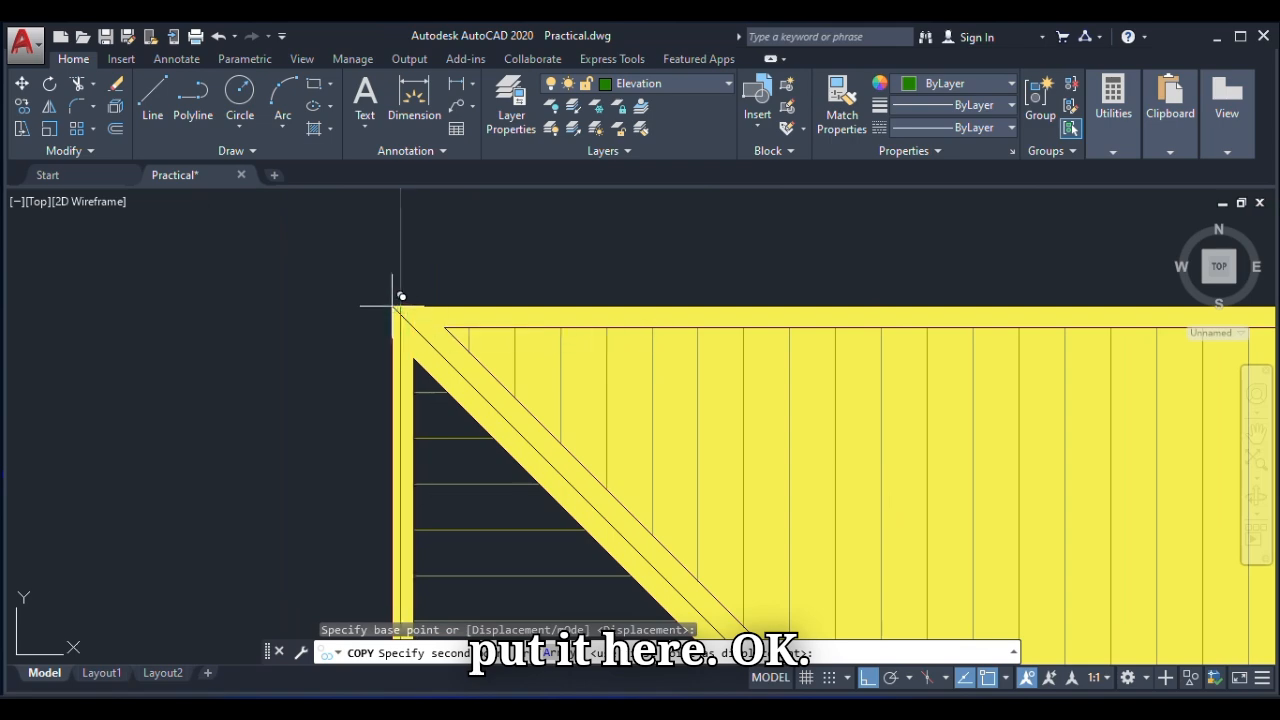
scroll(400, 330, "down", 4)
left_click(413, 410)
key("Escape")
Copy the construction line at the main roof's upper-left corner to the right end of the wing's ridge on the roof plan.
scroll(500, 450, "down", 3)
scroll(555, 502, "up", 3)
scroll(551, 504, "down", 3)
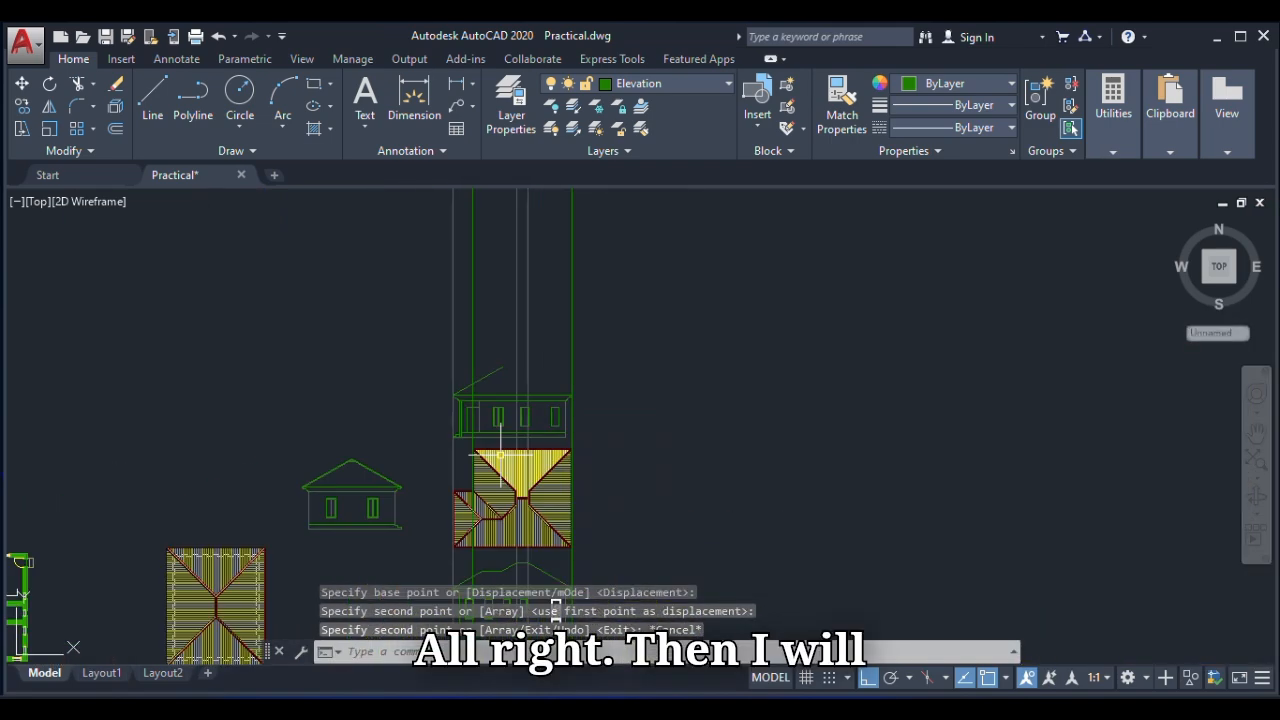
scroll(509, 494, "up", 3)
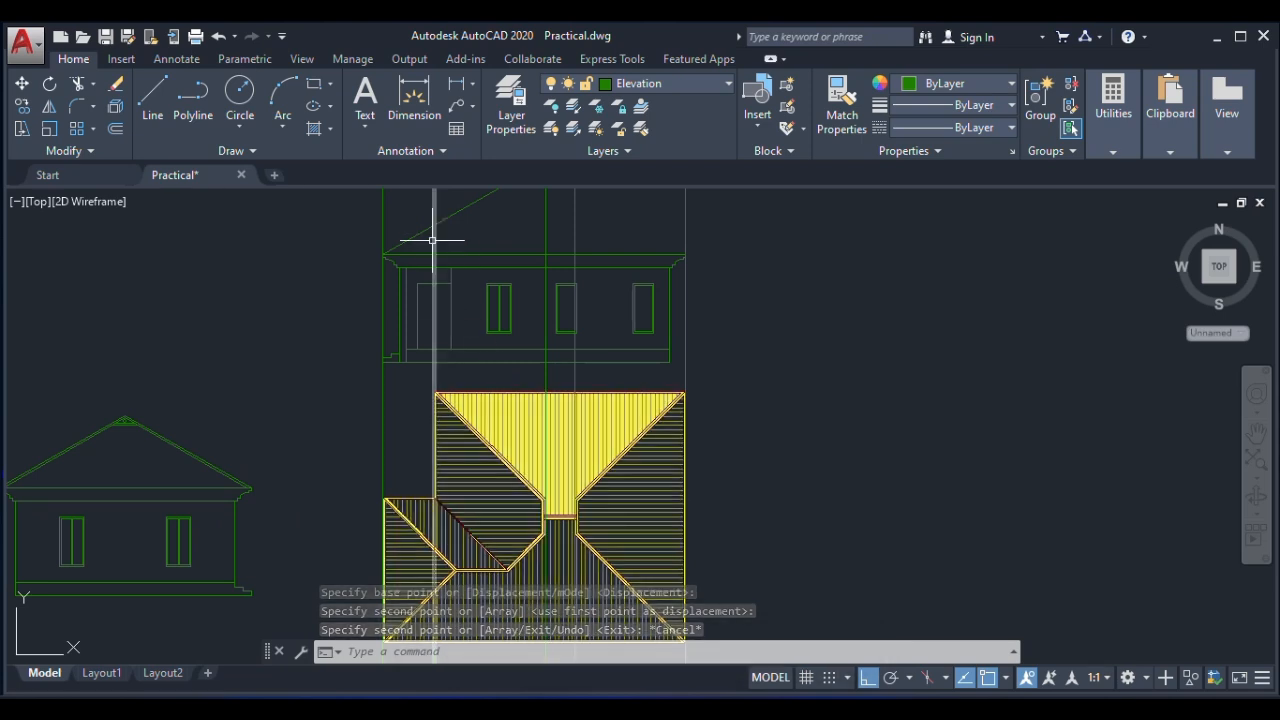
scroll(451, 445, "down", 3)
scroll(462, 302, "up", 3)
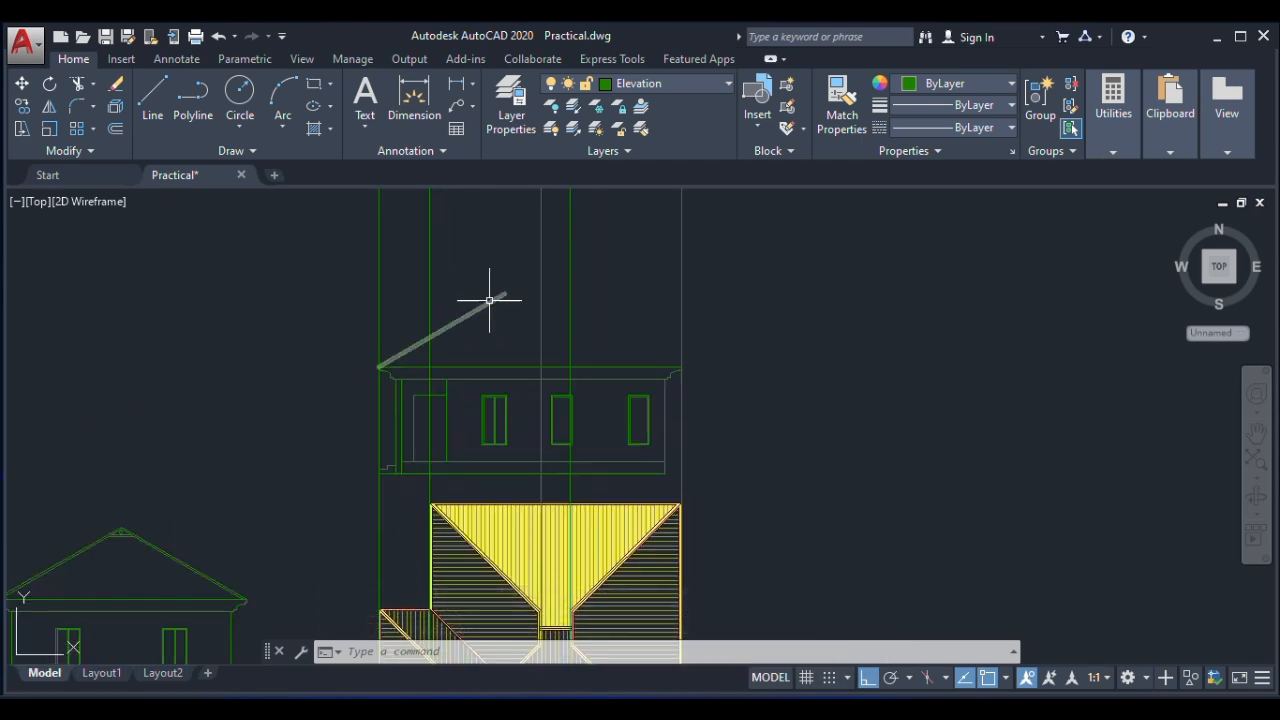
scroll(488, 303, "down", 2)
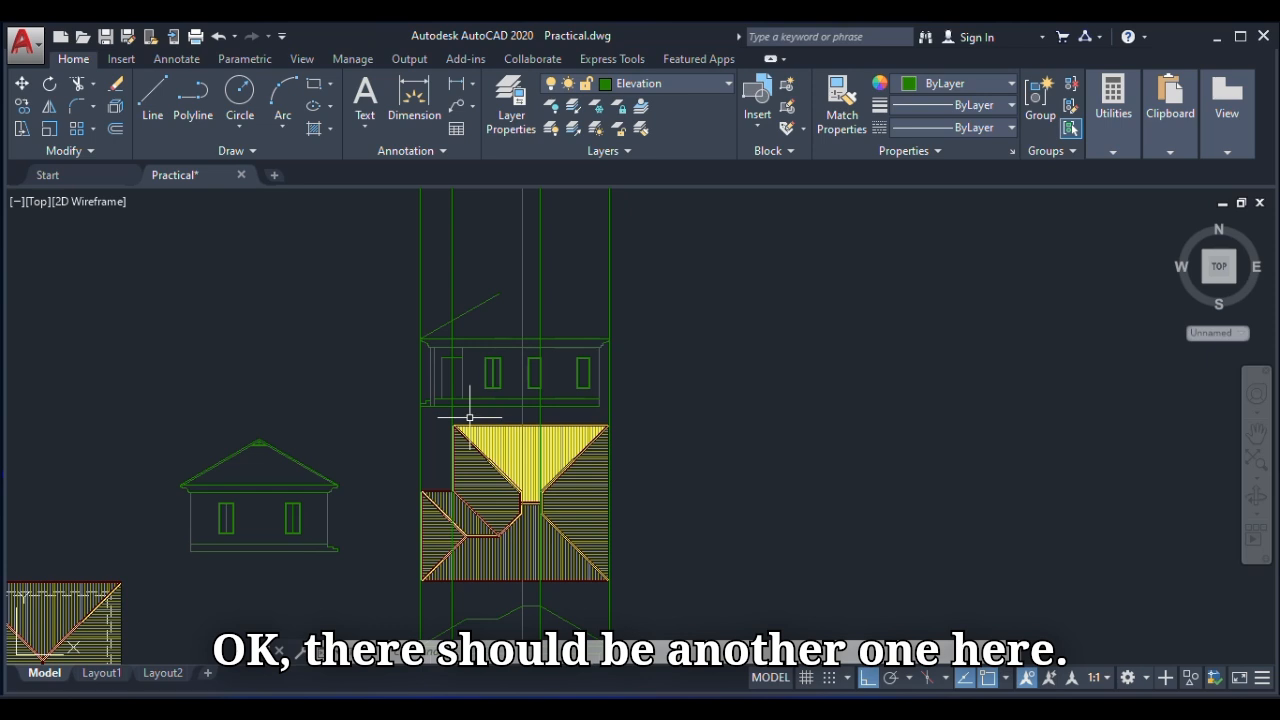
scroll(466, 420, "up", 2)
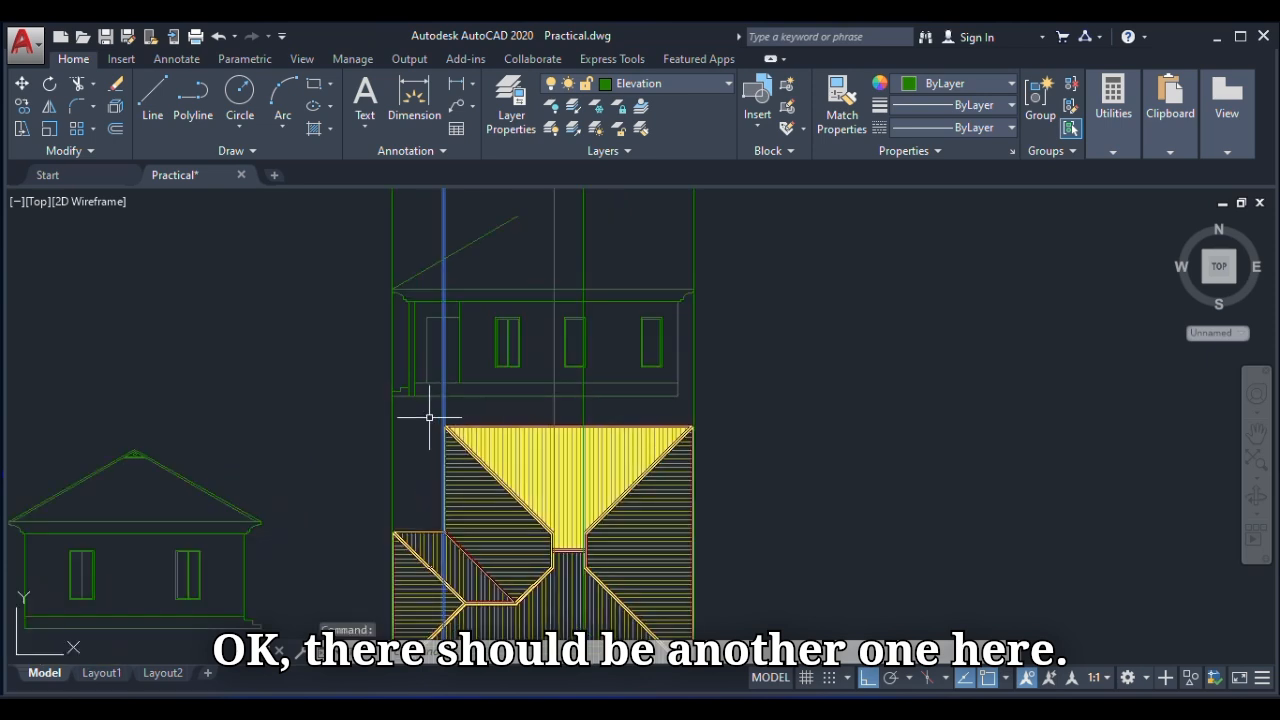
type("co")
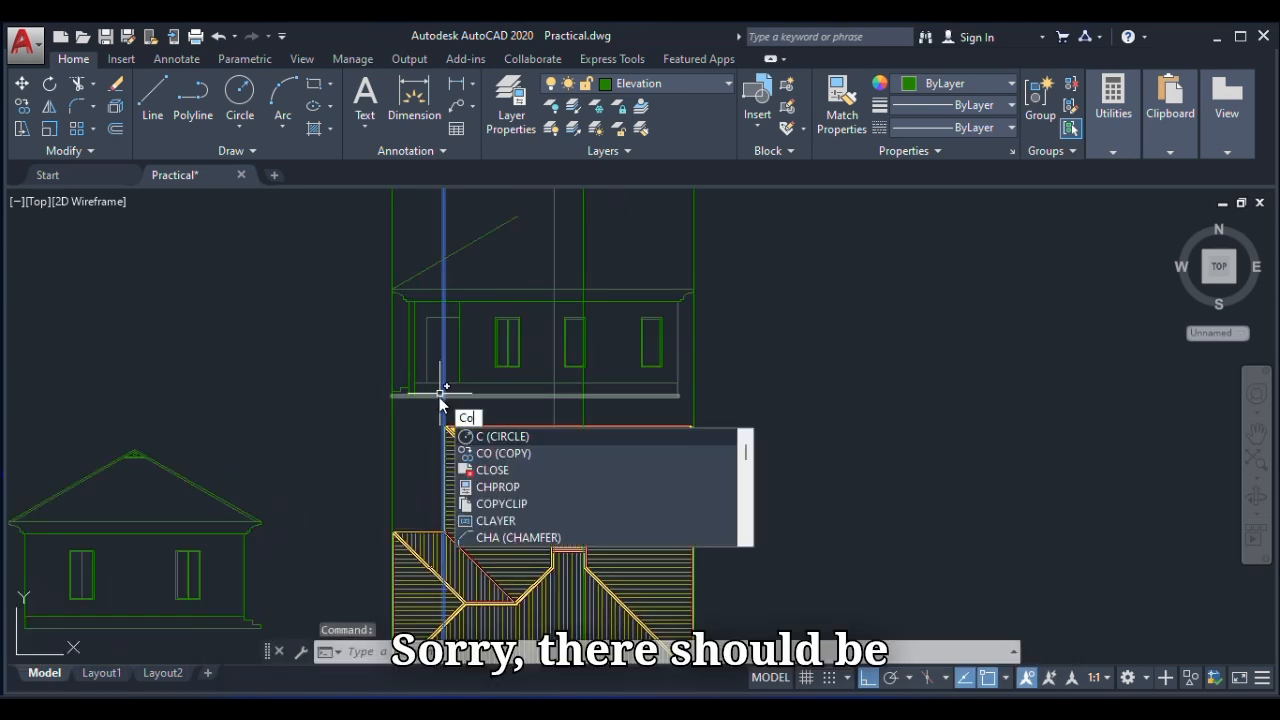
key("Return")
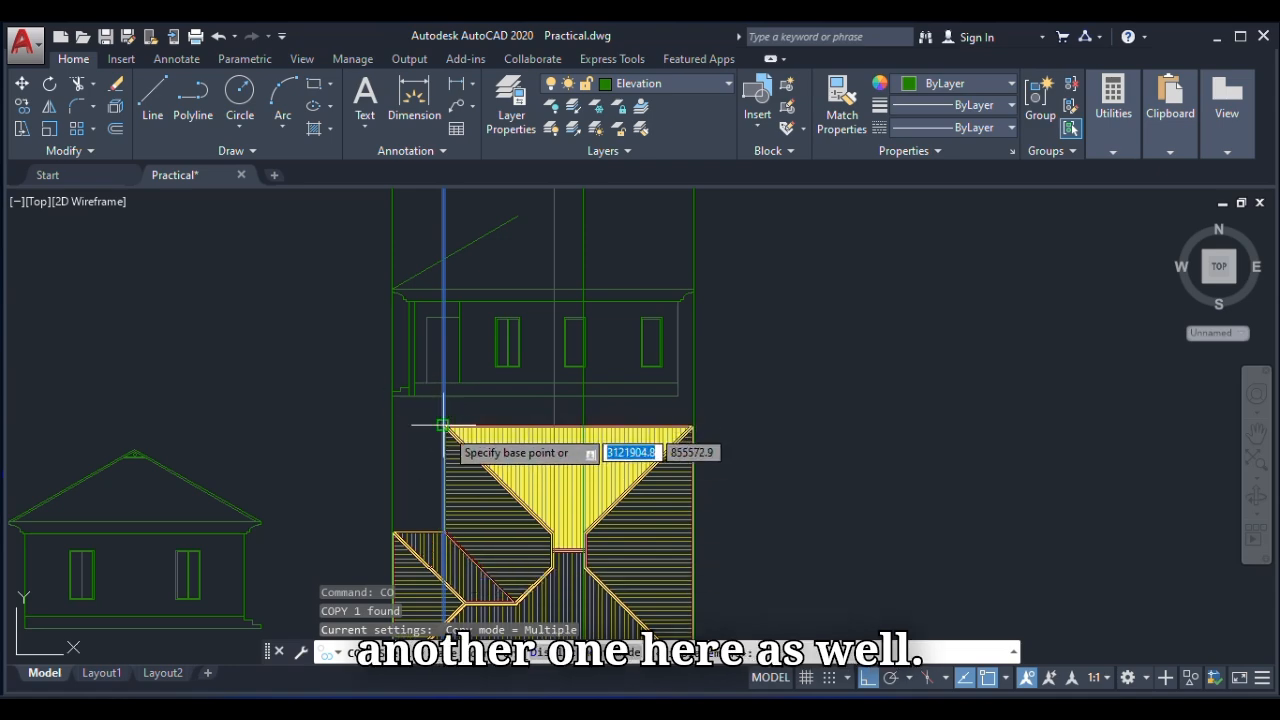
left_click(448, 430)
scroll(491, 520, "down", 2)
scroll(490, 520, "up", 5)
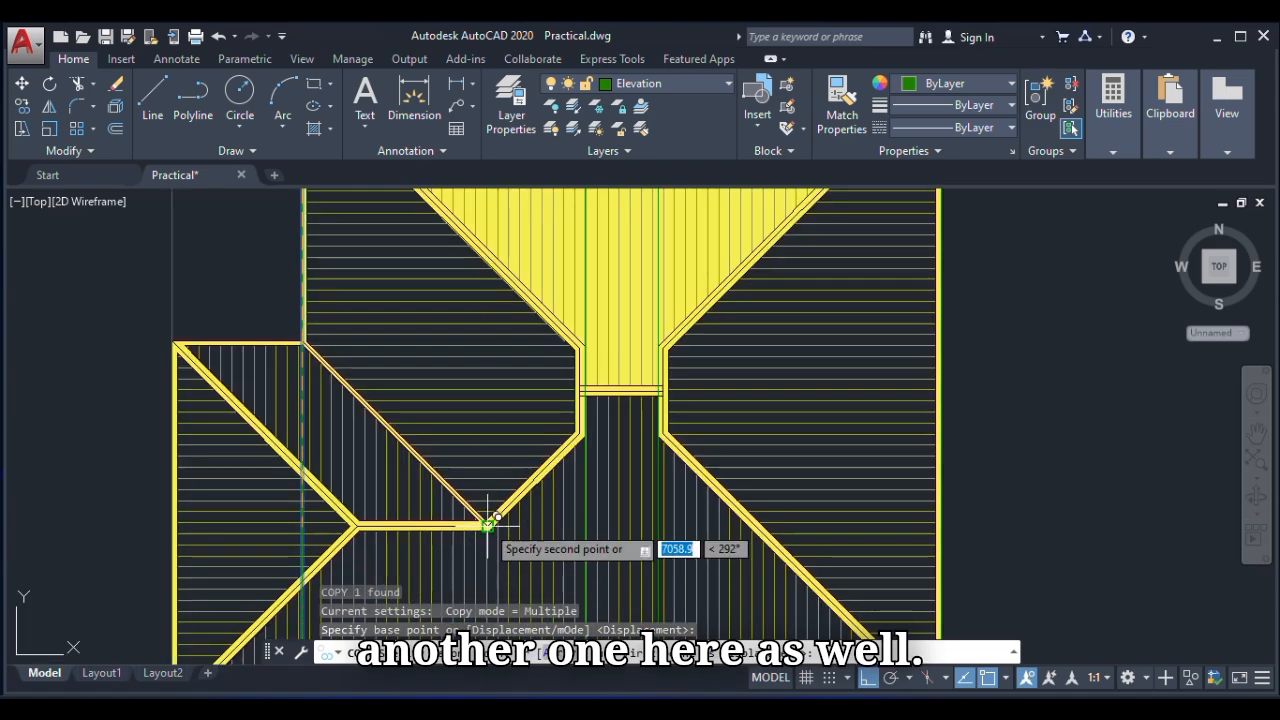
left_click(491, 521)
scroll(494, 526, "down", 5)
key("Escape")
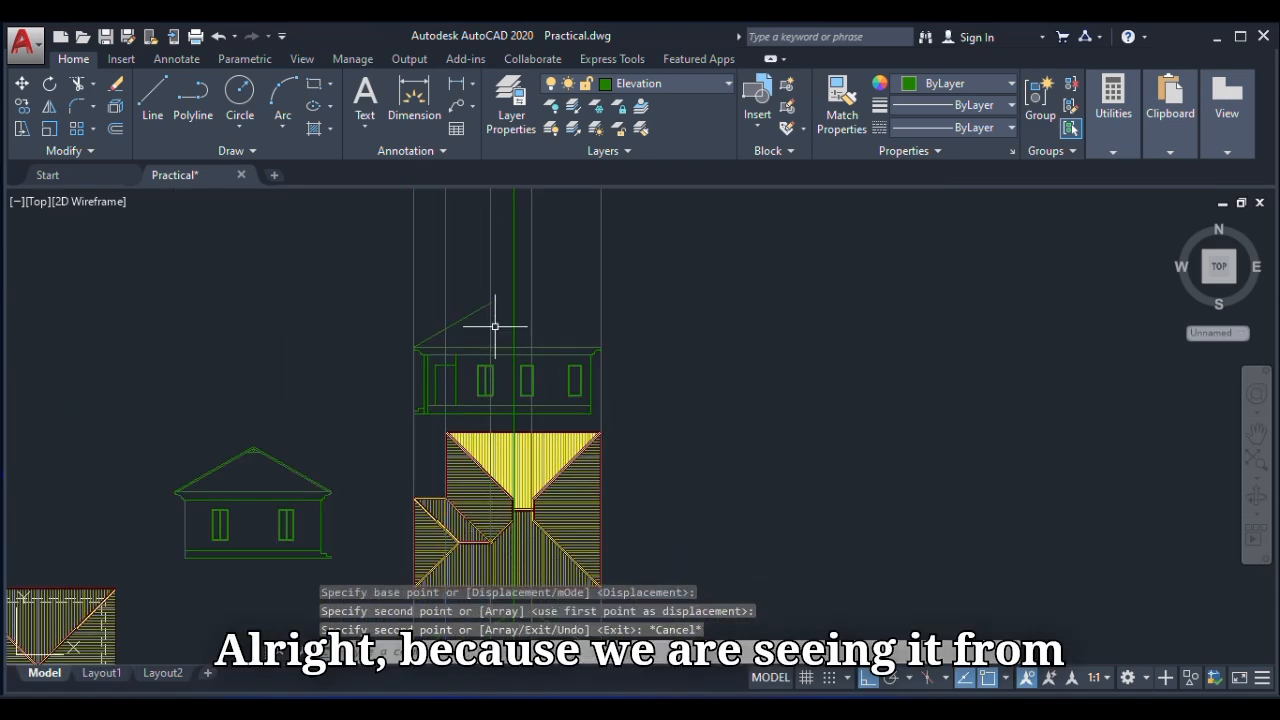
Trim the sloping roof line on the upper elevation back to the construction line through the main roof's upper-left corner.
scroll(491, 332, "up", 2)
scroll(457, 363, "down", 4)
scroll(445, 410, "up", 6)
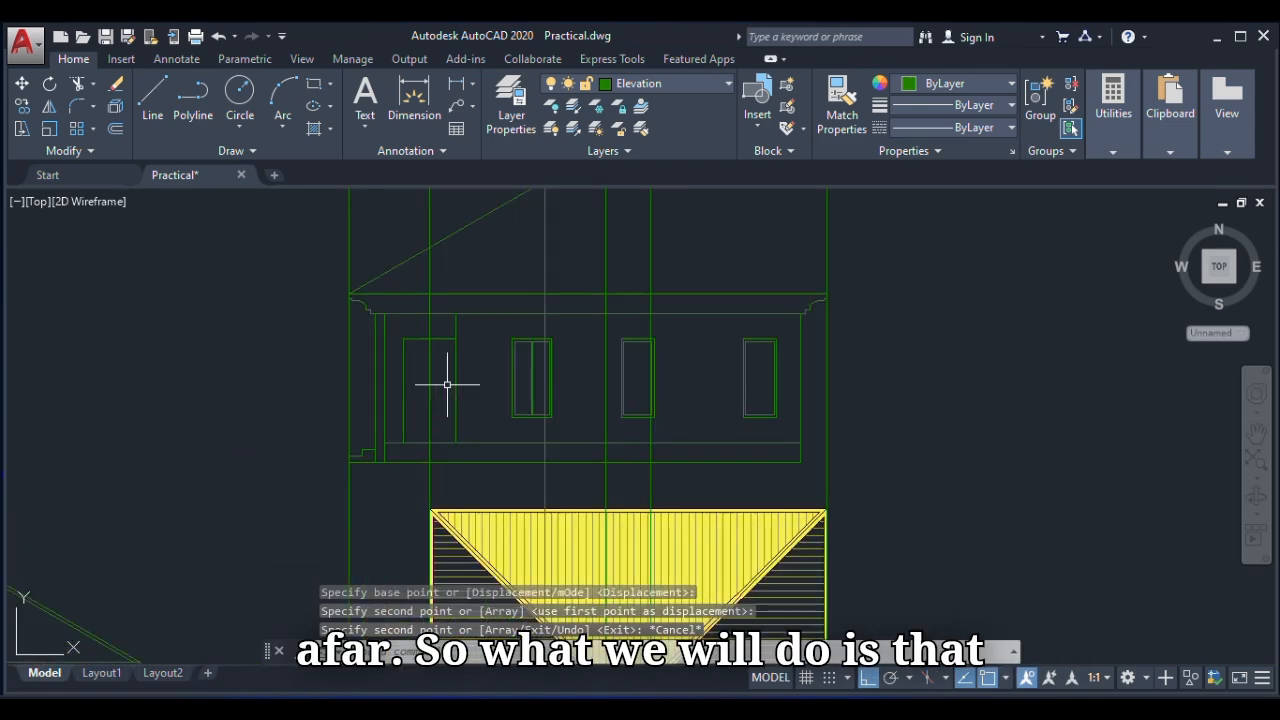
scroll(456, 380, "down", 4)
type("tr")
key("Return")
key("Return")
scroll(486, 328, "up", 5)
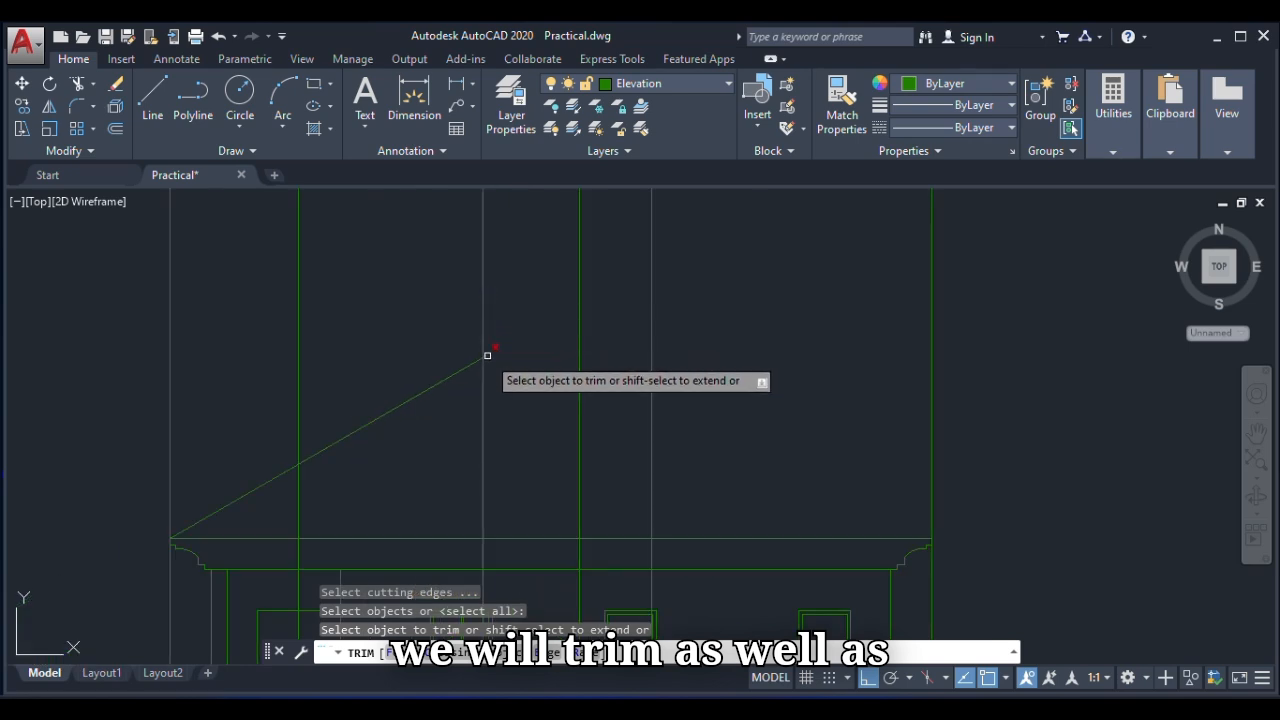
scroll(445, 385, "down", 4)
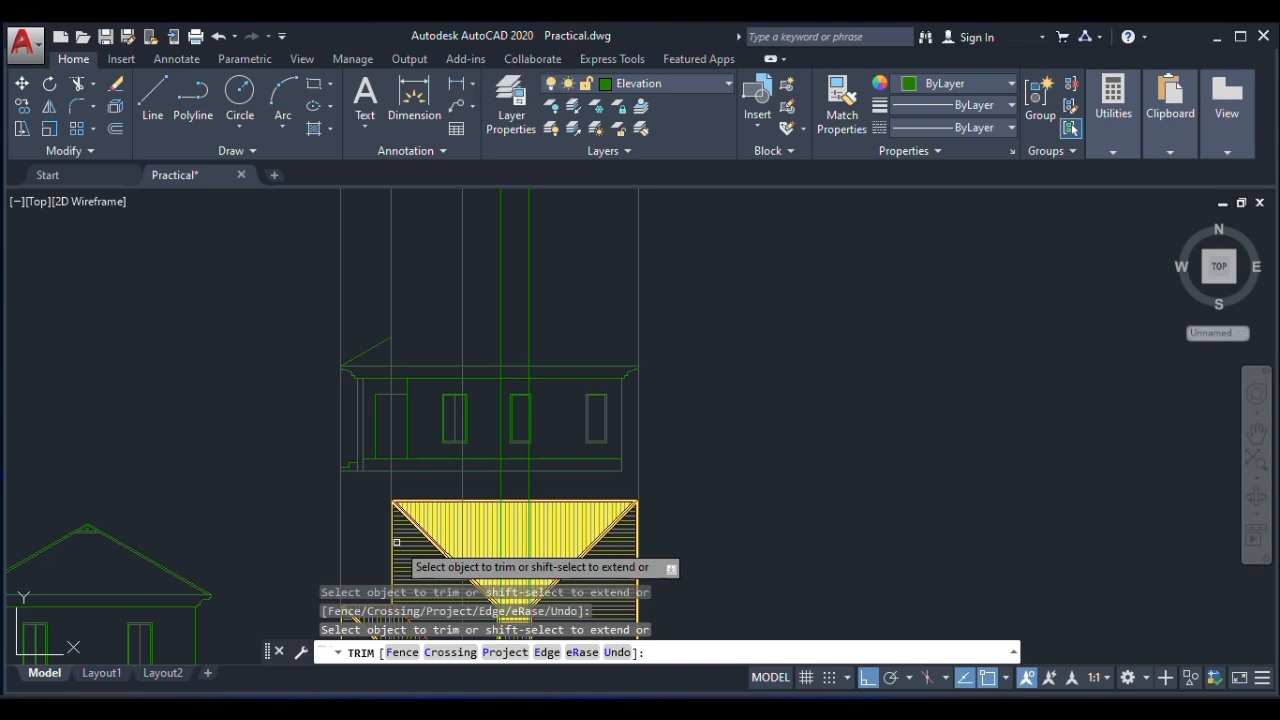
key("Return")
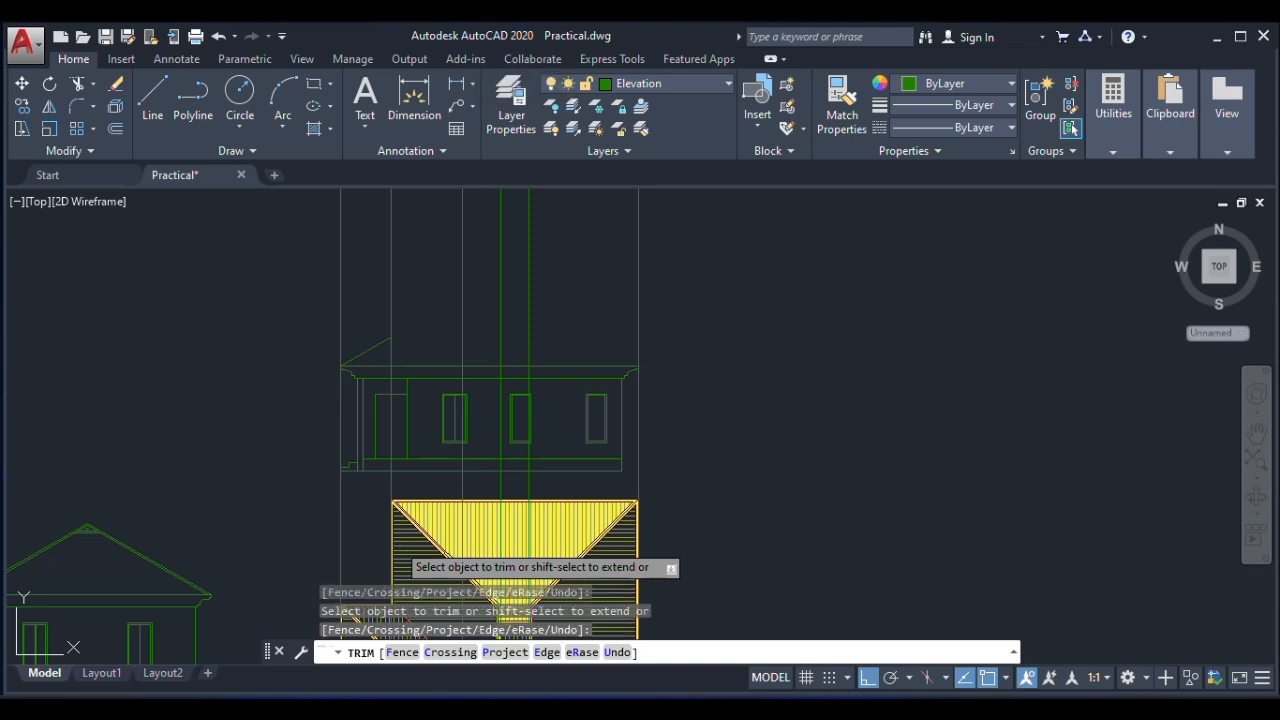
scroll(463, 240, "down", 4)
scroll(363, 243, "up", 10)
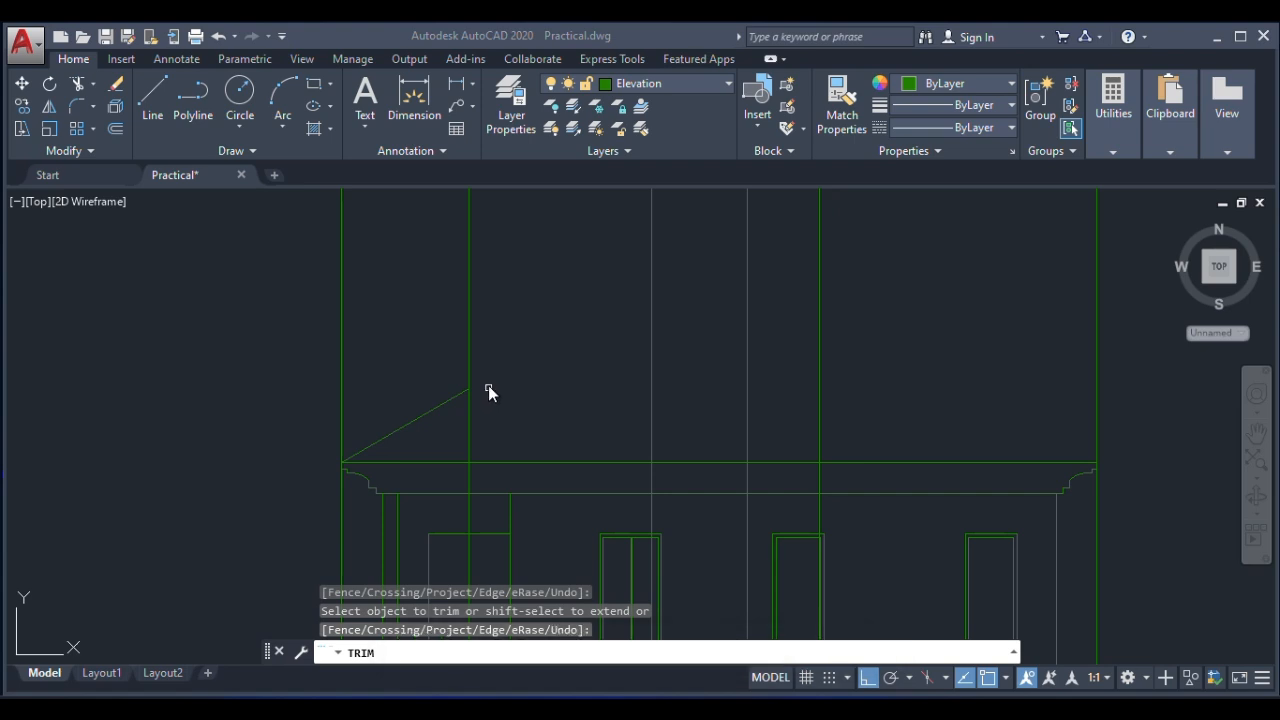
key("Escape")
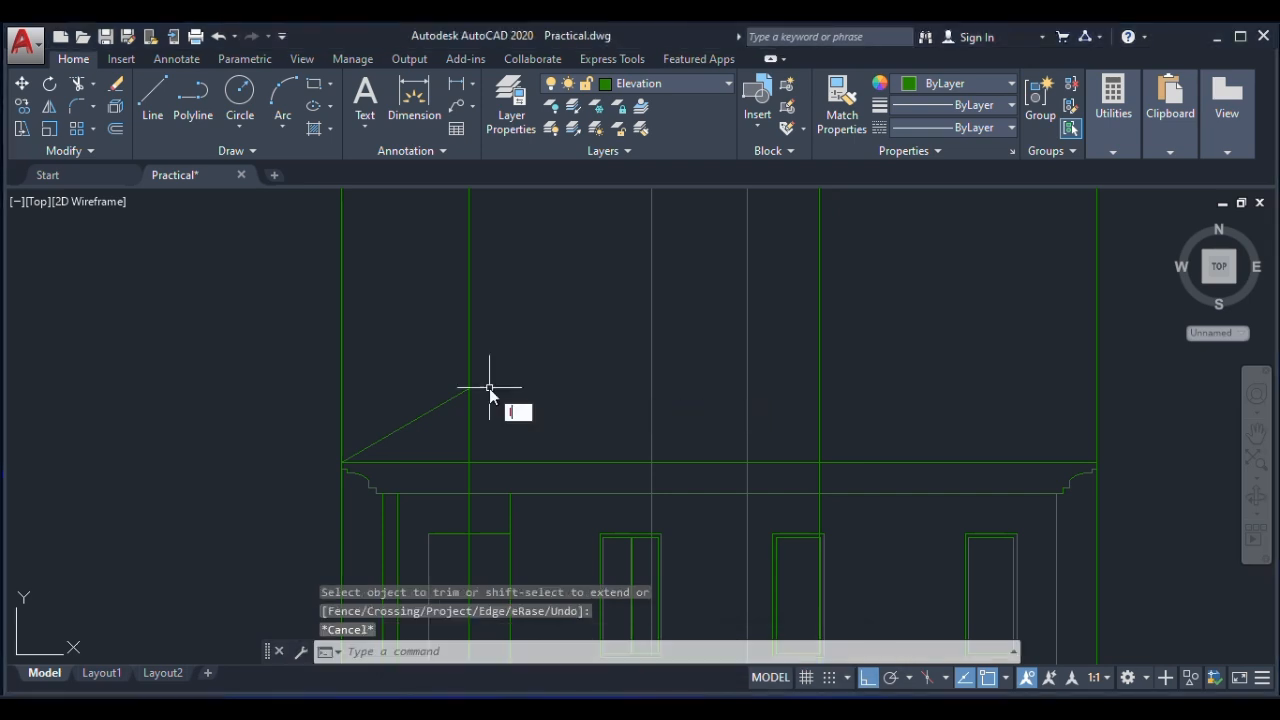
Draw the wing's horizontal ridge from the trimmed slope's upper end to the third construction line from the left.
type("l")
key("Return")
left_click(469, 388)
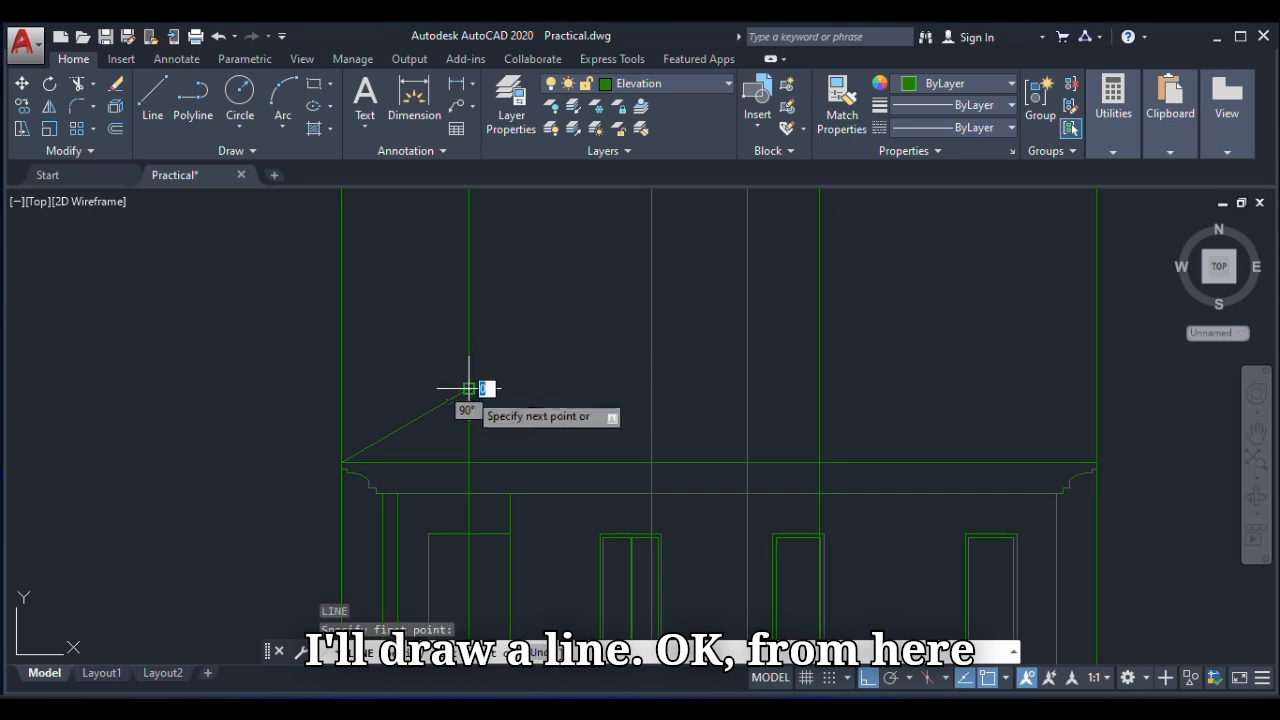
scroll(469, 388, "down", 4)
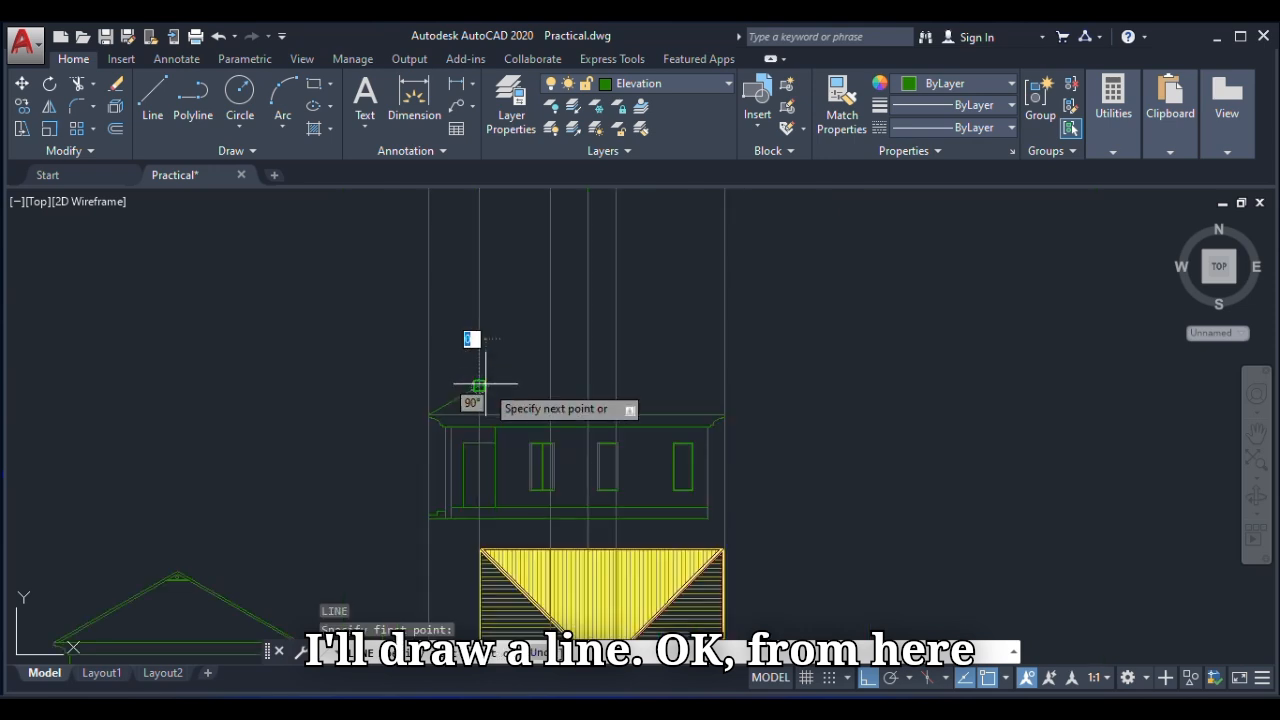
left_click(551, 395)
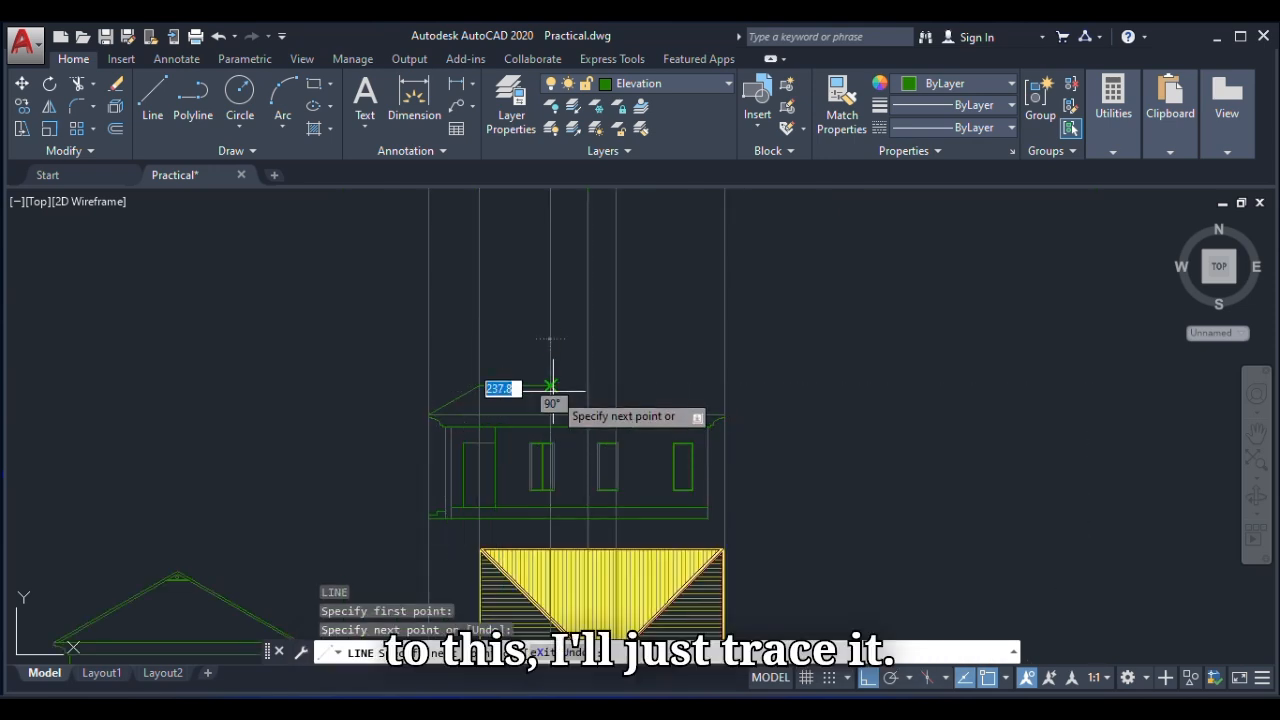
scroll(567, 345, "down", 2)
key("Escape")
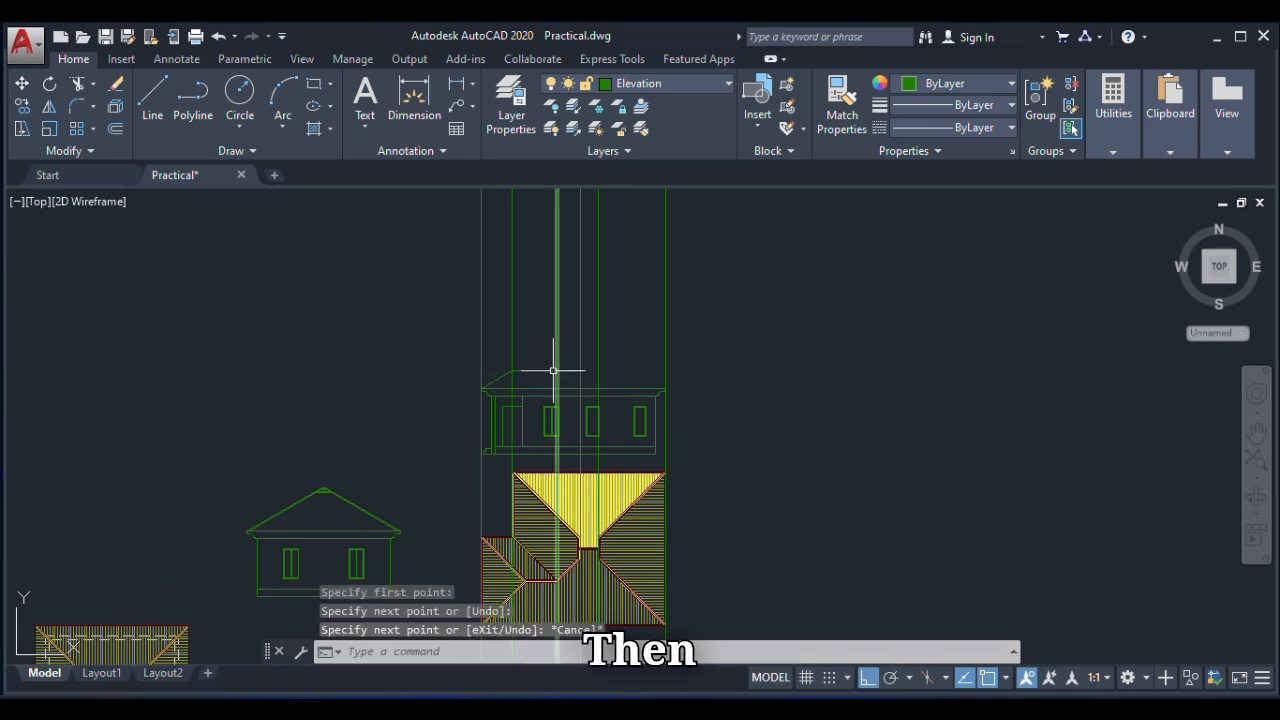
Copy the wing's slope line from its eave end to where the second construction line meets the eave.
scroll(546, 323, "down", 2)
scroll(527, 354, "up", 2)
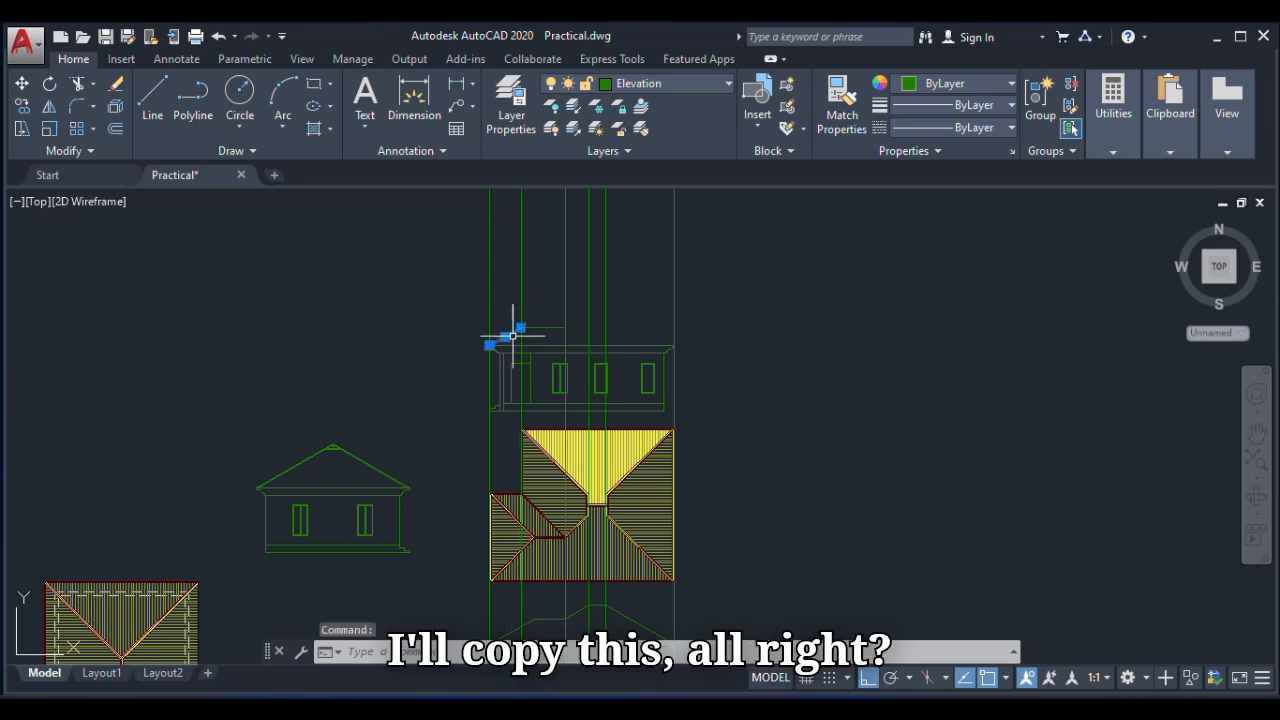
type("o")
key("Return")
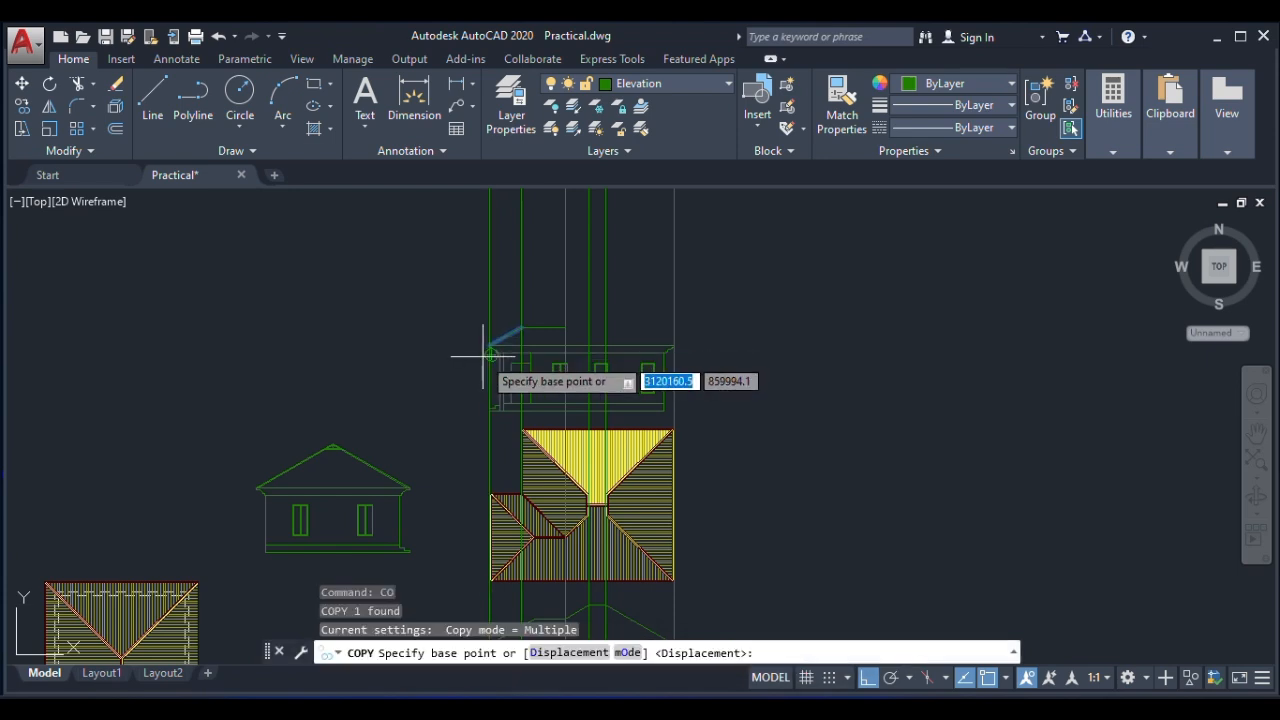
scroll(493, 322, "up", 3)
left_click(496, 319)
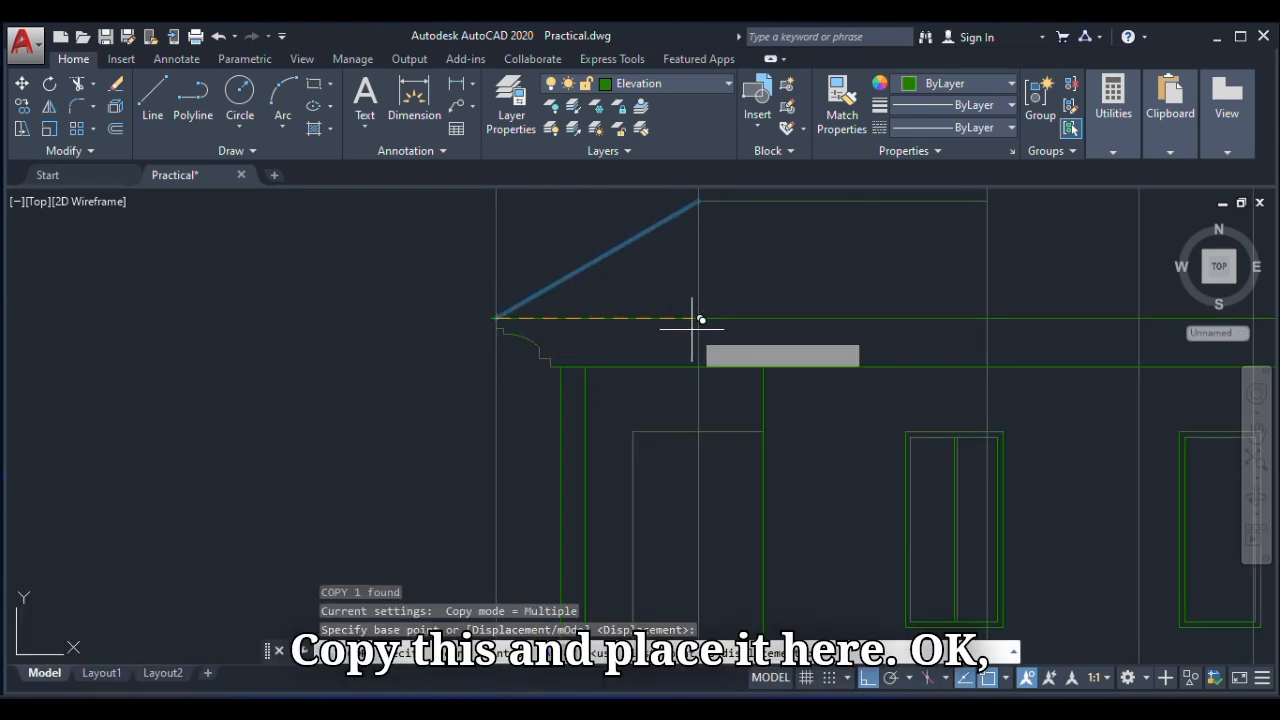
scroll(530, 343, "down", 4)
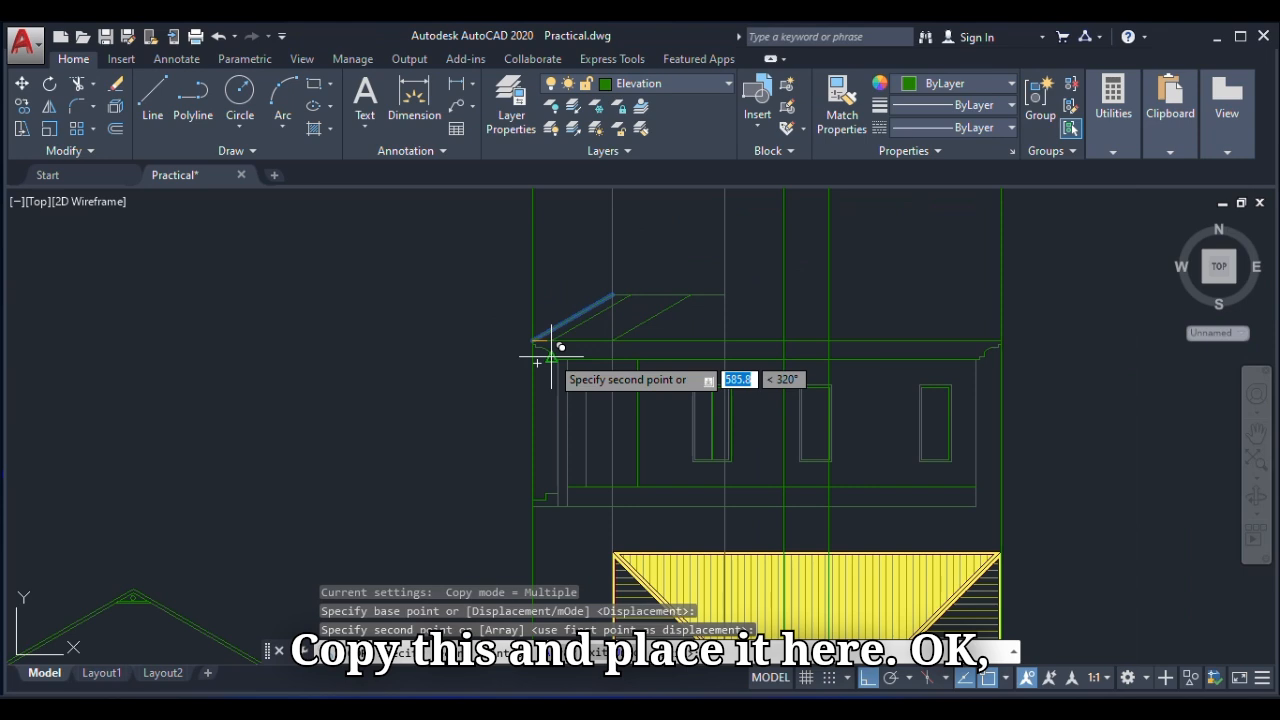
key("Escape")
Extend the copied slope line up to the third construction line and trim the wing's ridge where it passes the slope.
scroll(591, 306, "down", 3)
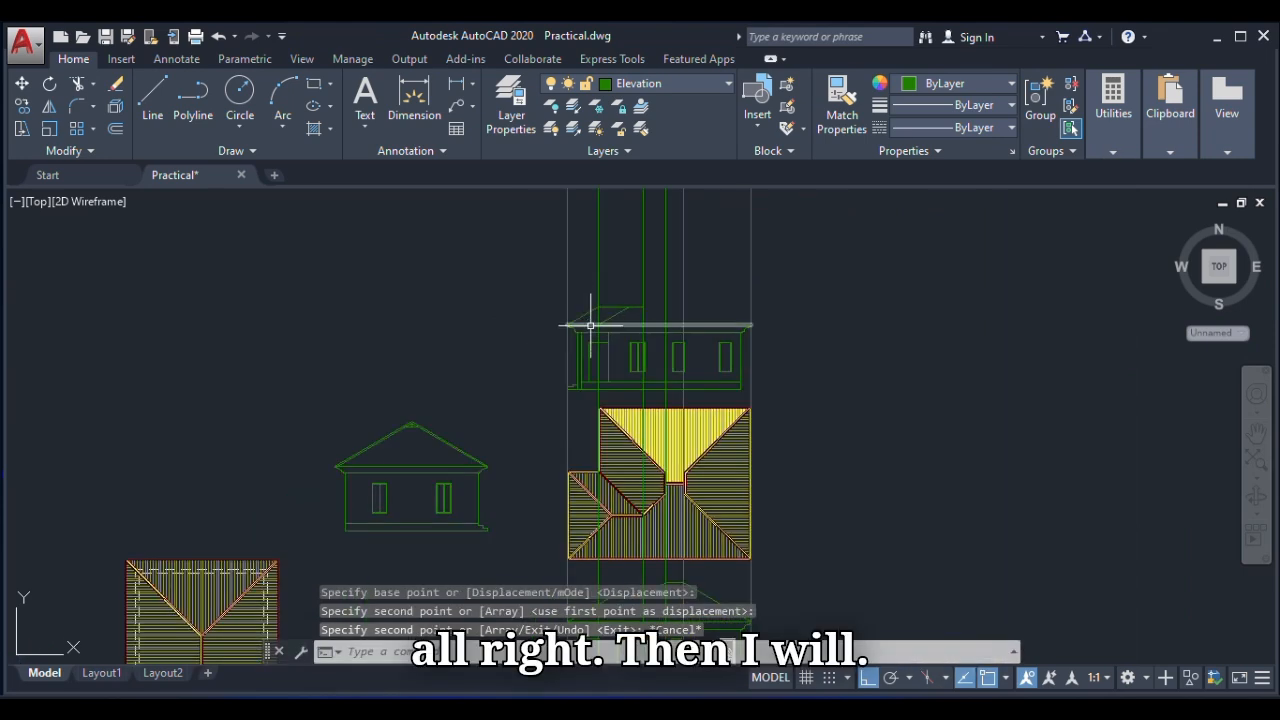
scroll(591, 334, "up", 3)
scroll(635, 321, "up", 2)
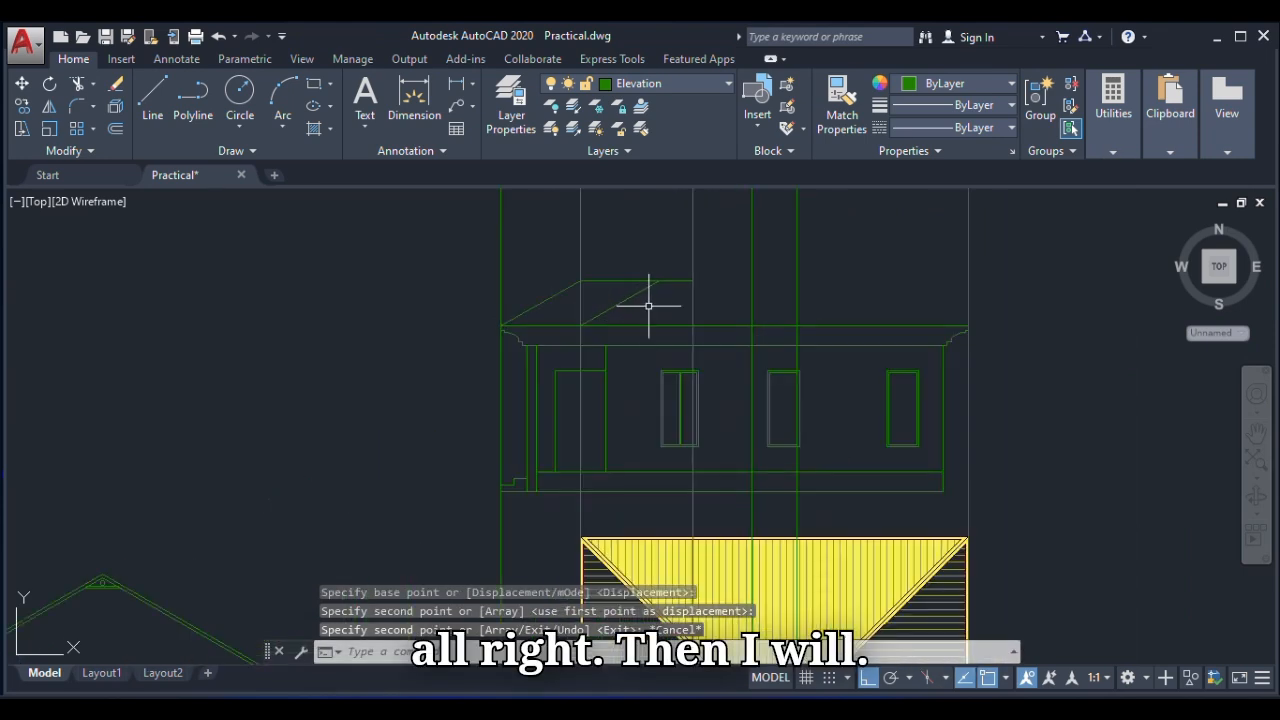
scroll(647, 311, "down", 2)
type("ex")
key("Return")
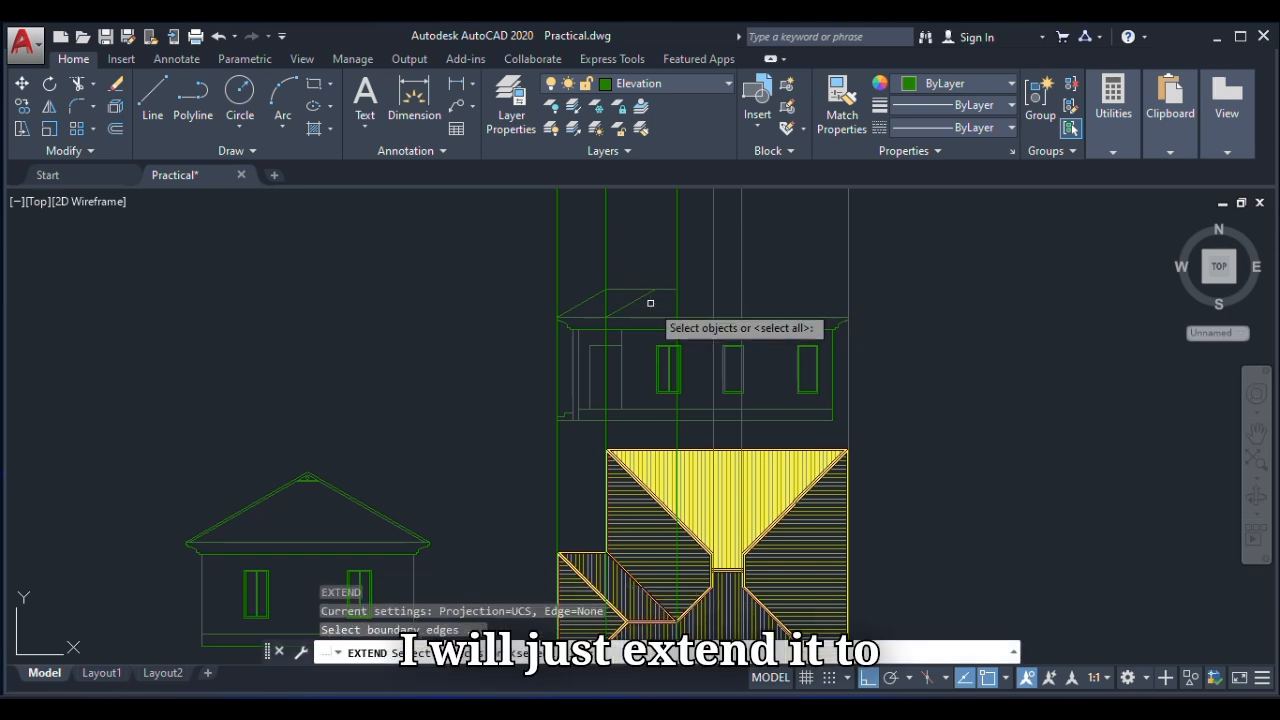
key("Return")
scroll(650, 298, "up", 3)
left_click(648, 286)
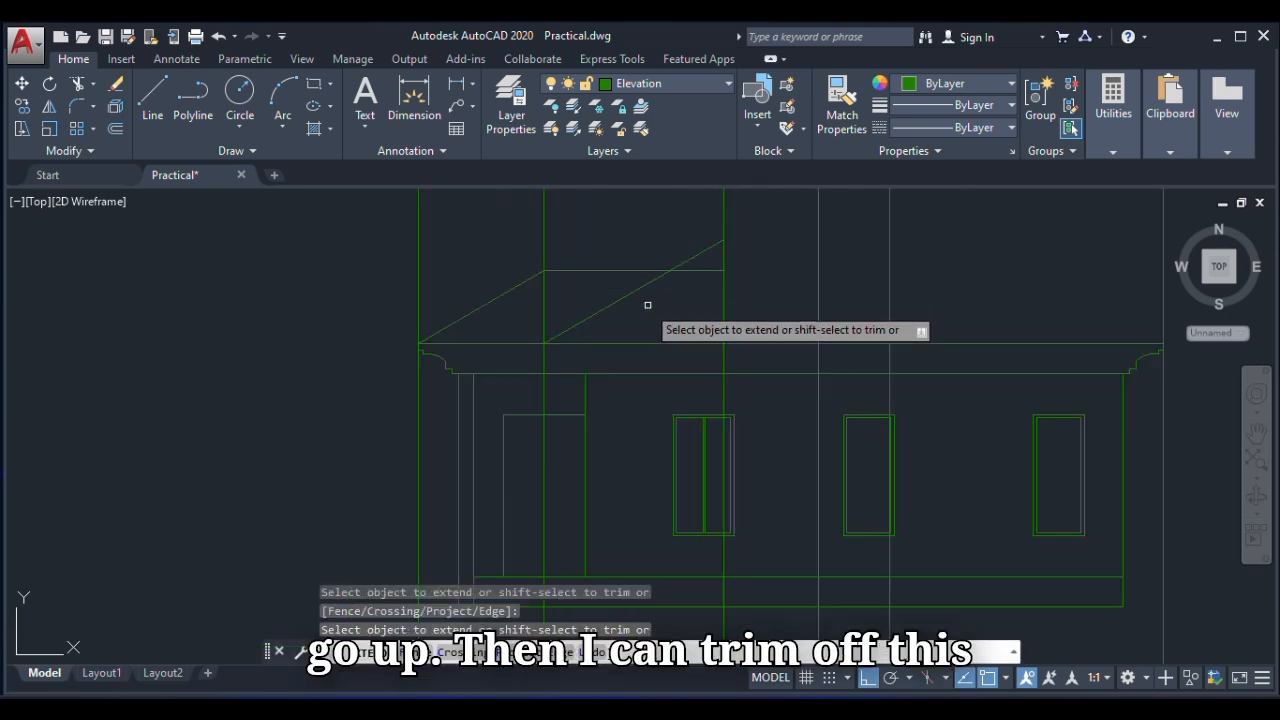
left_click(693, 271, "shift")
scroll(641, 306, "down", 5)
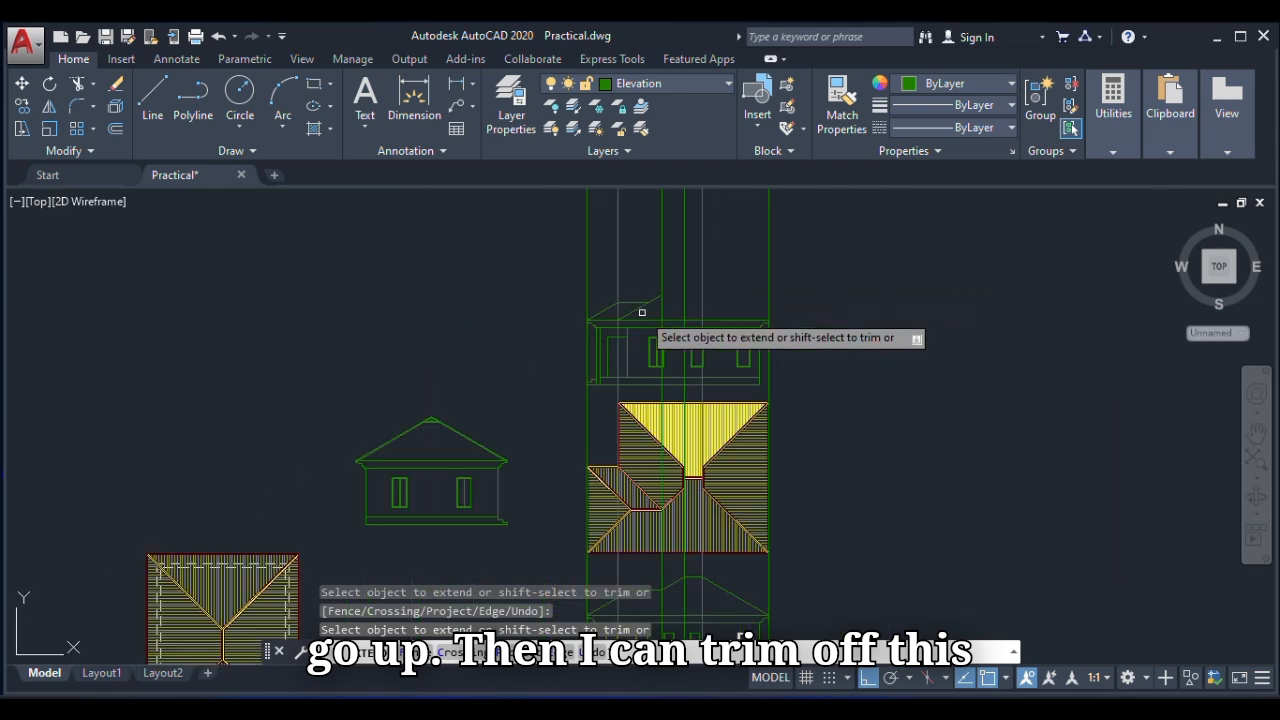
scroll(652, 326, "up", 2)
key("Escape")
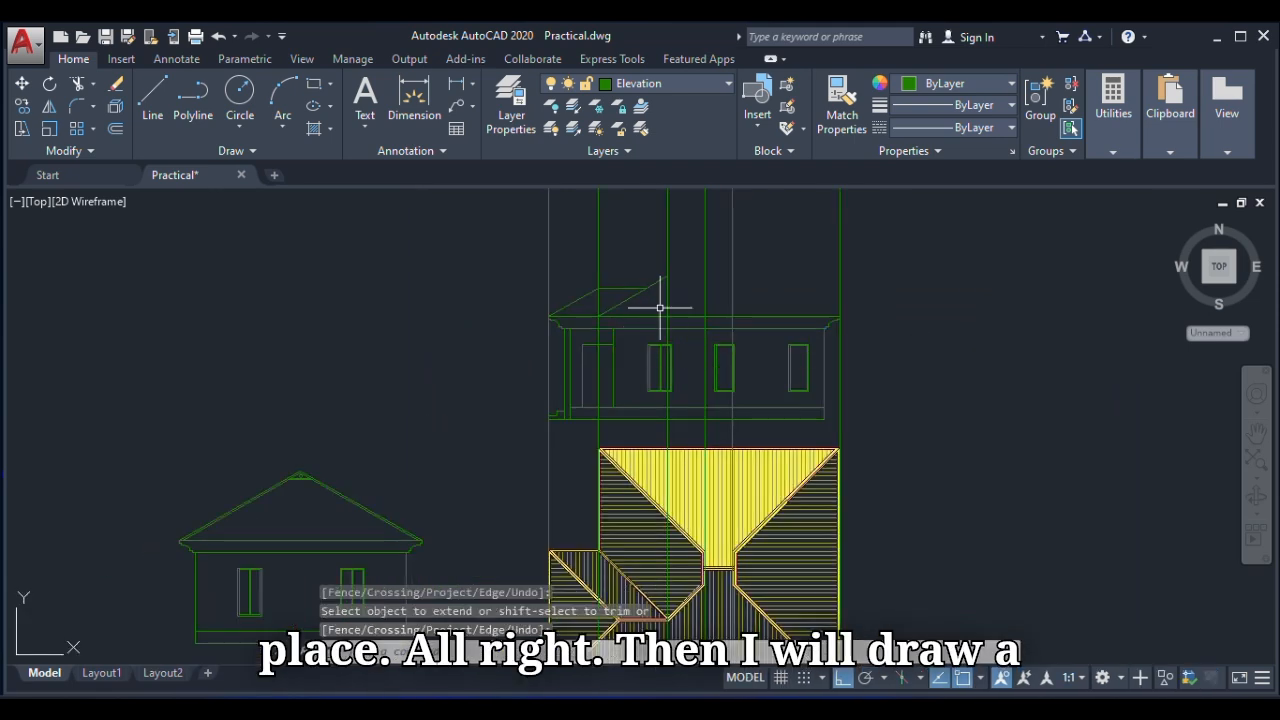
Draw a horizontal line from the copied slope's upper end to the fourth construction line.
key("Return")
left_click(620, 318)
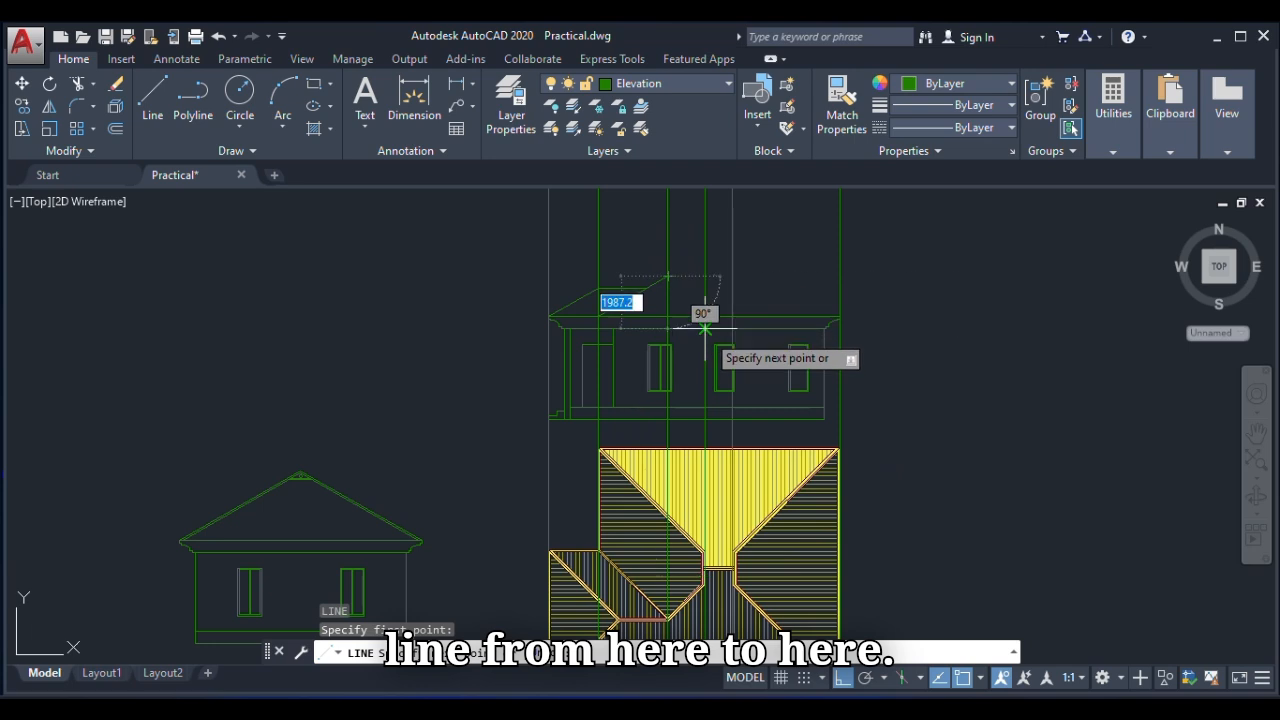
left_click(705, 276)
key("Escape")
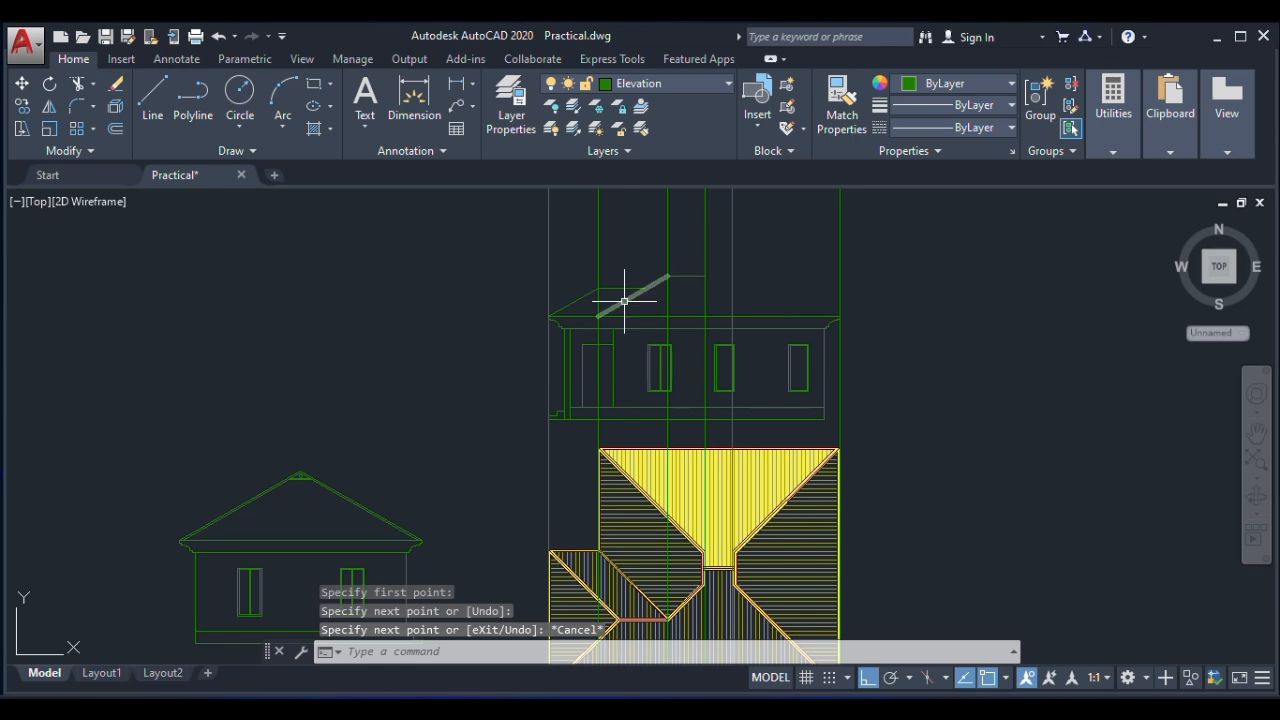
left_click(573, 302)
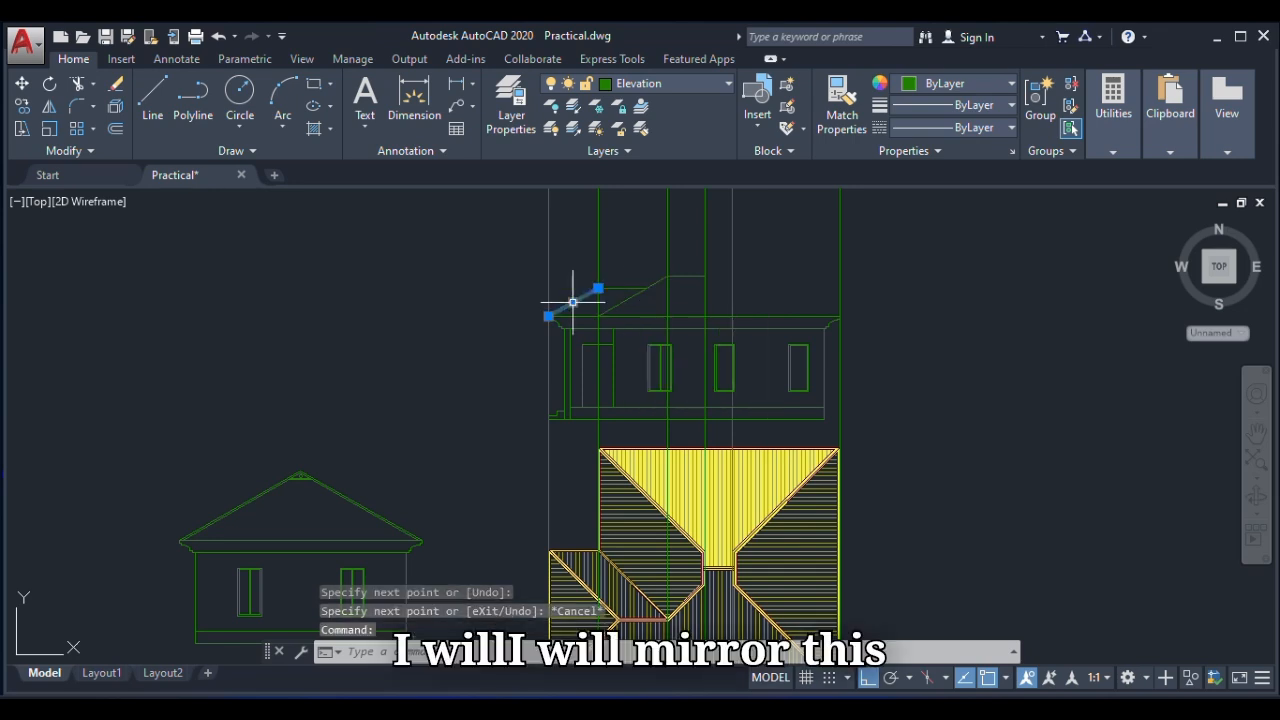
left_click(49, 107)
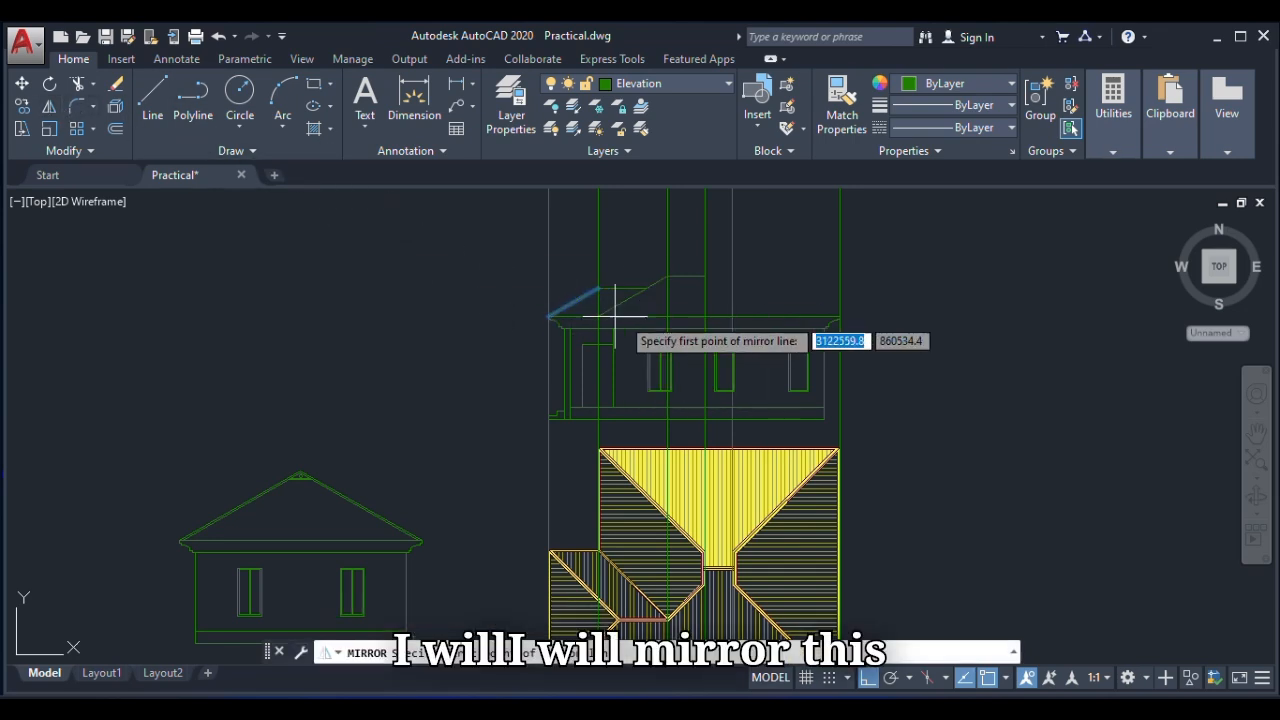
left_click(694, 278)
left_click(678, 240)
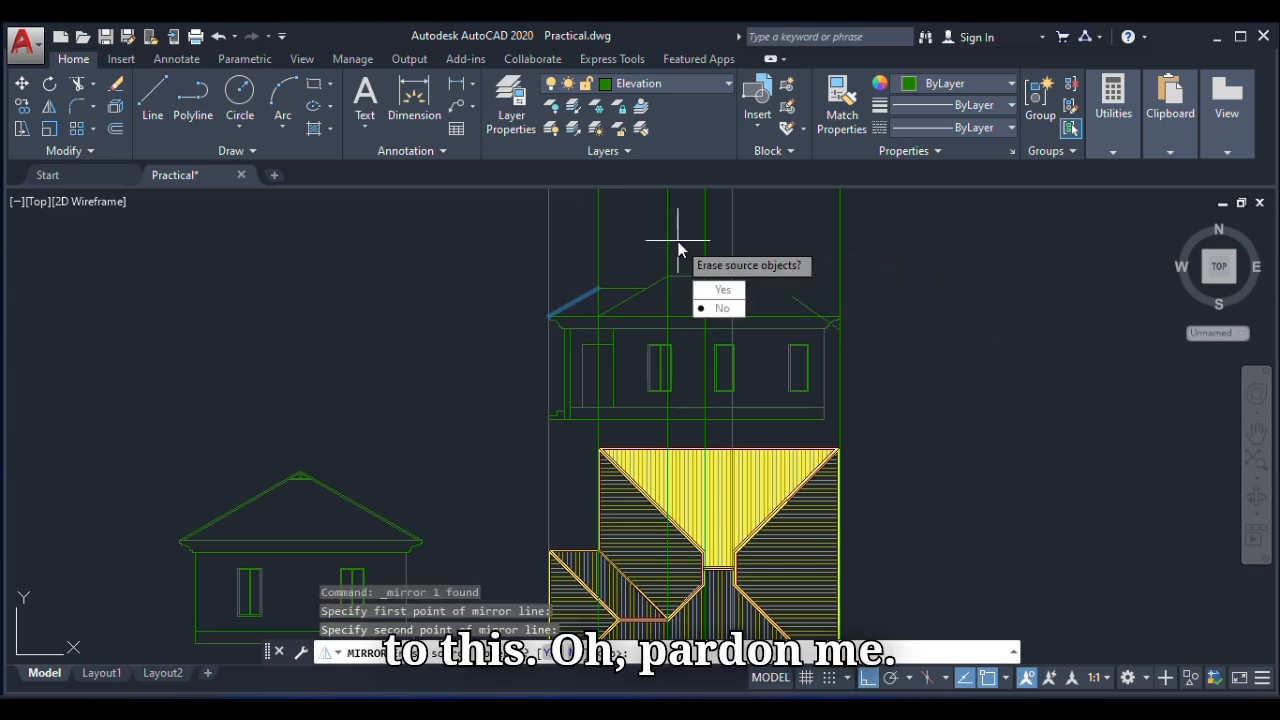
key("ctrl+z")
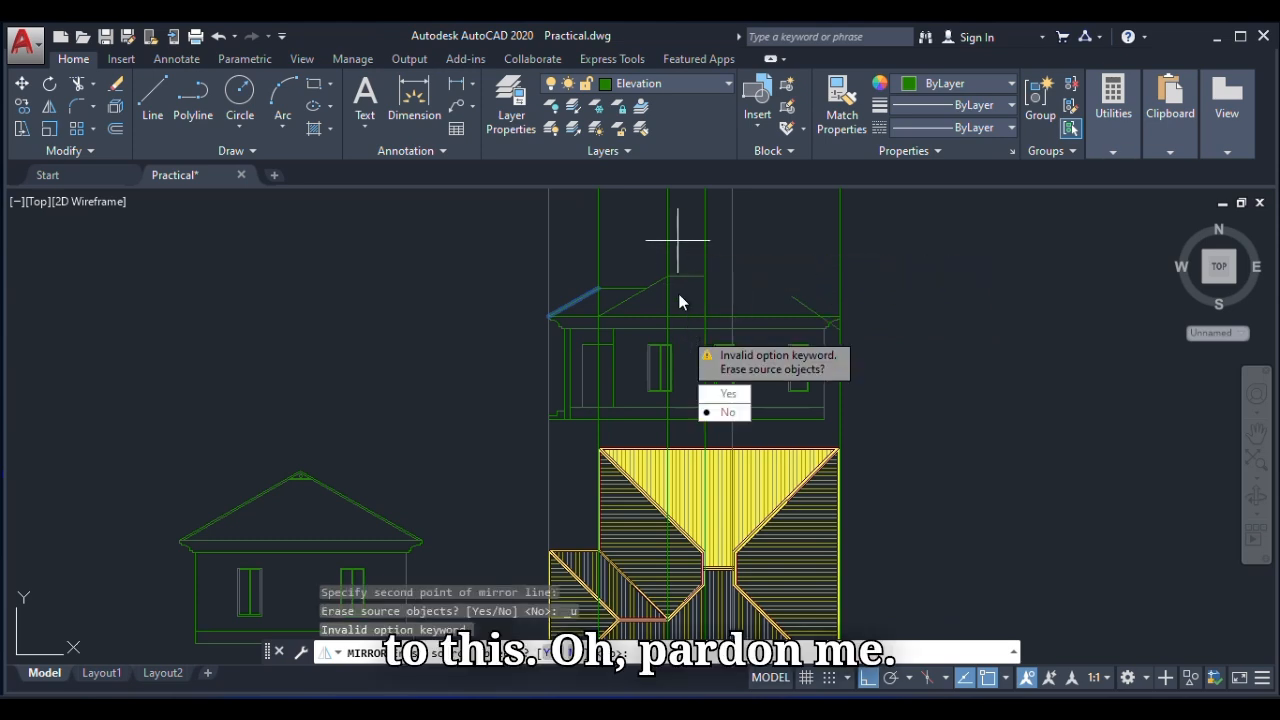
key("Escape")
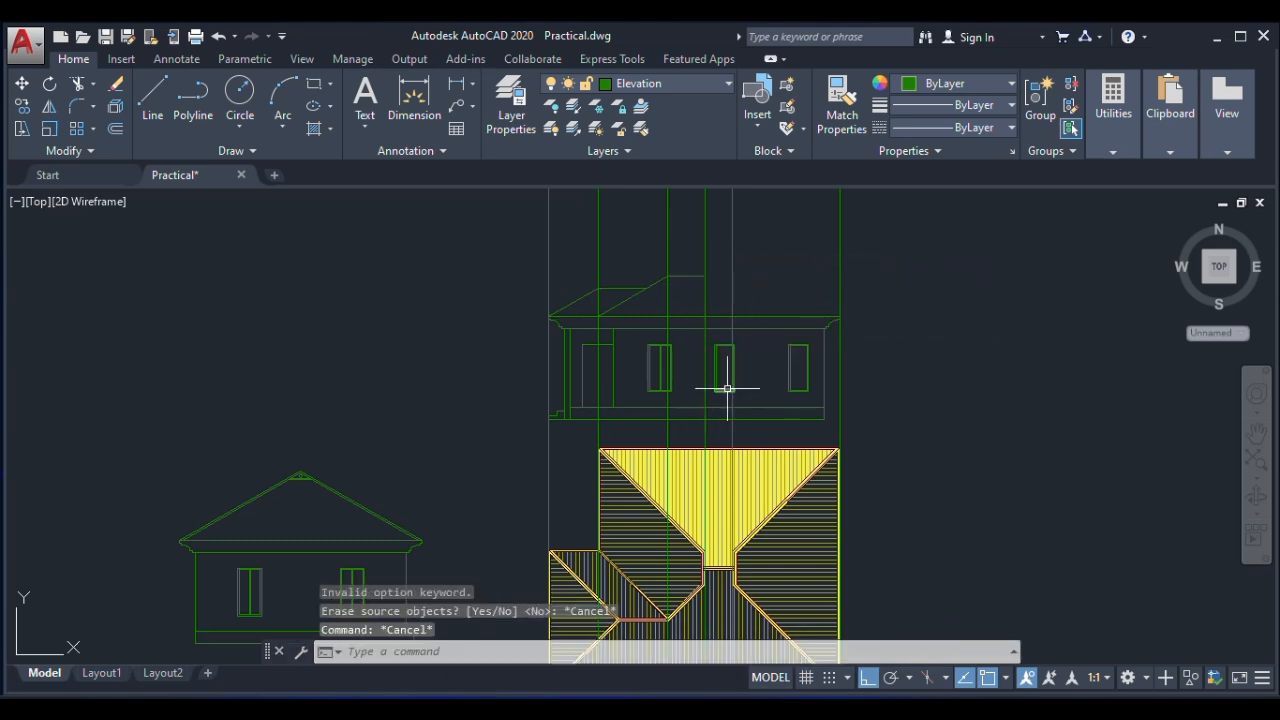
Mirror the wing's slope line to the other end of the elevation about an upright axis through the eave's midpoint, keeping the original.
left_click(579, 298)
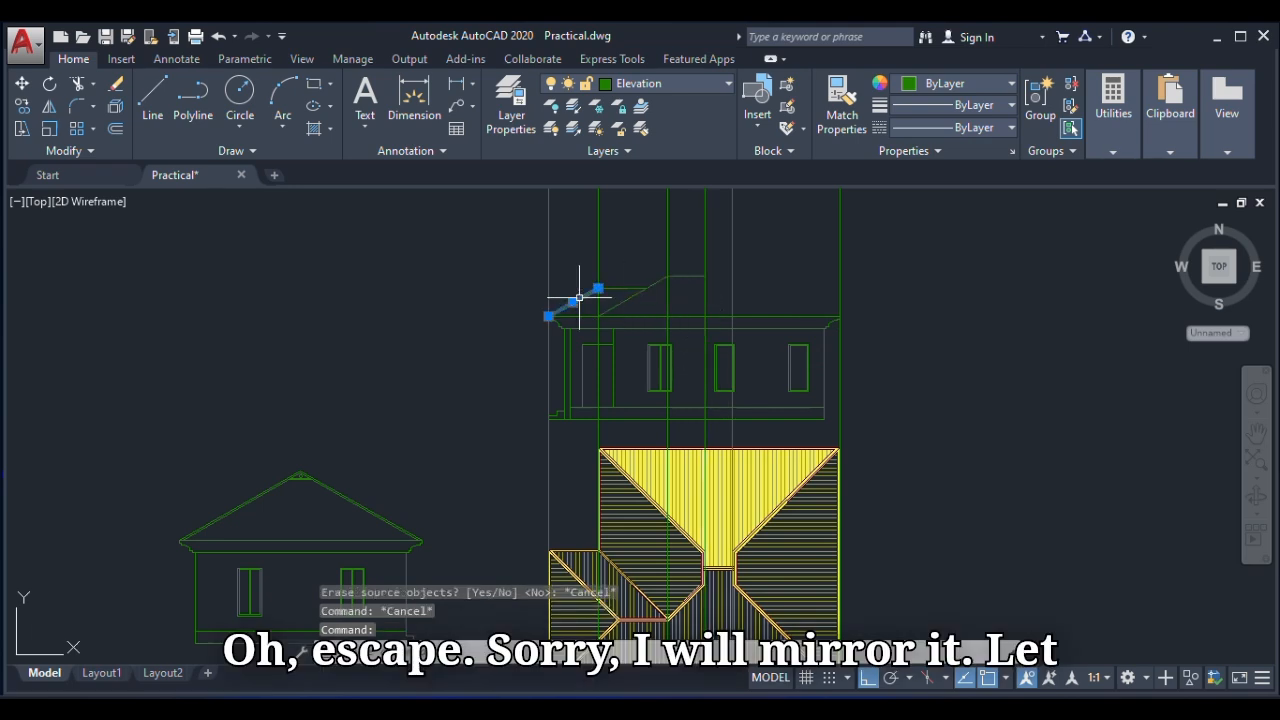
left_click(52, 108)
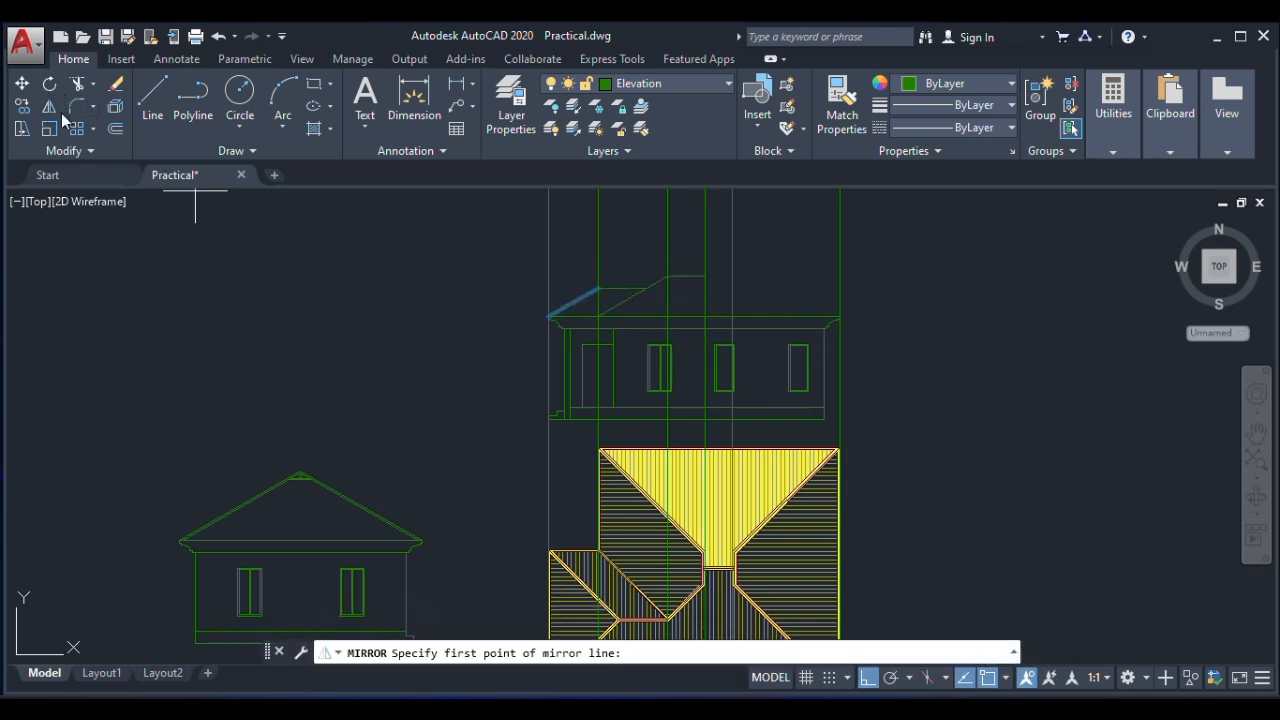
left_click(692, 317)
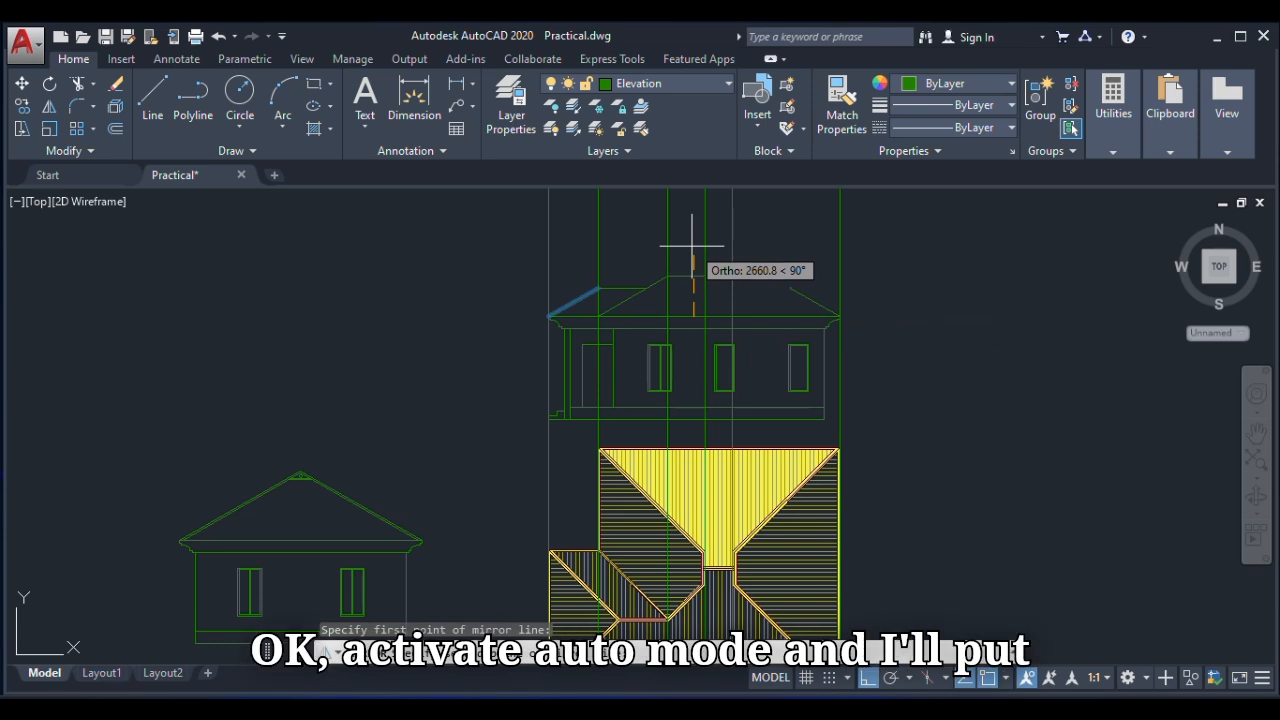
key("F8")
left_click(692, 247)
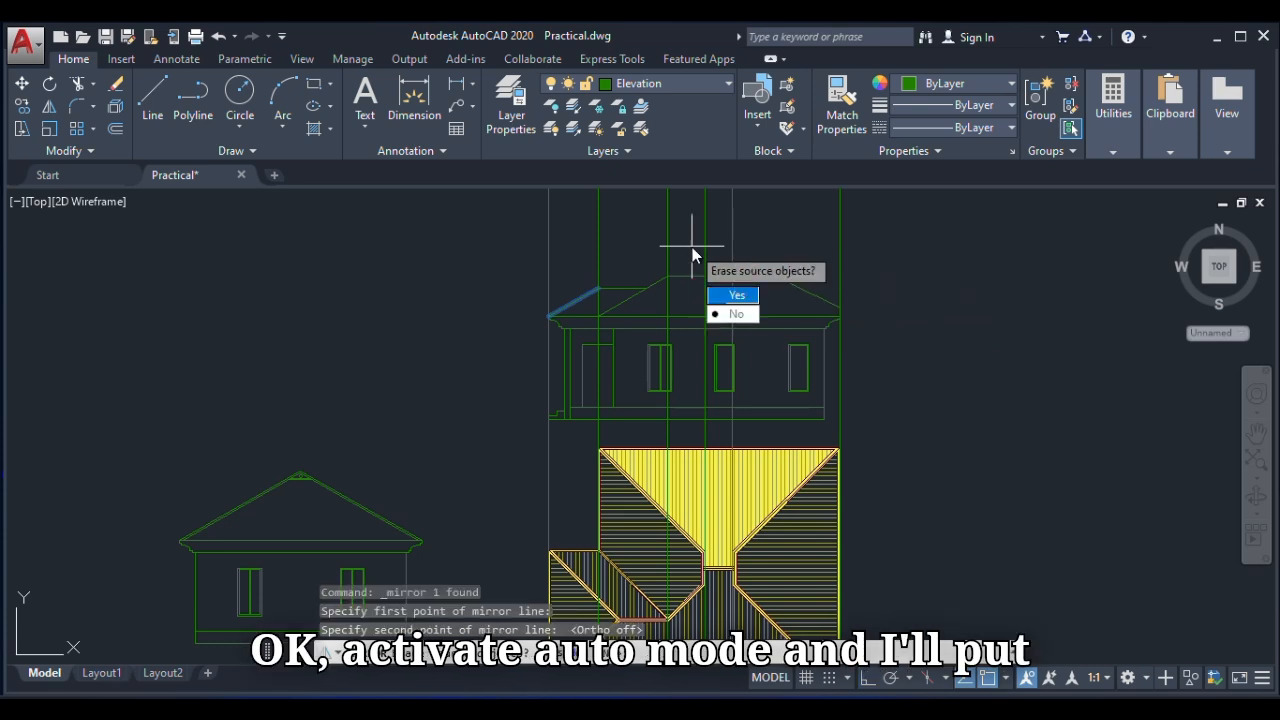
left_click(748, 310)
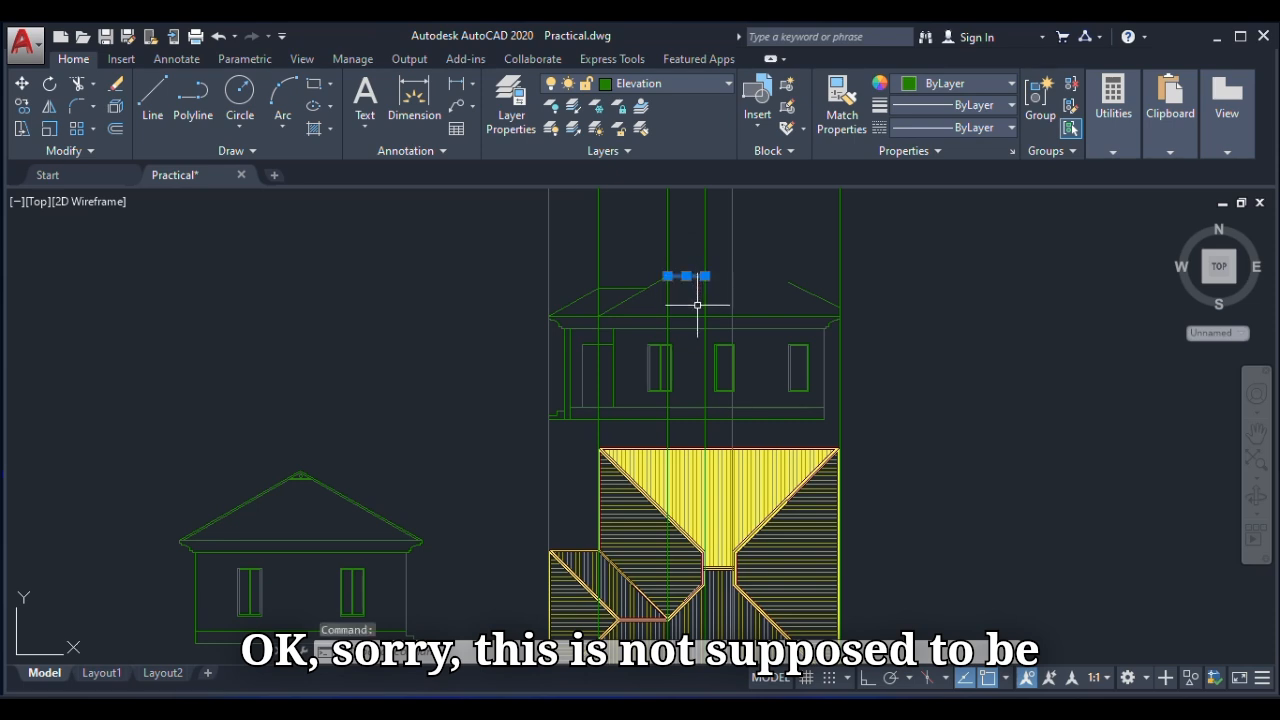
Erase the short horizontal line at the main slope's upper end and extend that slope to the fourth construction line.
key("Delete")
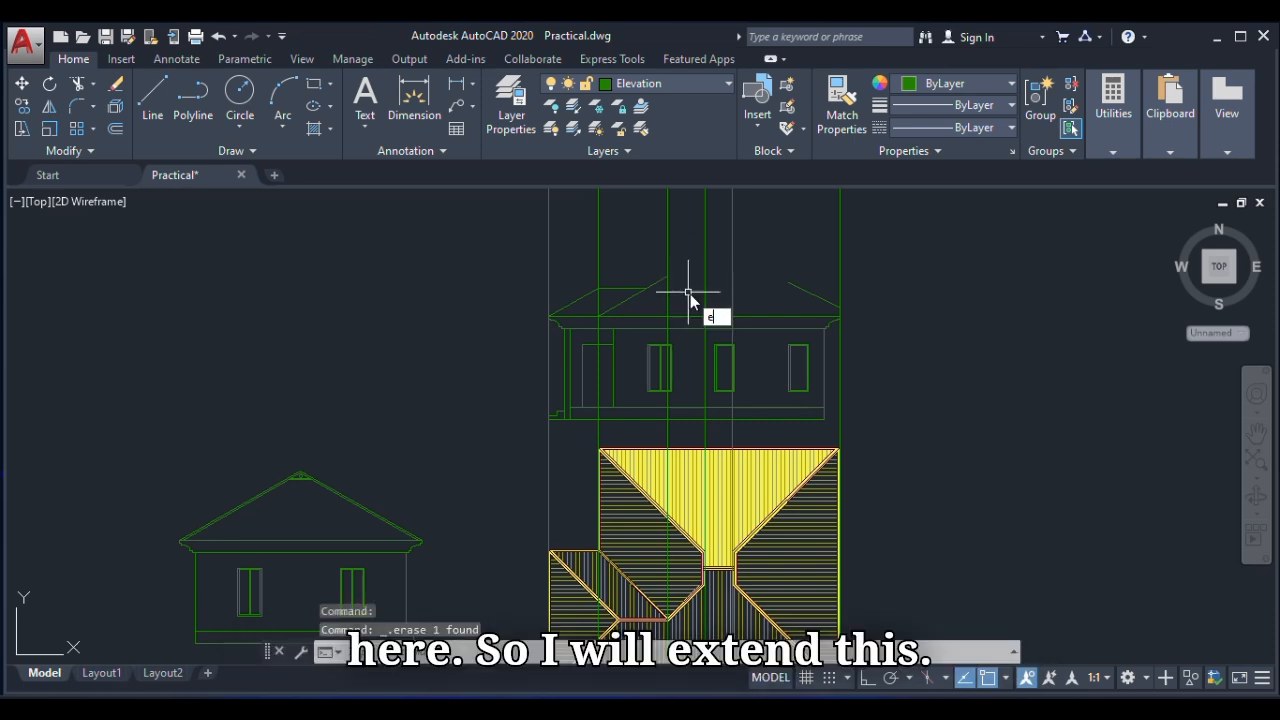
type("x")
key("Return")
left_click(654, 283)
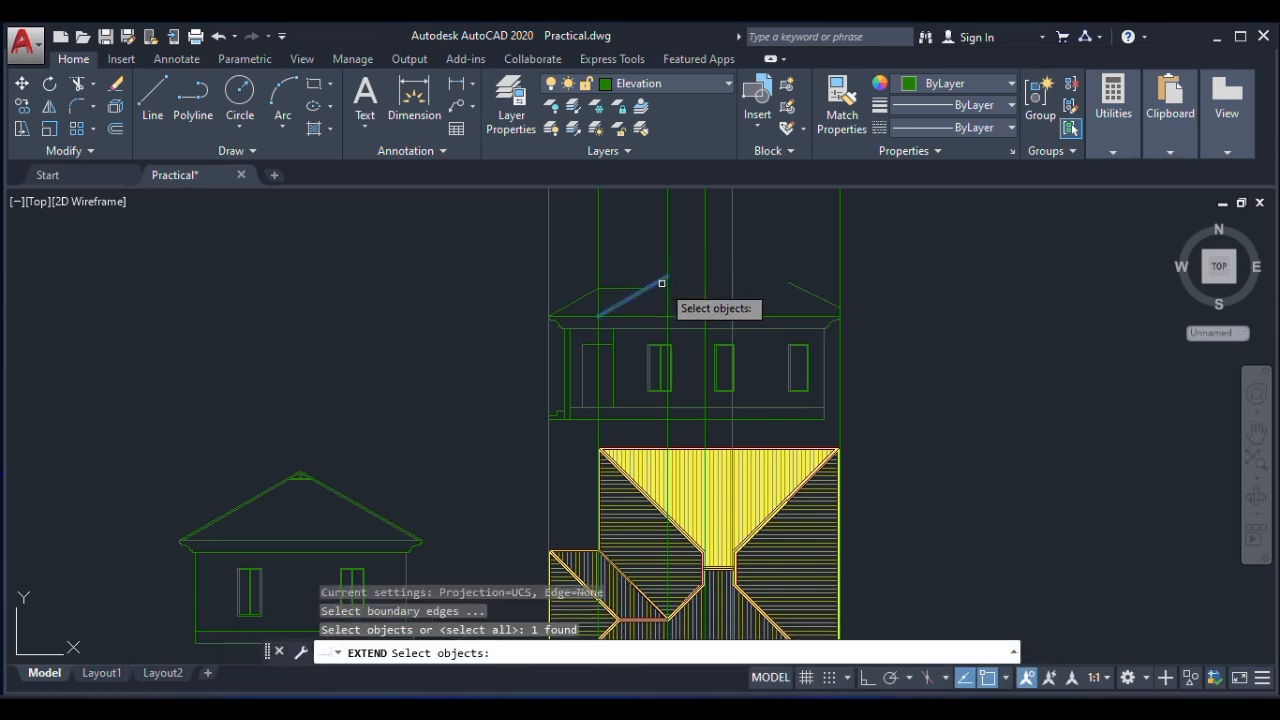
key("Escape")
key("Return")
key("Return")
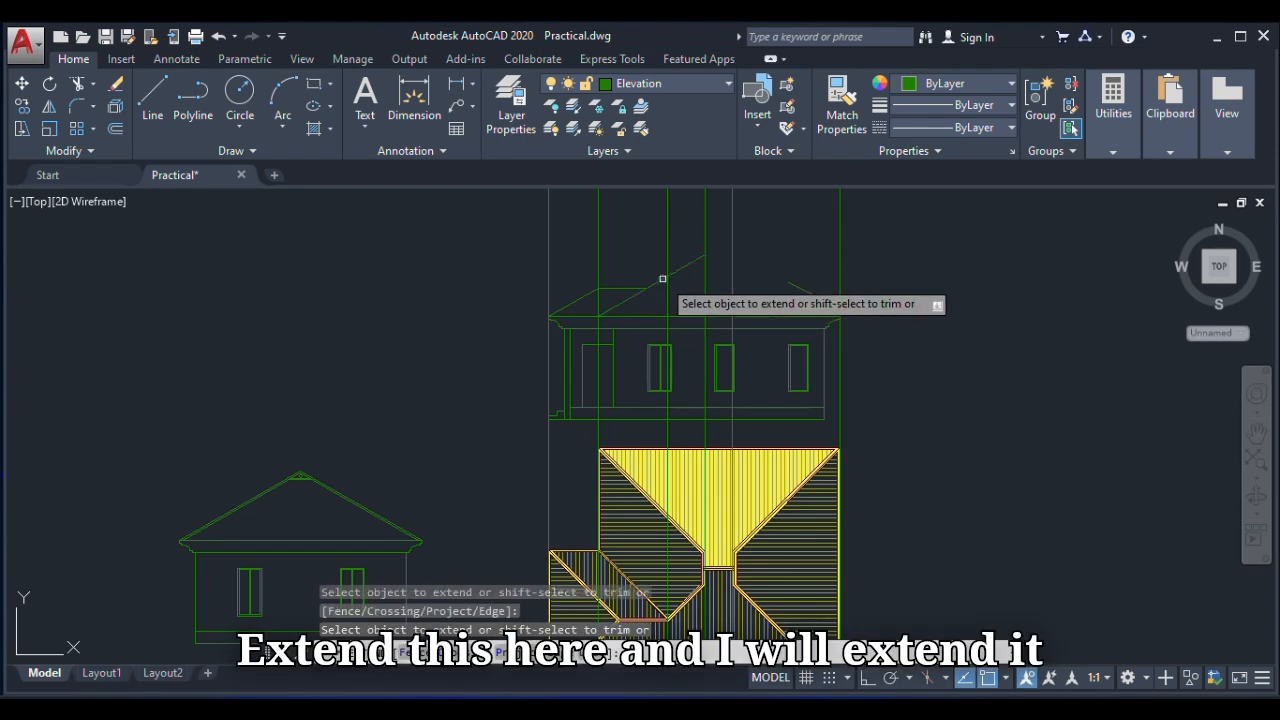
Extend the mirrored slope up to the fifth construction line and draw the horizontal ridge joining the two main slopes' upper ends.
left_click(790, 283)
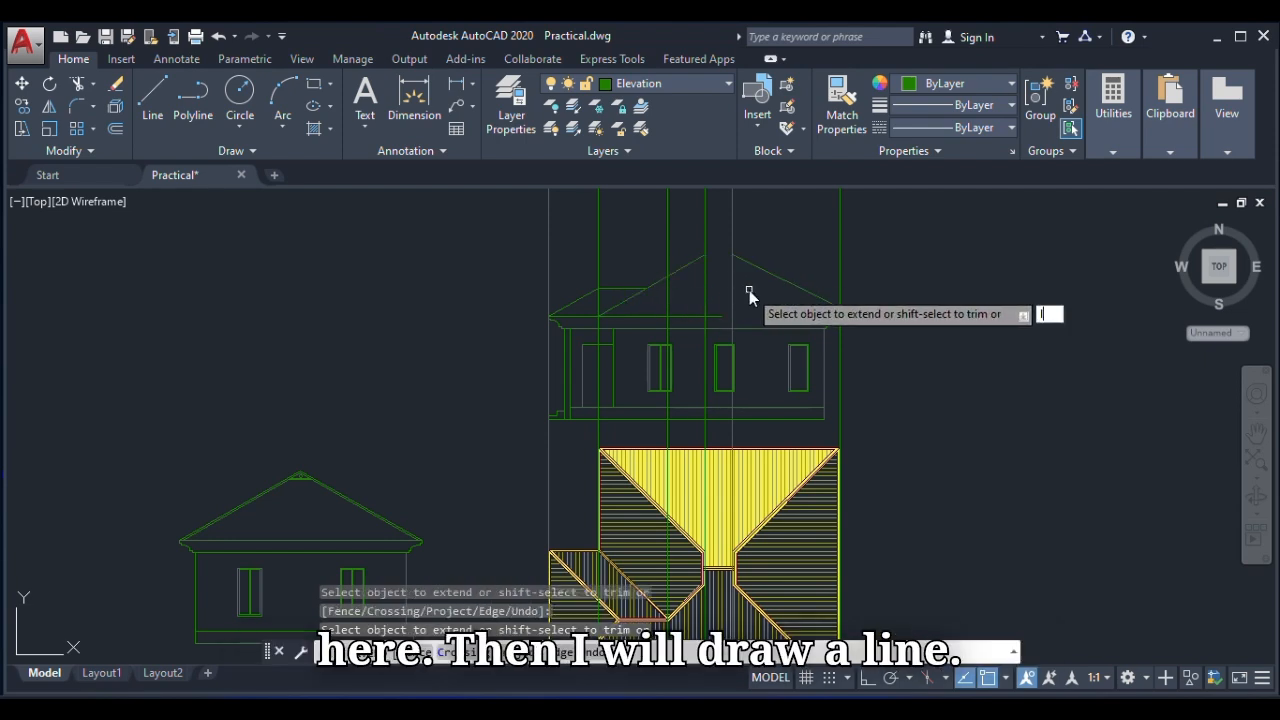
left_click(749, 290)
scroll(740, 265, "up", 6)
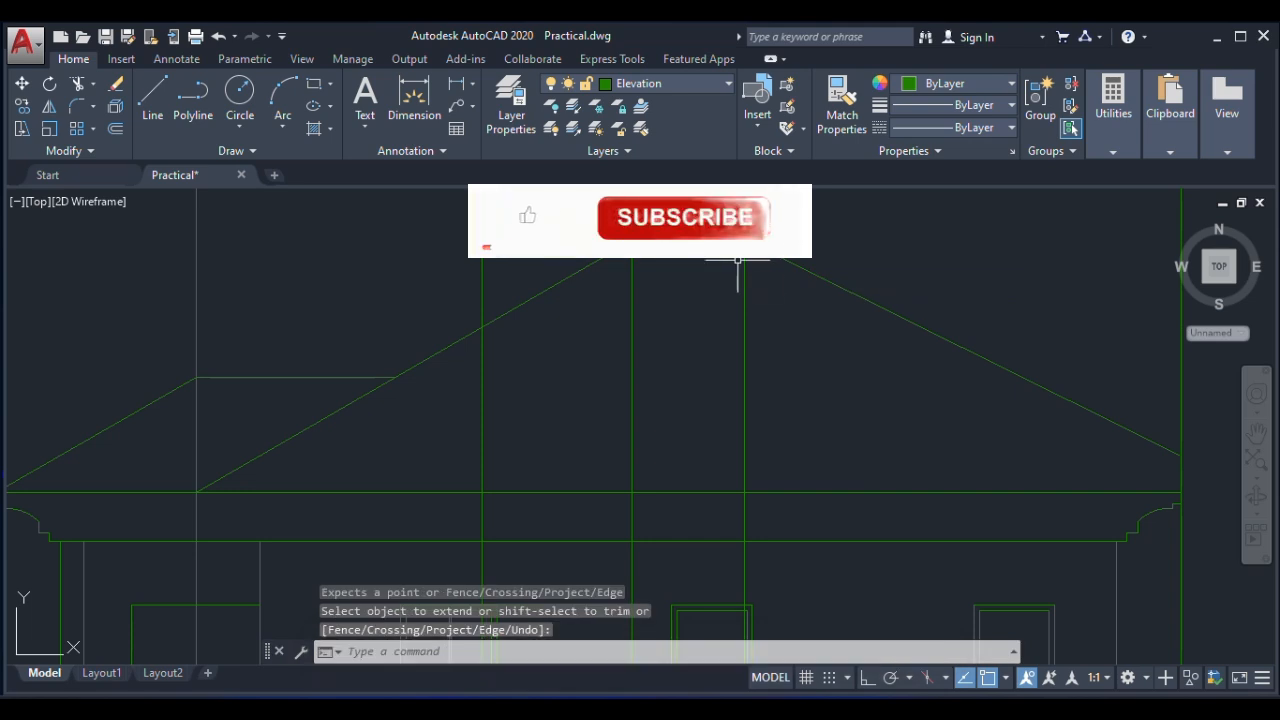
key("Escape")
type("l")
key("Return")
left_click(744, 260)
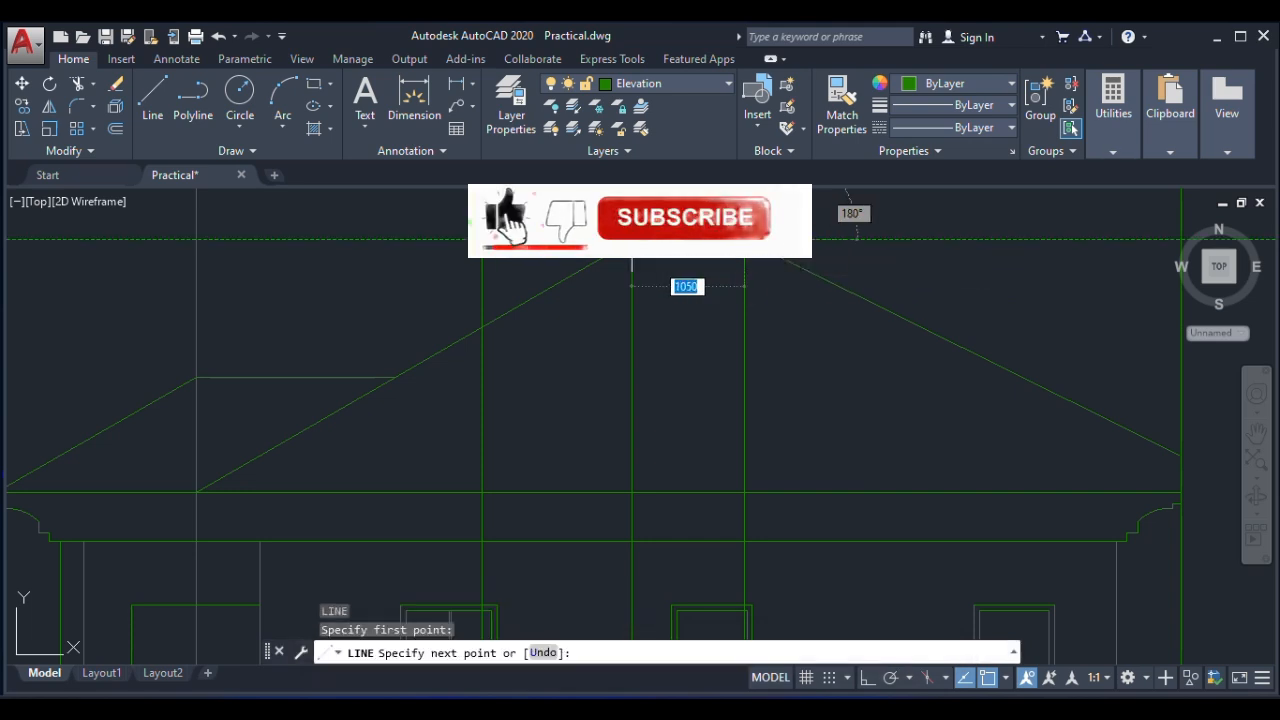
left_click(631, 262)
key("Escape")
Erase all the vertical construction lines running through the elevations and the roof plan.
scroll(709, 314, "down", 5)
scroll(763, 391, "down", 3)
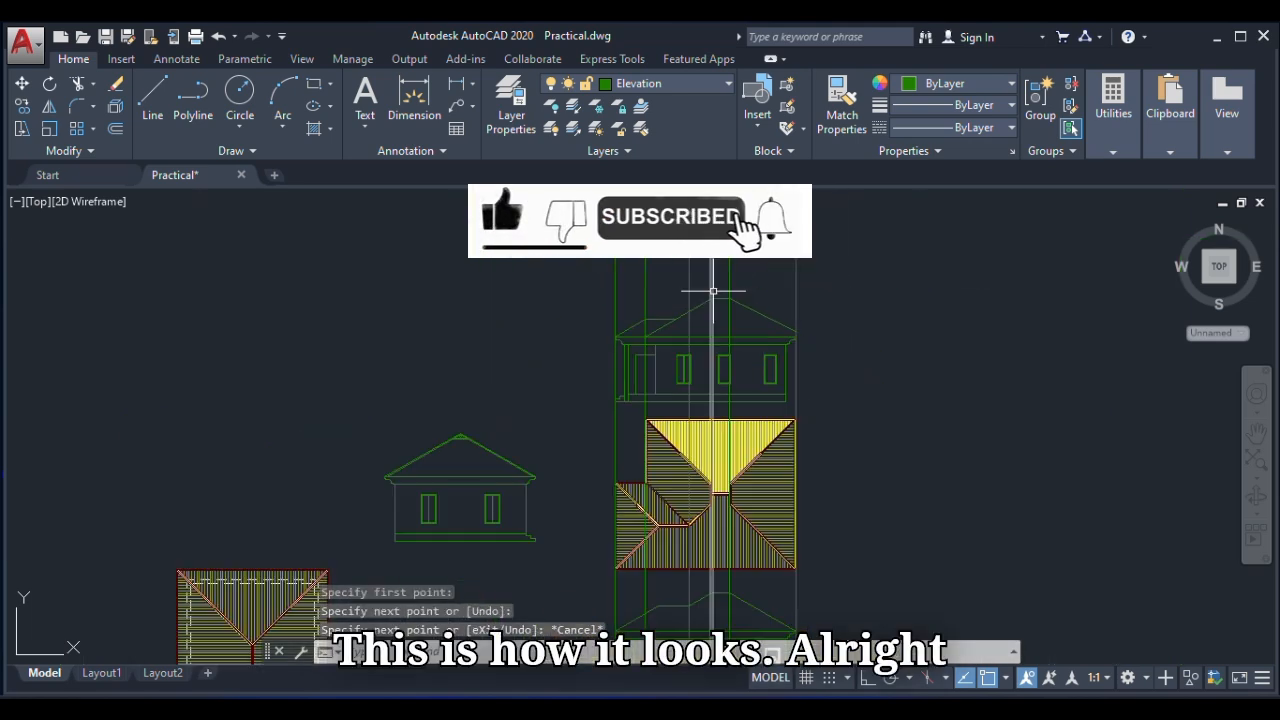
scroll(696, 500, "down", 4)
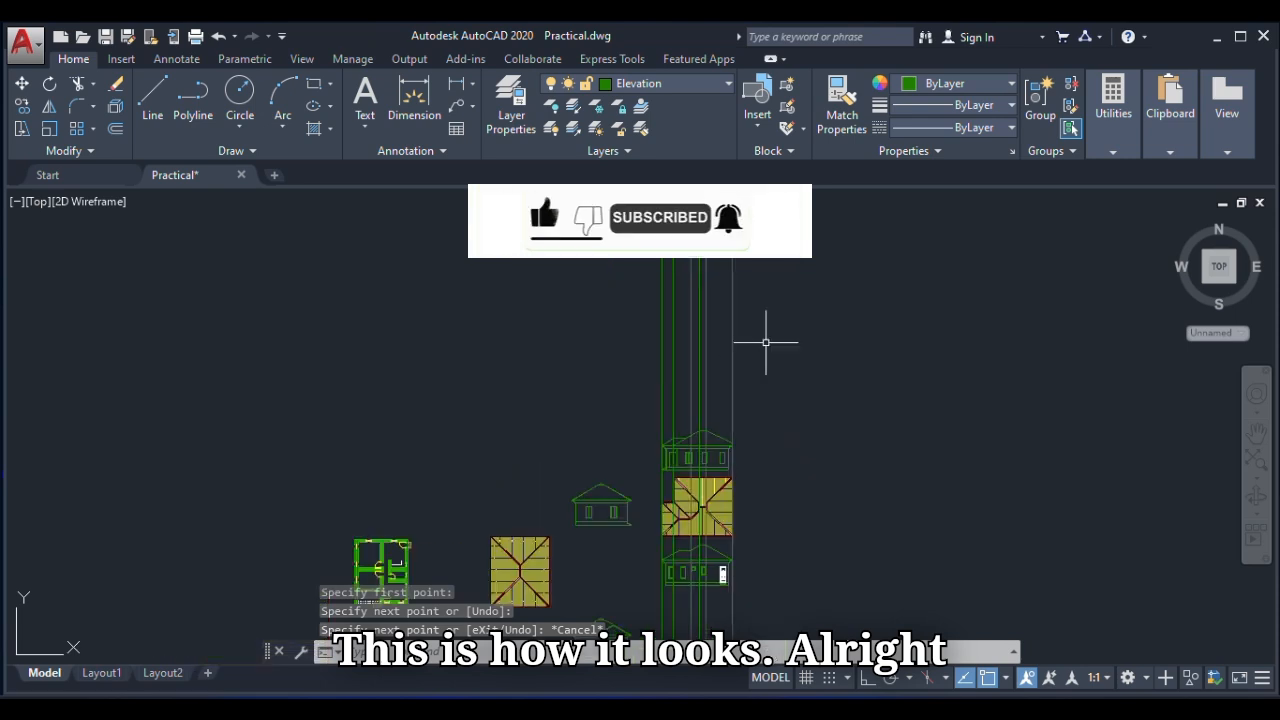
left_click(760, 343)
left_click(587, 365)
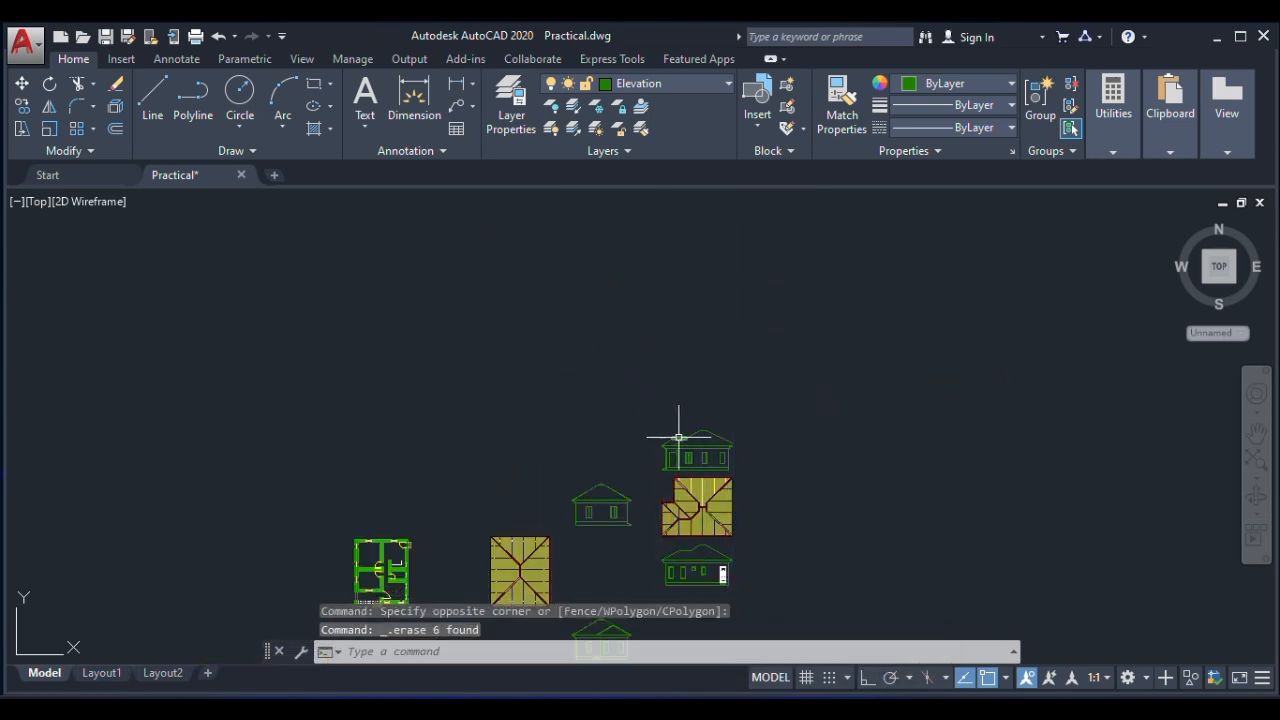
Offset the wing's slope and ridge lines inward by 75 on the upper side elevation.
scroll(680, 440, "up", 6)
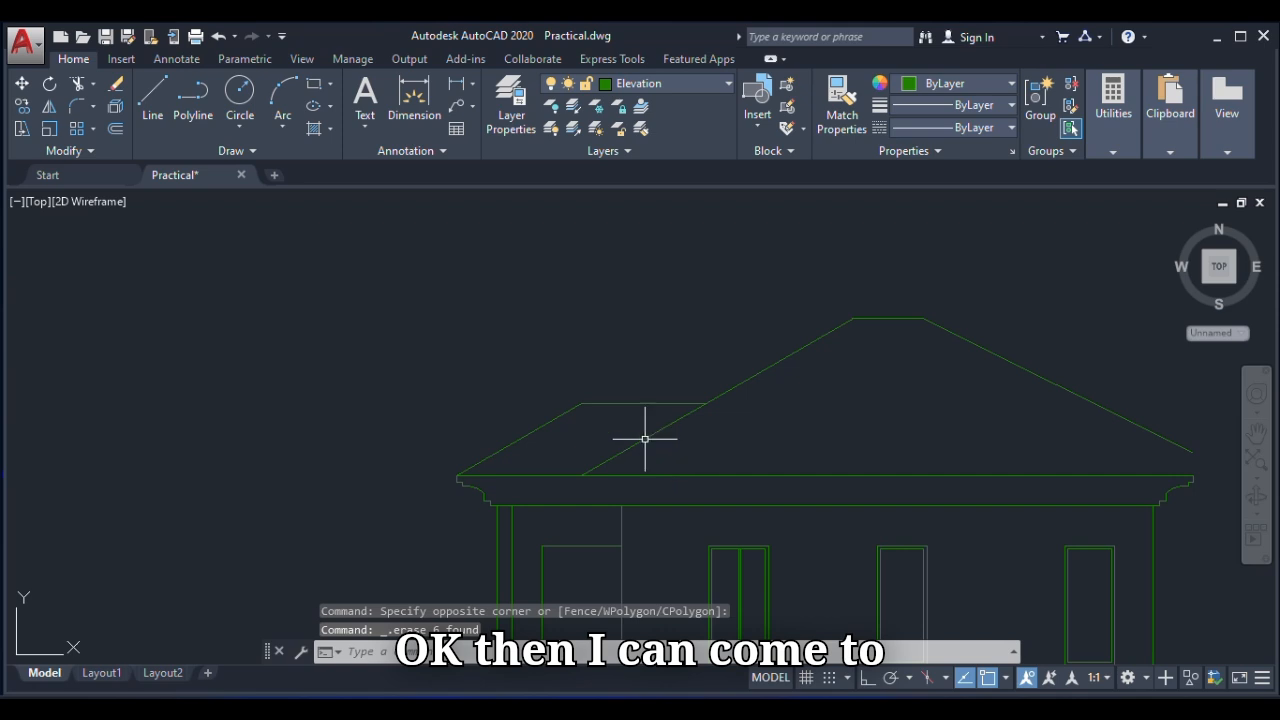
left_click(115, 129)
scroll(425, 290, "down", 5)
scroll(499, 285, "up", 4)
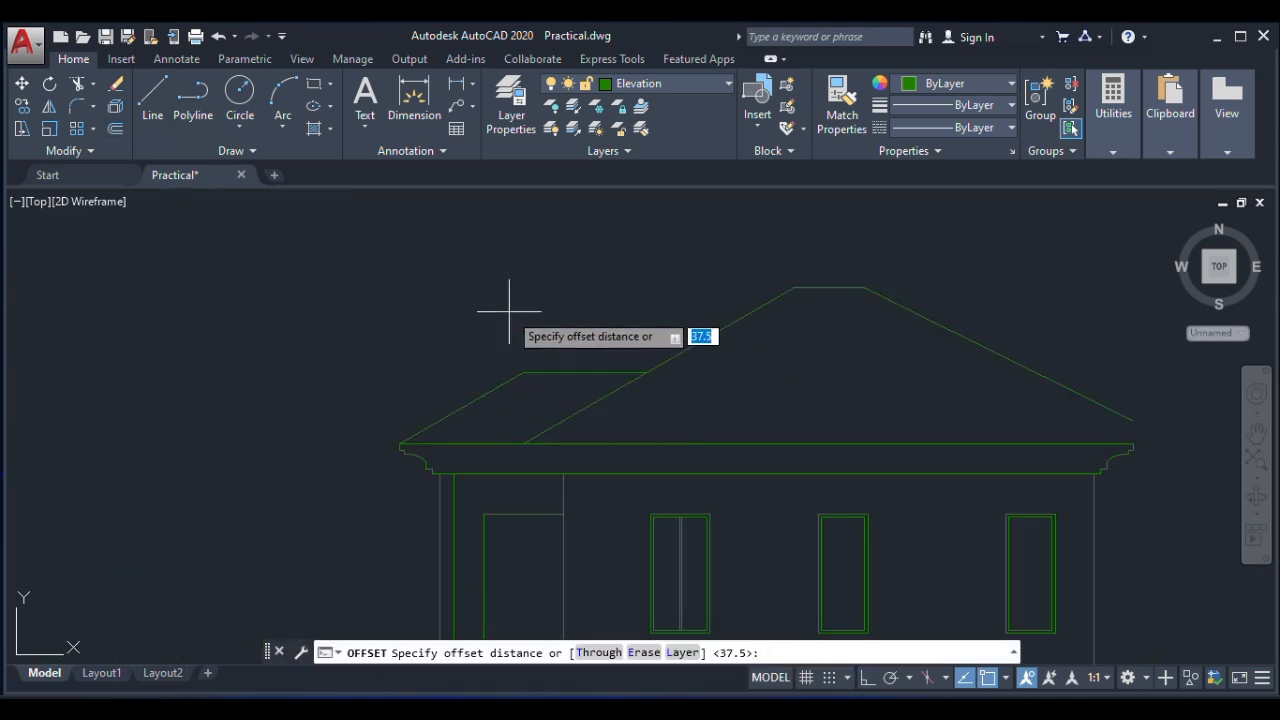
type("75")
key("Return")
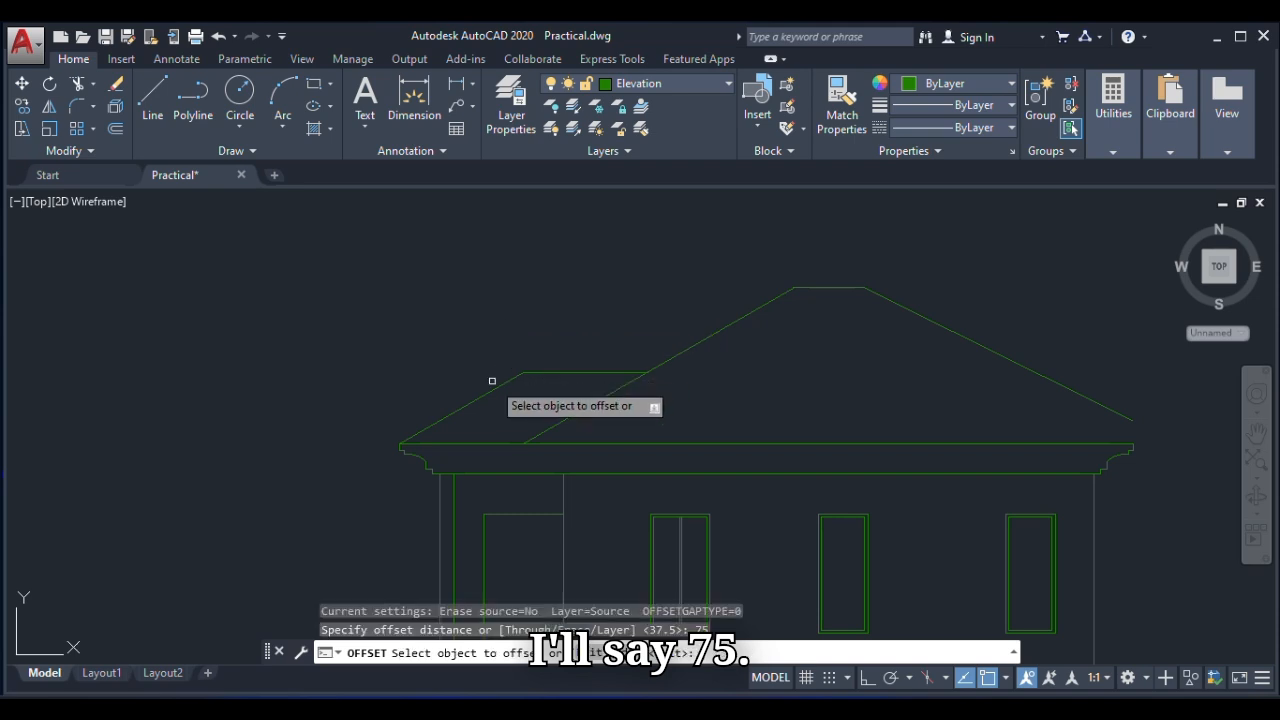
left_click(497, 385)
left_click(510, 396)
scroll(558, 371, "up", 4)
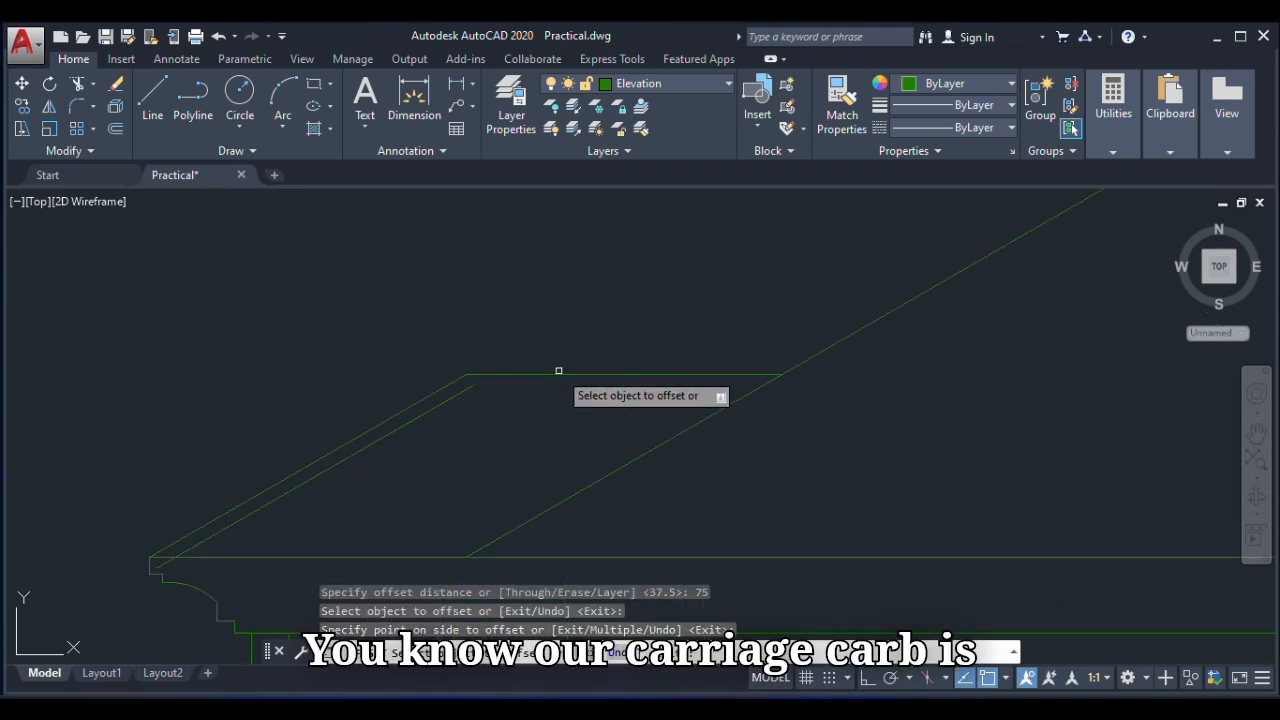
left_click(558, 375)
left_click(531, 449)
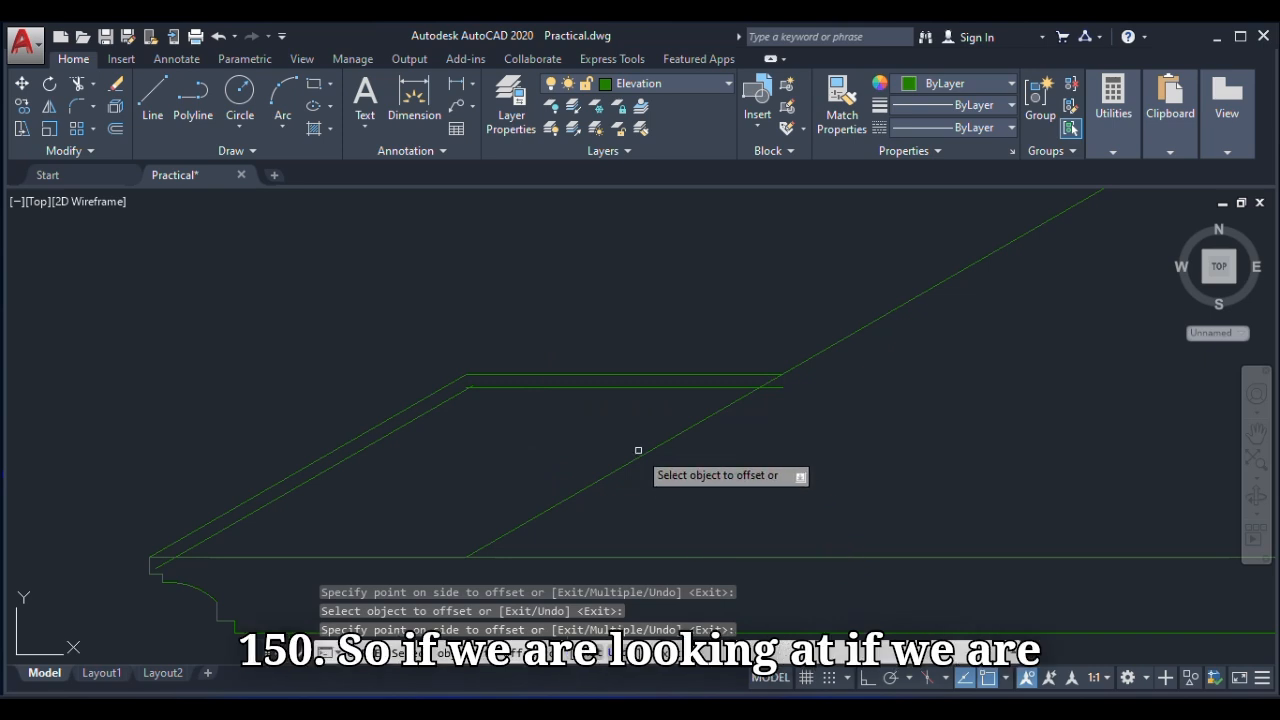
Offset the main roof's slope beside the wing inward by 75.
left_click(651, 451)
scroll(645, 468, "down", 3)
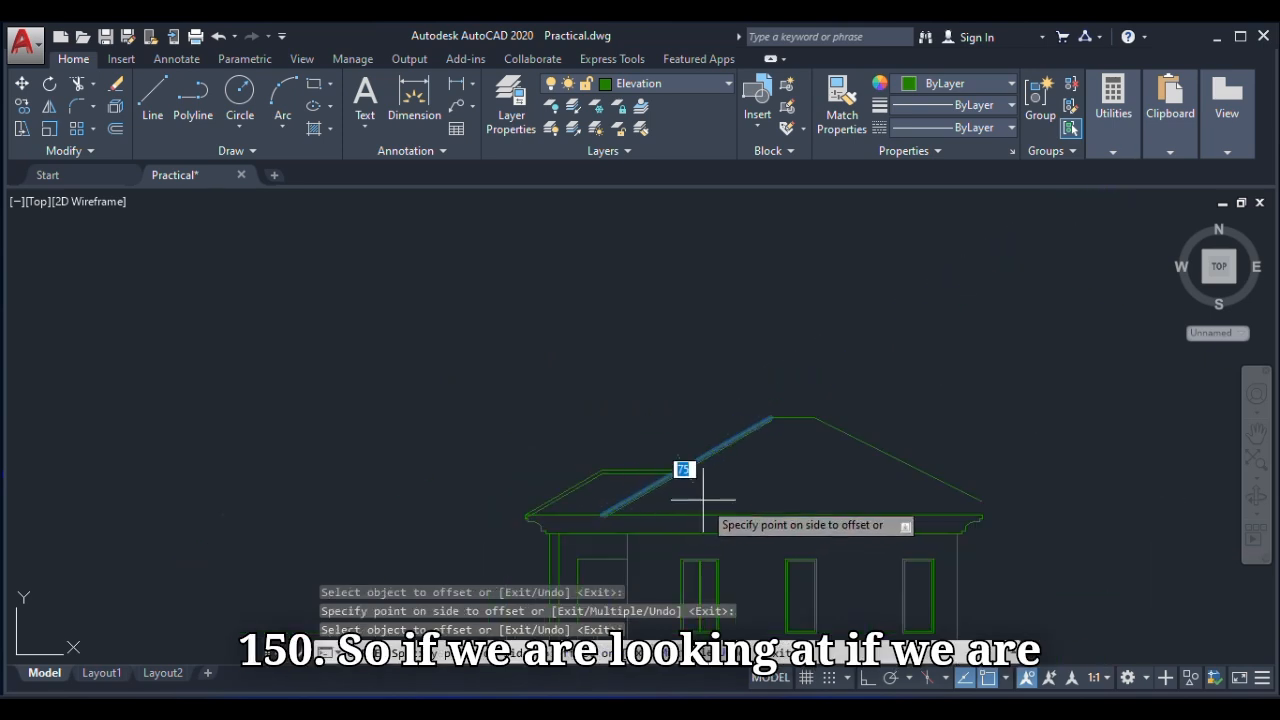
left_click(772, 483)
Offset the main ridge and the far main slope inward by 75 and check where the slope meets the eave.
scroll(793, 424, "up", 5)
left_click(791, 398)
left_click(786, 457)
left_click(951, 430)
left_click(890, 480)
scroll(803, 349, "down", 5)
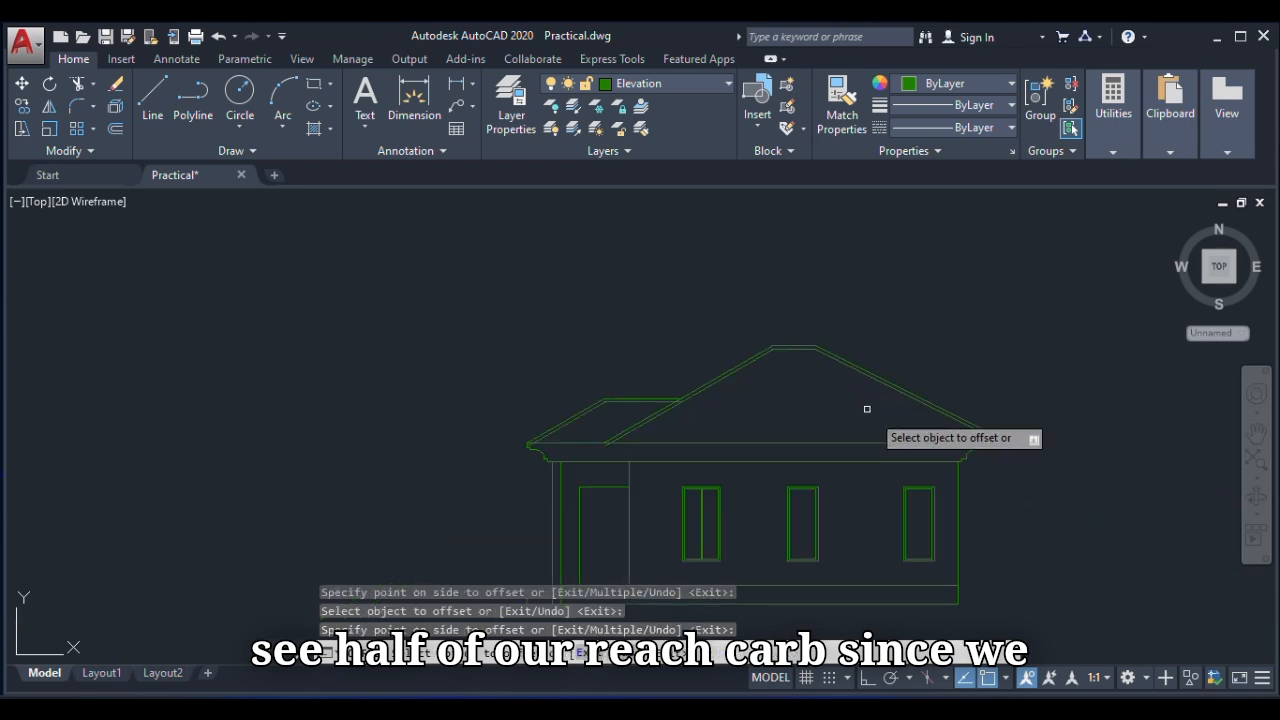
scroll(978, 432, "up", 5)
scroll(990, 481, "down", 4)
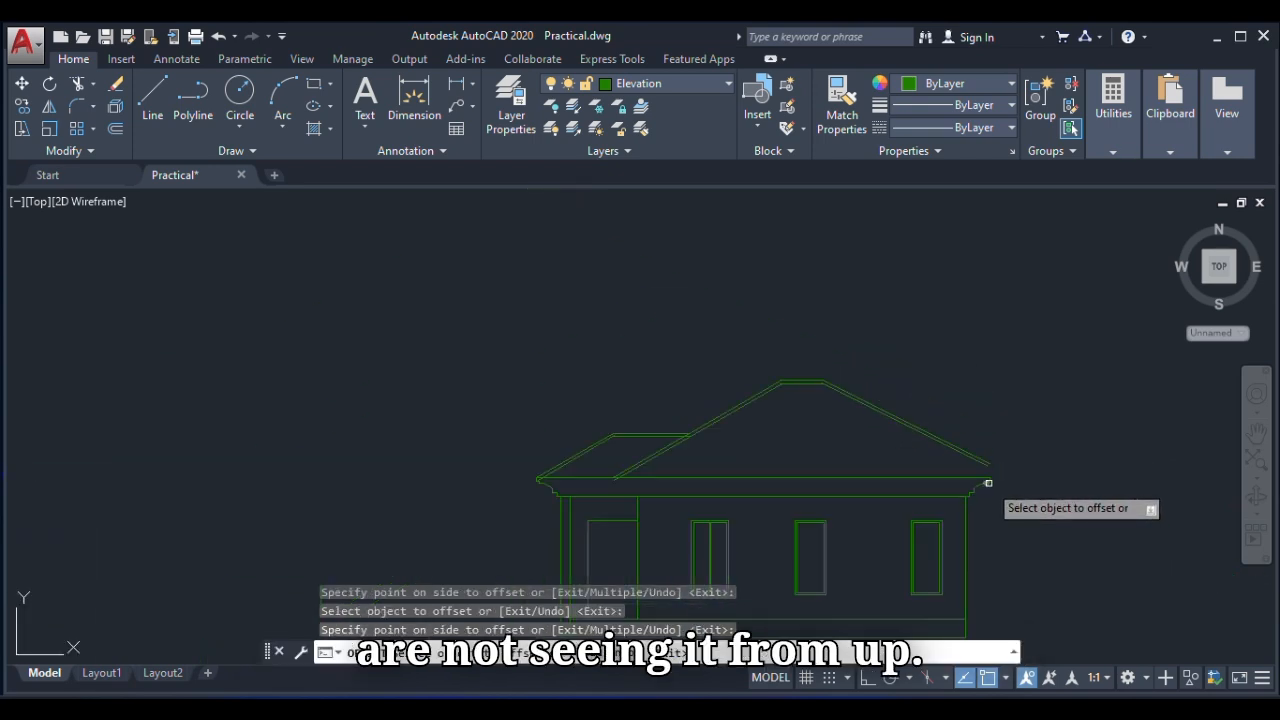
scroll(995, 480, "up", 4)
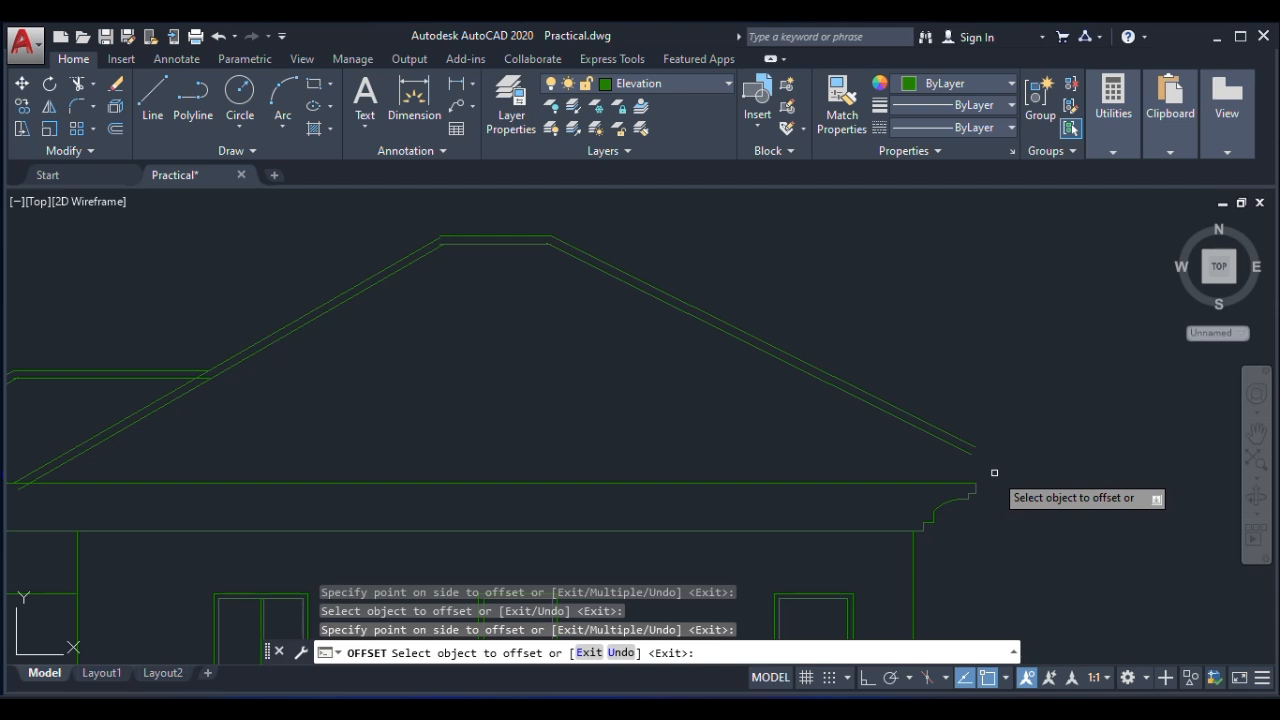
Undo the offsets of the main ridge and the far main slope.
key("ctrl+z")
key("ctrl+z")
key("space")
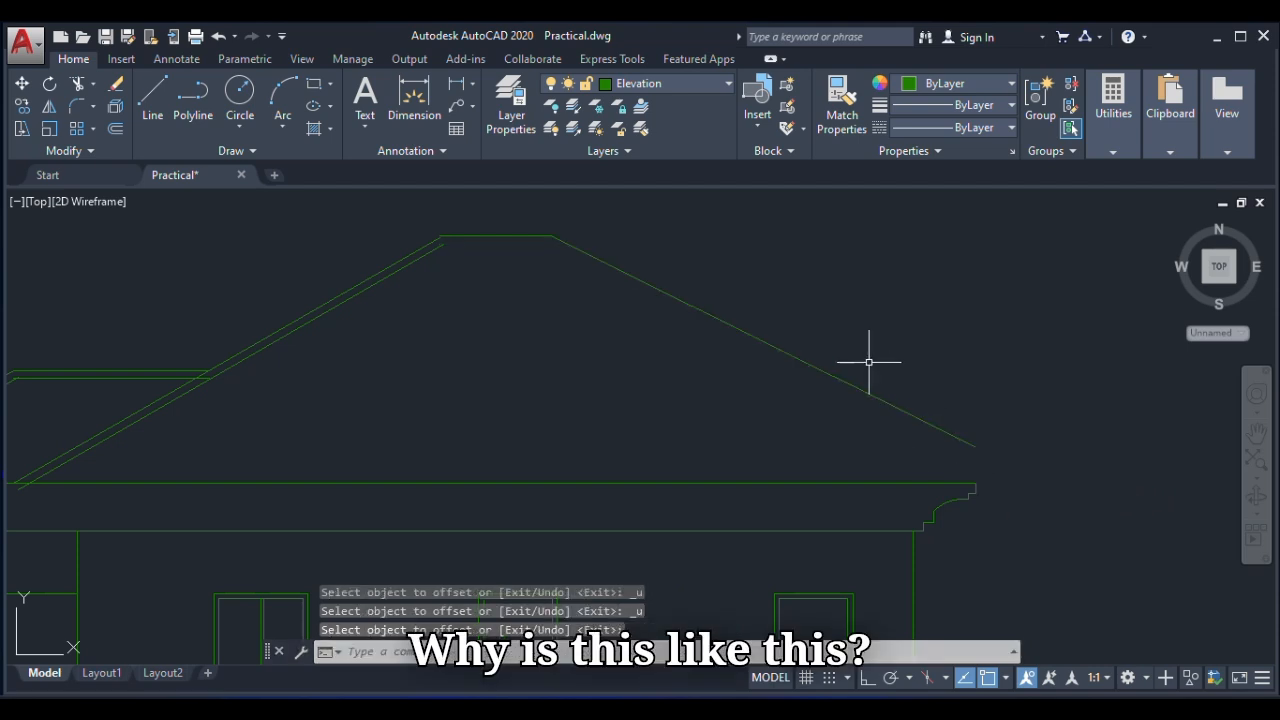
Erase the far main slope line that does not reach the eave corner.
left_click(869, 362)
left_click(796, 396)
key("Delete")
Mirror the wing's outer slope line about an upright axis through the eave's midpoint, keeping the original.
scroll(831, 420, "down", 5)
scroll(551, 426, "up", 3)
scroll(551, 426, "up", 4)
left_click(548, 412)
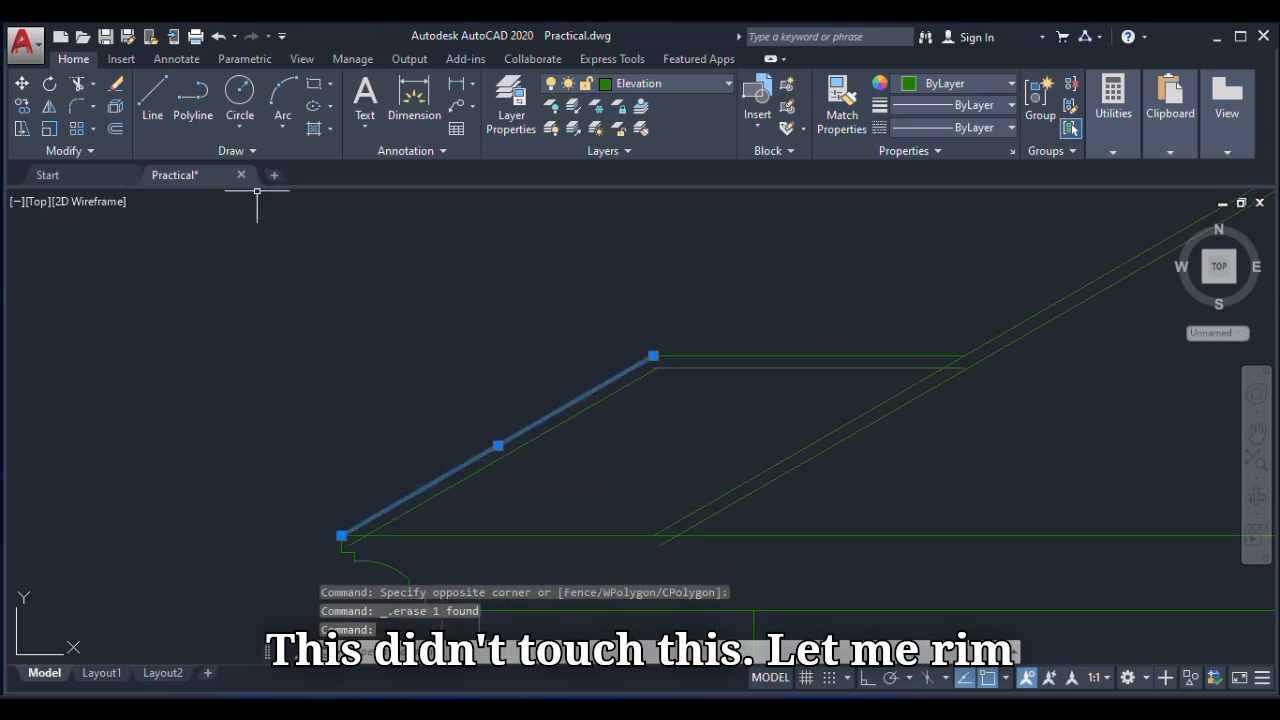
left_click(54, 107)
scroll(709, 449, "down", 3)
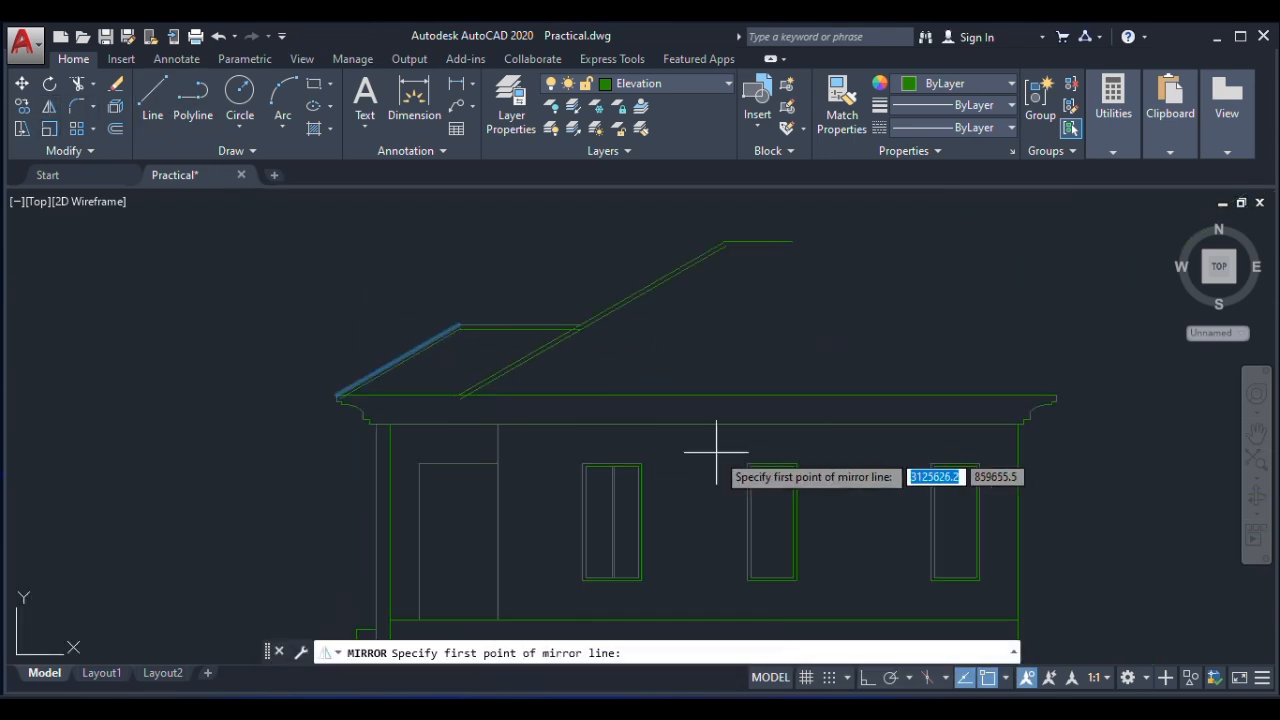
left_click(697, 395)
left_click(697, 318)
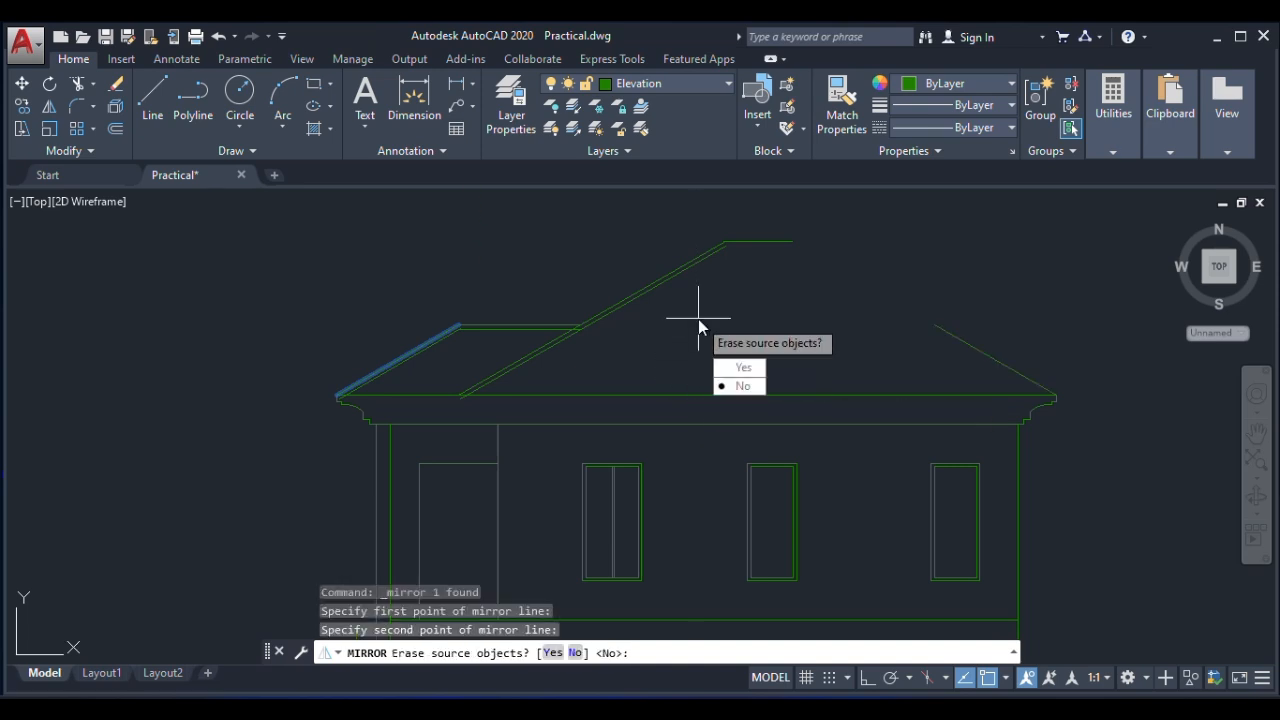
left_click(738, 386)
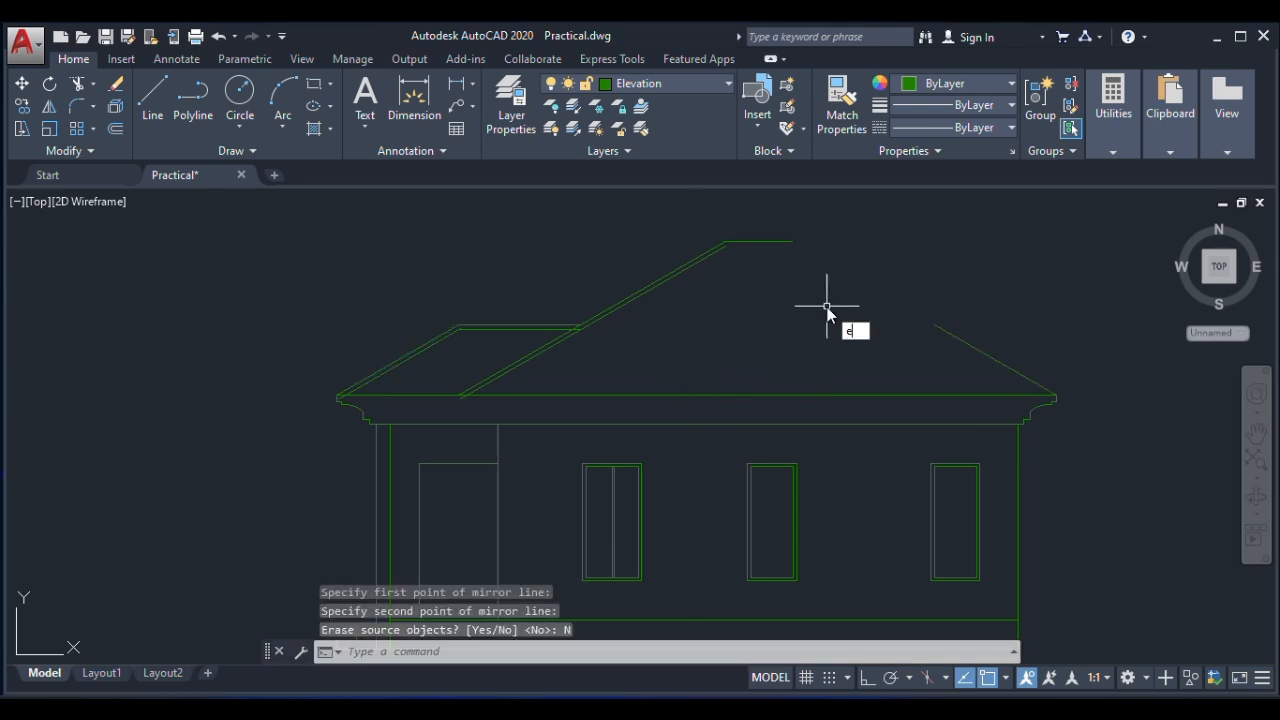
Extend the newly mirrored slope line up to the main roof's ridge.
type("ex")
key("Return")
key("Return")
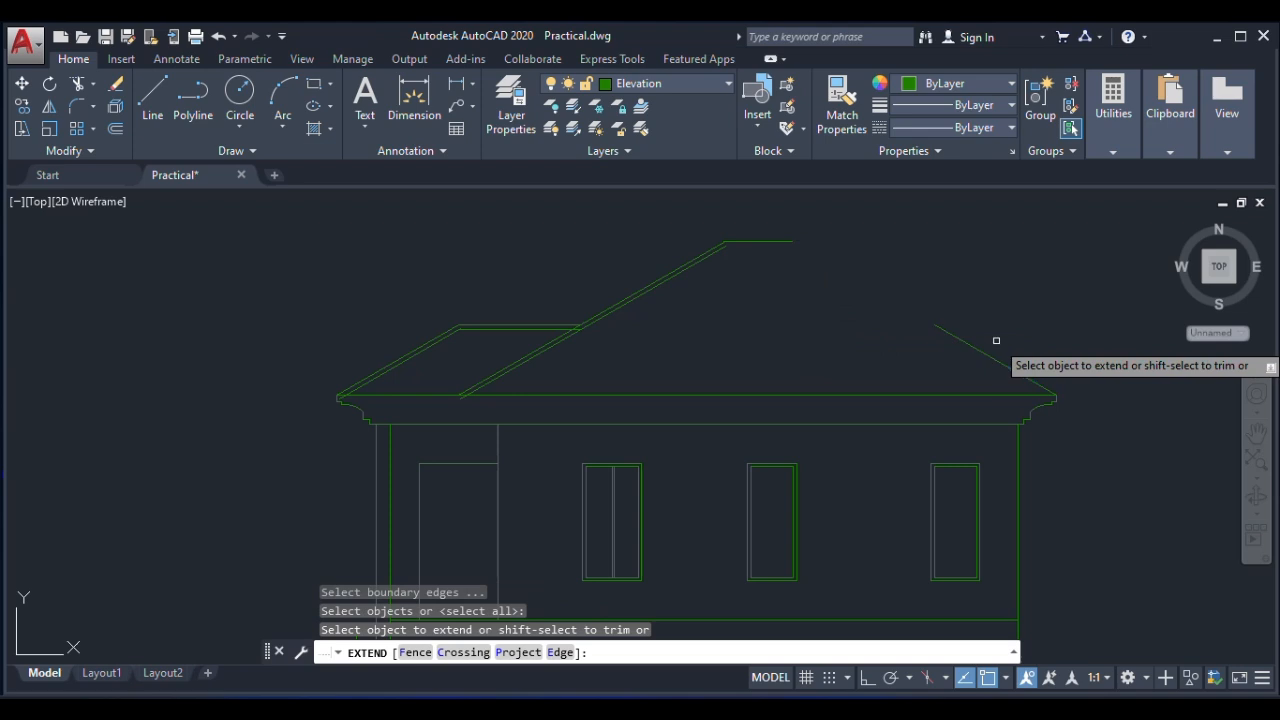
left_click(943, 333)
key("Return")
Trim the excess line ends where the outer slopes meet both ends of the main ridge.
scroll(806, 247, "up", 6)
scroll(806, 247, "up", 4)
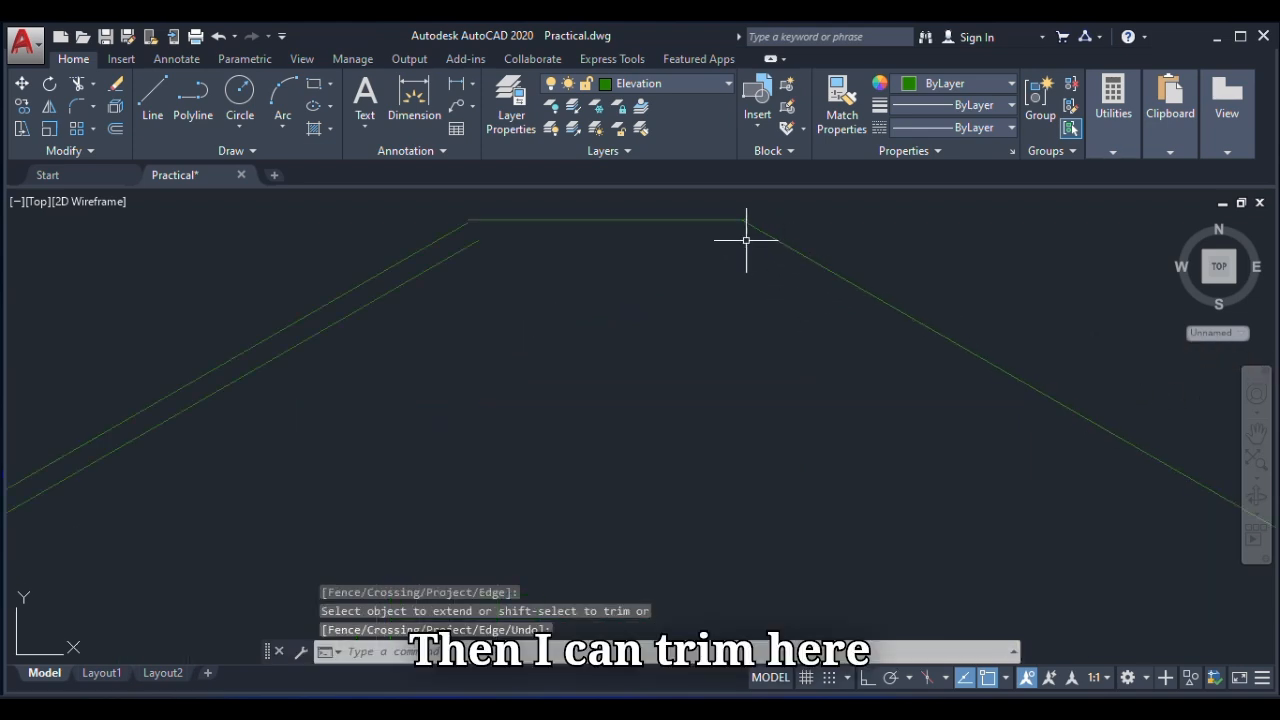
key("Return")
key("Return")
scroll(752, 376, "down", 3)
scroll(738, 265, "up", 5)
left_click(766, 258)
scroll(762, 330, "down", 3)
scroll(322, 331, "up", 4)
left_click(338, 325)
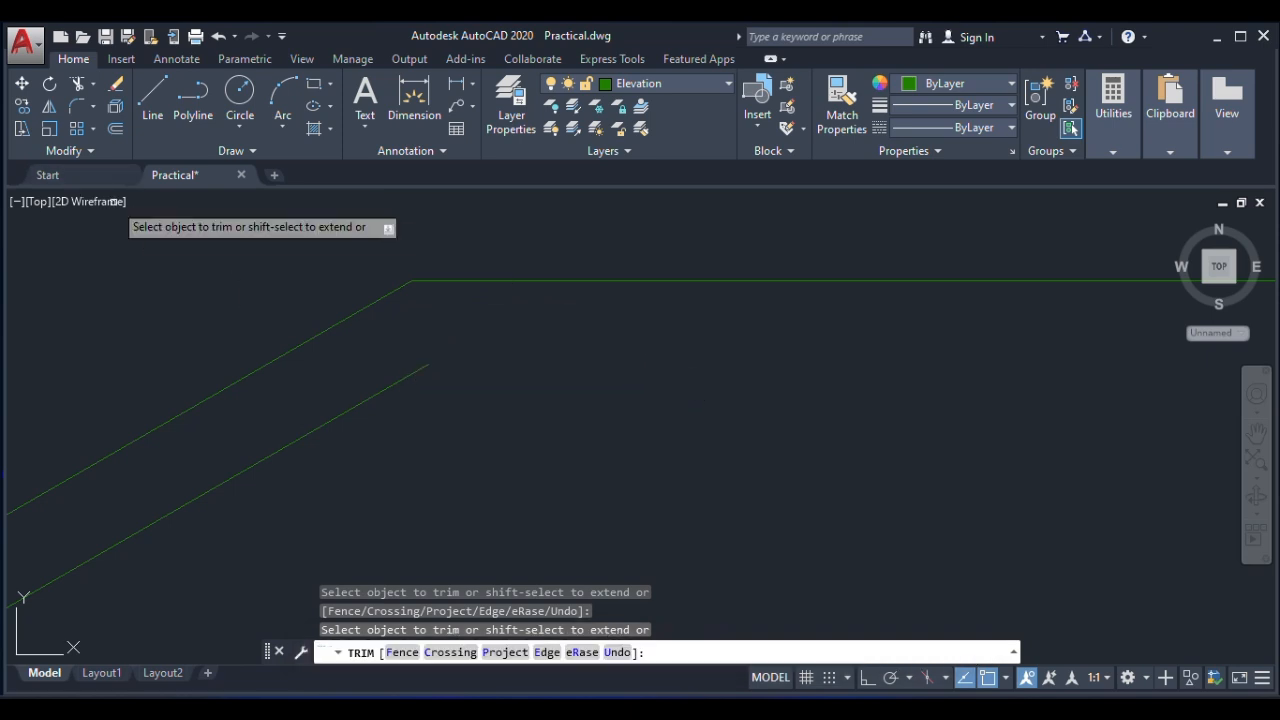
key("Return")
Offset the main ridge and the new far slope inward by 75.
left_click(115, 128)
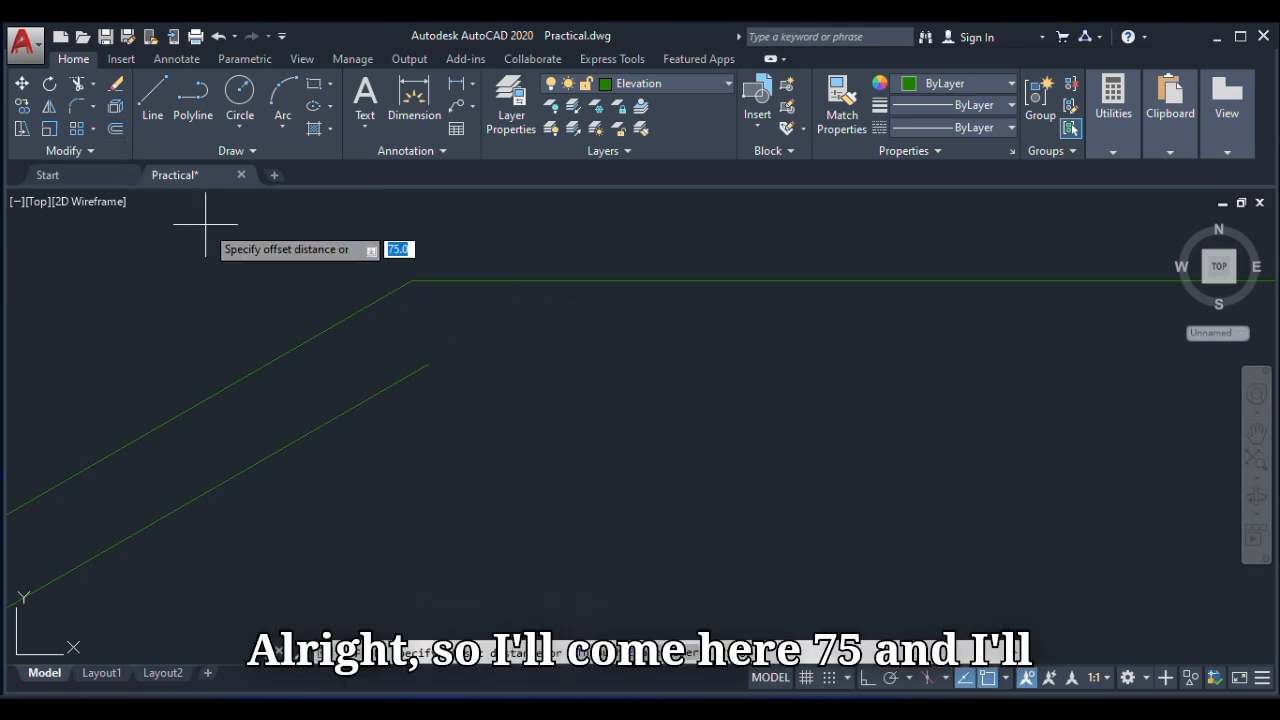
key("Return")
left_click(582, 281)
left_click(560, 403)
scroll(550, 338, "down", 5)
scroll(550, 338, "down", 4)
left_click(794, 418)
left_click(686, 463)
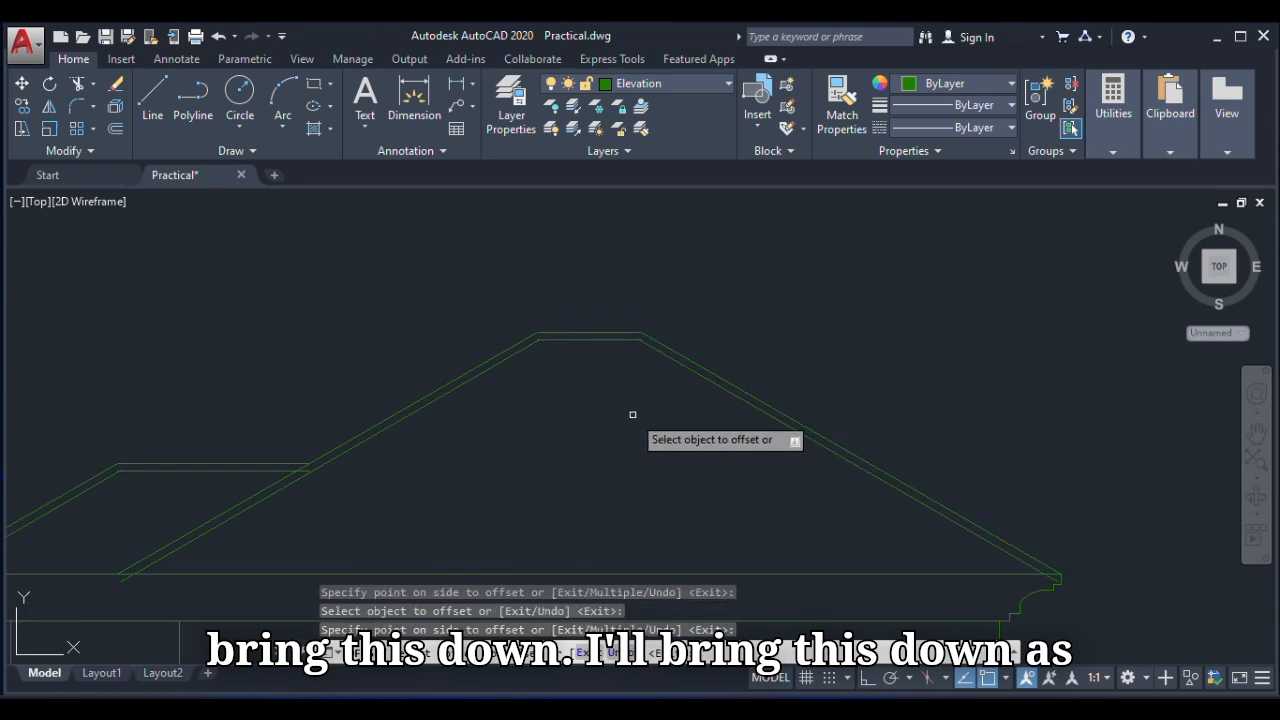
key("Escape")
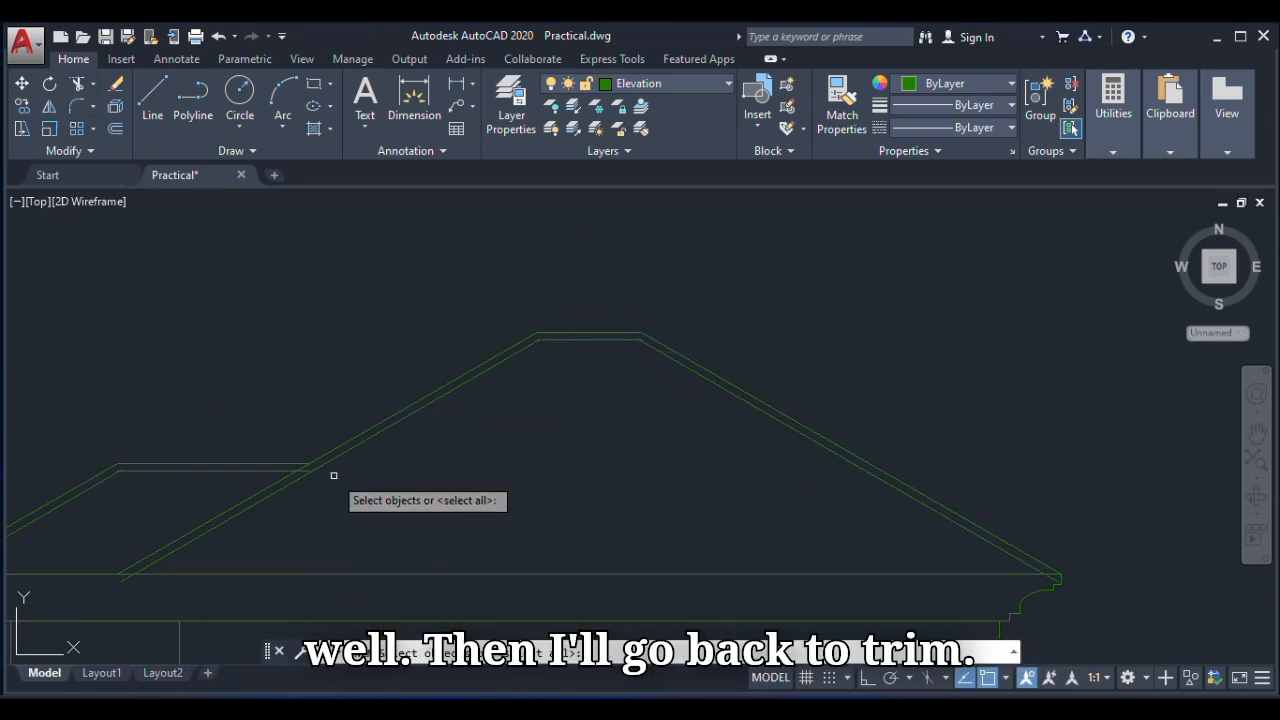
Trim the wing's inner ridge line at the main slope and the inner main slope's end below the eave line.
key("Return")
scroll(300, 477, "up", 8)
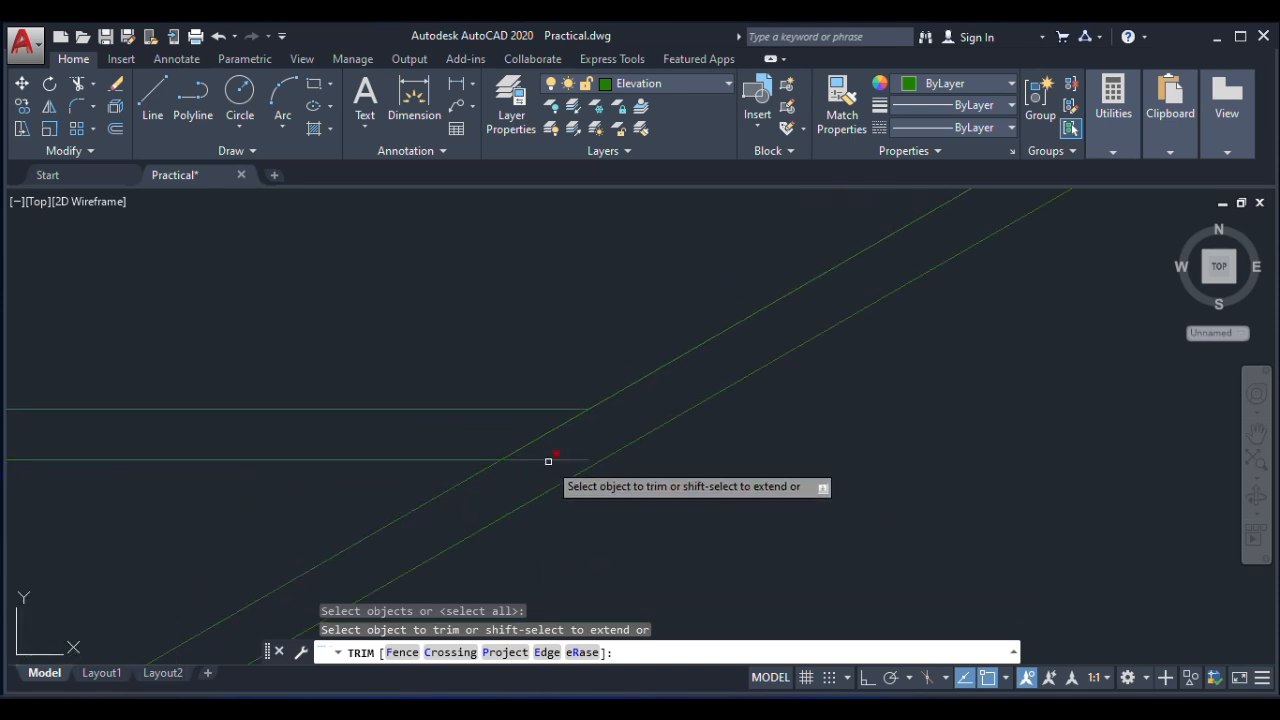
left_click(545, 447)
scroll(689, 440, "down", 5)
scroll(640, 480, "up", 6)
scroll(623, 440, "down", 5)
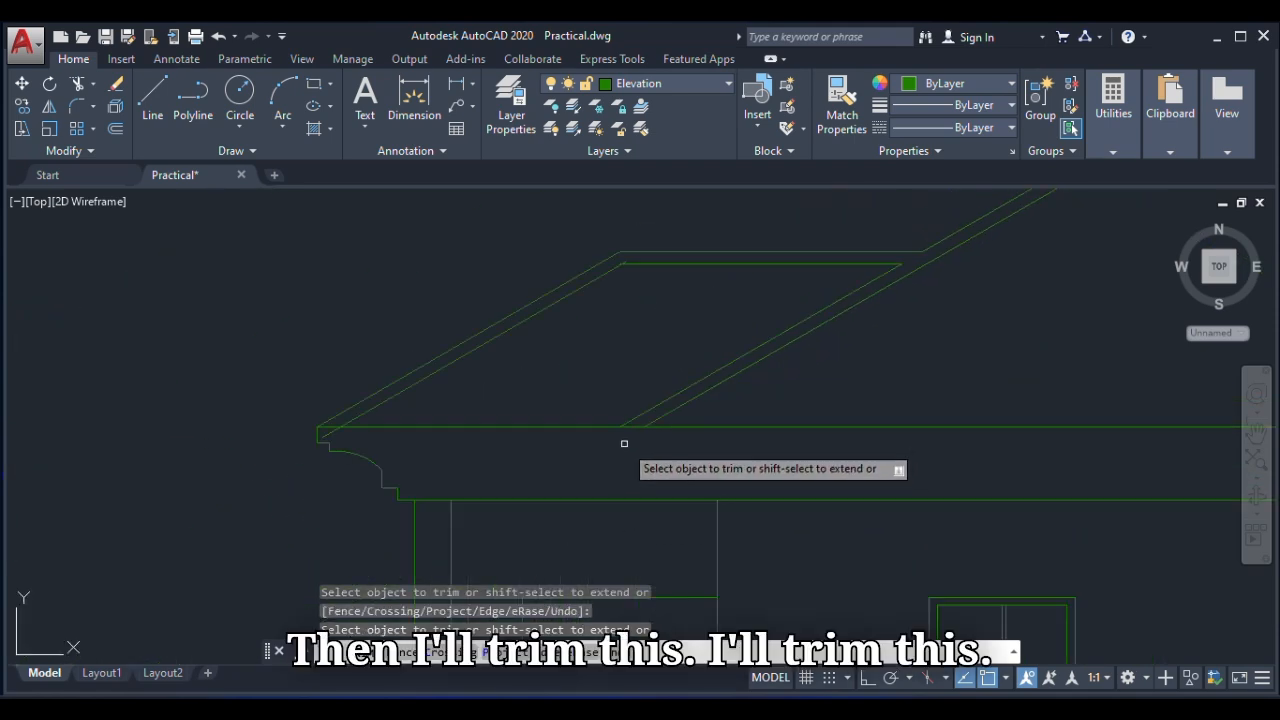
Trim the inner slope lines' ends that pass below the eave line at both outer eave corners.
scroll(340, 450, "up", 5)
left_click(352, 465)
scroll(331, 446, "down", 5)
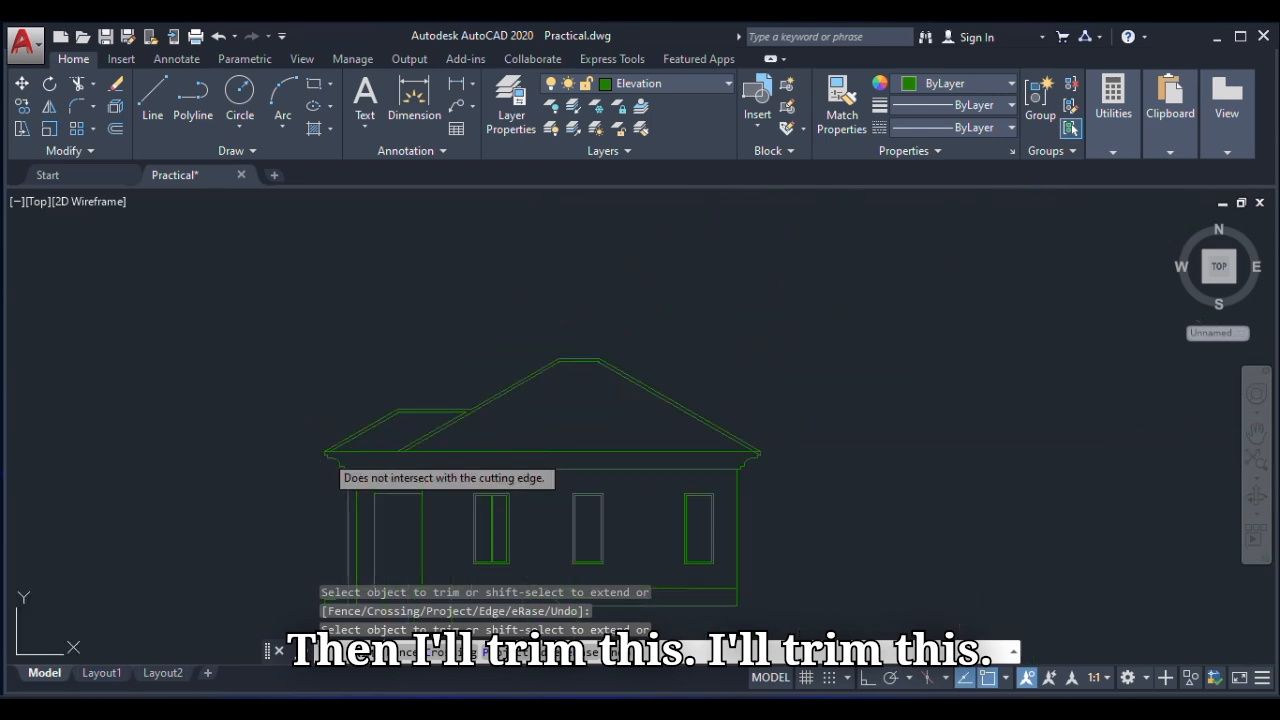
scroll(742, 450, "up", 5)
scroll(900, 454, "up", 3)
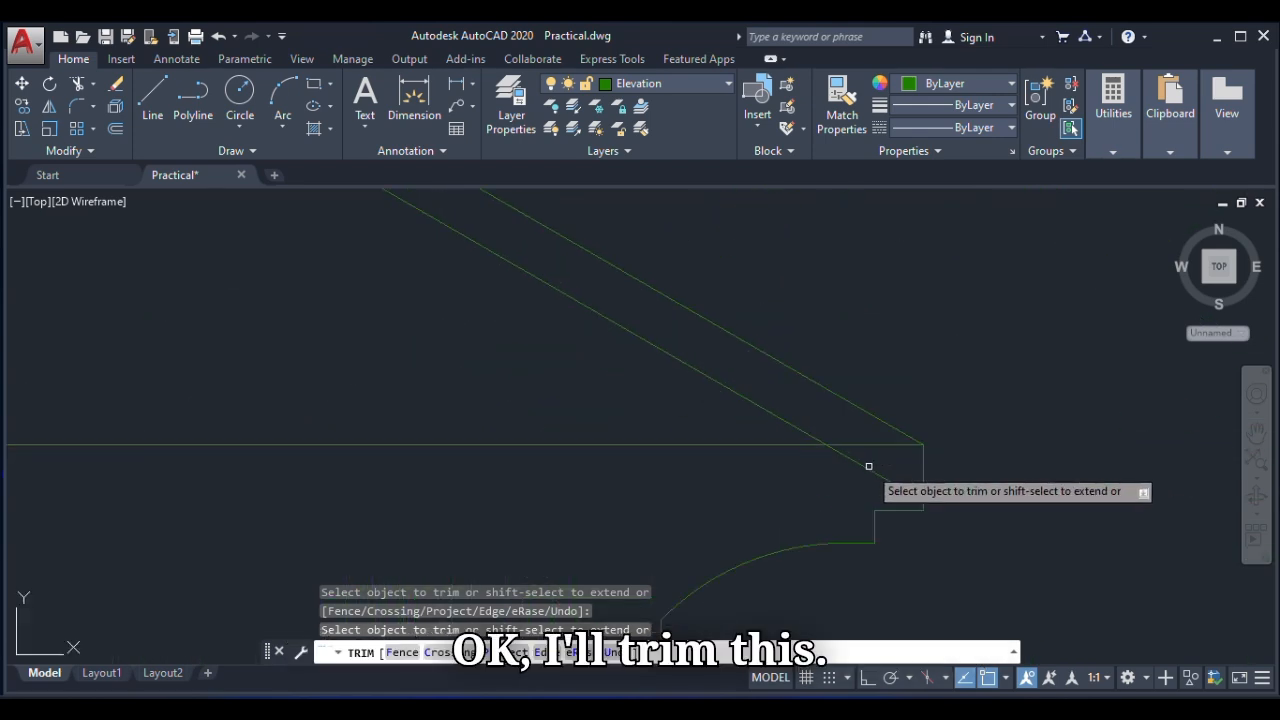
scroll(849, 486, "down", 5)
Trim the inner slope and inner ridge line ends so they meet at both corners of the main ridge.
scroll(851, 487, "up", 6)
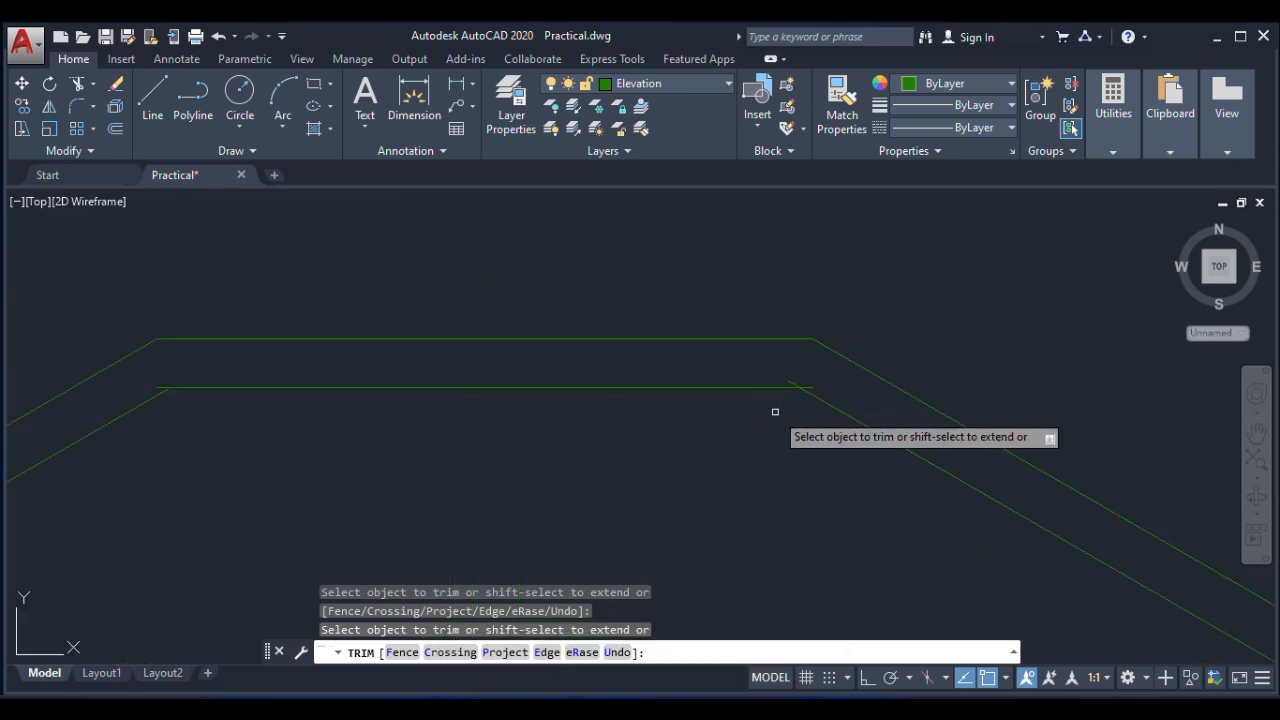
scroll(150, 392, "up", 4)
left_click(214, 386, "shift")
scroll(486, 369, "down", 10)
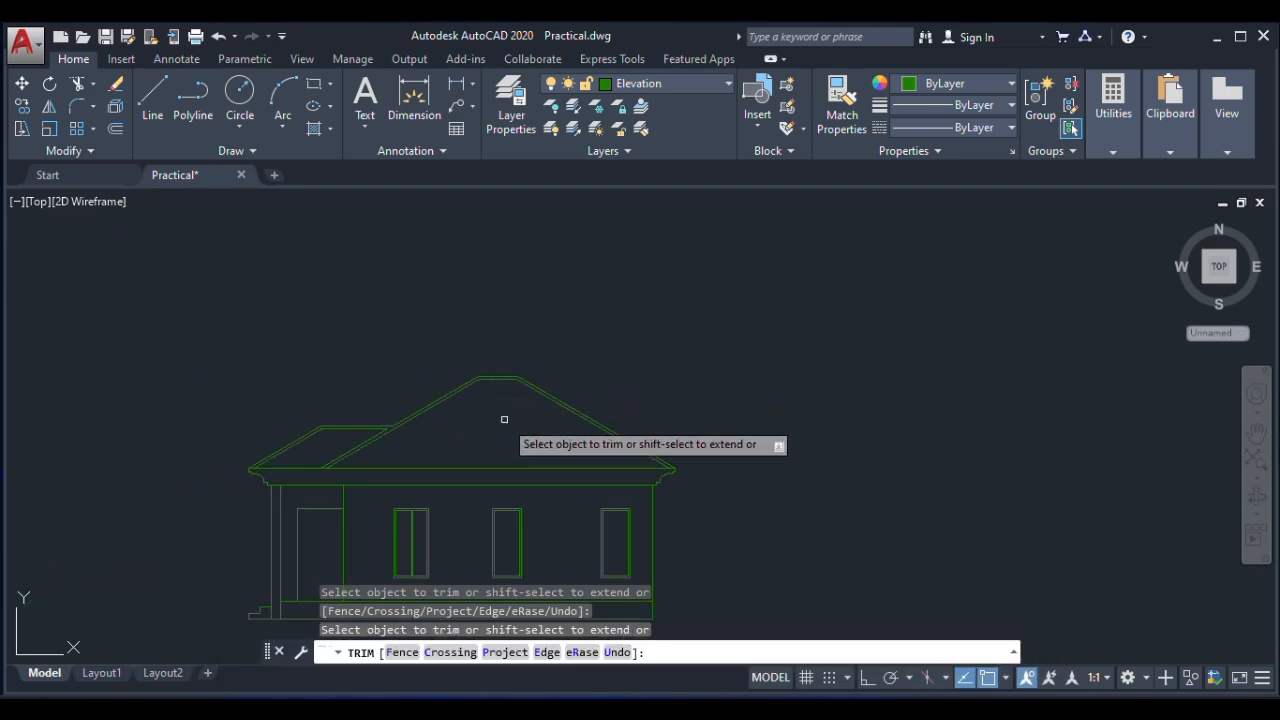
Offset the lower outer slope and the lower ridge inward by 75 on the side elevation below the roof plan.
scroll(498, 530, "down", 4)
scroll(498, 540, "up", 10)
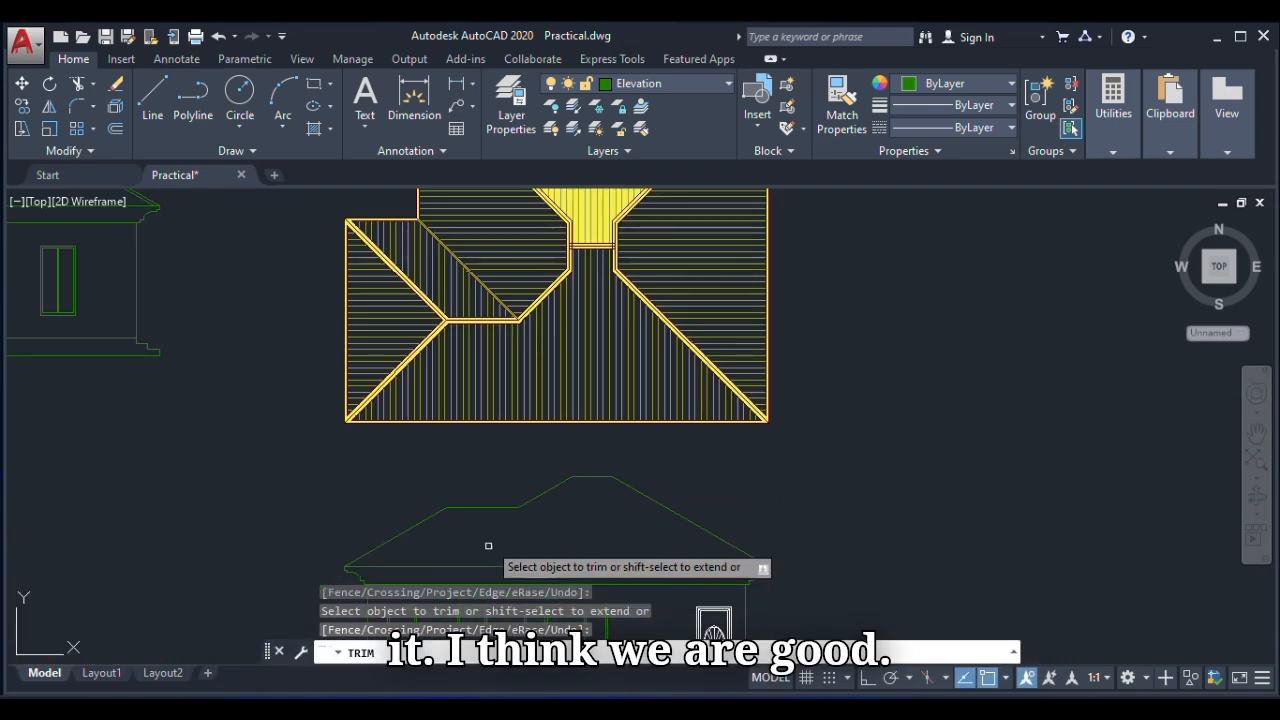
left_click(115, 128)
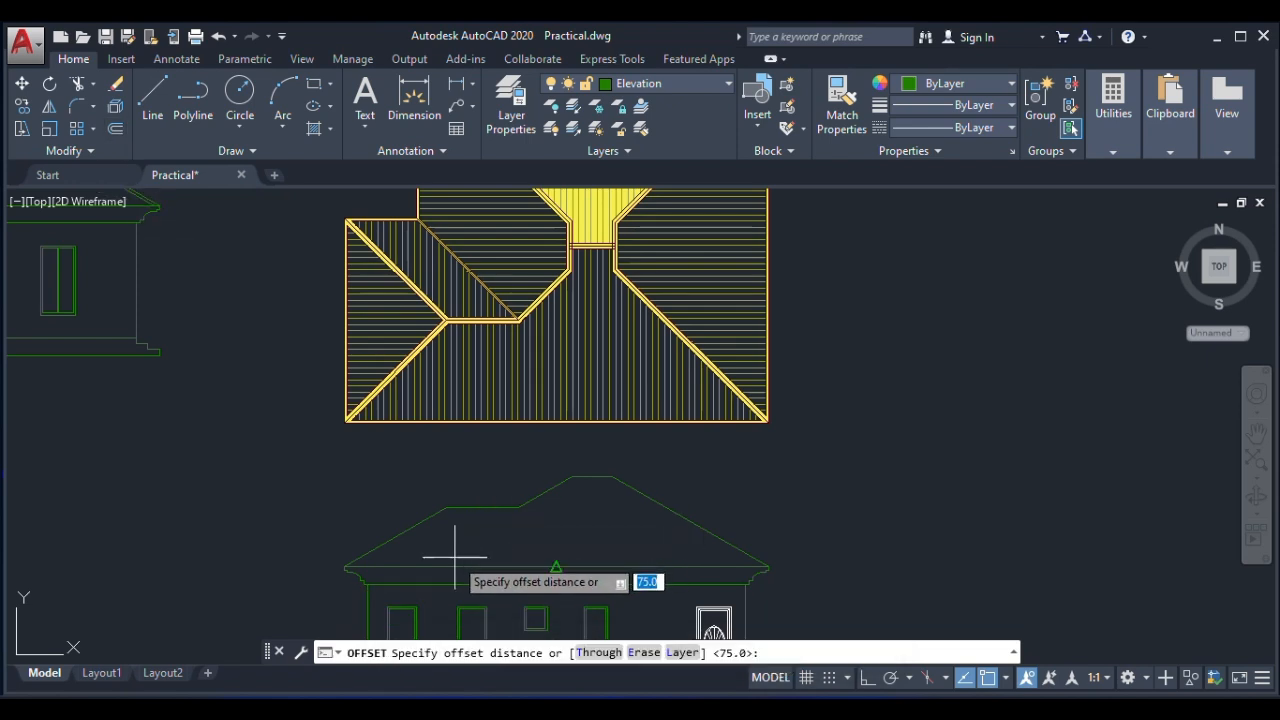
scroll(457, 543, "up", 5)
key("Return")
left_click(392, 456)
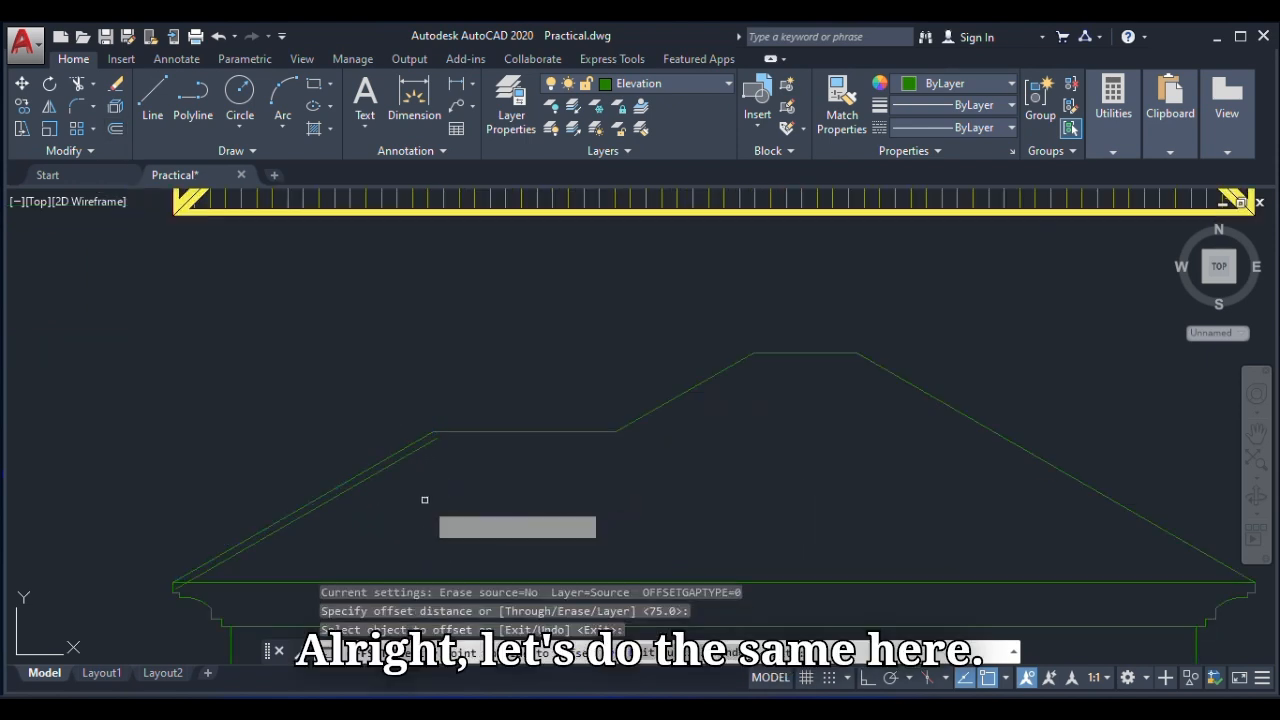
left_click(489, 423)
left_click(489, 427)
left_click(613, 449)
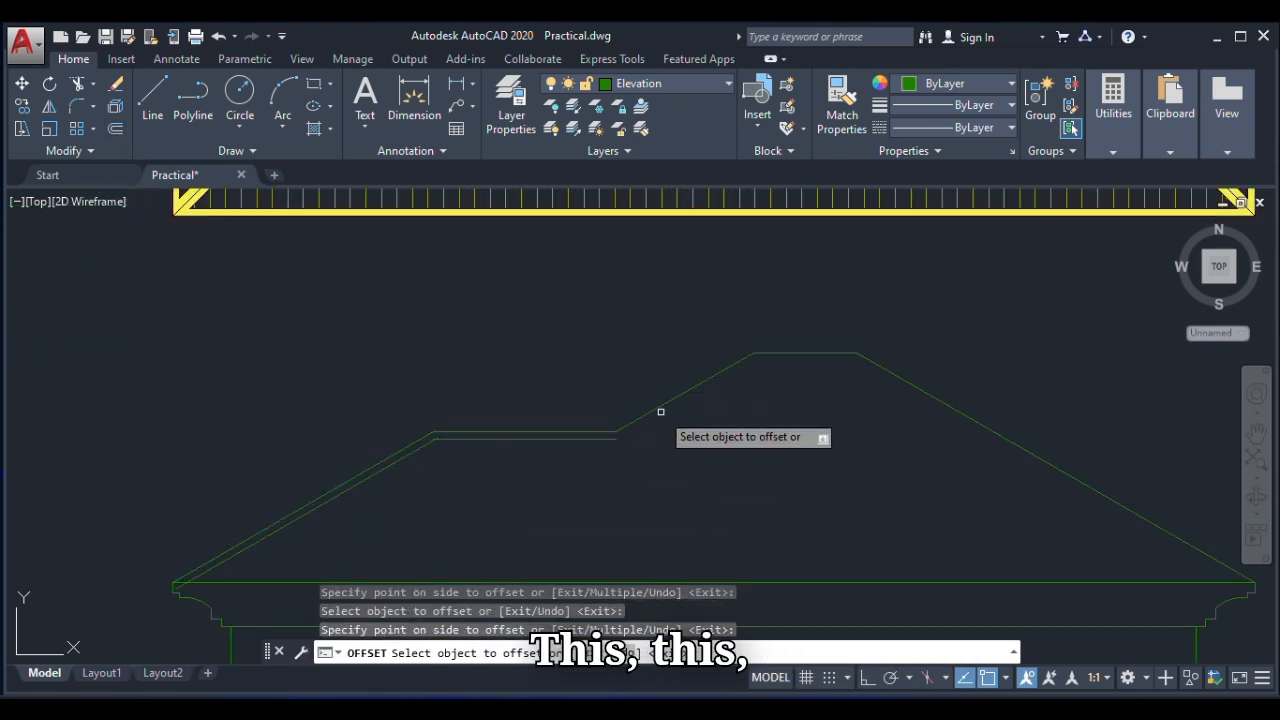
Offset the slope rising to the main ridge, the main ridge and the far long slope inward by 75.
left_click(665, 405)
left_click(658, 423)
left_click(783, 354)
left_click(783, 422)
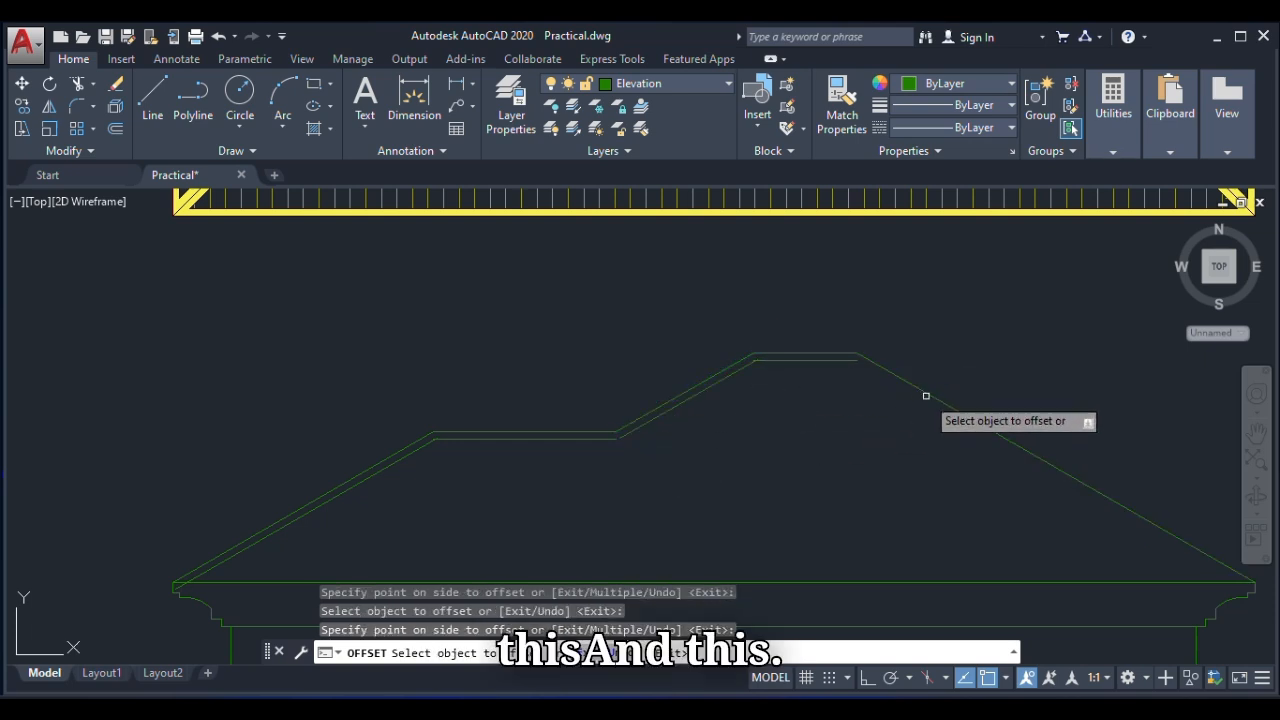
Fillet the inner lower ridge line with the inner slope lines into sharp corners at both of its ends.
left_click(77, 106)
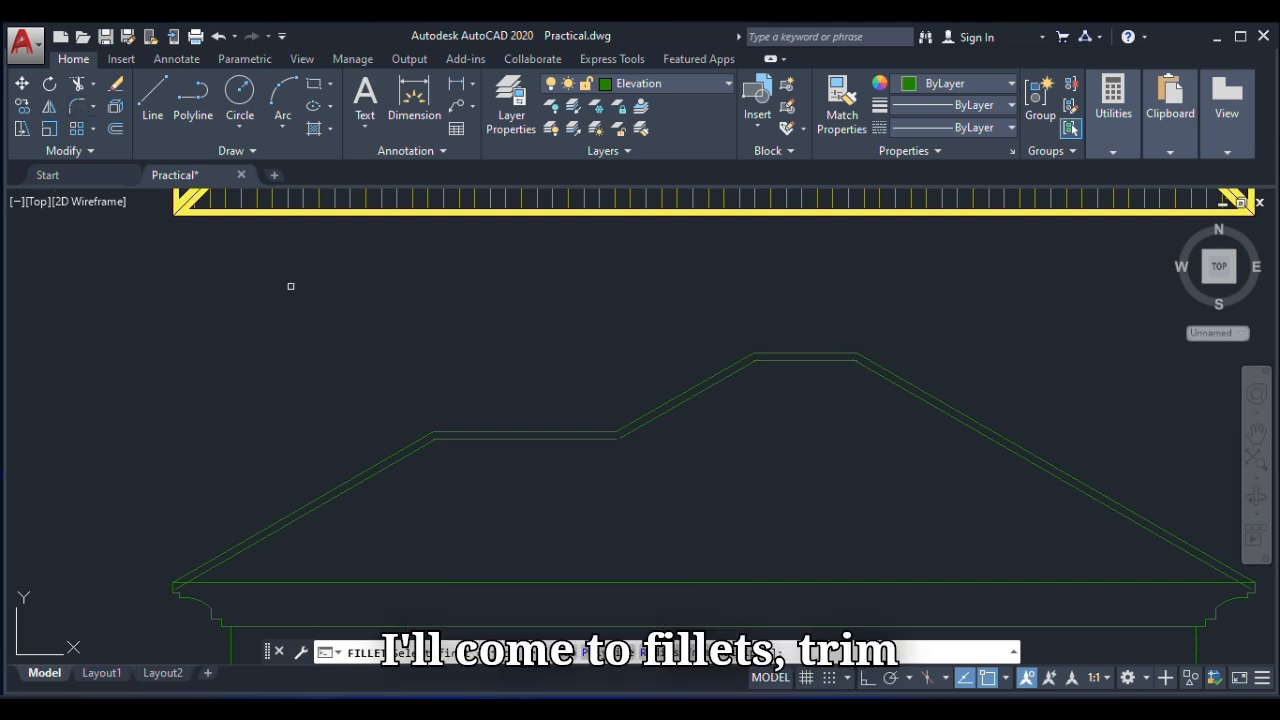
scroll(447, 445, "up", 3)
left_click(462, 450)
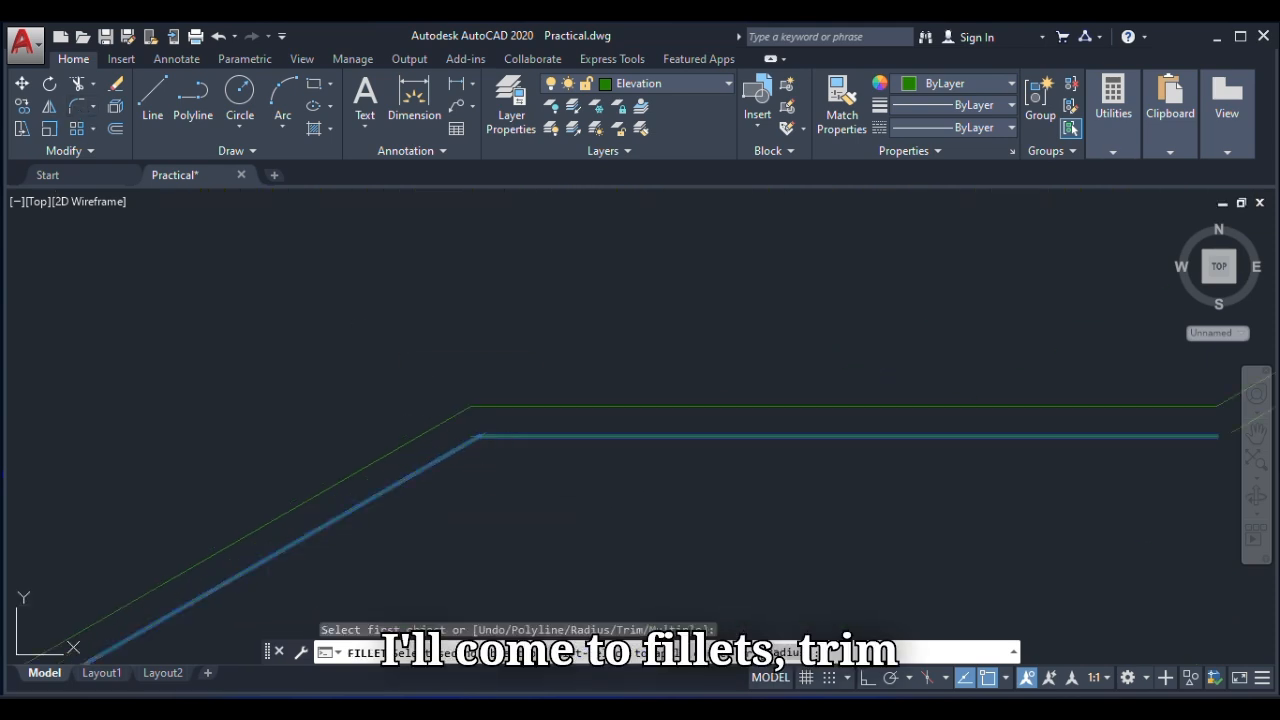
left_click(700, 436)
scroll(151, 427, "down", 2)
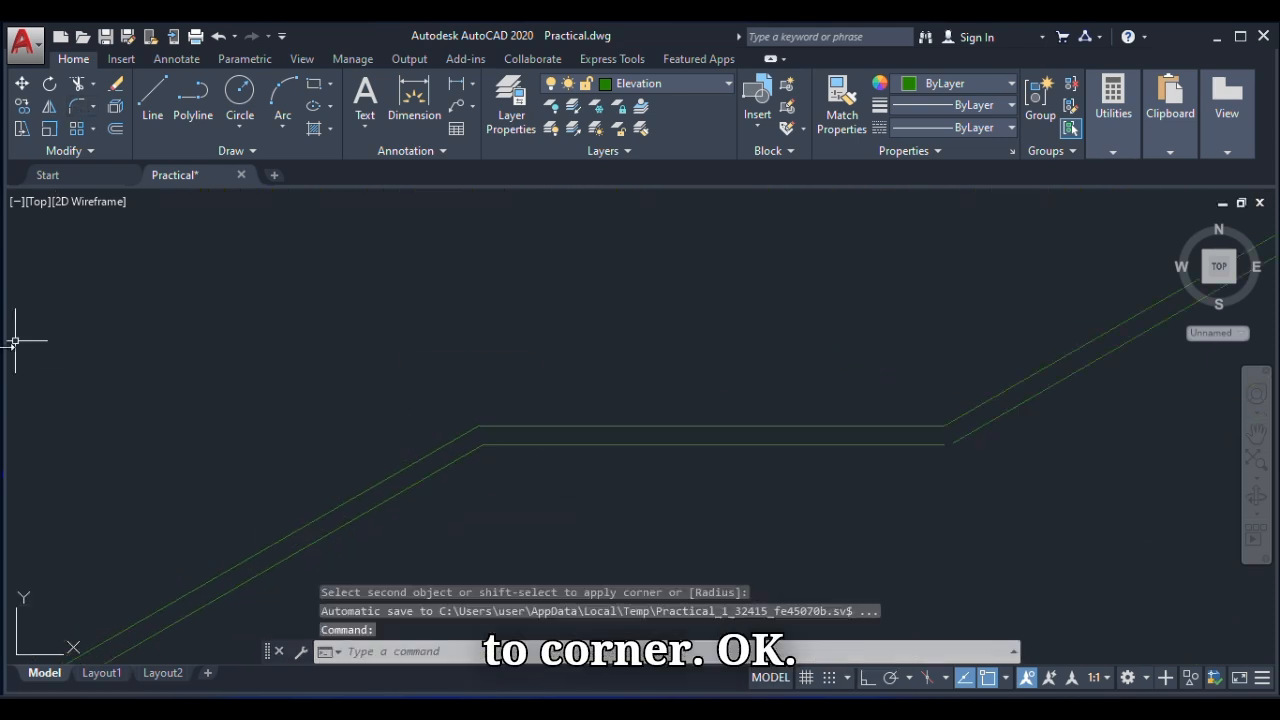
key("Return")
left_click(940, 444)
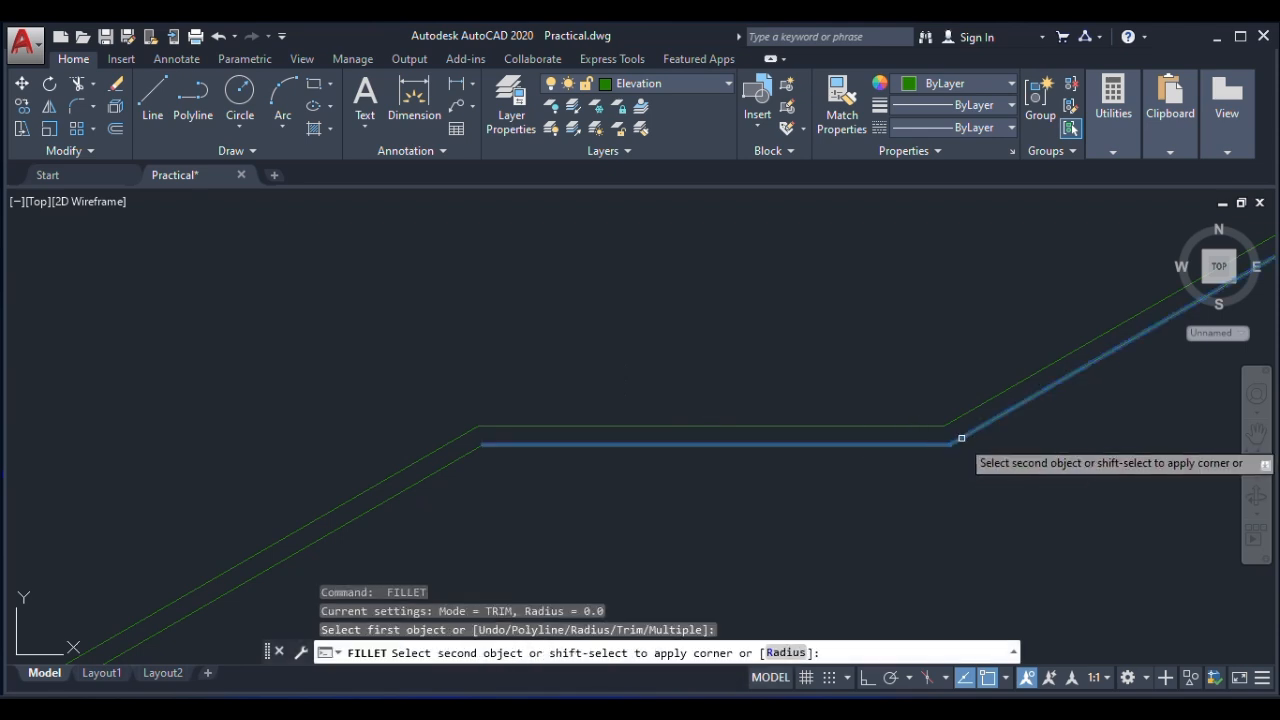
scroll(780, 430, "down", 3)
Fillet the inner main ridge line with the adjoining inner slope lines into sharp corners at both of its ends.
scroll(743, 391, "up", 3)
scroll(623, 380, "up", 2)
key("Return")
left_click(574, 388)
left_click(614, 373)
scroll(614, 373, "down", 2)
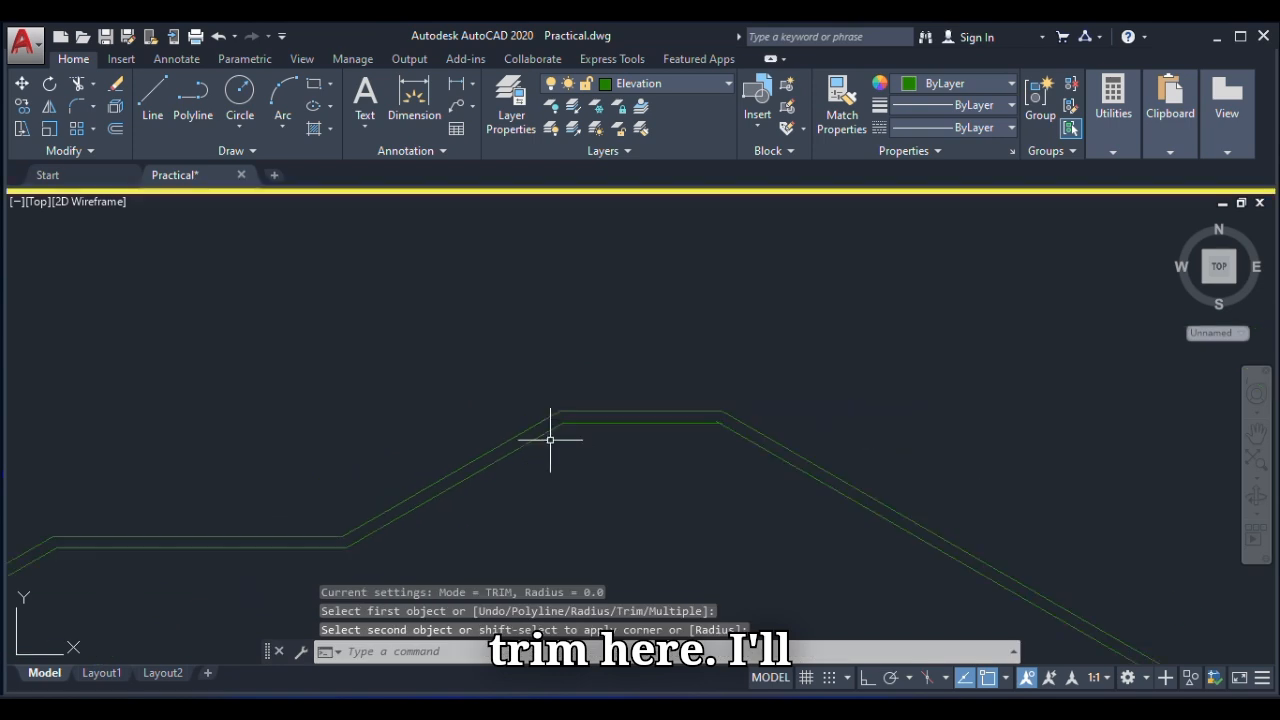
key("Return")
left_click(703, 424)
left_click(730, 430)
scroll(686, 453, "down", 3)
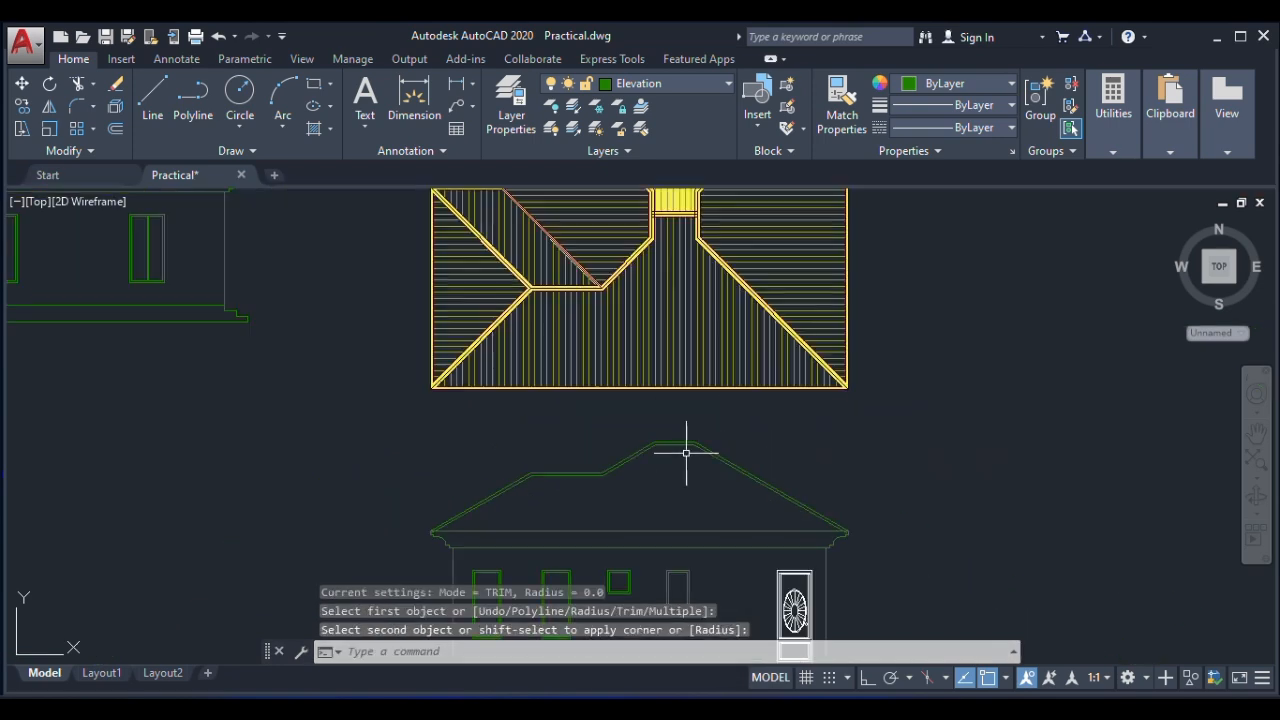
Trim the inner slope lines' ends that pass below the eave line at both eave corners of this elevation.
scroll(300, 509, "up", 5)
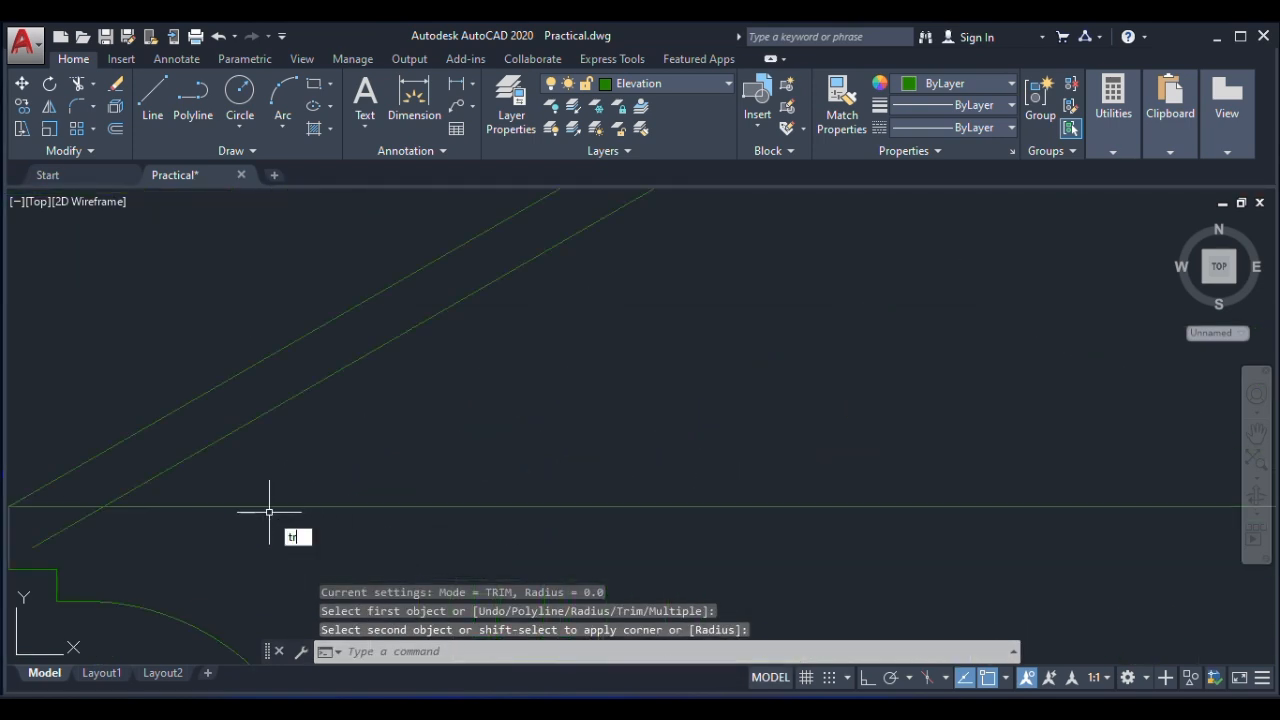
key("Return")
key("Return")
left_click(57, 531)
scroll(280, 506, "down", 3)
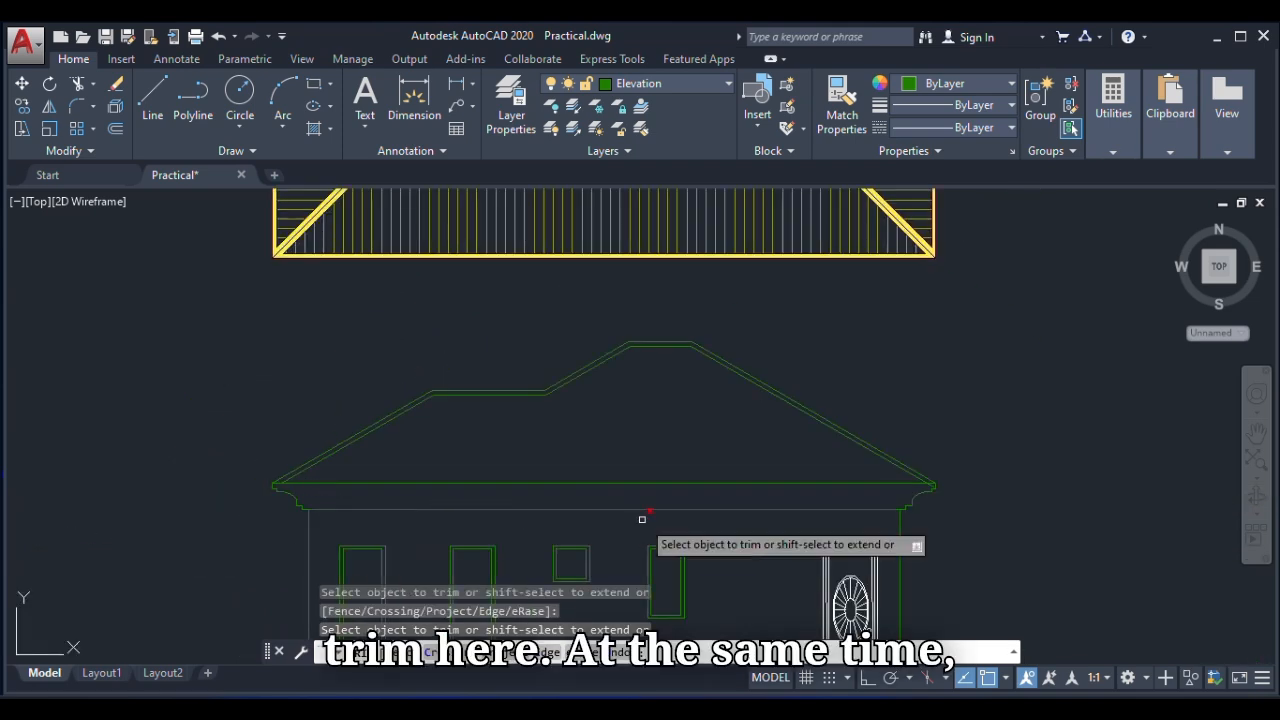
scroll(937, 486, "up", 5)
left_click(923, 495)
scroll(886, 480, "down", 5)
right_click(863, 410)
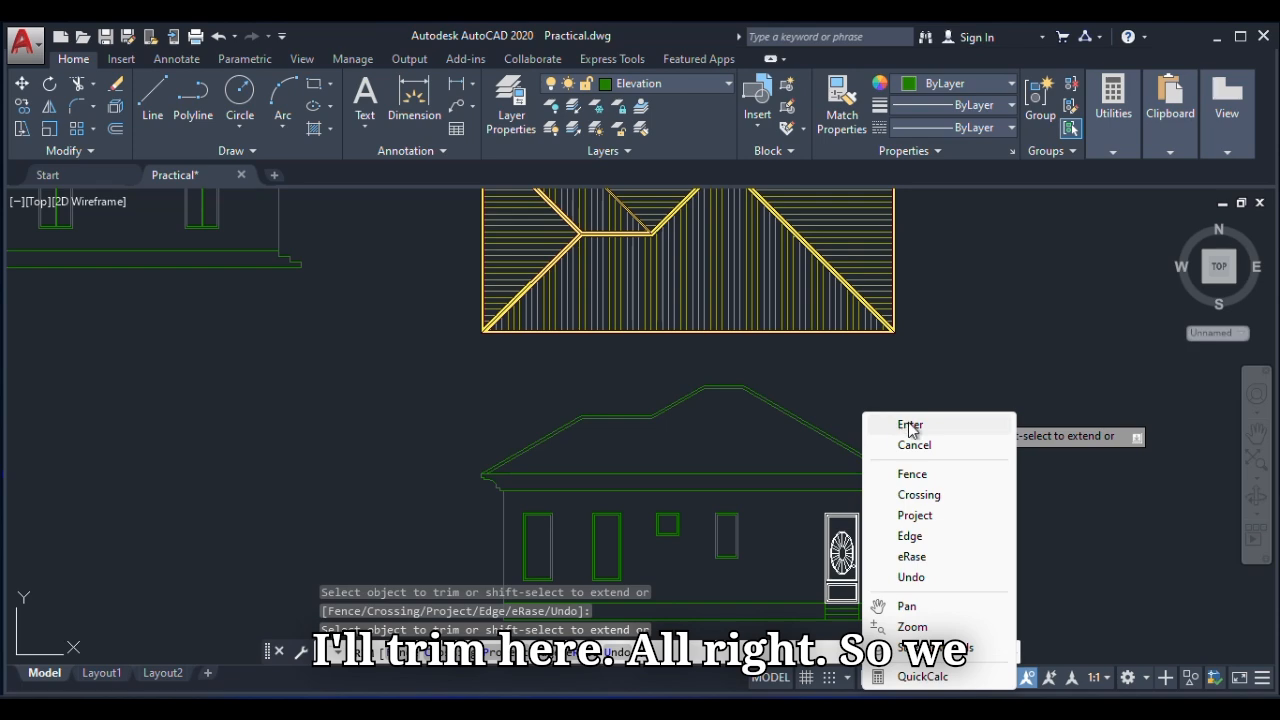
left_click(910, 425)
Review the roofs, walls and door openings on the elevations around the roof plans.
scroll(773, 488, "down", 5)
scroll(714, 418, "down", 2)
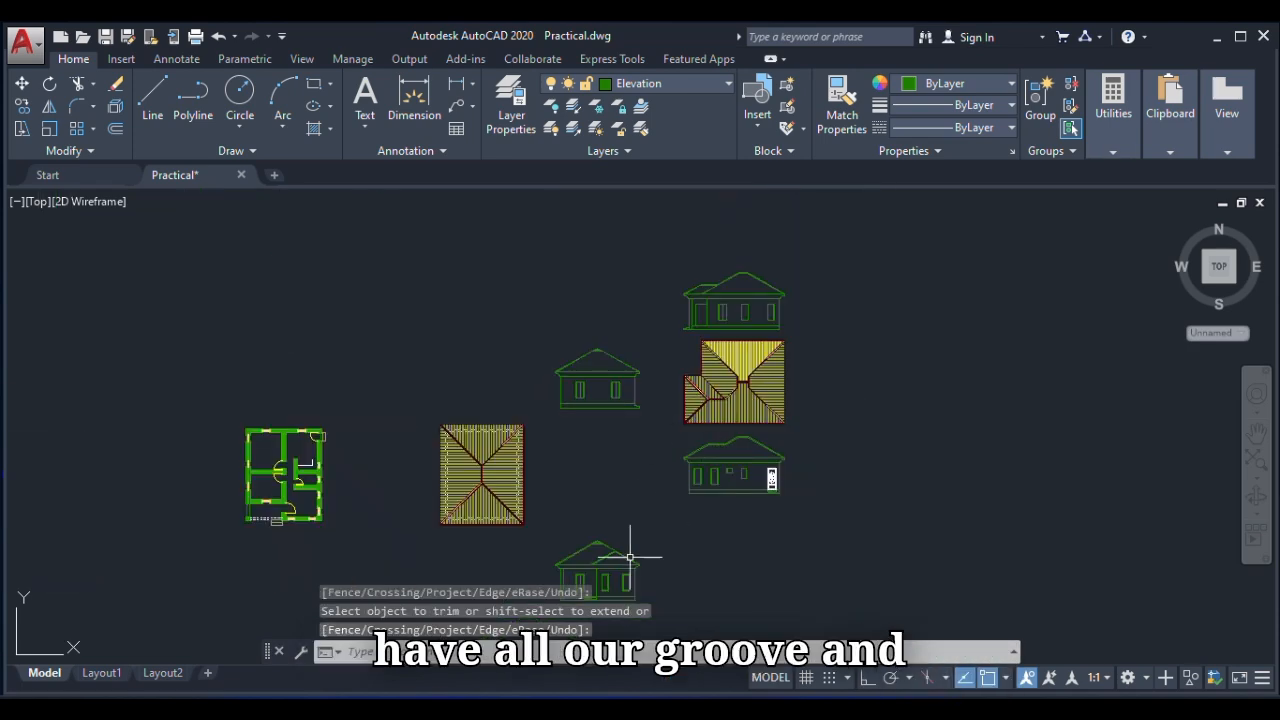
scroll(611, 593, "up", 4)
scroll(590, 493, "down", 2)
scroll(549, 520, "up", 6)
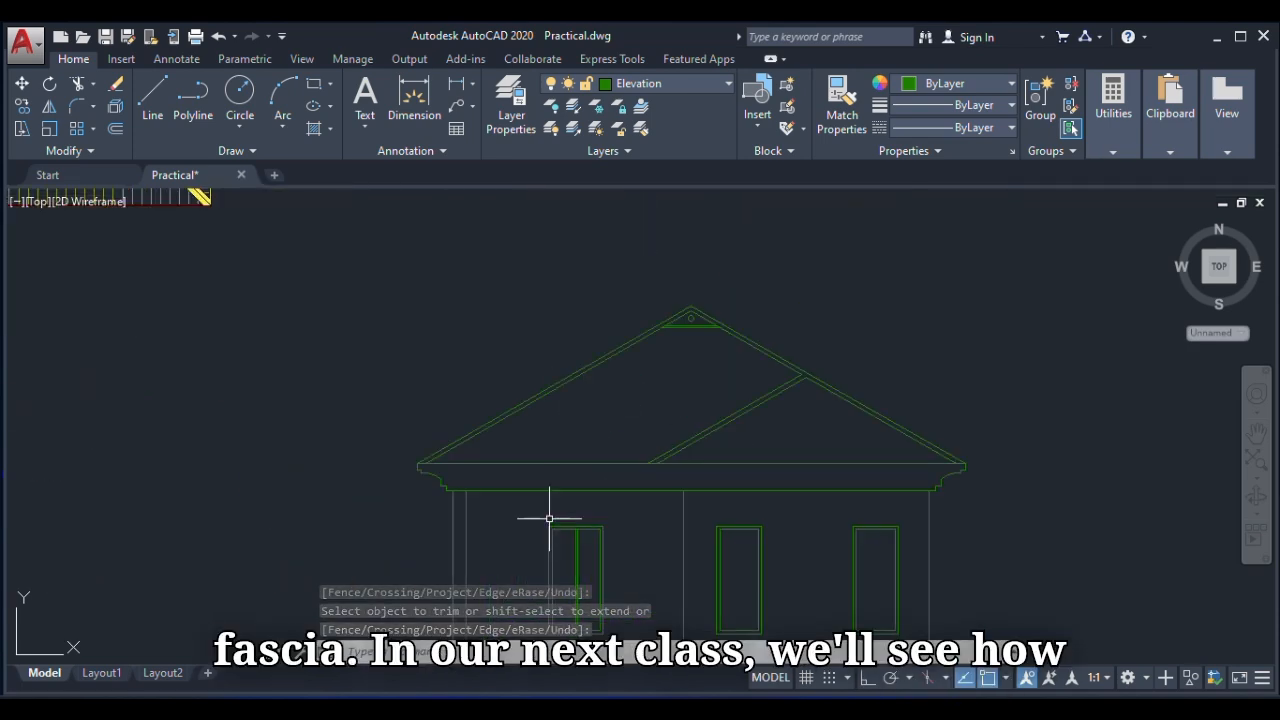
scroll(562, 486, "down", 4)
scroll(620, 540, "down", 3)
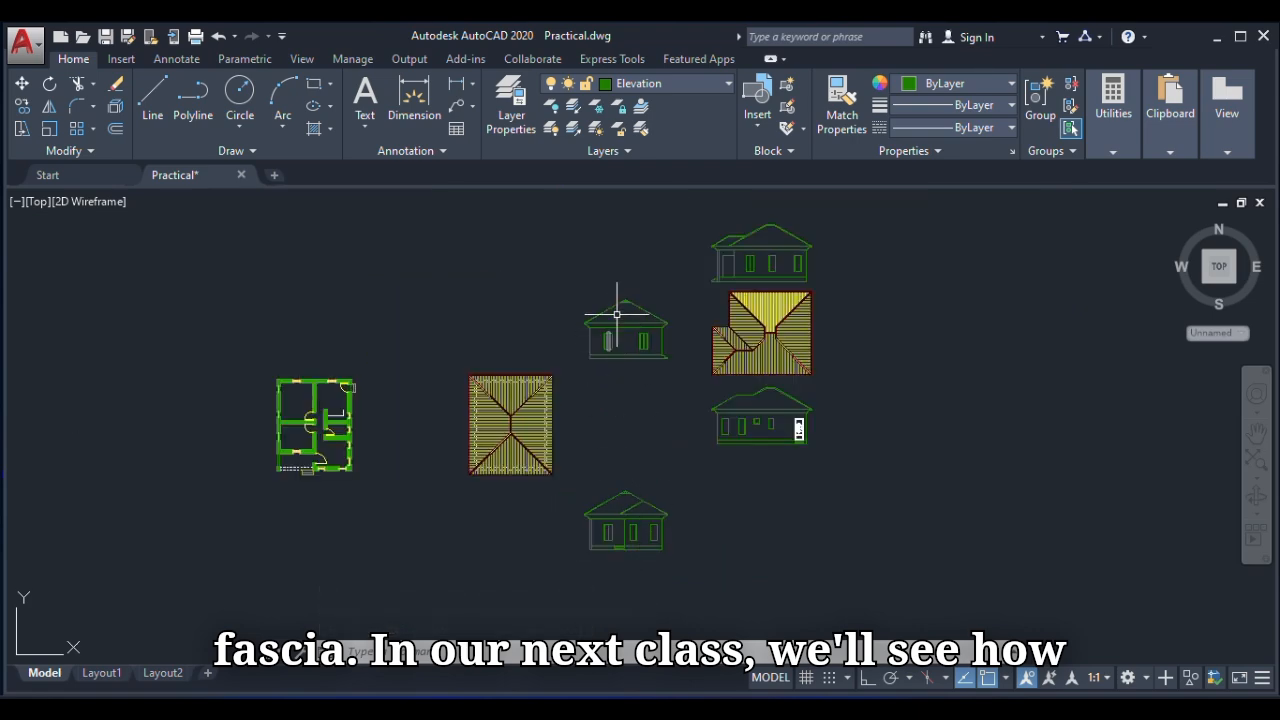
scroll(609, 325, "up", 4)
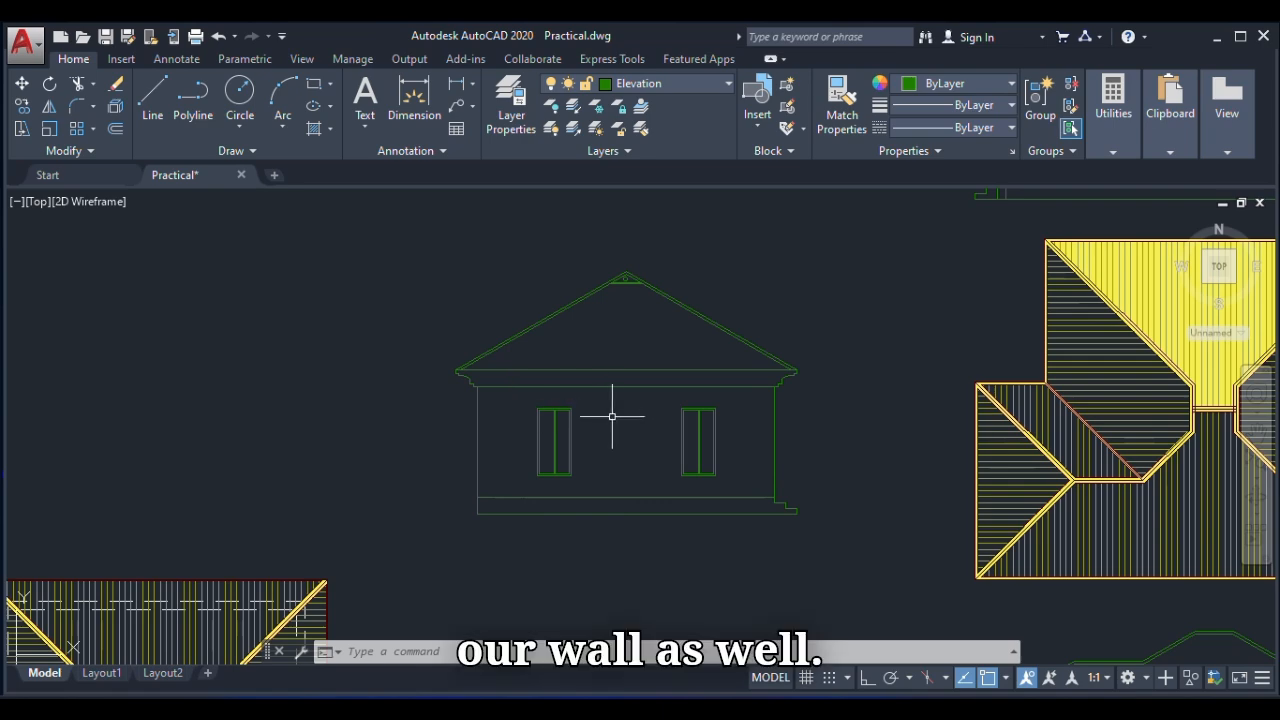
scroll(608, 410, "down", 4)
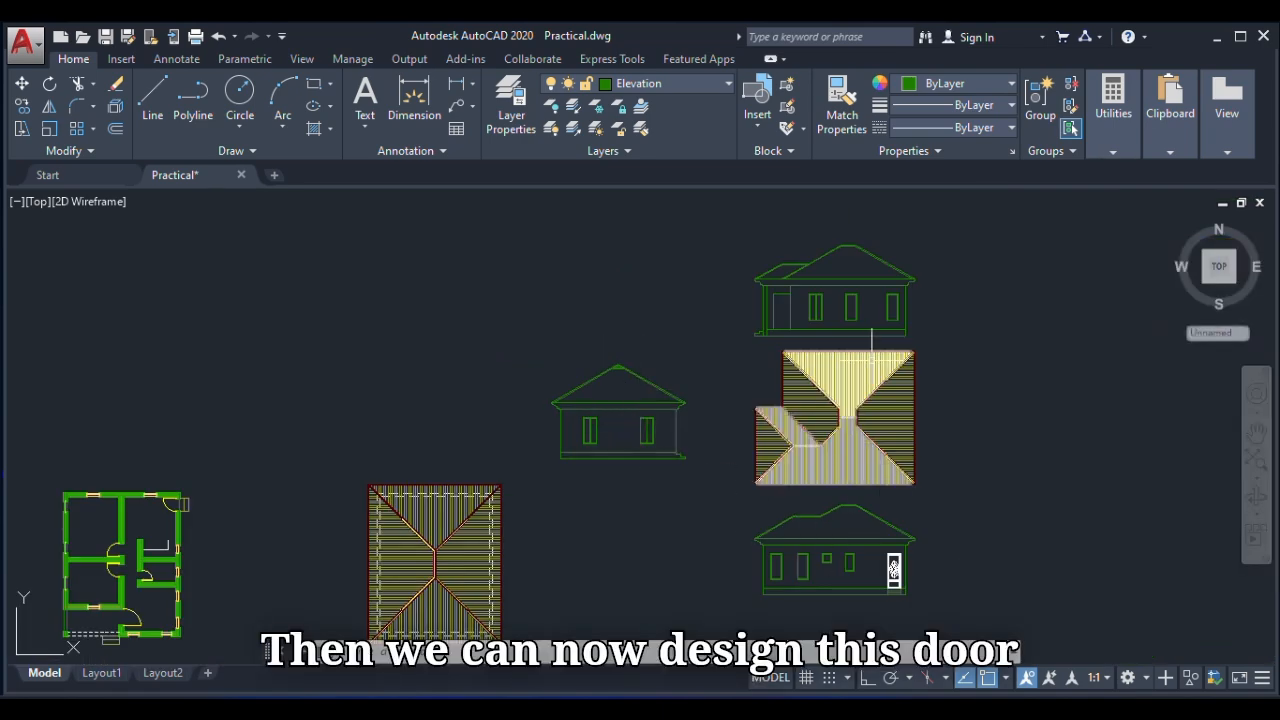
scroll(792, 310, "up", 4)
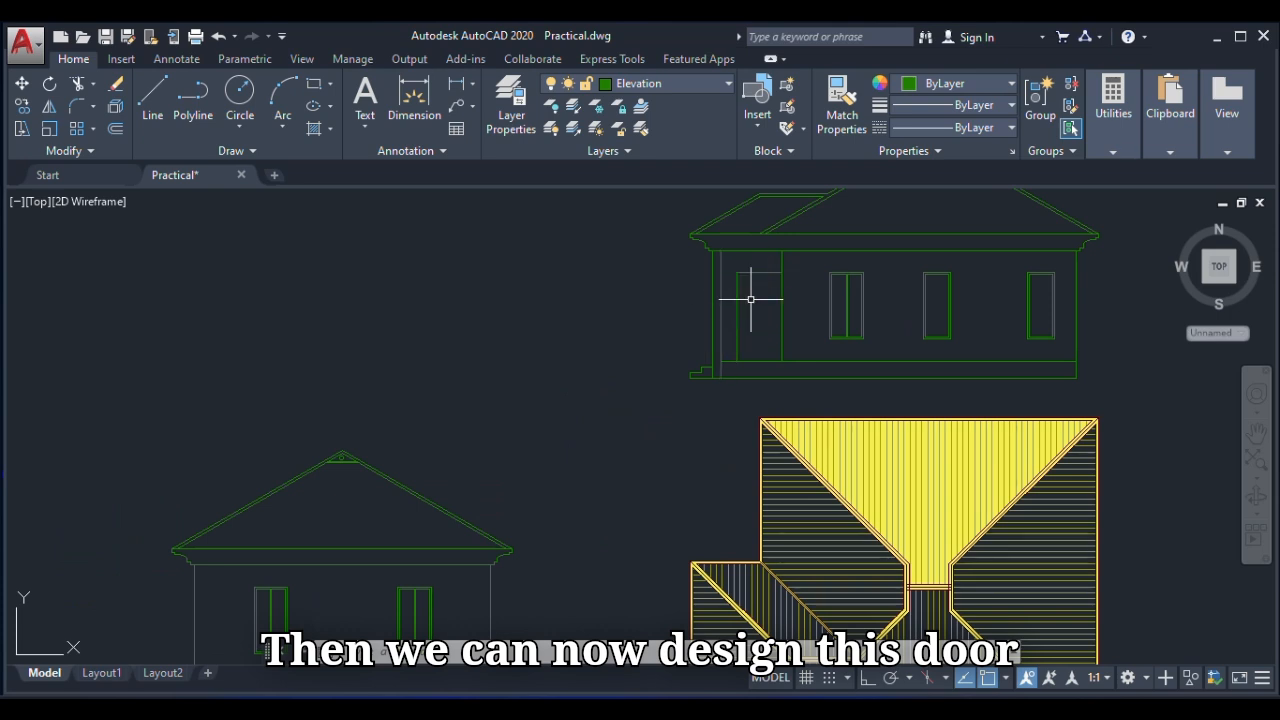
scroll(750, 298, "up", 2)
scroll(726, 370, "down", 6)
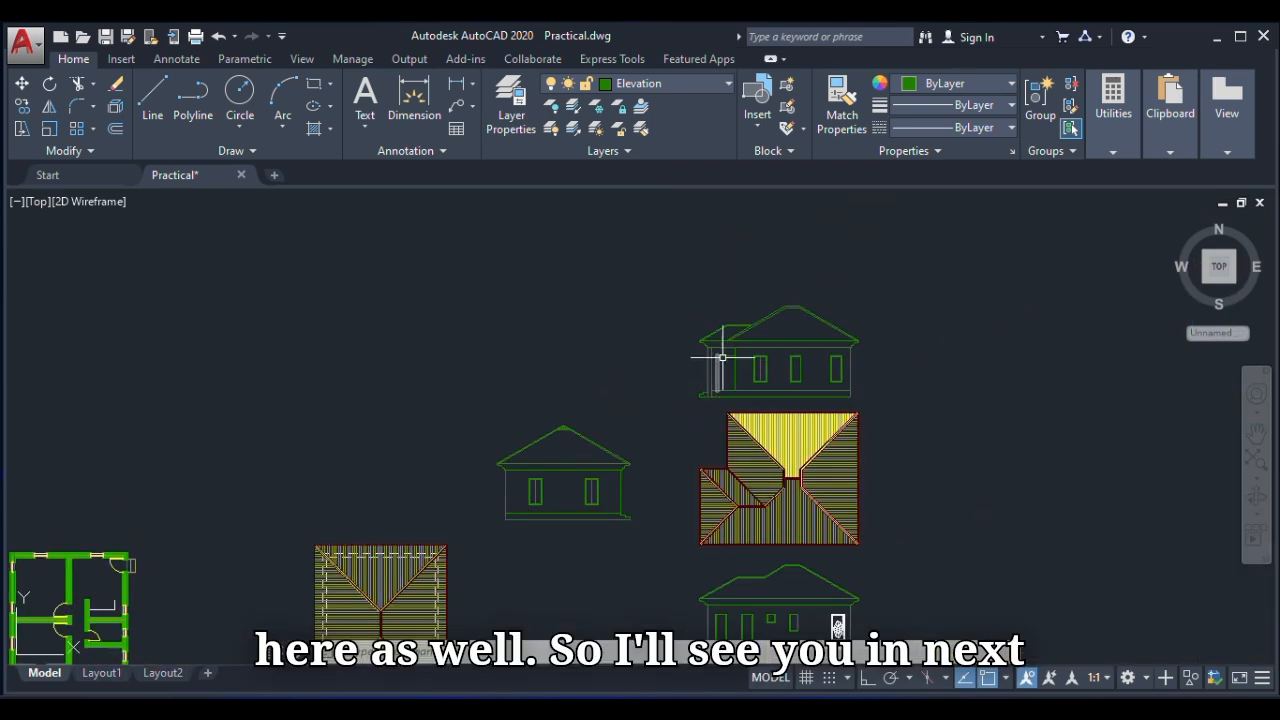
scroll(687, 511, "up", 4)
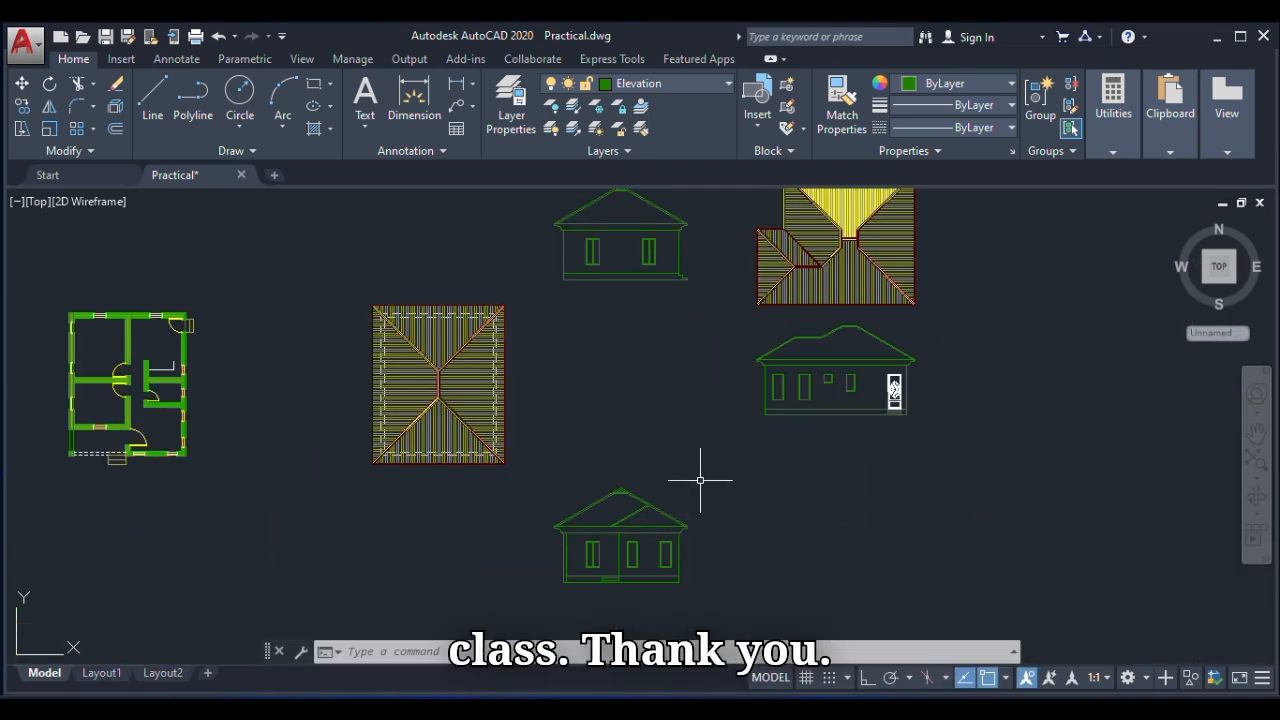